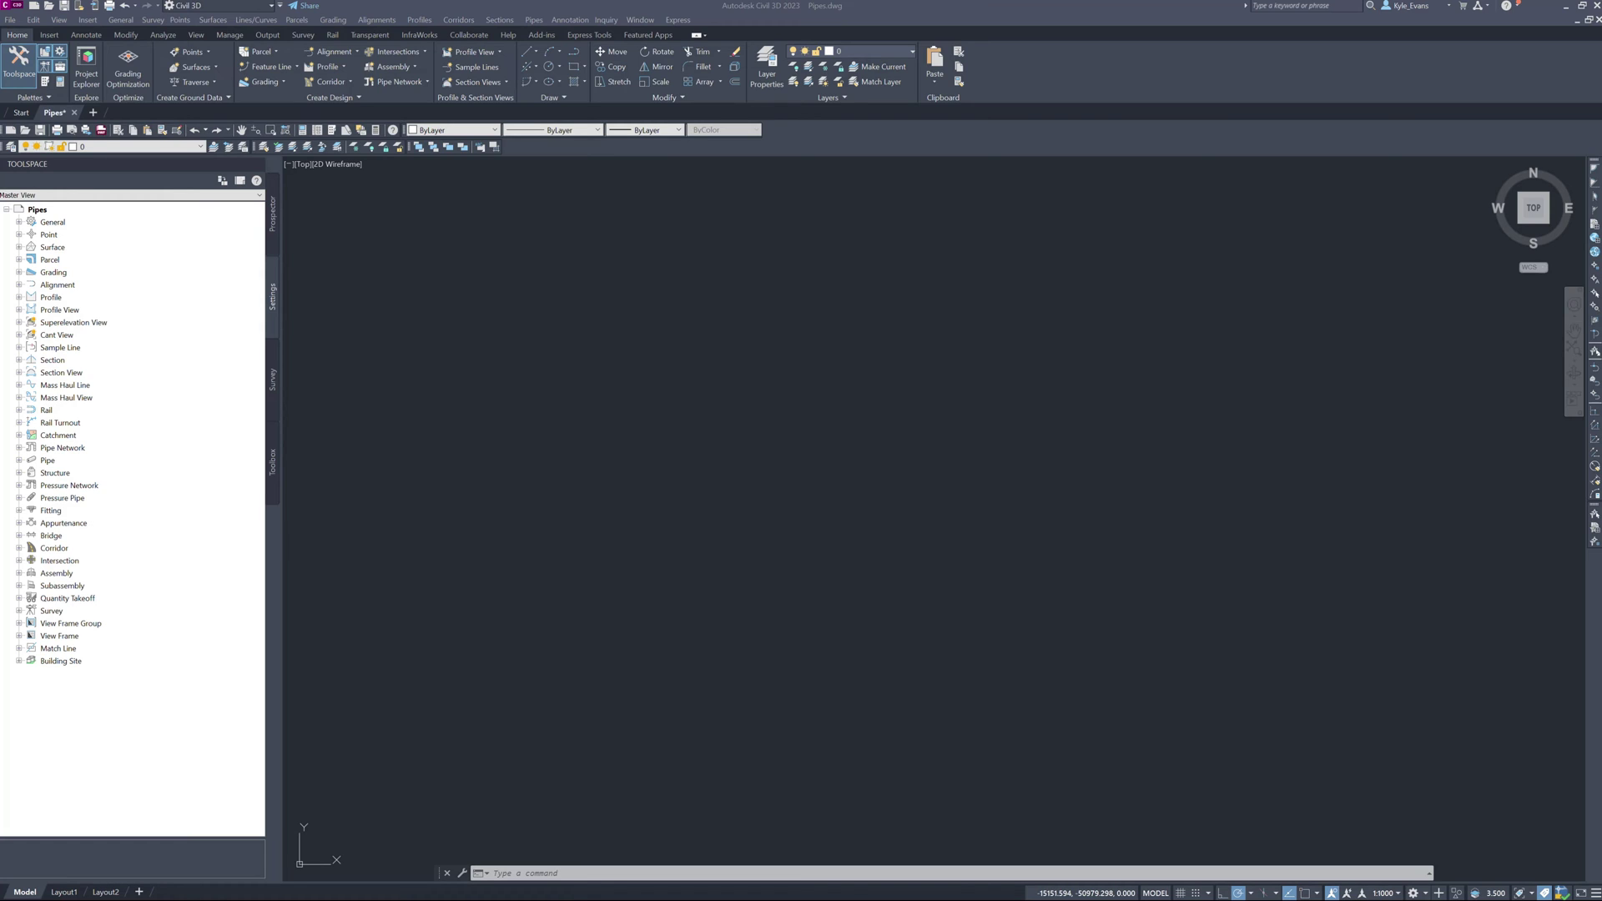
# Expand the Pipe category in the Settings tree of Pipes.dwg.
pyautogui.click(20, 461)
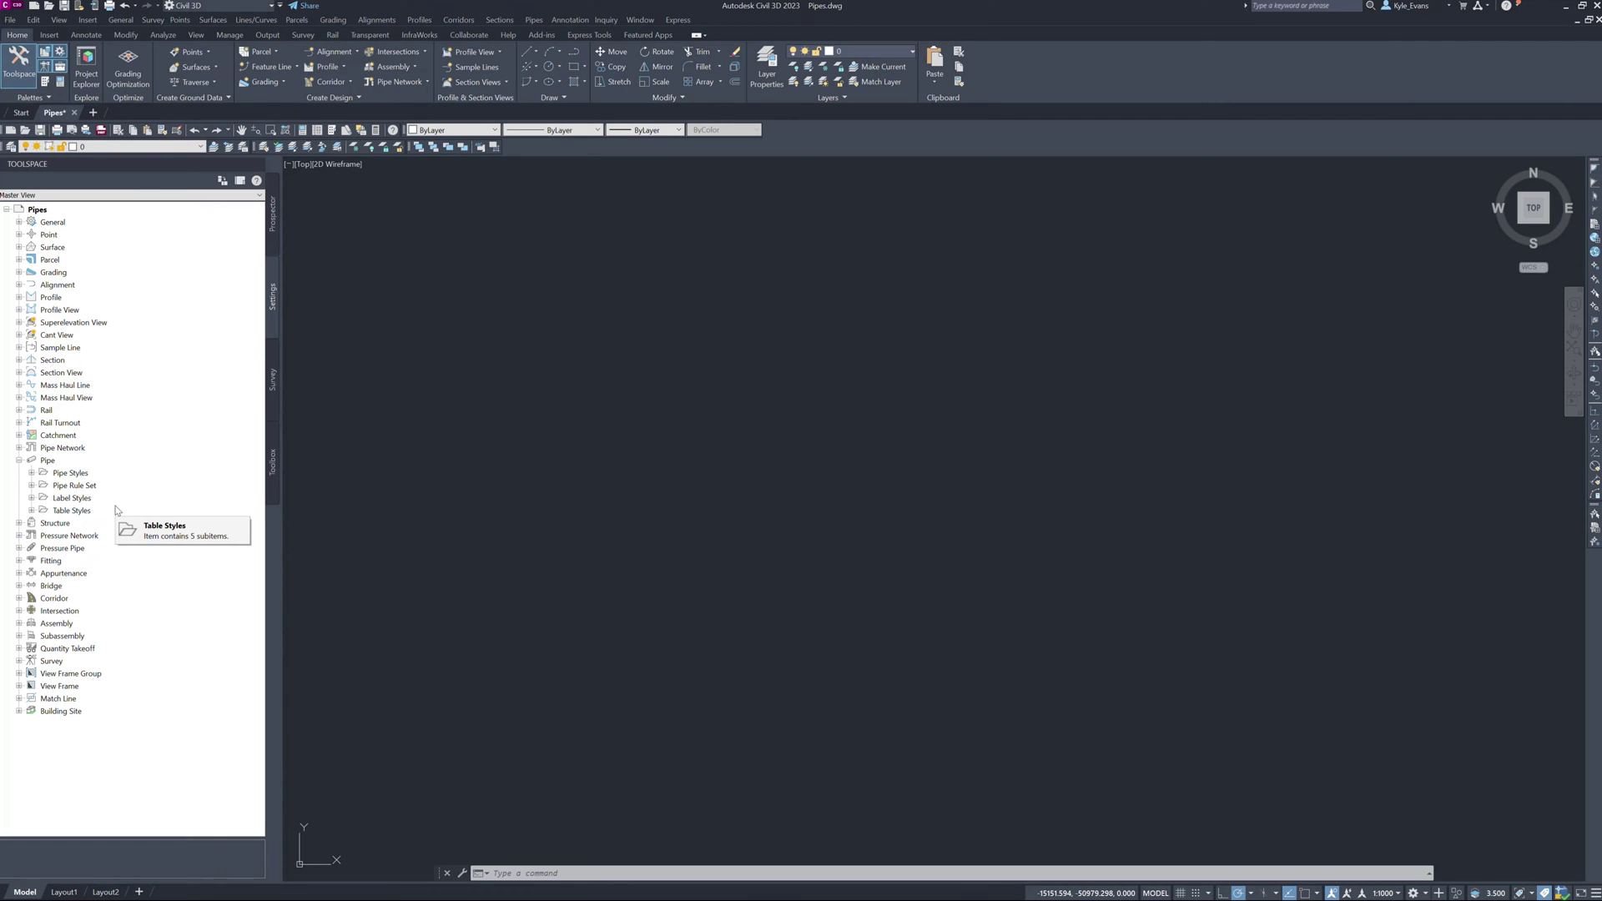
# Expand Pipe Styles and browse the EDDT Sanitary, Existing Storm and Storm pipe styles.
pyautogui.click(32, 473)
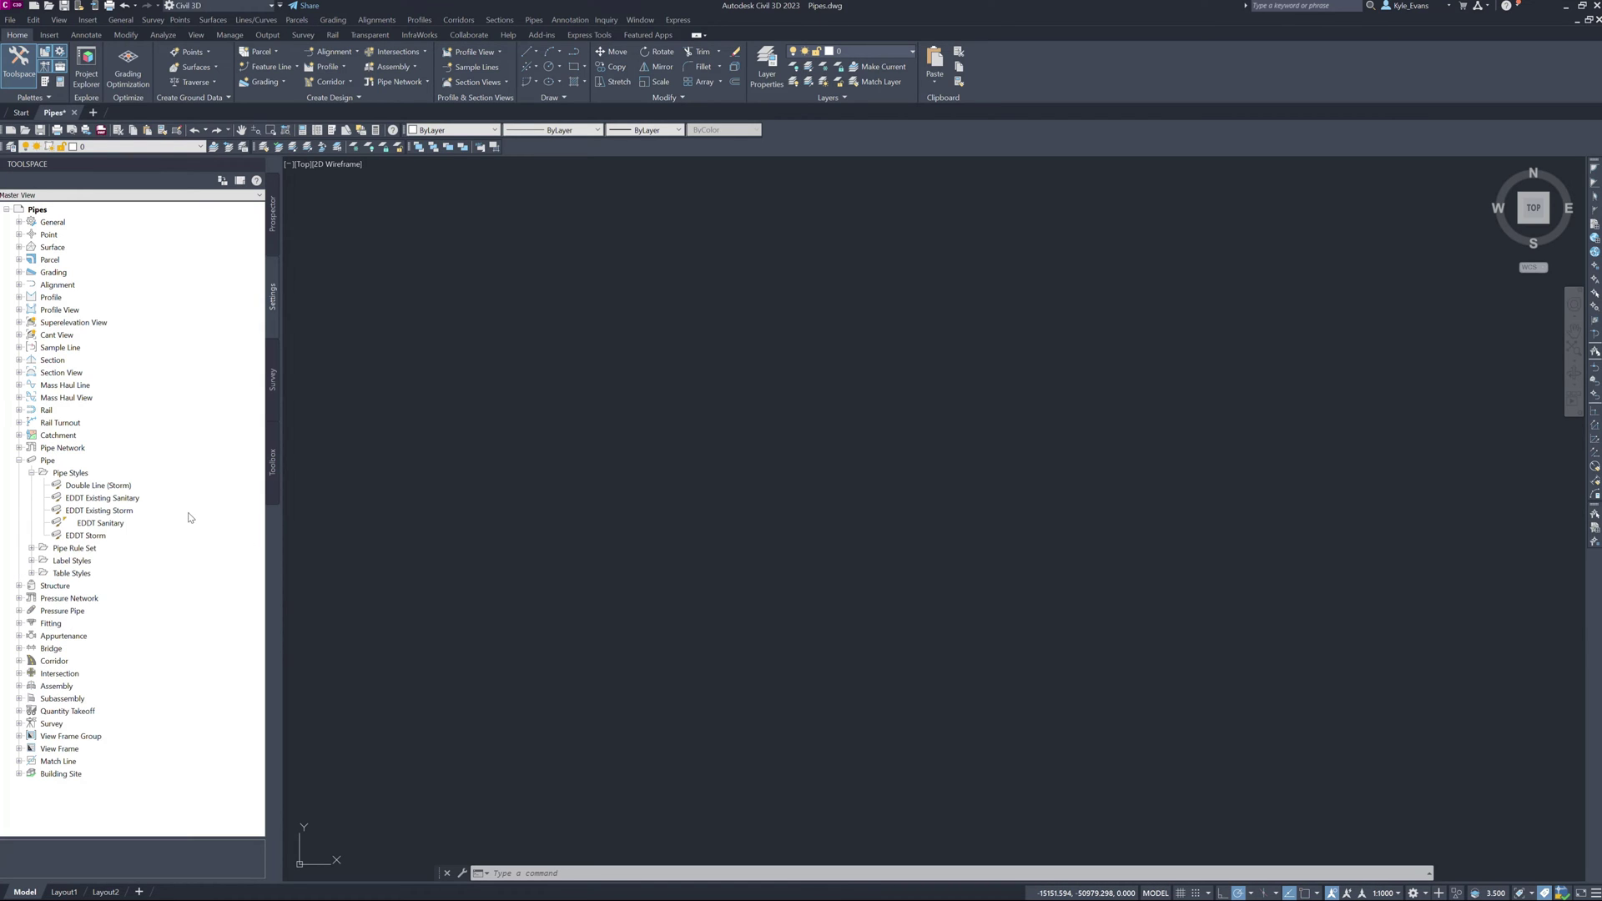
pyautogui.click(99, 523)
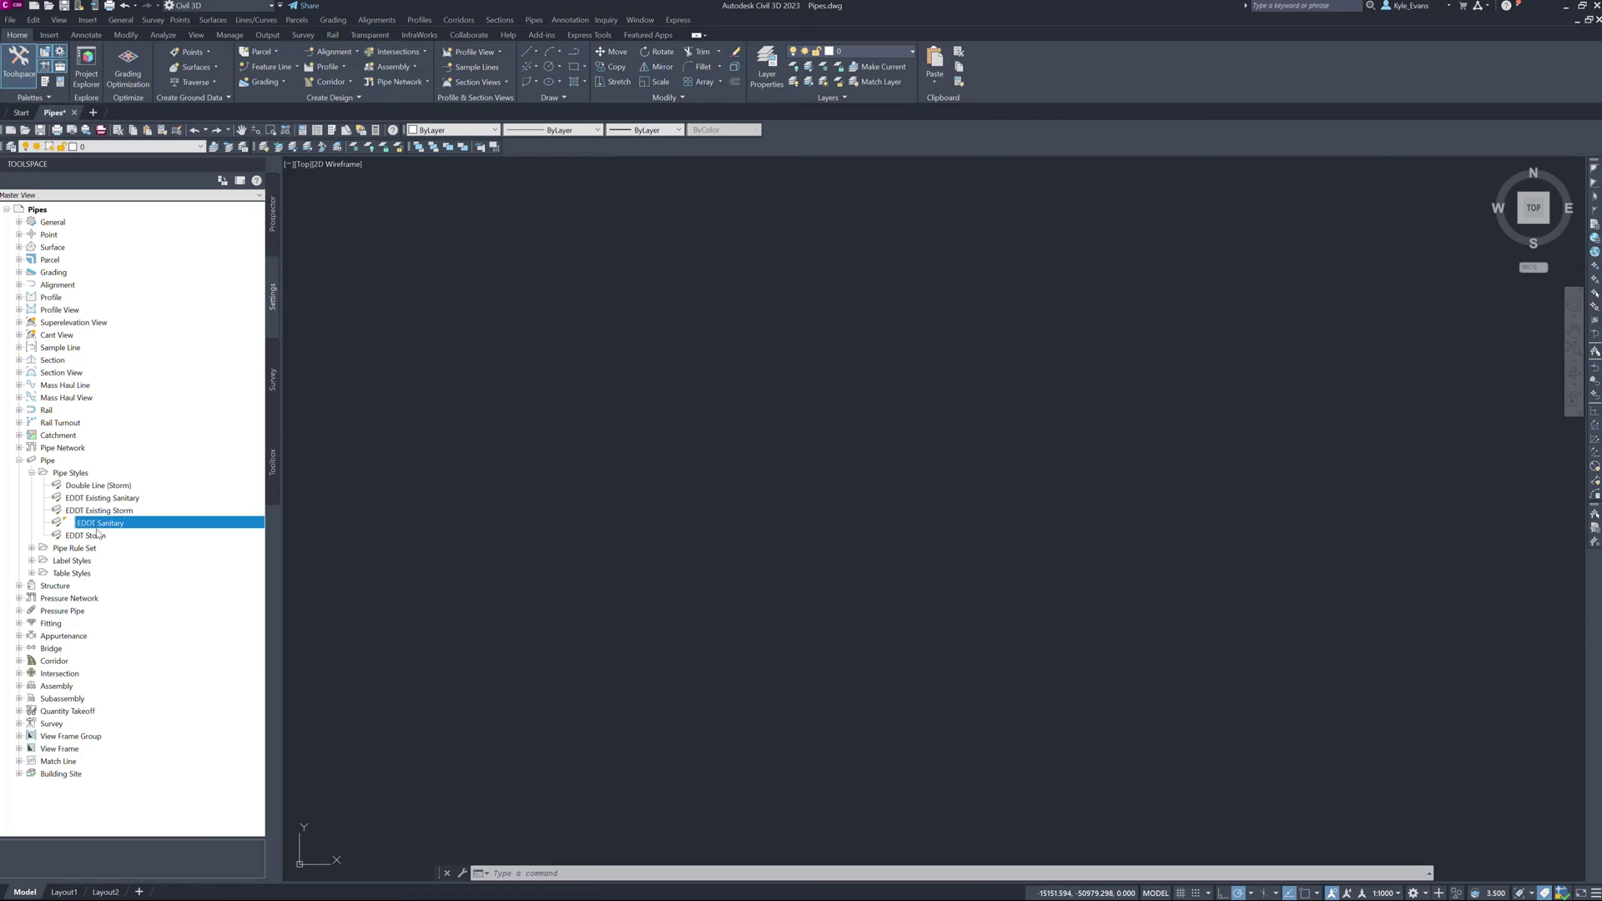
pyautogui.click(98, 510)
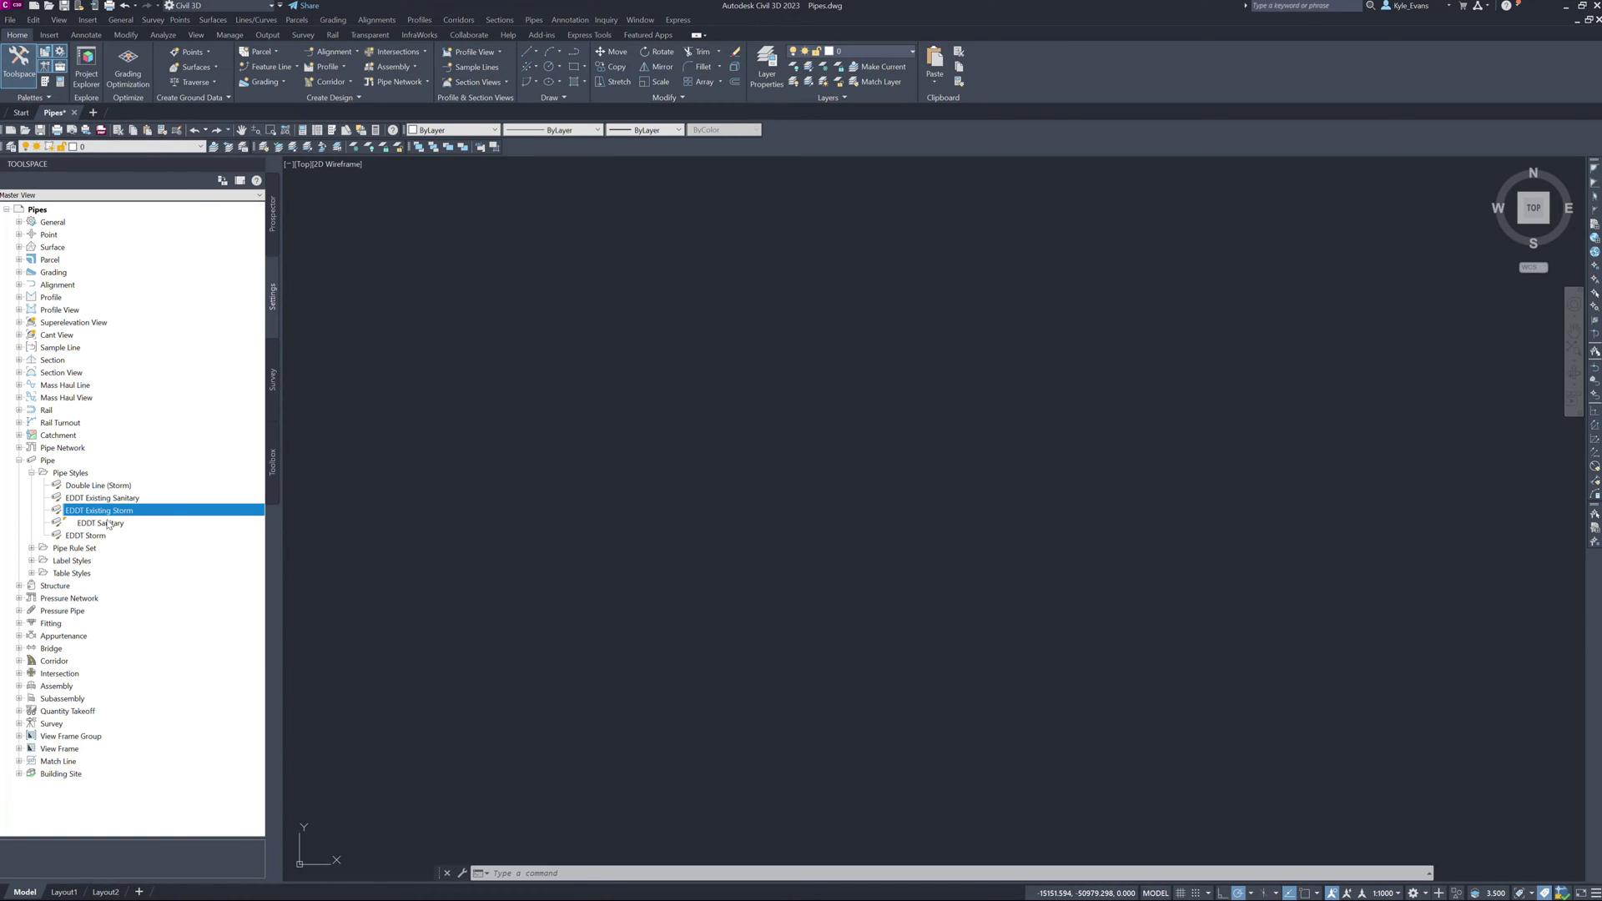
pyautogui.click(107, 523)
pyautogui.click(92, 537)
pyautogui.click(99, 523)
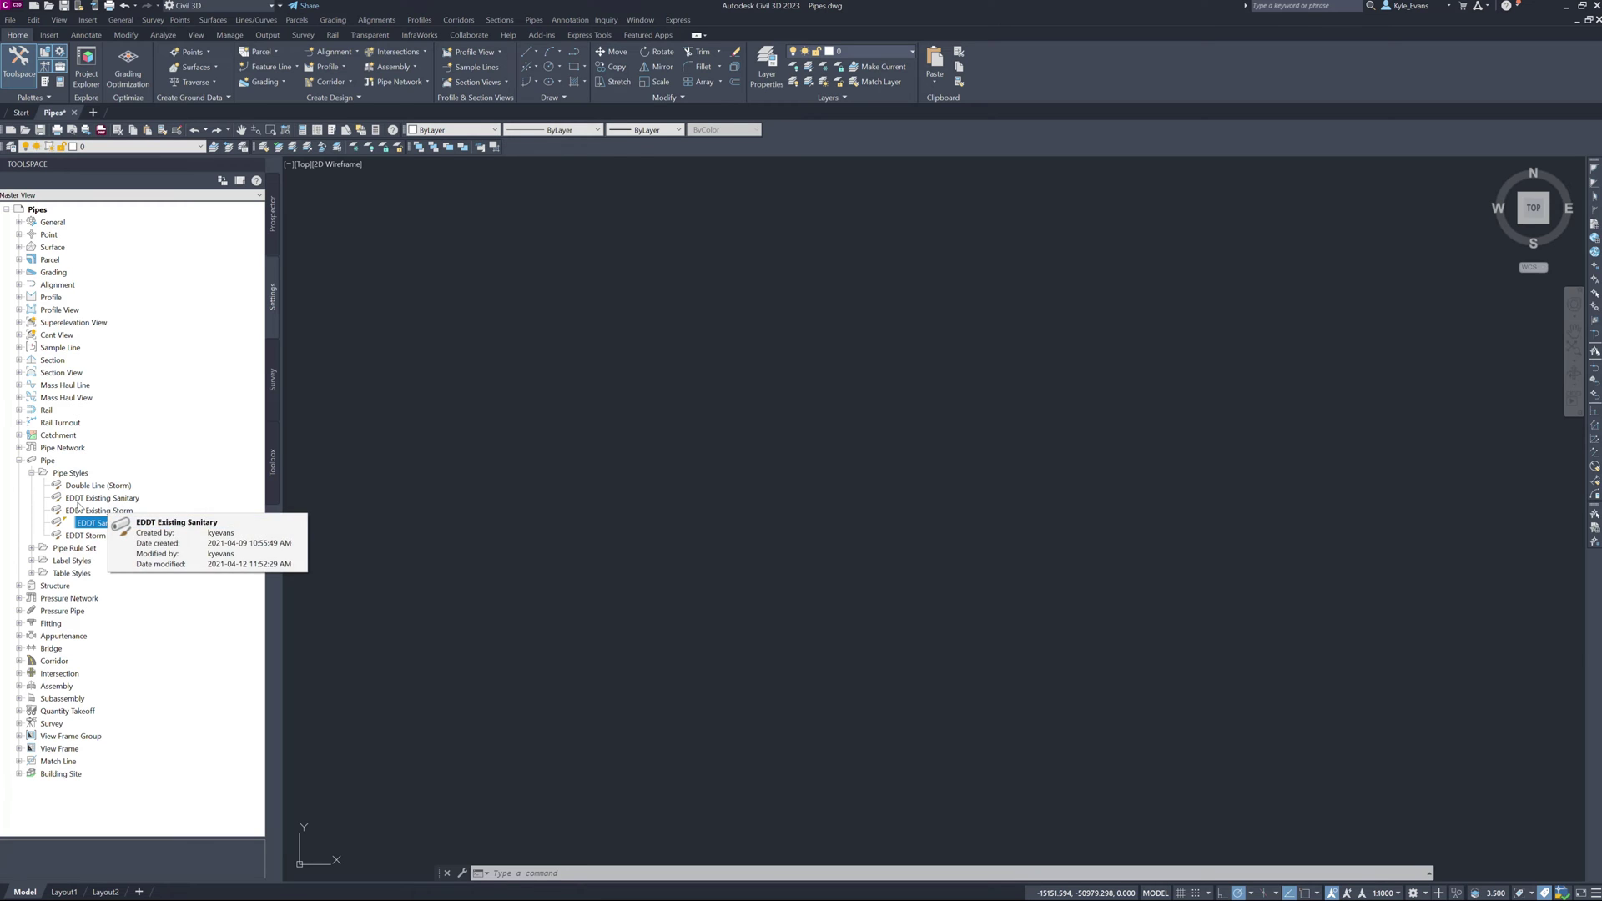
# Expand Pipe Rule Set, pipe Label Styles and the Plan Profile label styles.
pyautogui.doubleClick(73, 548)
pyautogui.scroll(-5, 82, 501)
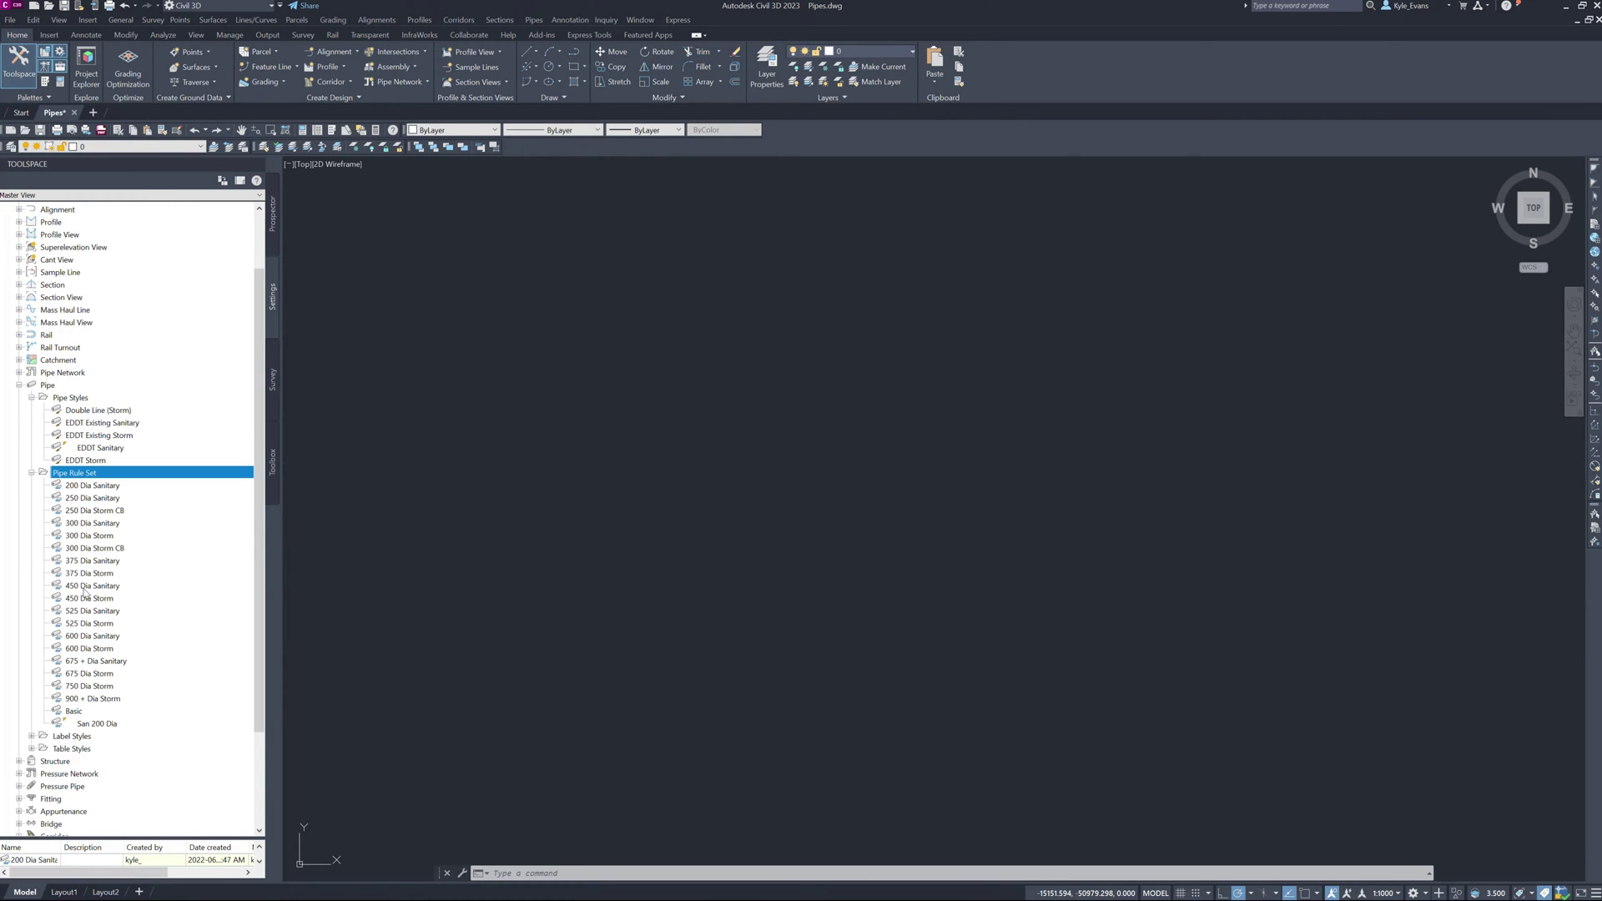
pyautogui.scroll(-1, 100, 546)
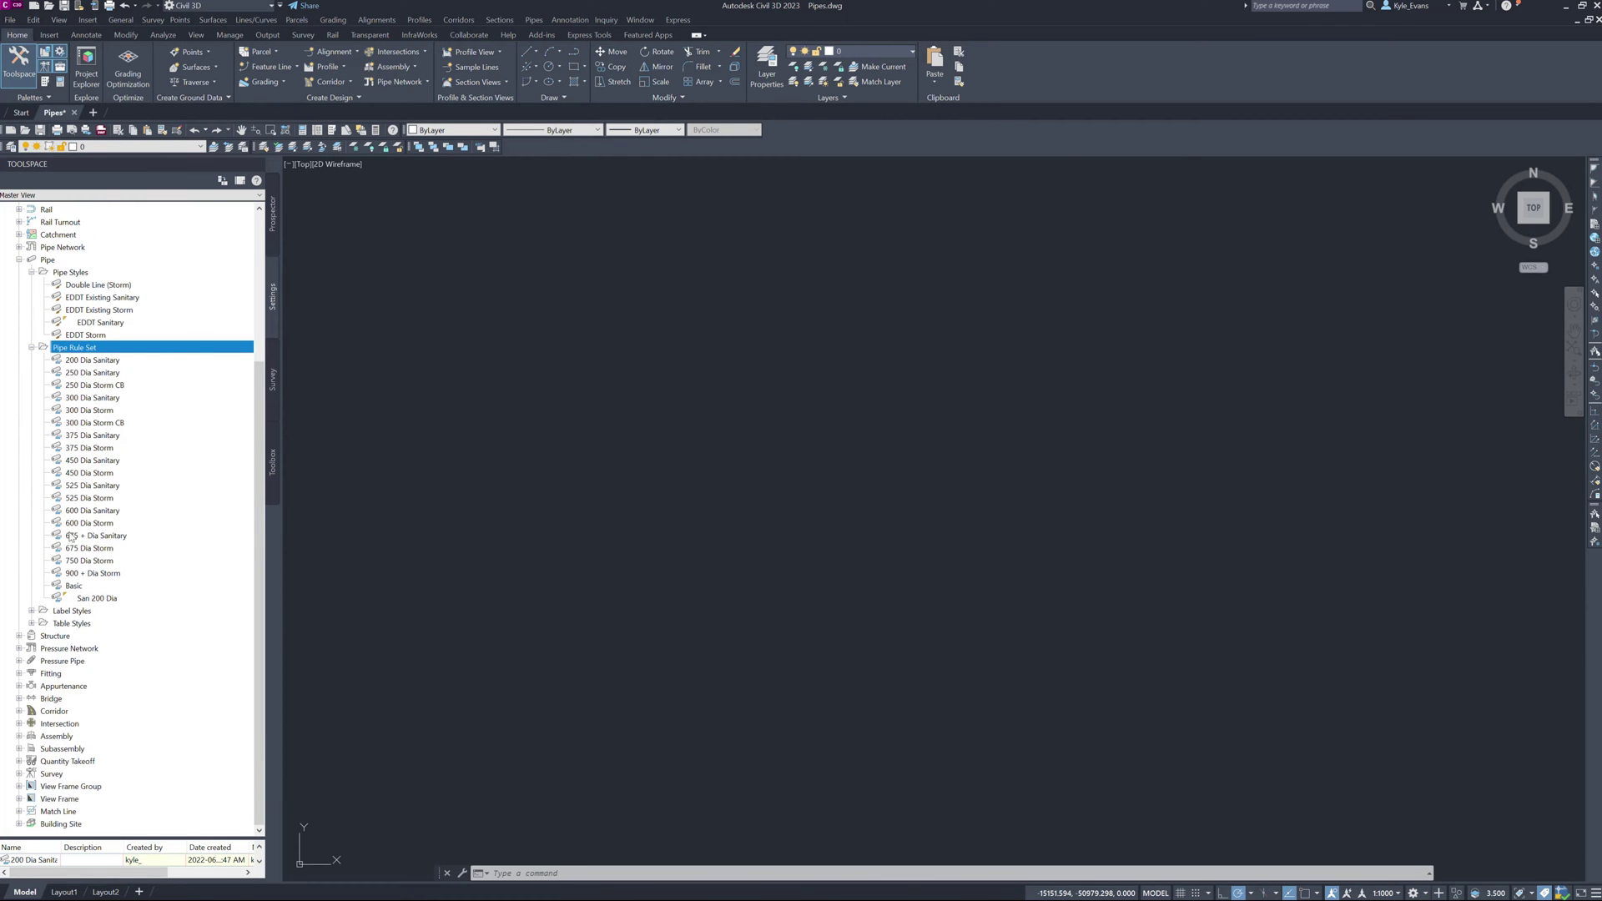
pyautogui.doubleClick(75, 611)
pyautogui.scroll(-1, 79, 616)
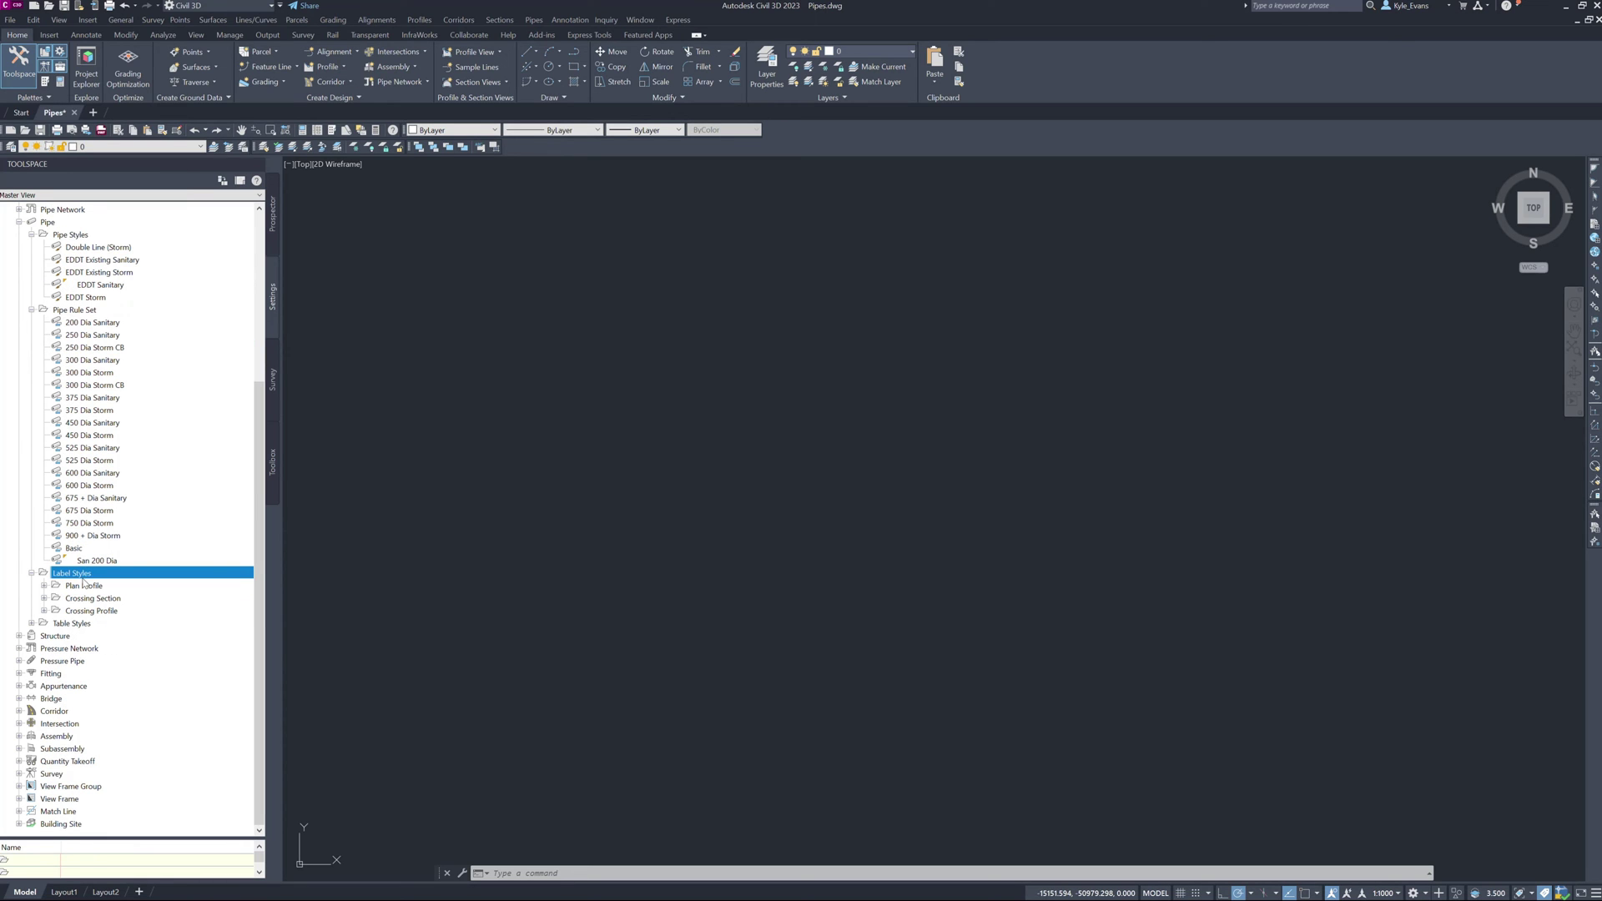
pyautogui.click(111, 585)
pyautogui.doubleClick(82, 587)
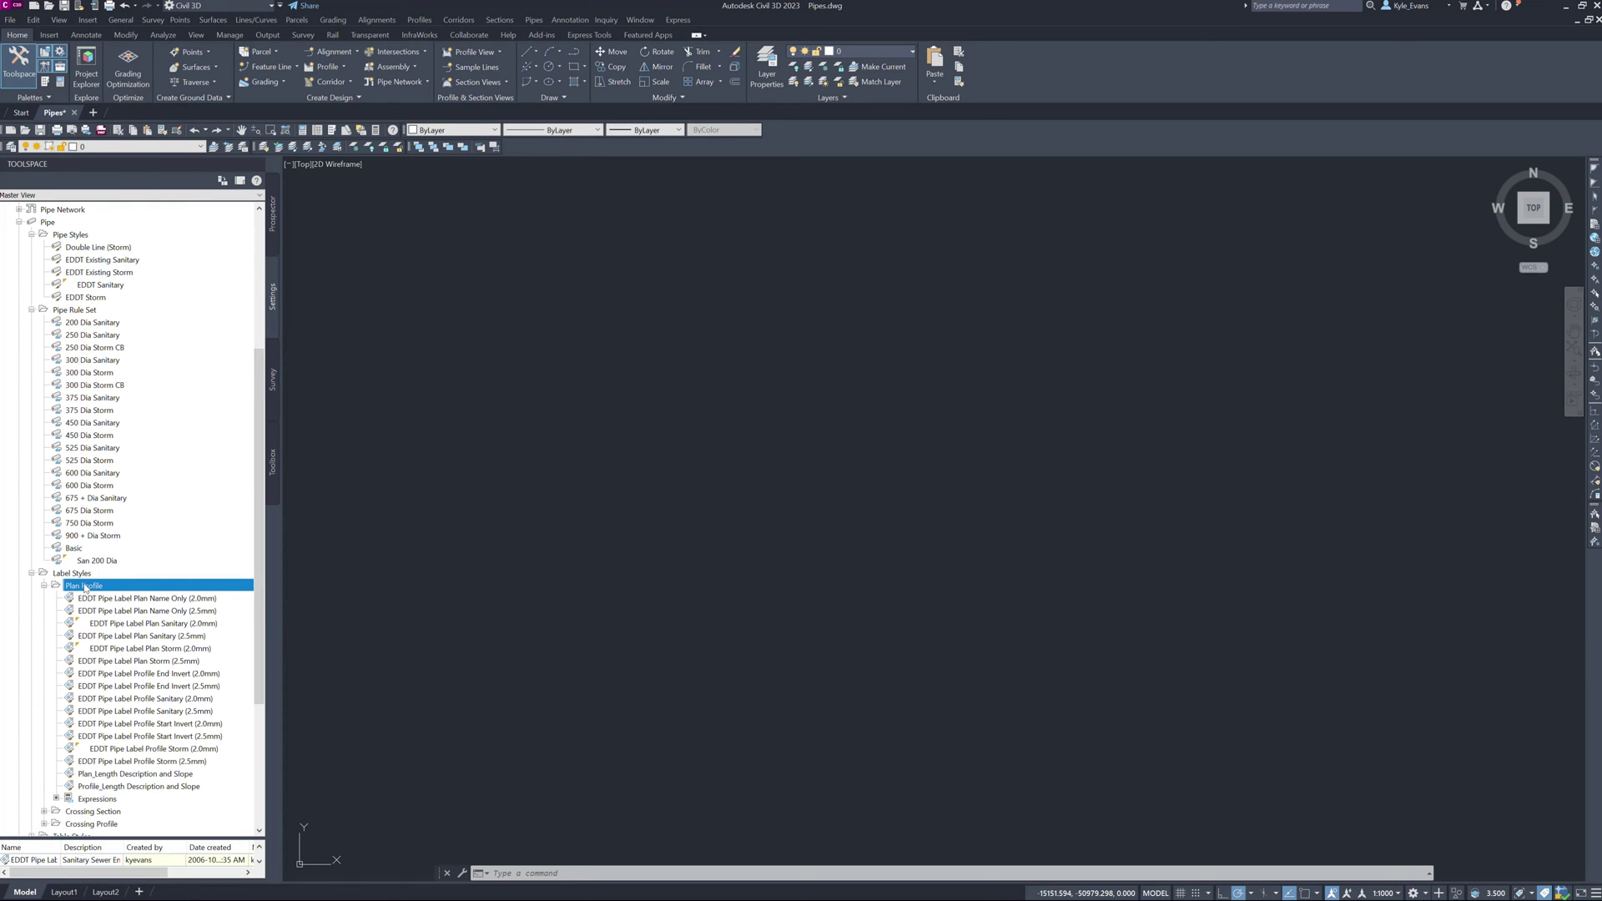
pyautogui.scroll(-3, 109, 575)
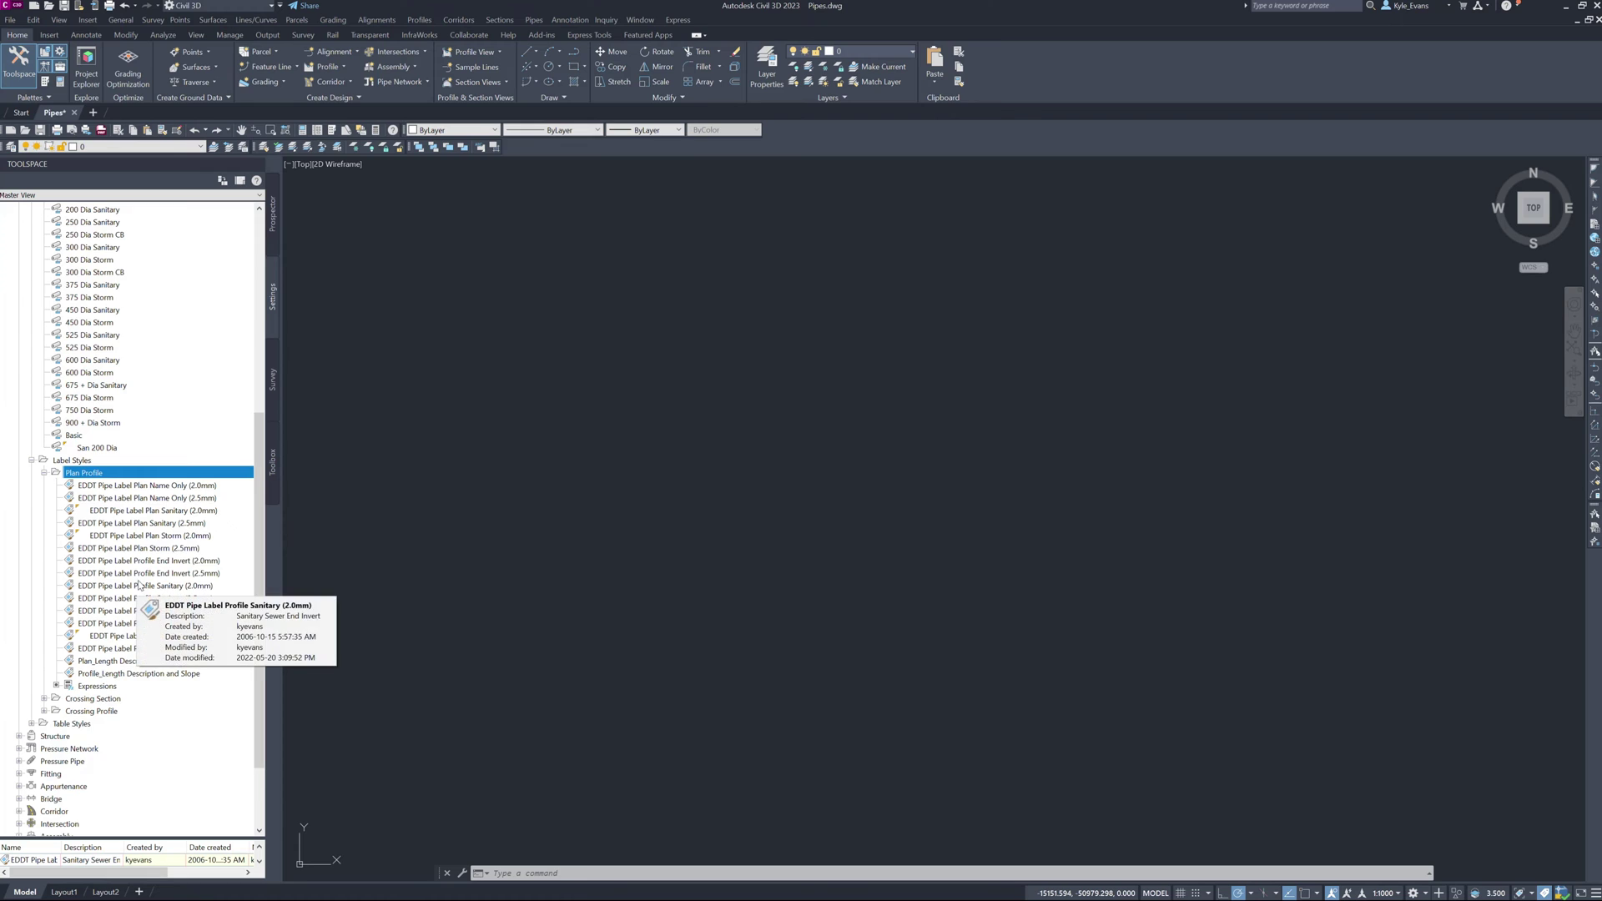
pyautogui.scroll(-3, 133, 592)
# Expand Structure and browse the EDDT Catchbasin, Existing Storm Manhole and Storm Manhole styles.
pyautogui.doubleClick(54, 637)
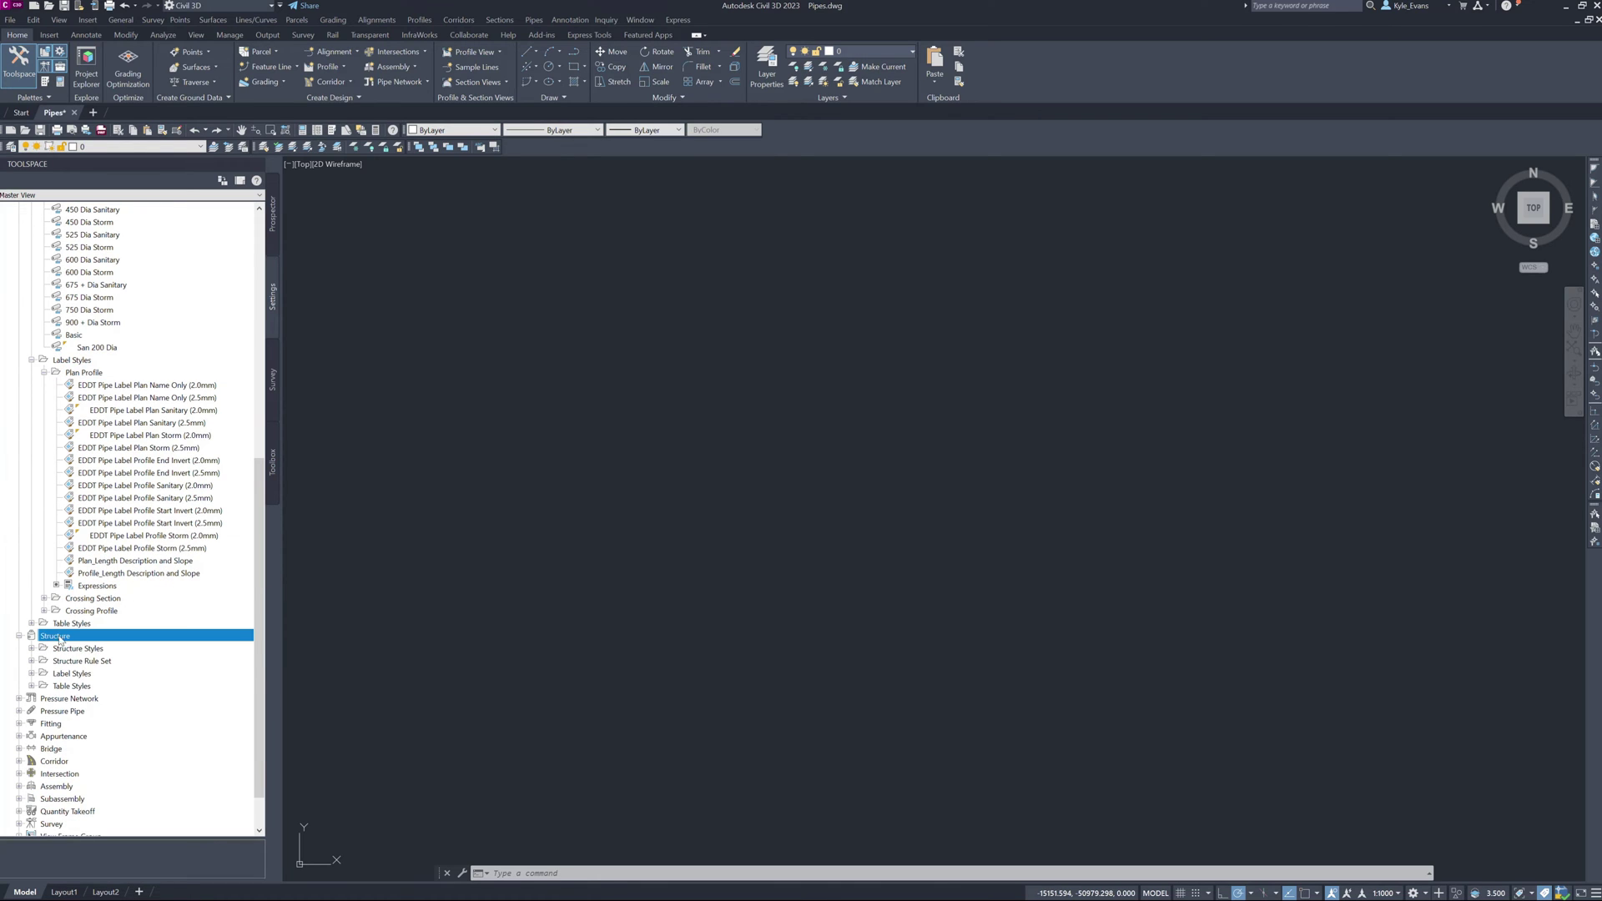
pyautogui.click(79, 649)
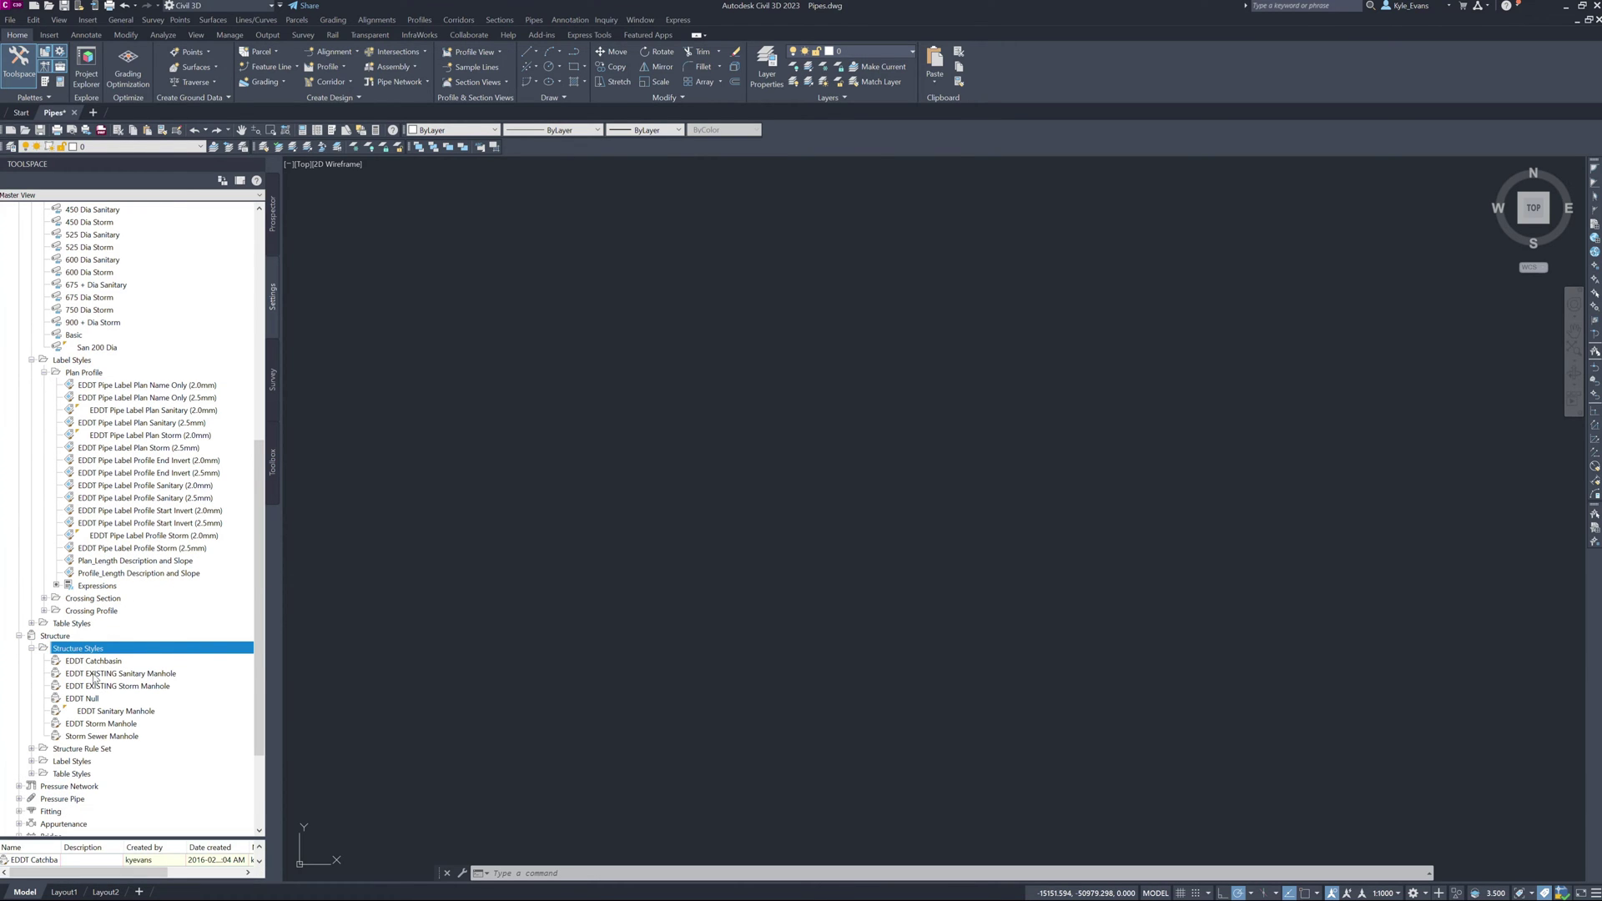
pyautogui.click(94, 661)
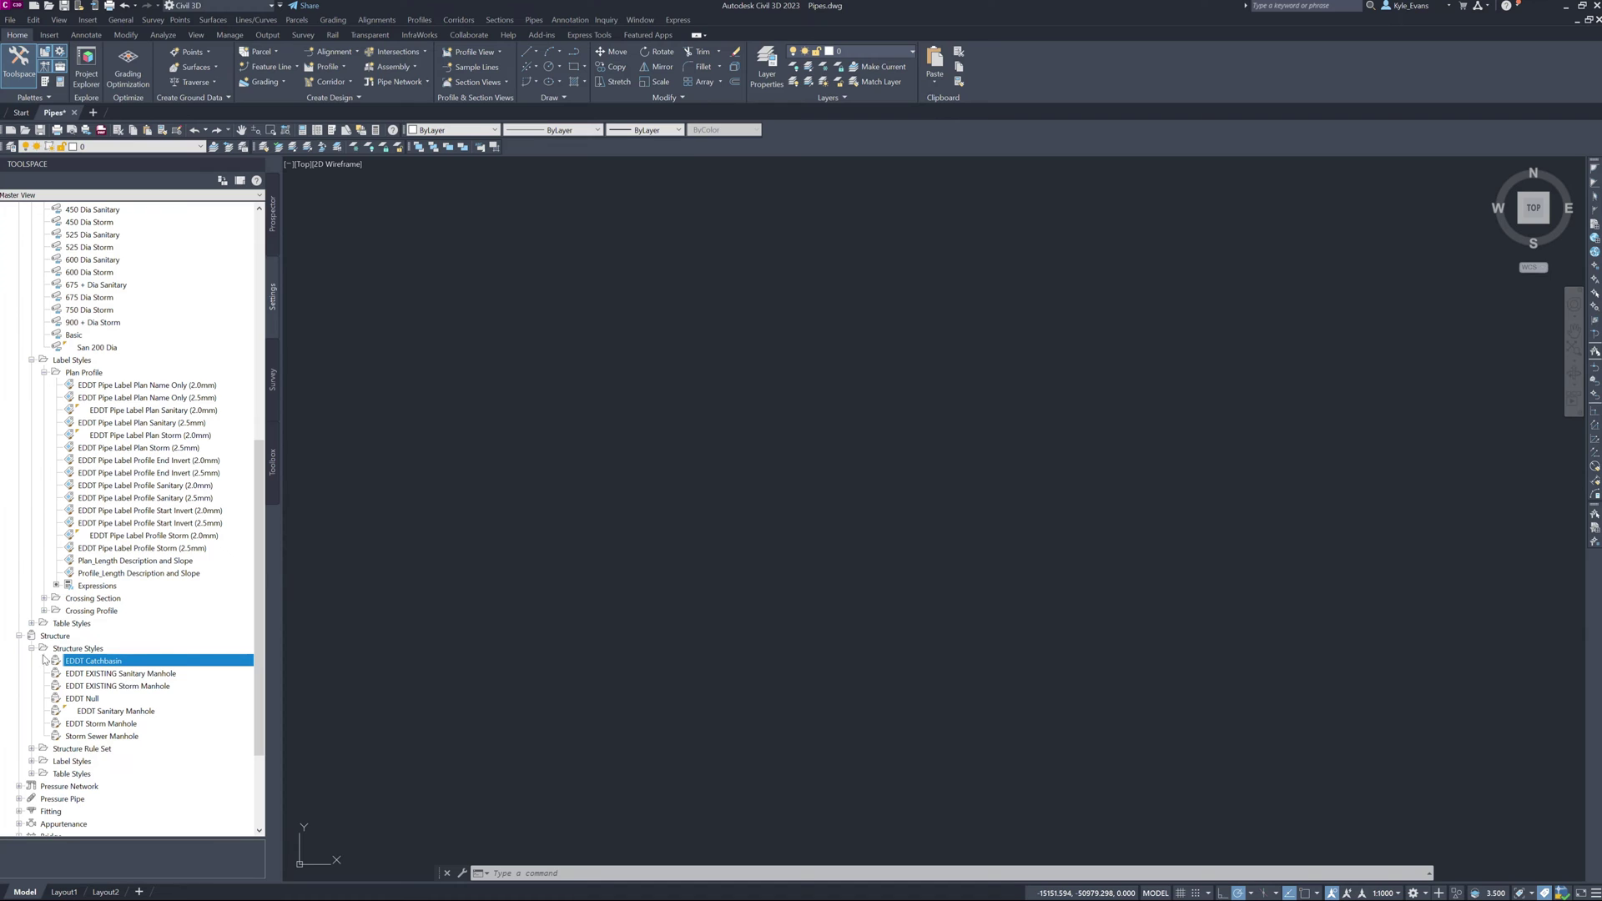
pyautogui.click(127, 687)
pyautogui.click(104, 722)
# Expand the Structure Rule Set and the structure Label Styles.
pyautogui.scroll(-3, 104, 723)
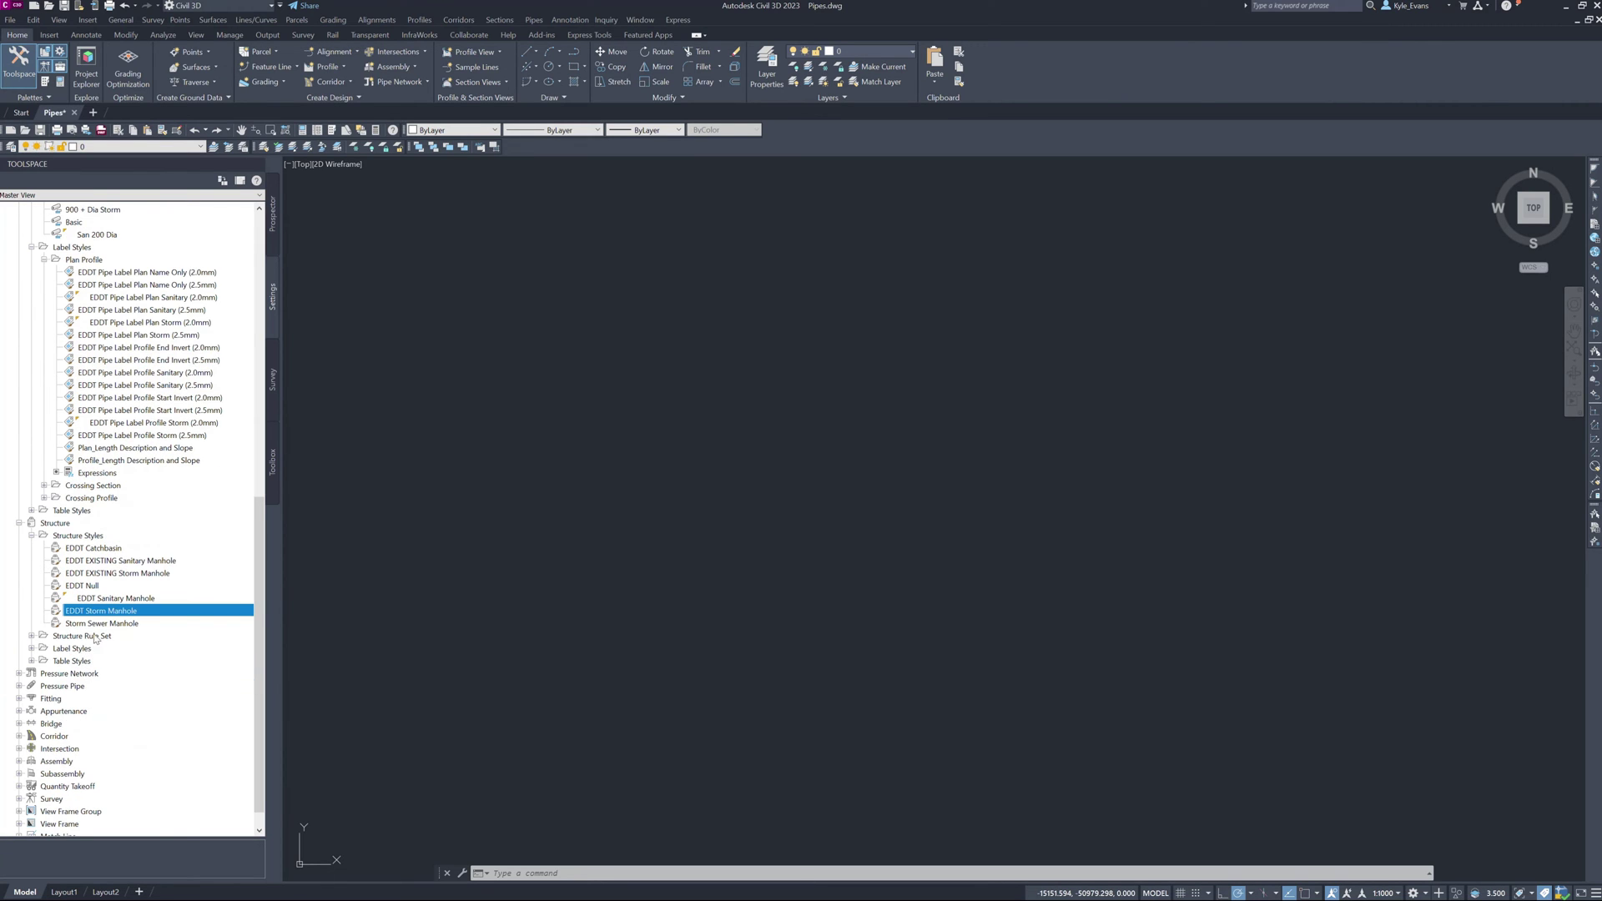
pyautogui.doubleClick(95, 638)
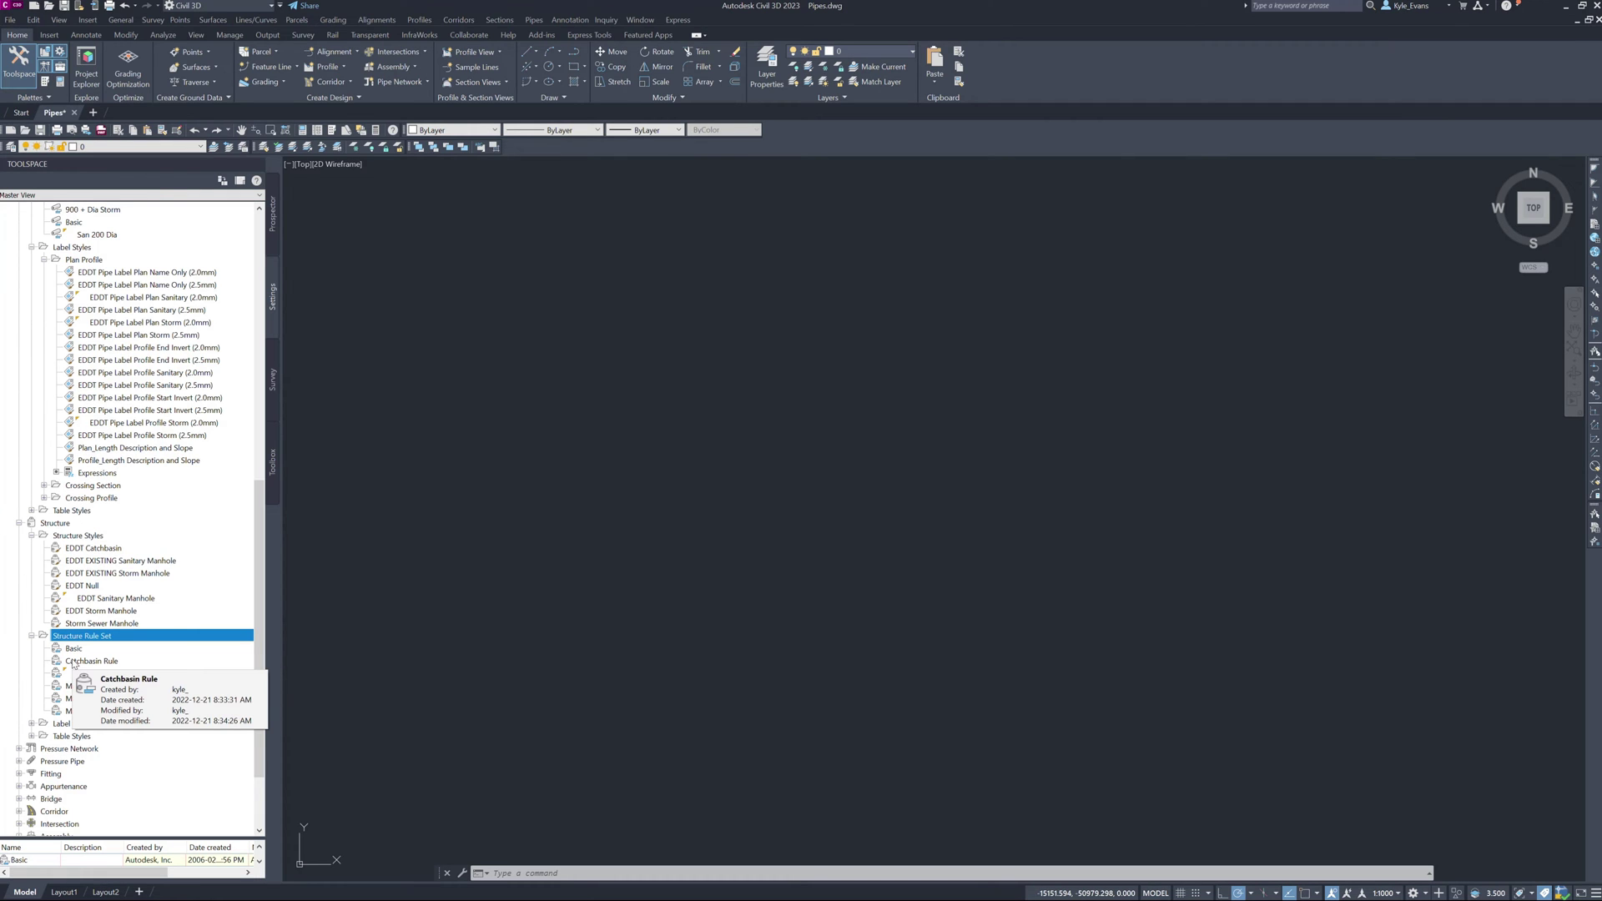
pyautogui.scroll(-2, 72, 663)
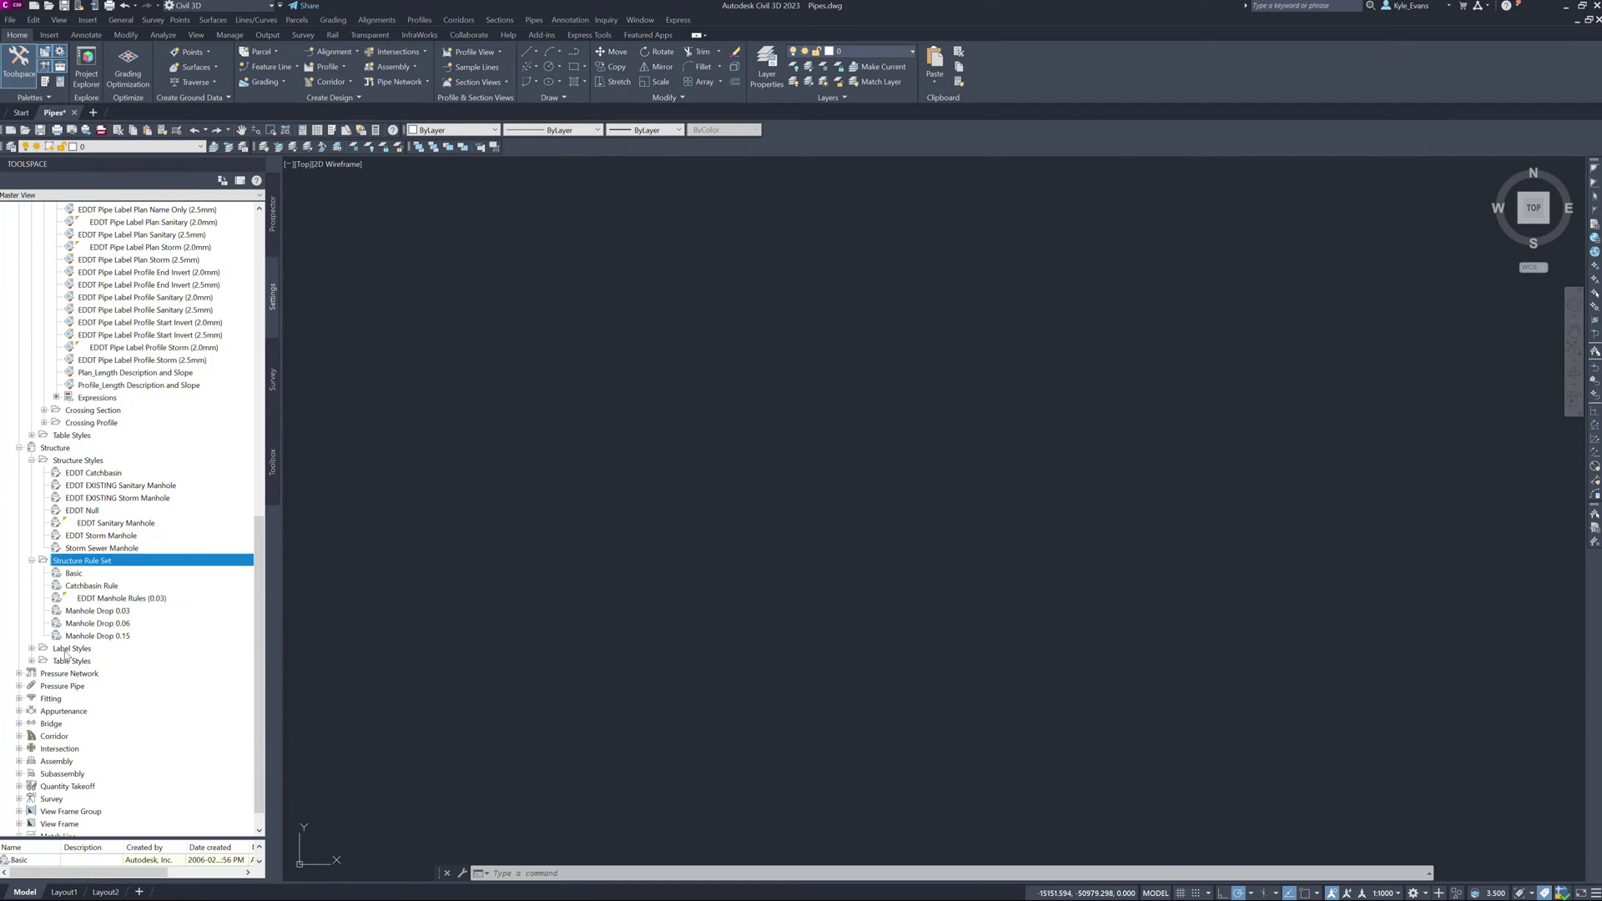
pyautogui.doubleClick(70, 648)
pyautogui.scroll(-3, 67, 717)
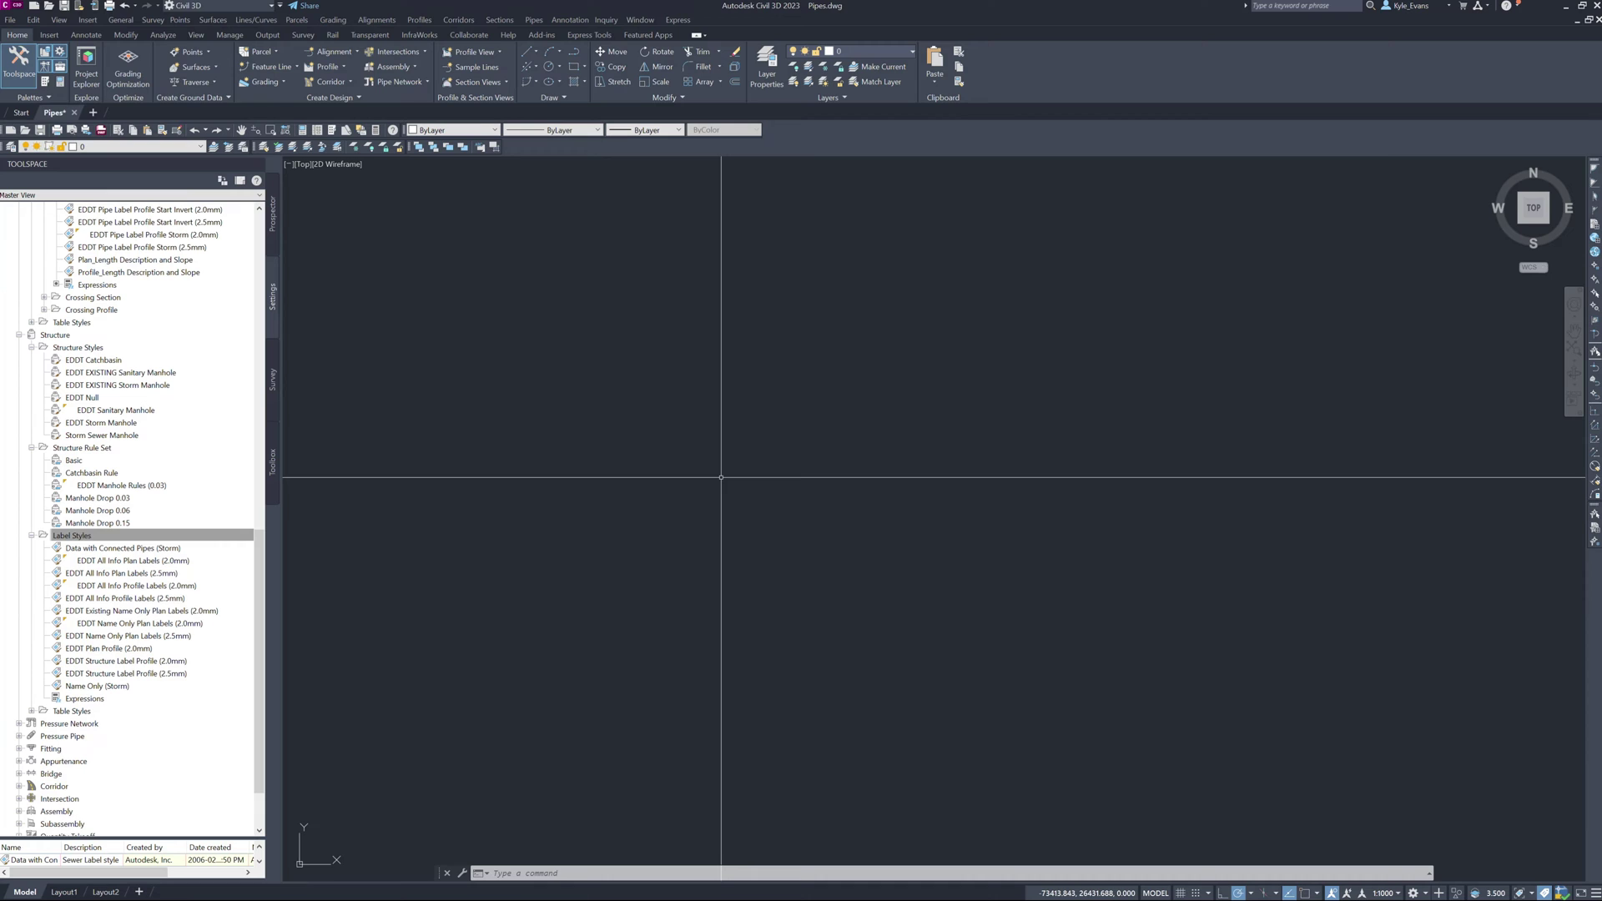
# Open the Concrete Pipe SI family in Part Builder and bring up its Edit Part Sizes table.
pyautogui.click(535, 20)
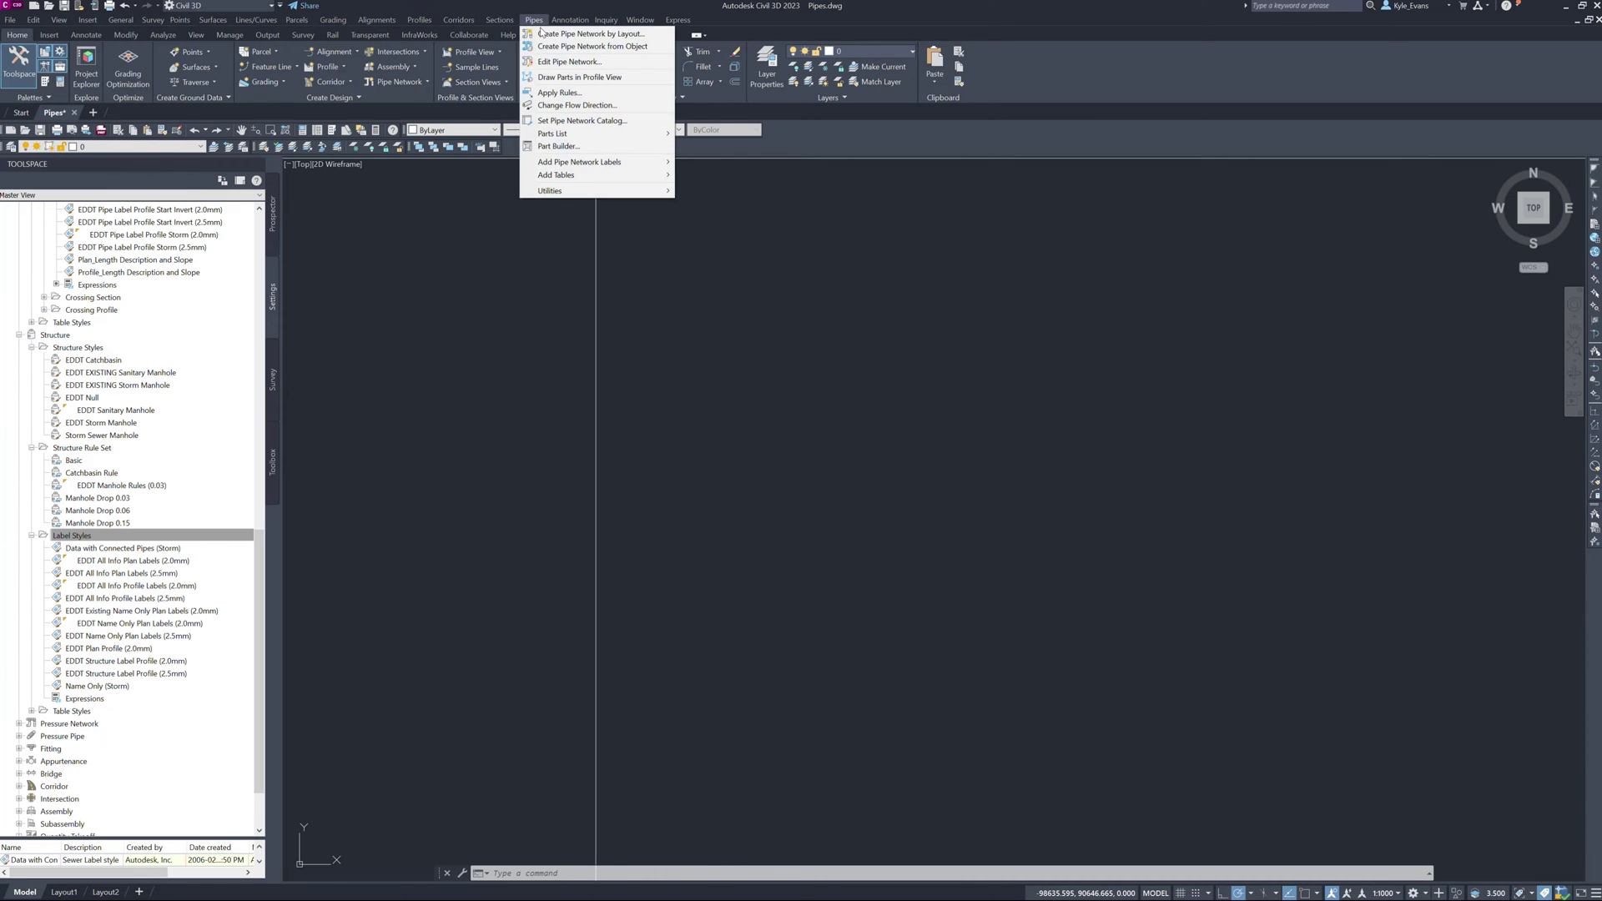
pyautogui.click(559, 147)
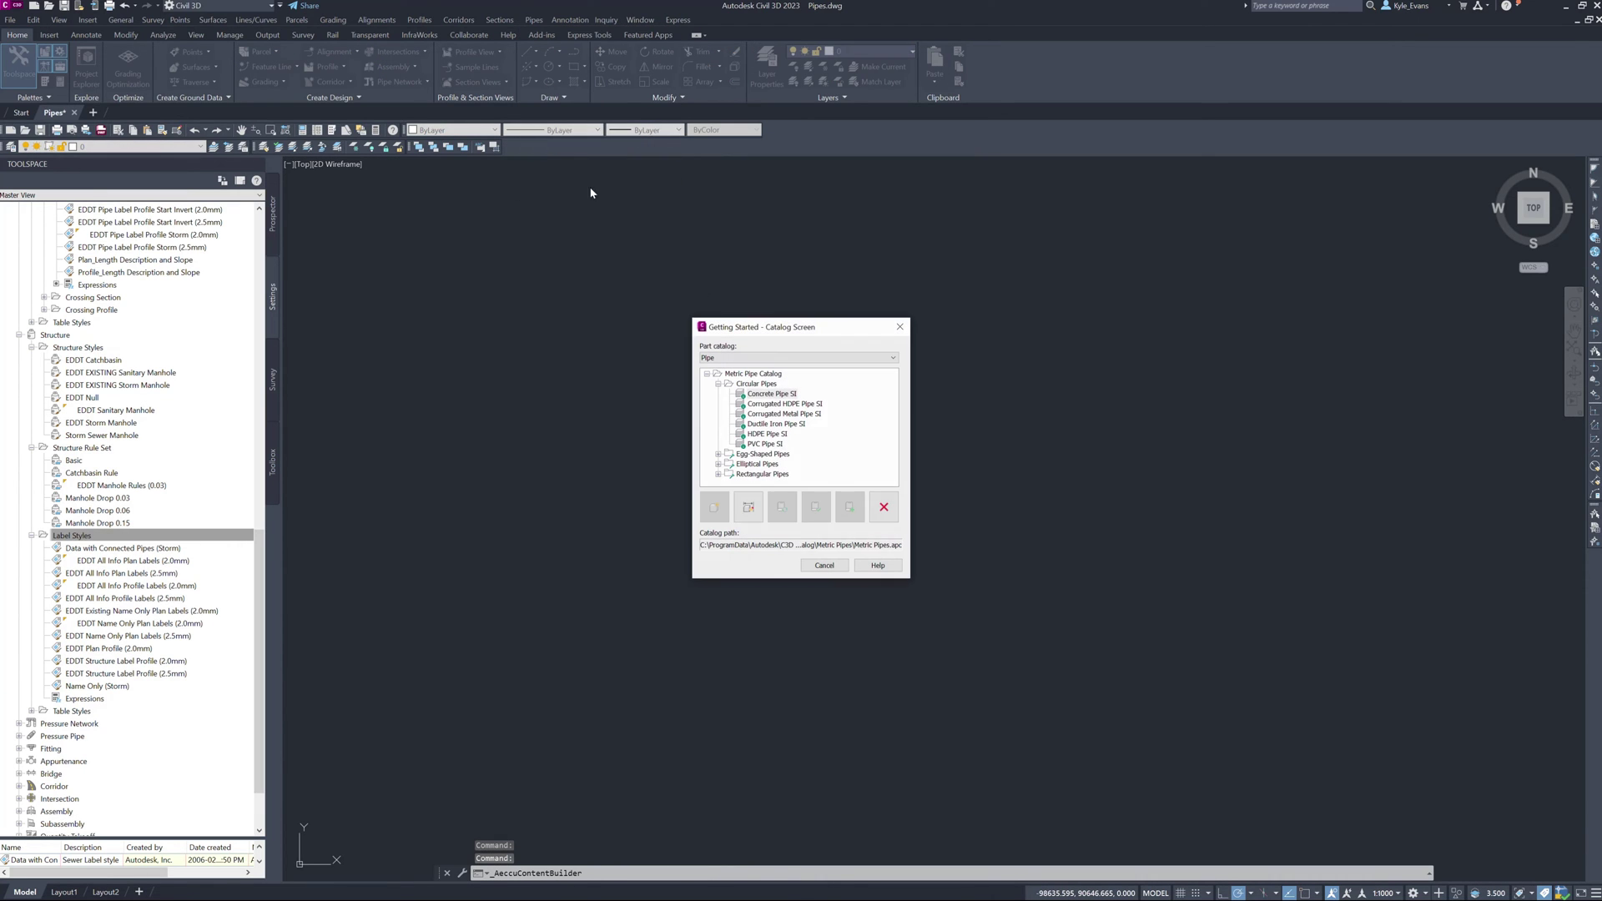
pyautogui.click(771, 395)
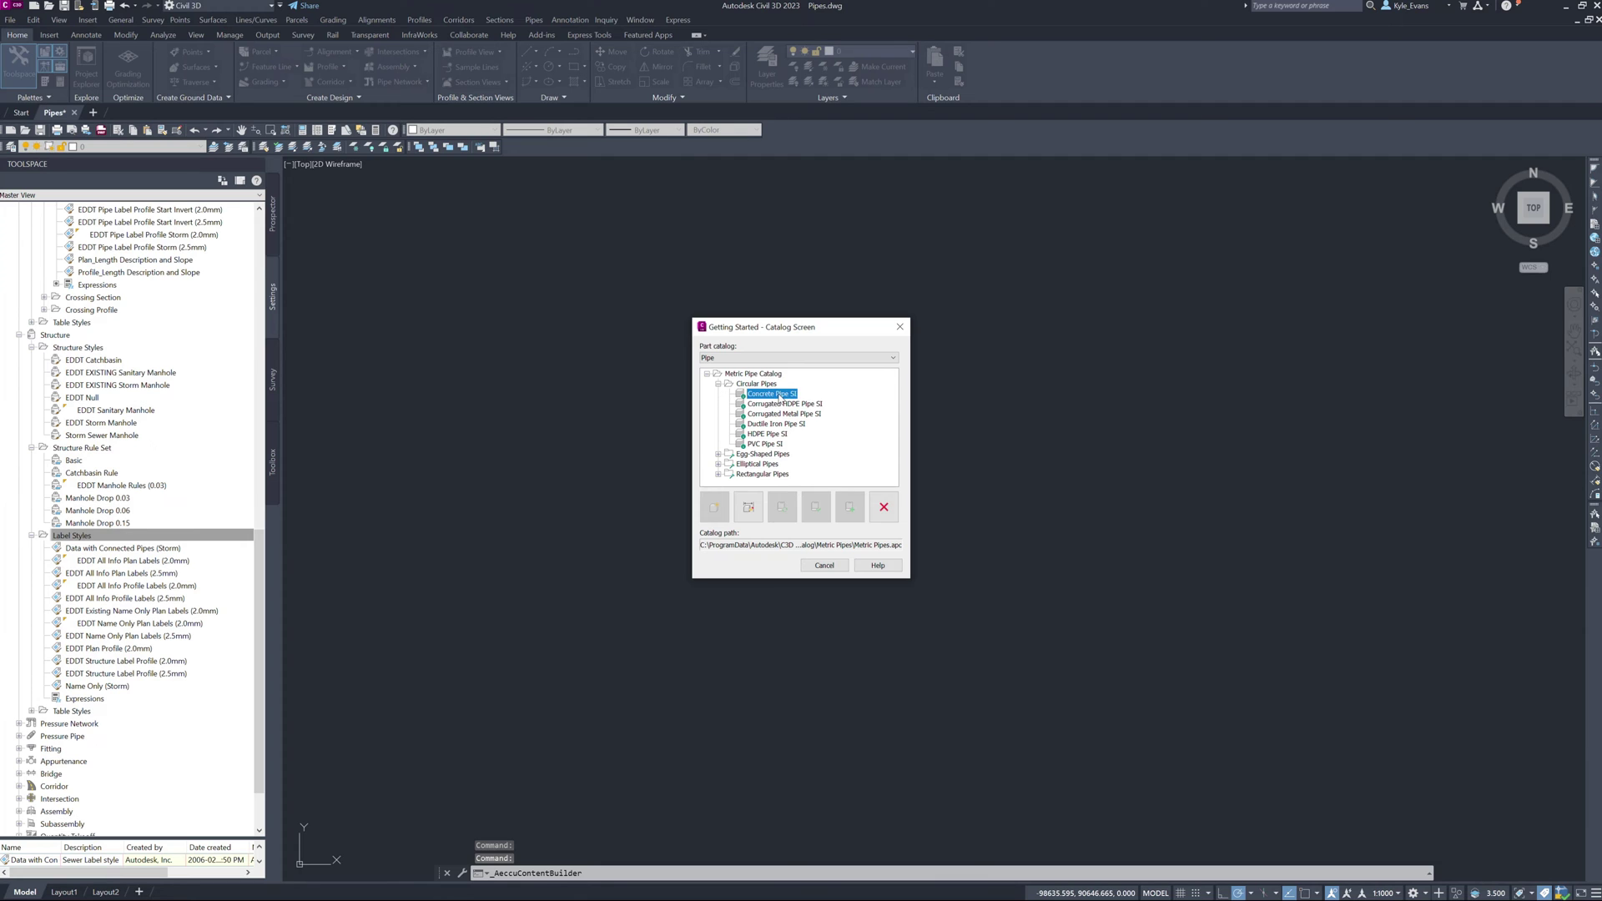
pyautogui.doubleClick(776, 394)
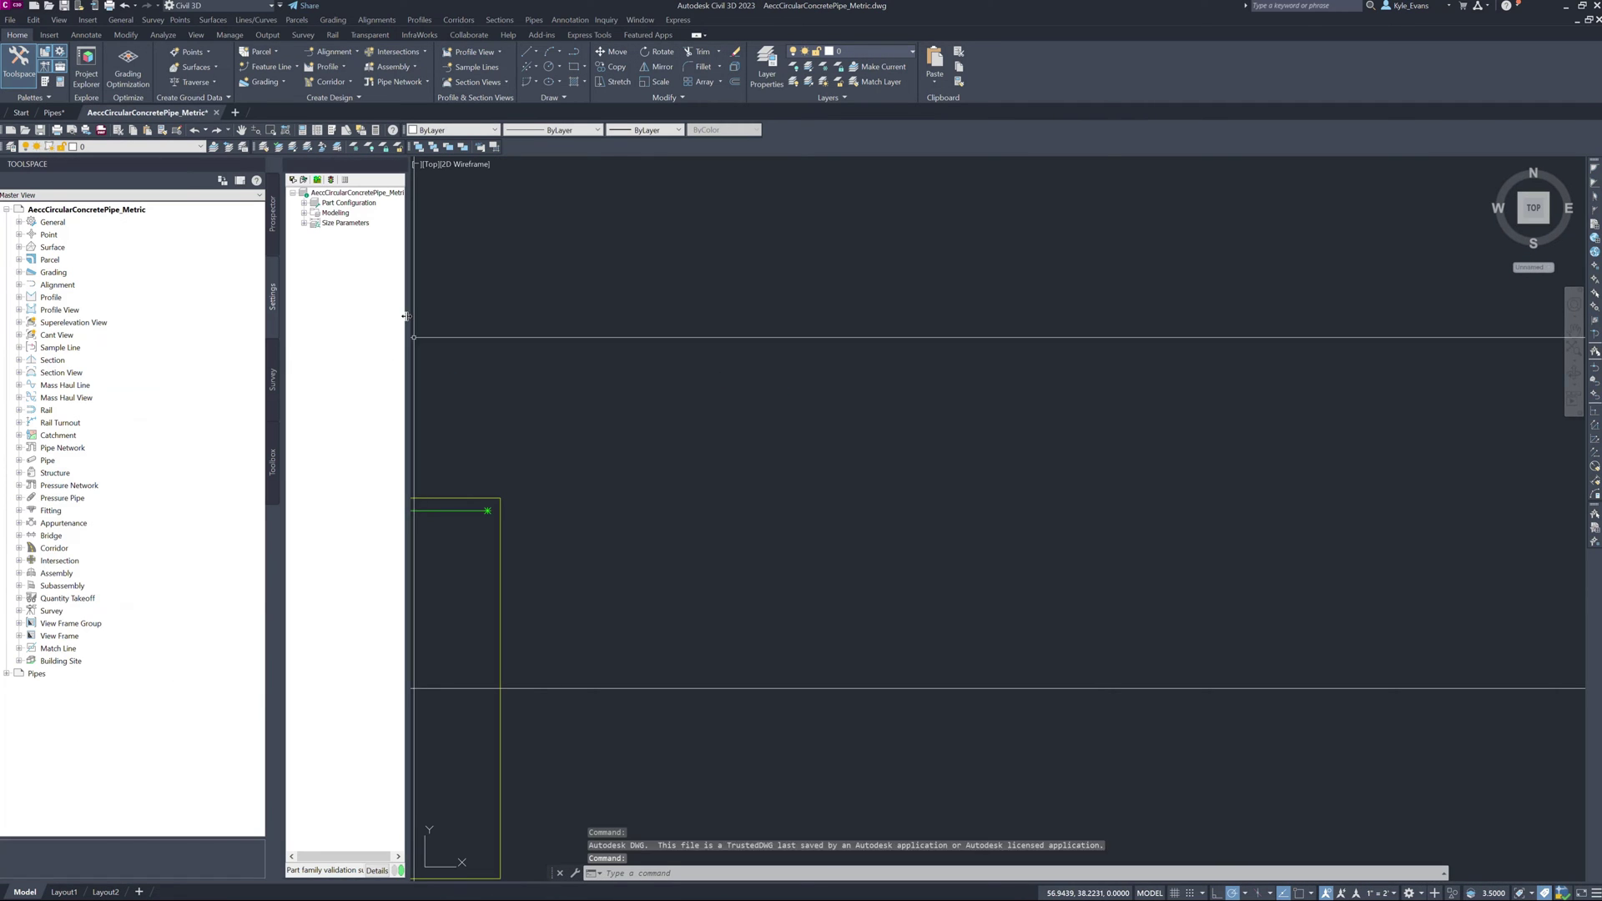
pyautogui.click(355, 223)
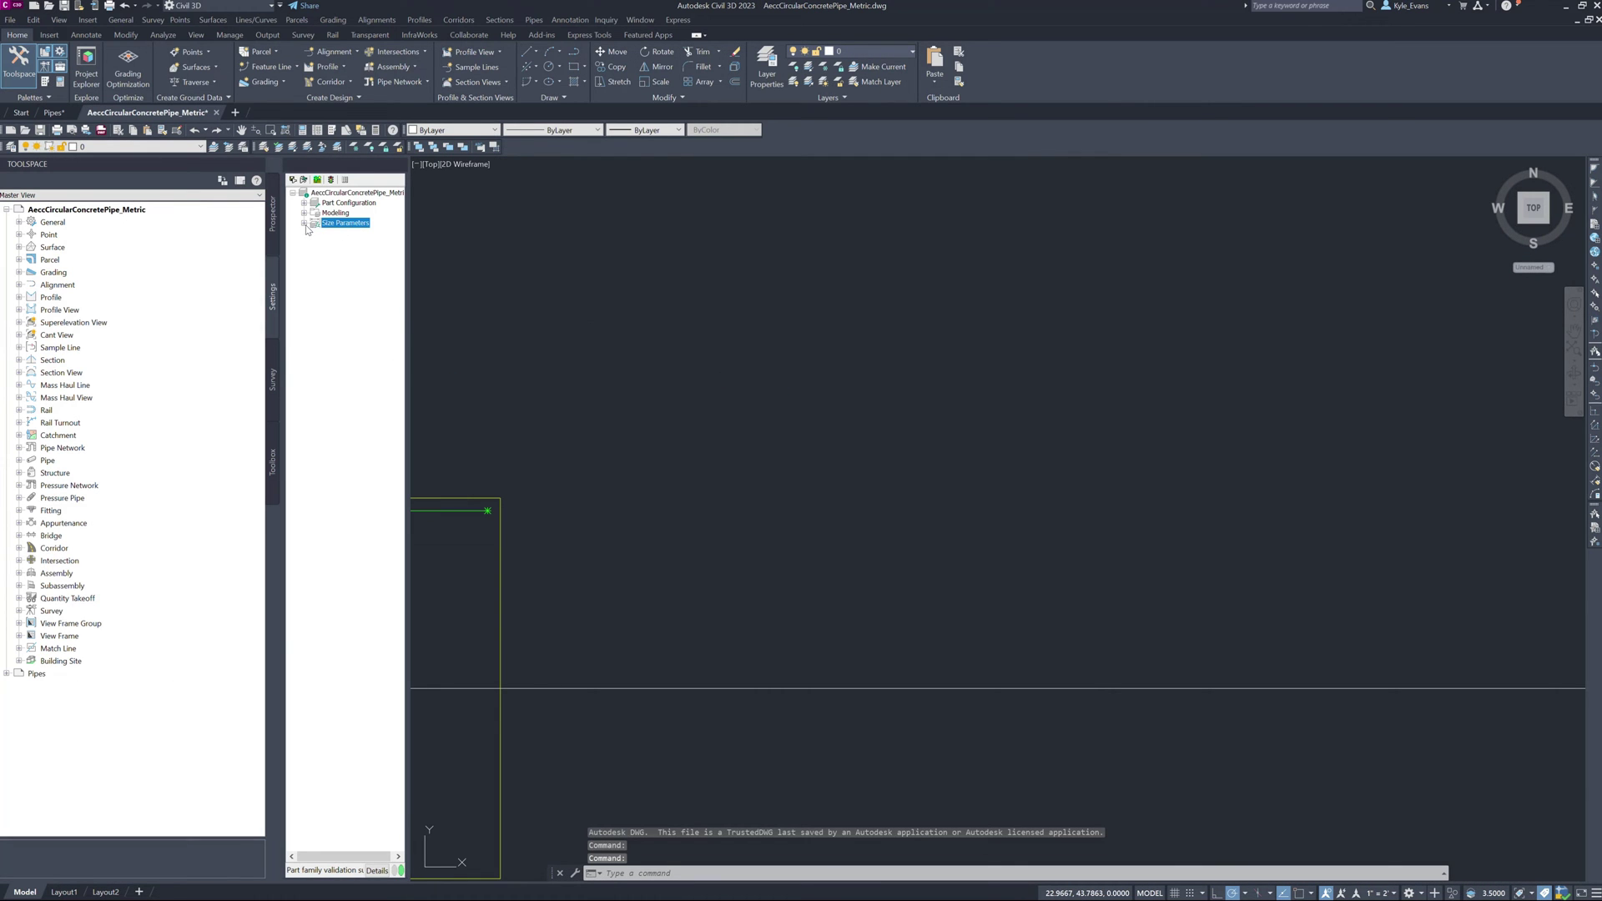
pyautogui.click(304, 223)
pyautogui.rightClick(340, 273)
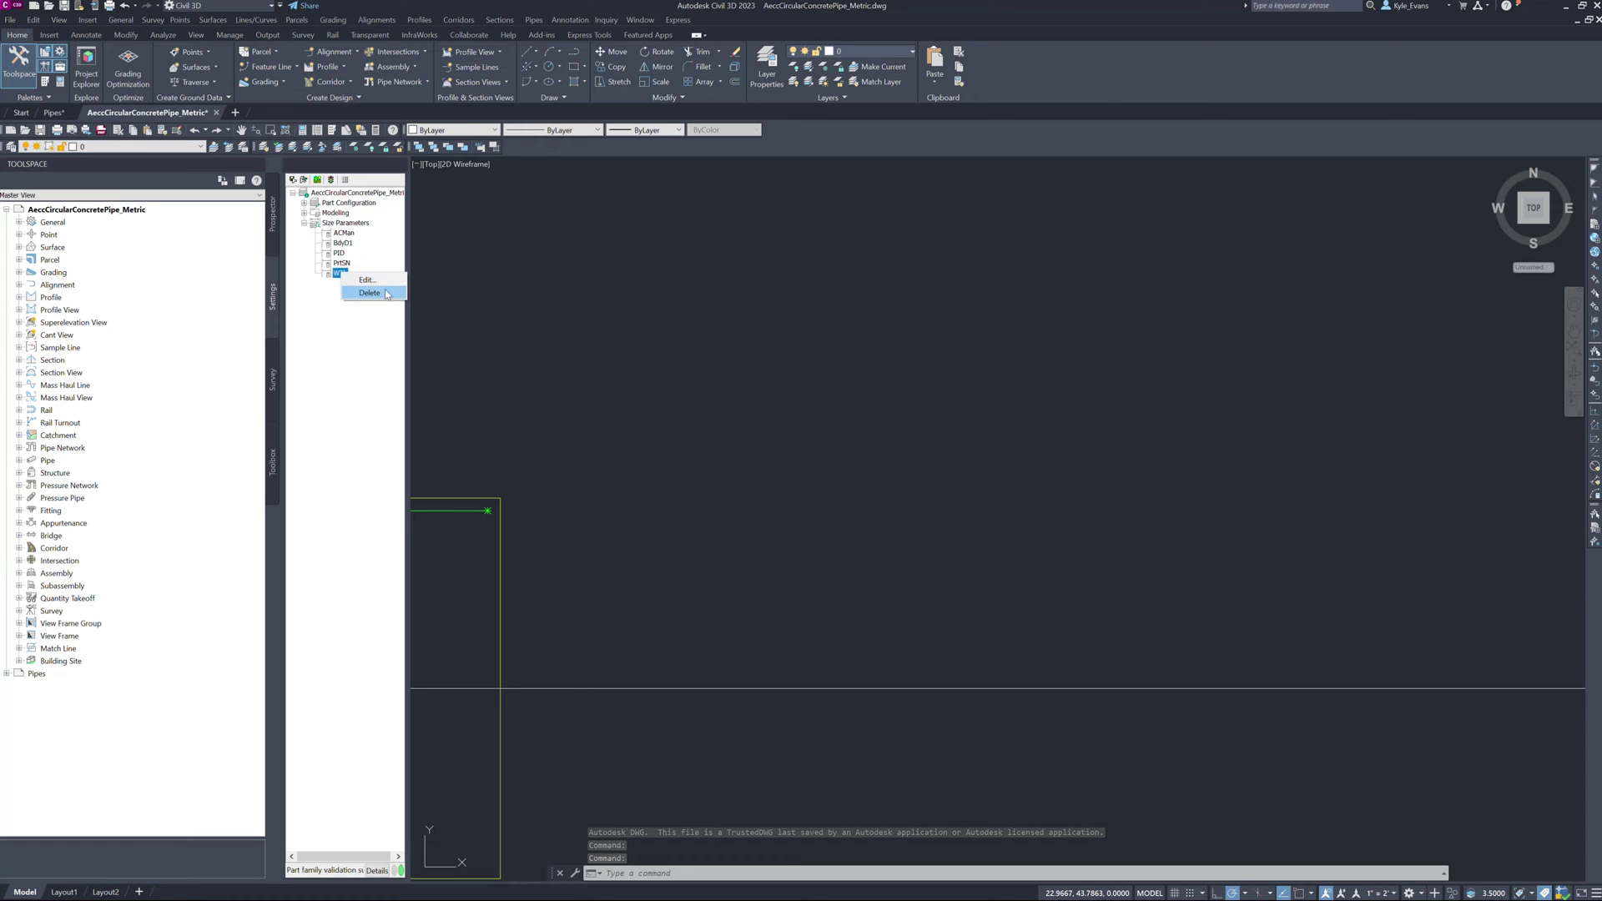
pyautogui.click(367, 280)
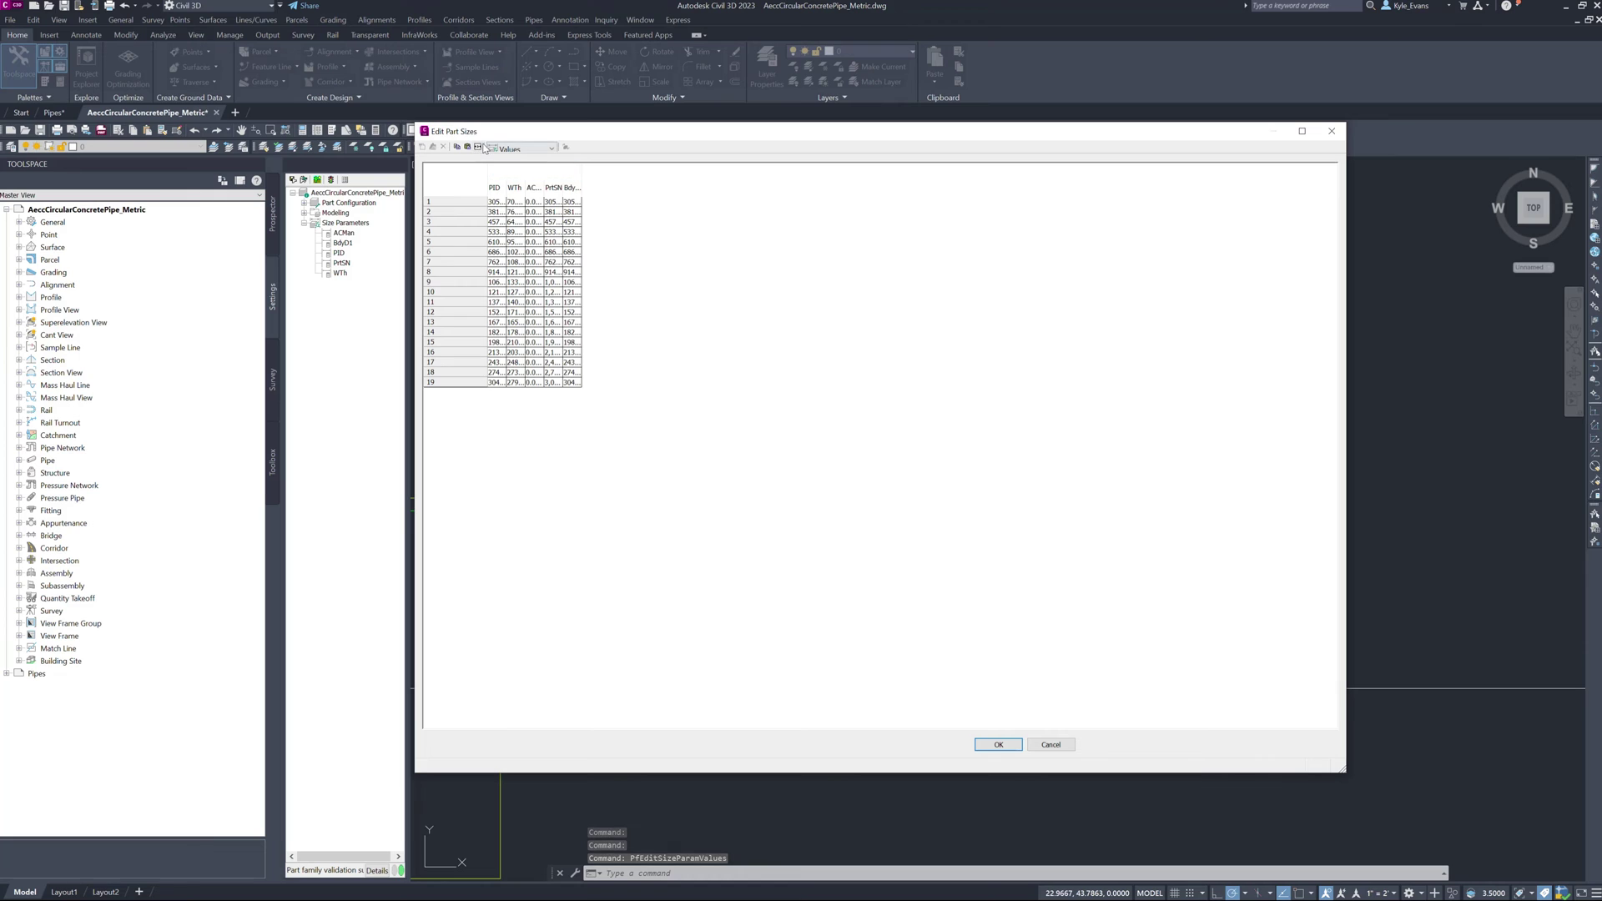
# Change PrtSN's Data Storage from Calculation to Table, then return to the Values view.
pyautogui.click(479, 147)
pyautogui.click(655, 201)
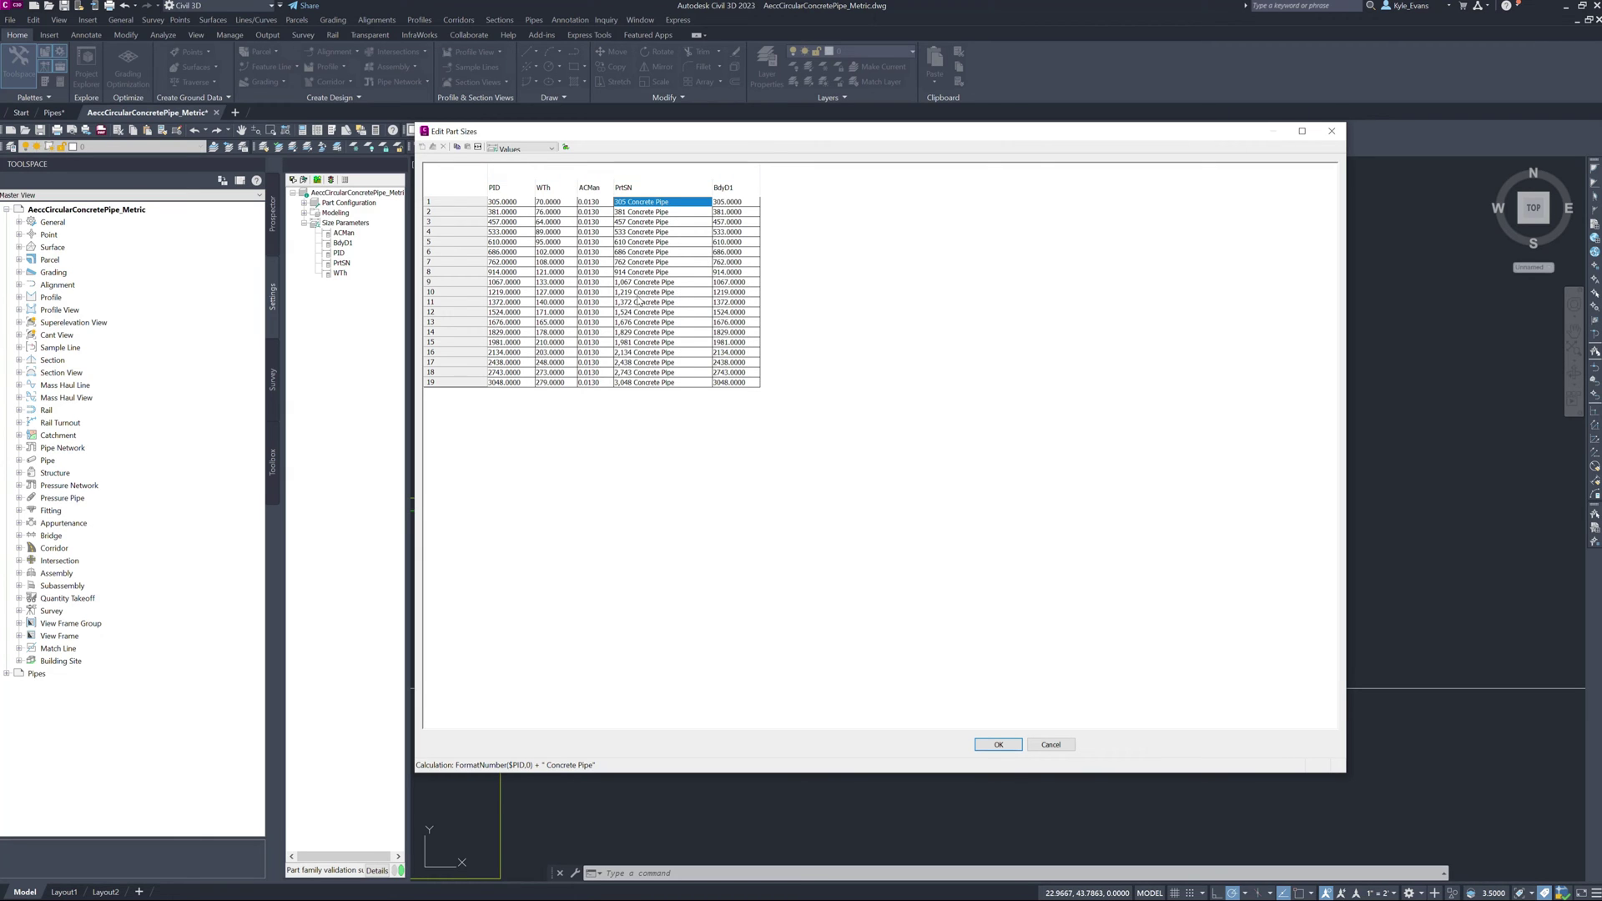
pyautogui.moveTo(639, 132); pyautogui.dragTo(591, 75)
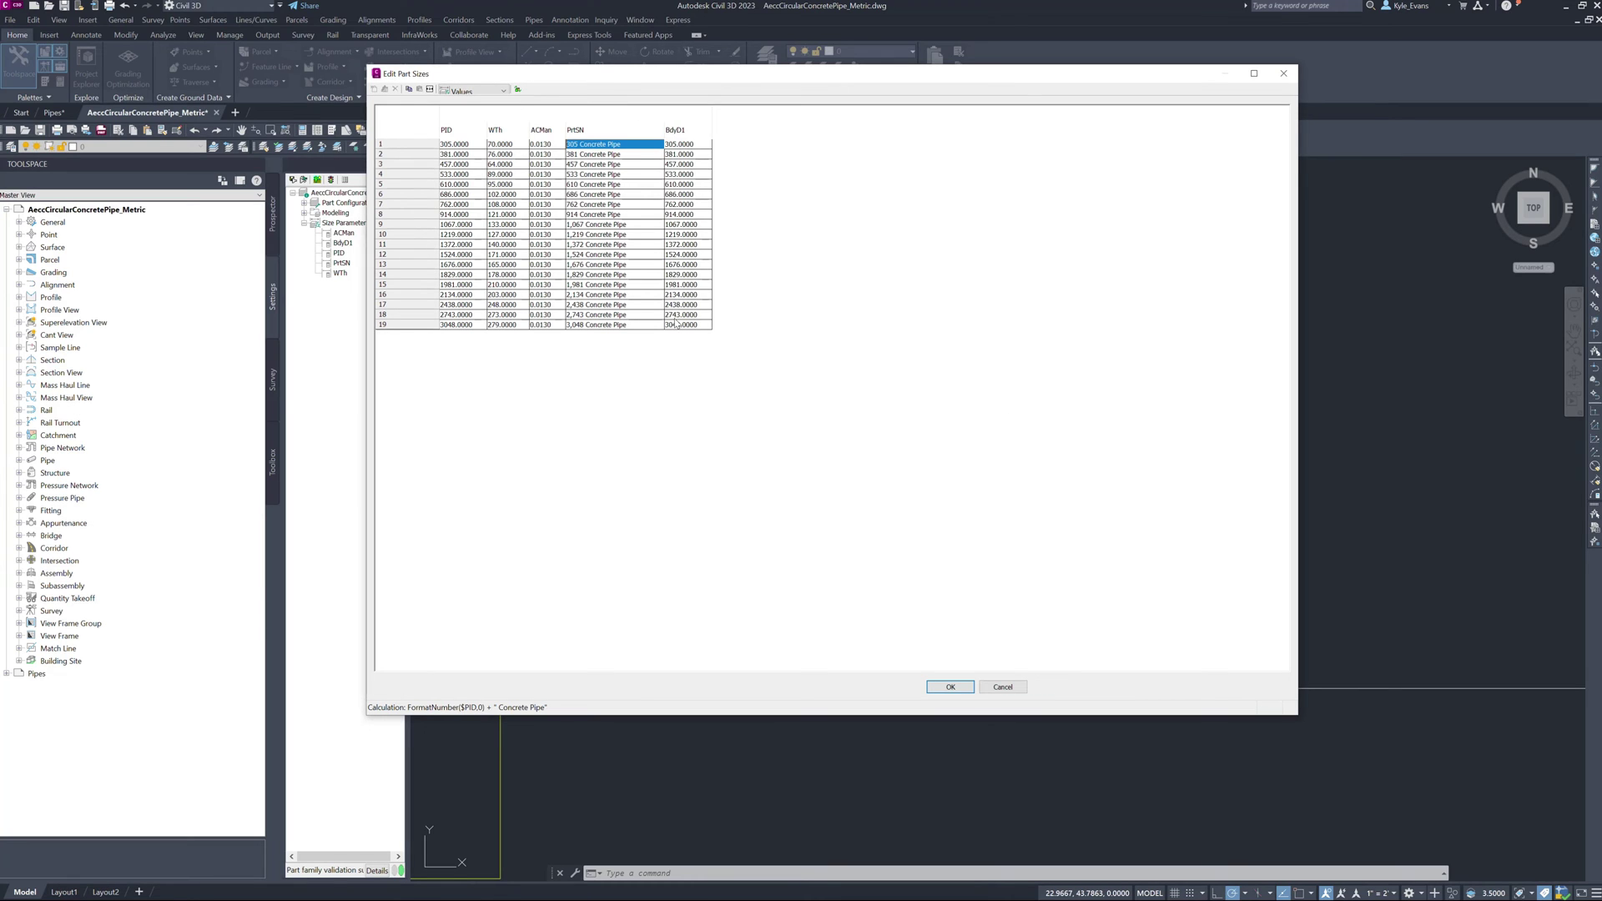
pyautogui.click(476, 88)
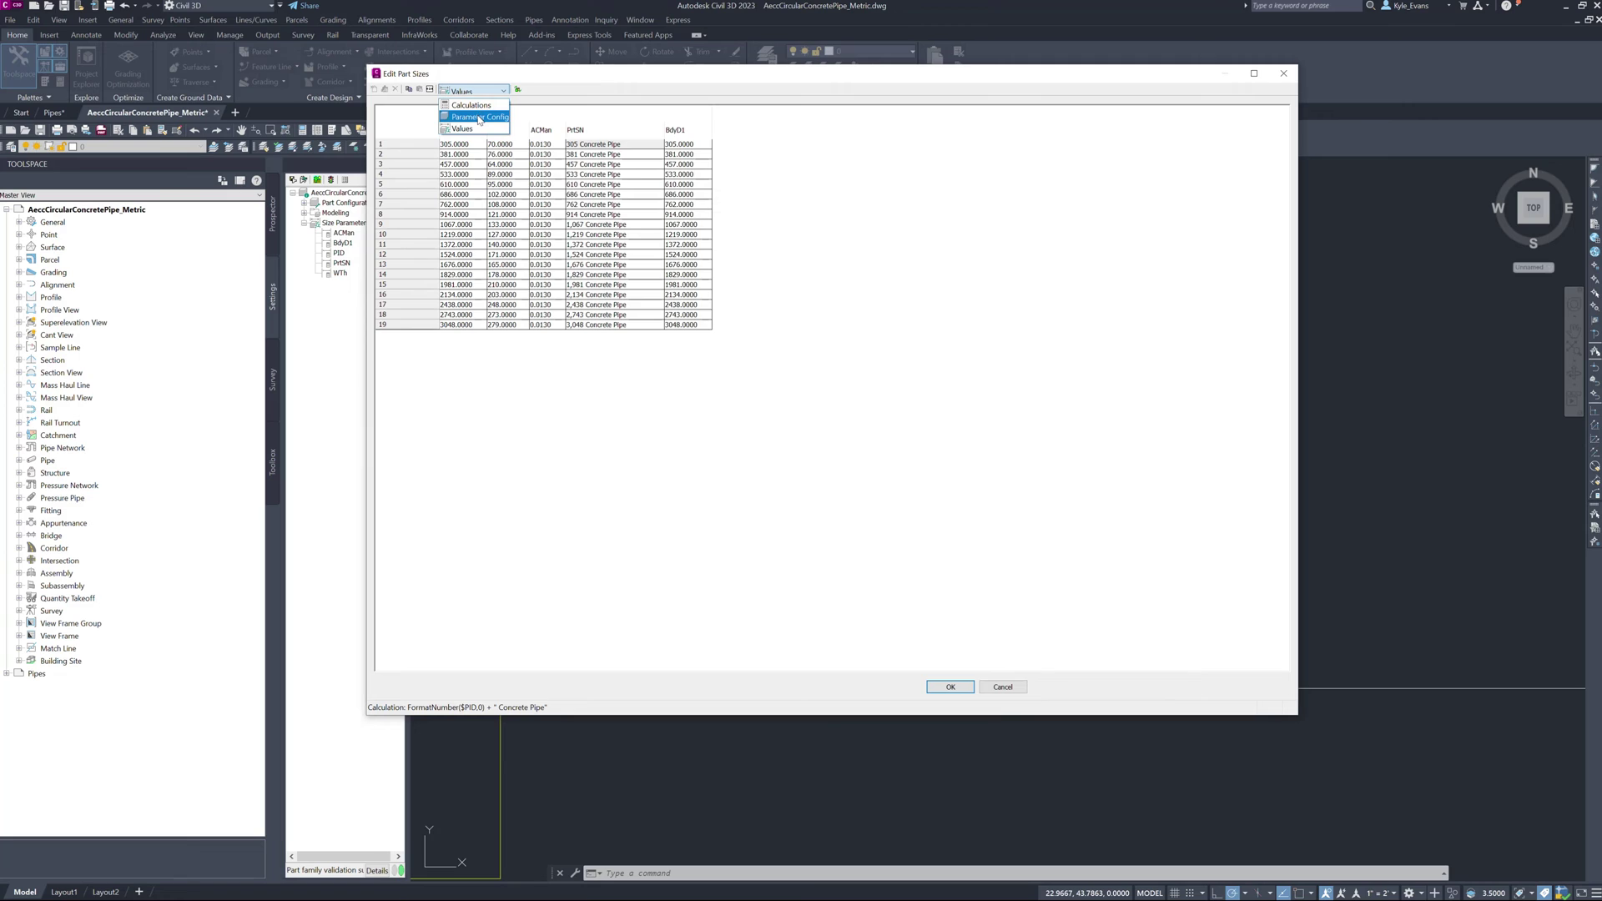
pyautogui.click(479, 117)
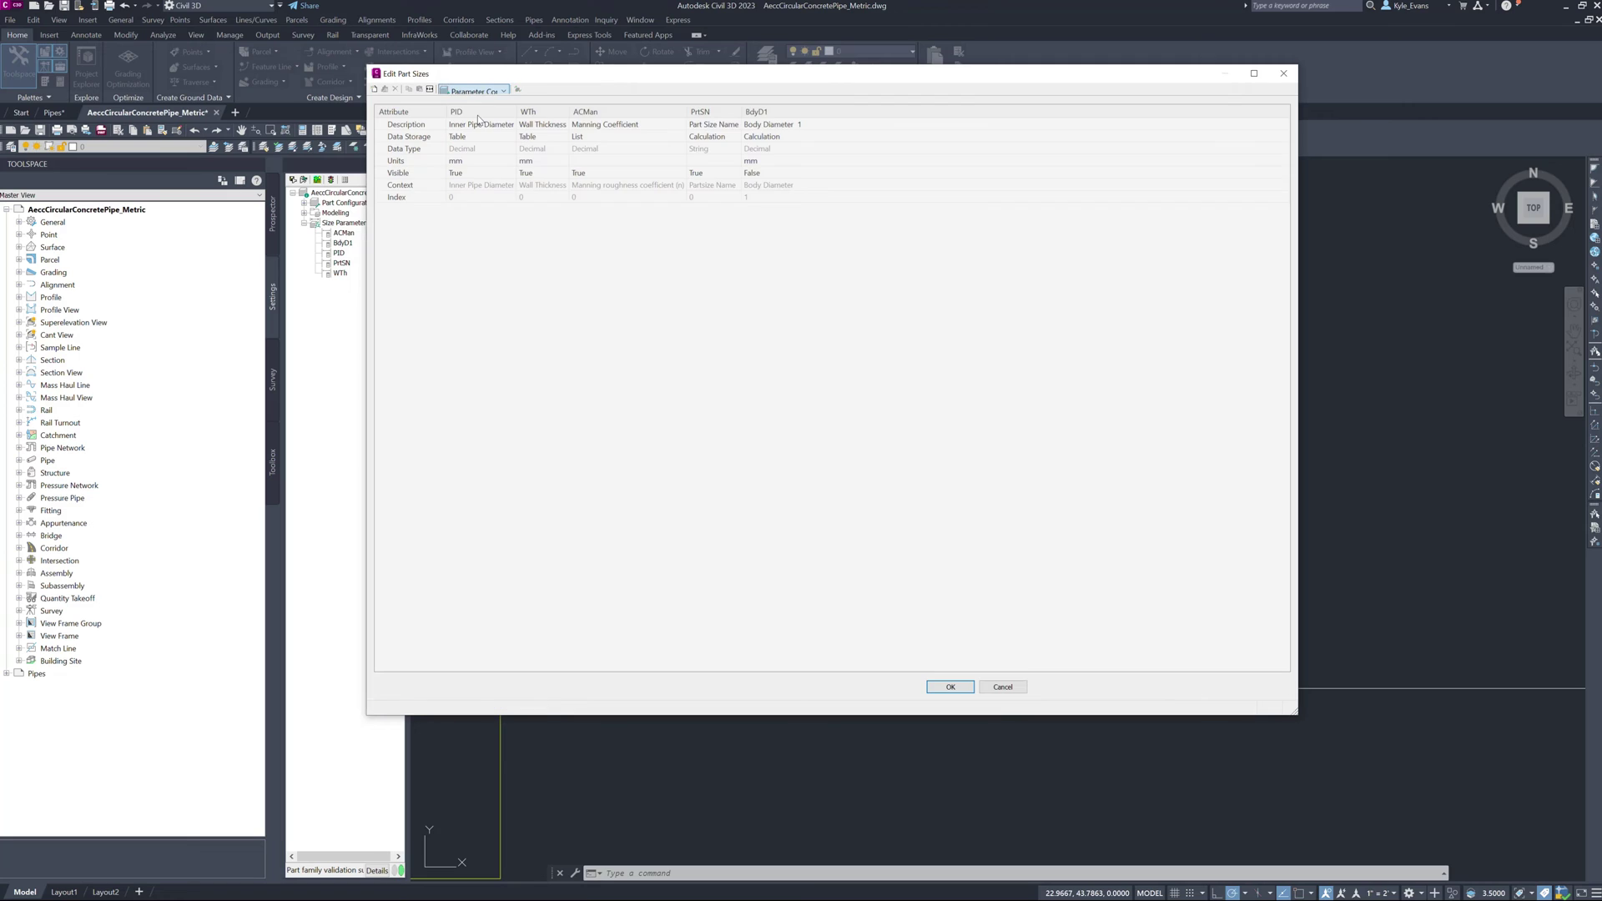
pyautogui.click(715, 137)
pyautogui.click(715, 137)
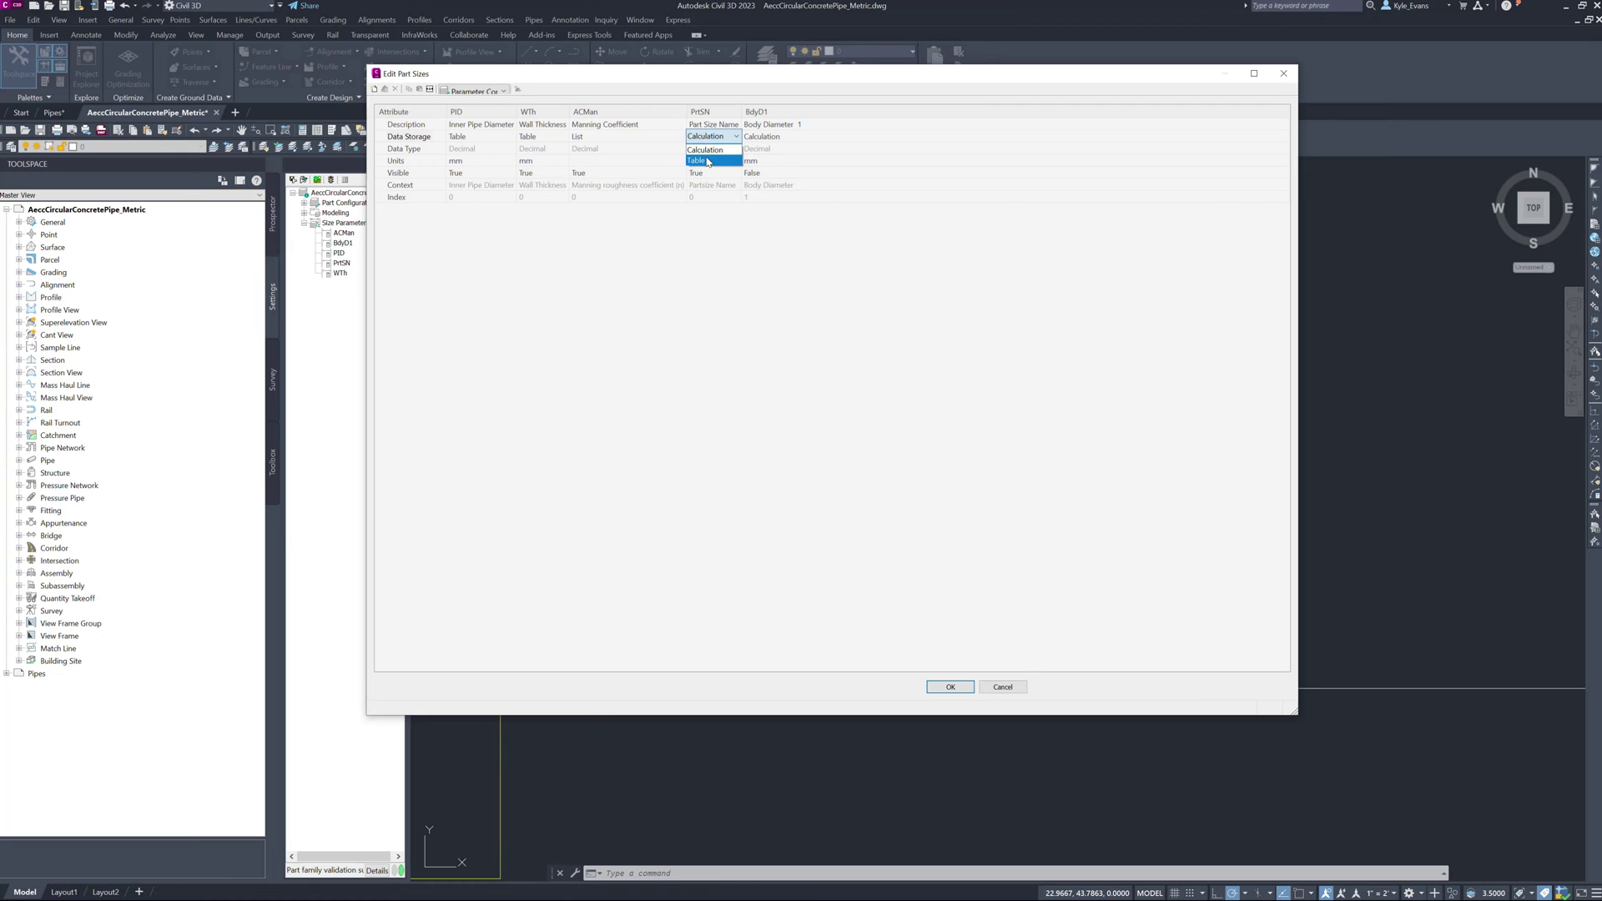
pyautogui.click(707, 161)
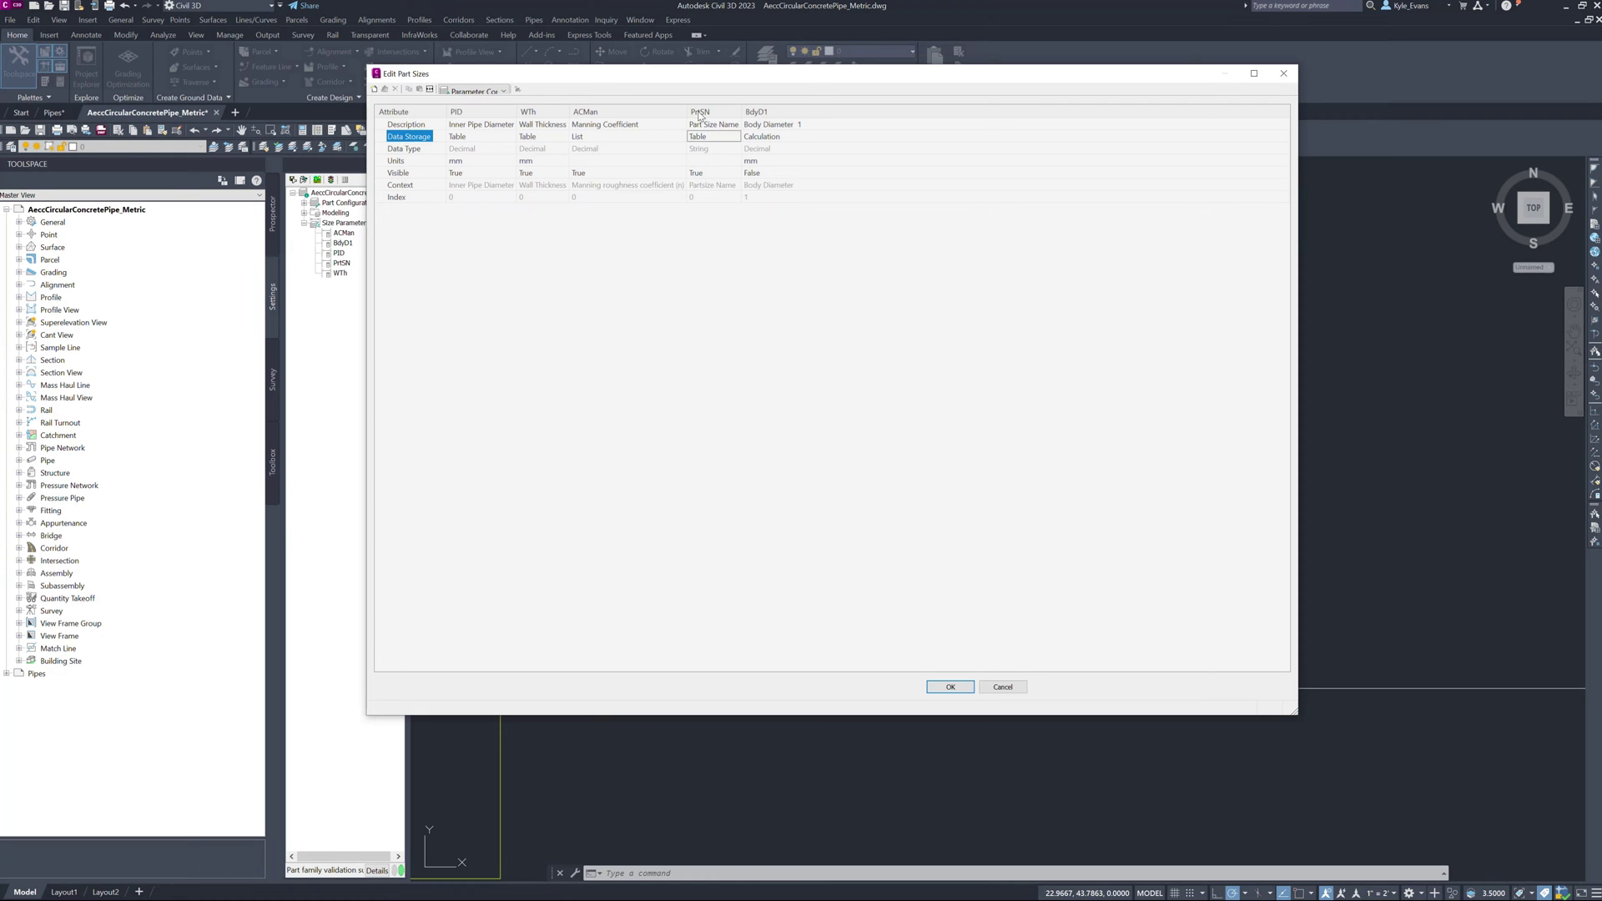
pyautogui.click(496, 92)
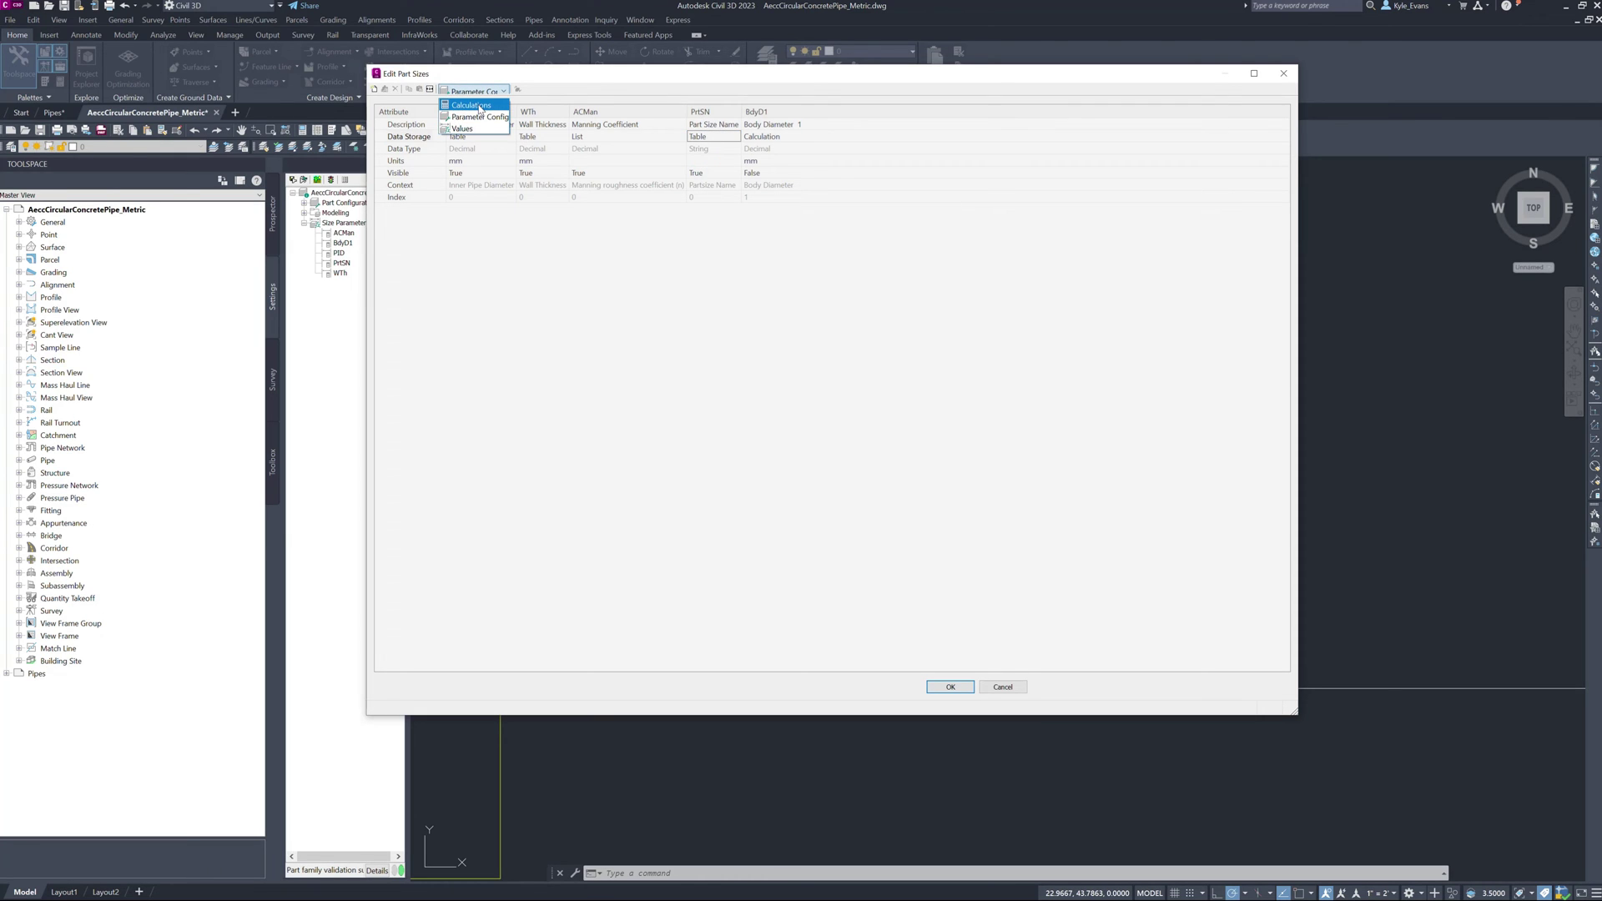
pyautogui.click(464, 128)
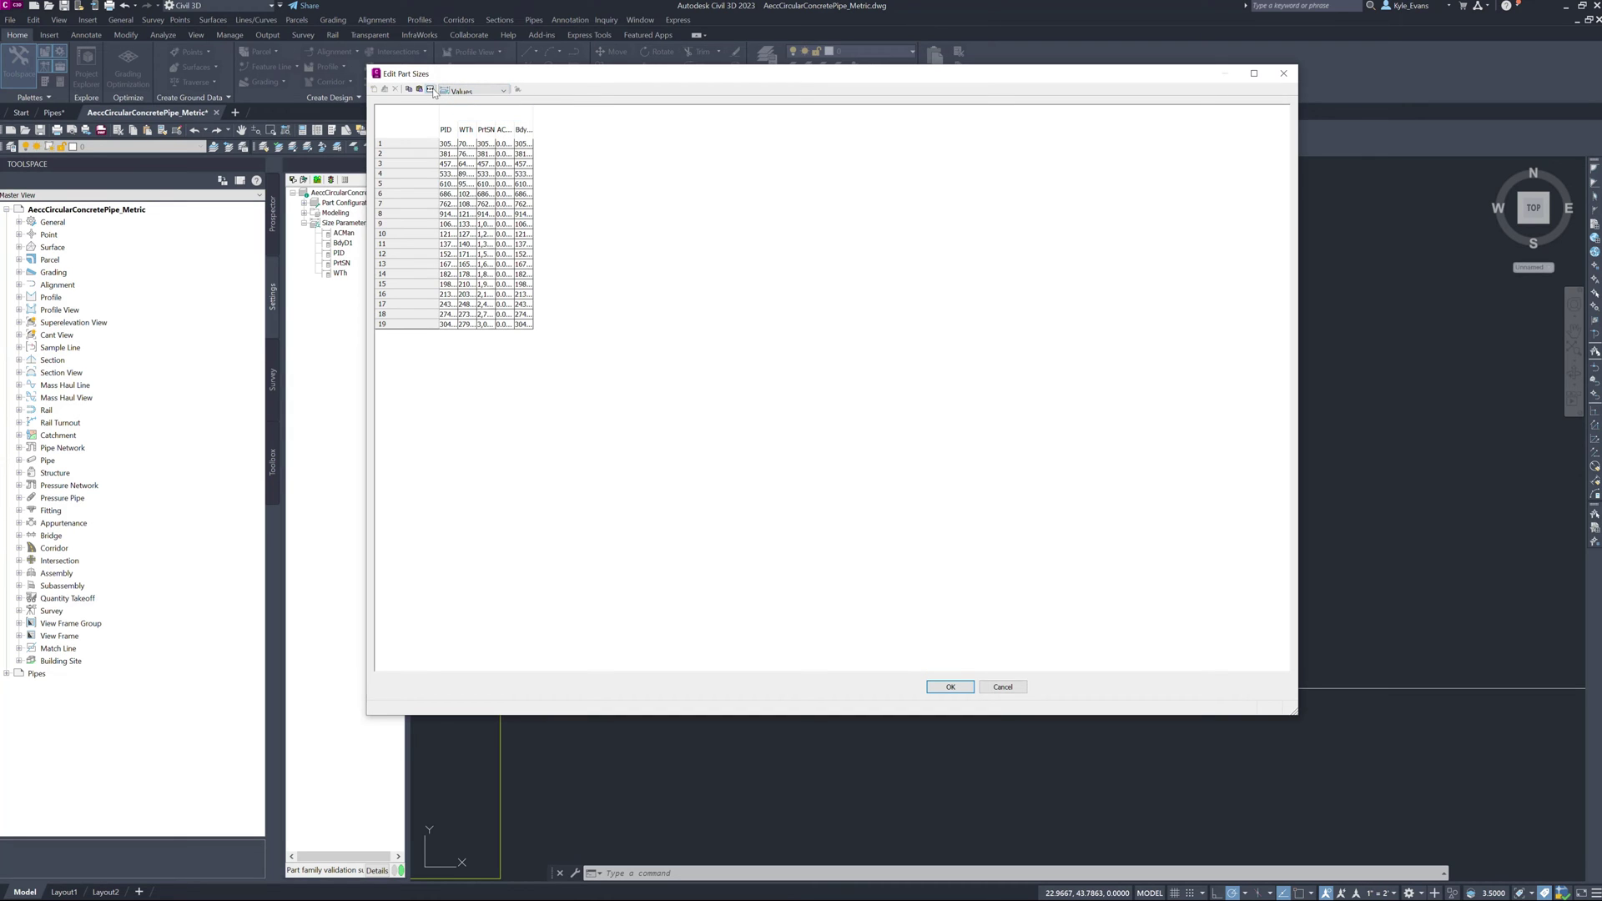
pyautogui.click(430, 90)
# Rename the part sizes in rows 1–3 to 300, 375 and 450.
pyautogui.doubleClick(555, 144)
pyautogui.write('3')
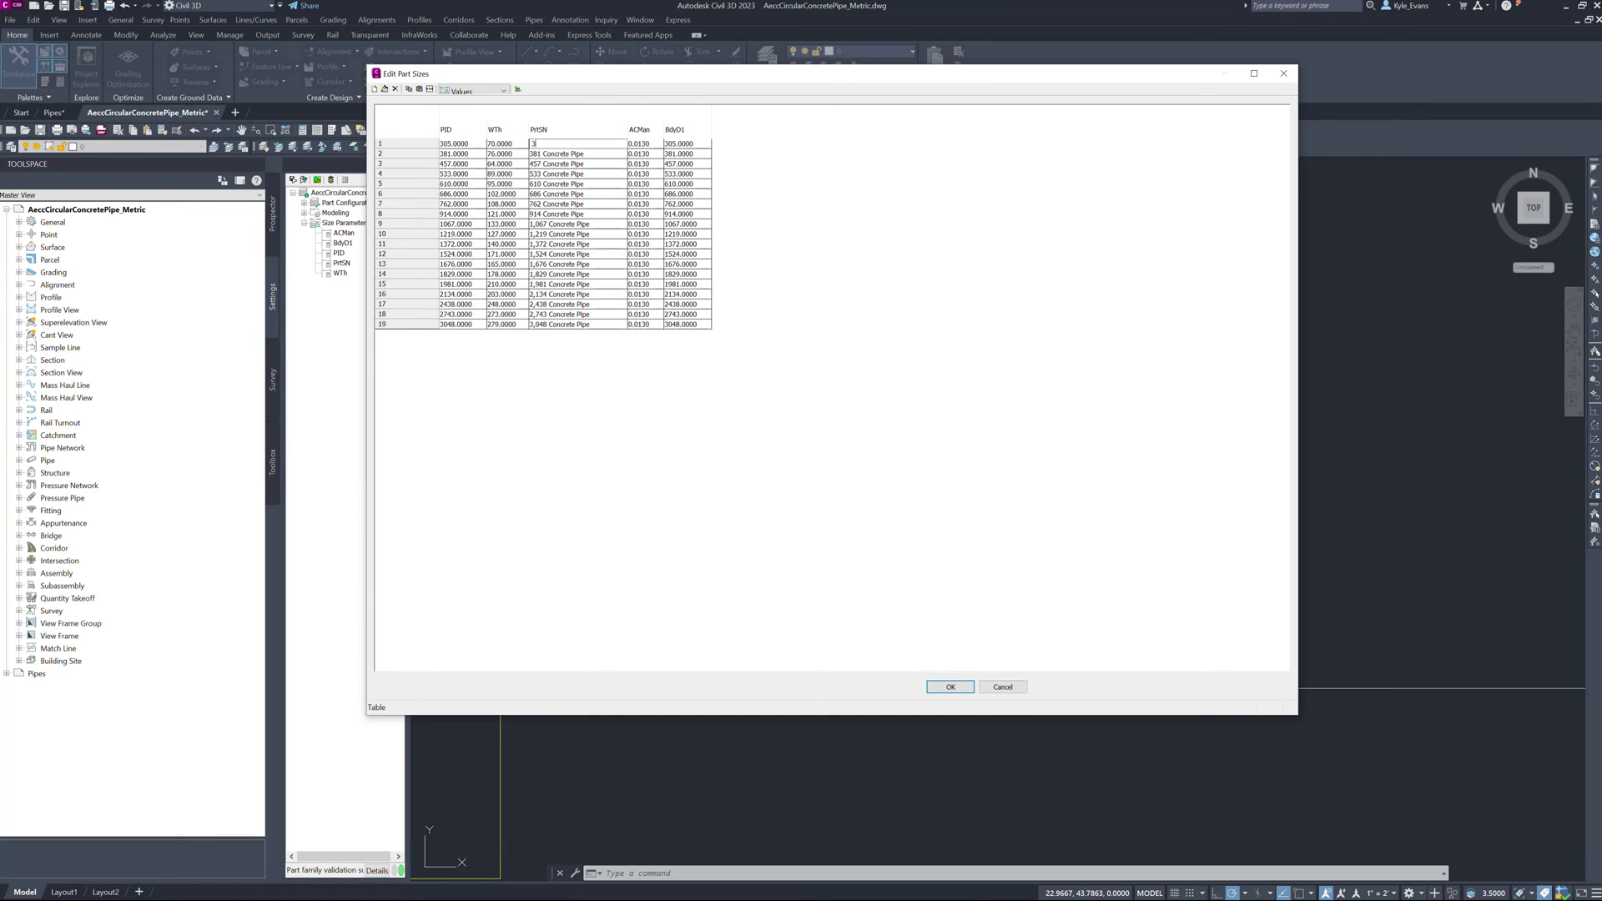
pyautogui.write('05.')
pyautogui.write('00')
pyautogui.doubleClick(575, 154)
pyautogui.write('350')
pyautogui.press('Return')
pyautogui.click(543, 158)
pyautogui.doubleClick(543, 159)
pyautogui.write('375')
pyautogui.press('Return')
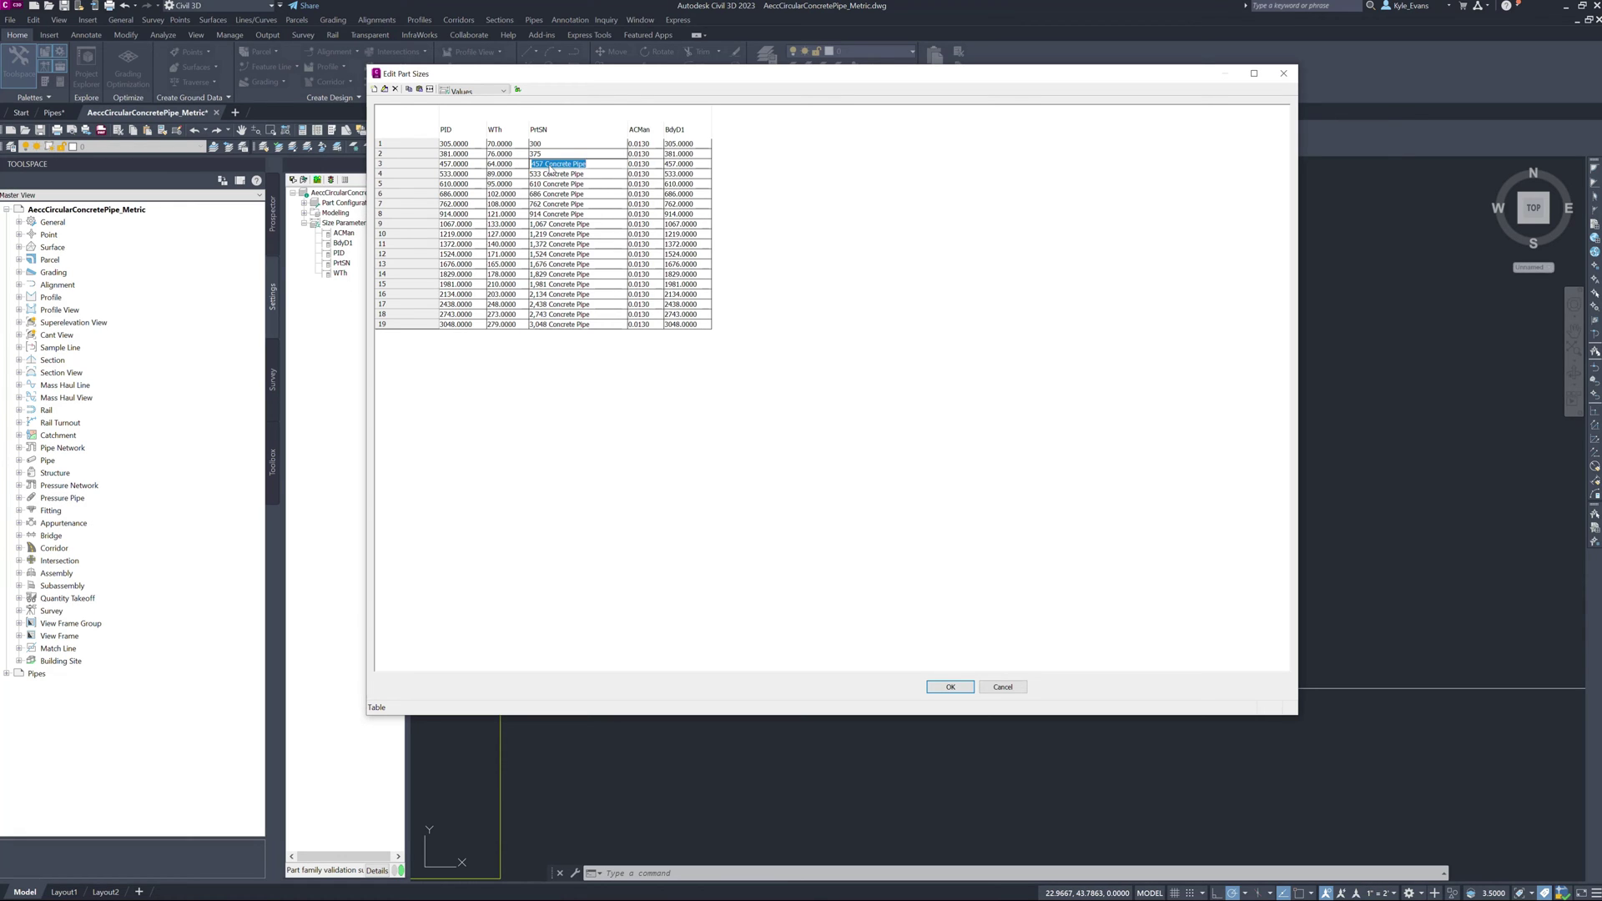
pyautogui.write('450')
pyautogui.press('Return')
# Rename the part sizes in rows 4–6 to 525, 600 and 675.
pyautogui.write('500')
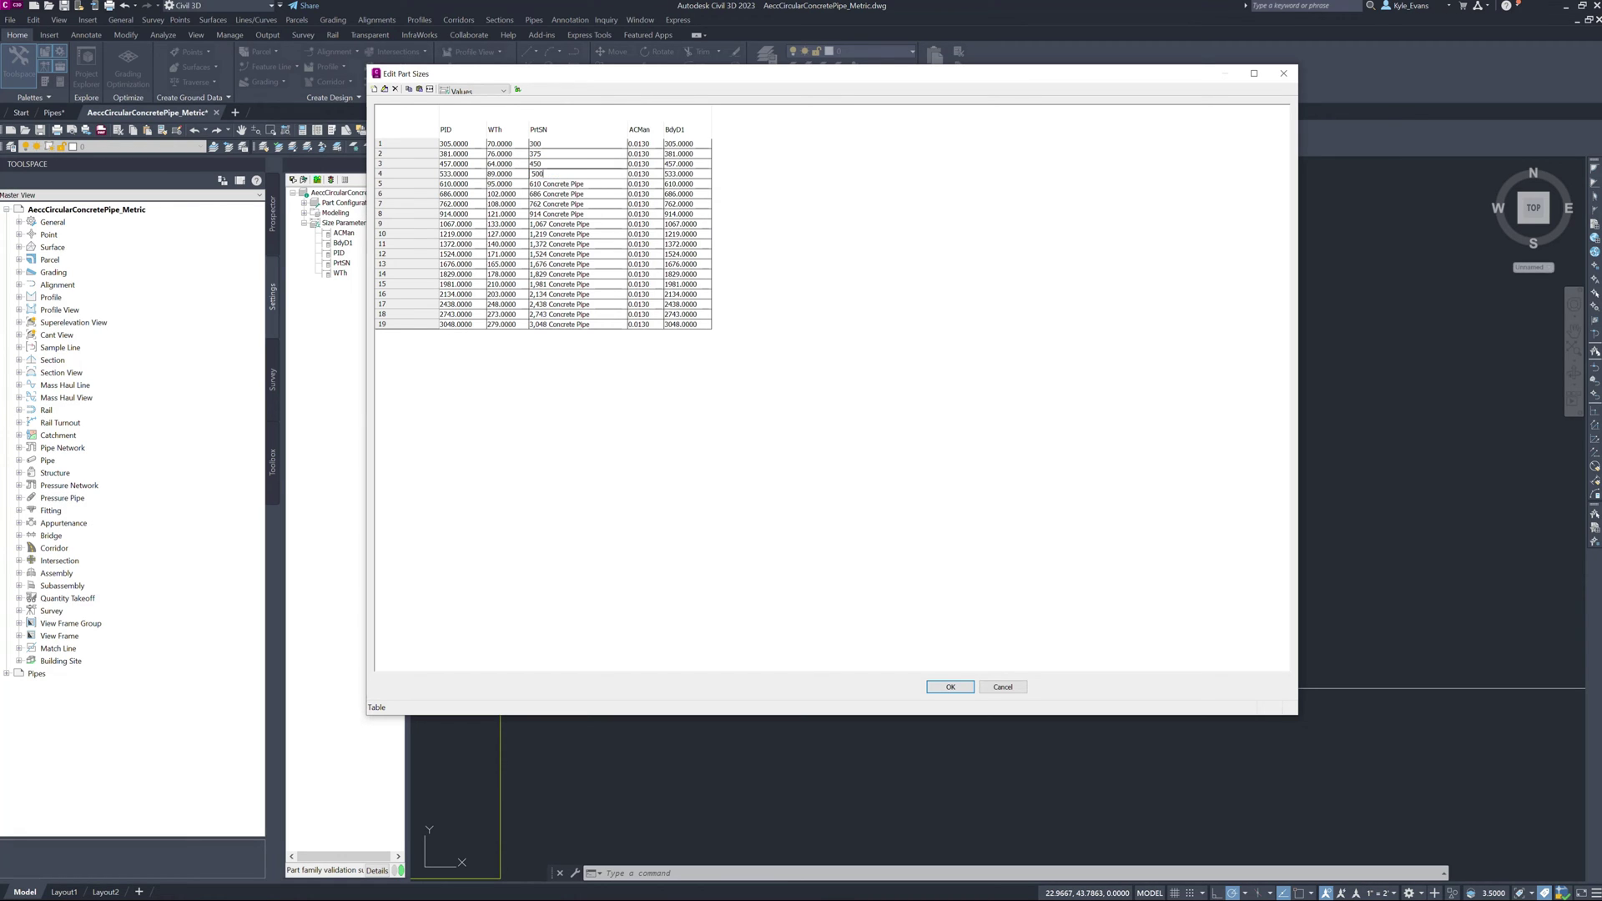
pyautogui.press('Return')
pyautogui.write('600')
pyautogui.click(554, 174)
pyautogui.write('525')
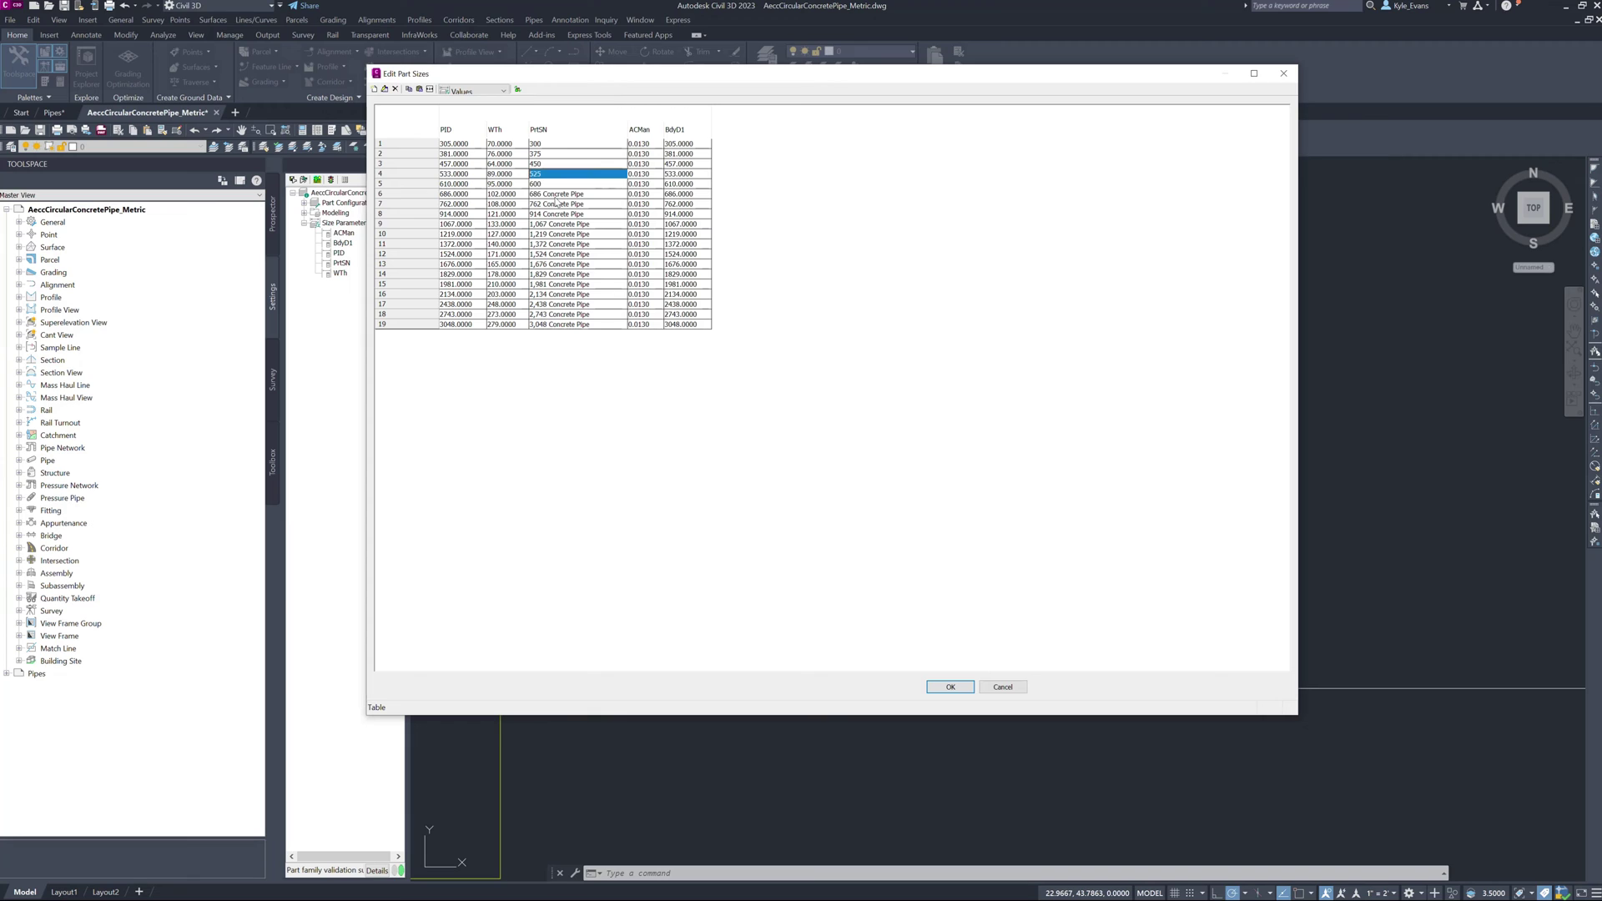
pyautogui.click(555, 193)
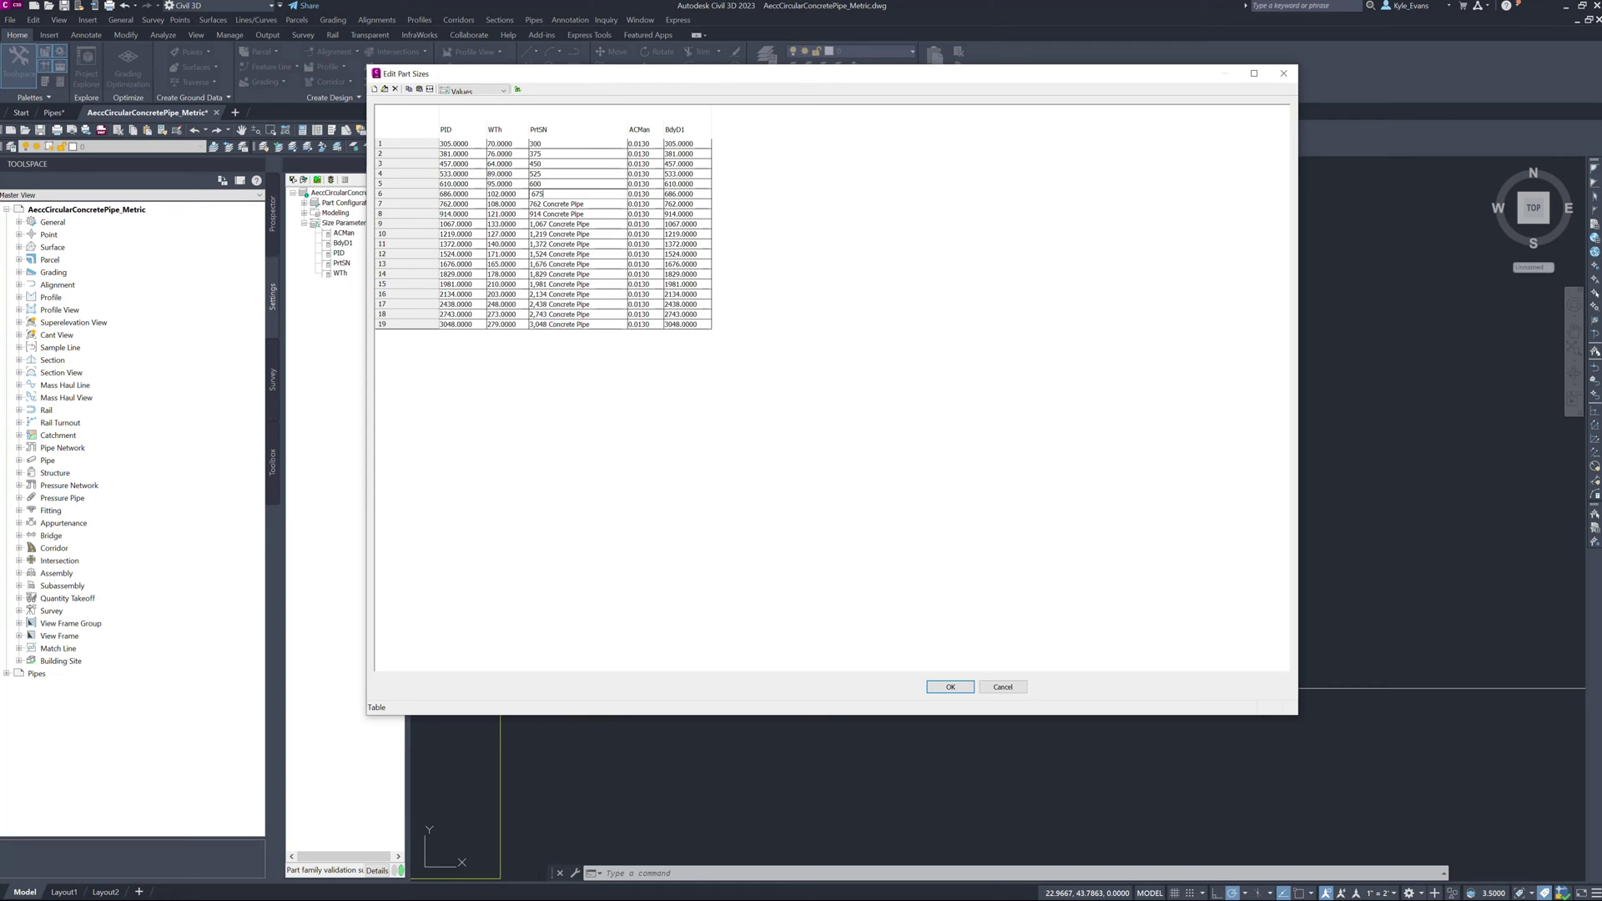
pyautogui.click(557, 195)
# Accept the edited sizes, close Part Builder answering the save prompt, and close the family drawing.
pyautogui.click(945, 687)
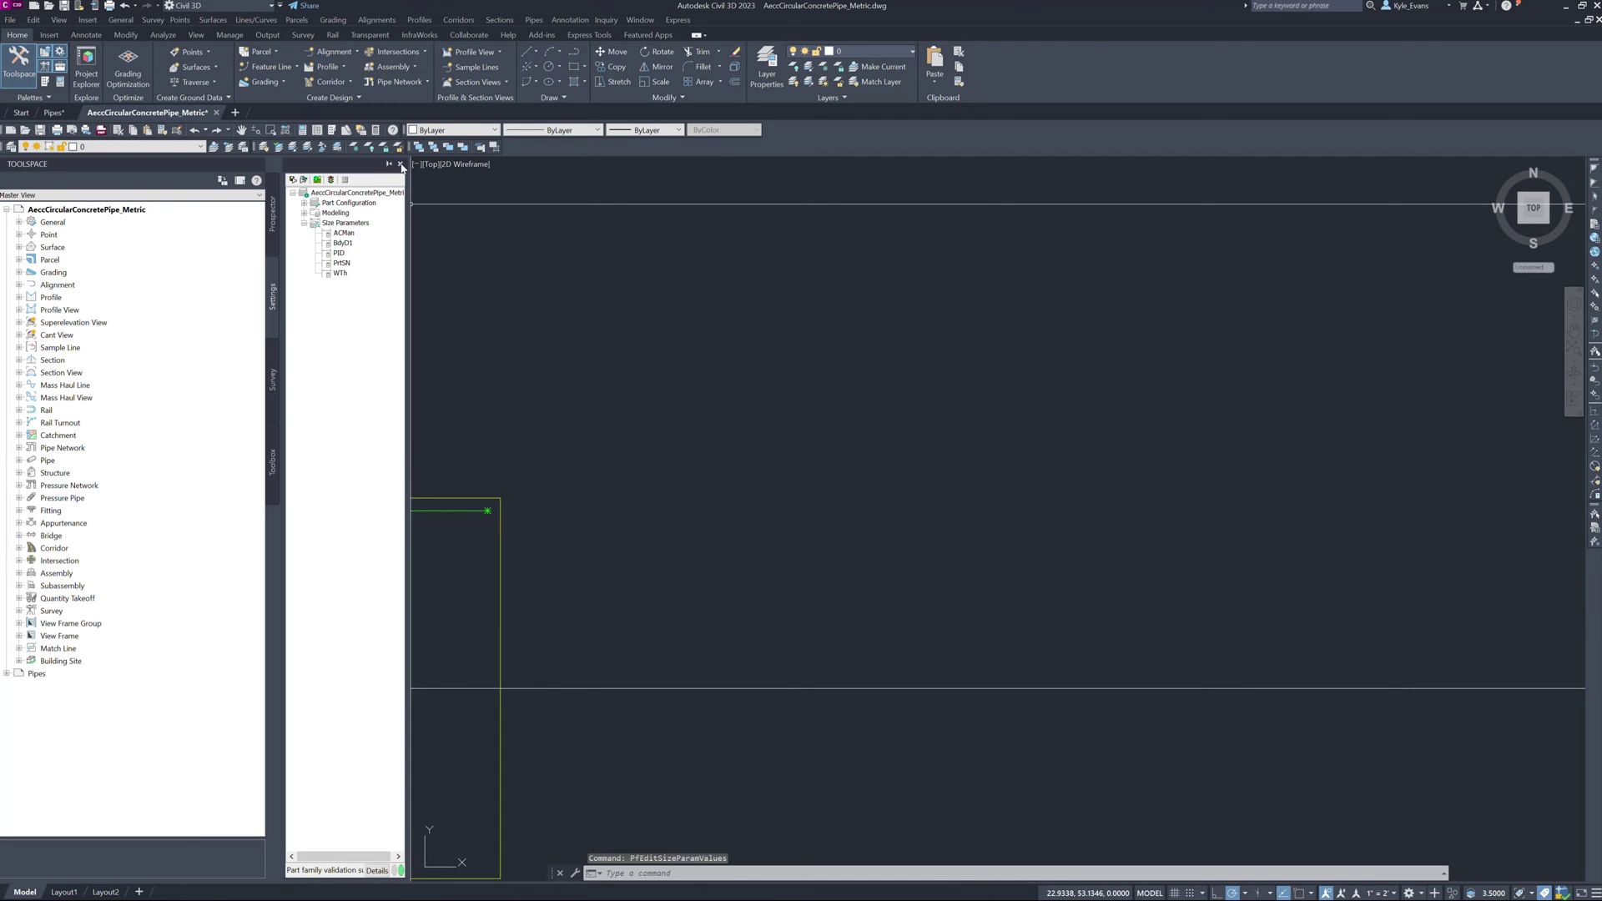
pyautogui.click(401, 164)
pyautogui.click(752, 483)
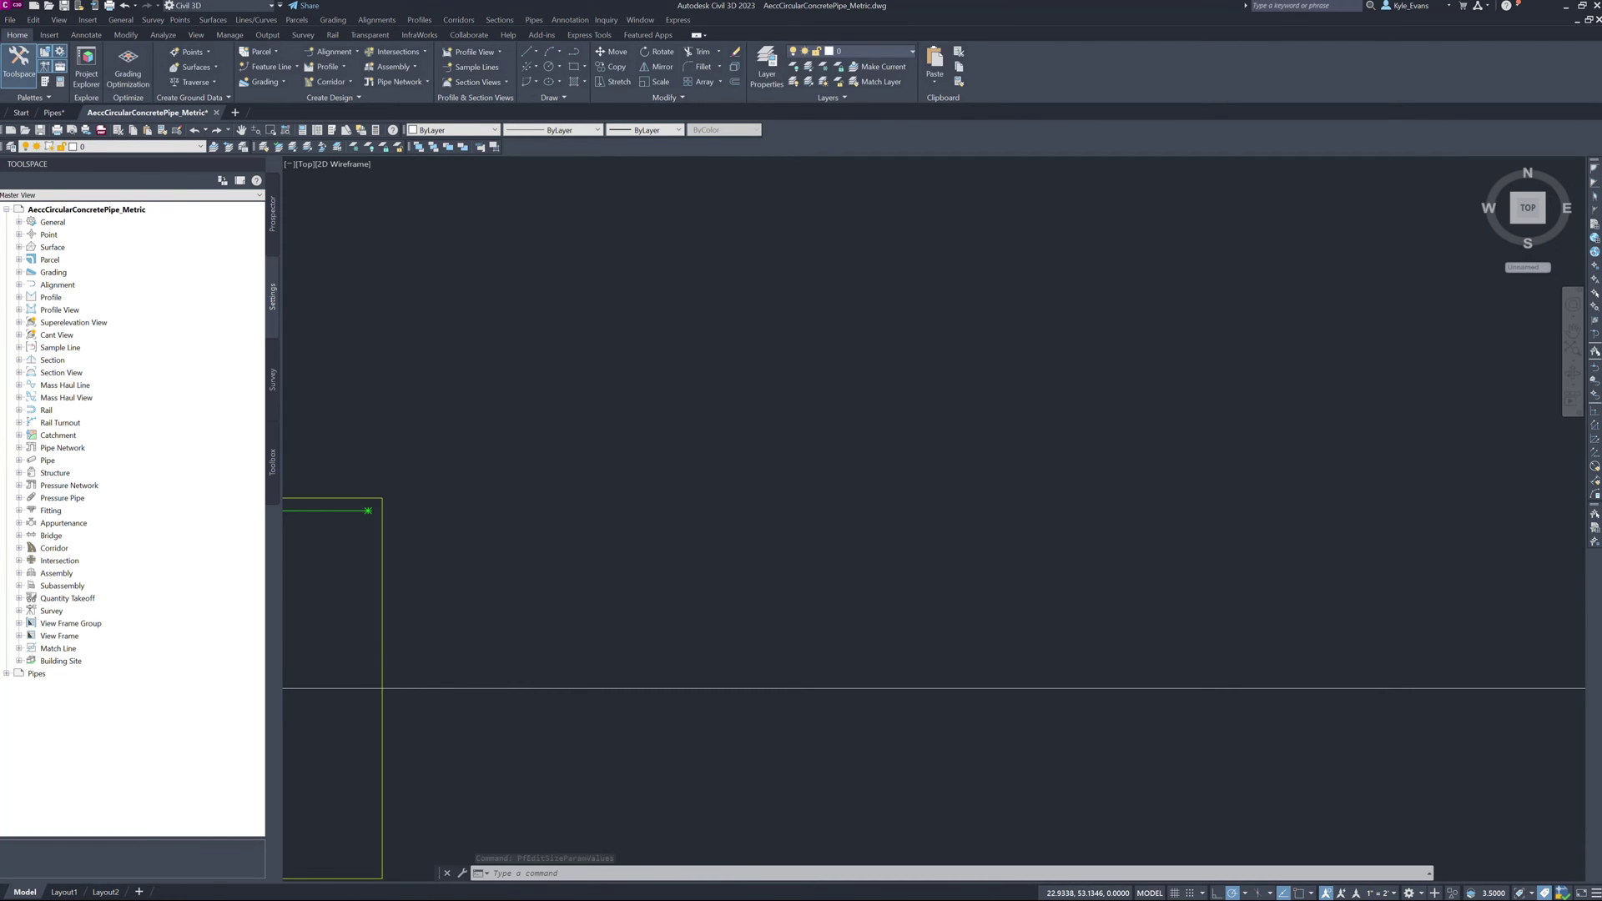
pyautogui.click(820, 486)
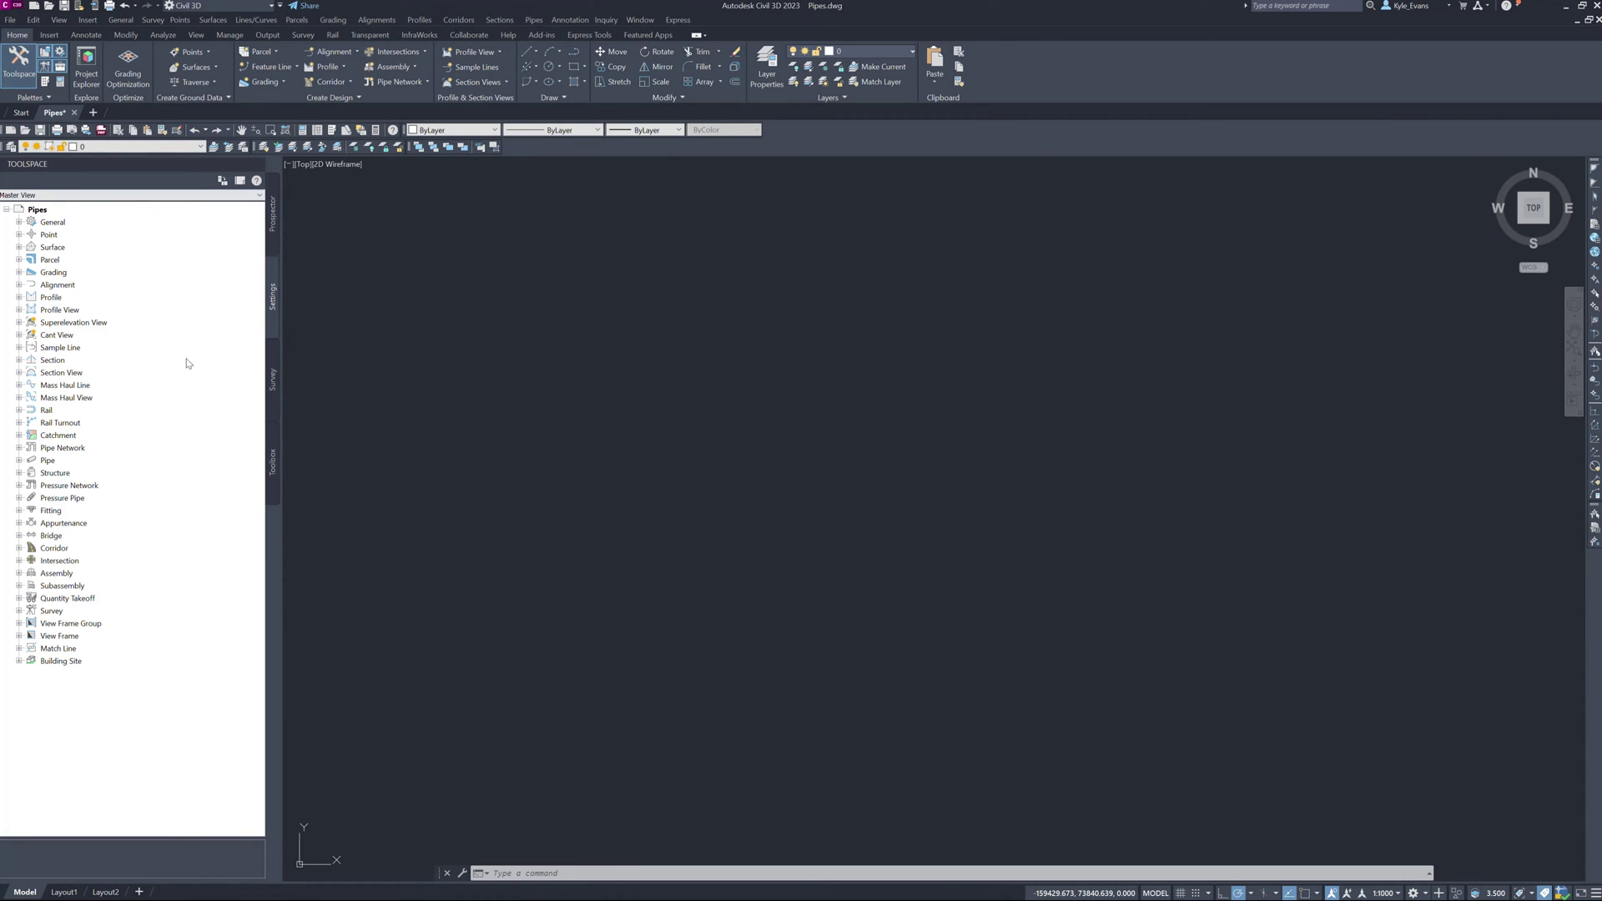
# Delete the EDDT Sanitary Parts List and Sanitary Sewer parts lists, keeping only Standard.
pyautogui.doubleClick(59, 450)
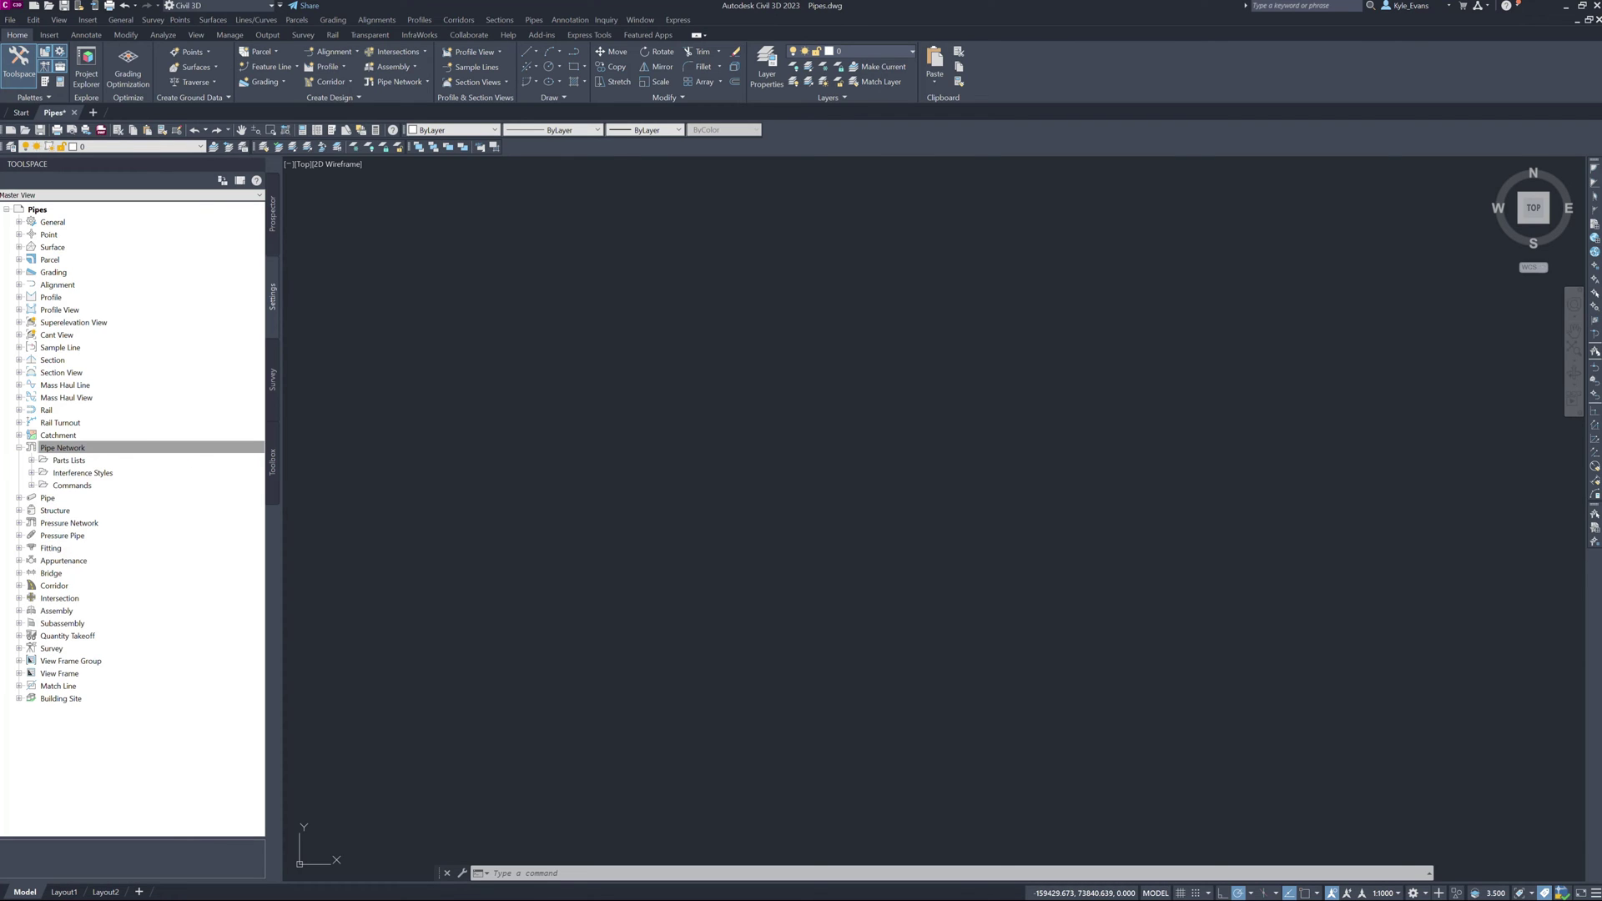
pyautogui.click(116, 451)
pyautogui.click(32, 460)
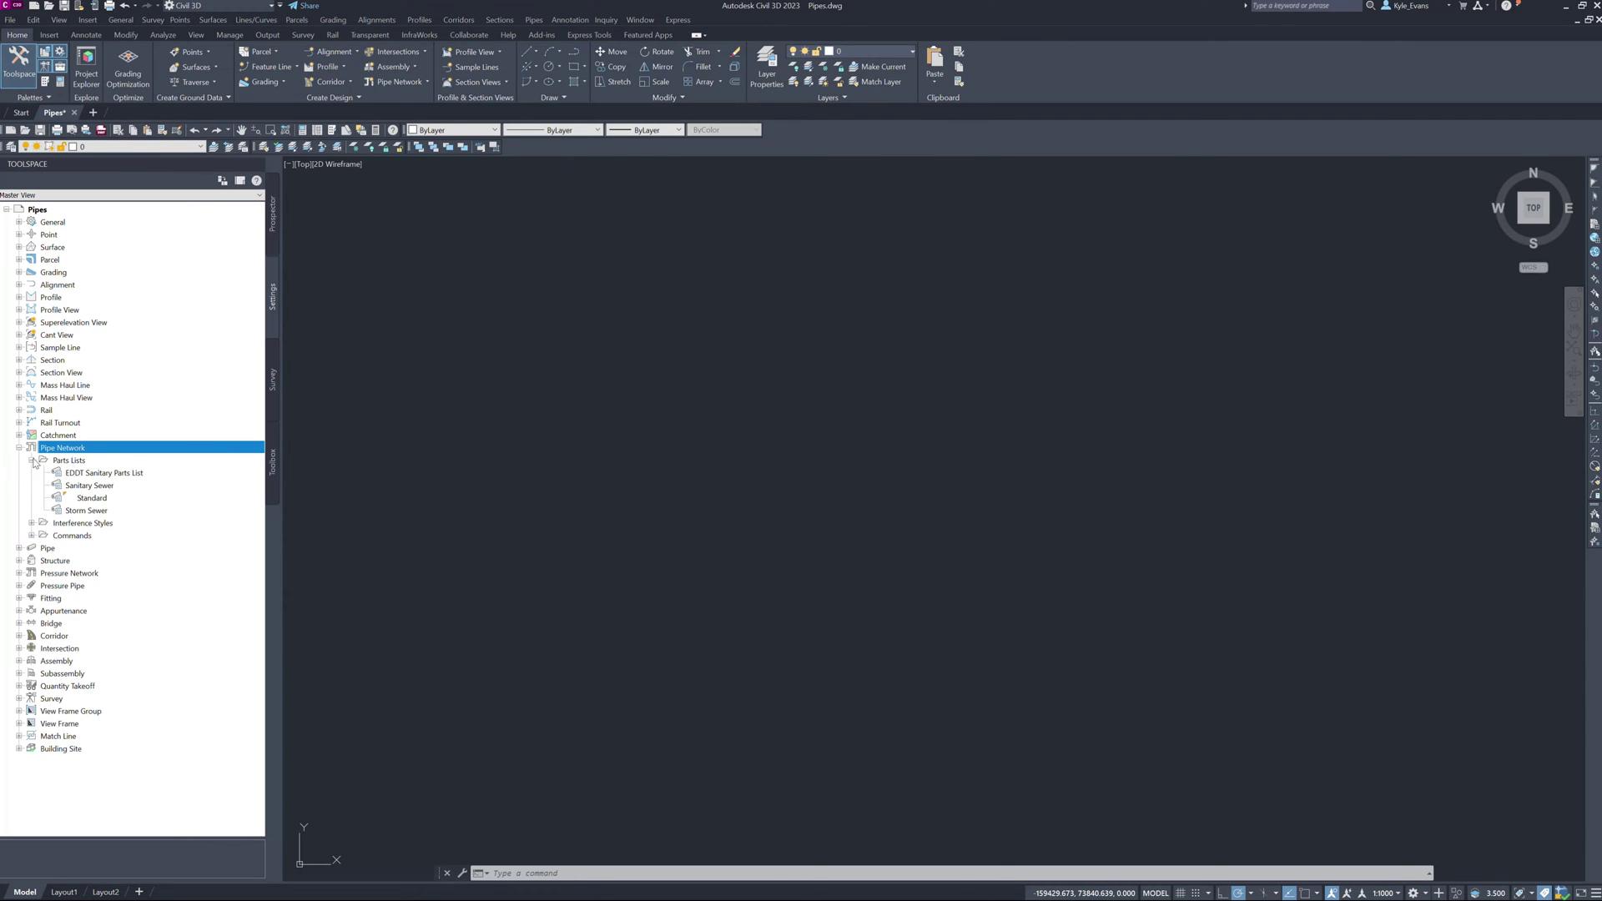
pyautogui.rightClick(94, 476)
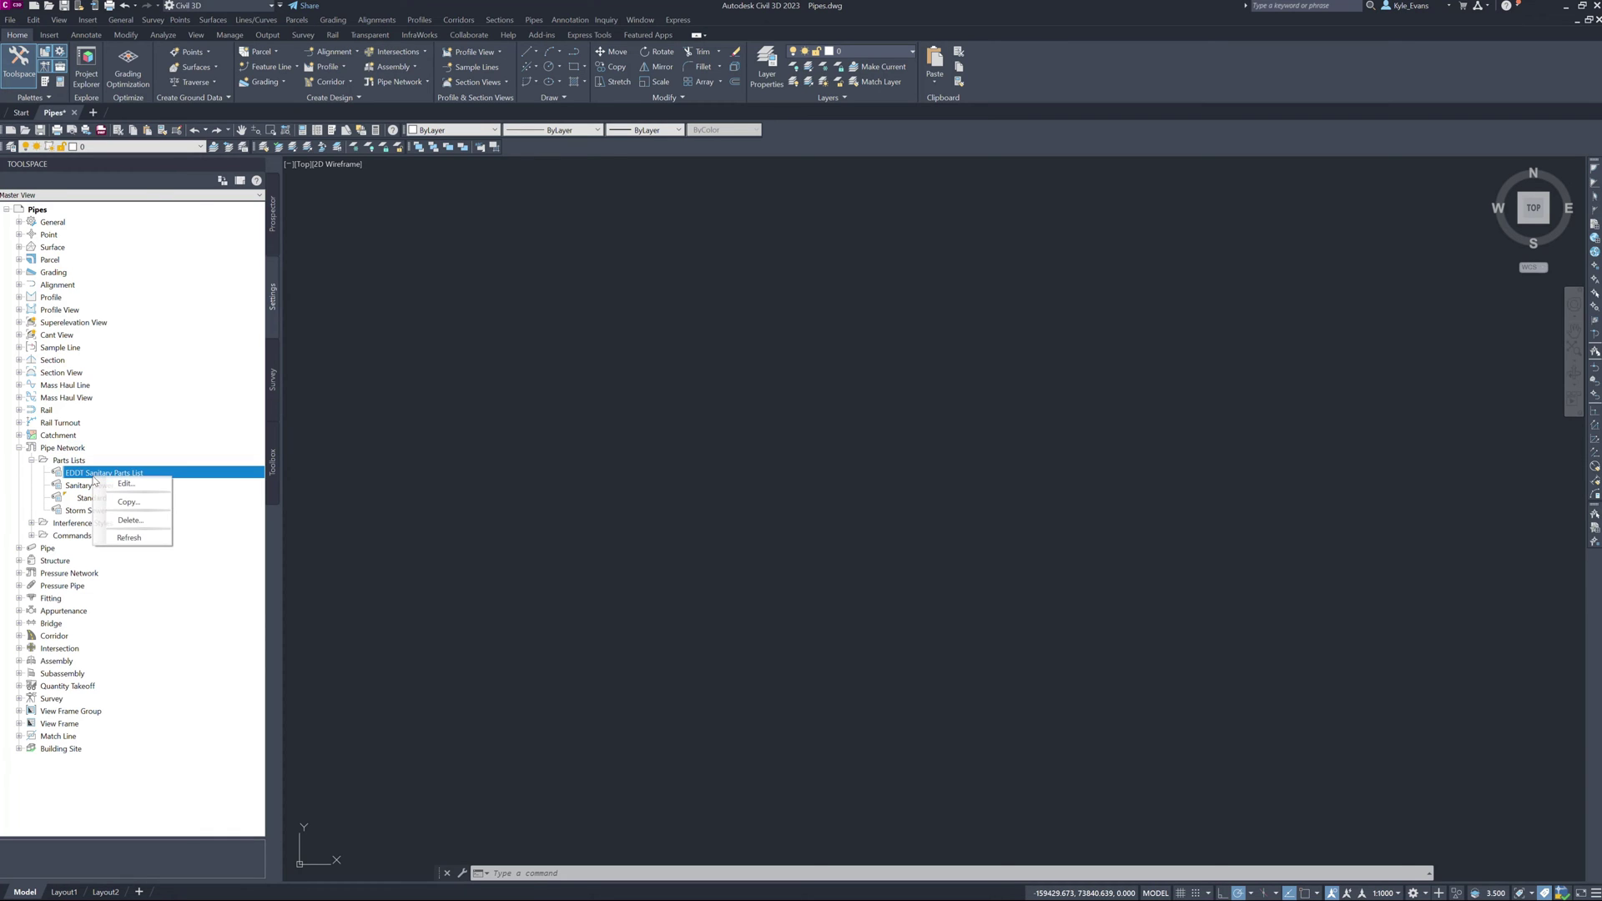
pyautogui.click(130, 520)
pyautogui.press('Return')
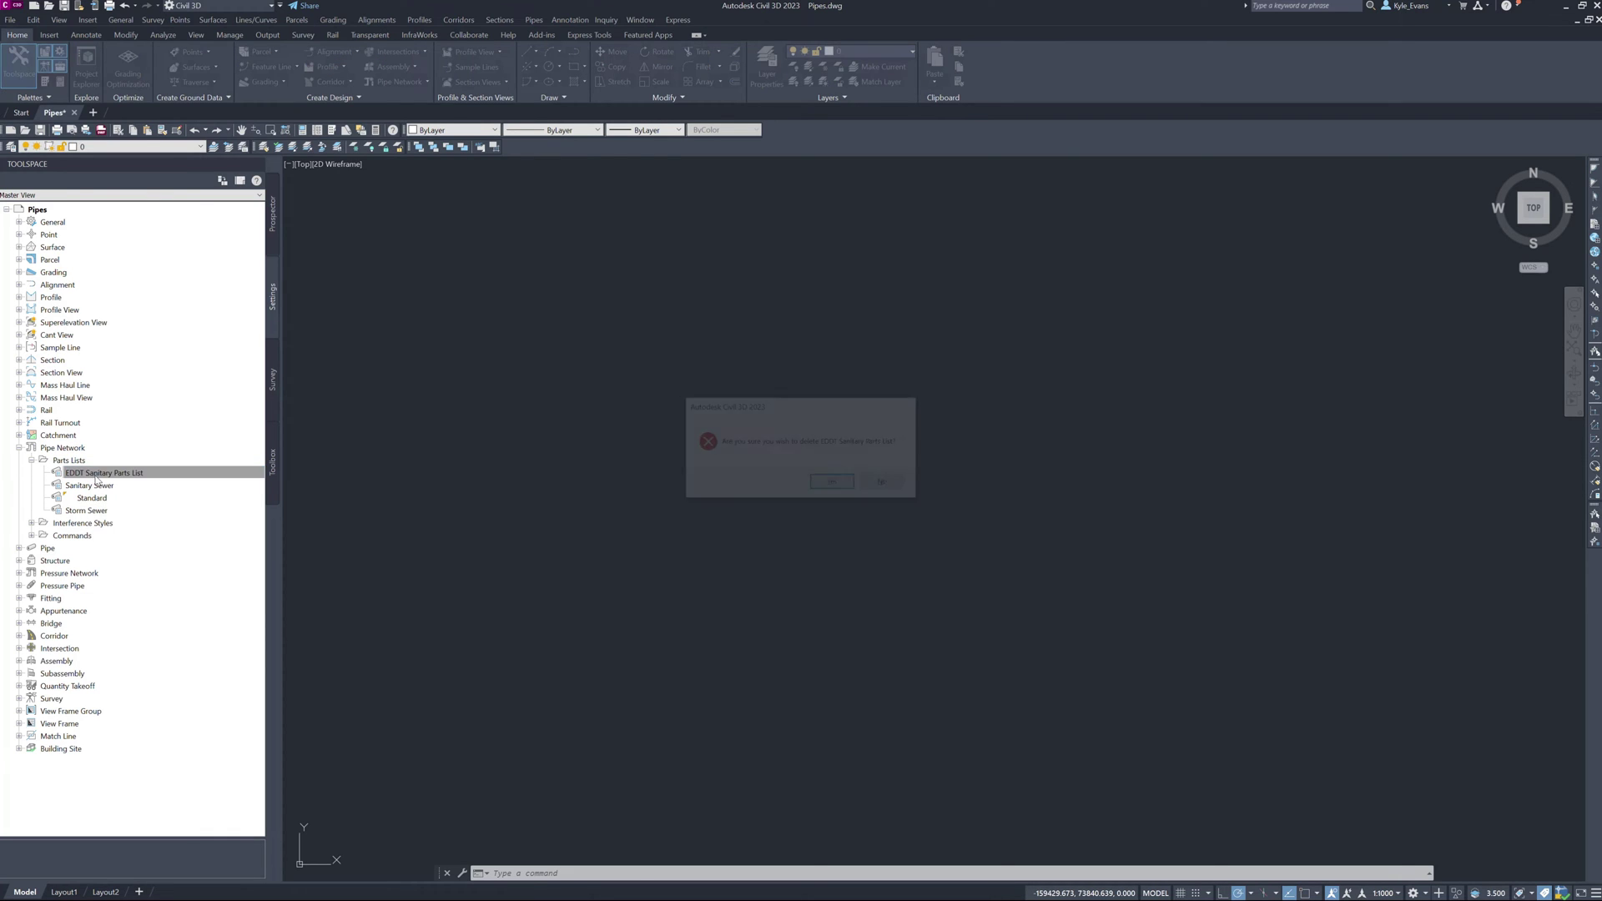
pyautogui.rightClick(96, 478)
pyautogui.click(130, 520)
pyautogui.press('Return')
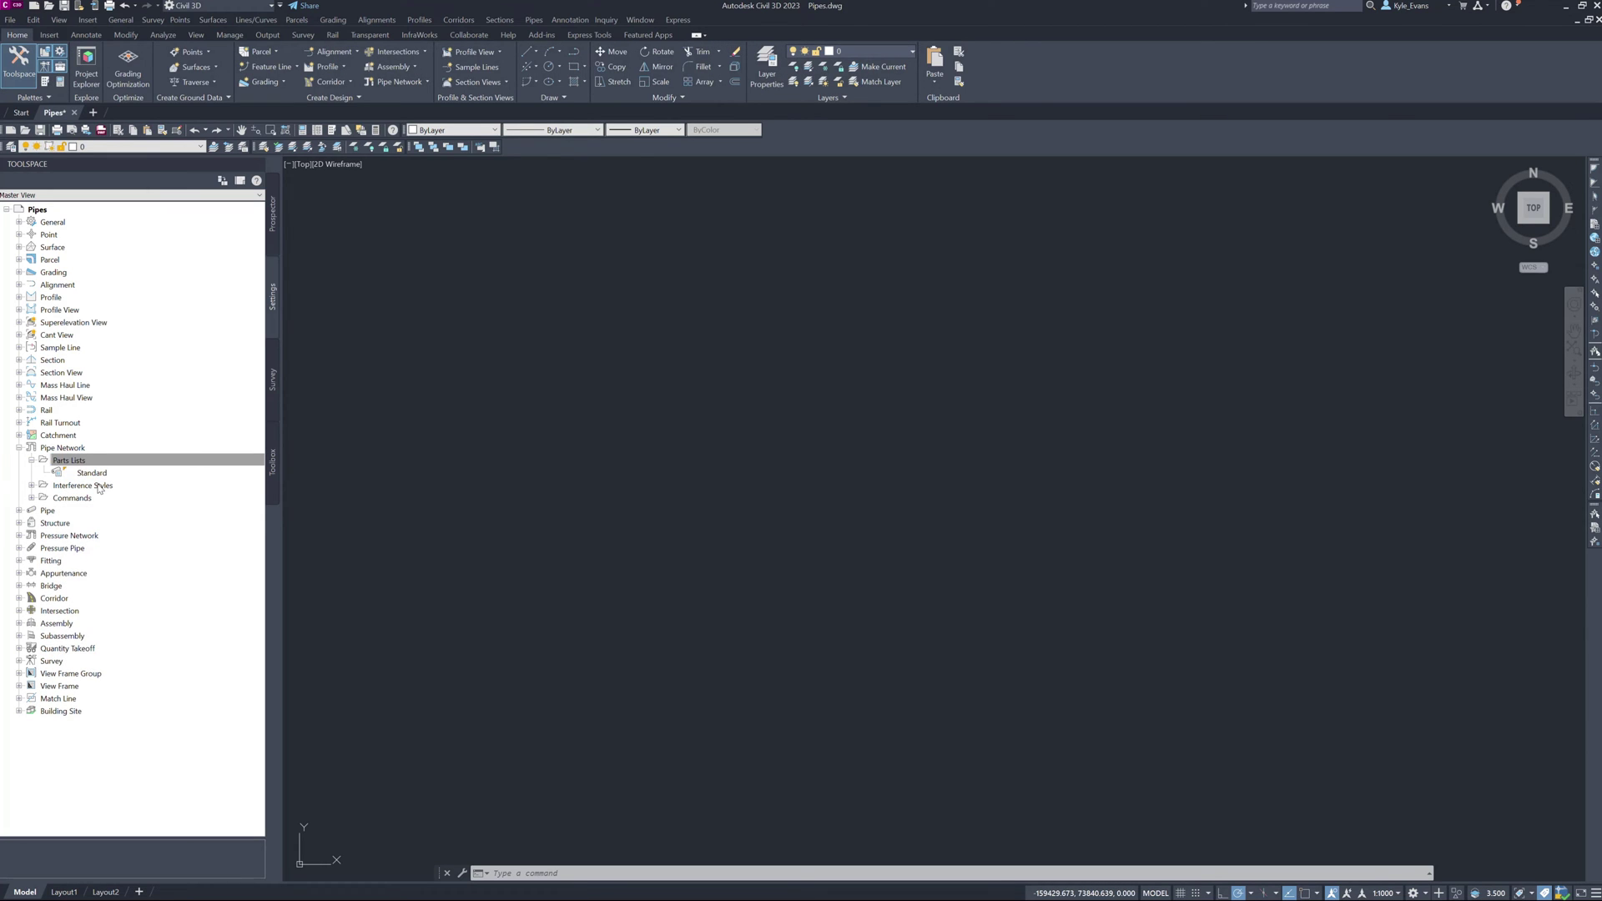
# Create a new parts list under Parts Lists.
pyautogui.rightClick(87, 460)
pyautogui.click(71, 471)
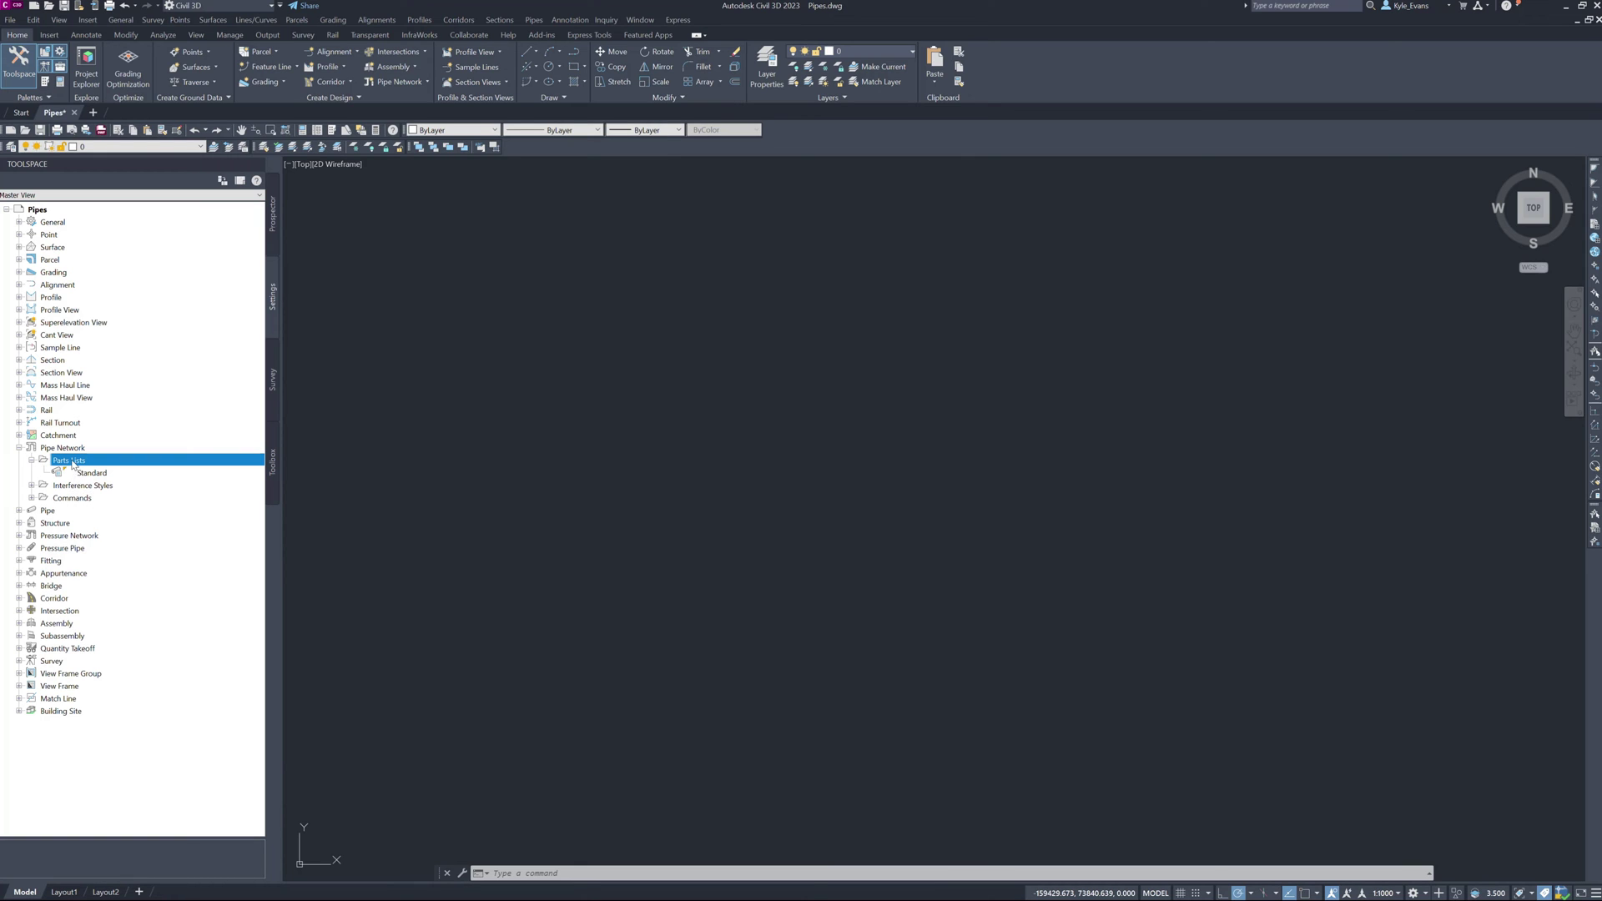
pyautogui.rightClick(72, 464)
pyautogui.click(92, 468)
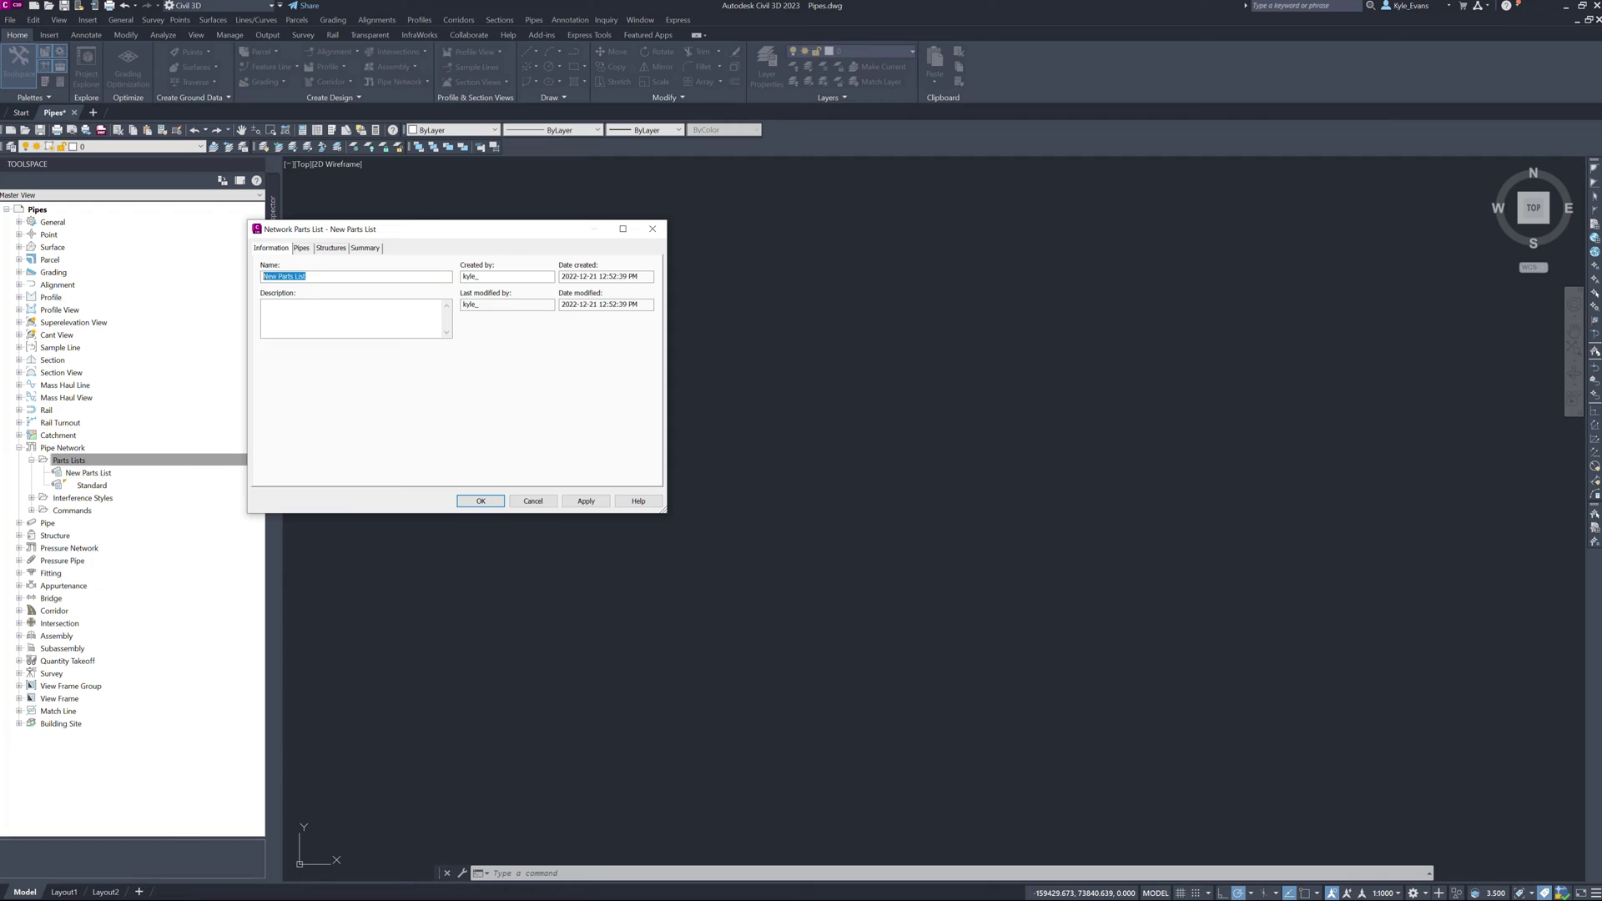
# Name the new parts list 'CoC Storm Parts List' and apply it on the Pipes page.
pyautogui.write('CoC Storm P')
pyautogui.click(301, 249)
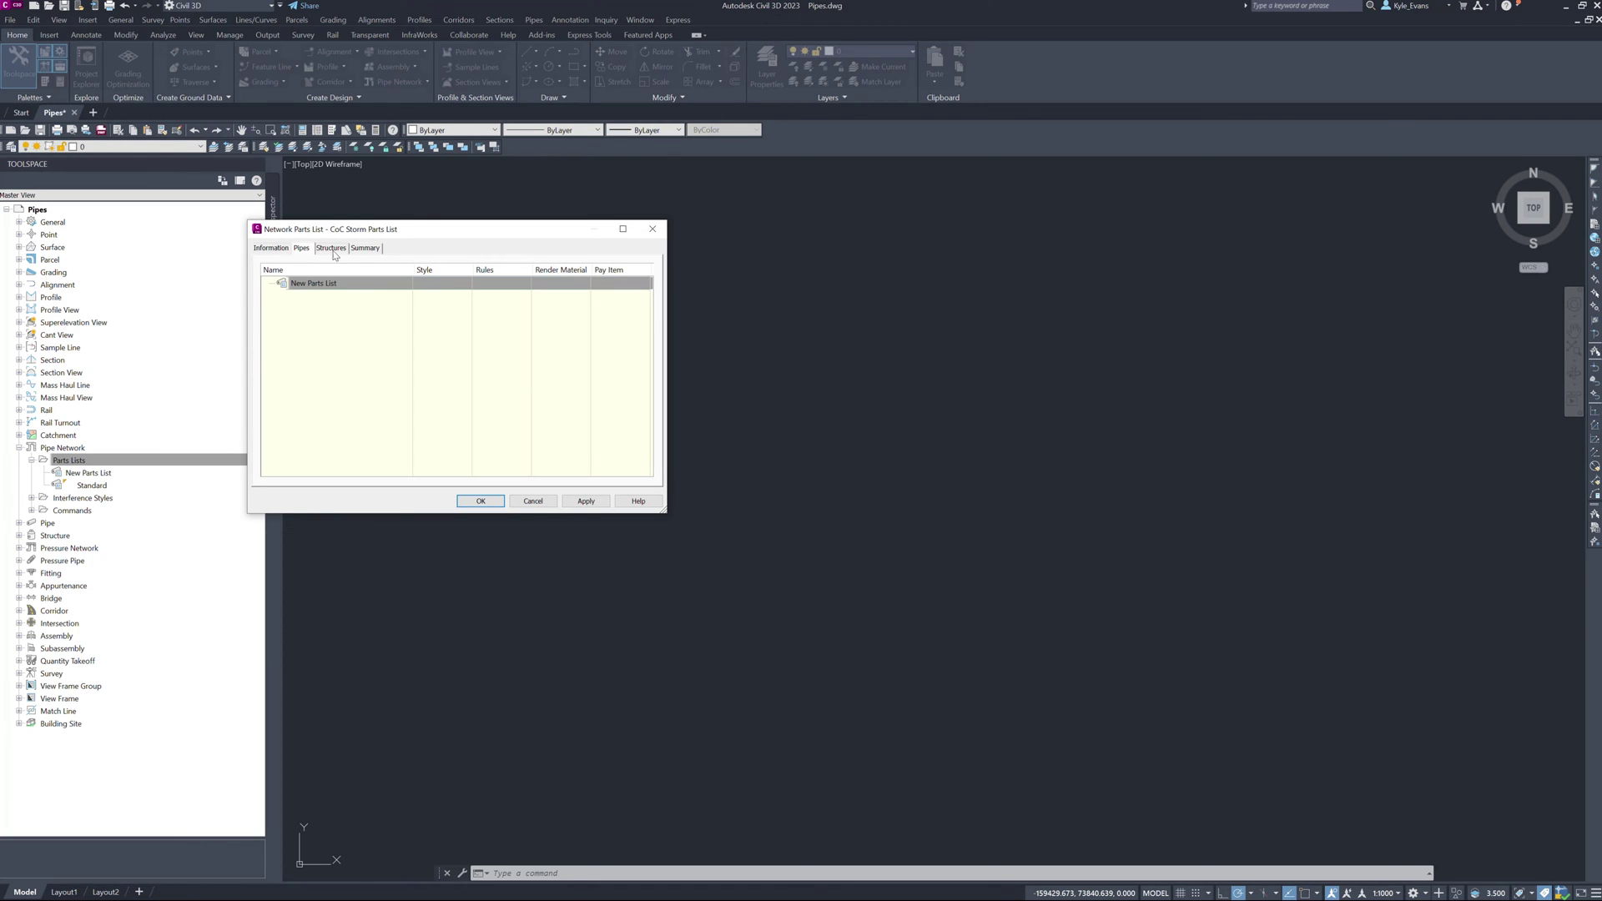
pyautogui.click(366, 256)
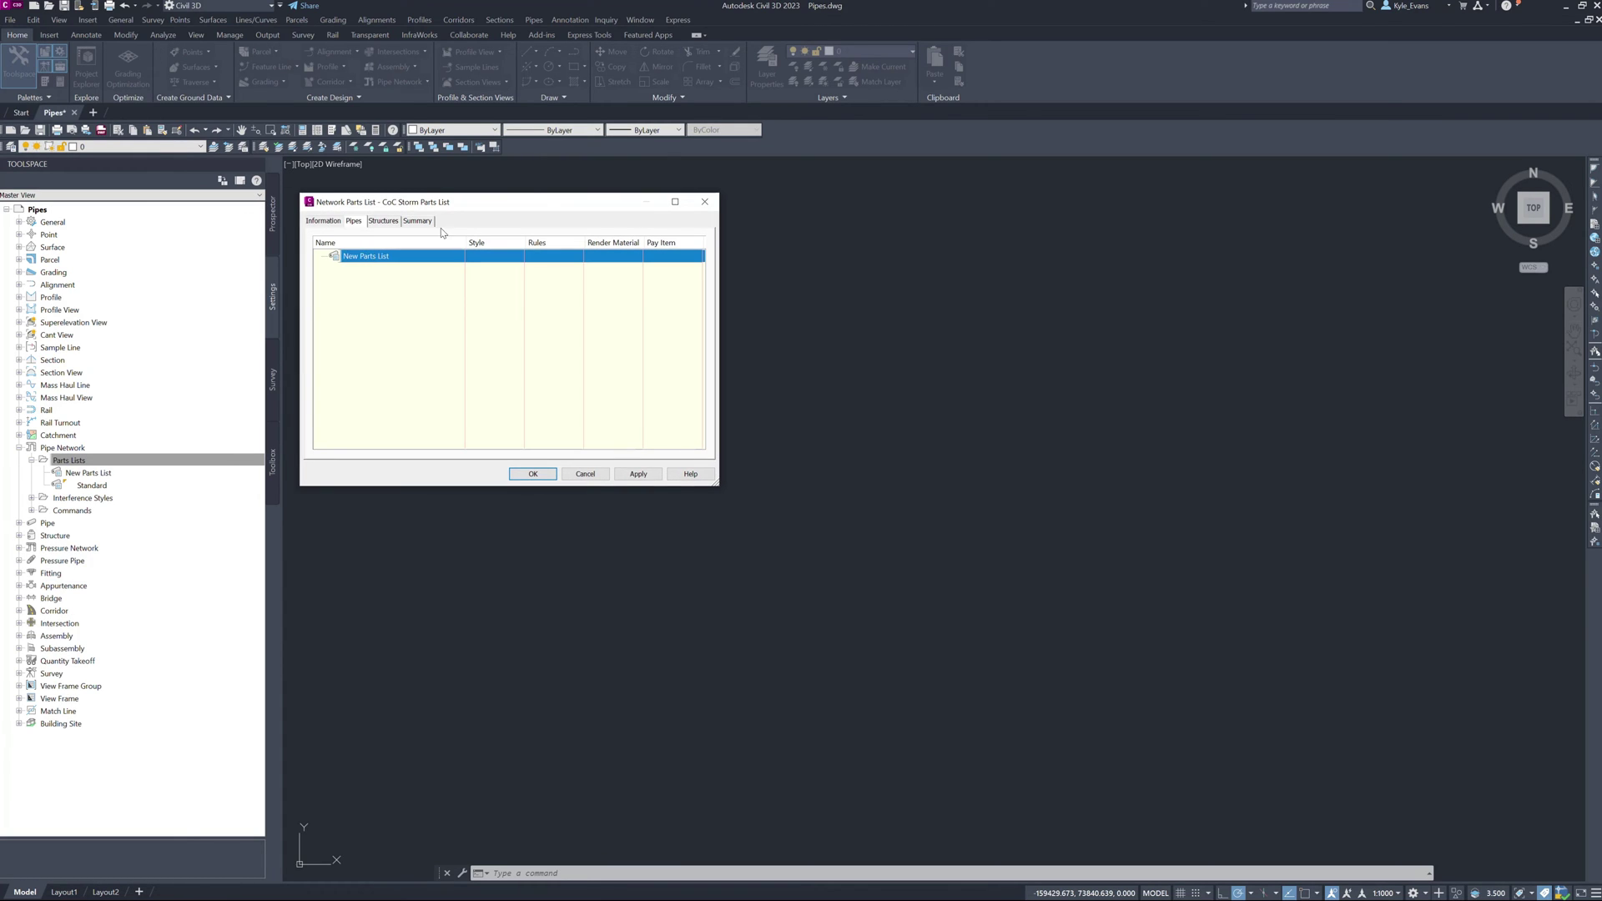
pyautogui.click(627, 474)
pyautogui.click(382, 255)
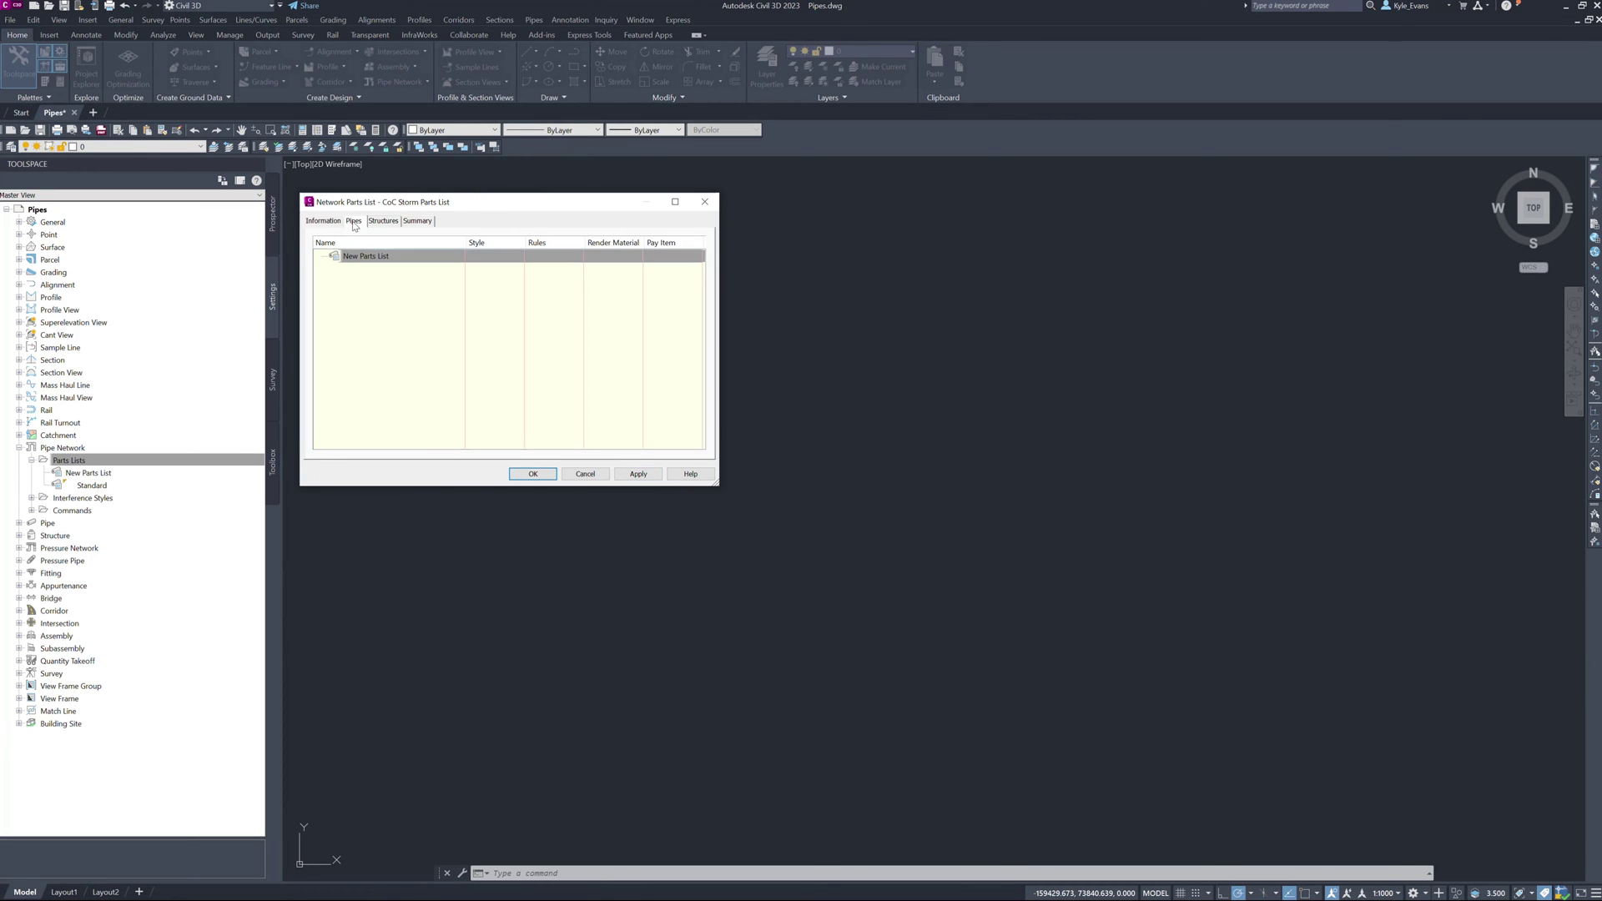
pyautogui.rightClick(360, 259)
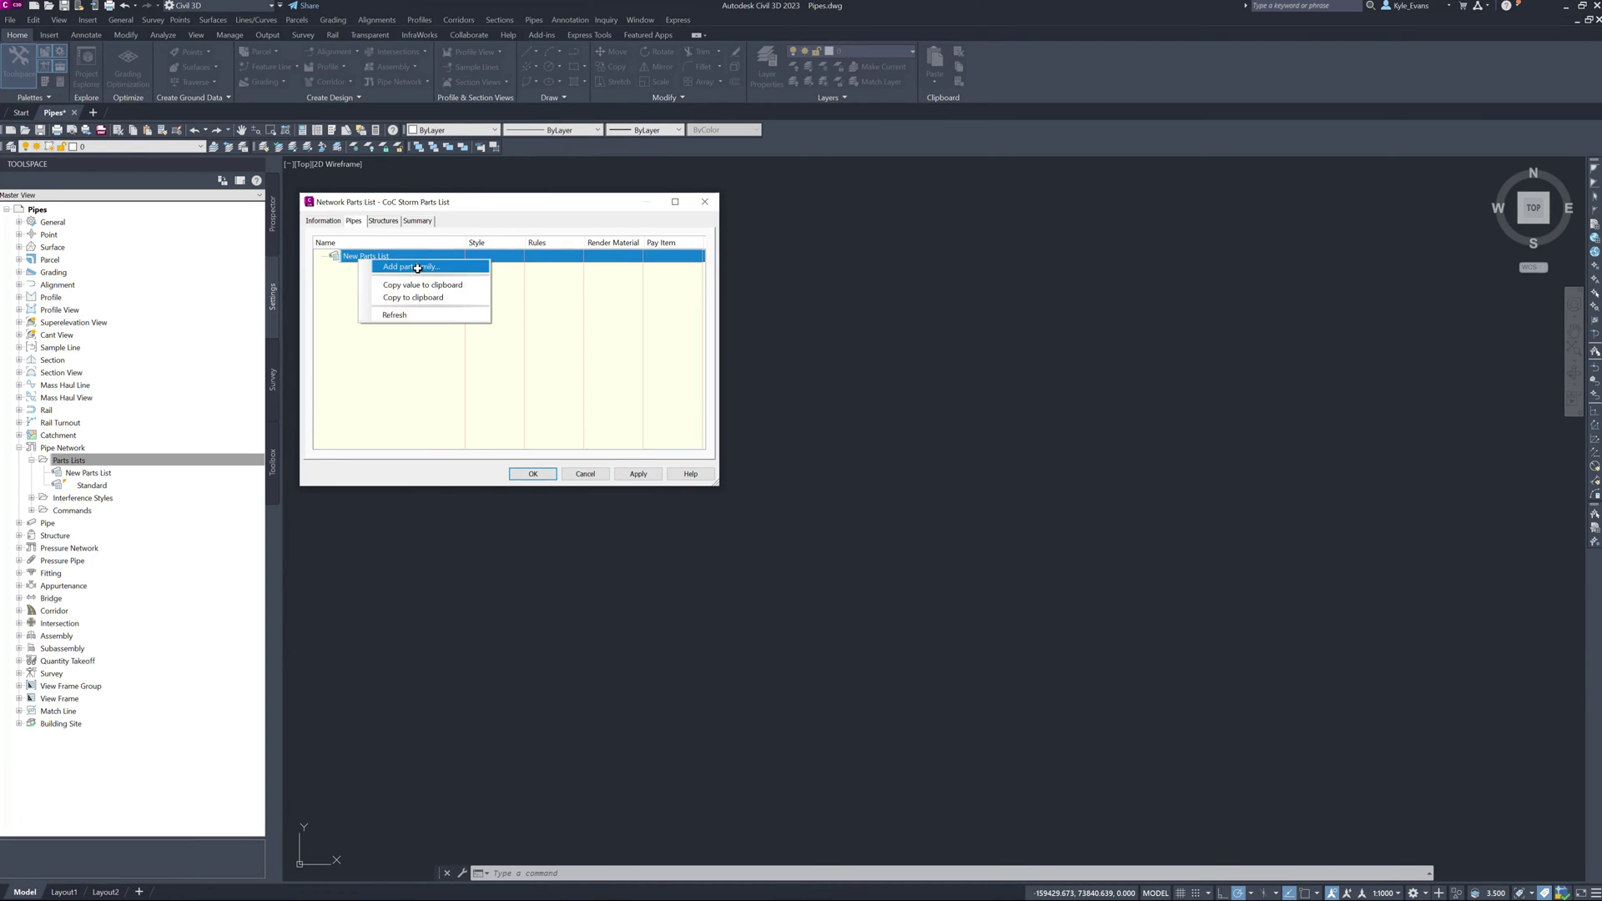
# From the part catalog, add the PVC Pipe SI family, then the Concrete Pipe SI family.
pyautogui.click(398, 266)
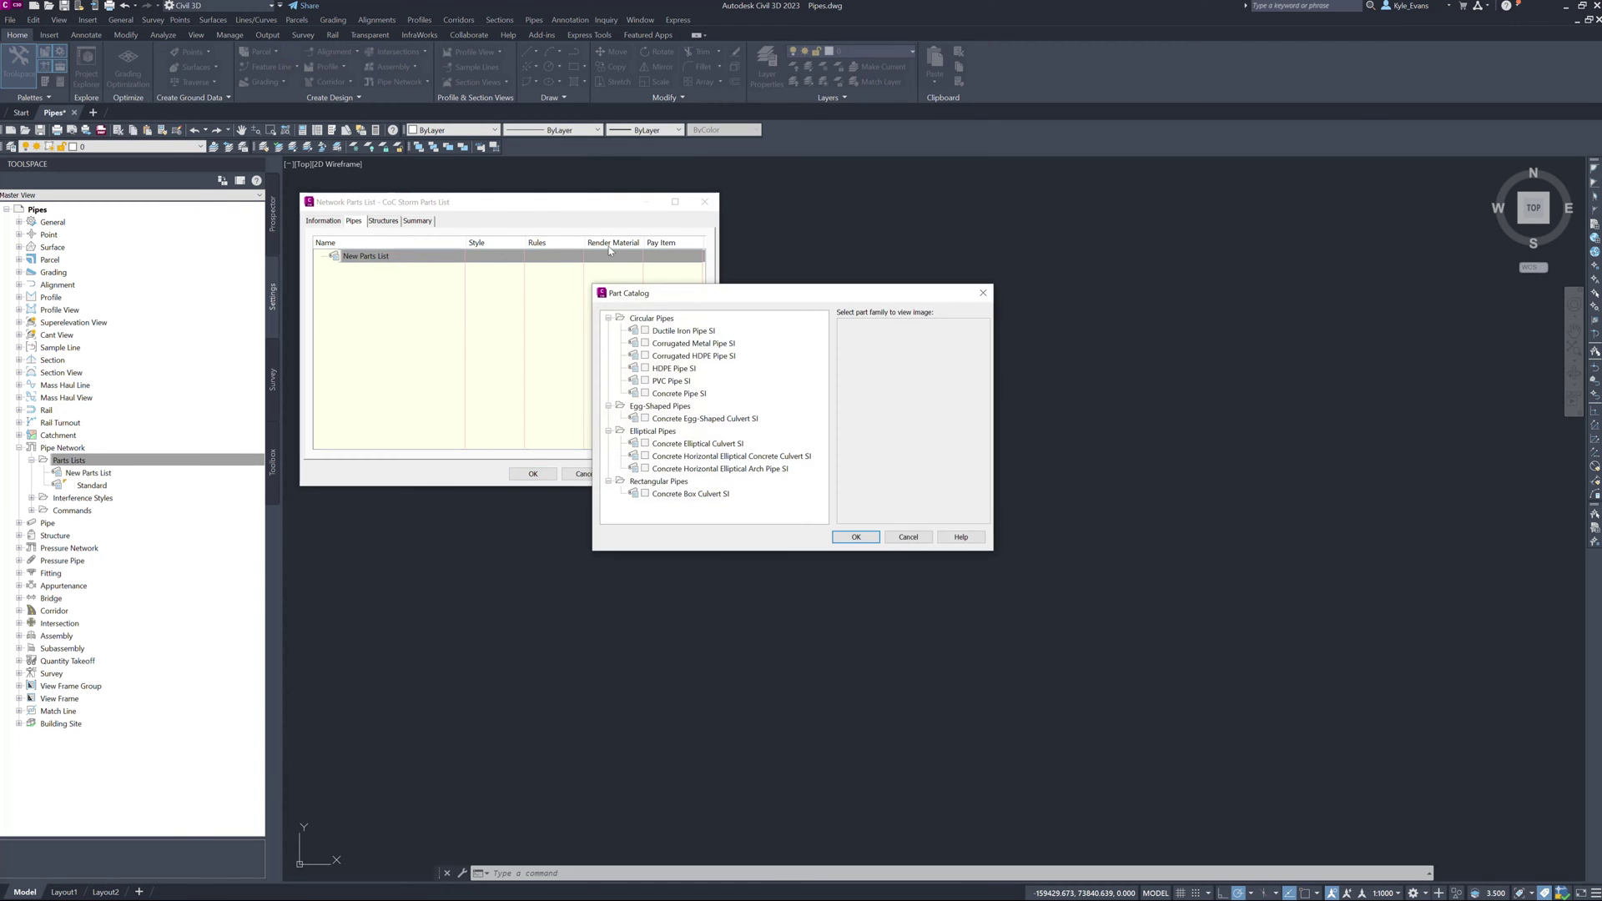
pyautogui.moveTo(694, 300); pyautogui.dragTo(324, 120)
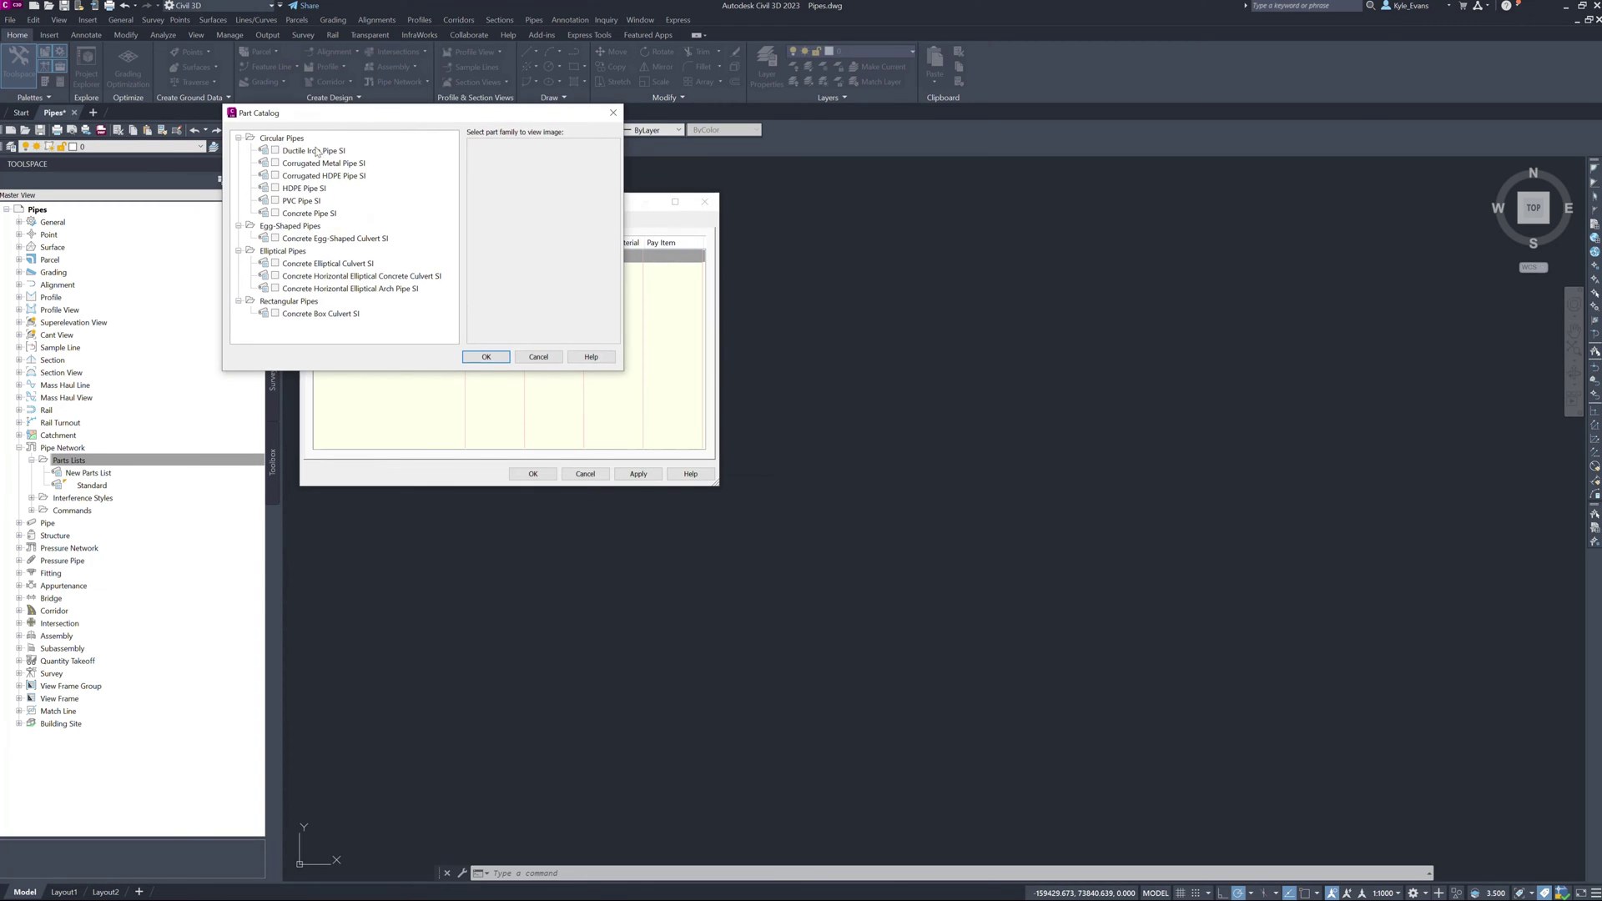
pyautogui.click(277, 200)
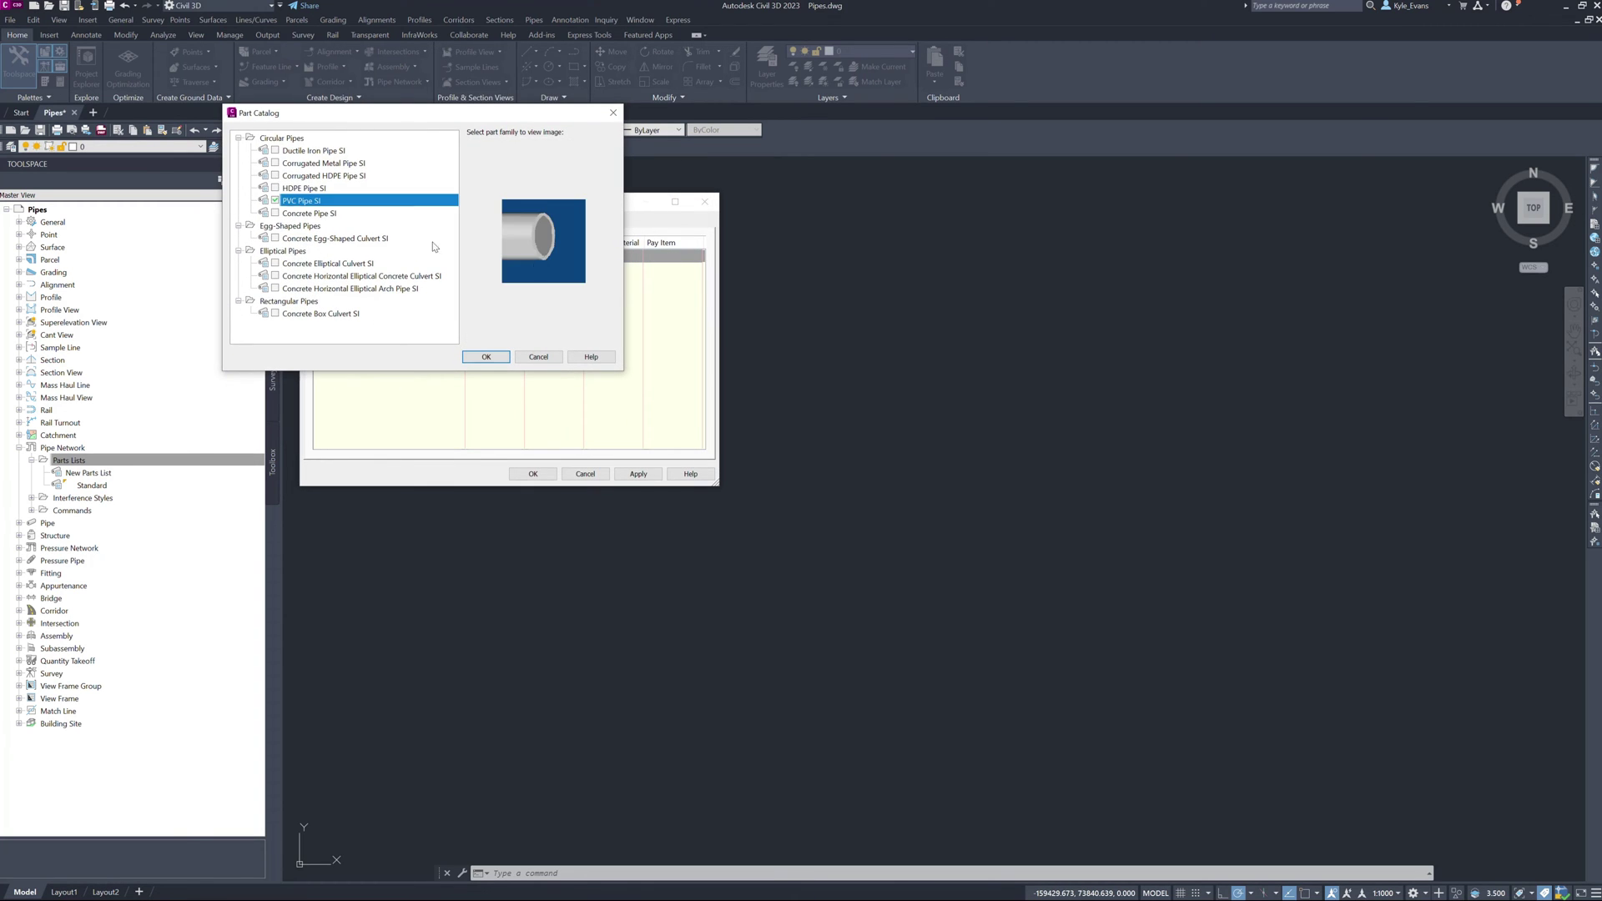
pyautogui.click(485, 357)
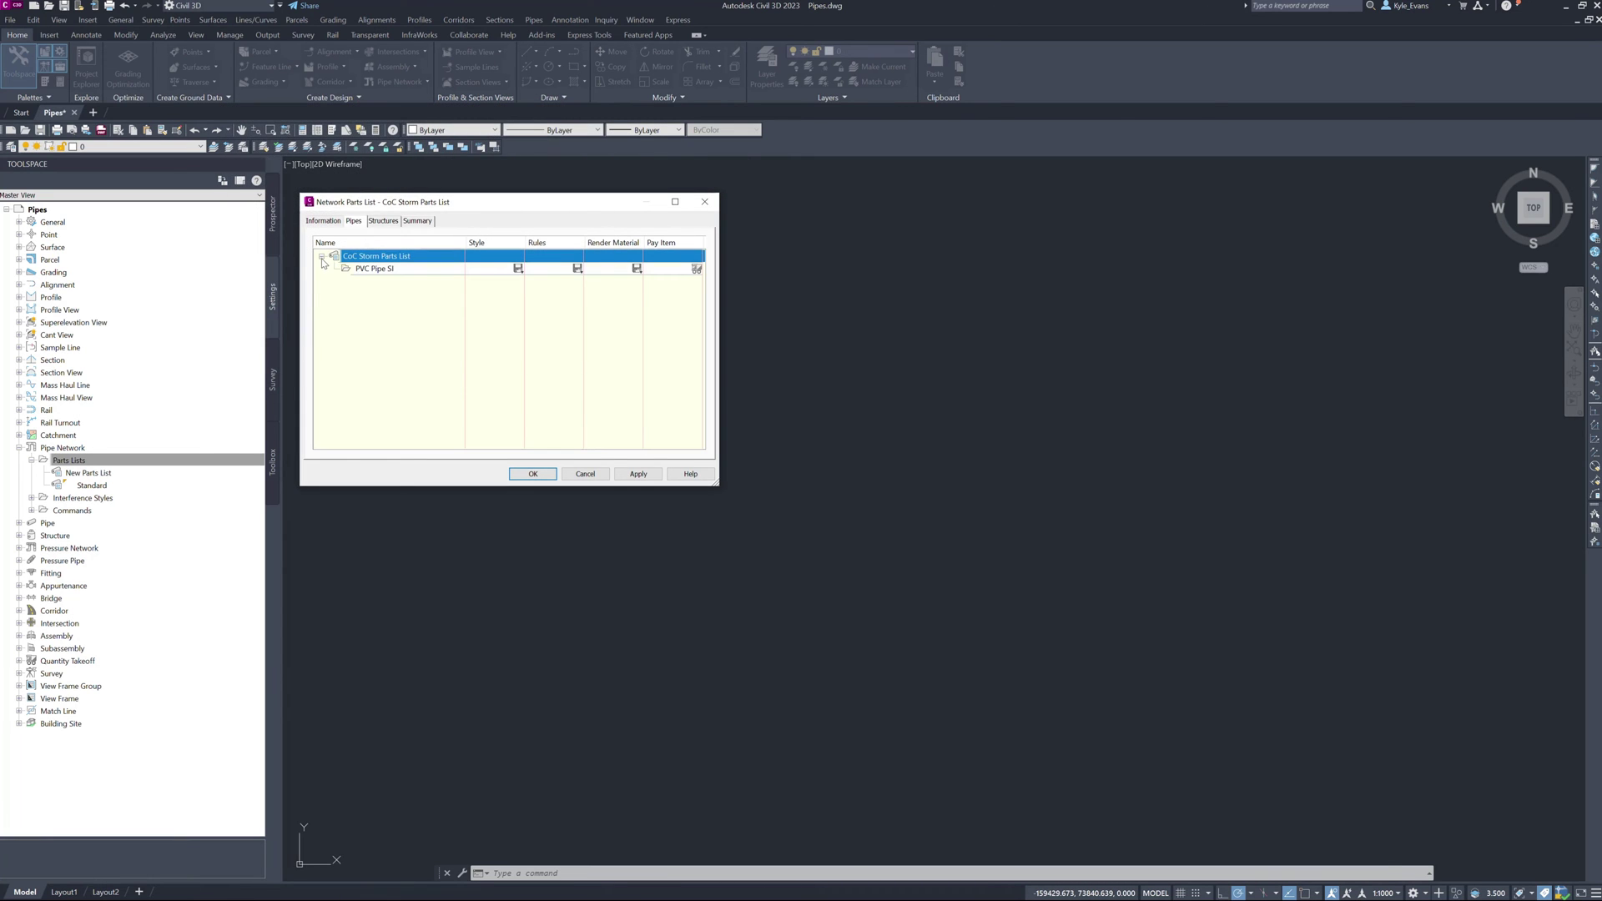
pyautogui.rightClick(381, 260)
pyautogui.click(421, 268)
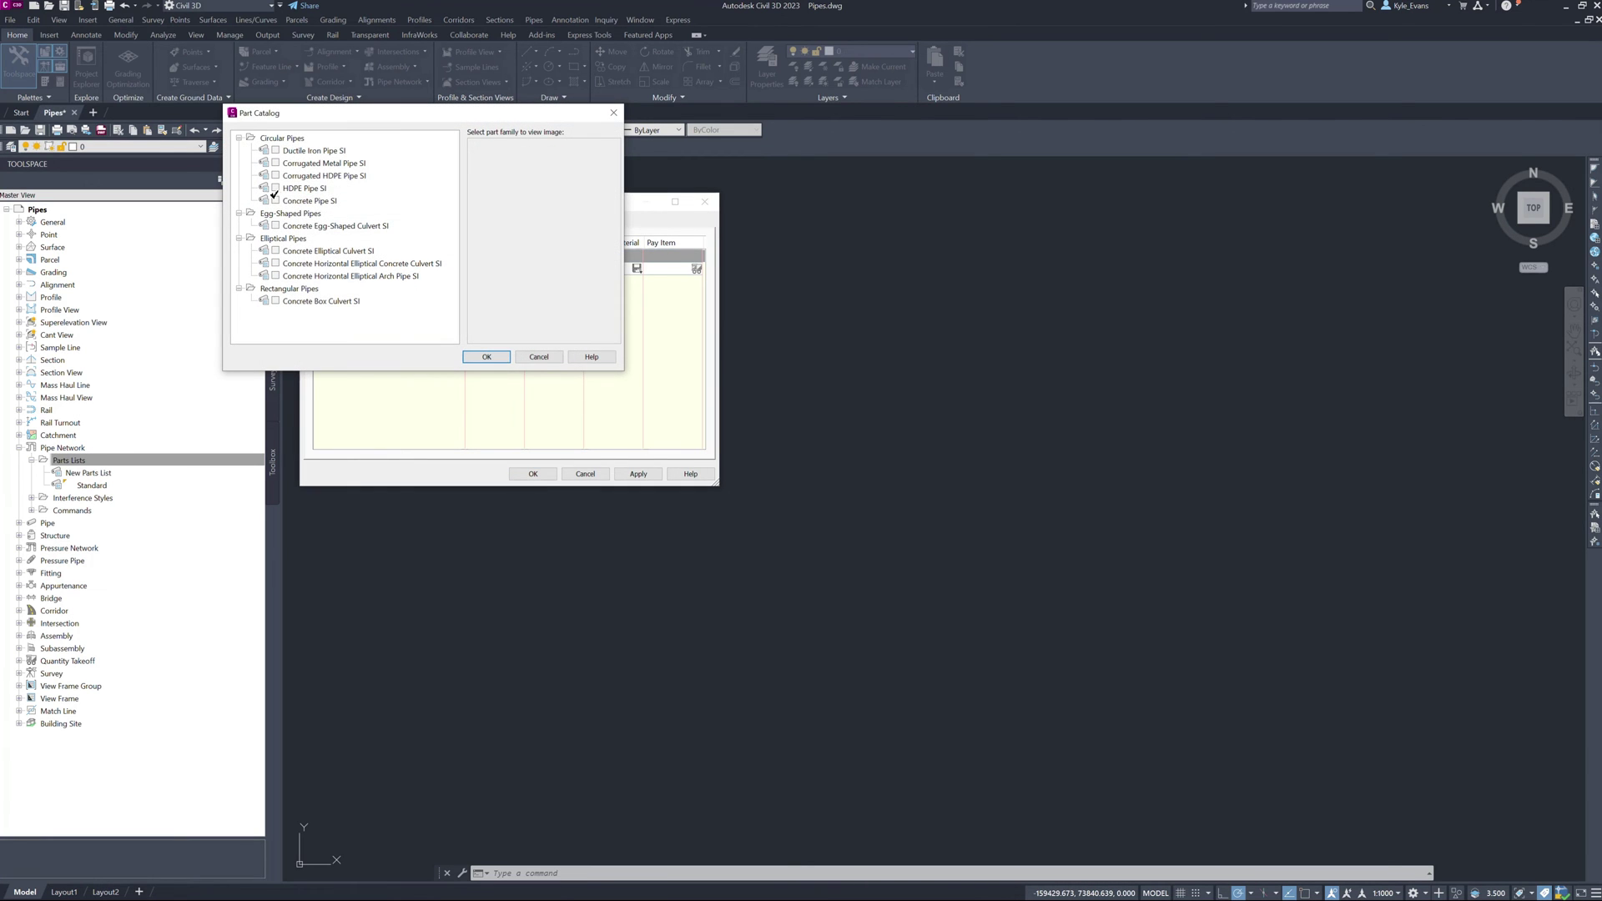
pyautogui.click(276, 201)
pyautogui.click(487, 357)
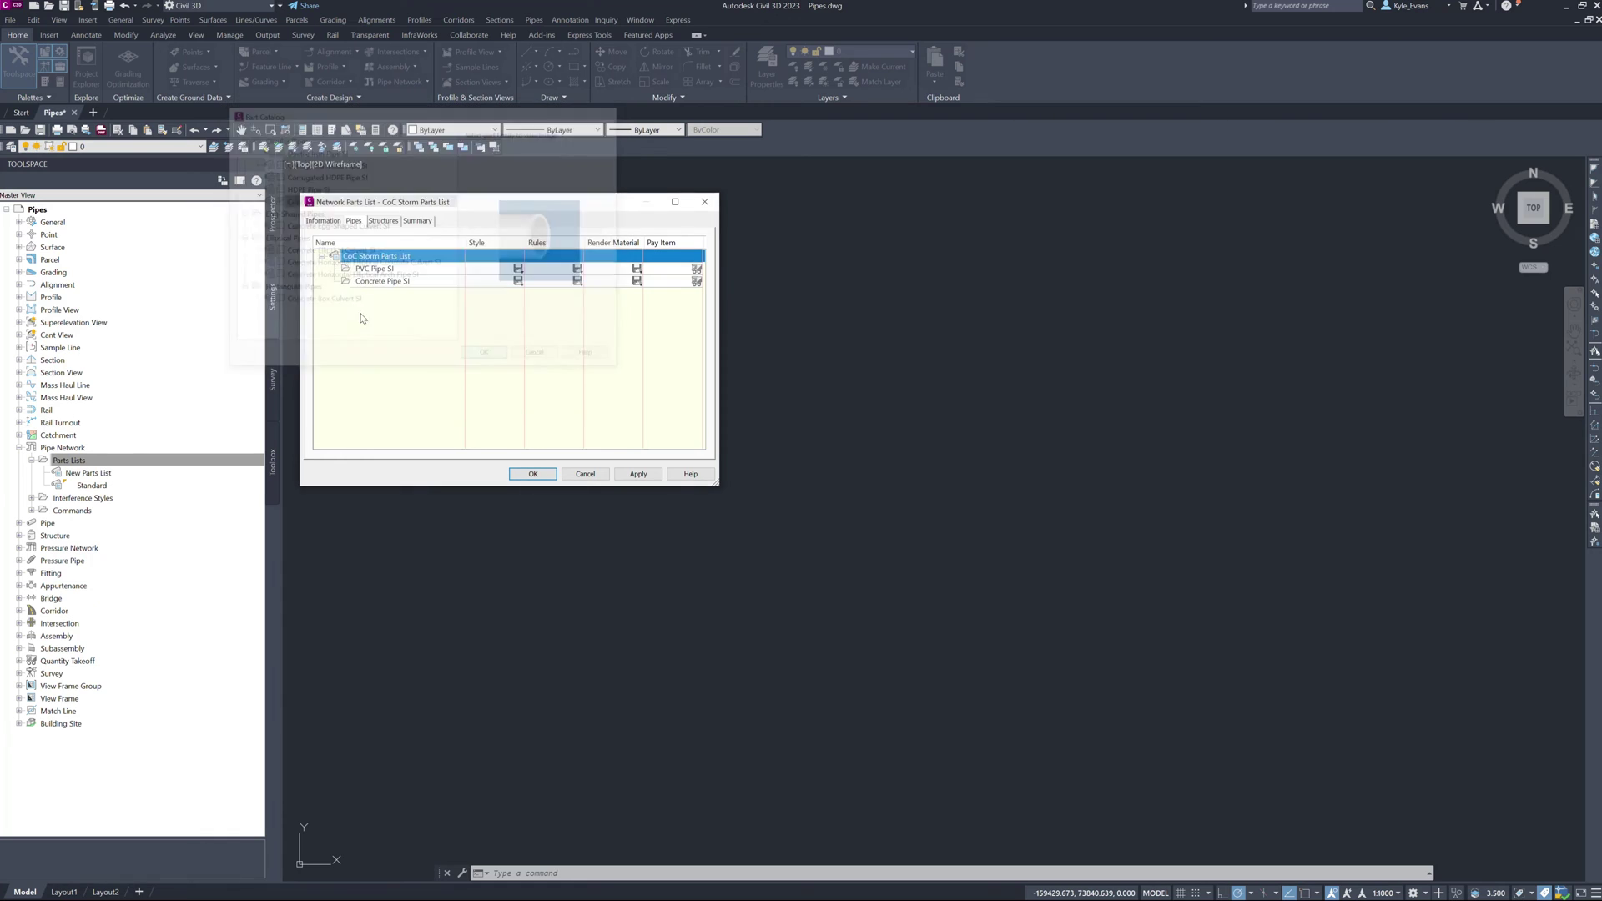
pyautogui.click(414, 274)
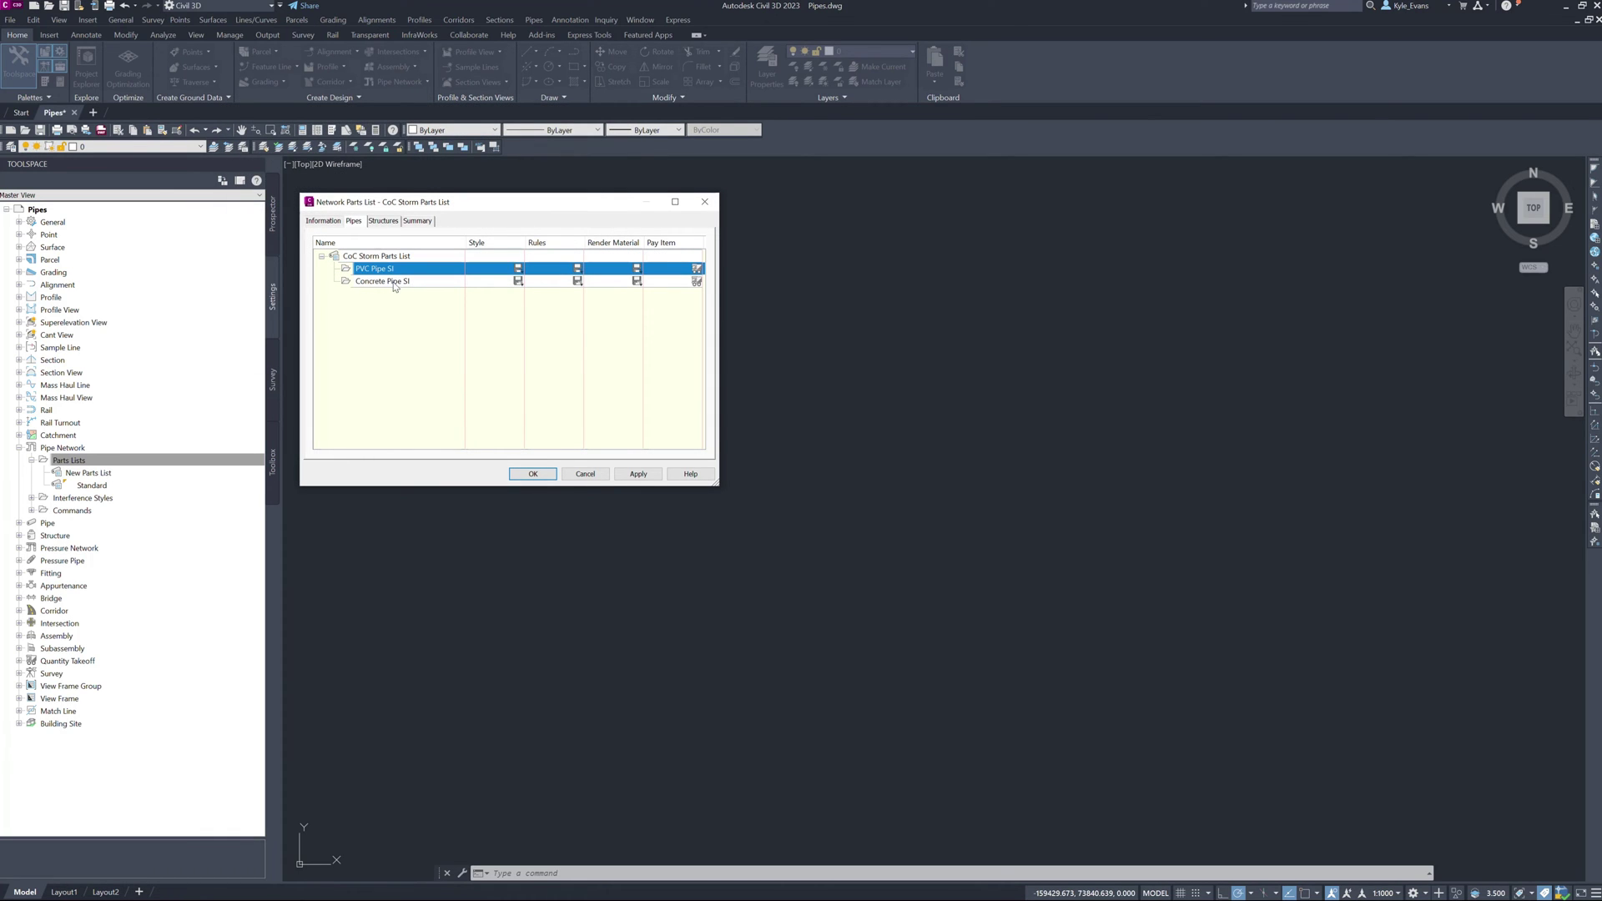
pyautogui.click(393, 282)
pyautogui.click(406, 270)
# Add every inner diameter and wall thickness size to PVC Pipe SI.
pyautogui.rightClick(373, 271)
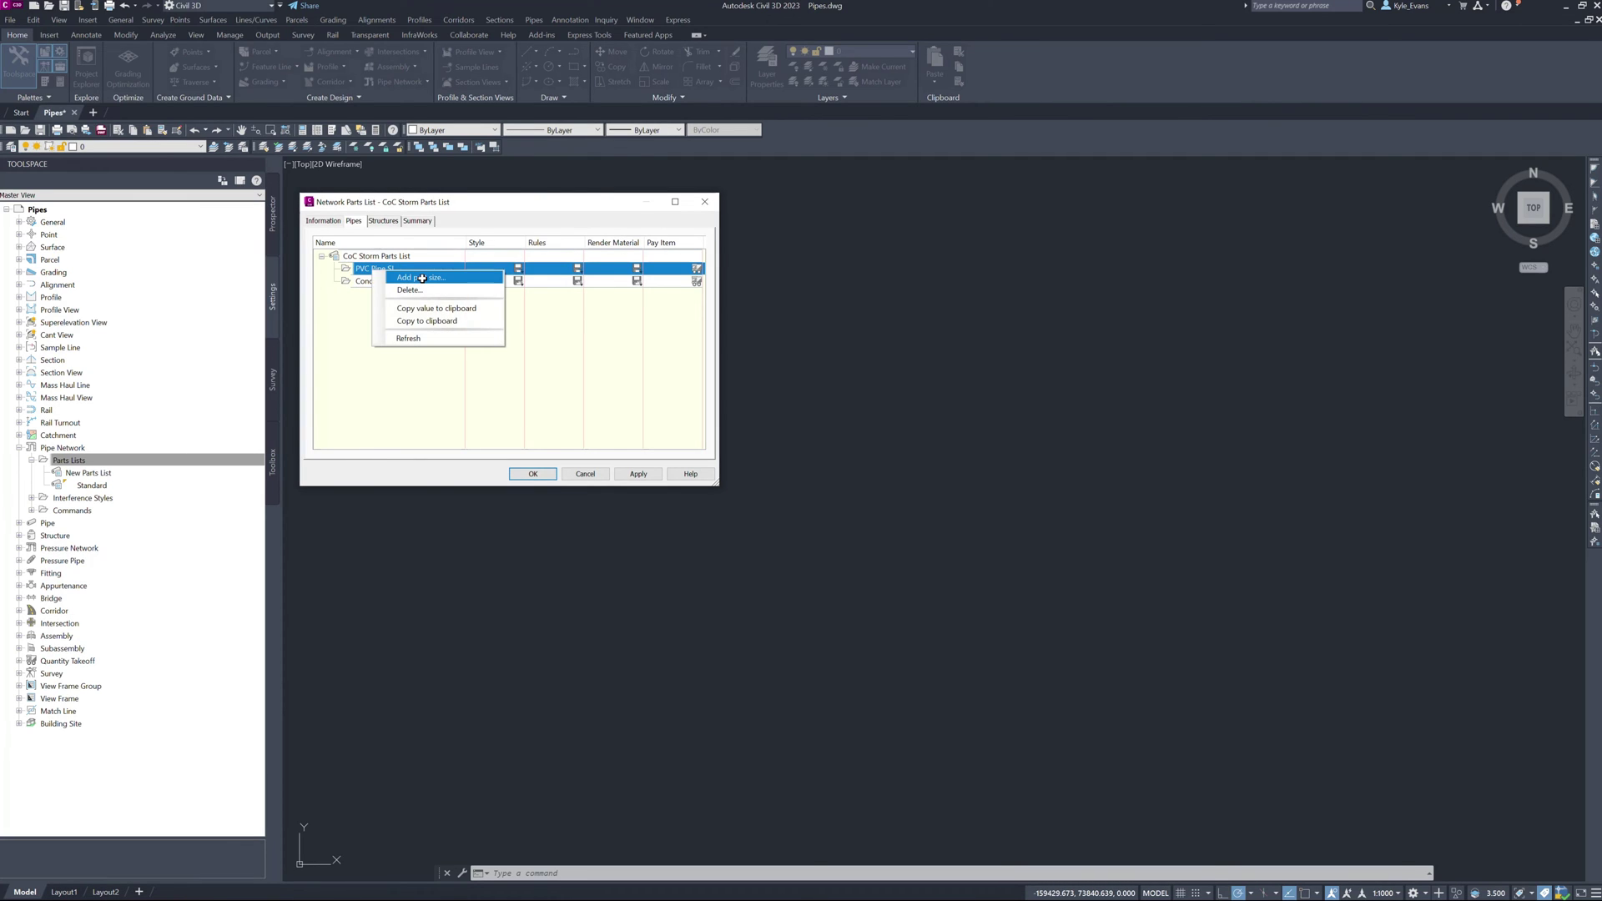
pyautogui.click(422, 277)
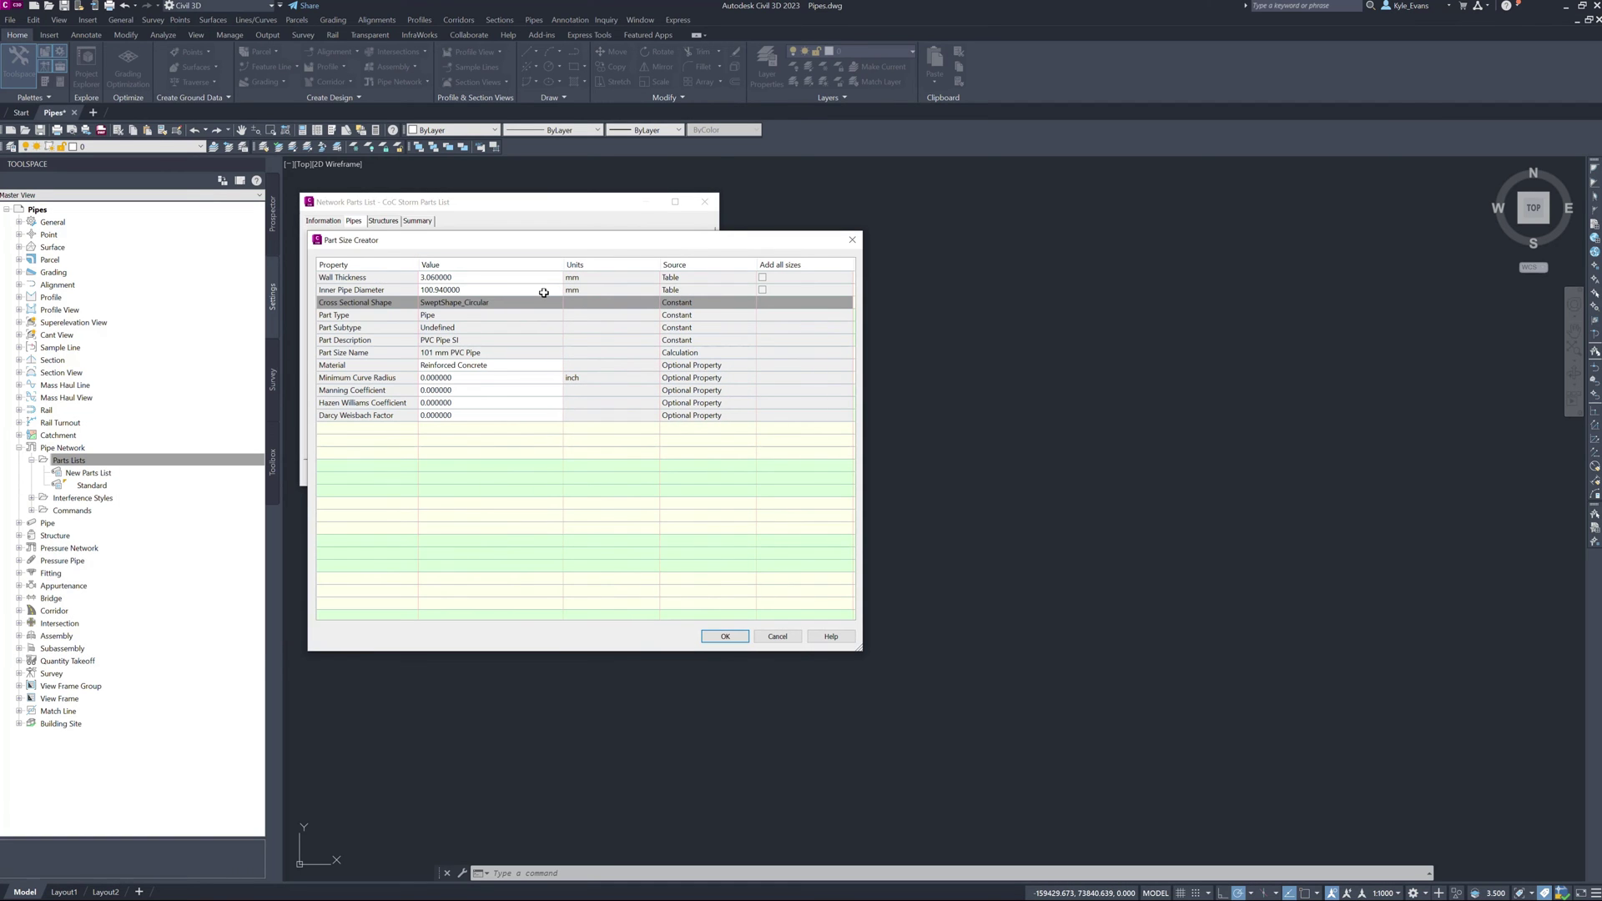
pyautogui.click(540, 290)
pyautogui.click(557, 291)
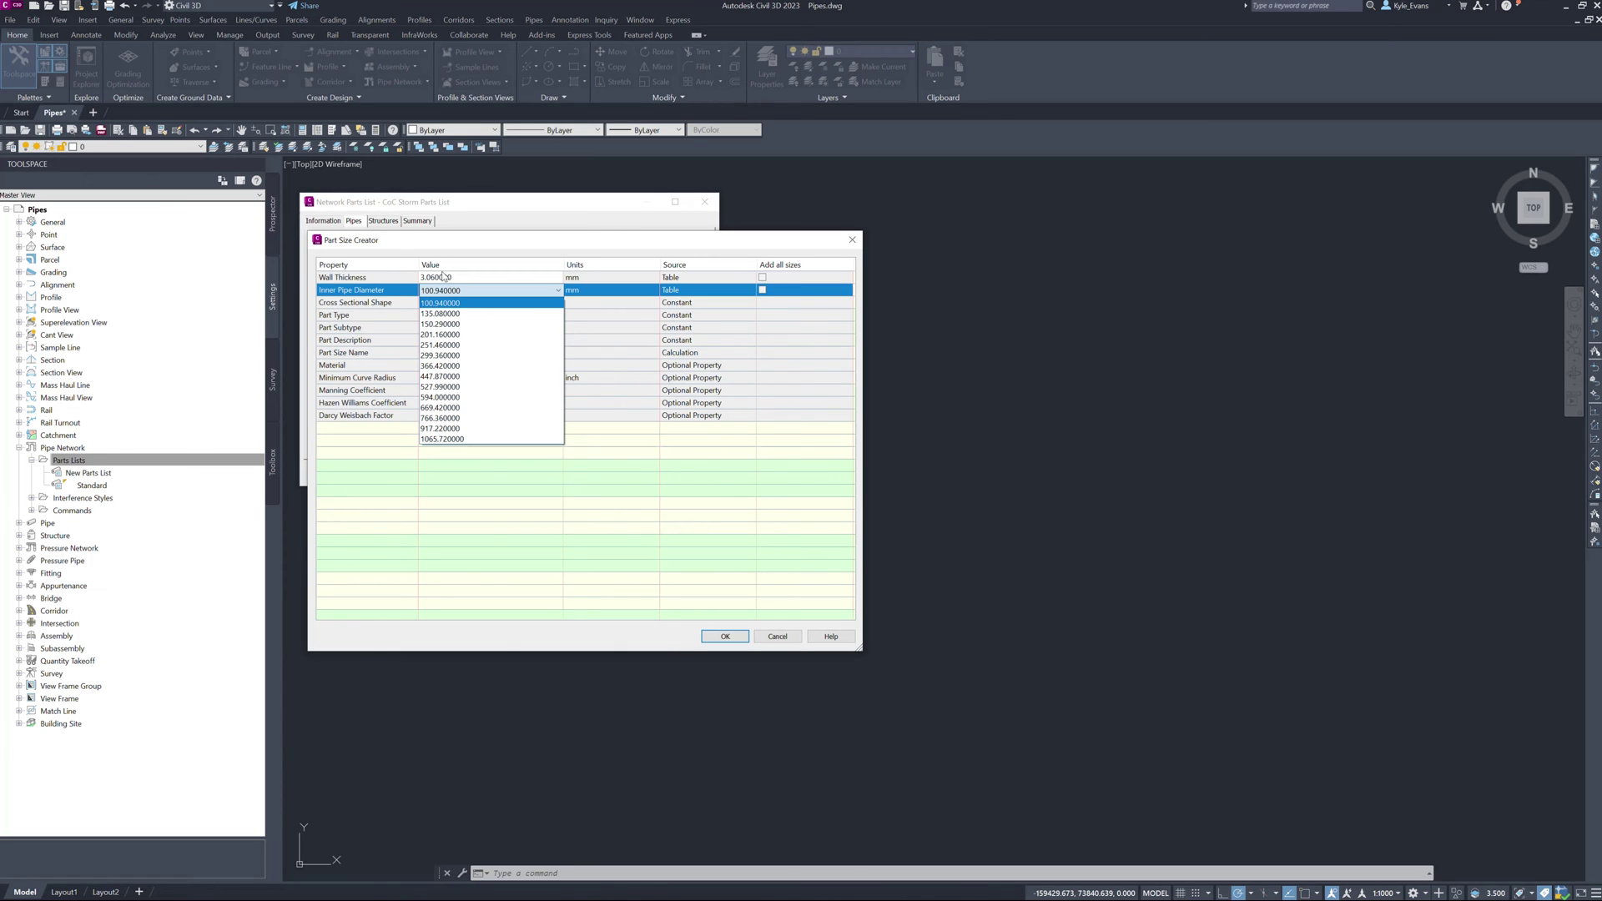
pyautogui.click(443, 277)
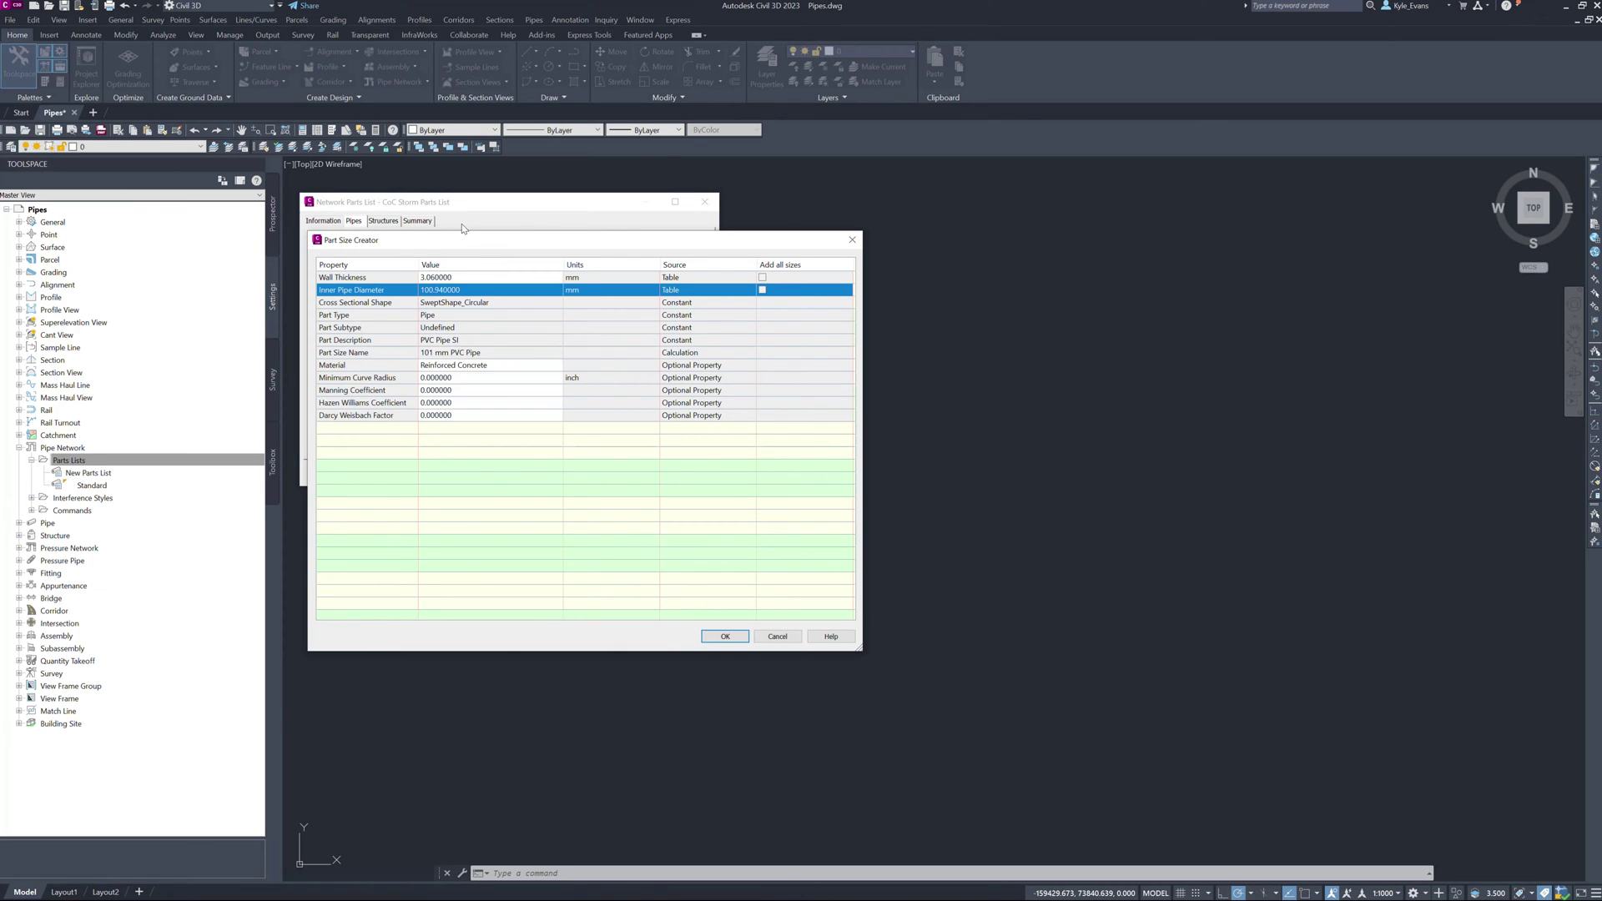
pyautogui.click(762, 290)
pyautogui.click(761, 289)
pyautogui.click(761, 289)
pyautogui.click(469, 297)
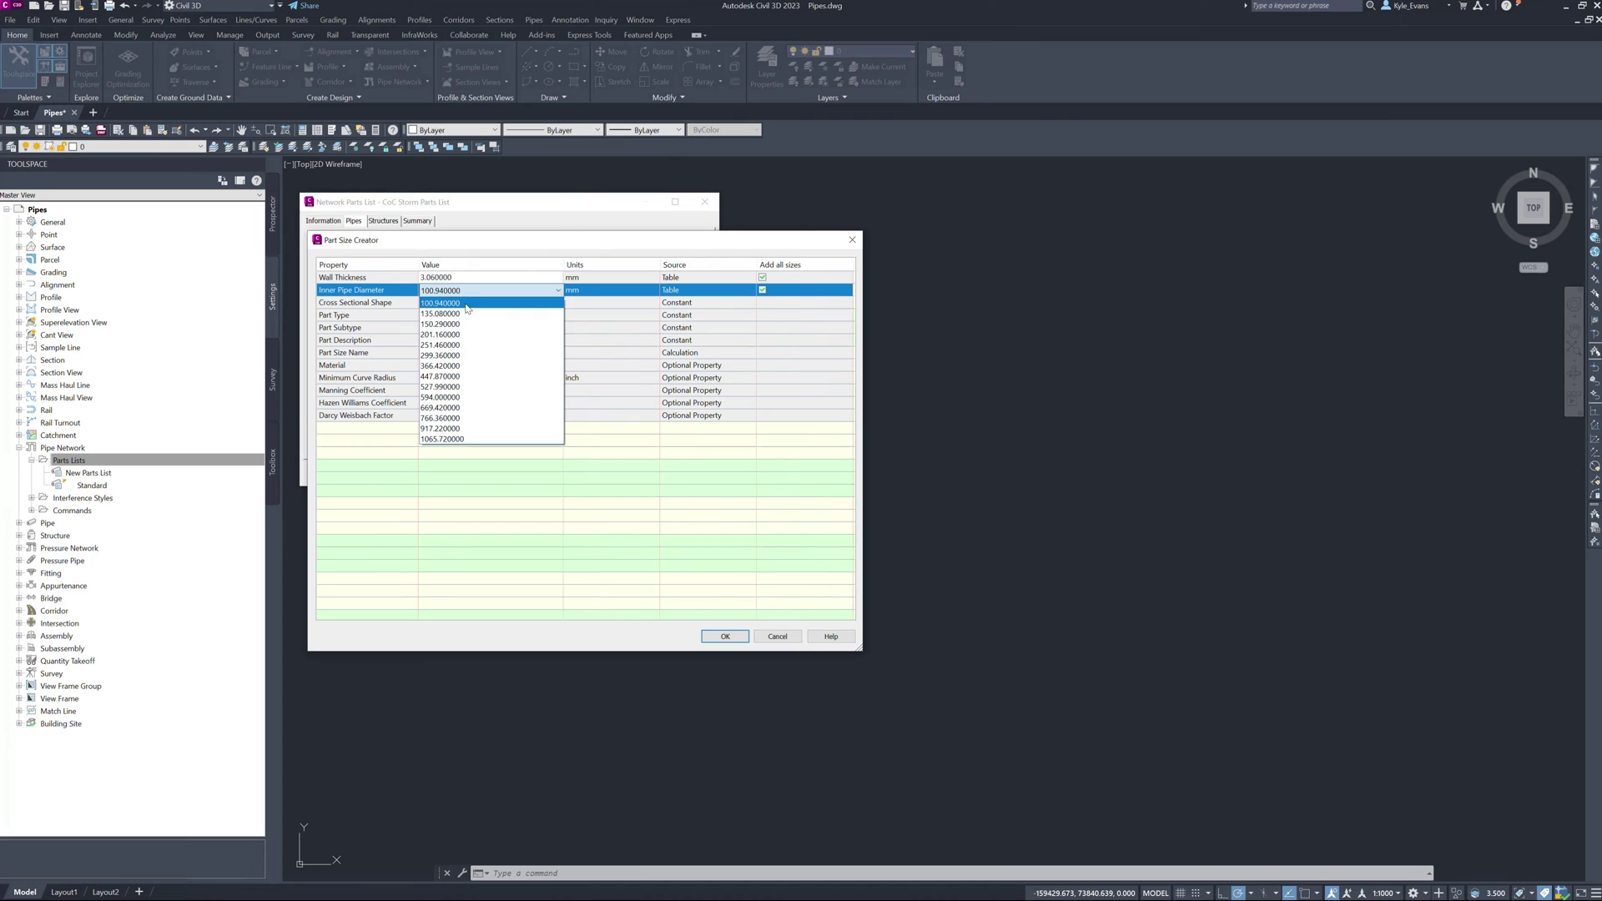
pyautogui.click(469, 366)
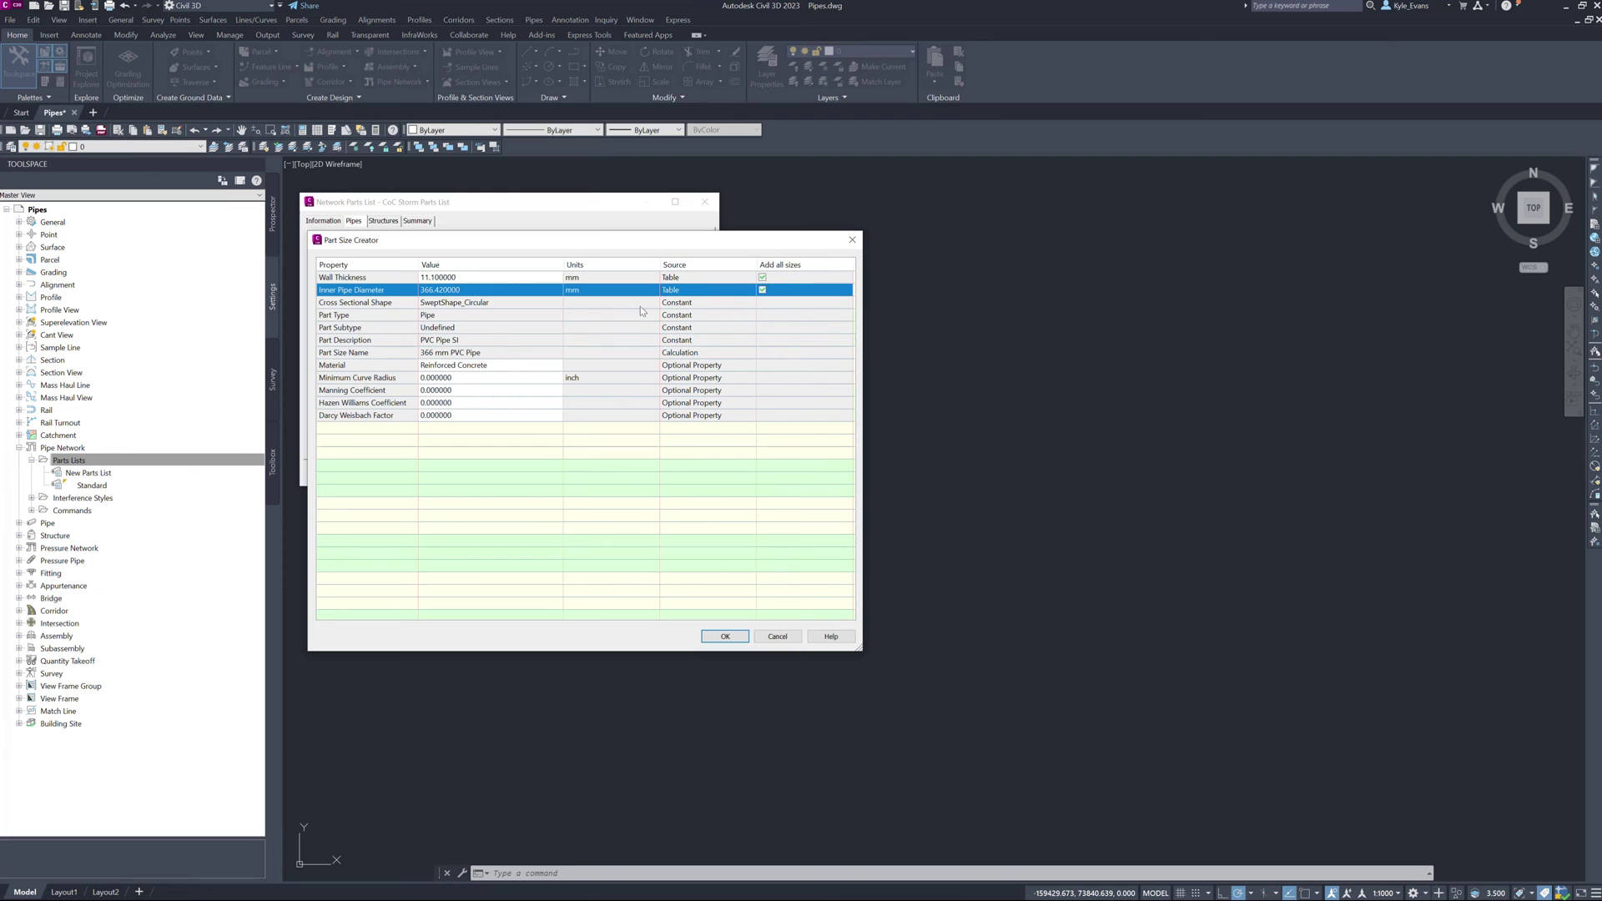
# Give the new PVC pipe sizes PVC material and a 0.011 Manning coefficient, then confirm.
pyautogui.click(510, 365)
pyautogui.click(534, 367)
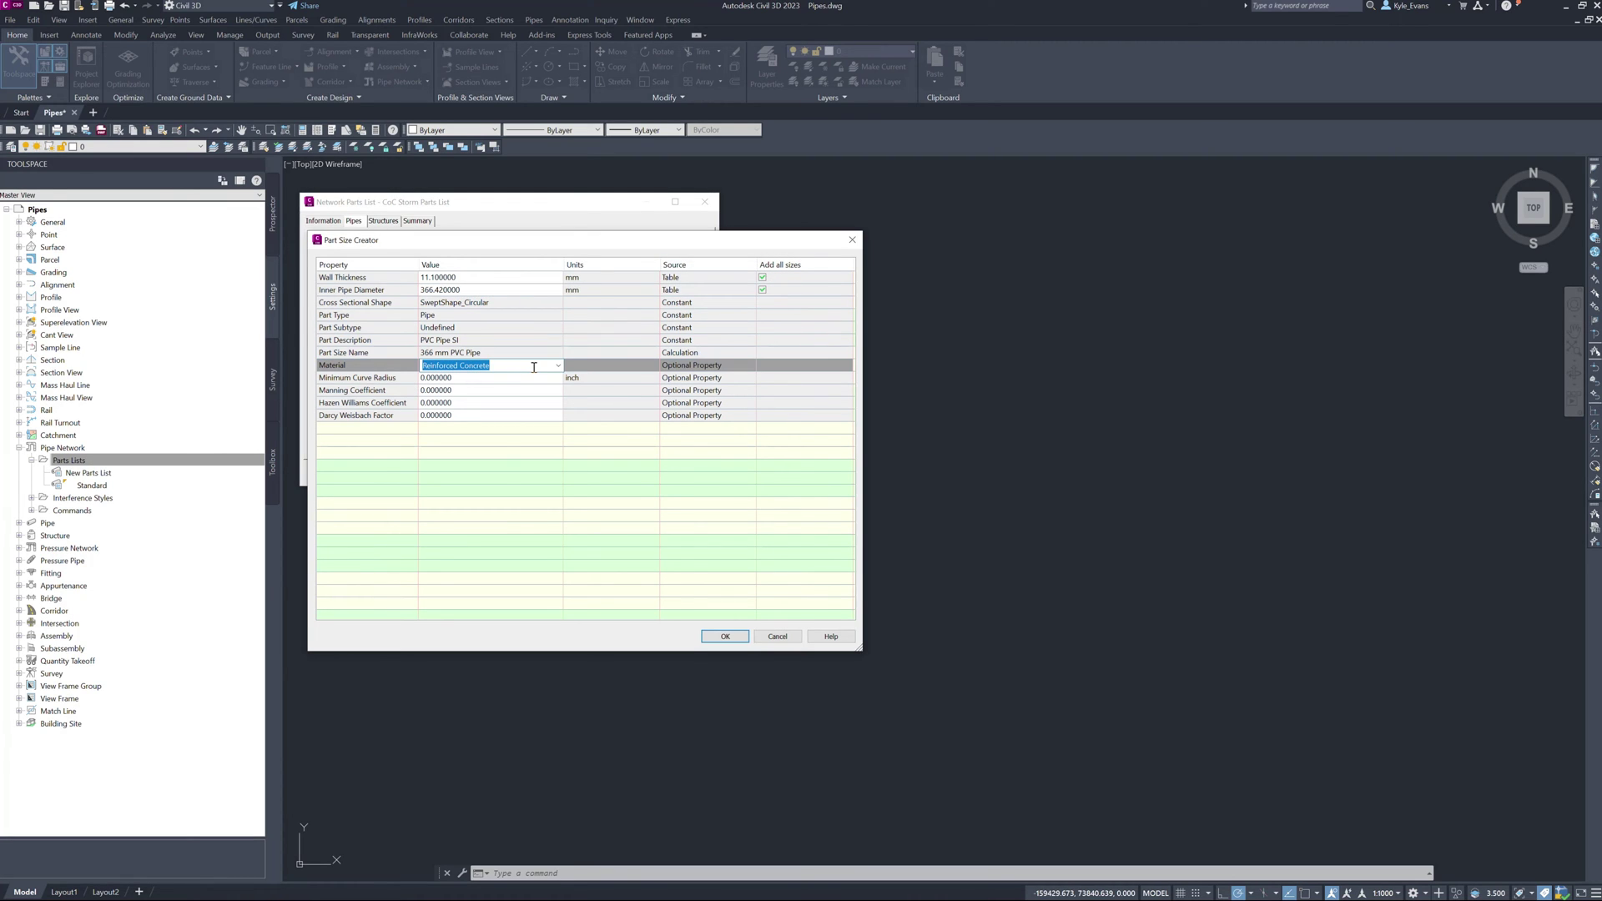
pyautogui.click(557, 365)
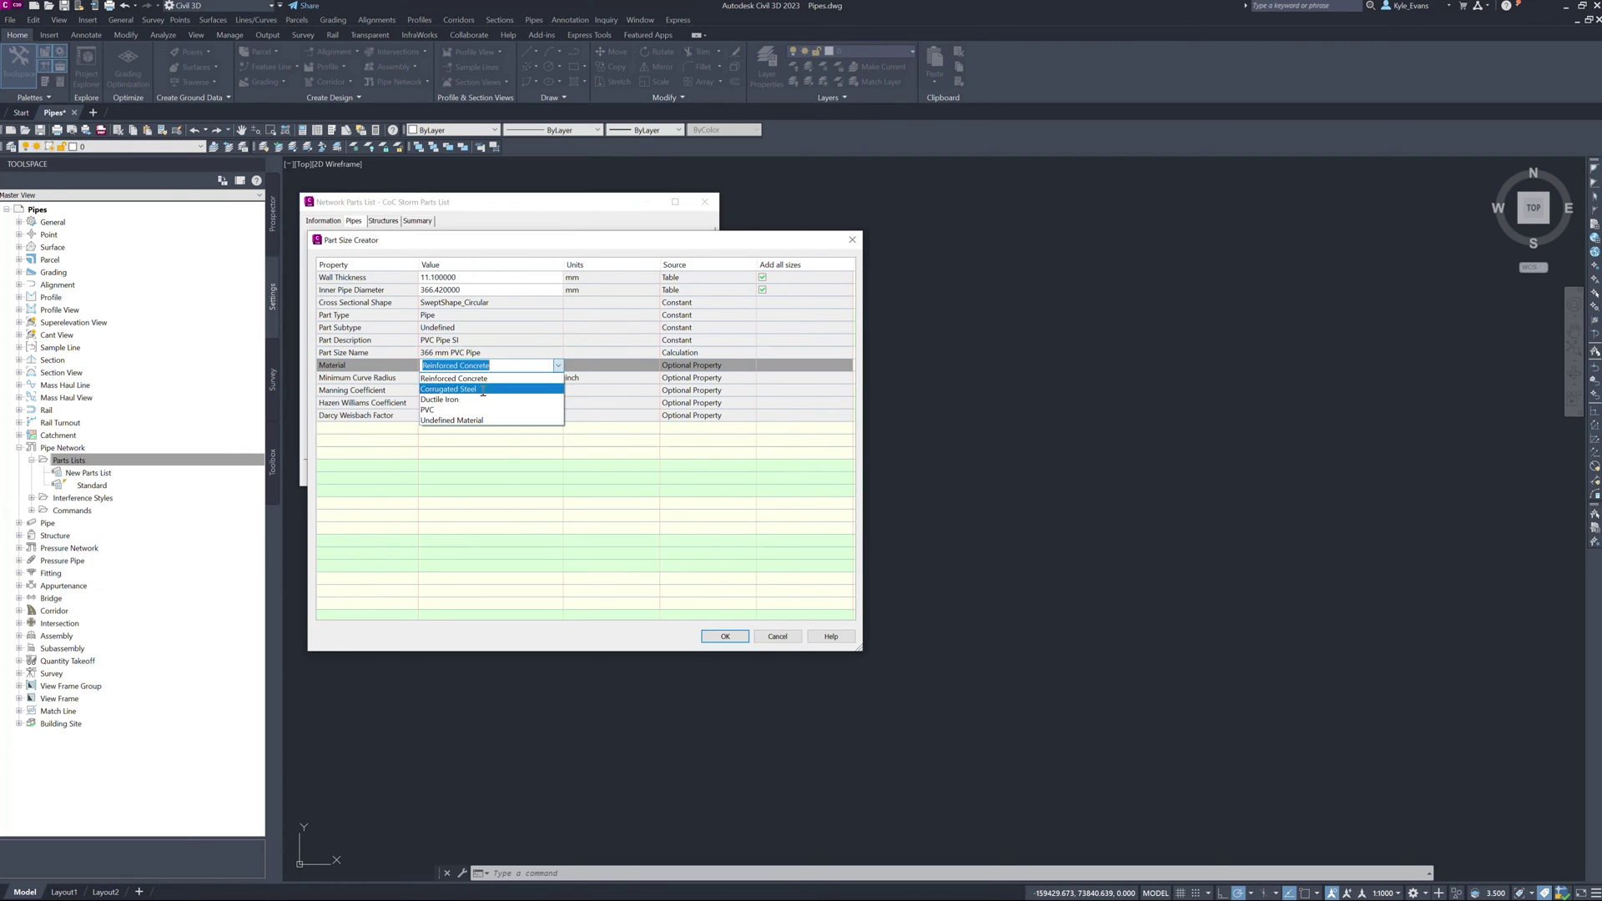
pyautogui.click(458, 410)
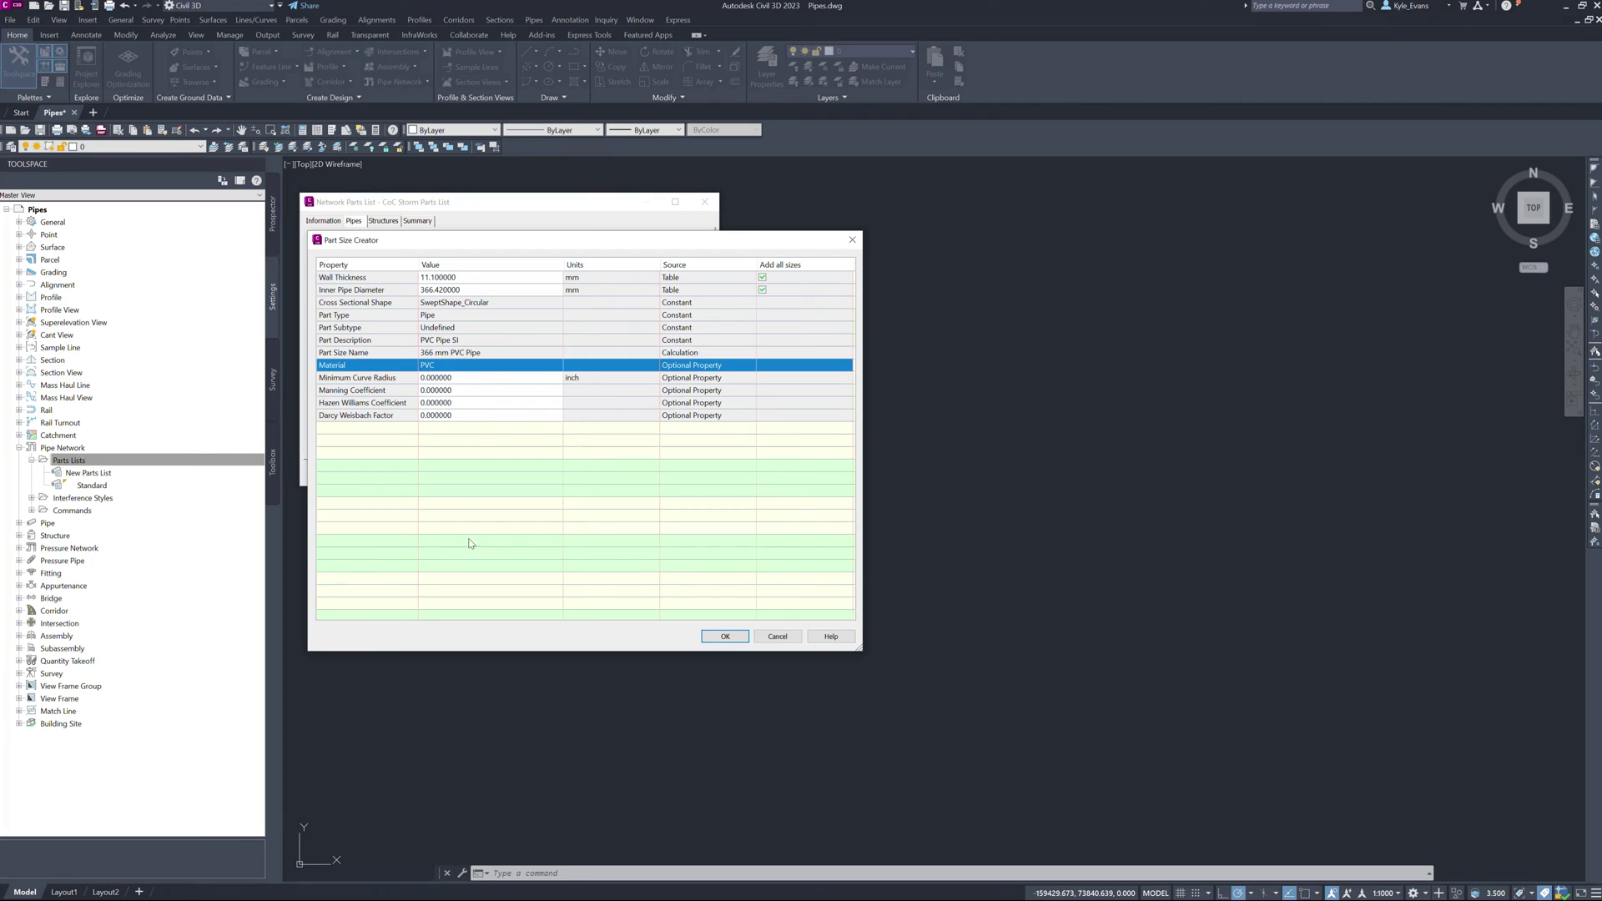
pyautogui.click(459, 391)
pyautogui.click(461, 391)
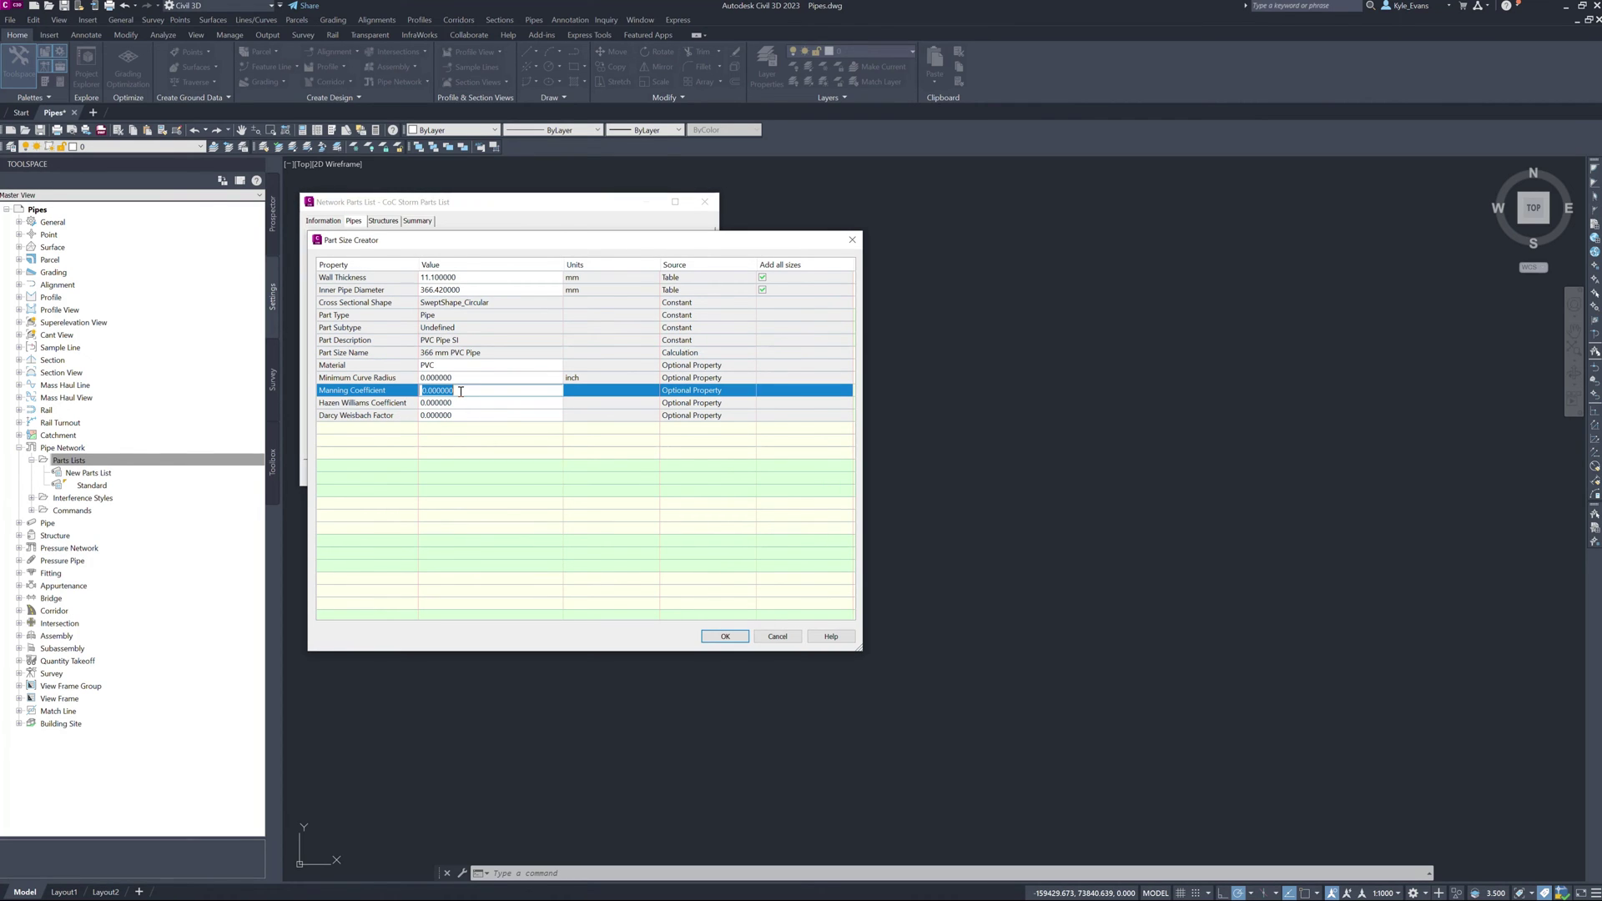
pyautogui.write('0.011')
pyautogui.click(469, 488)
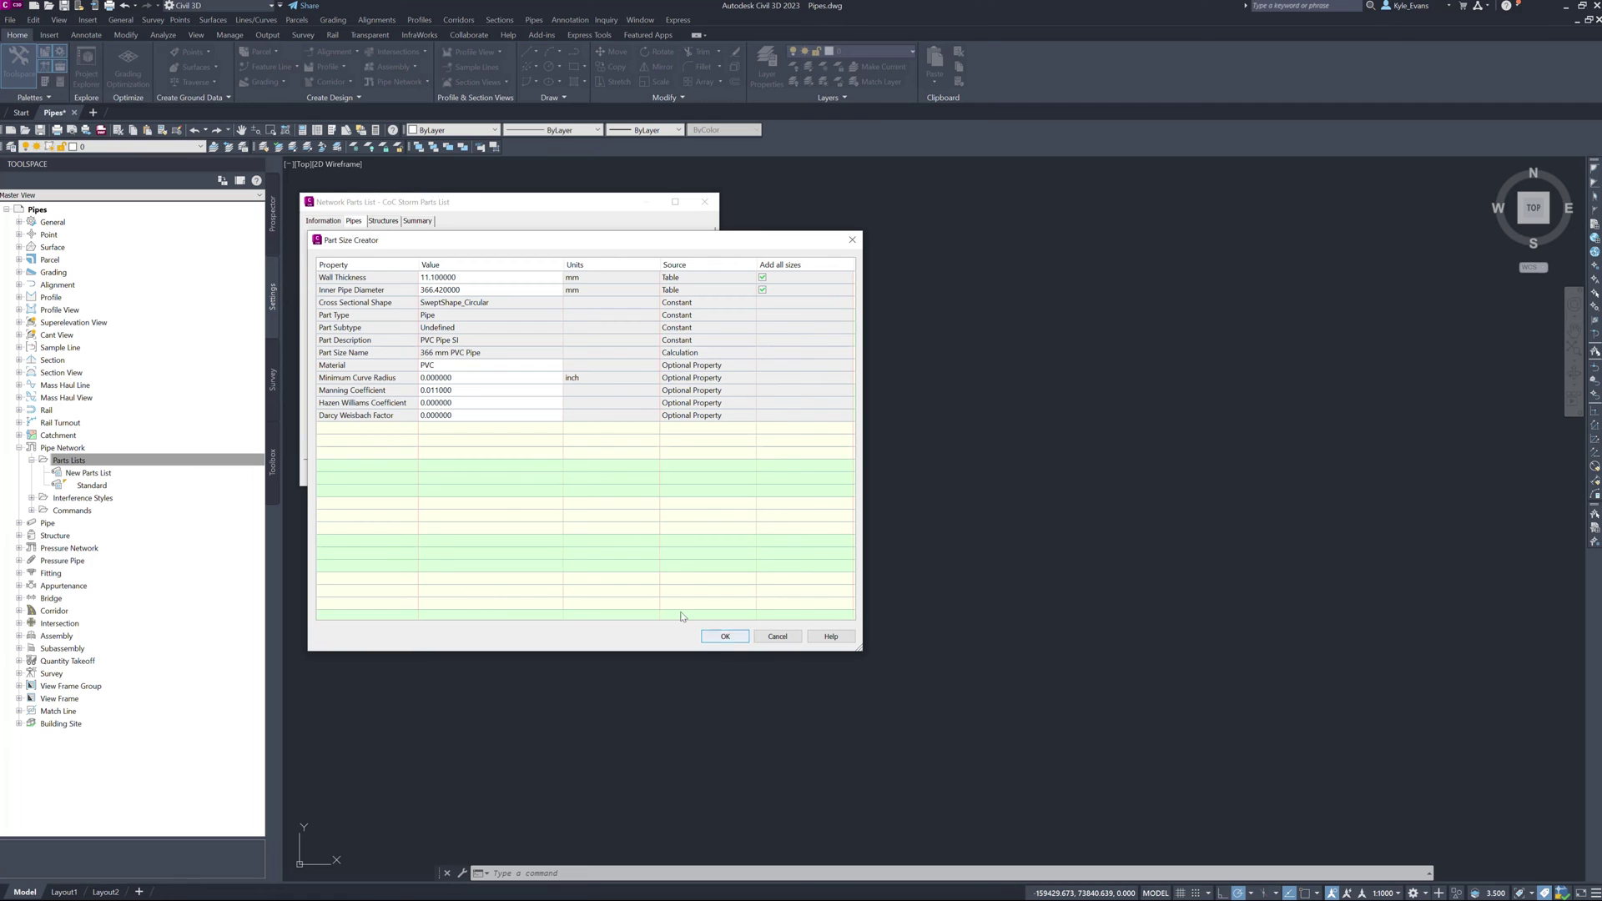
pyautogui.click(725, 637)
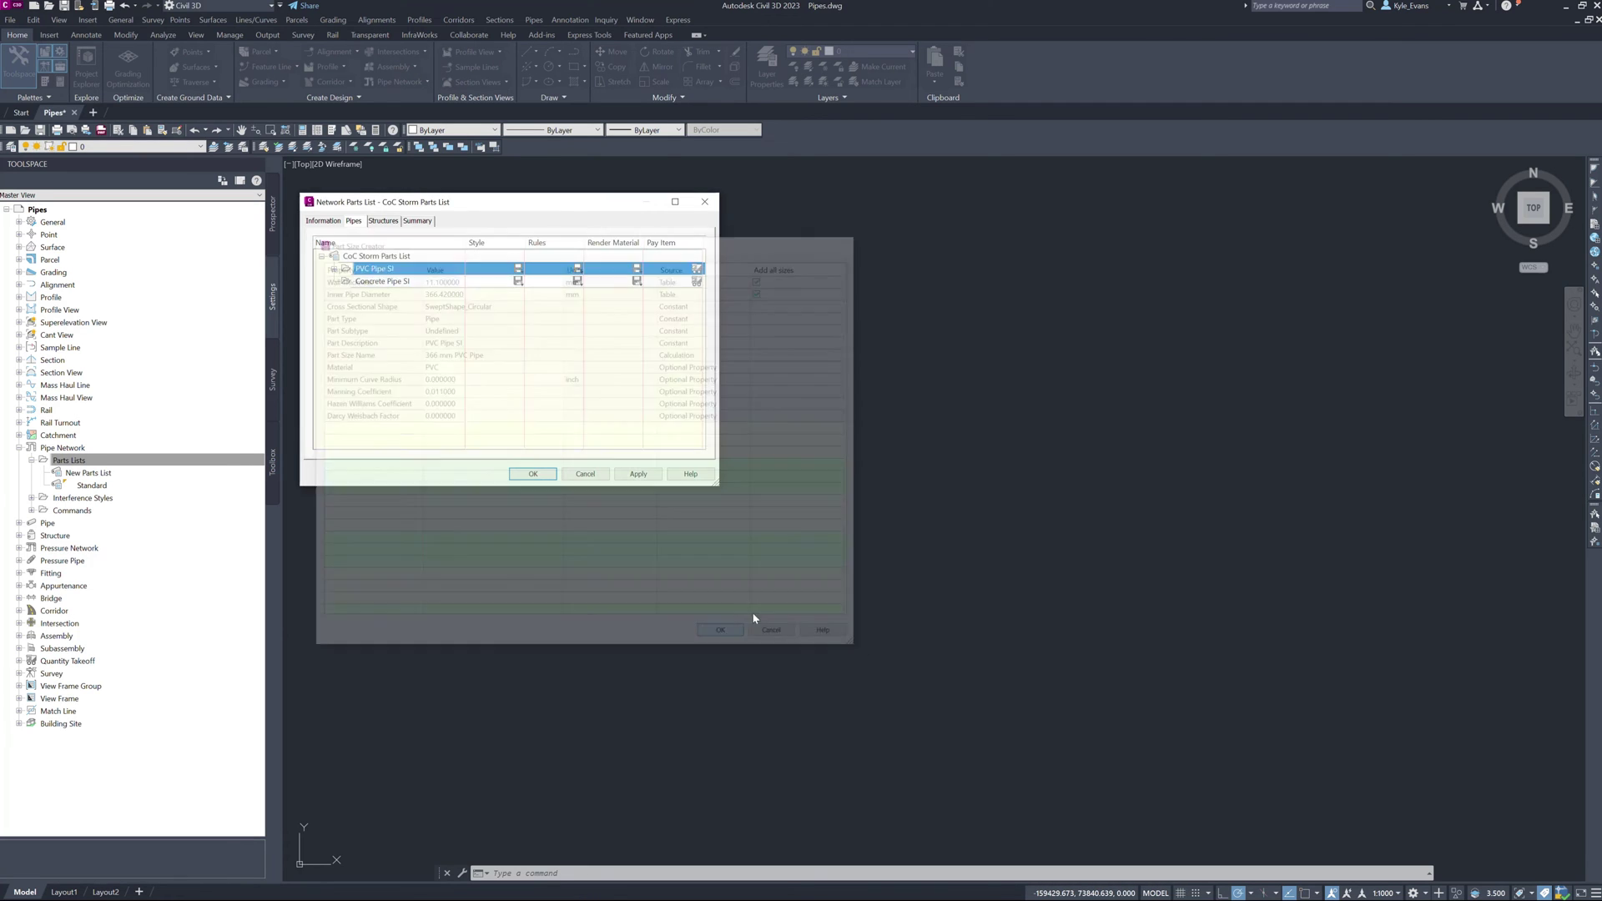
# Expand PVC Pipe SI and enlarge the parts list to show all 14 sizes, 101 mm to 1,066 mm.
pyautogui.click(334, 269)
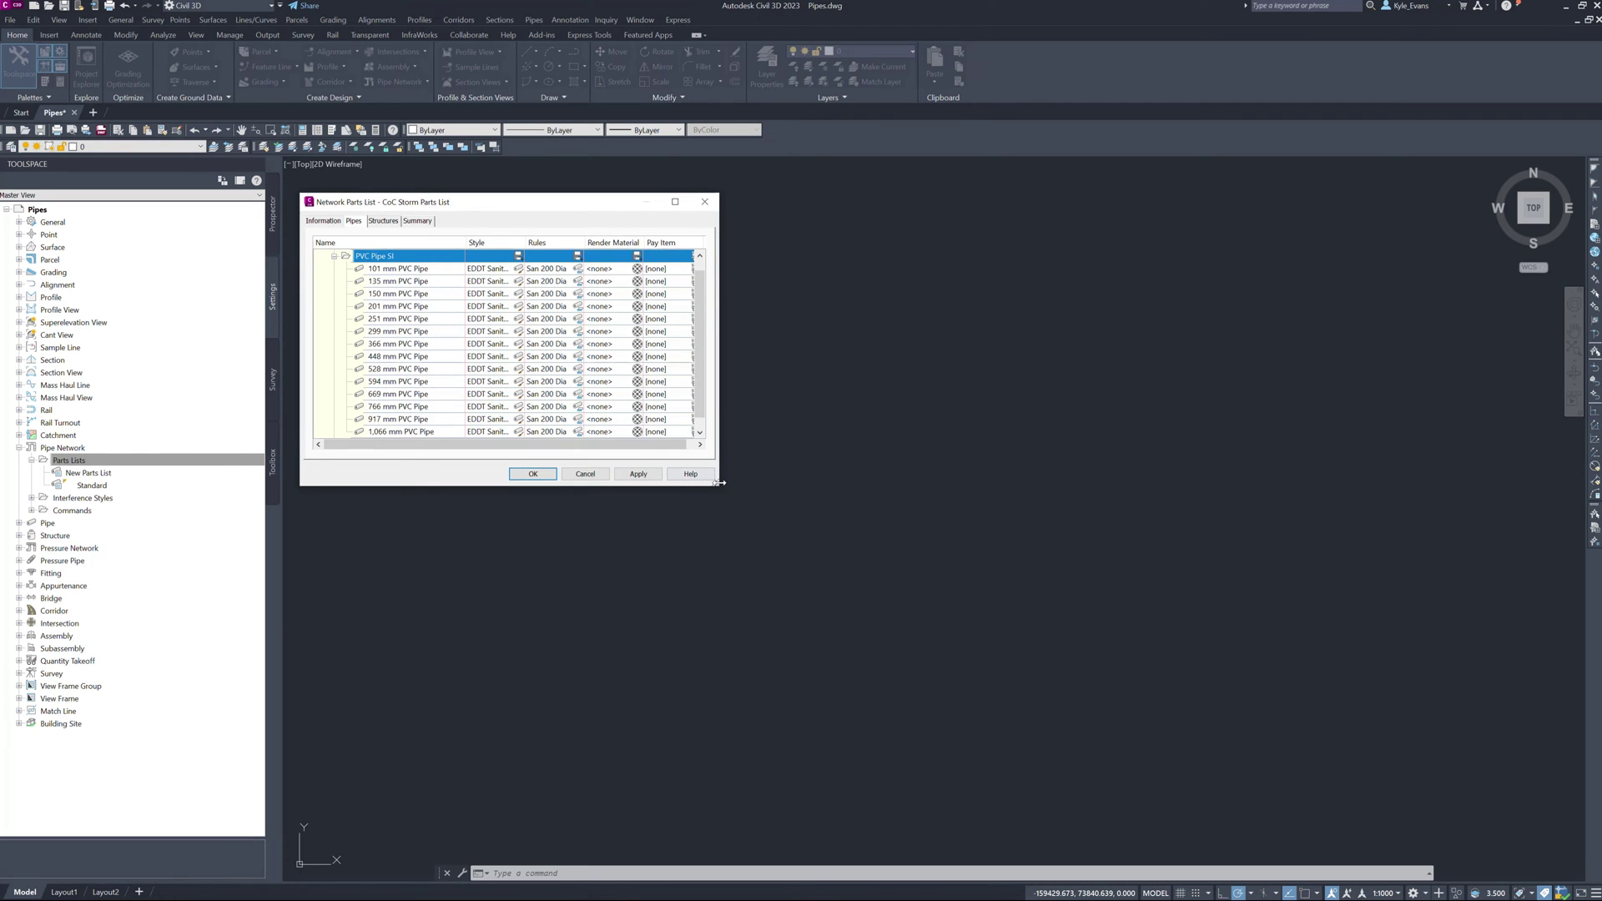
pyautogui.moveTo(714, 481); pyautogui.dragTo(943, 645)
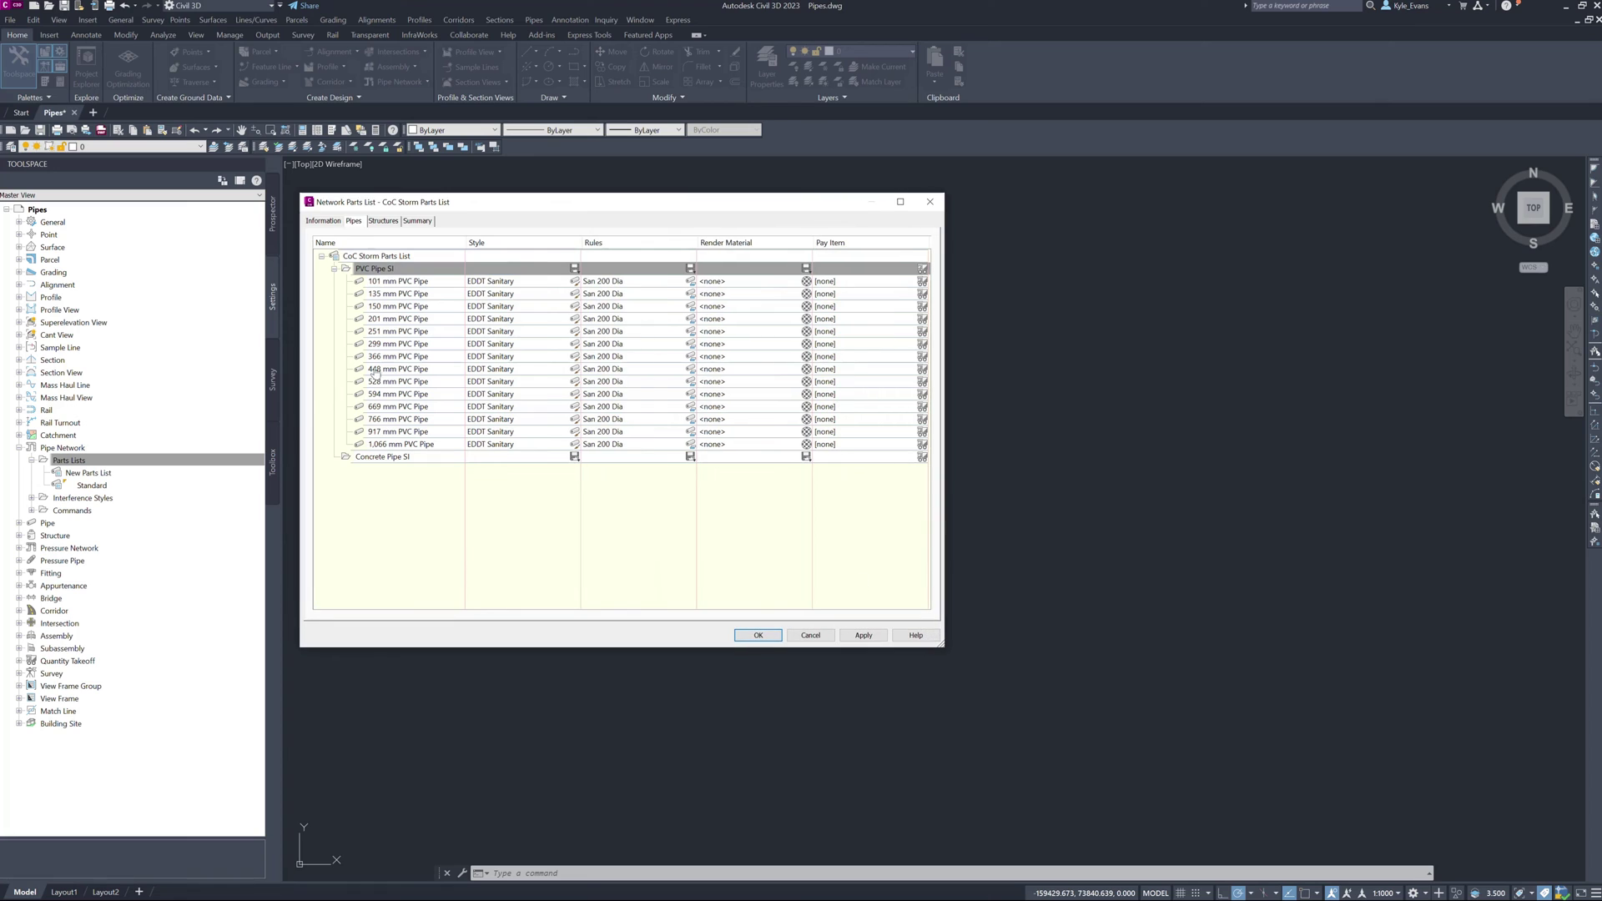
pyautogui.click(380, 320)
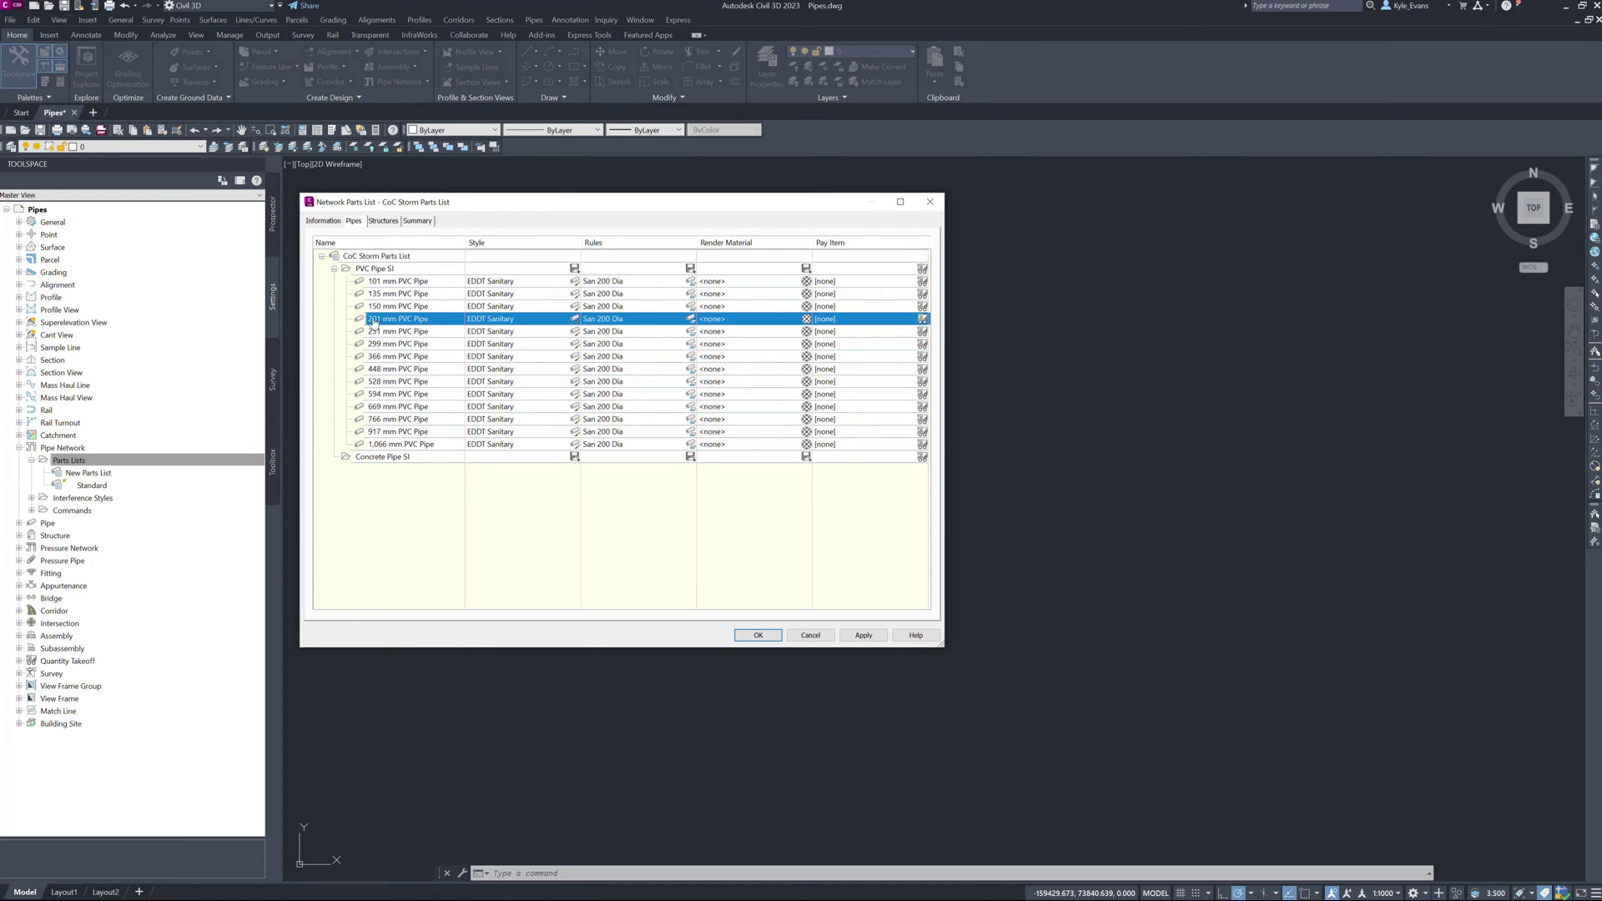
# Switch all 14 PVC Pipe SI sizes from EDDT Sanitary to the EDDT Storm style.
pyautogui.click(575, 270)
pyautogui.click(761, 436)
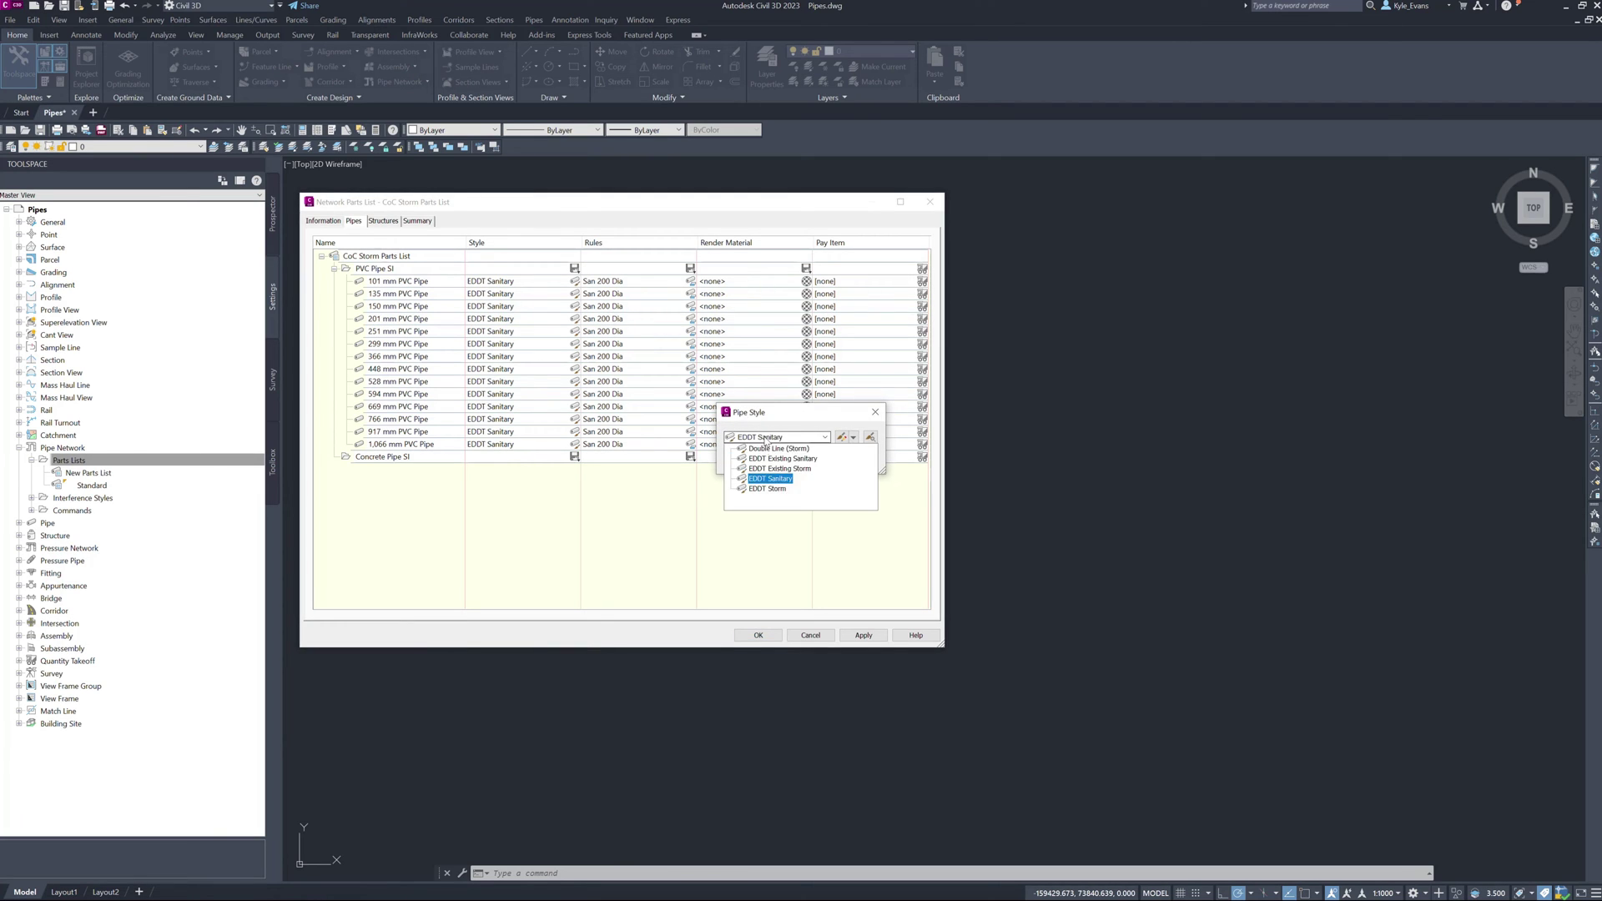
pyautogui.click(764, 488)
pyautogui.click(748, 459)
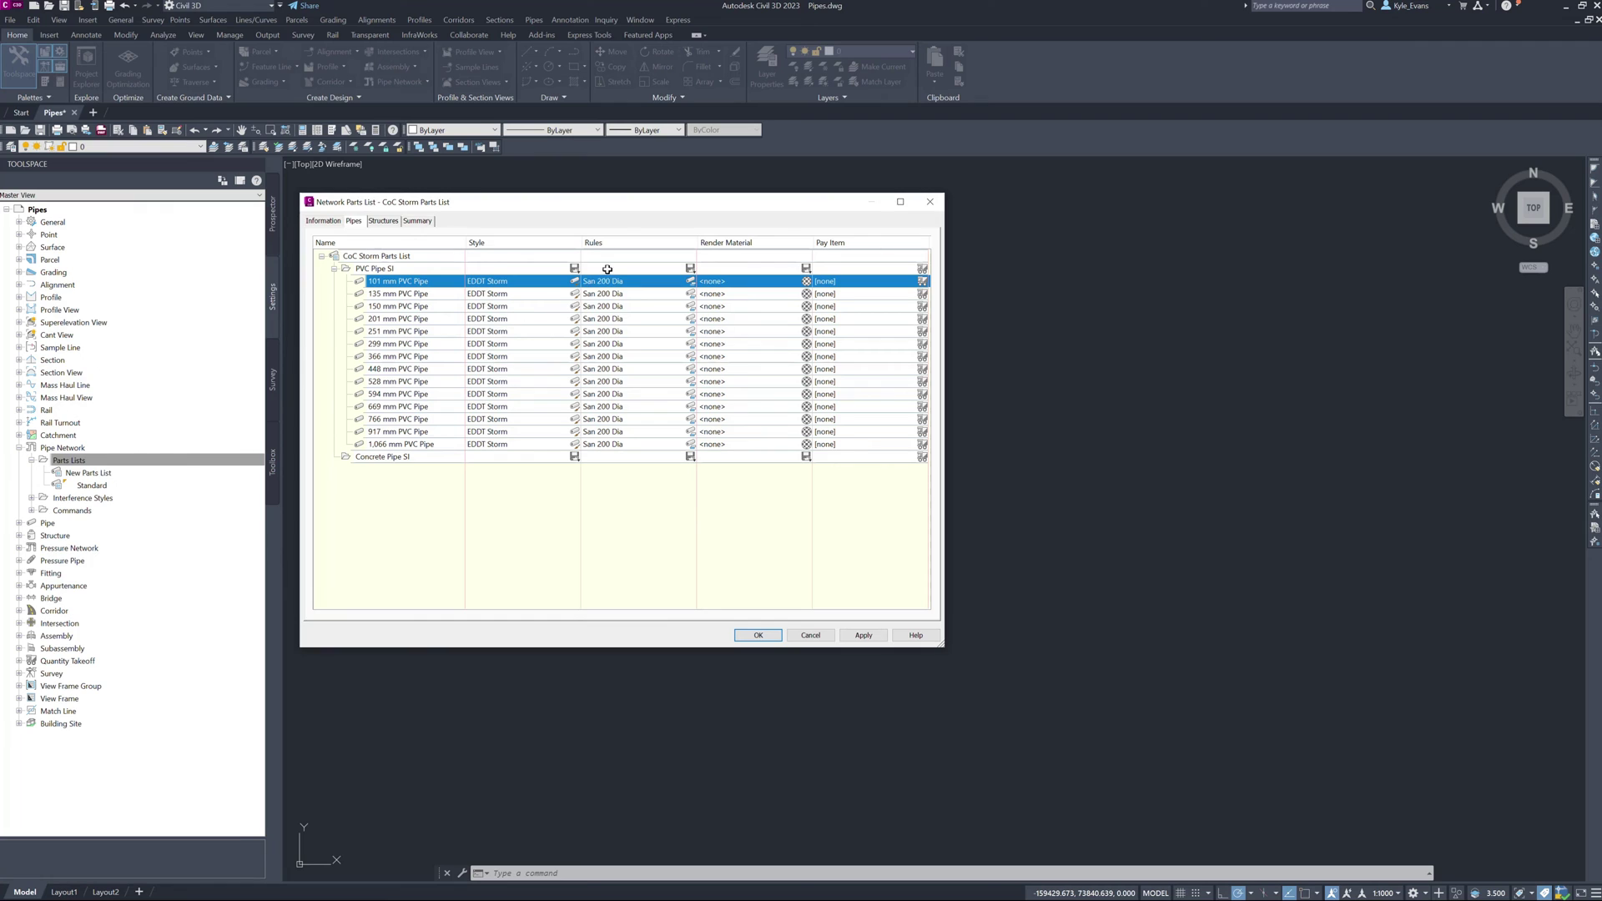
pyautogui.moveTo(663, 202); pyautogui.dragTo(616, 178)
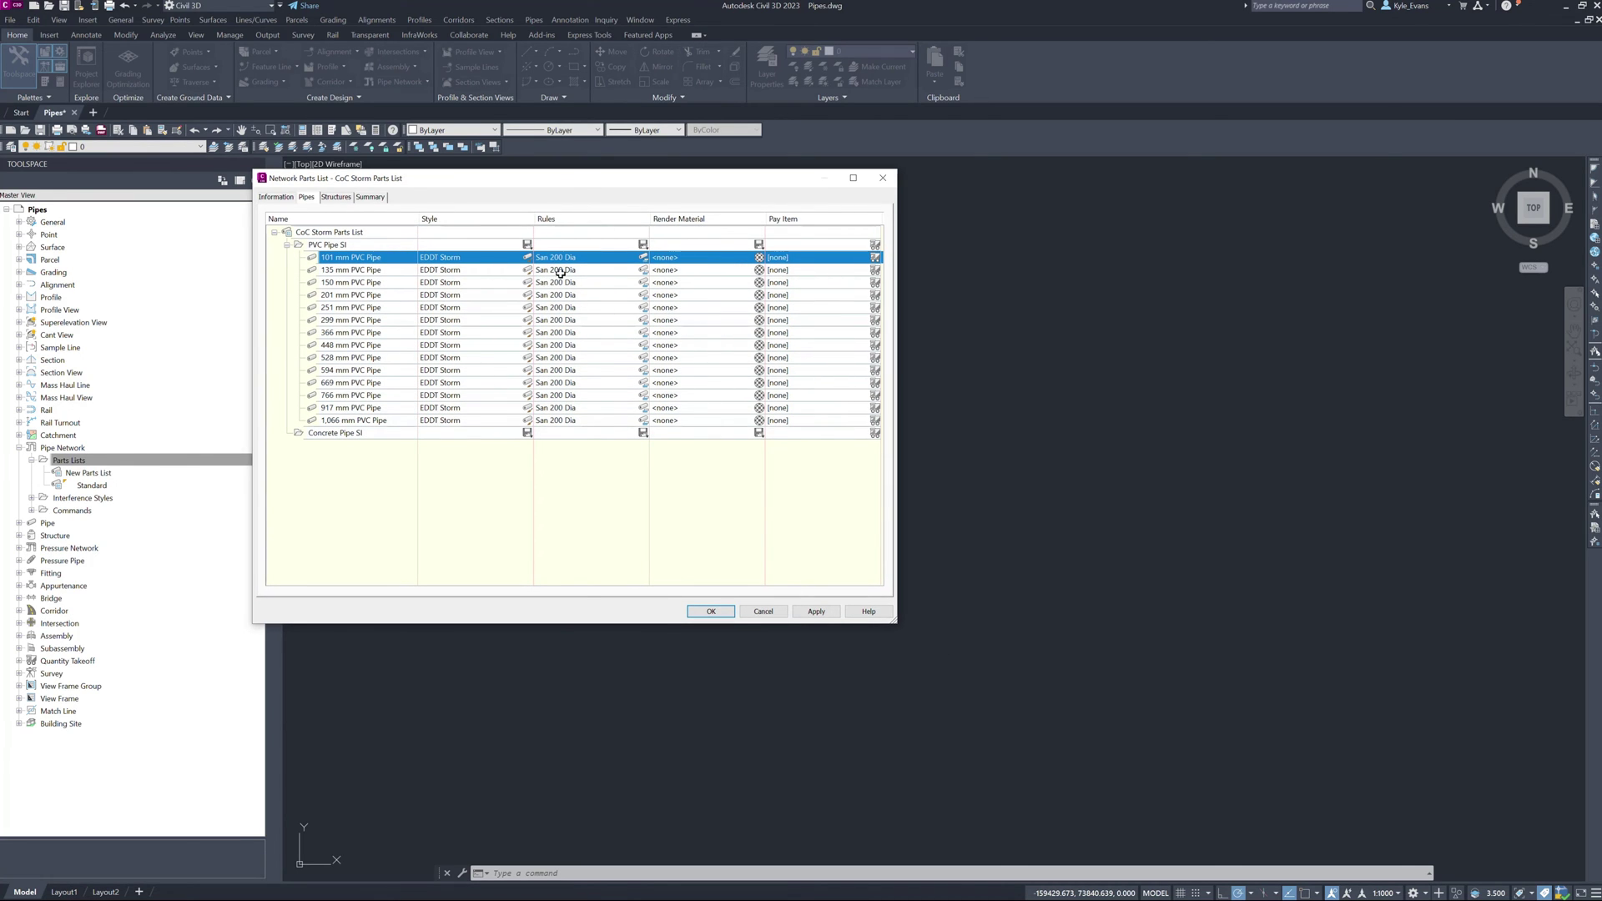
# Review the 201 mm pipe's rule set and leave it as San 200 Dia.
pyautogui.click(370, 284)
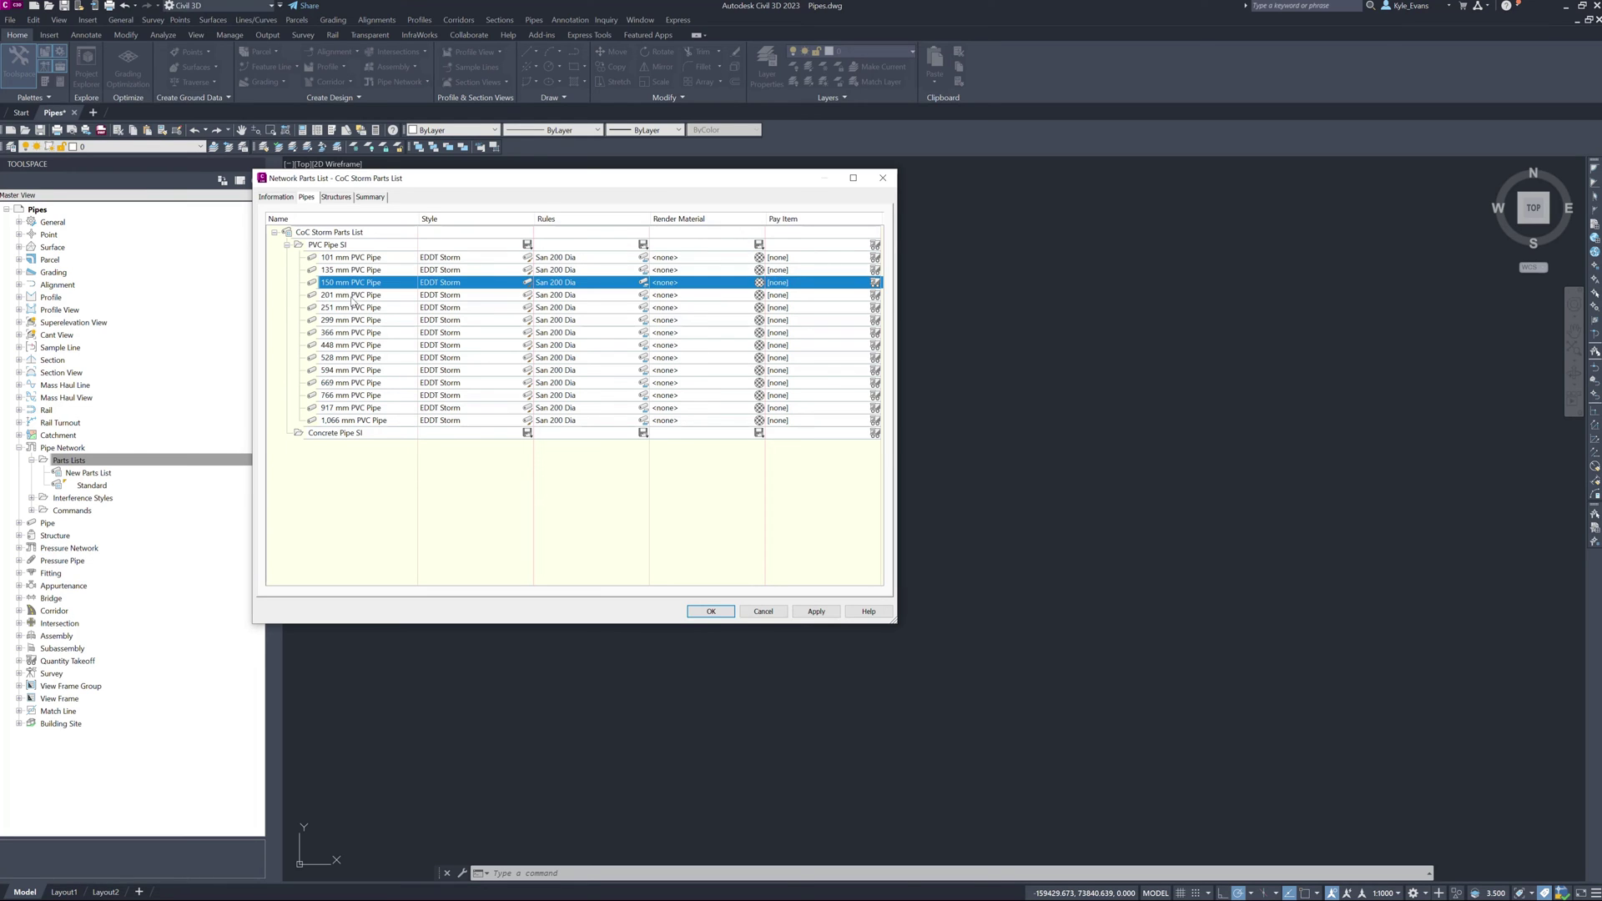
pyautogui.click(538, 296)
pyautogui.click(643, 294)
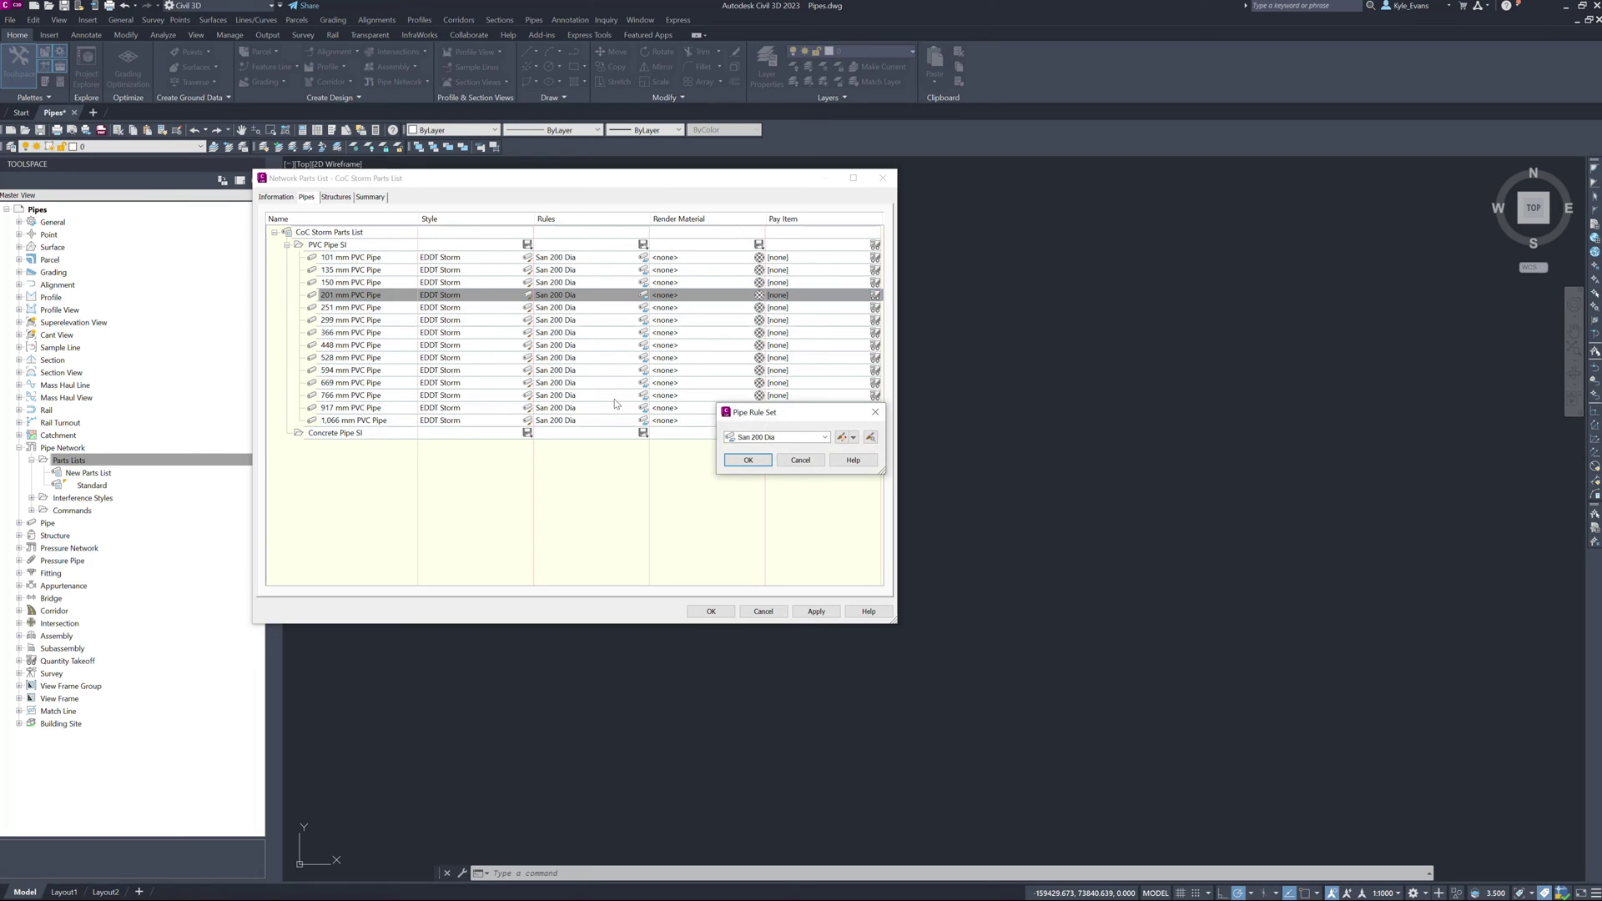
pyautogui.click(769, 437)
pyautogui.click(768, 646)
pyautogui.click(749, 460)
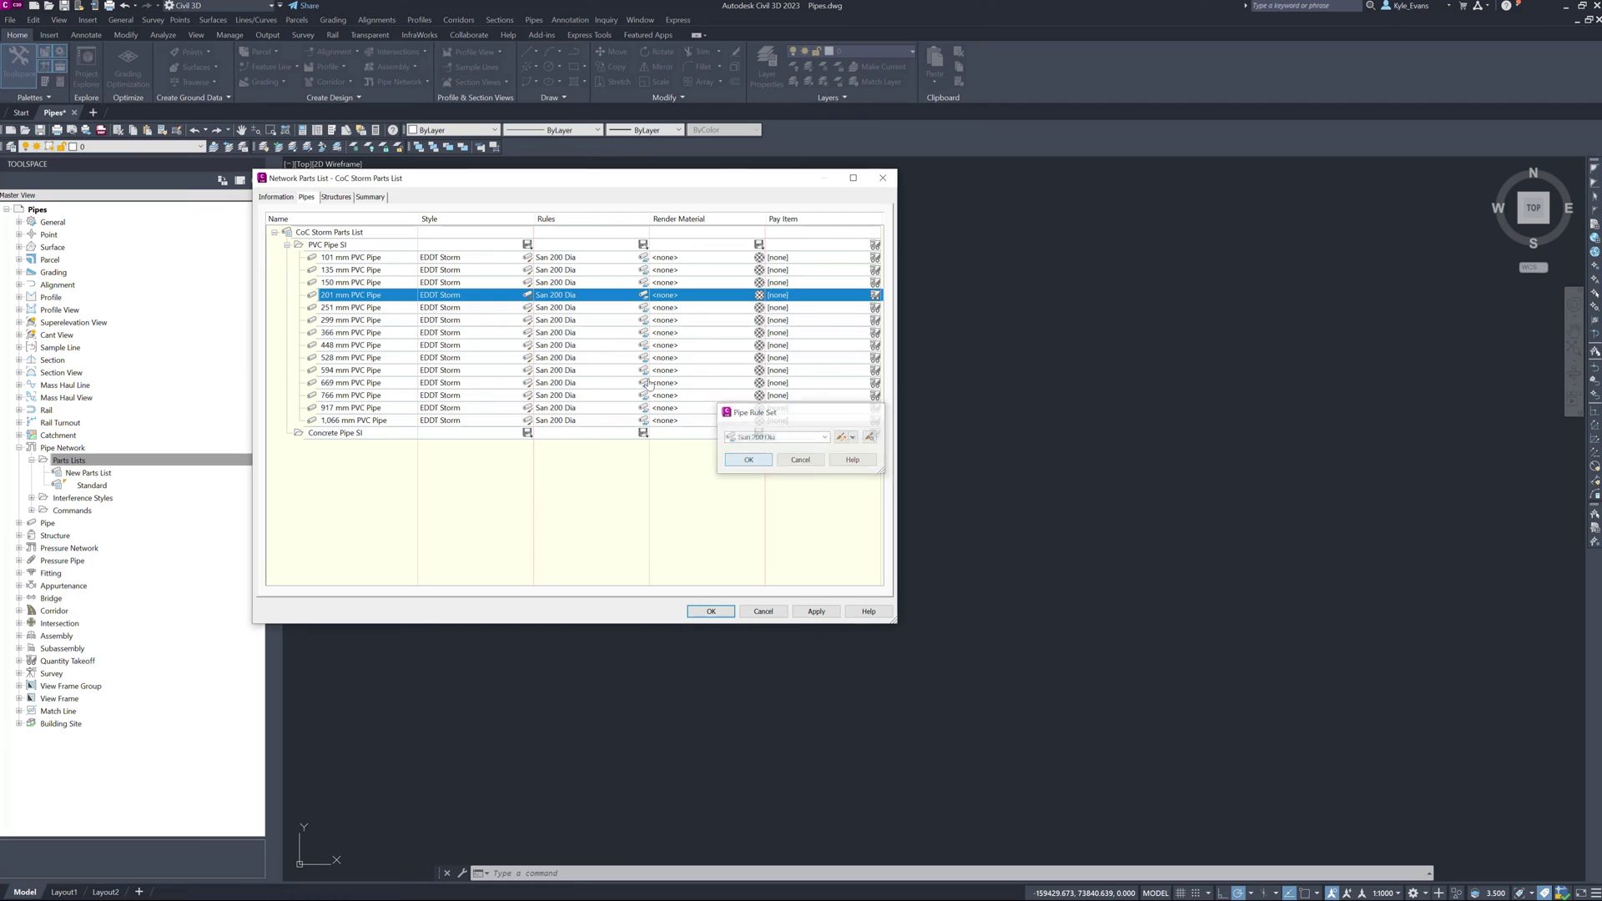
pyautogui.click(643, 294)
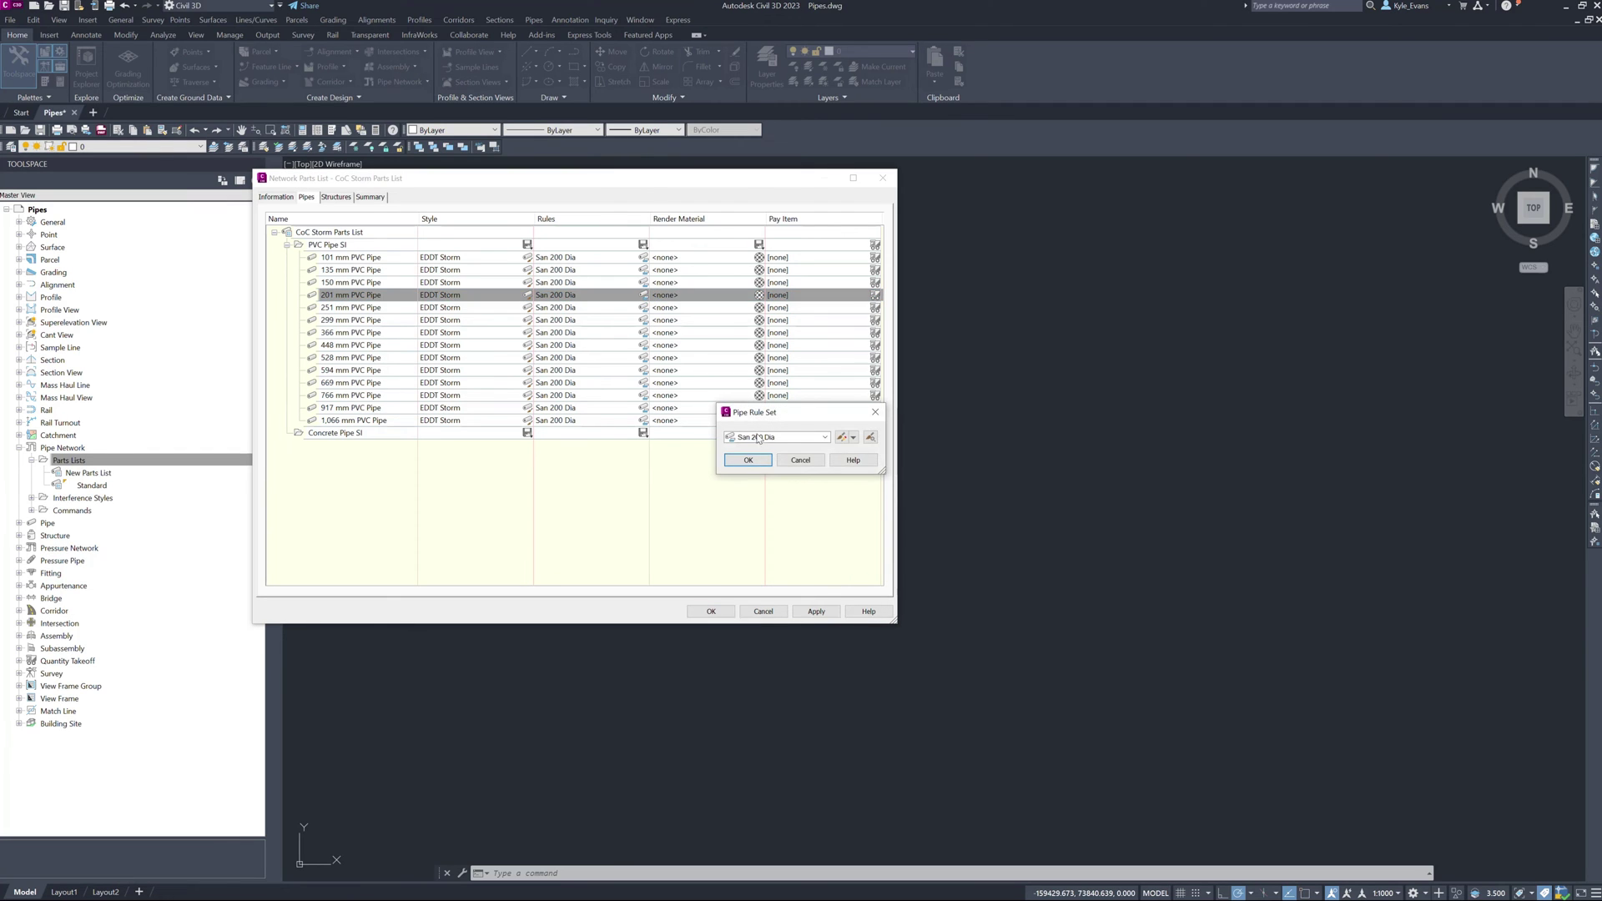
pyautogui.click(776, 437)
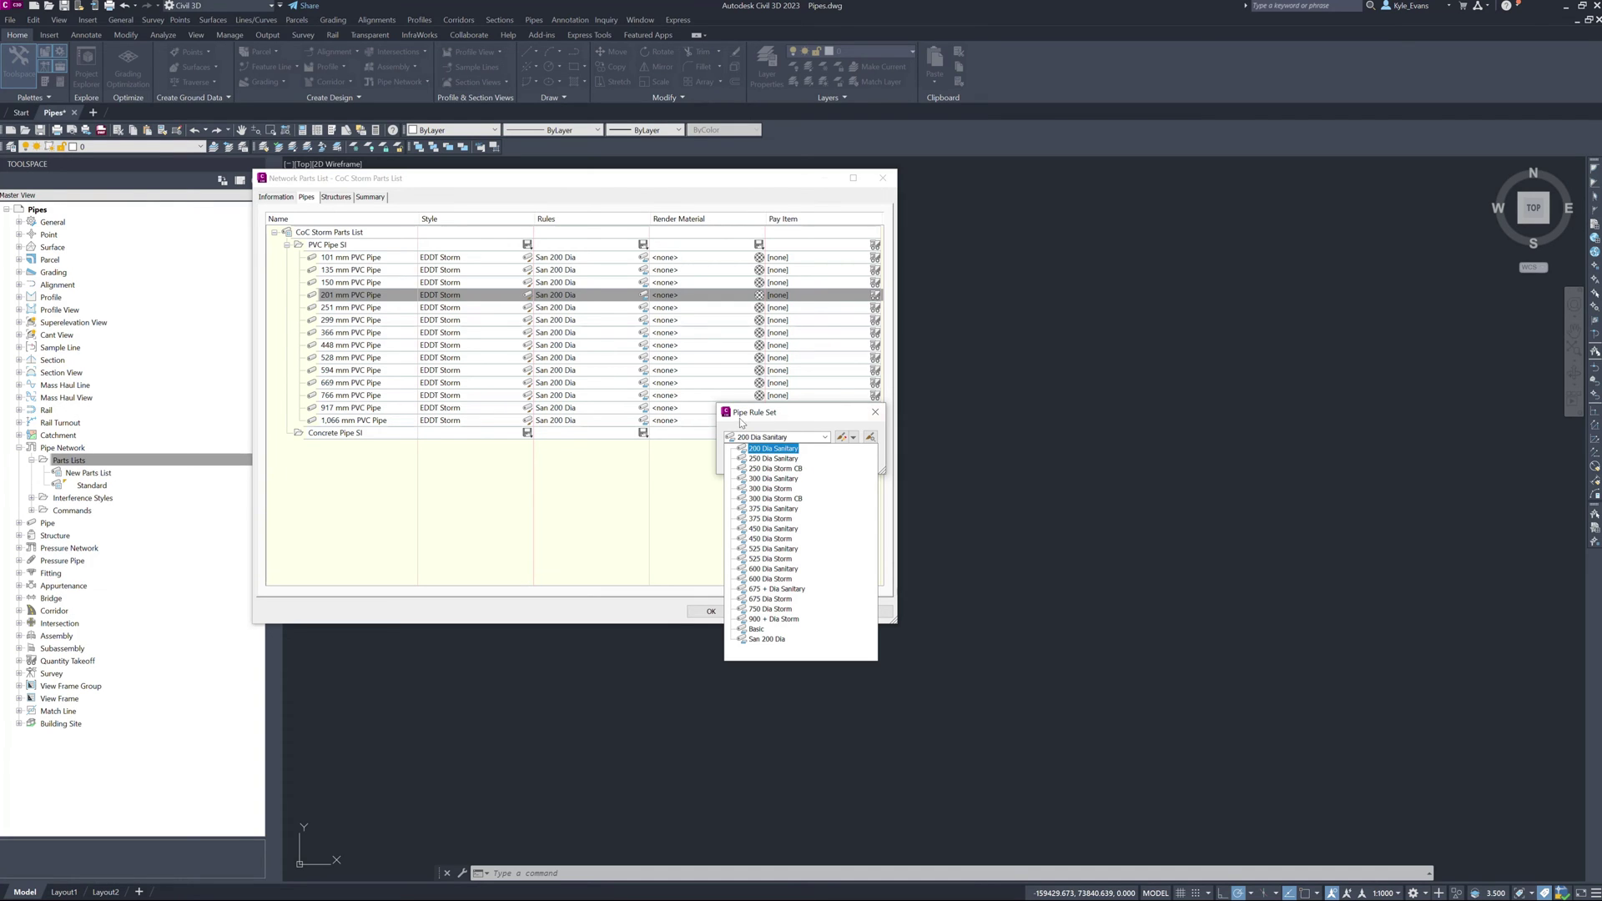
pyautogui.click(875, 413)
pyautogui.click(875, 412)
# Assign 300, 375 and 450 Dia Storm rule sets to the 299, 366 and 448 mm pipes.
pyautogui.click(626, 320)
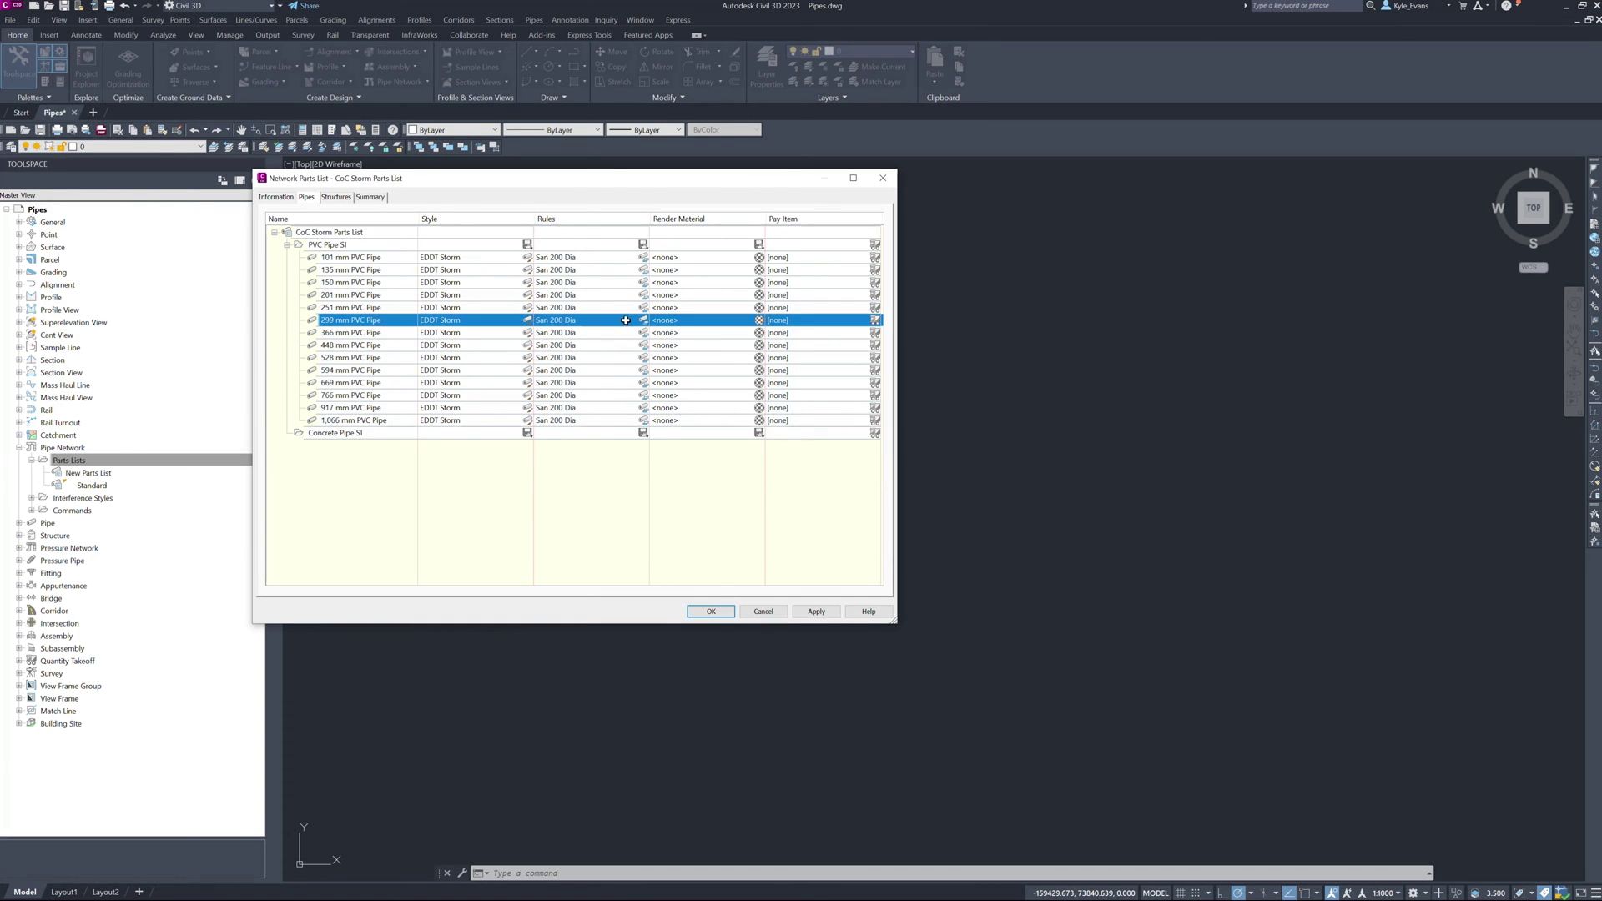
pyautogui.click(643, 321)
pyautogui.click(825, 437)
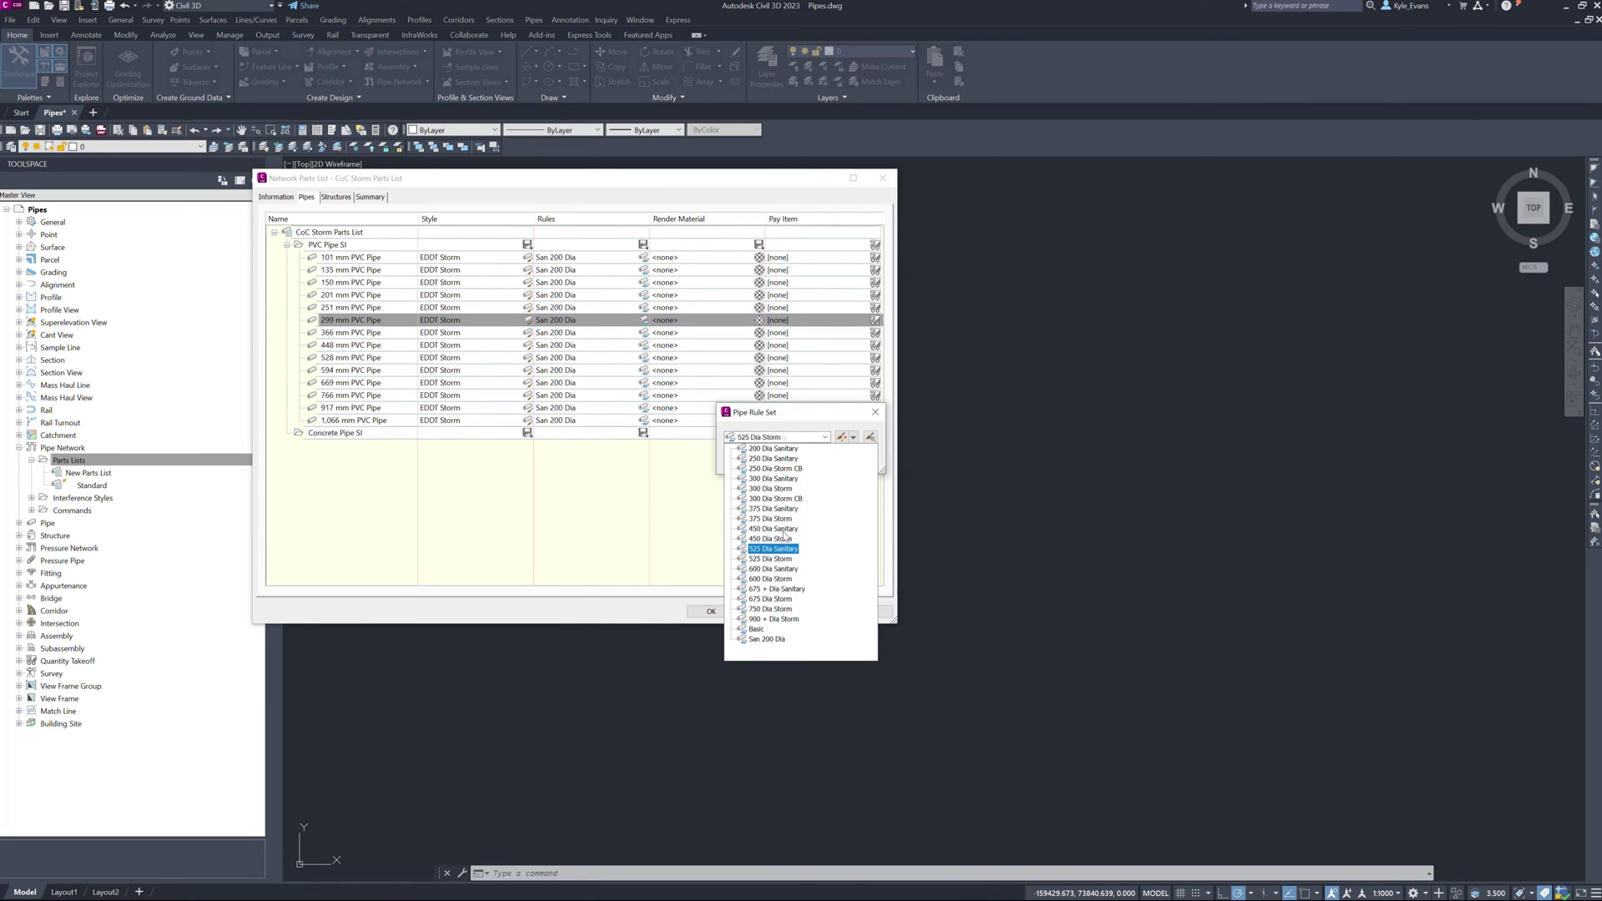
pyautogui.click(770, 489)
pyautogui.click(746, 459)
pyautogui.click(613, 333)
pyautogui.click(643, 333)
pyautogui.click(824, 438)
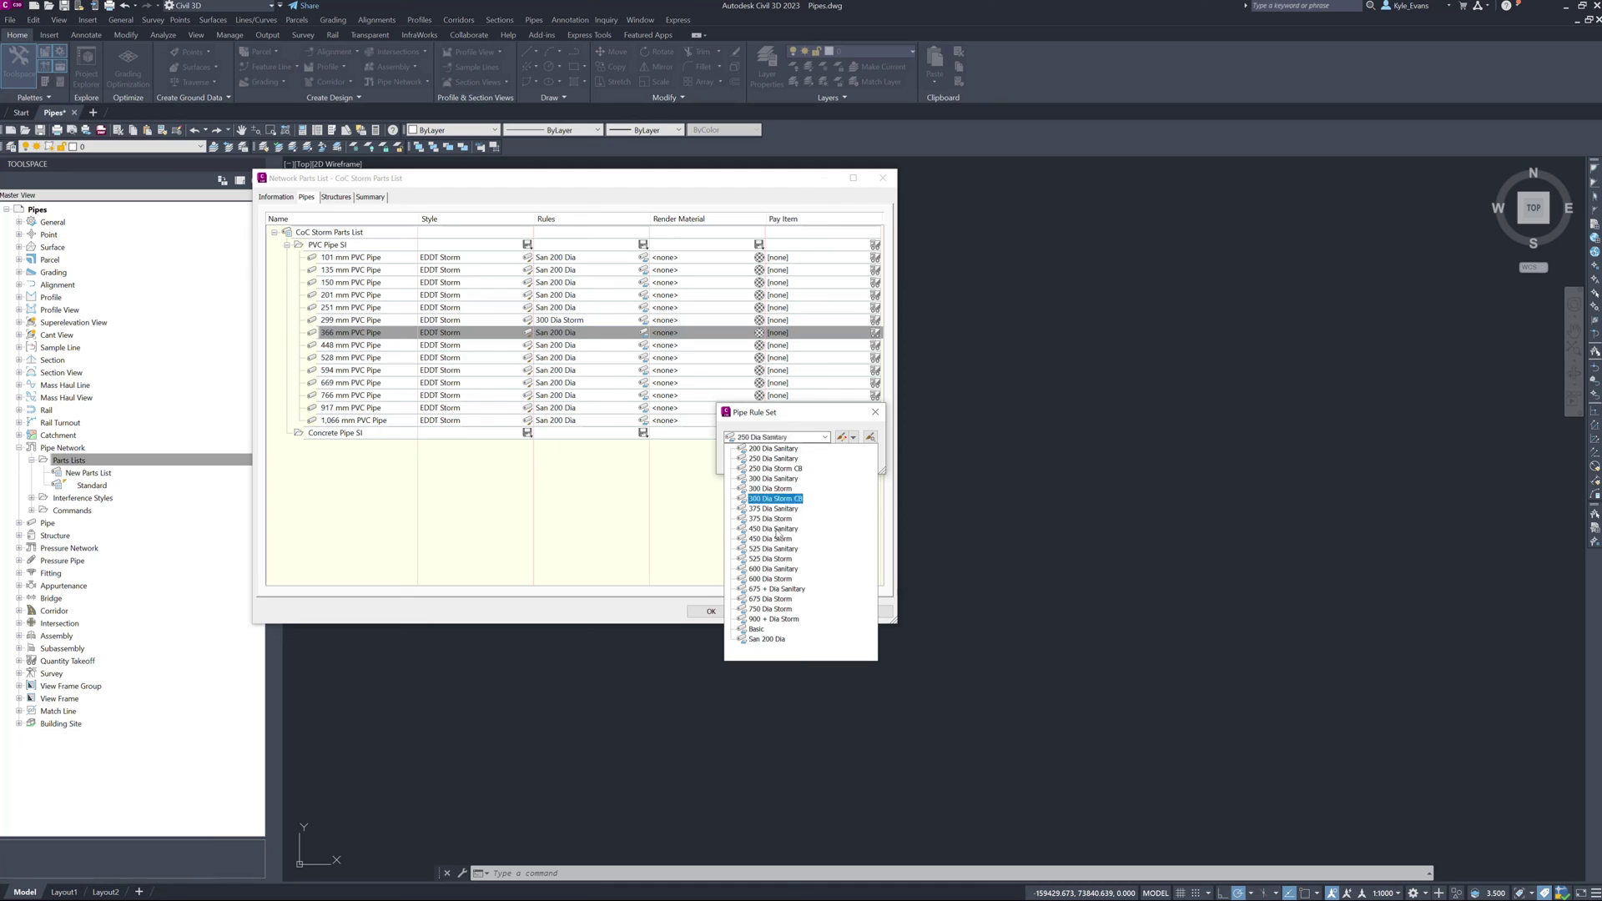
pyautogui.click(770, 518)
pyautogui.click(747, 459)
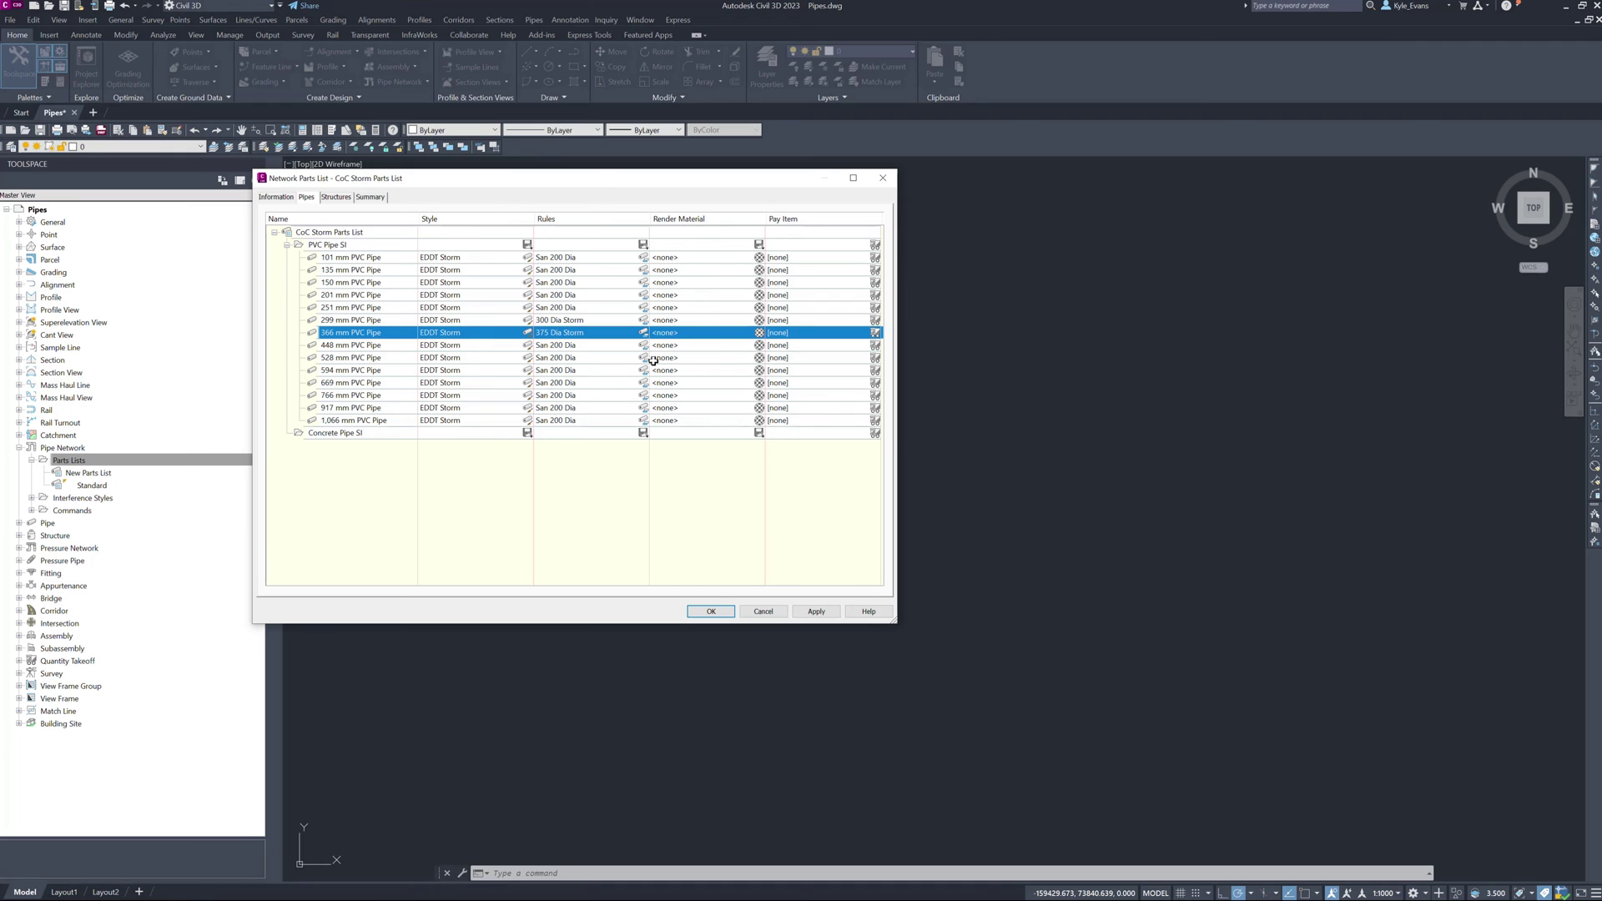
pyautogui.click(613, 345)
pyautogui.click(643, 345)
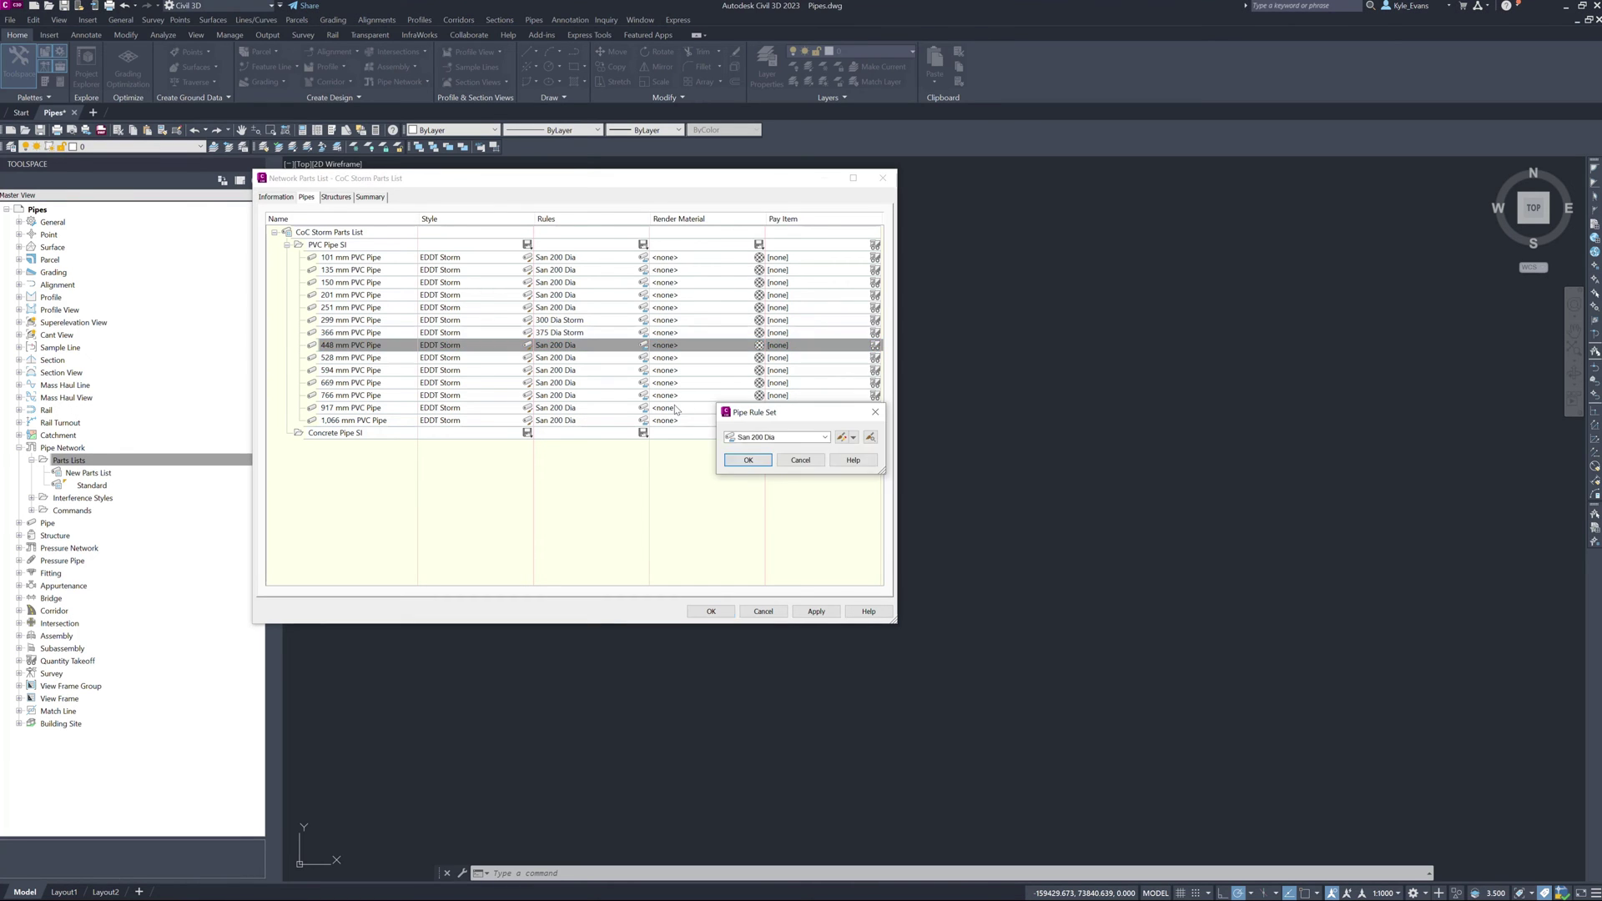
pyautogui.click(824, 437)
pyautogui.click(770, 530)
pyautogui.click(747, 459)
# Assign 525 and 600 Dia Storm to the 528 and 594 mm pipes, plus the 669 mm pipe's storm rule set.
pyautogui.click(643, 358)
pyautogui.moveTo(740, 442); pyautogui.dragTo(770, 558)
pyautogui.click(746, 460)
pyautogui.click(642, 369)
pyautogui.click(824, 437)
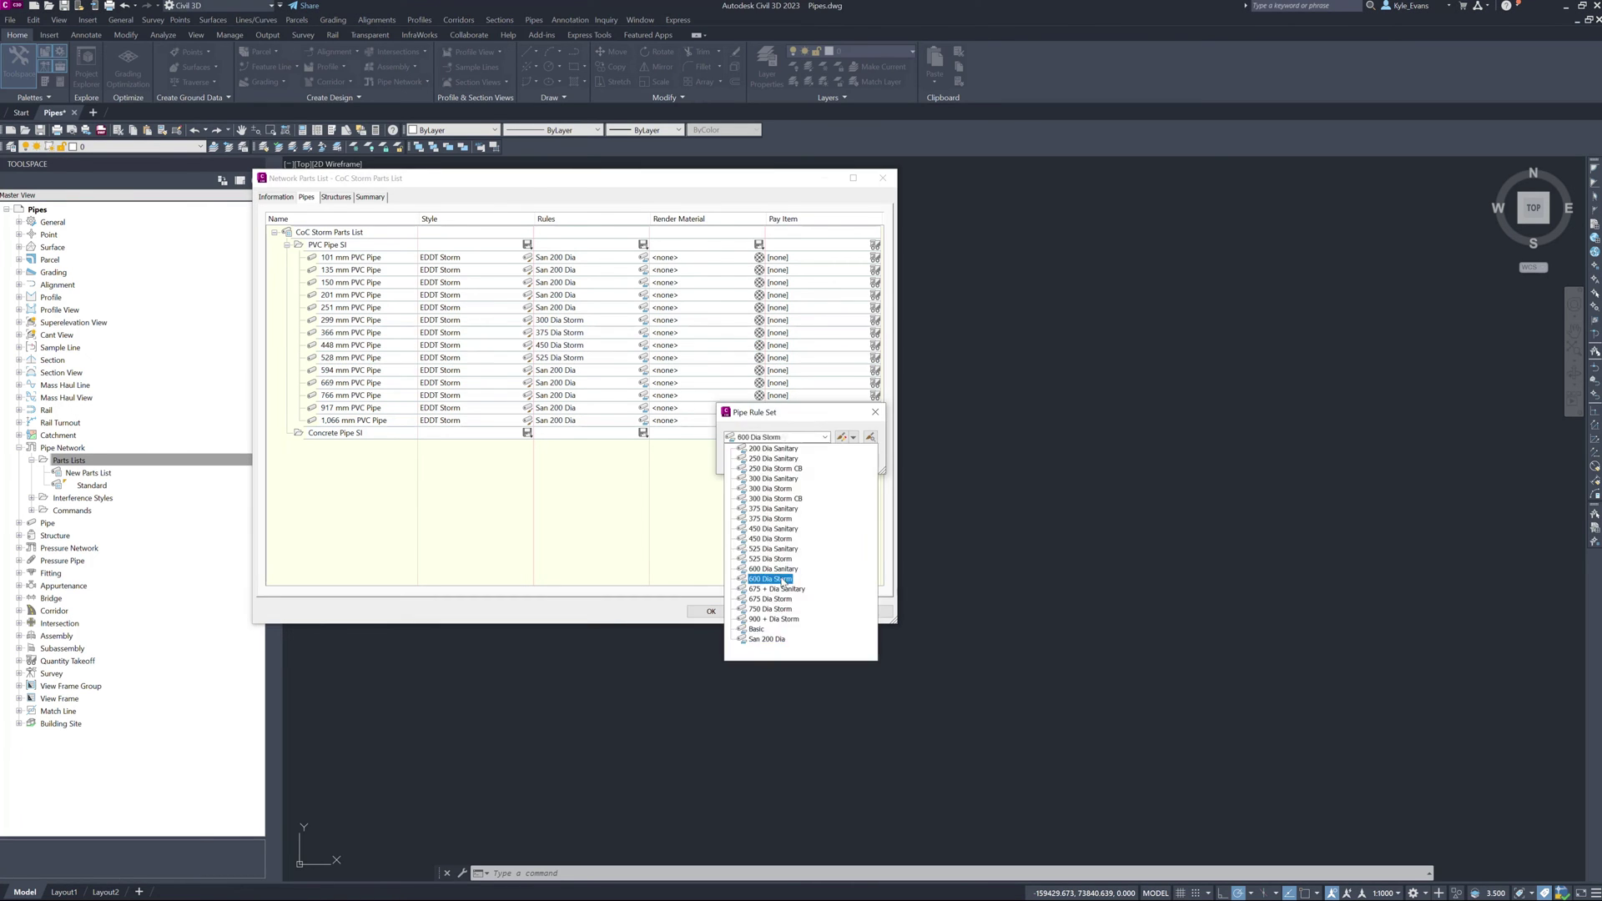
pyautogui.click(770, 578)
pyautogui.click(746, 460)
pyautogui.click(643, 383)
pyautogui.click(824, 437)
pyautogui.click(770, 599)
pyautogui.click(747, 459)
# Assign 750 Dia Storm to the 766 mm pipe and 900 + Dia Storm to the 917 and 1,066 mm pipes.
pyautogui.click(642, 395)
pyautogui.click(824, 437)
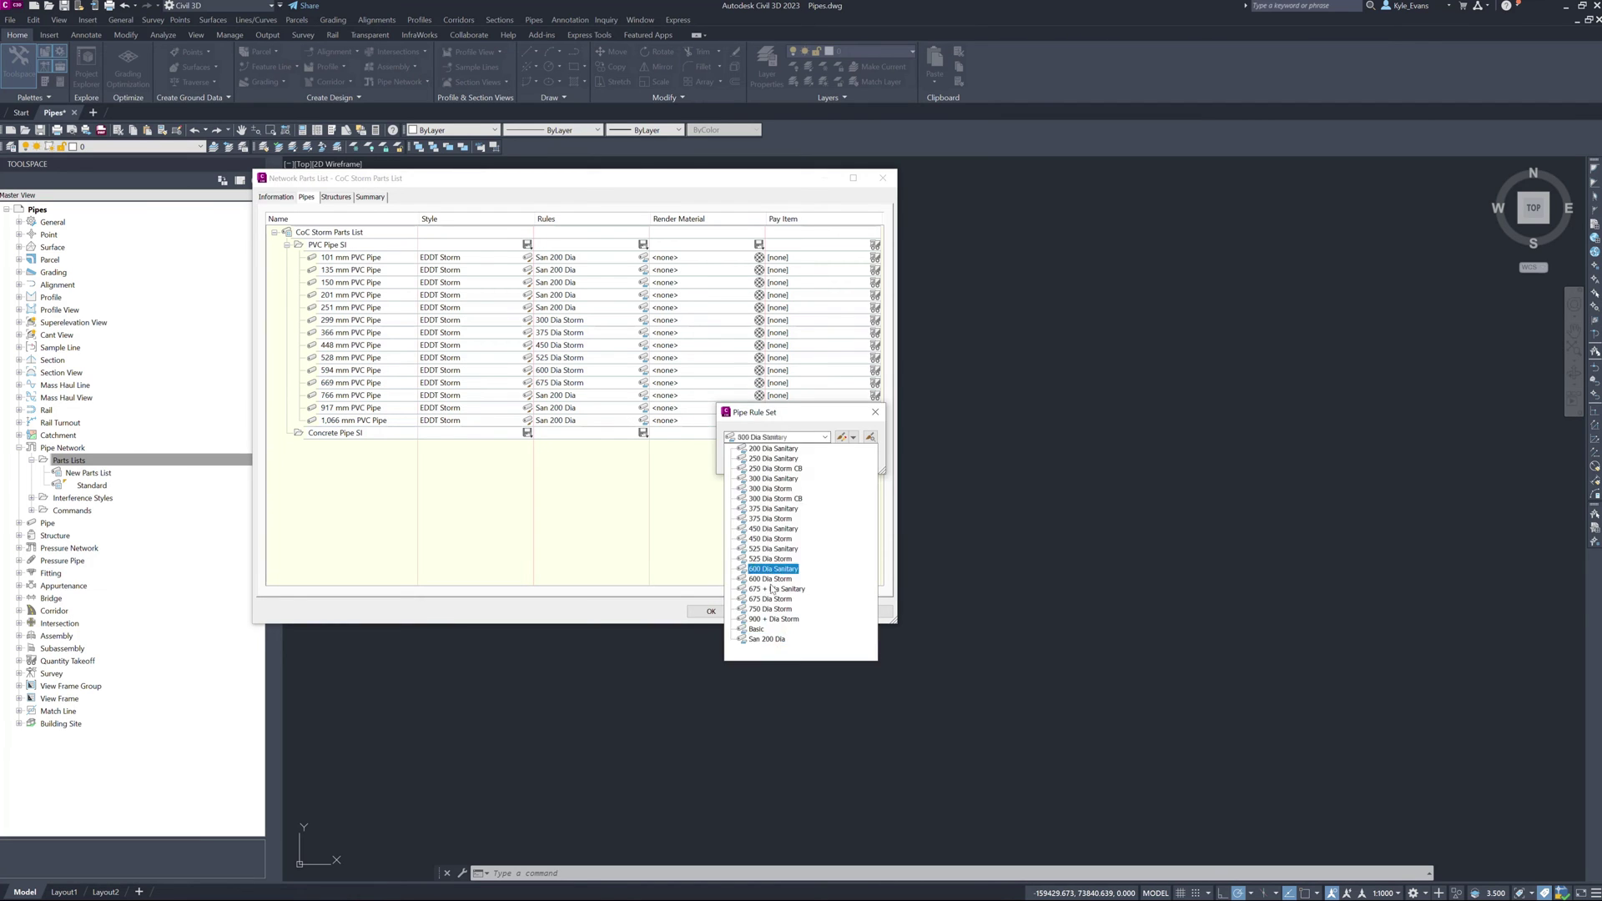
pyautogui.click(770, 609)
pyautogui.click(642, 407)
pyautogui.moveTo(824, 438); pyautogui.dragTo(770, 619)
pyautogui.click(747, 459)
pyautogui.click(643, 419)
pyautogui.click(824, 437)
pyautogui.click(771, 619)
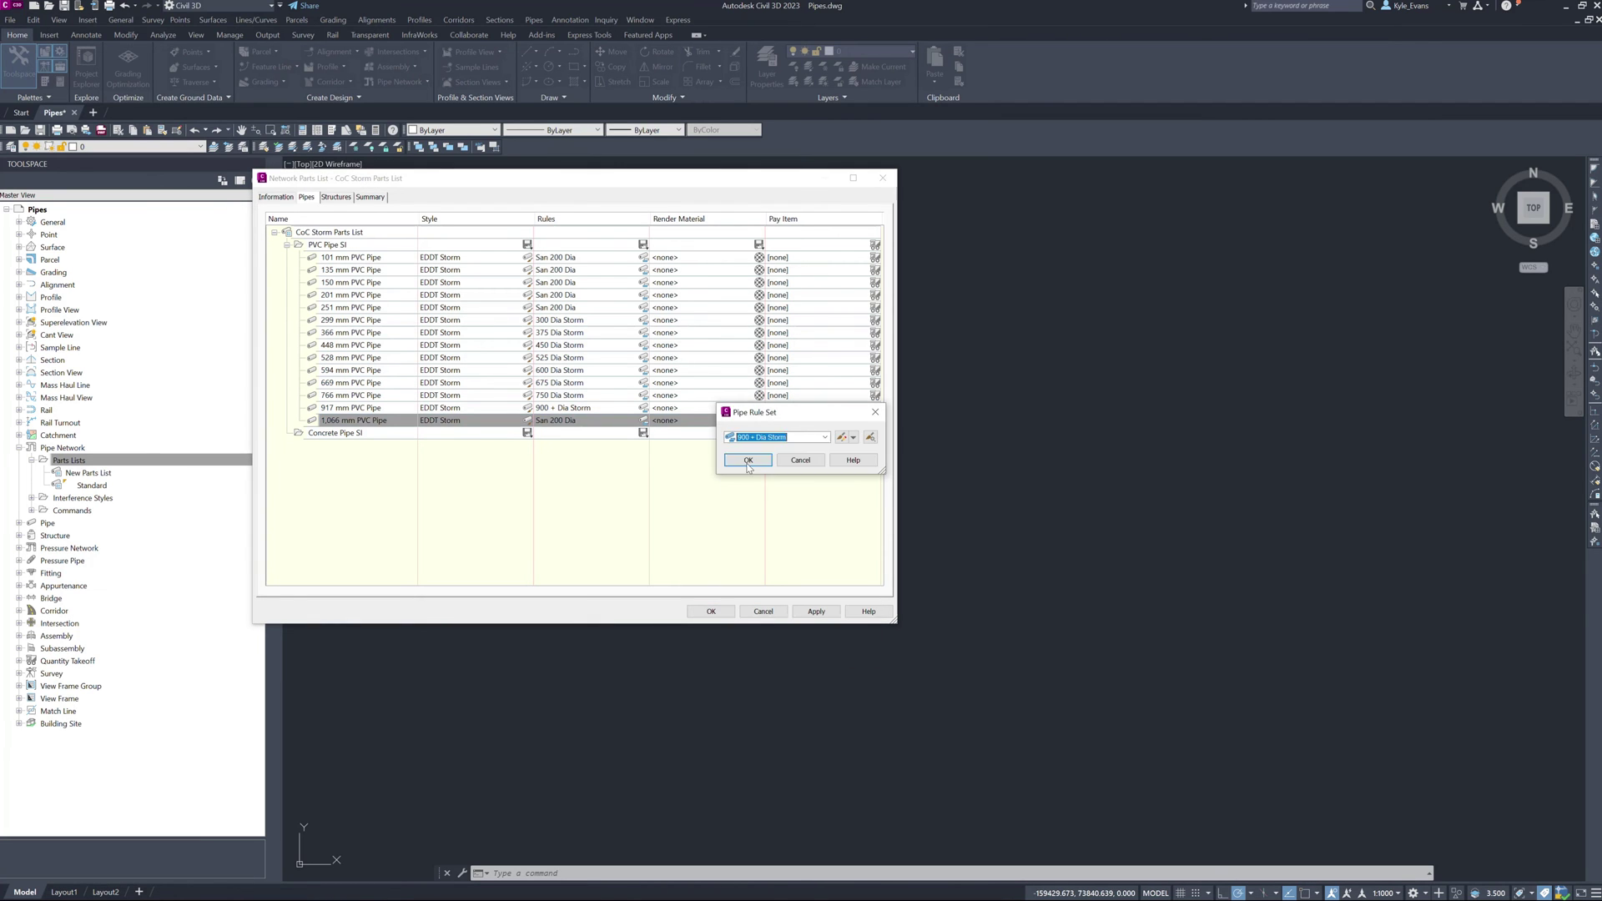
pyautogui.click(747, 459)
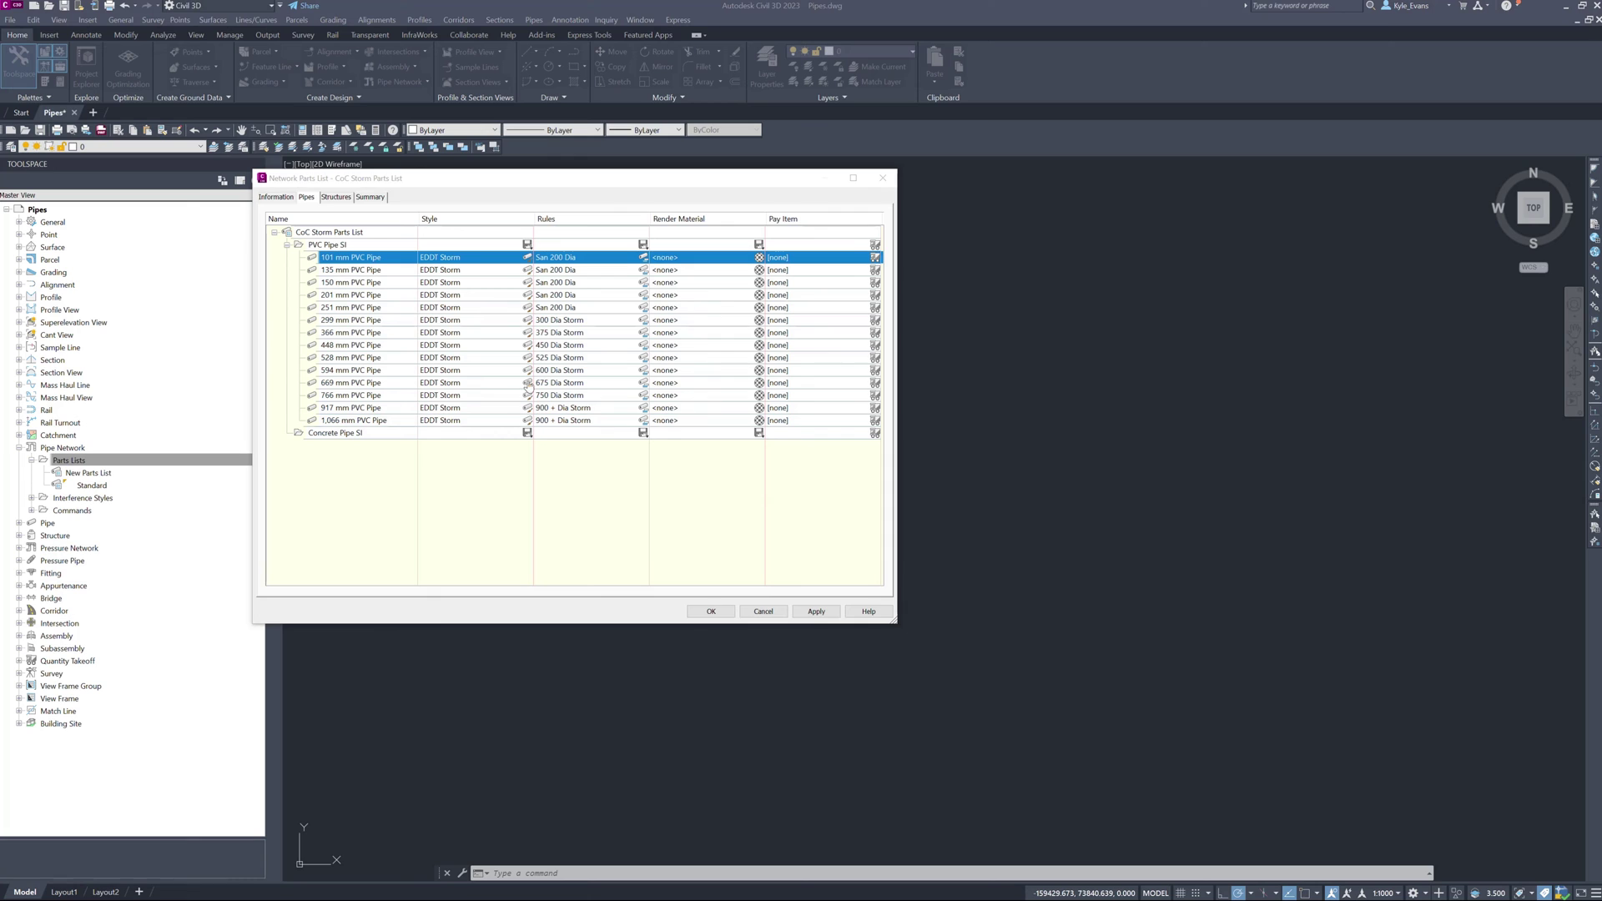
# Delete the 101, 135, 150, 201 and 251 mm PVC pipe sizes, leaving nine sizes from 299 mm.
pyautogui.rightClick(350, 257)
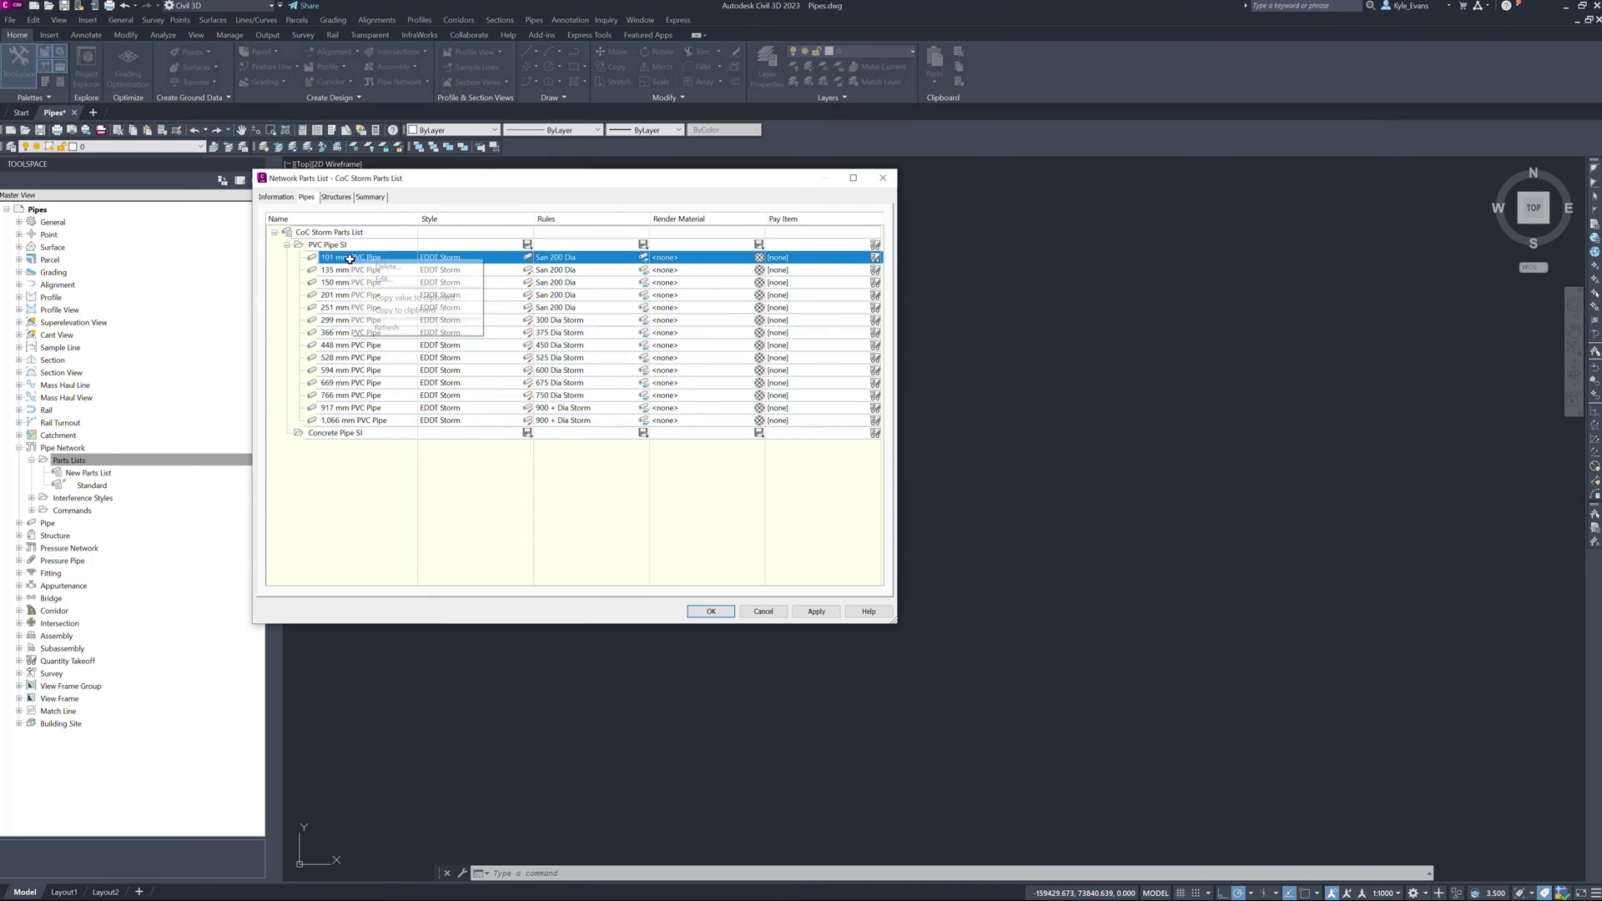
pyautogui.click(398, 269)
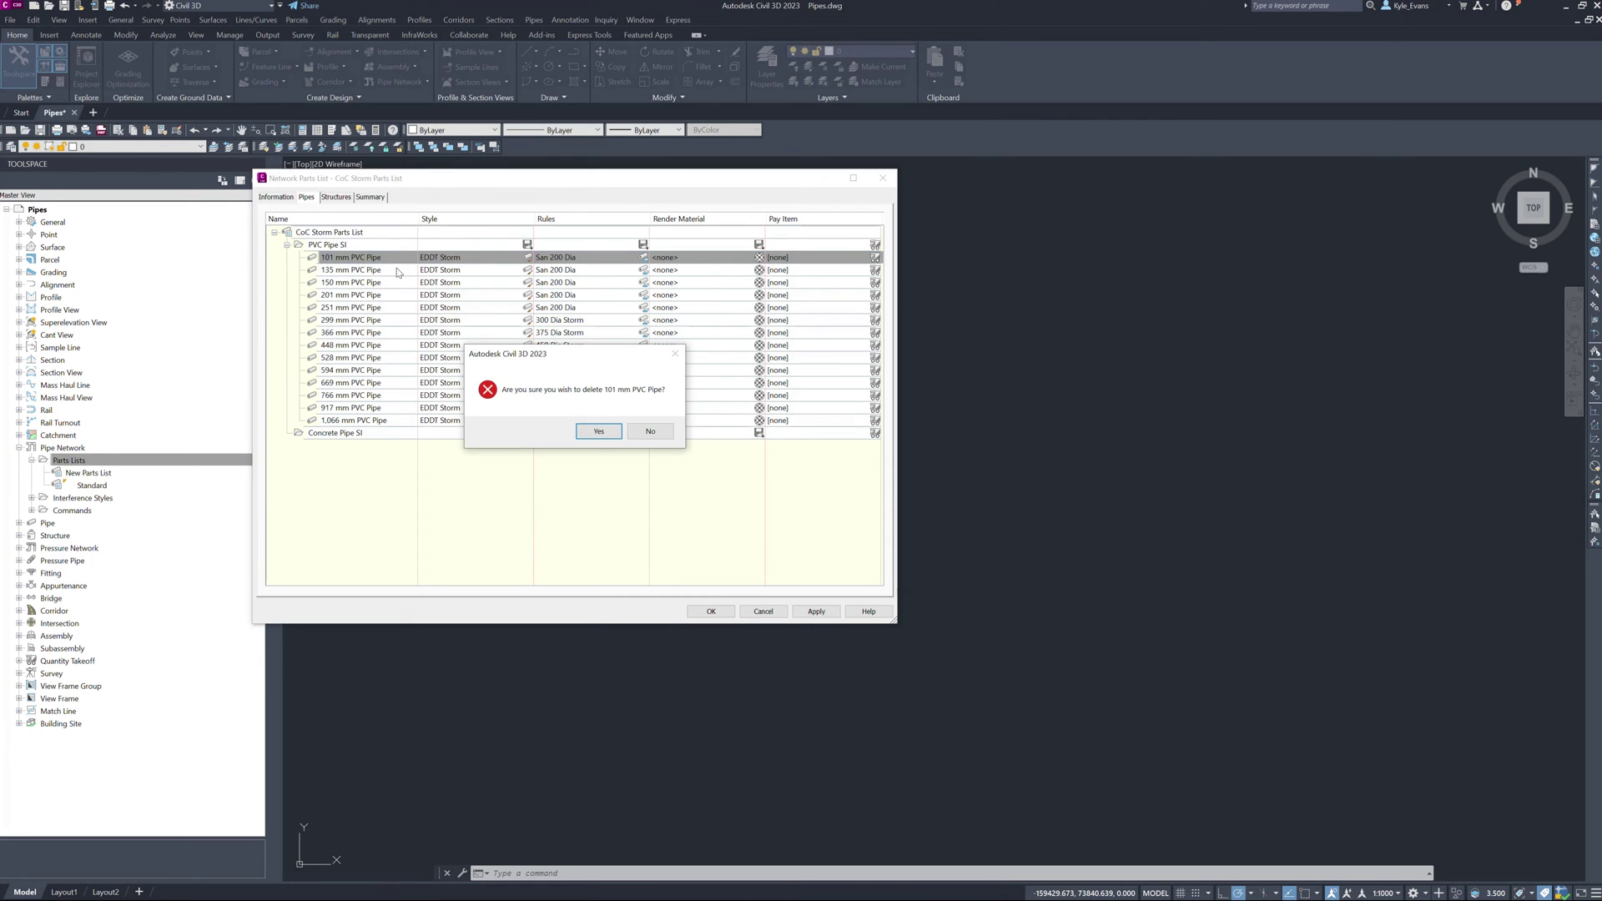
pyautogui.press('Return')
pyautogui.rightClick(349, 258)
pyautogui.click(384, 268)
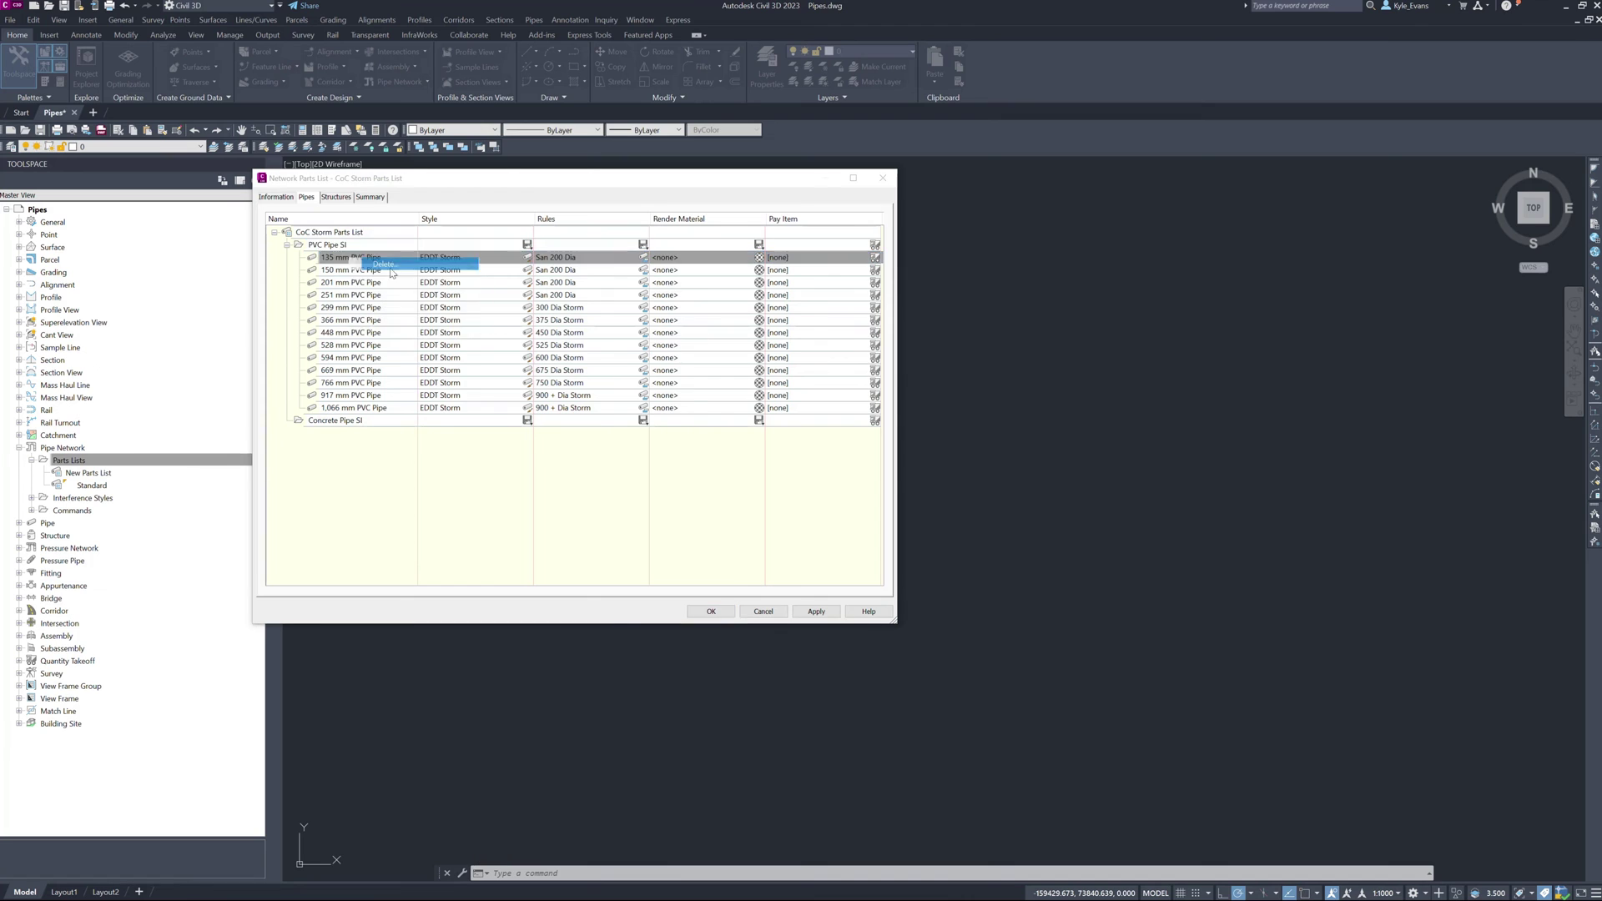
pyautogui.press('Return')
pyautogui.rightClick(360, 258)
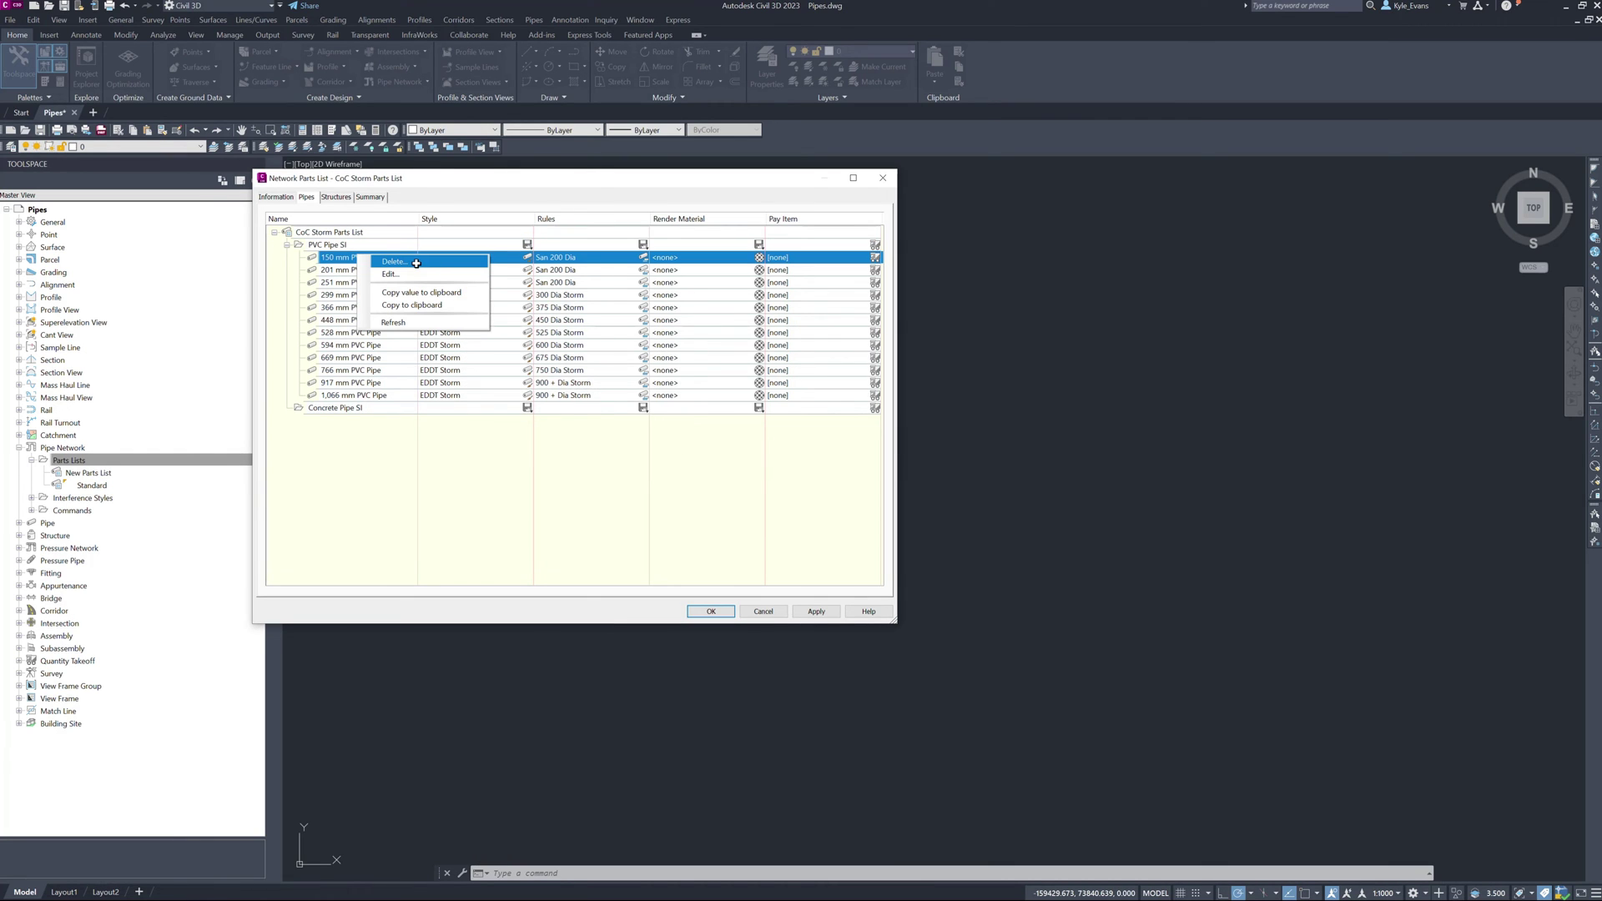
pyautogui.click(415, 262)
pyautogui.press('Return')
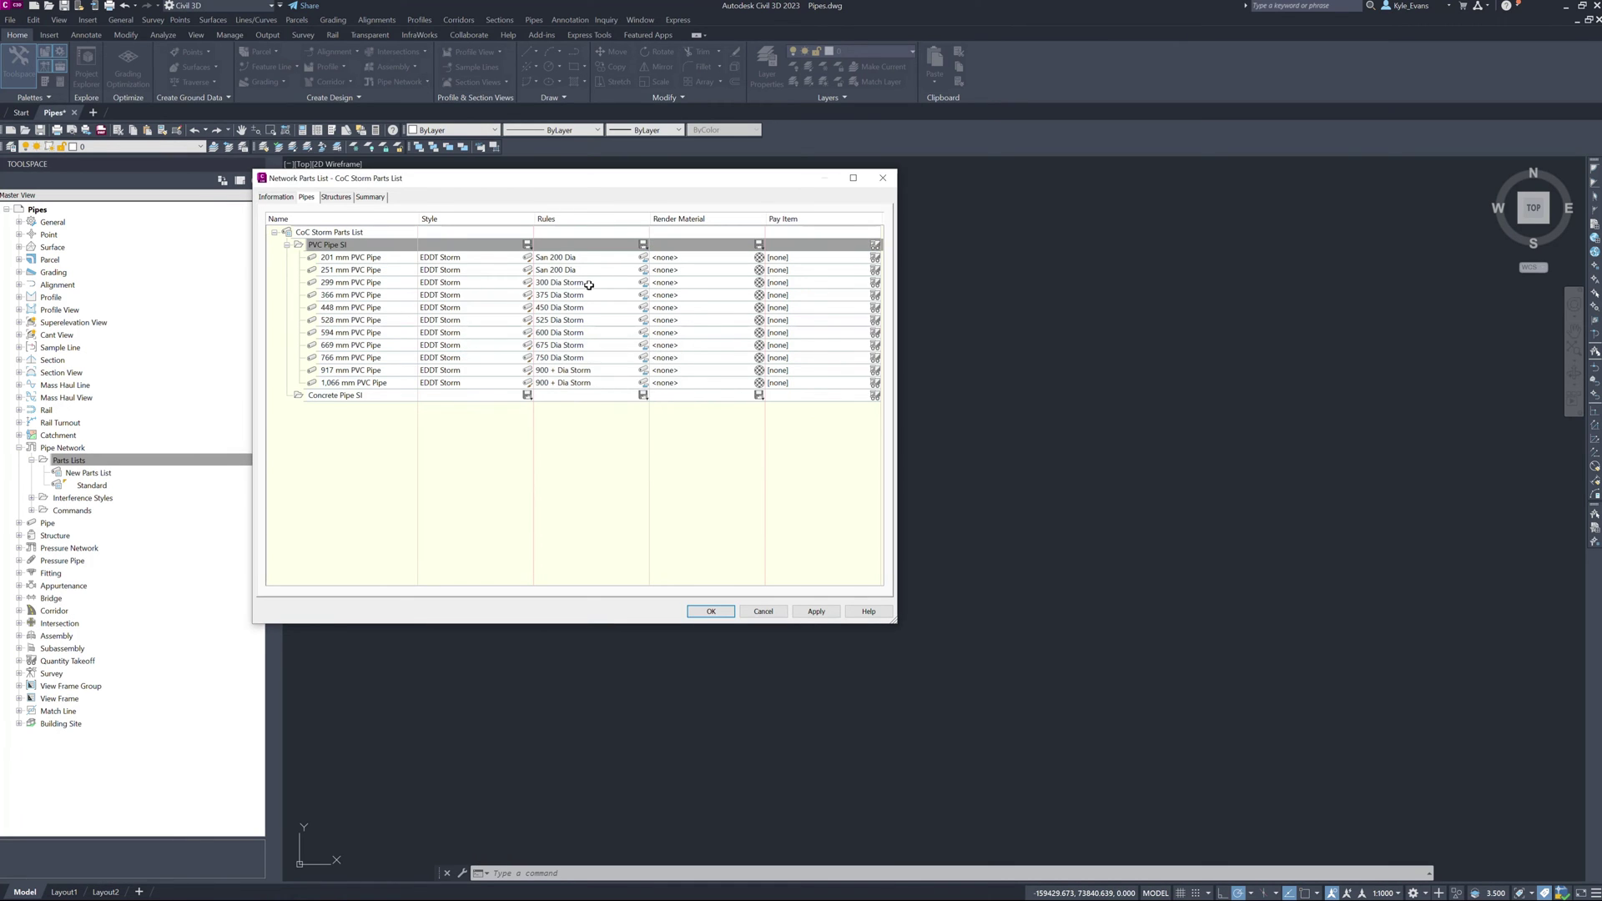
pyautogui.rightClick(368, 259)
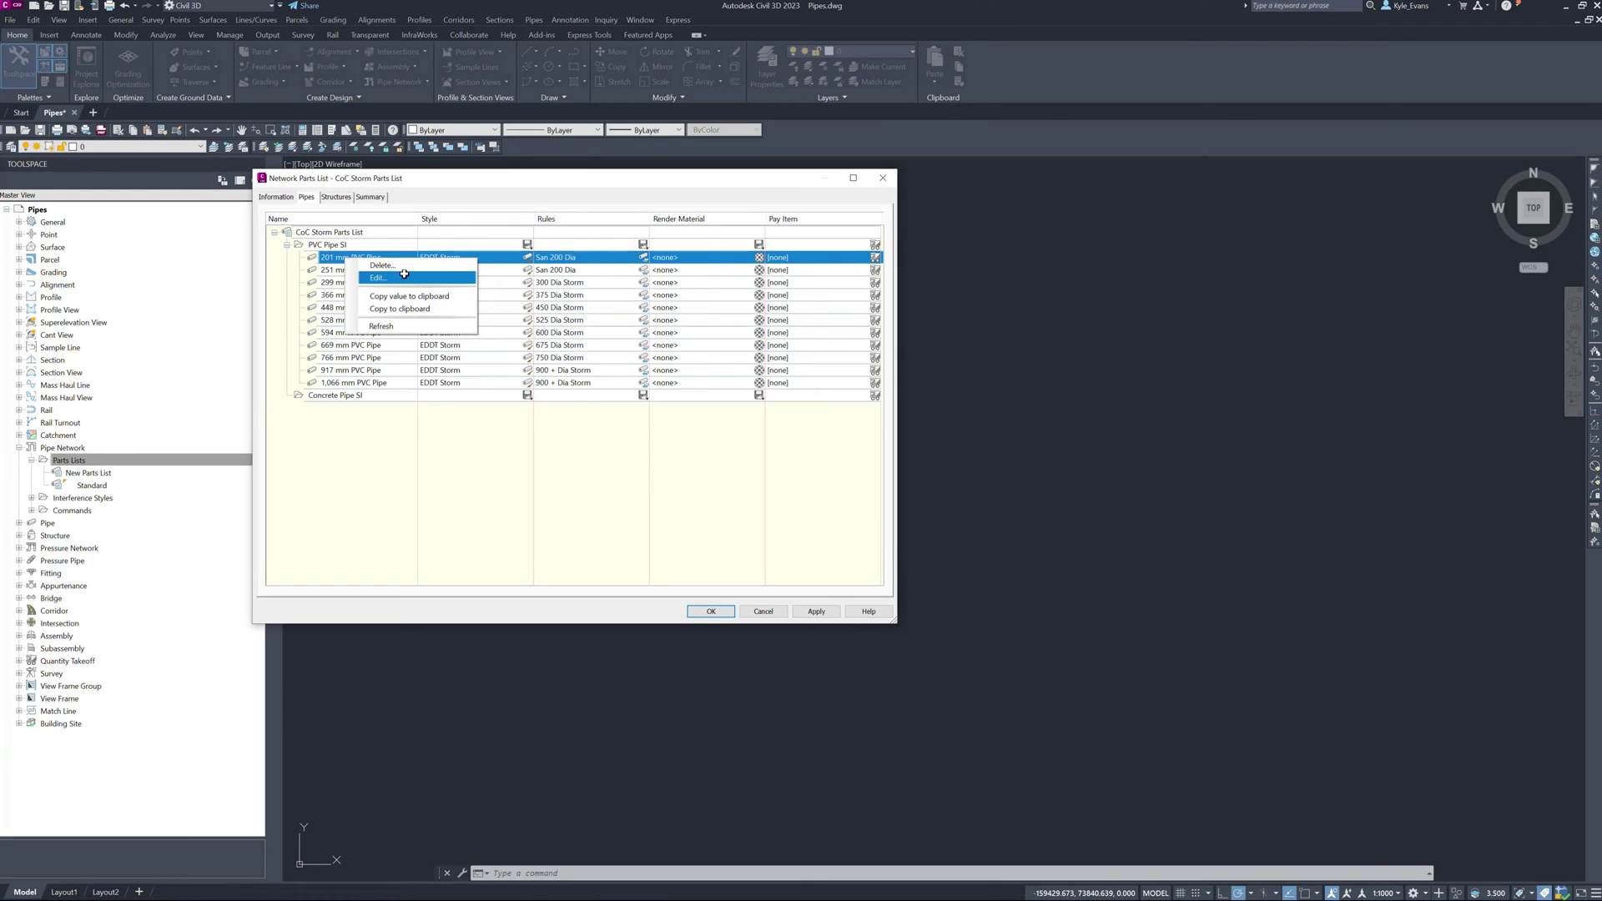
pyautogui.click(402, 266)
pyautogui.press('Return')
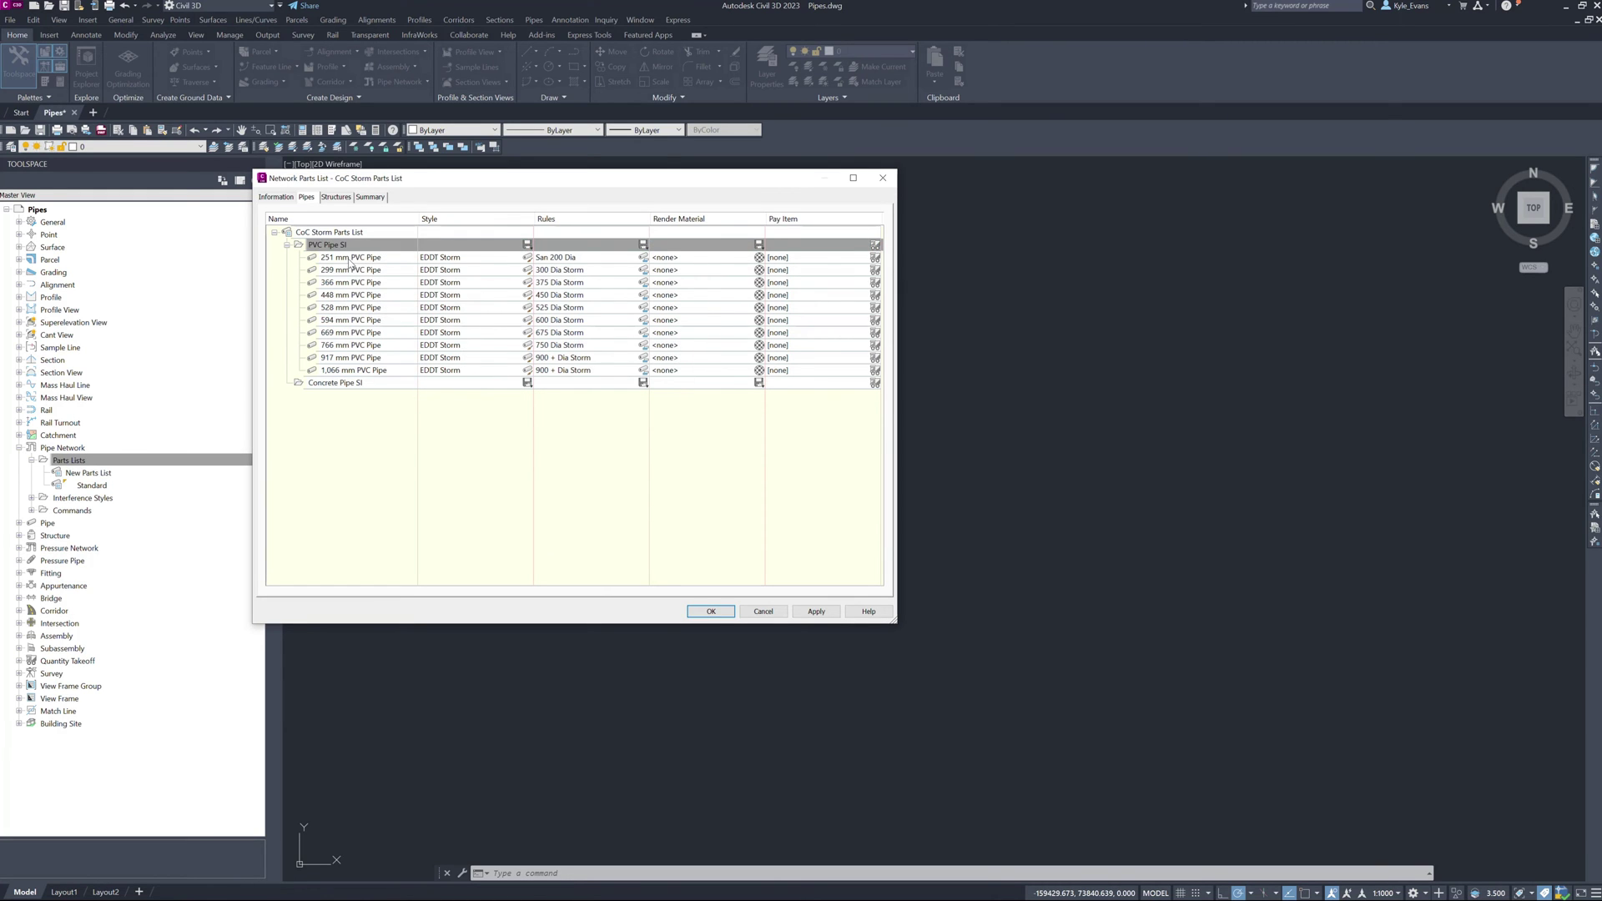
pyautogui.rightClick(350, 262)
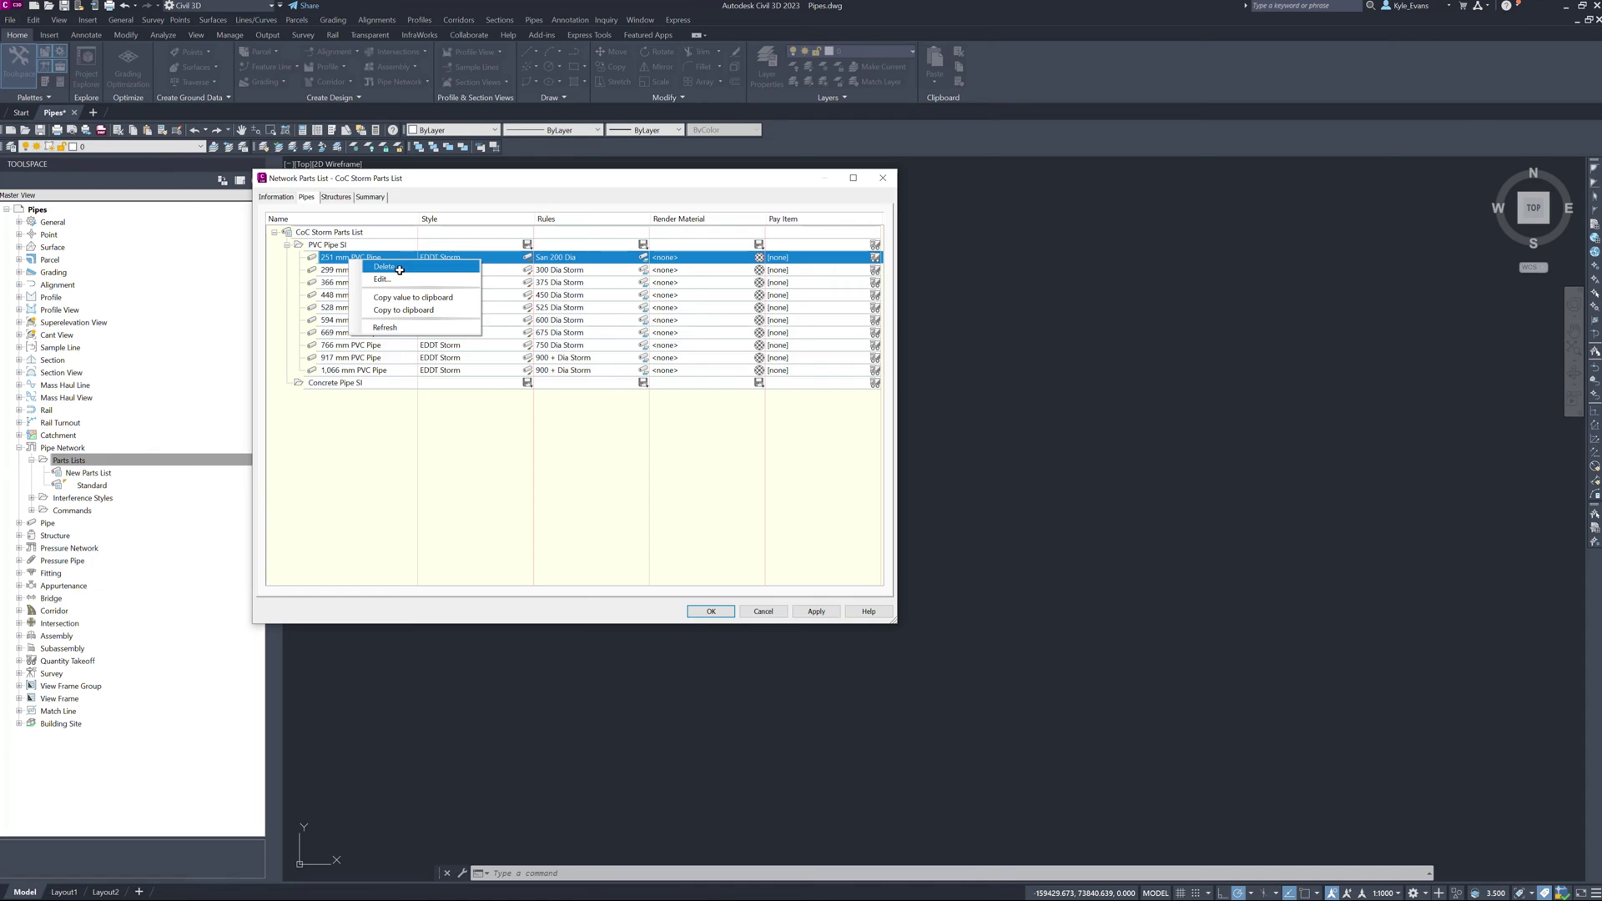
pyautogui.click(400, 268)
pyautogui.press('Return')
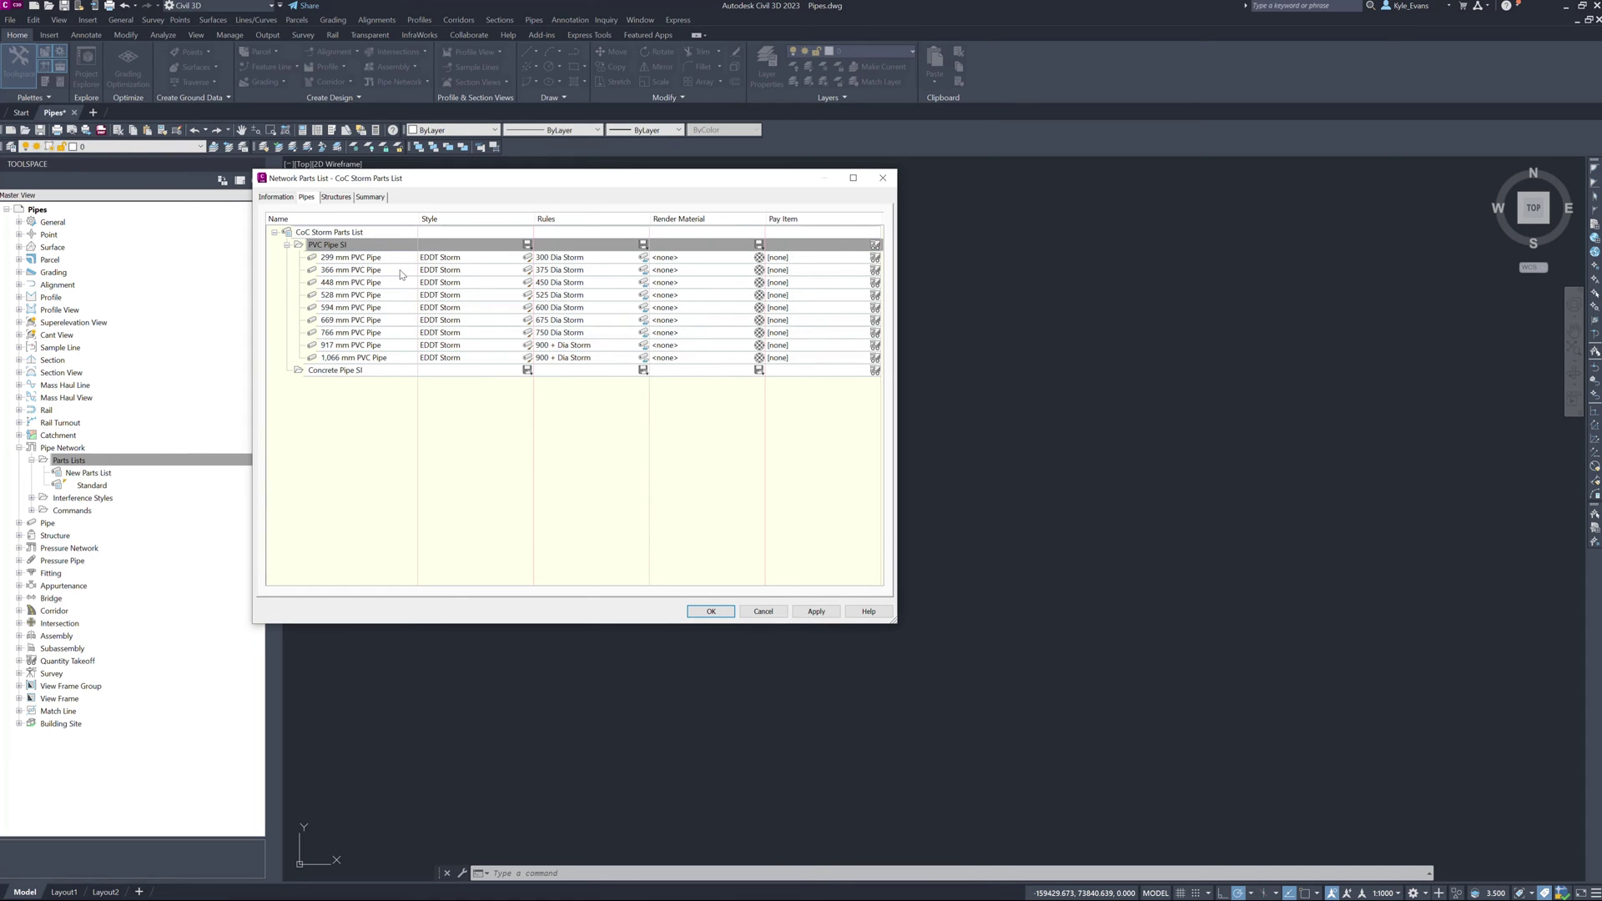
# Add a 251.46 inner-diameter PVC pipe size with PVC material and Manning coefficient 0.011.
pyautogui.click(342, 245)
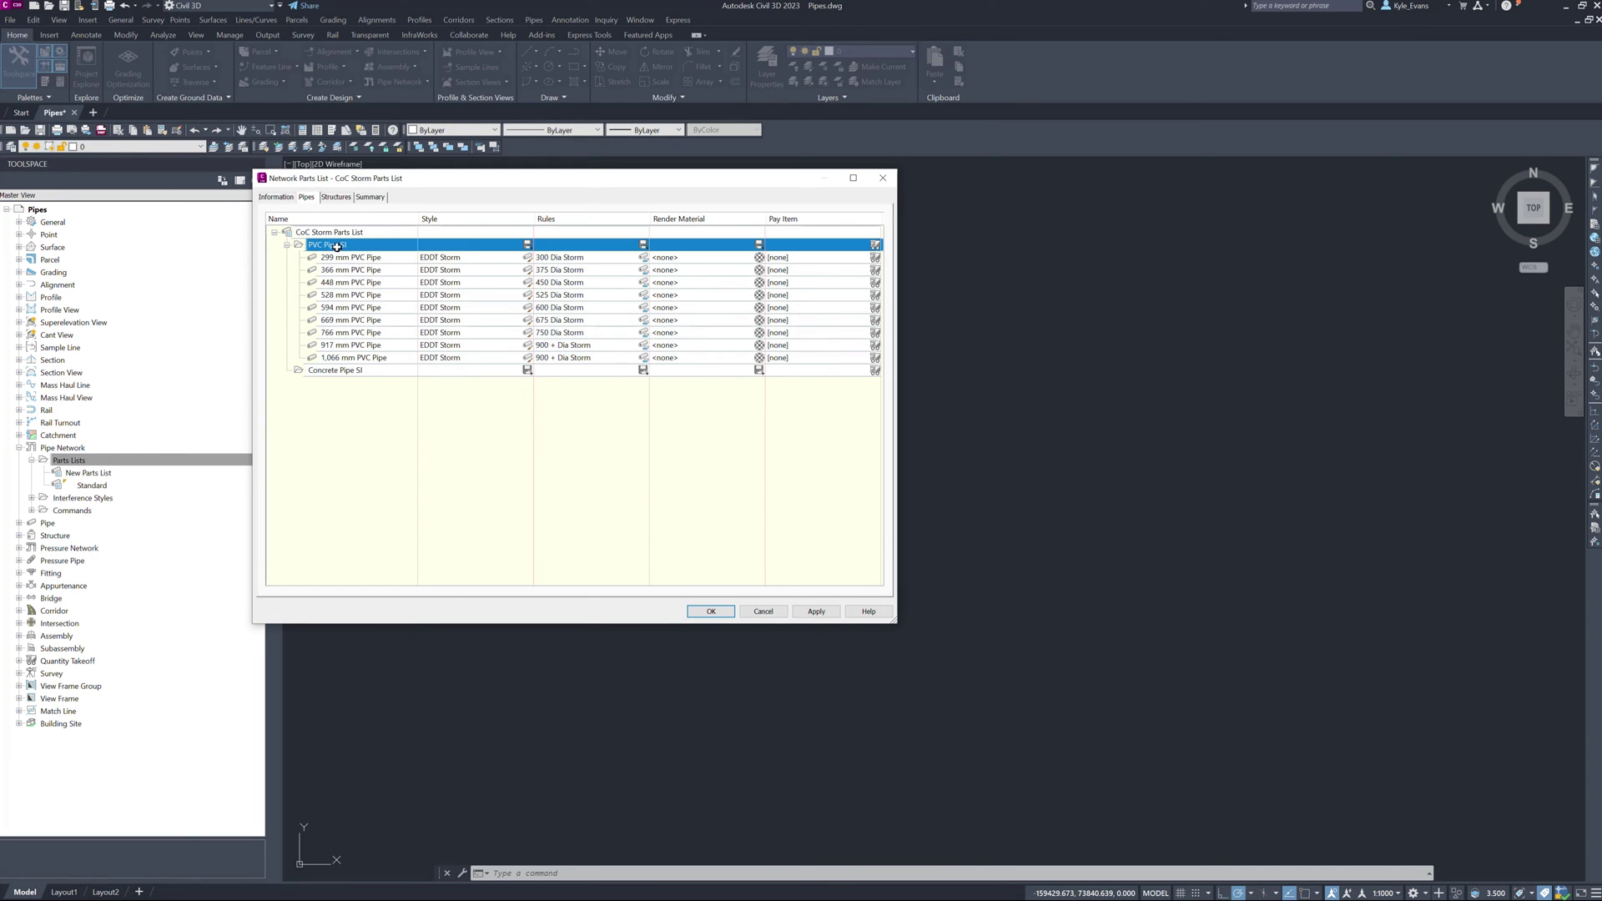
pyautogui.rightClick(342, 246)
pyautogui.click(372, 250)
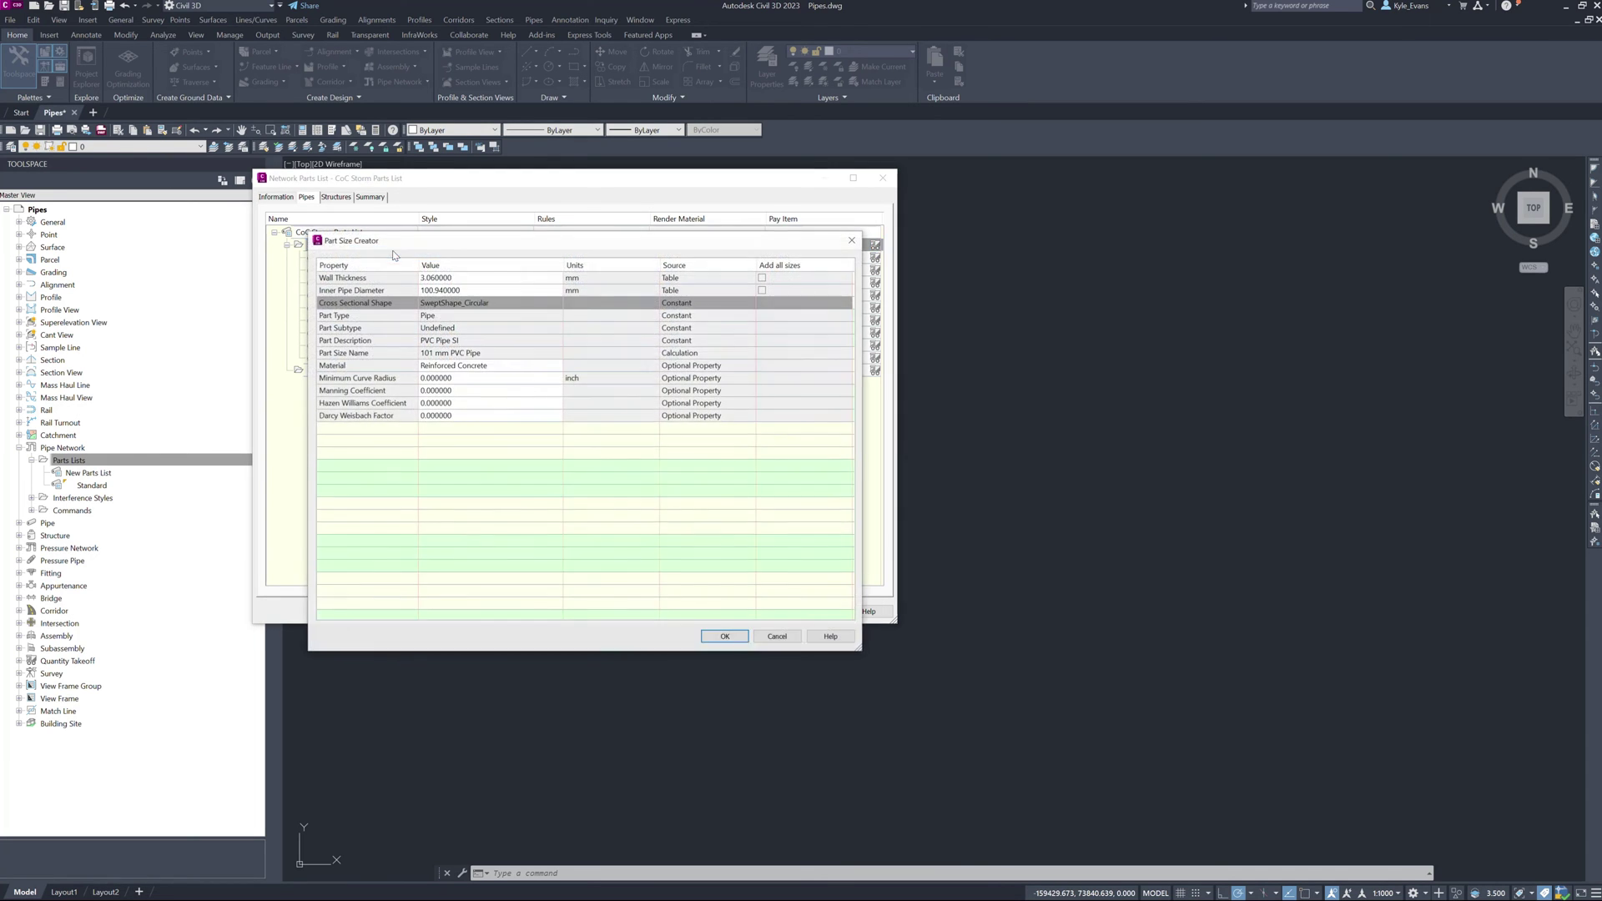
pyautogui.click(479, 289)
pyautogui.click(441, 345)
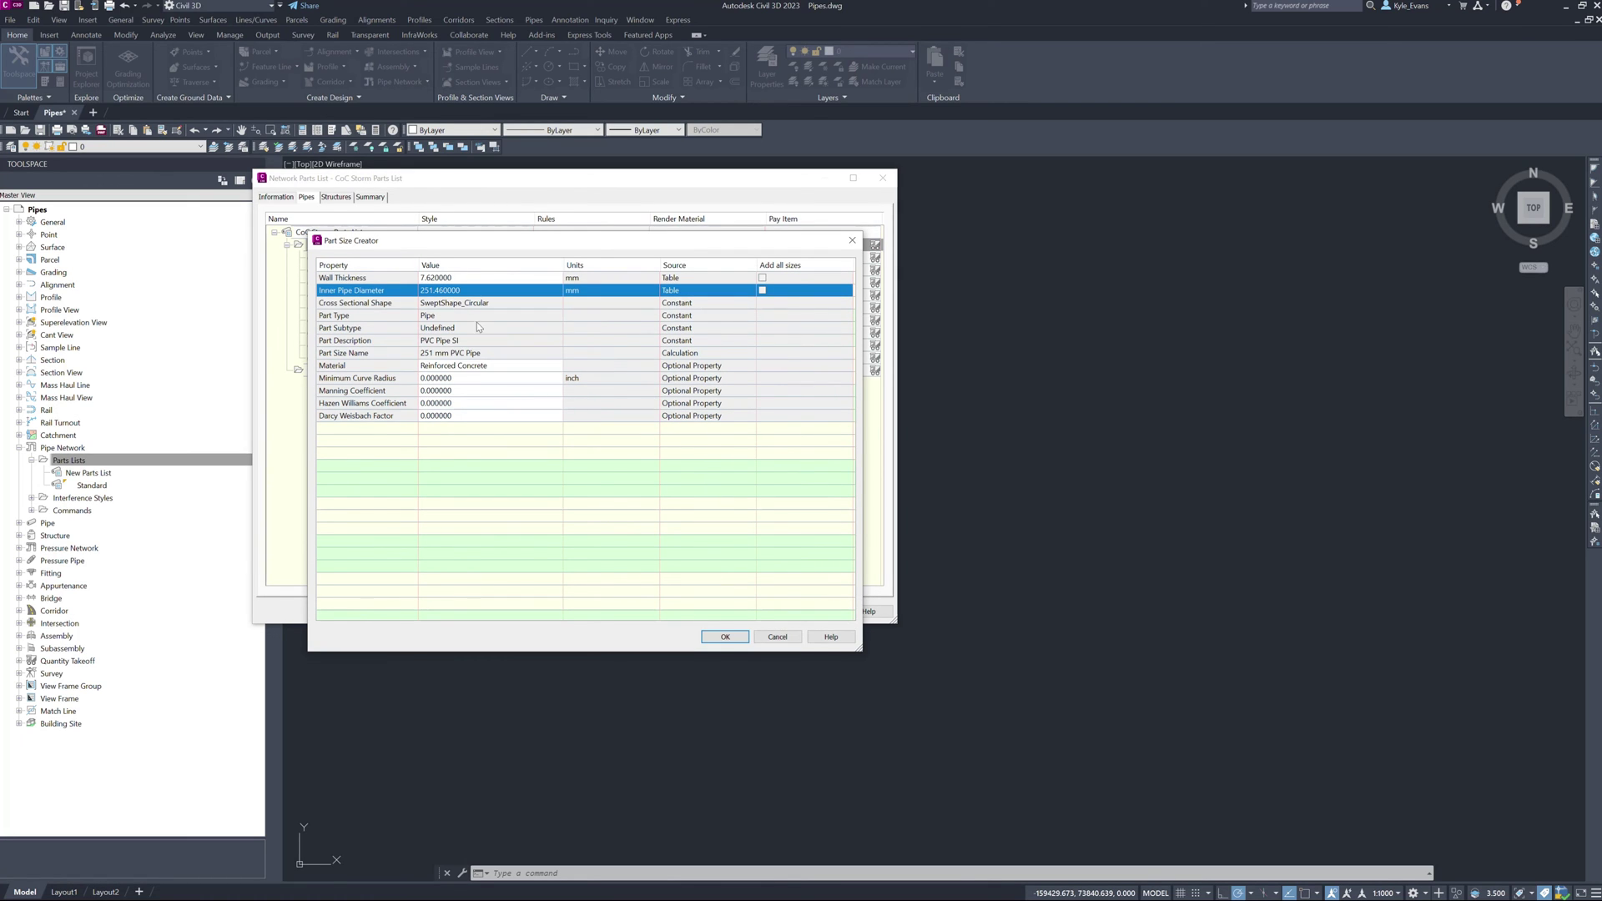
pyautogui.click(496, 368)
pyautogui.click(507, 368)
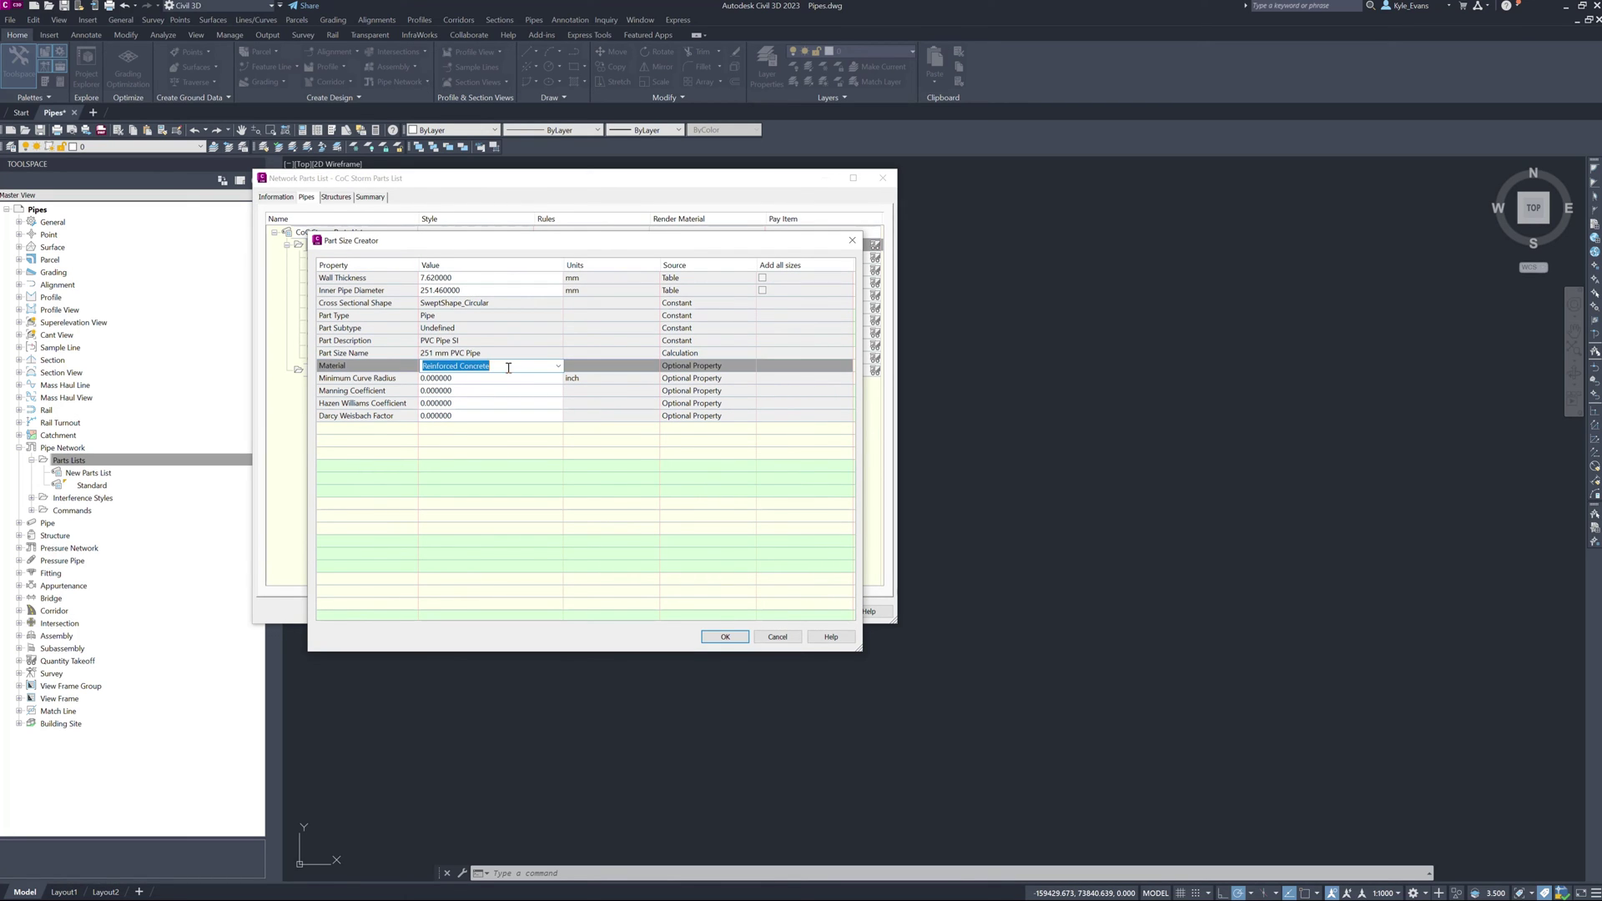
pyautogui.click(557, 366)
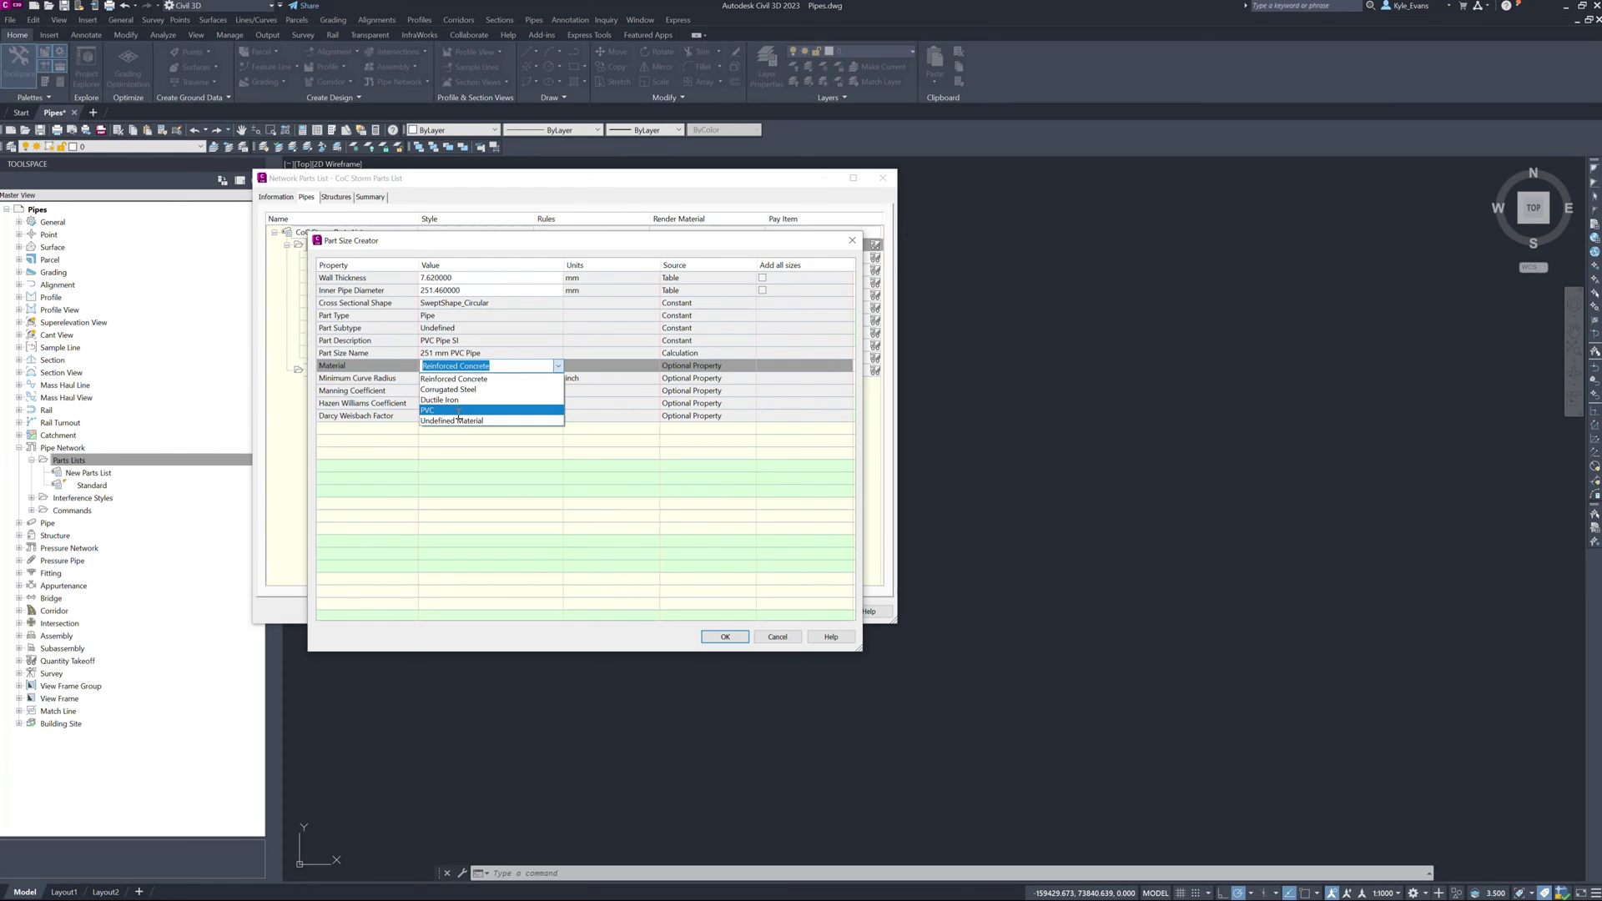
pyautogui.click(456, 409)
pyautogui.click(456, 379)
pyautogui.click(465, 392)
pyautogui.click(470, 390)
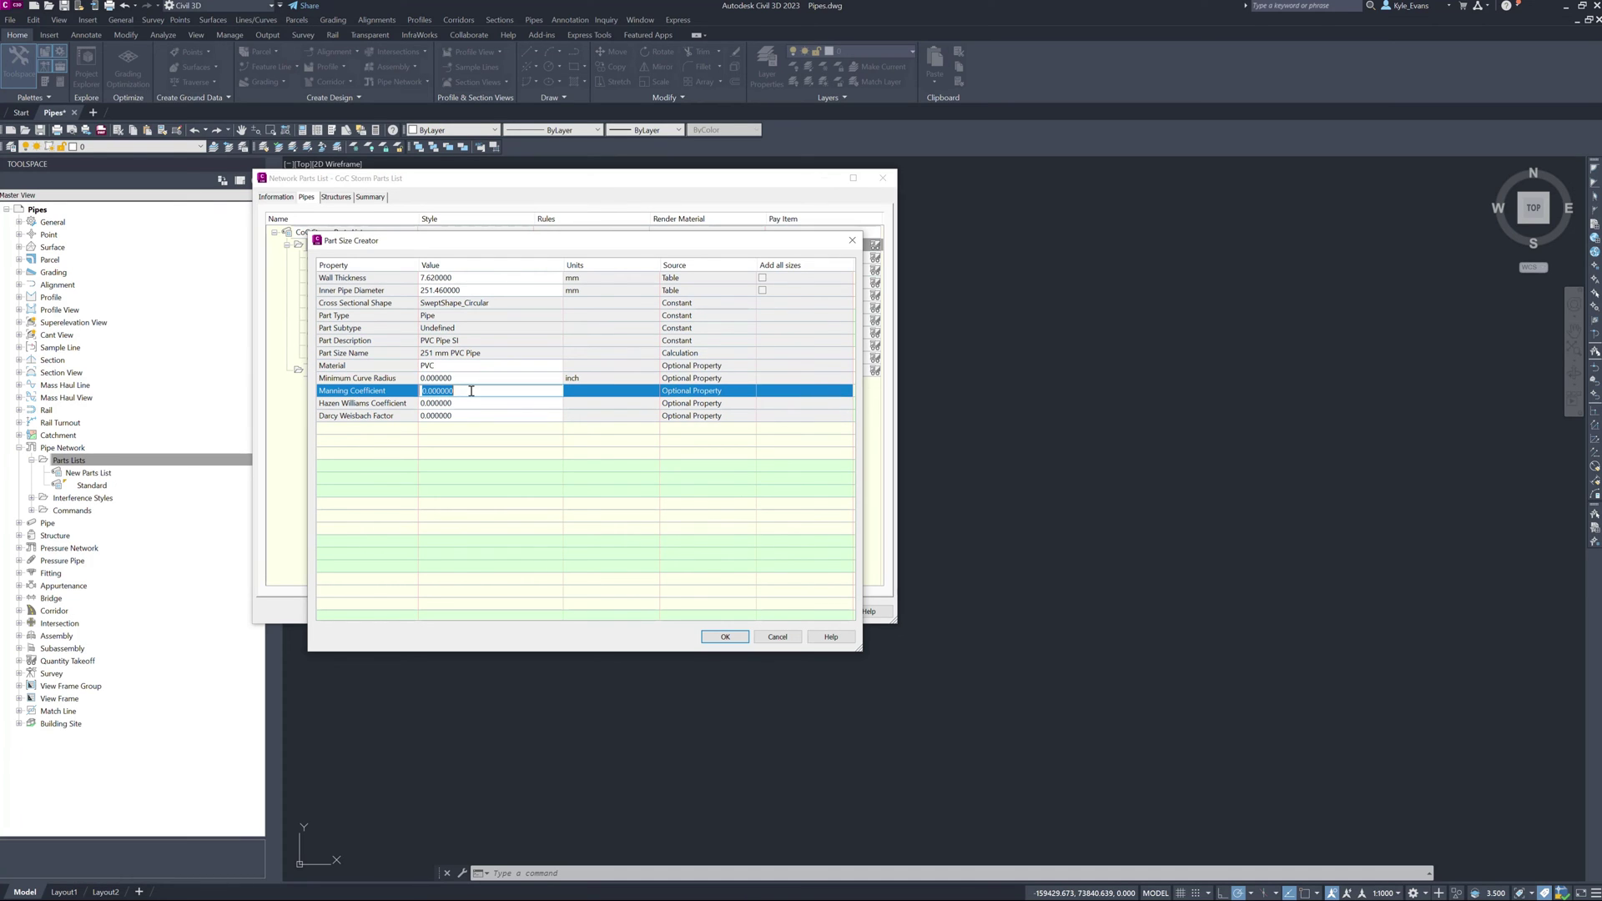
pyautogui.write('.011')
pyautogui.press('Return')
pyautogui.click(725, 636)
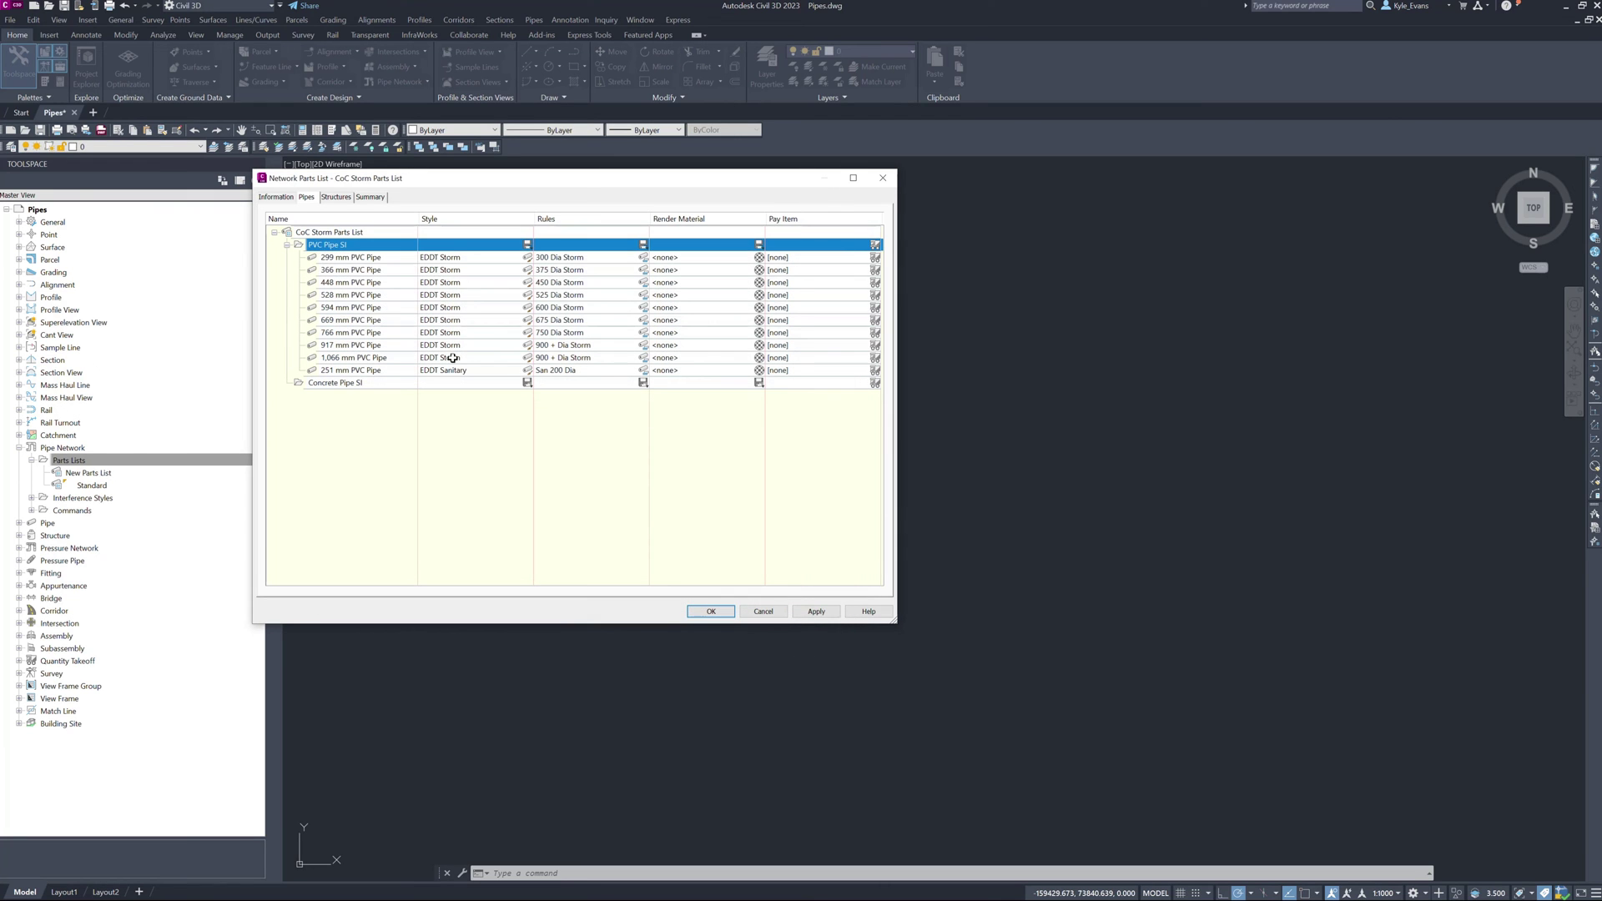
# Add a 299.36 inner-diameter PVC pipe size with PVC material and Manning coefficient 0.01.
pyautogui.rightClick(342, 242)
pyautogui.click(388, 248)
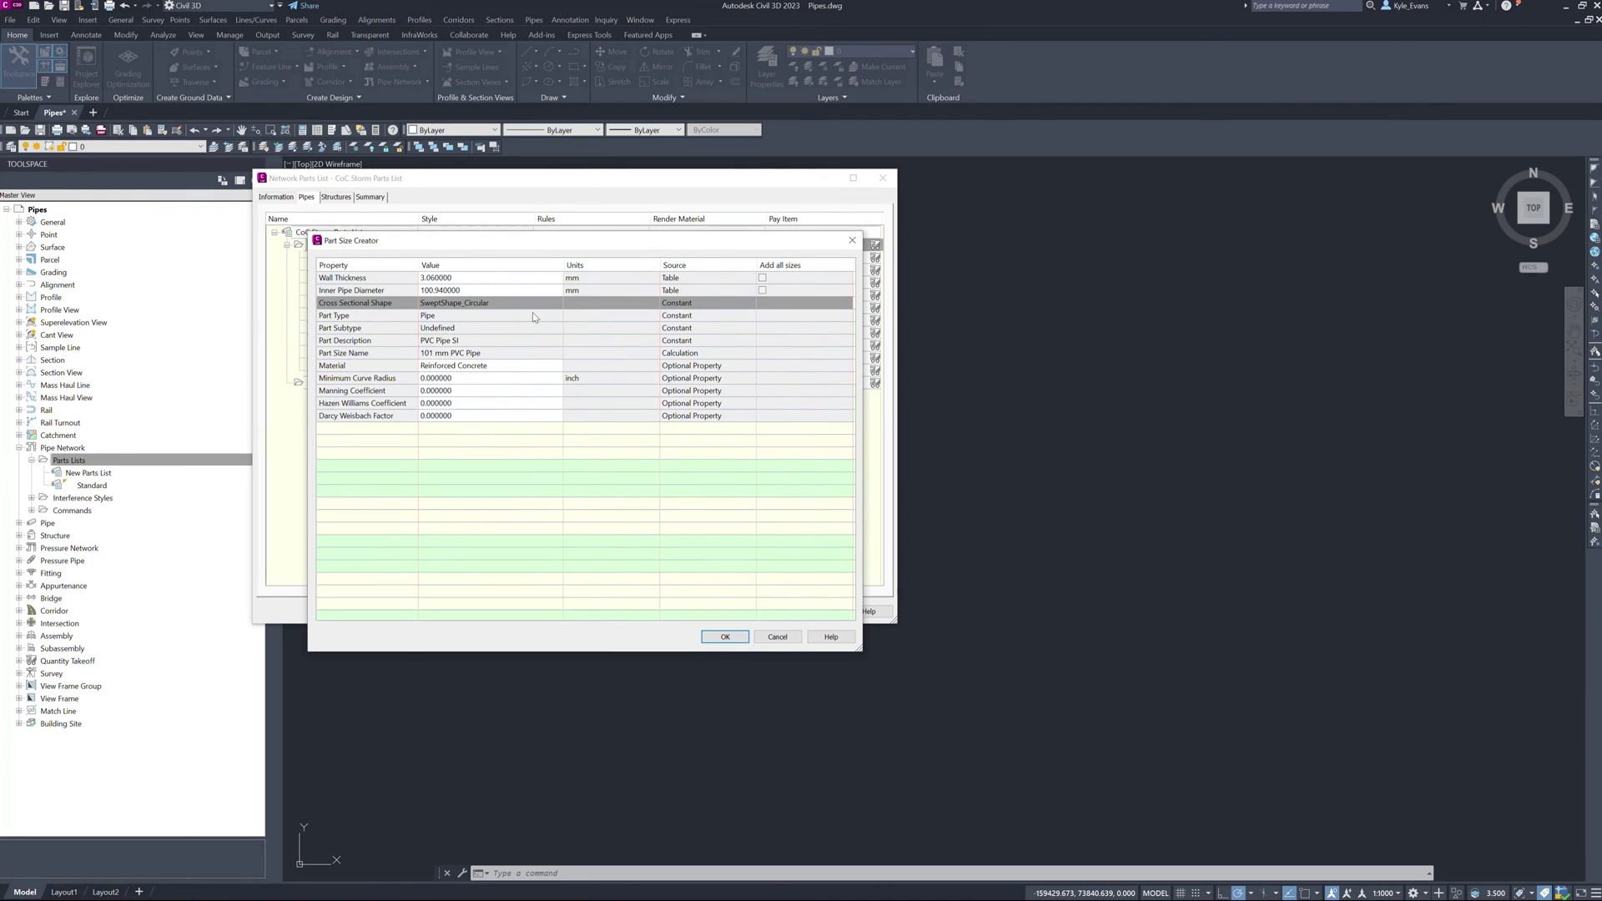
pyautogui.click(515, 365)
pyautogui.click(528, 292)
pyautogui.click(556, 291)
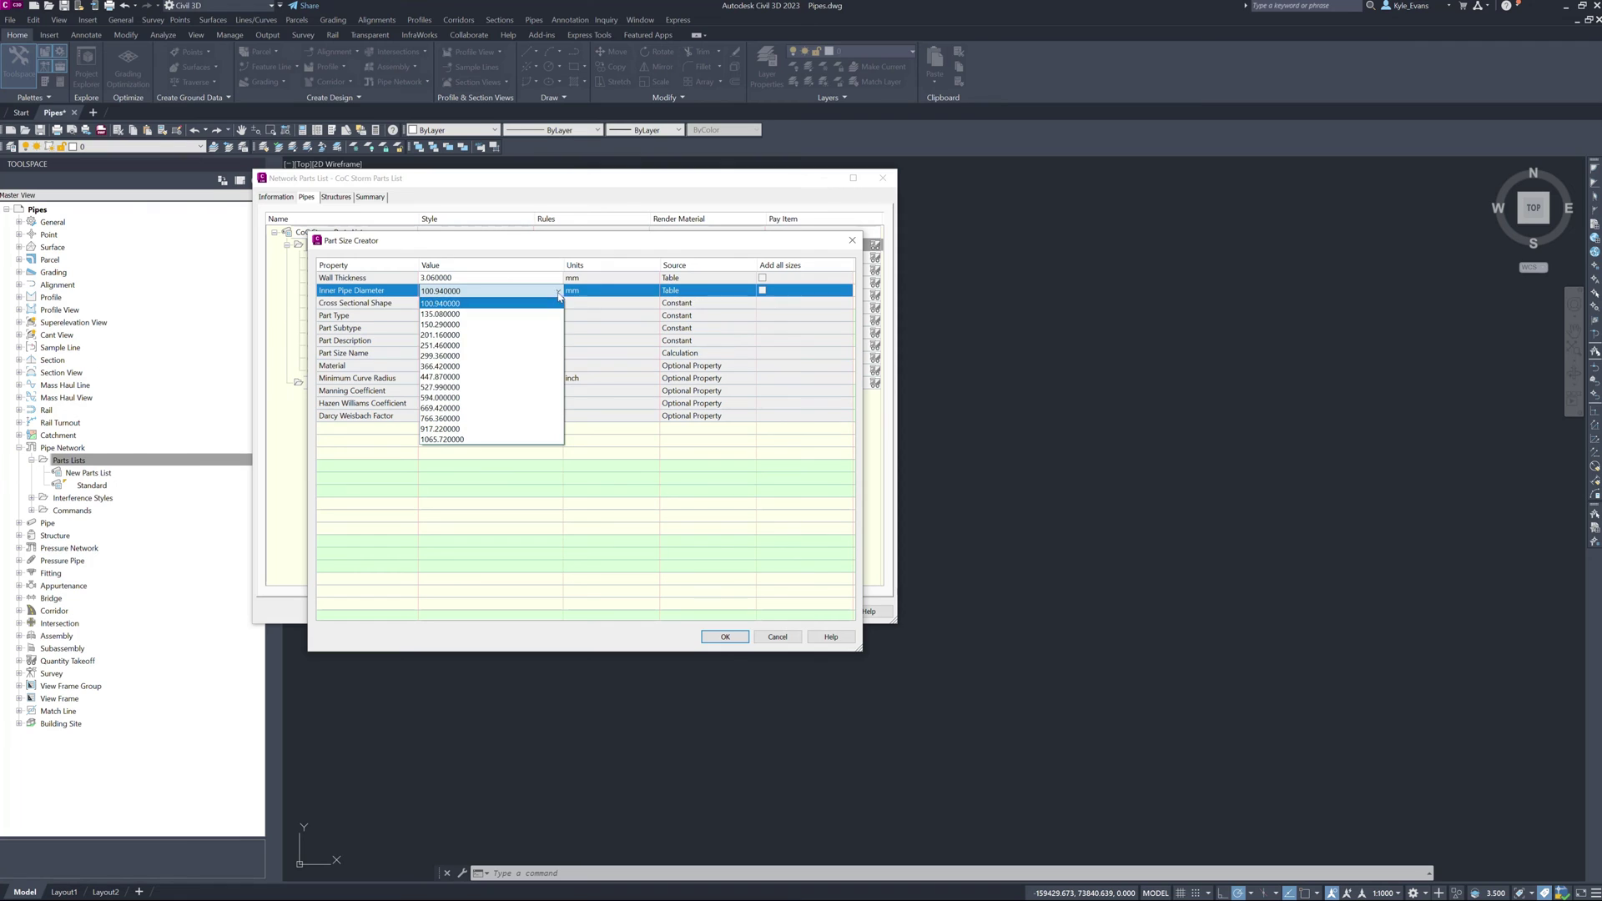
pyautogui.click(486, 356)
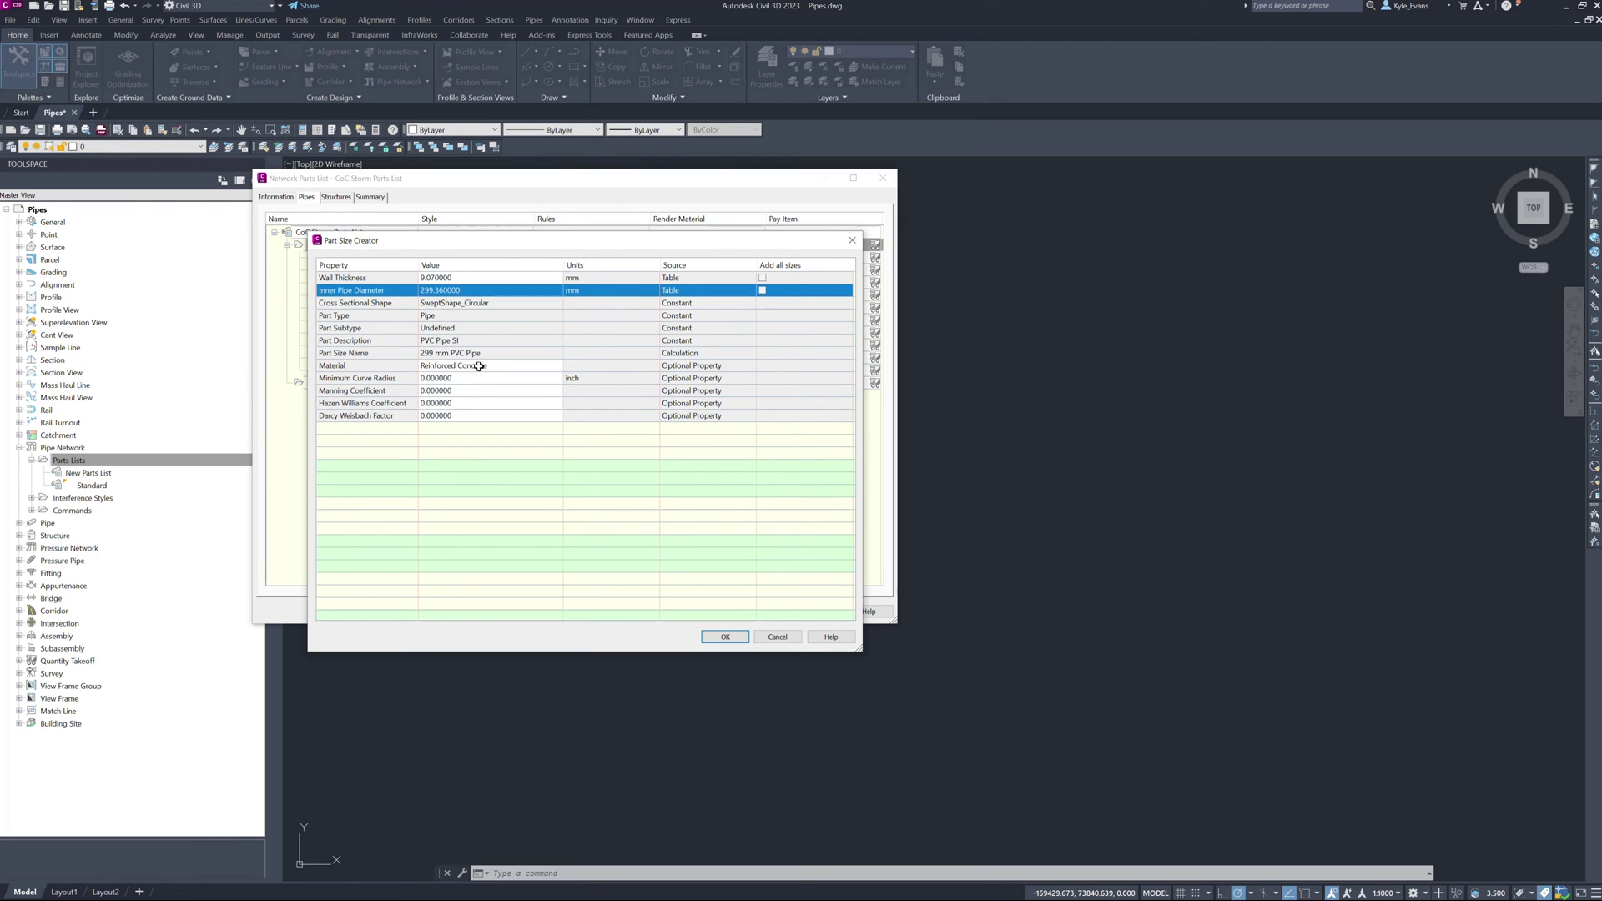
pyautogui.click(497, 367)
pyautogui.click(499, 368)
pyautogui.click(559, 366)
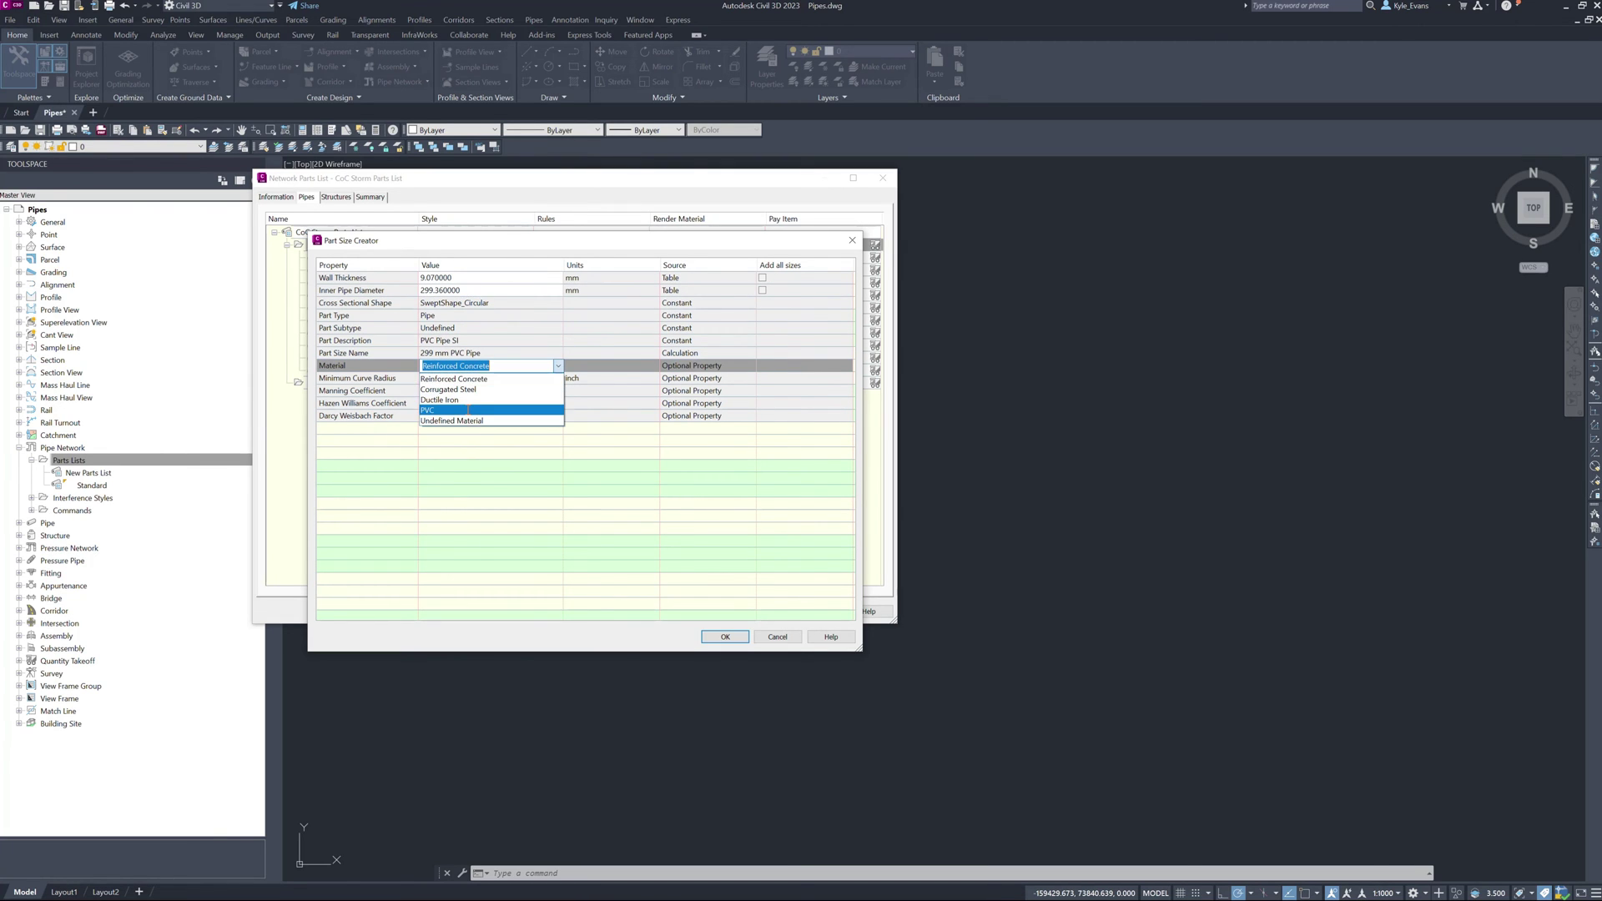
pyautogui.click(460, 410)
pyautogui.click(492, 390)
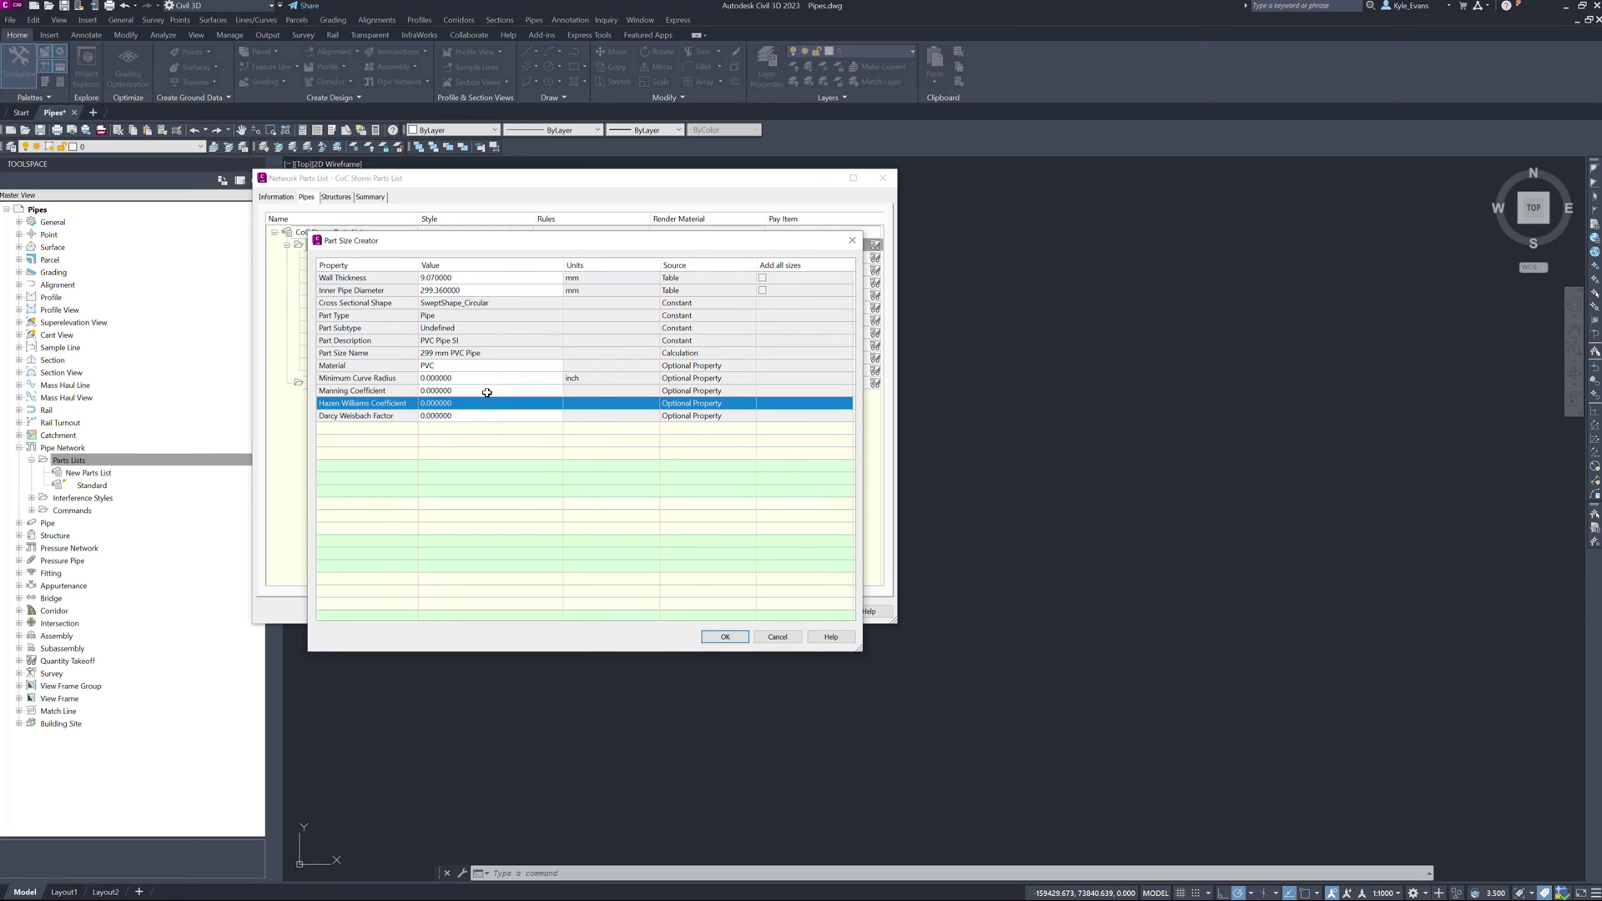
pyautogui.click(484, 391)
pyautogui.write('.01')
pyautogui.press('Return')
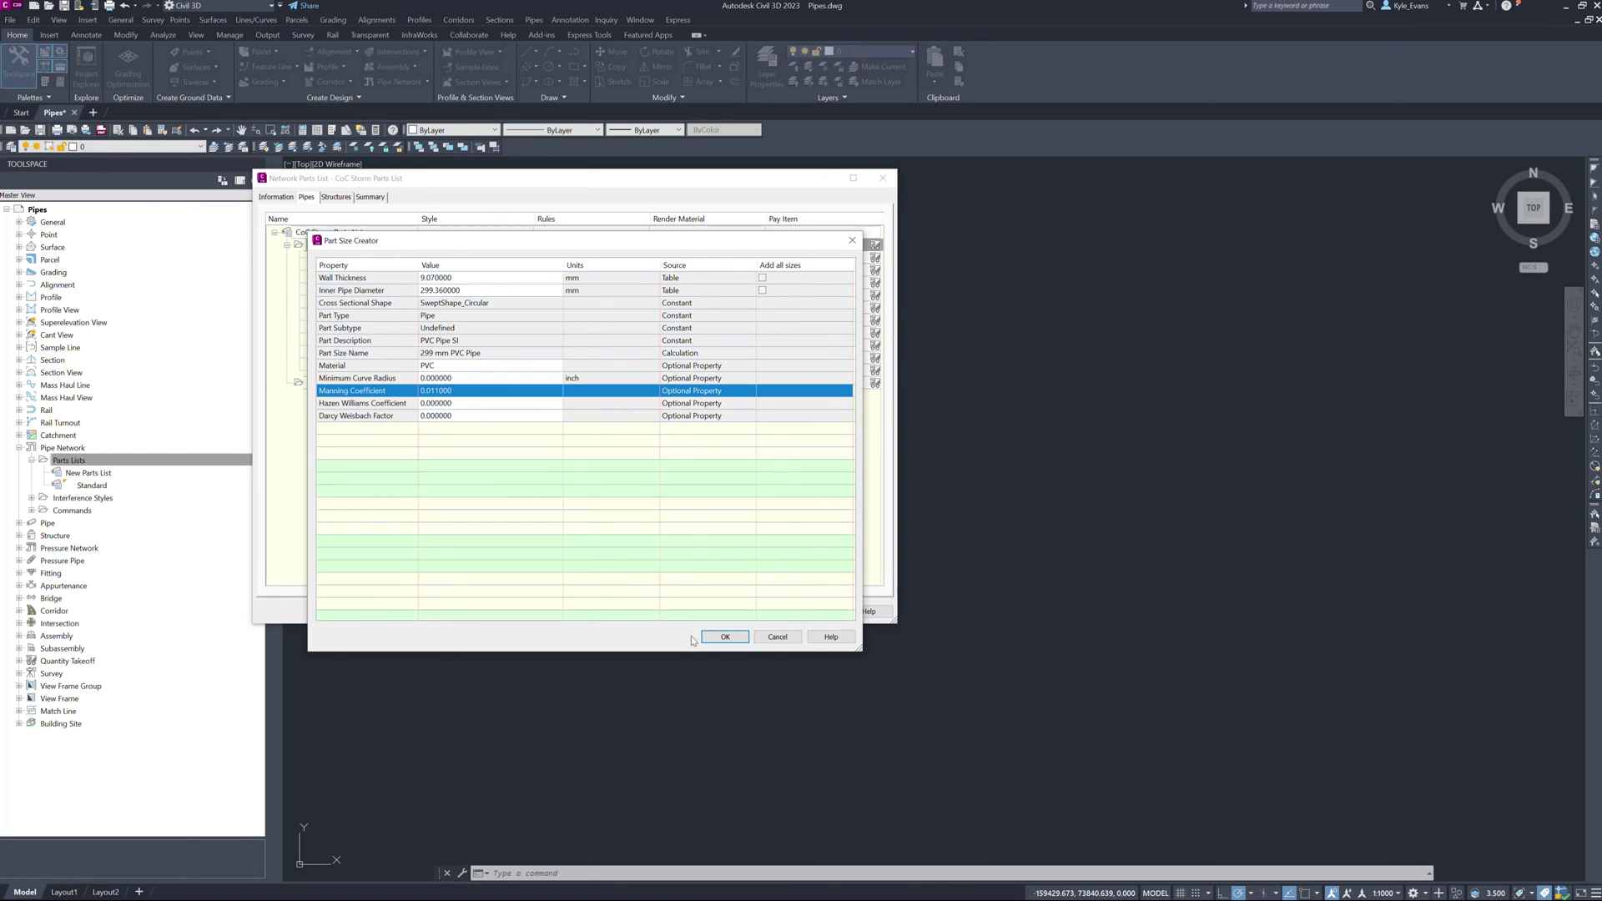
pyautogui.press('Return')
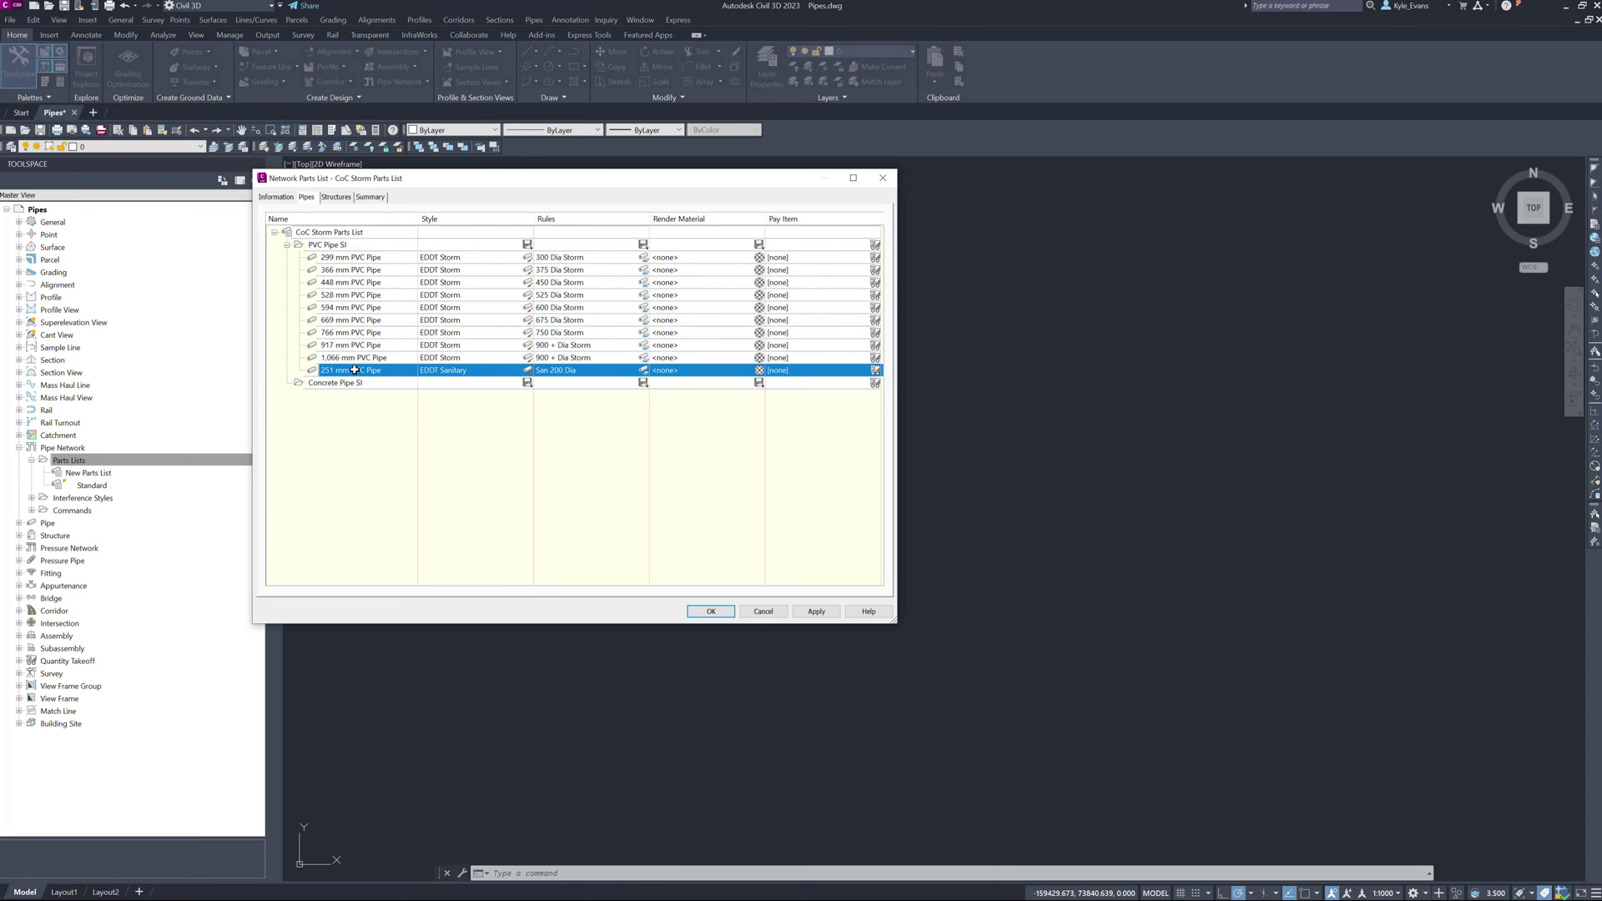
# Give the 251 mm PVC pipe the EDDT Storm style.
pyautogui.click(568, 257)
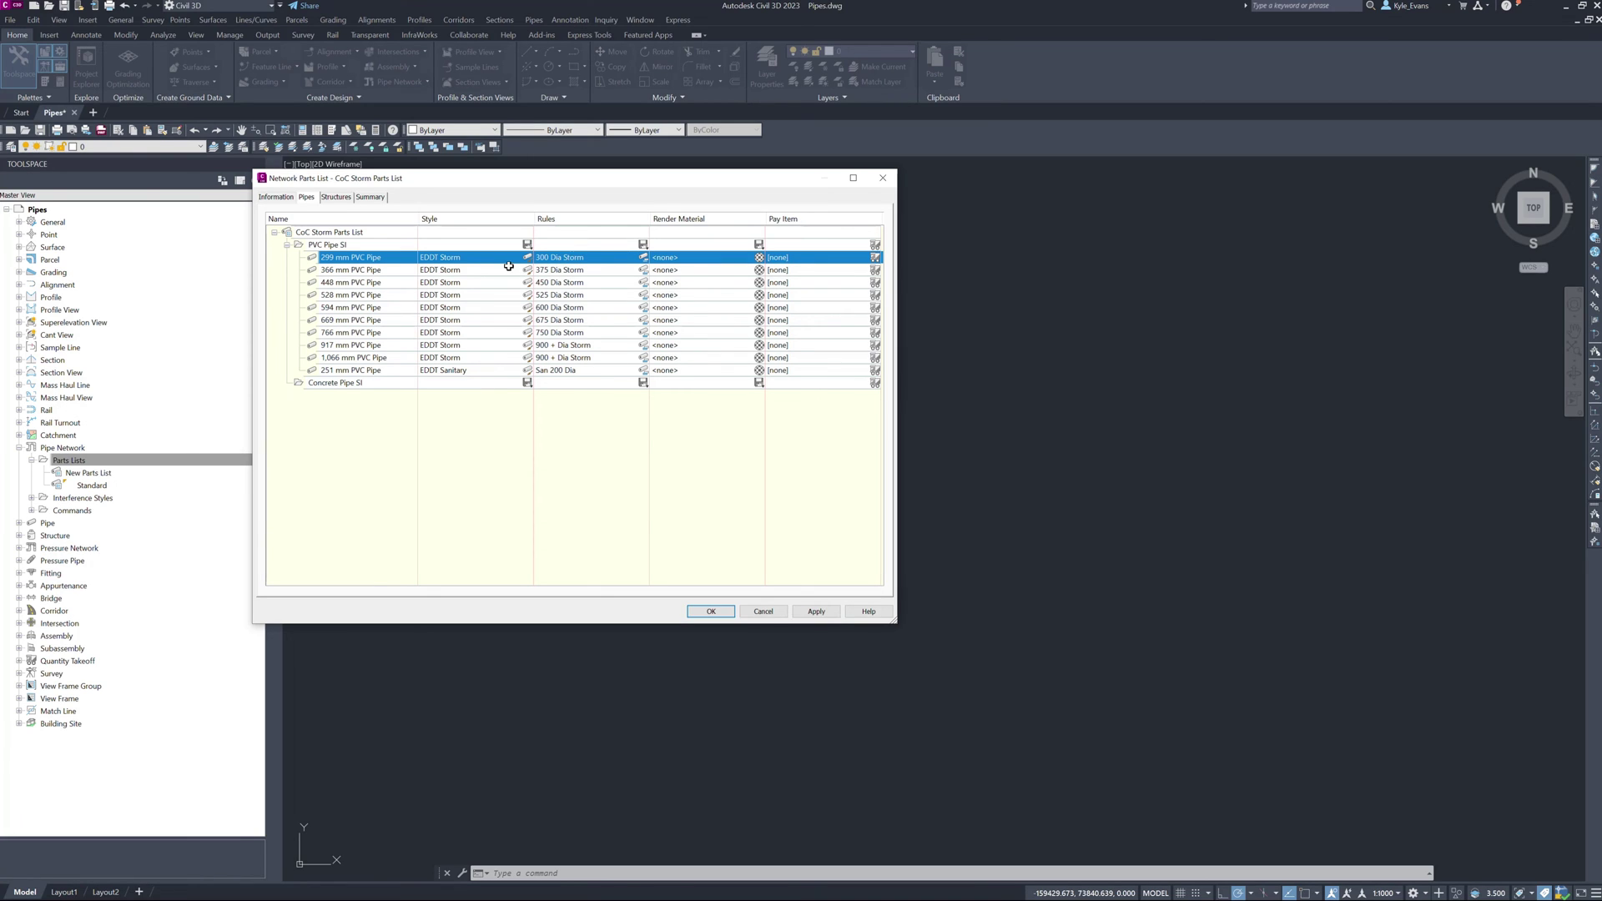
pyautogui.click(495, 370)
pyautogui.click(527, 370)
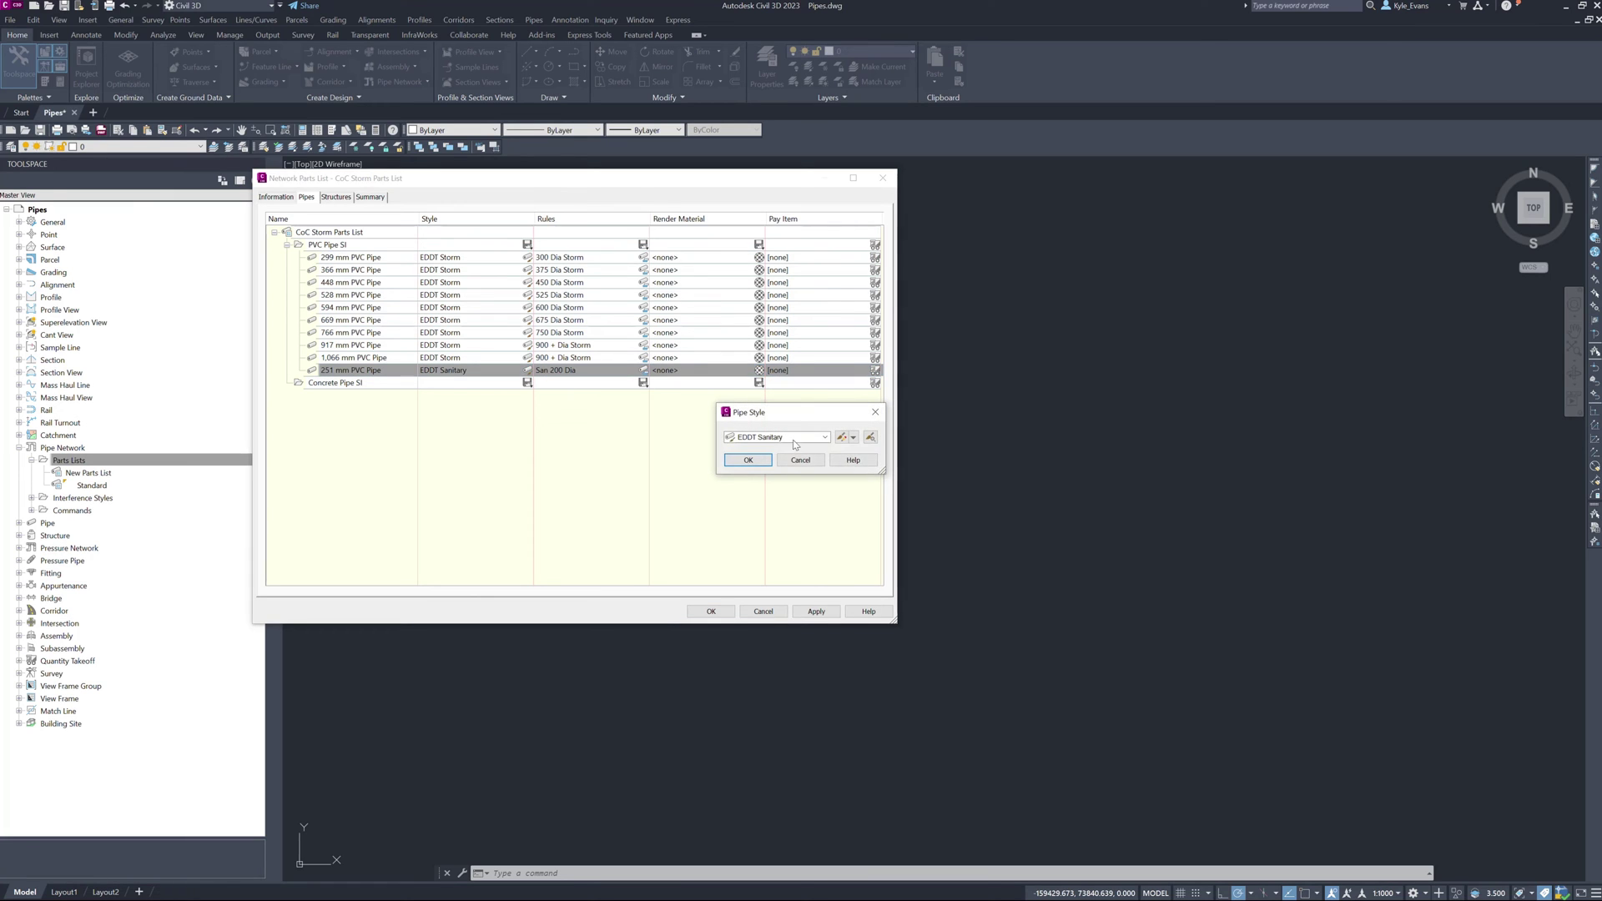
pyautogui.click(825, 437)
pyautogui.click(768, 476)
pyautogui.click(749, 460)
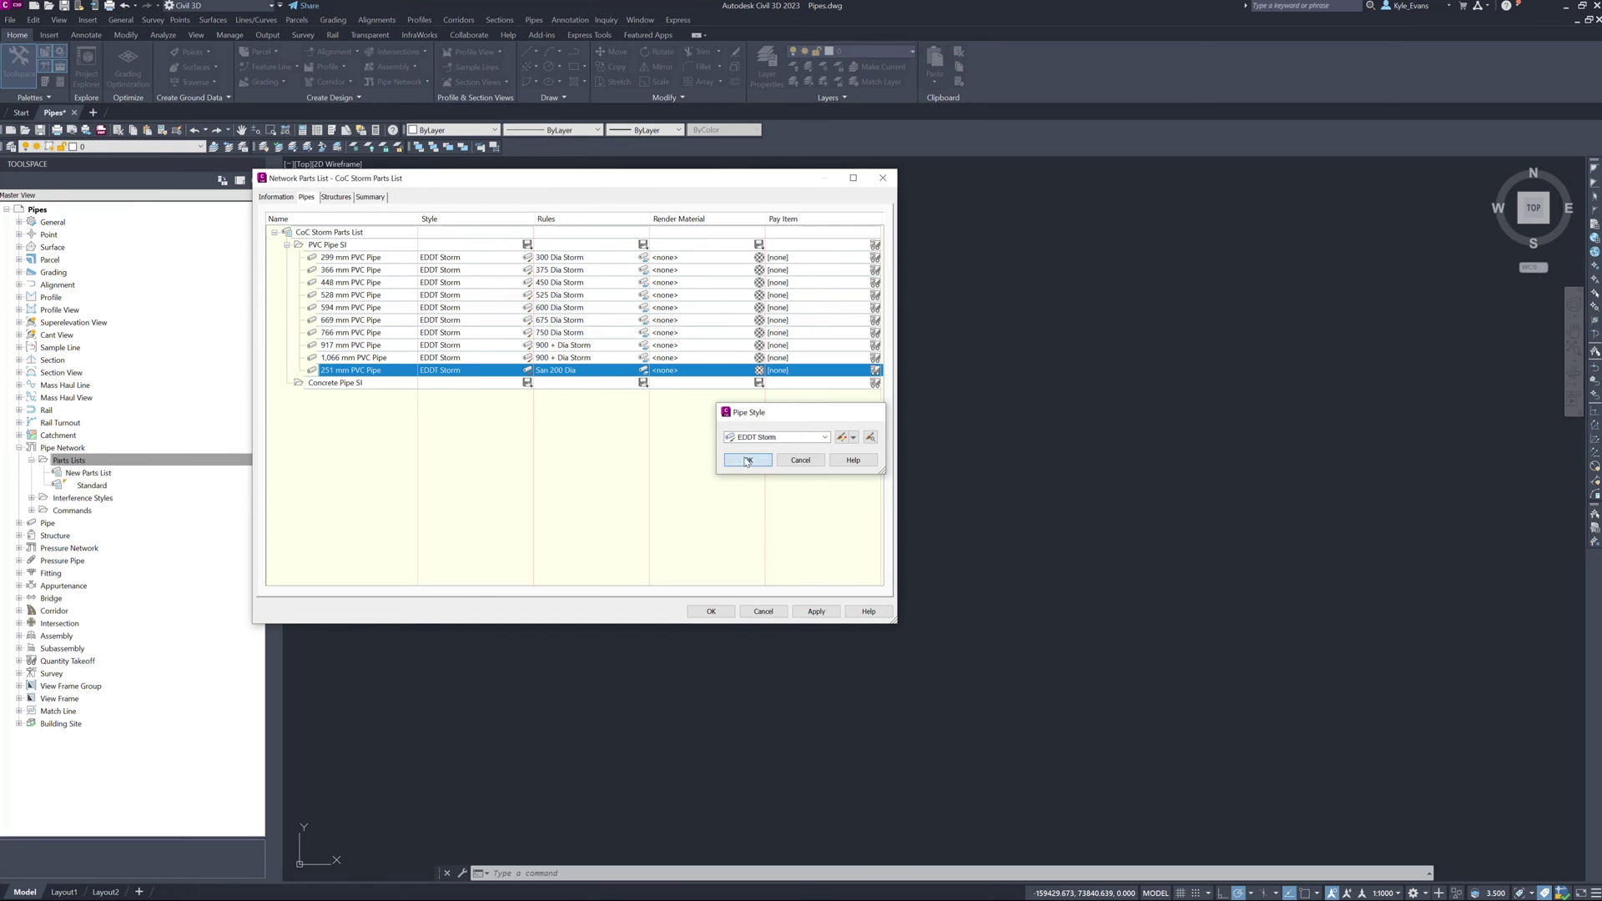
# Set the 251 mm PVC pipe's rule set to 250 Dia Storm CB.
pyautogui.click(644, 370)
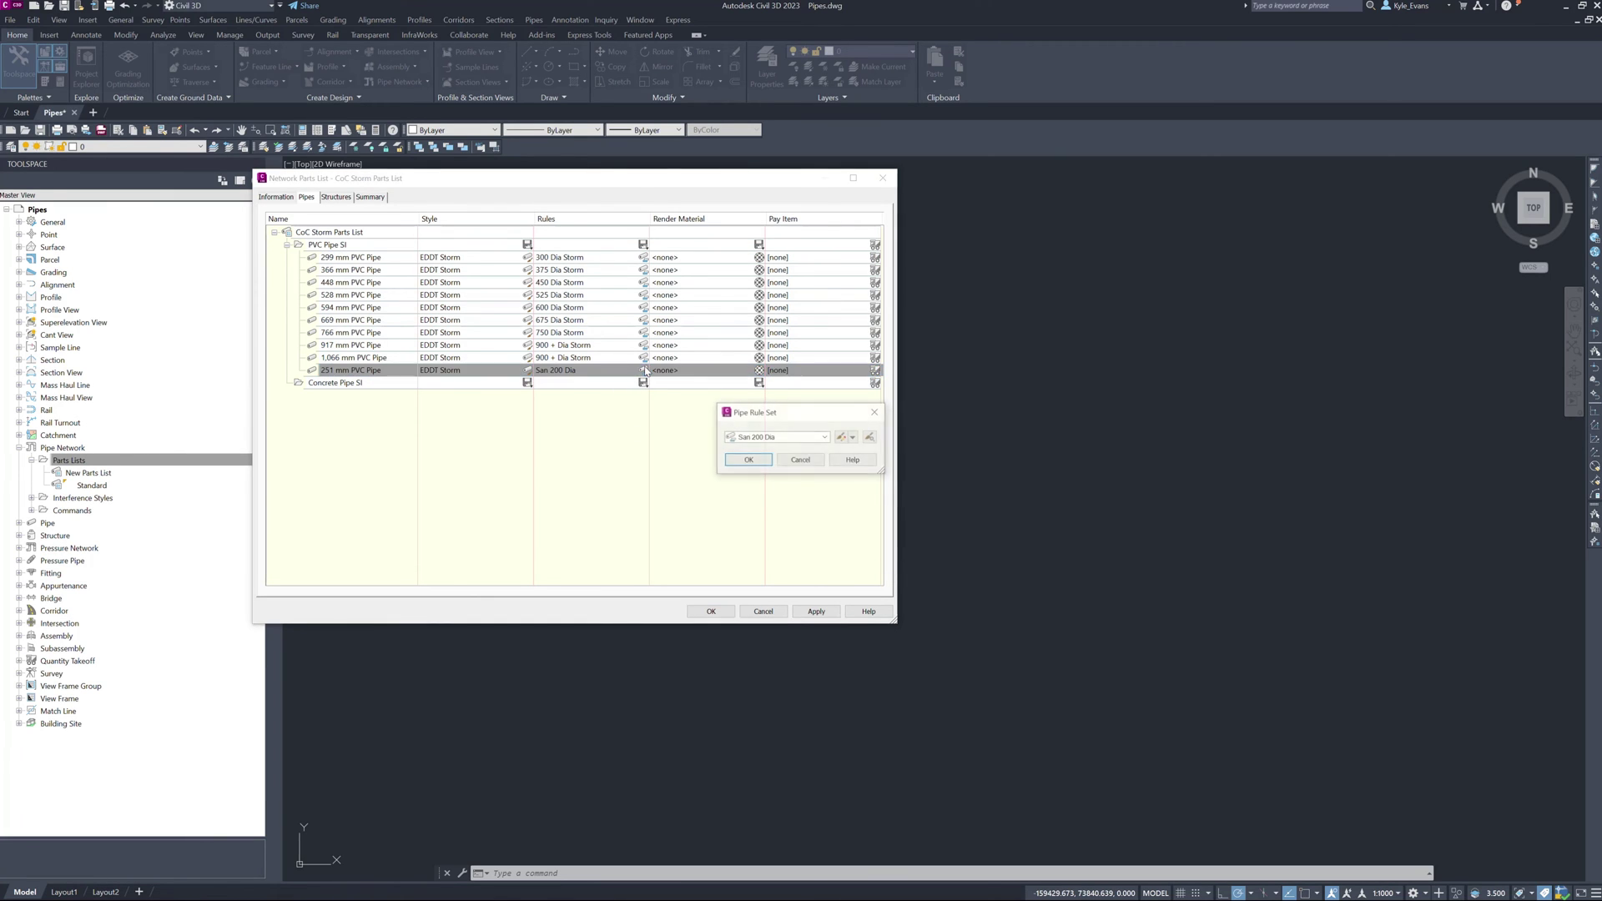
pyautogui.click(761, 437)
pyautogui.click(766, 468)
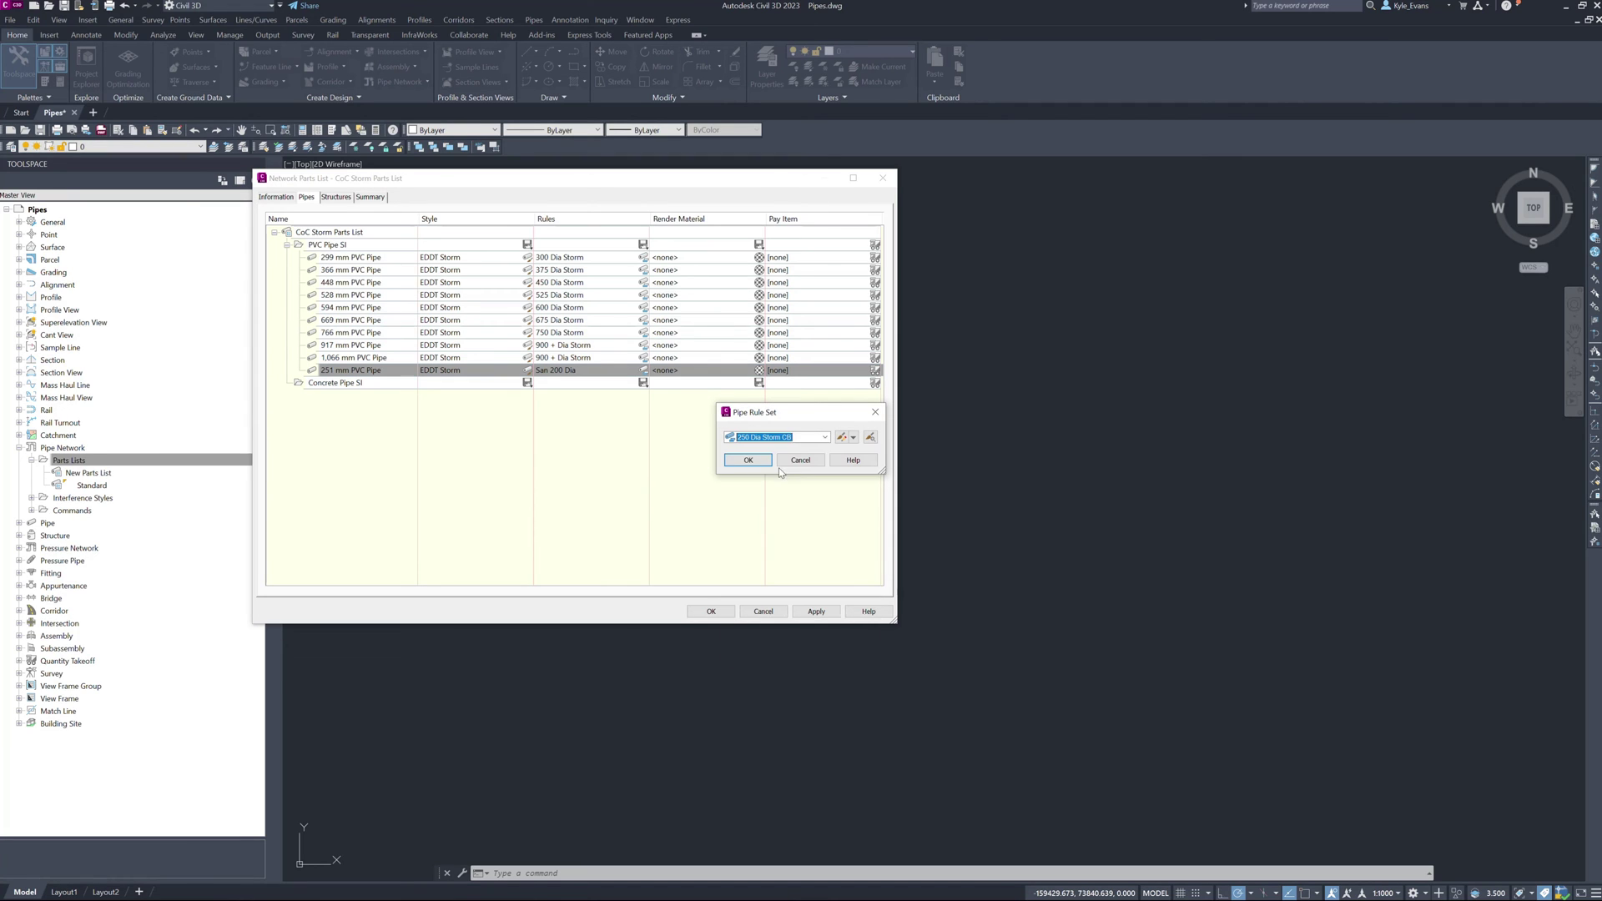
pyautogui.click(763, 464)
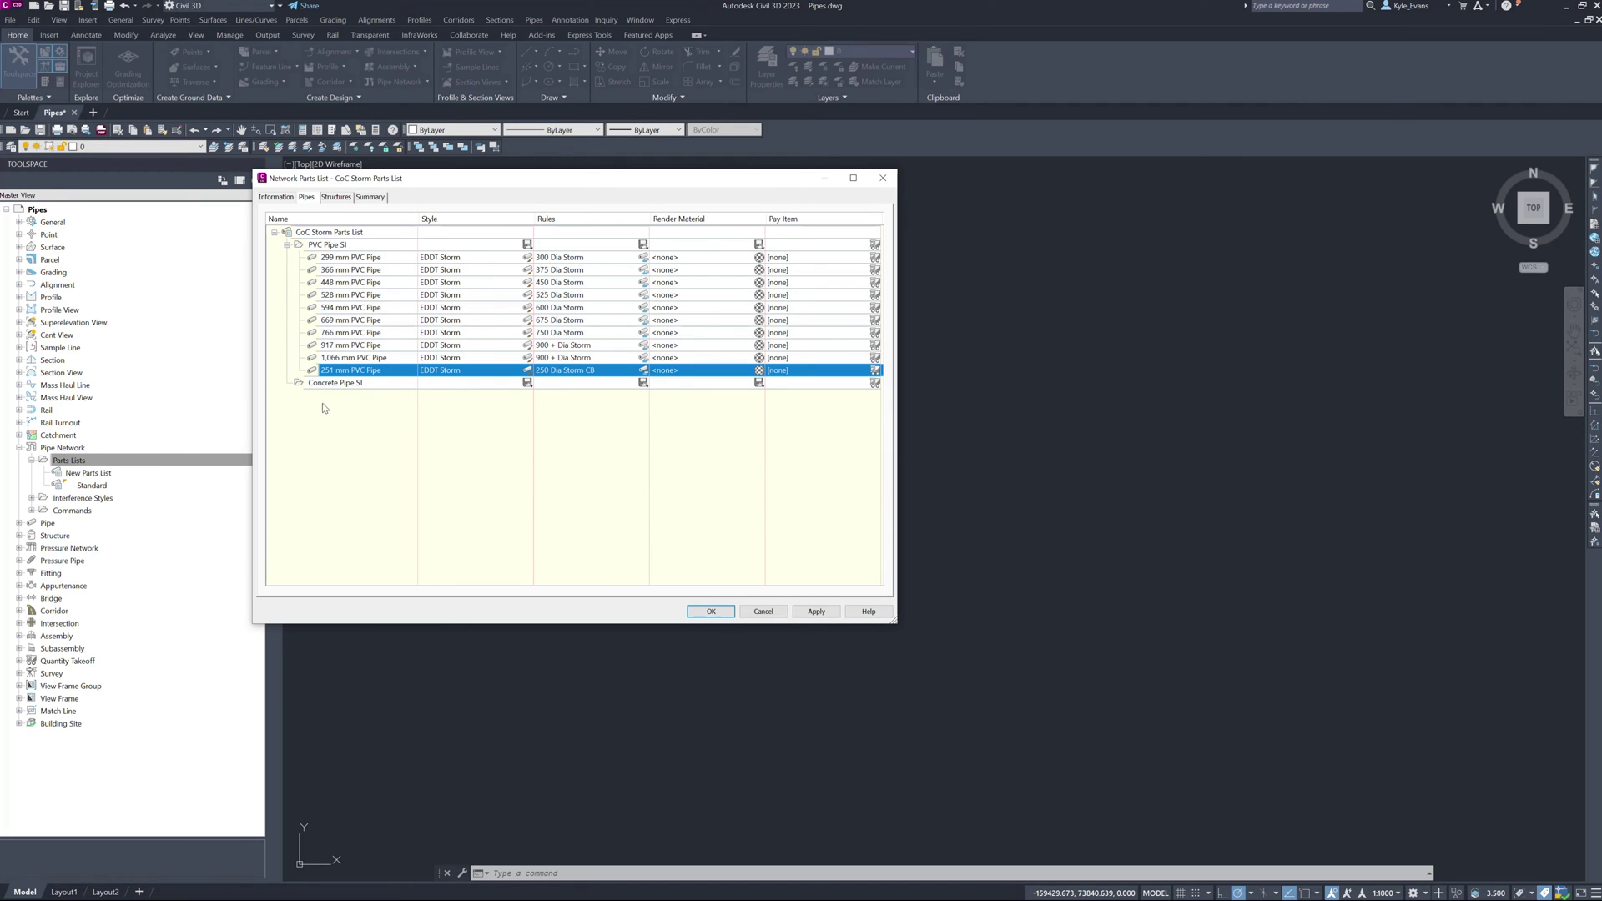
pyautogui.click(348, 386)
# Add all Concrete Pipe SI inner diameter sizes from 305 up, using Reinforced Concrete material.
pyautogui.rightClick(370, 387)
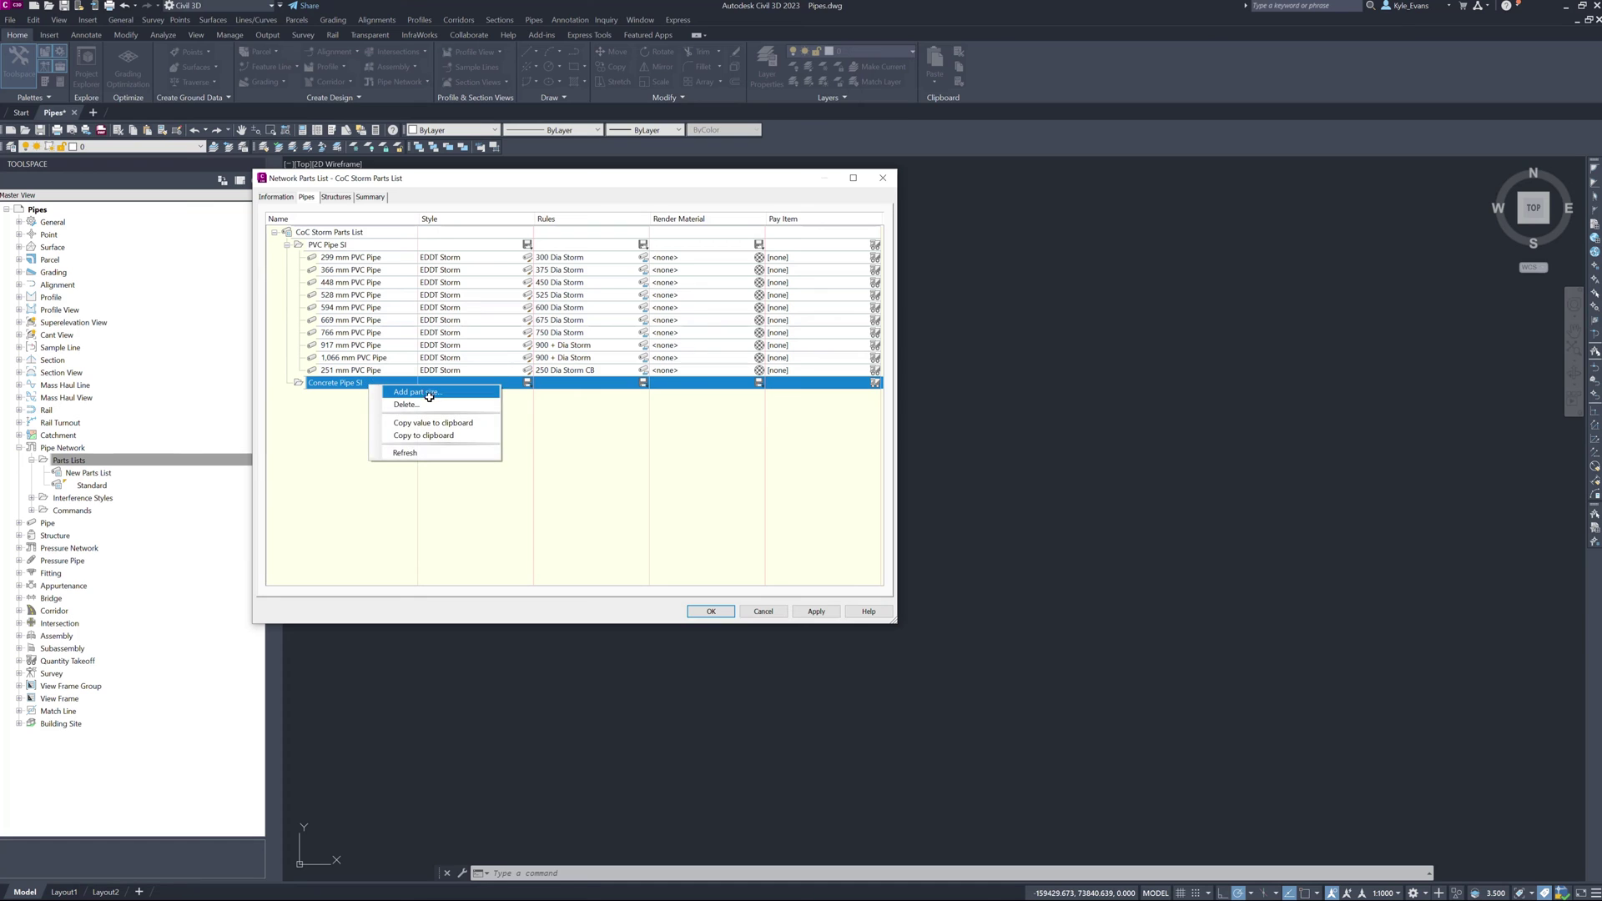
pyautogui.click(432, 394)
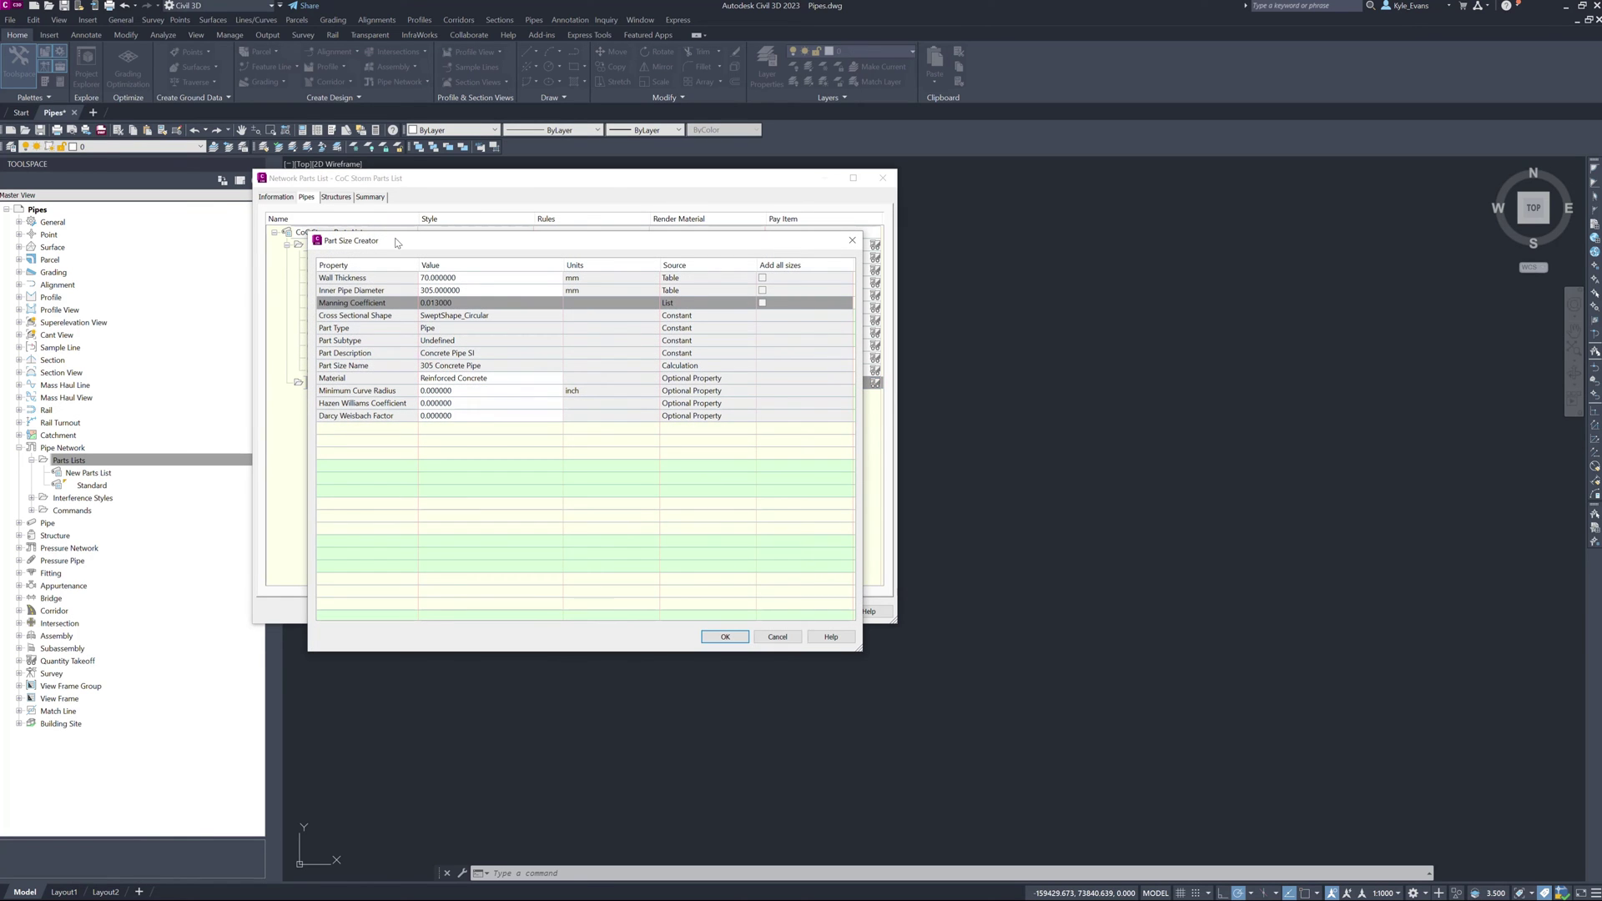
pyautogui.moveTo(396, 241); pyautogui.dragTo(251, 264)
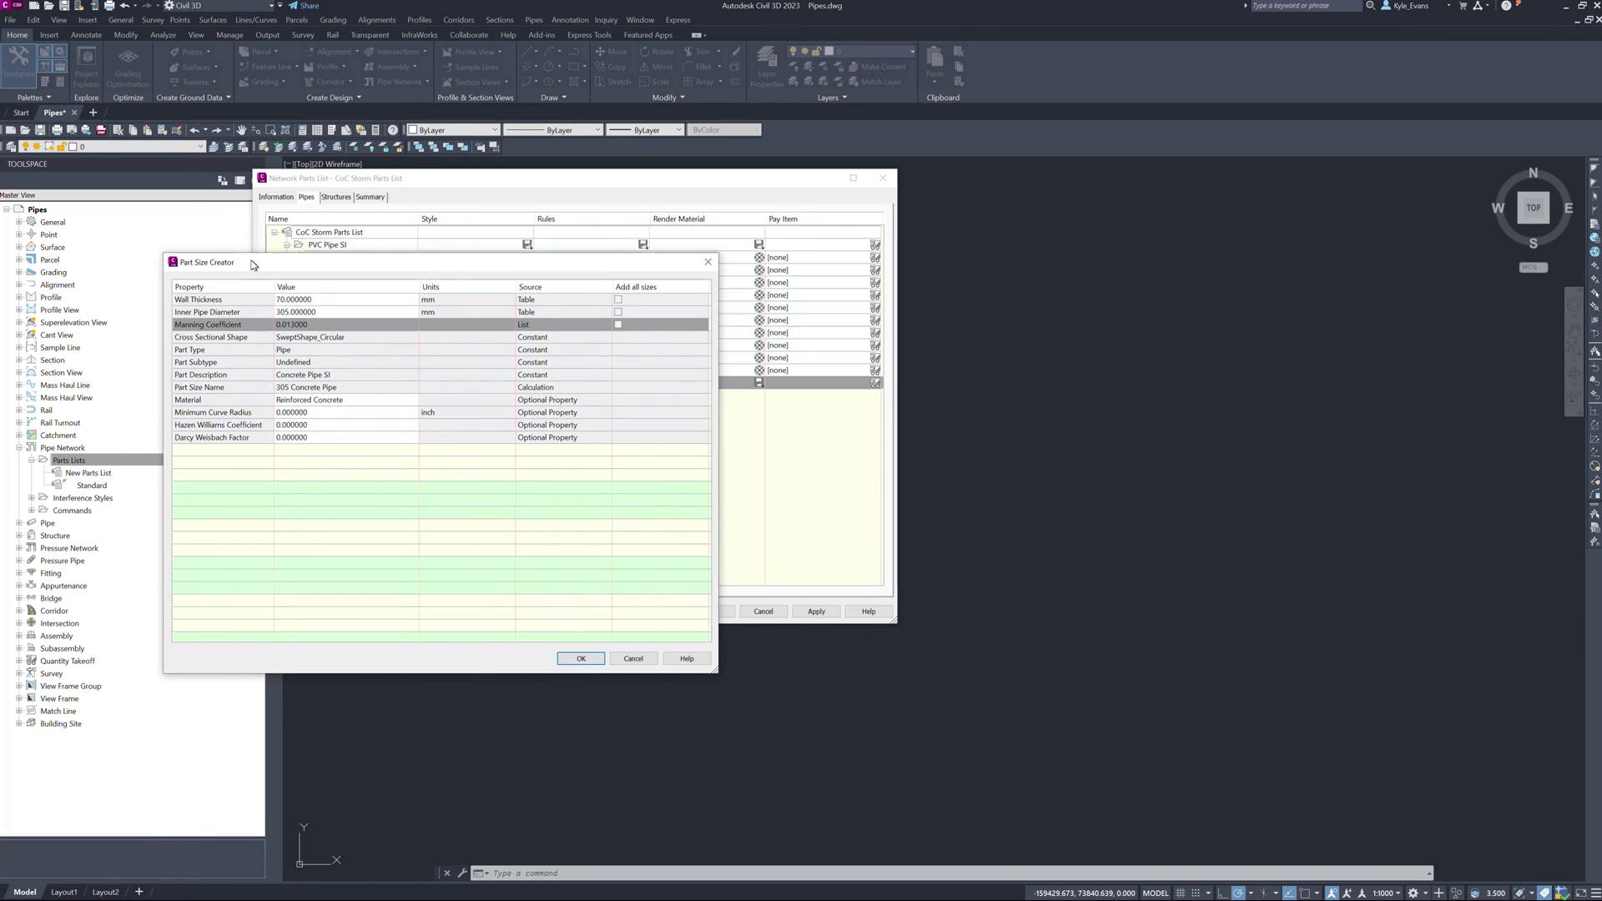
pyautogui.click(352, 302)
pyautogui.click(402, 311)
pyautogui.click(414, 312)
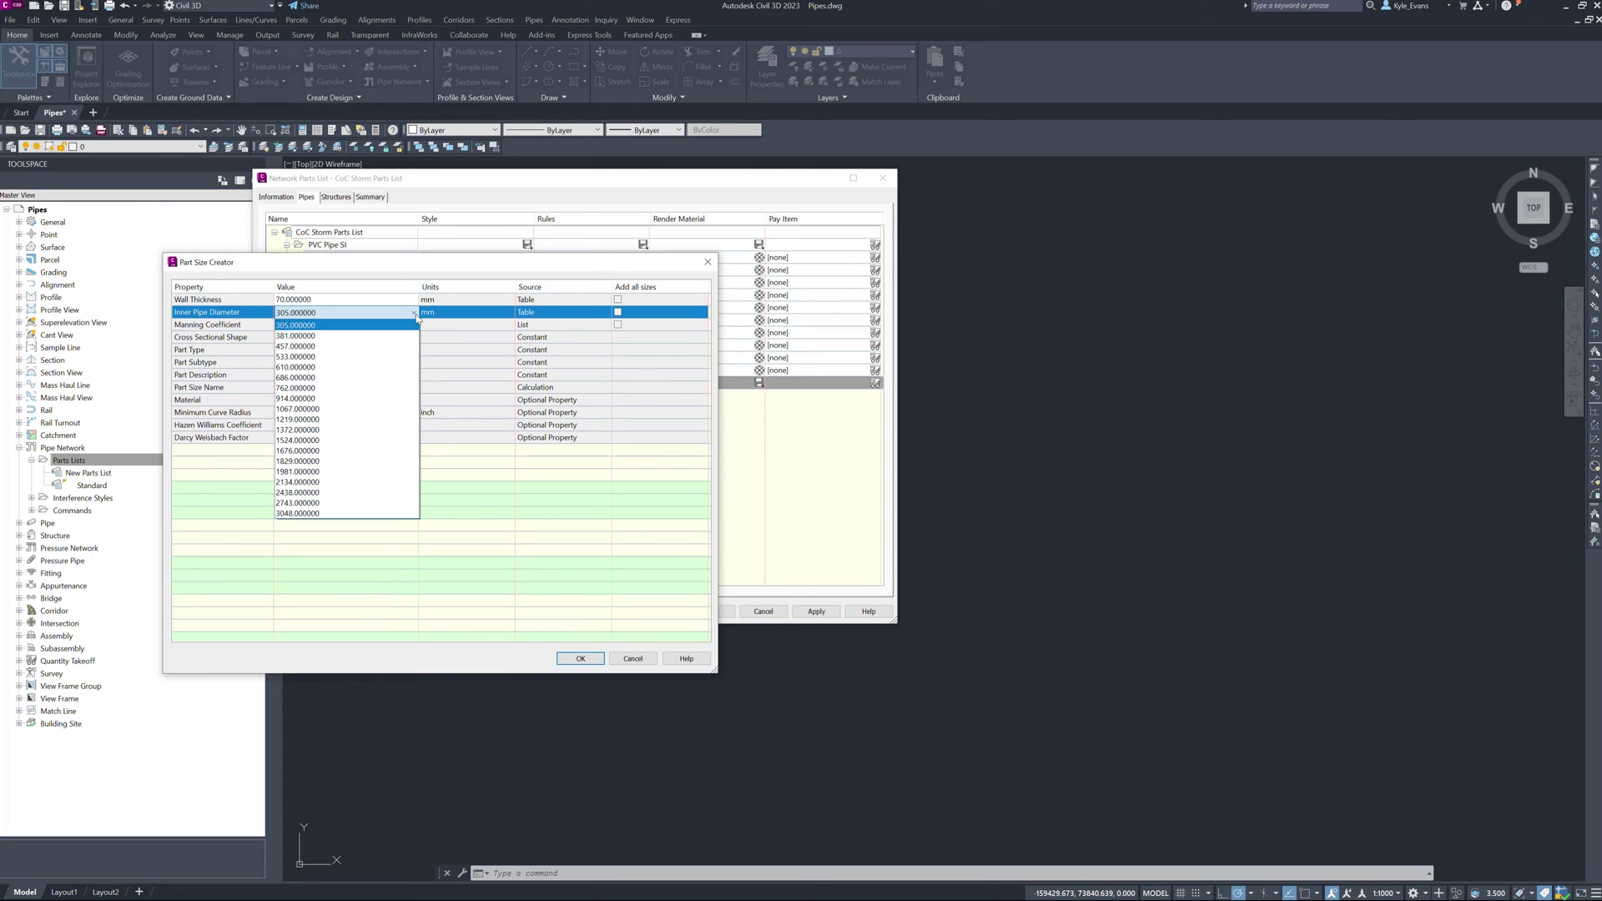
pyautogui.click(417, 267)
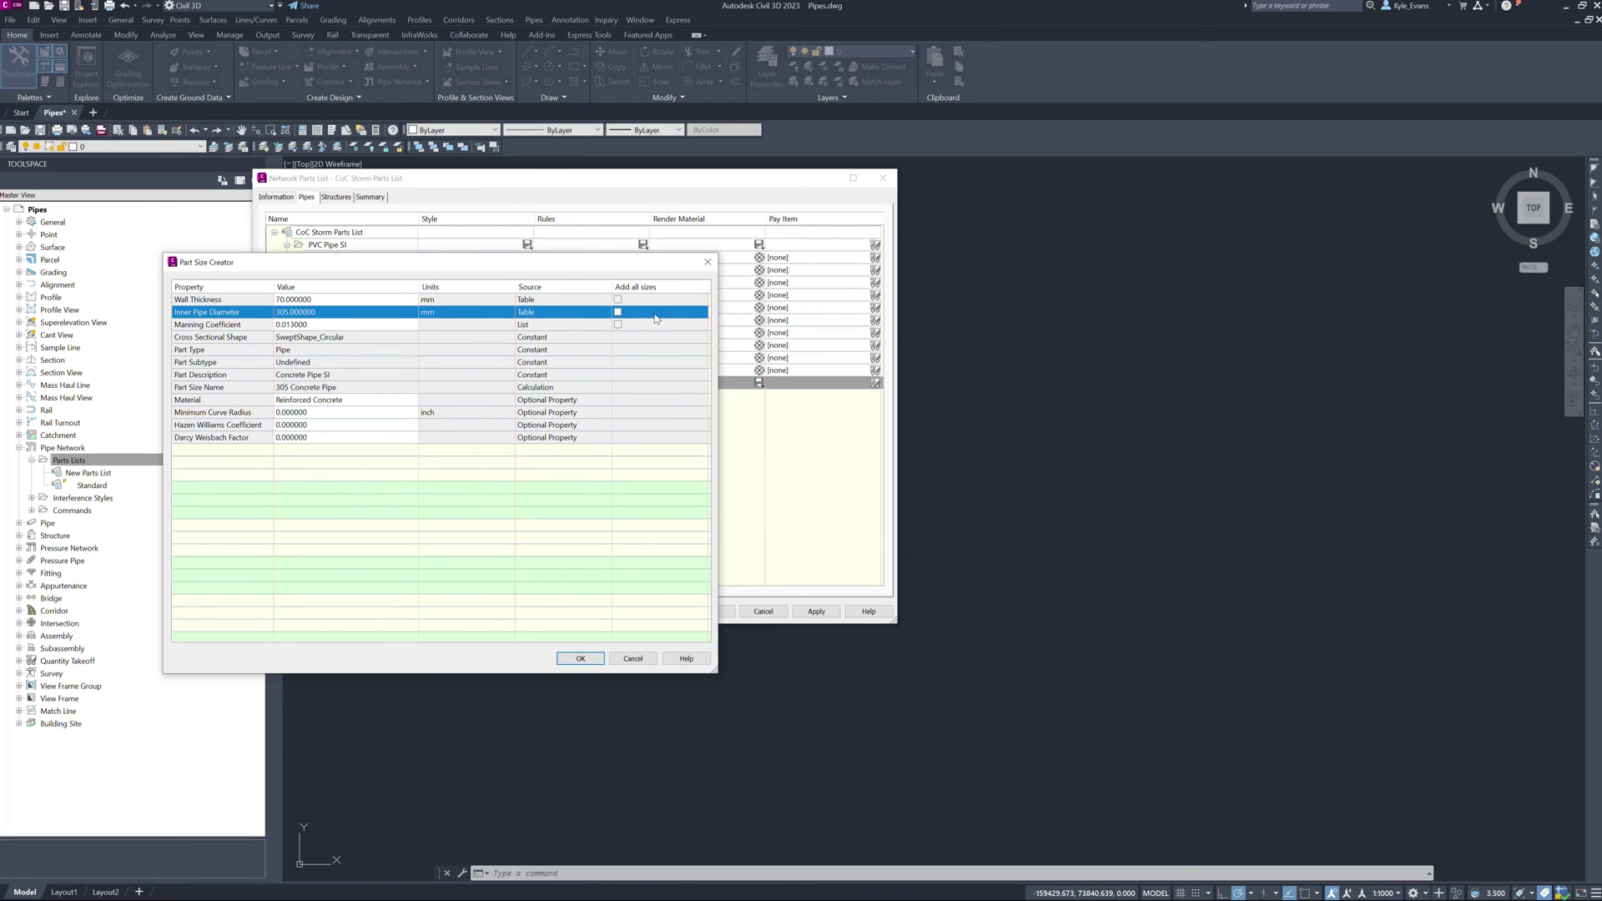
pyautogui.click(617, 299)
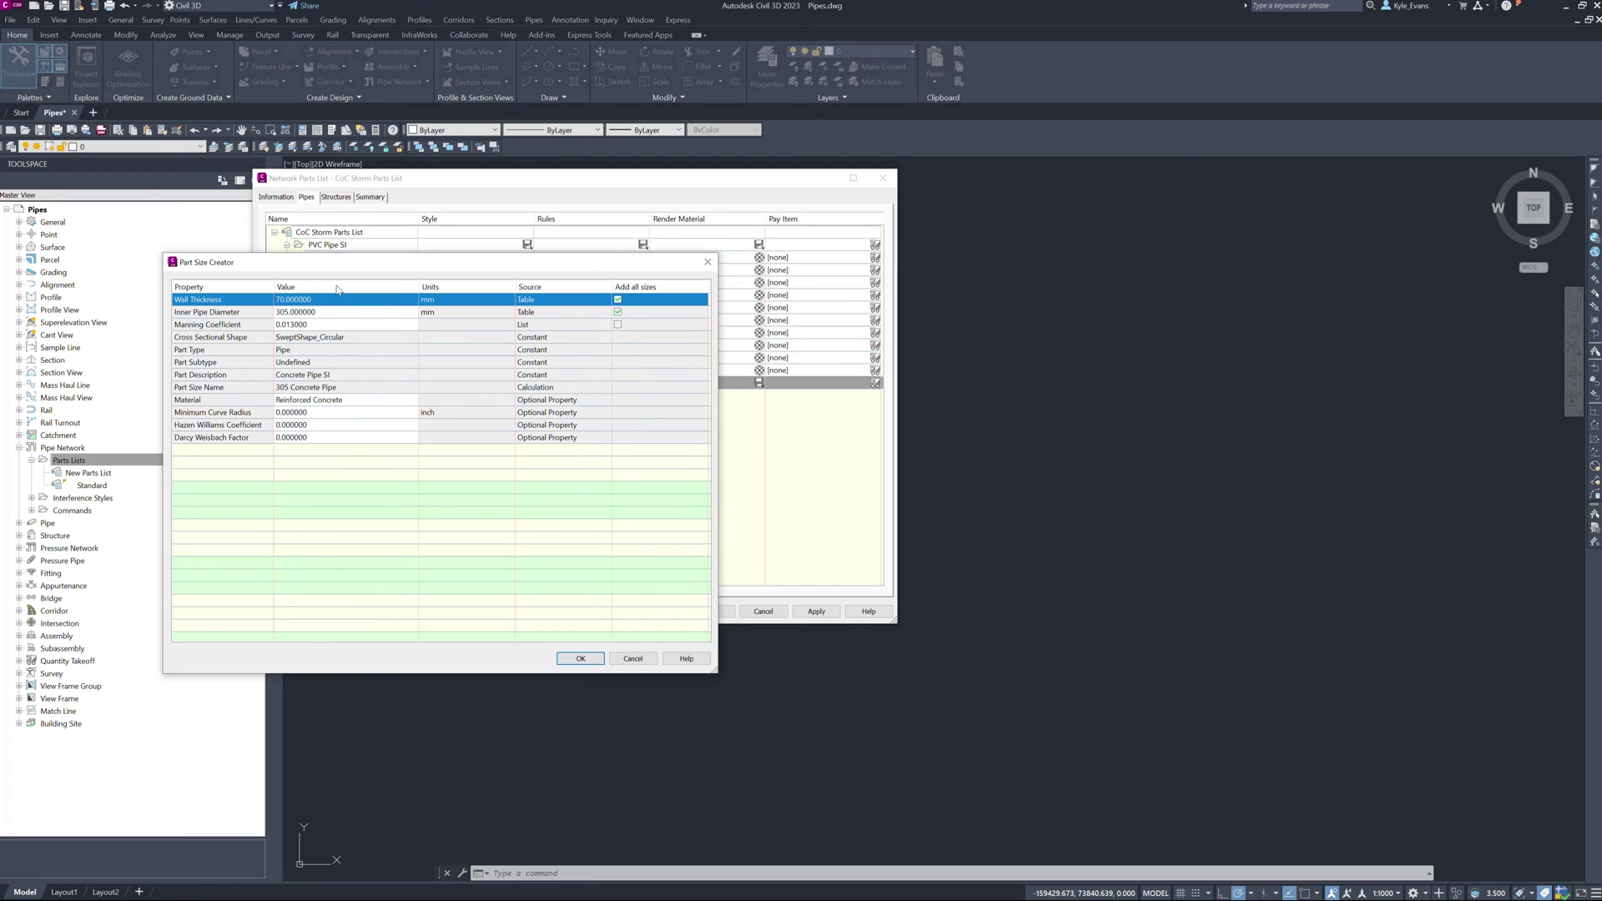
pyautogui.click(308, 325)
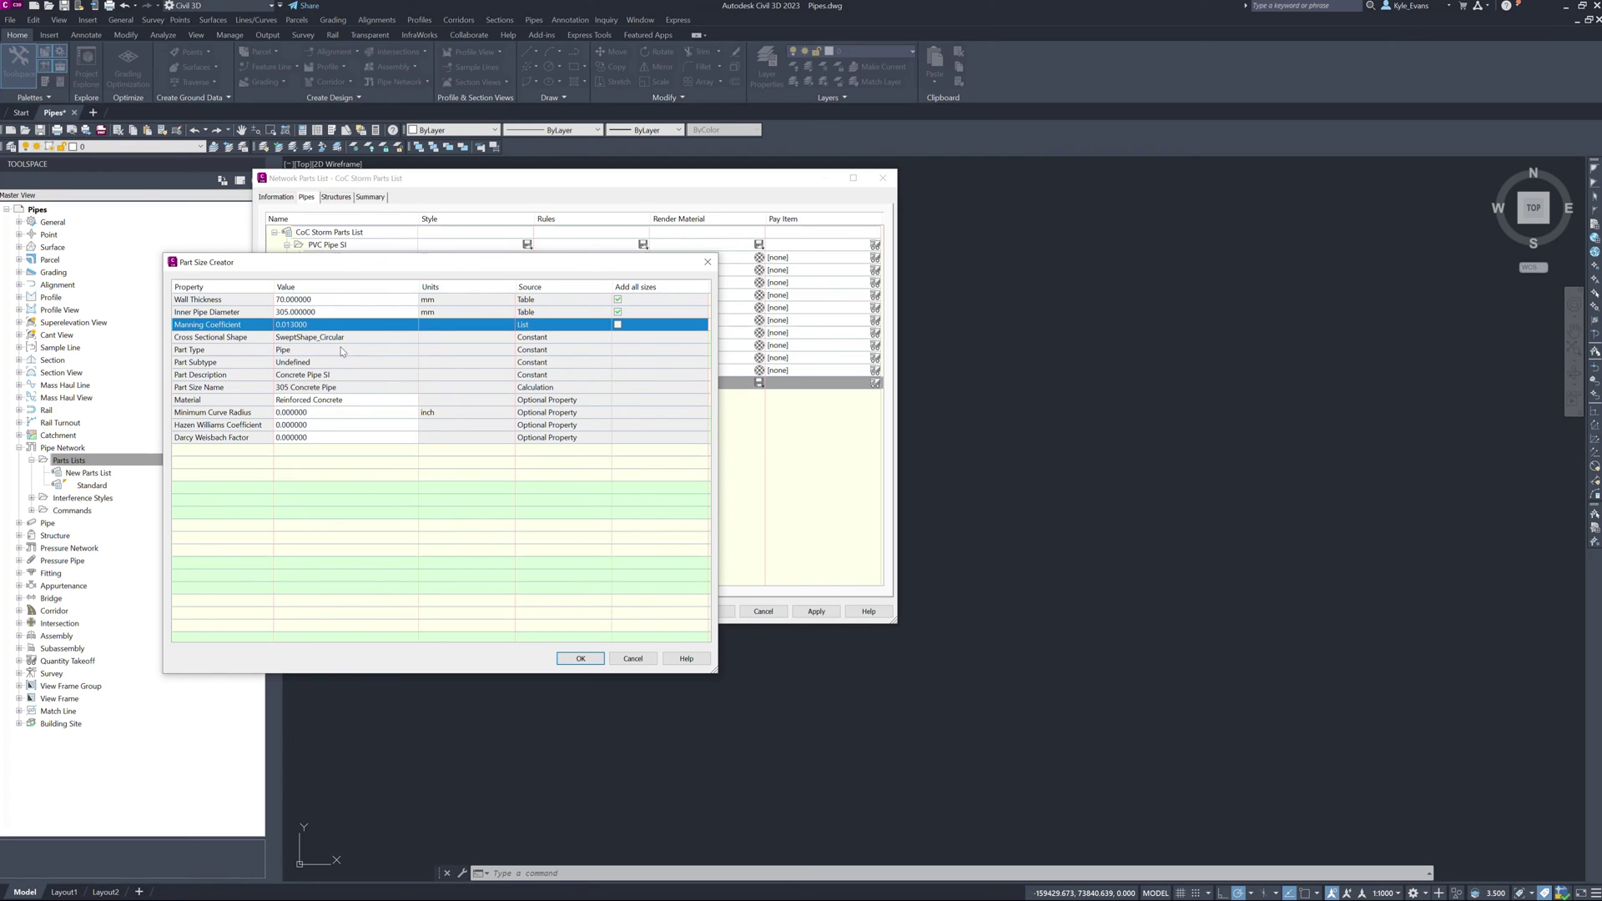
pyautogui.click(305, 403)
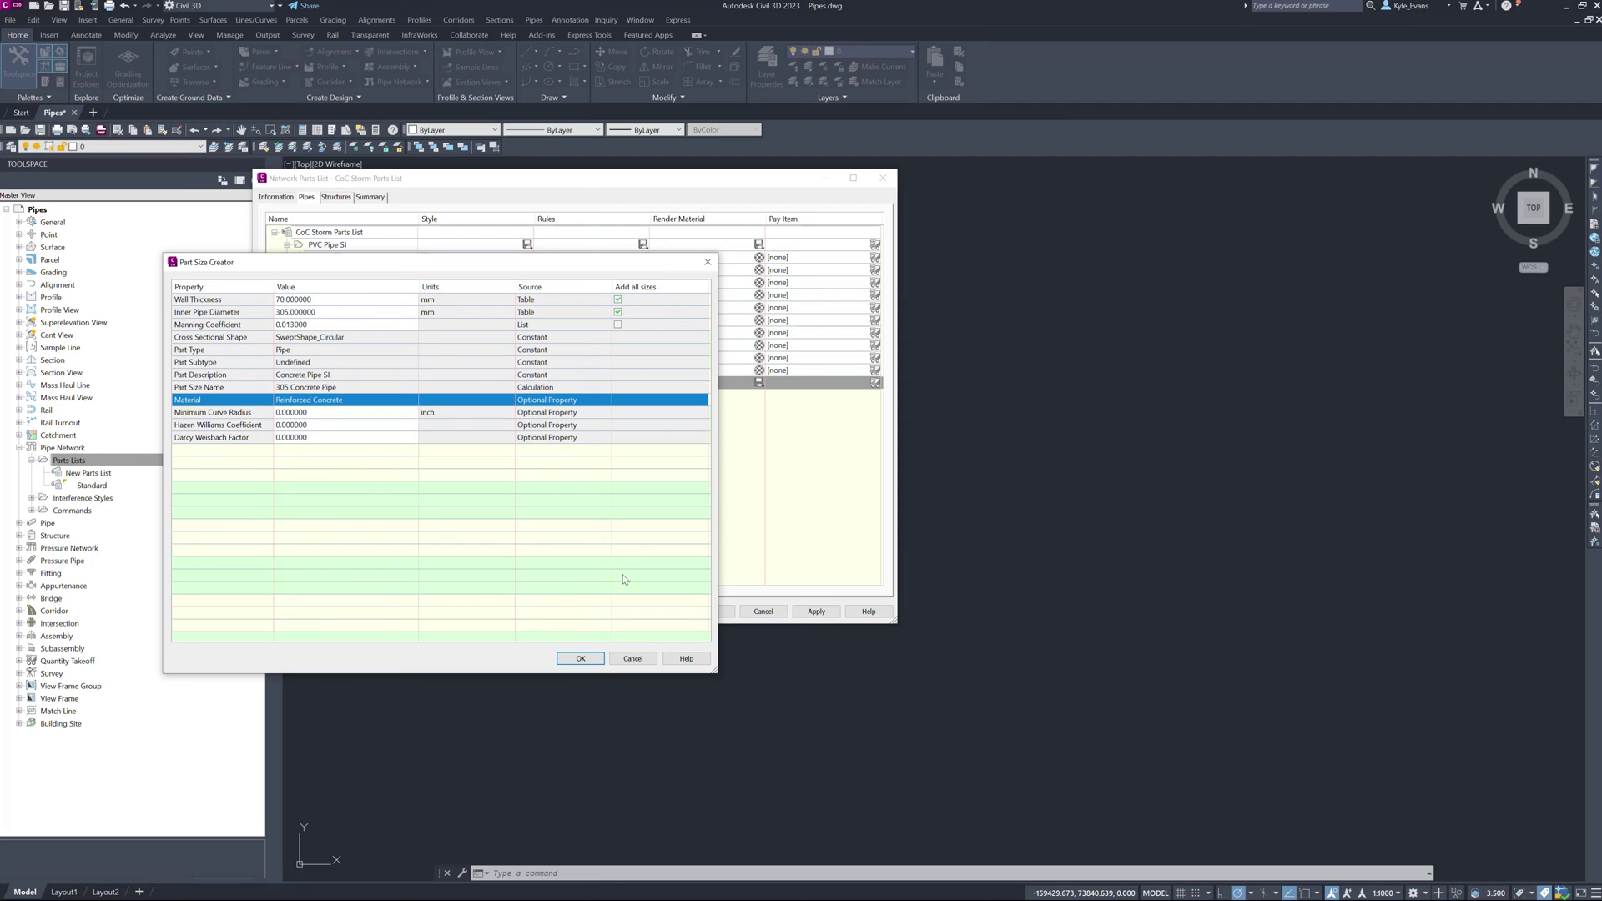
pyautogui.click(581, 659)
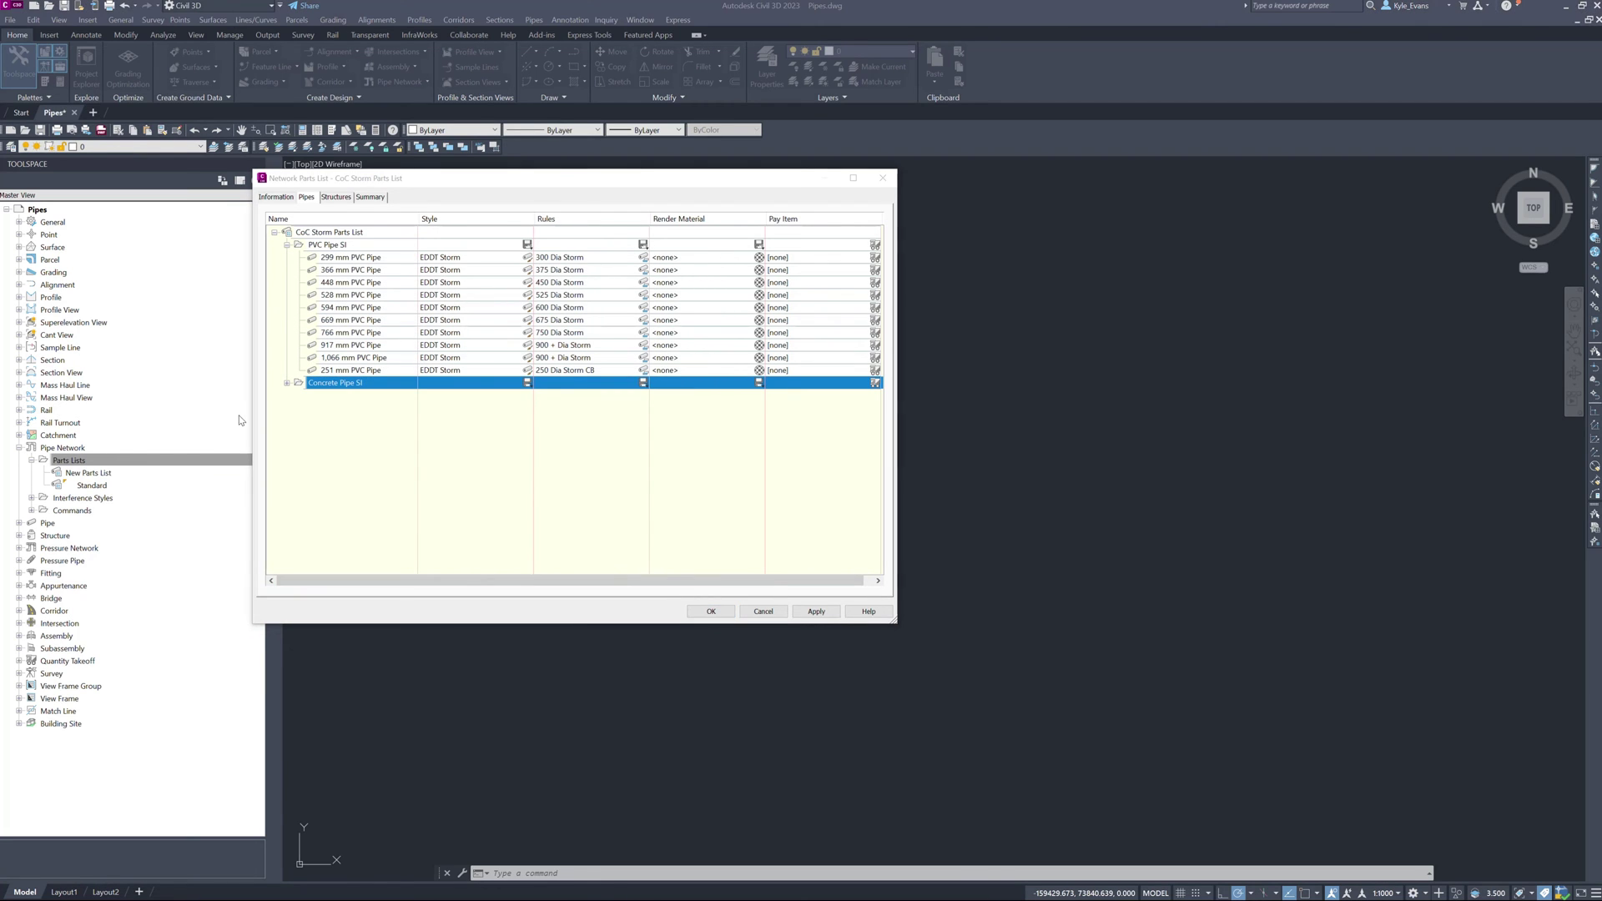
# Expand Concrete Pipe SI and give all its sizes the EDDT Storm style.
pyautogui.click(286, 383)
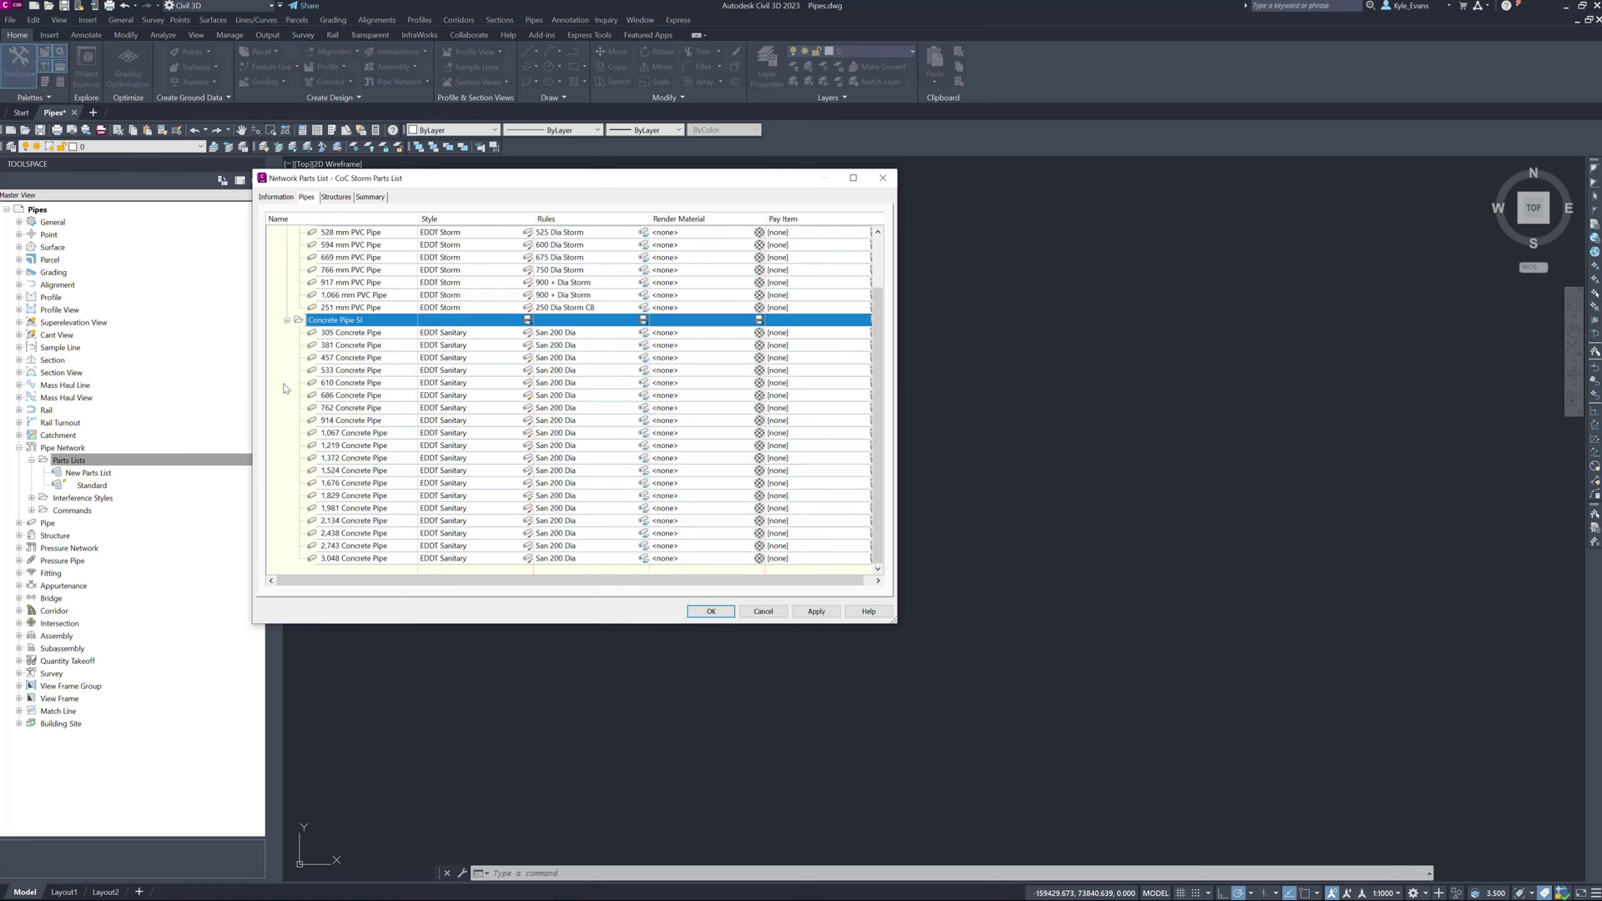
pyautogui.click(527, 320)
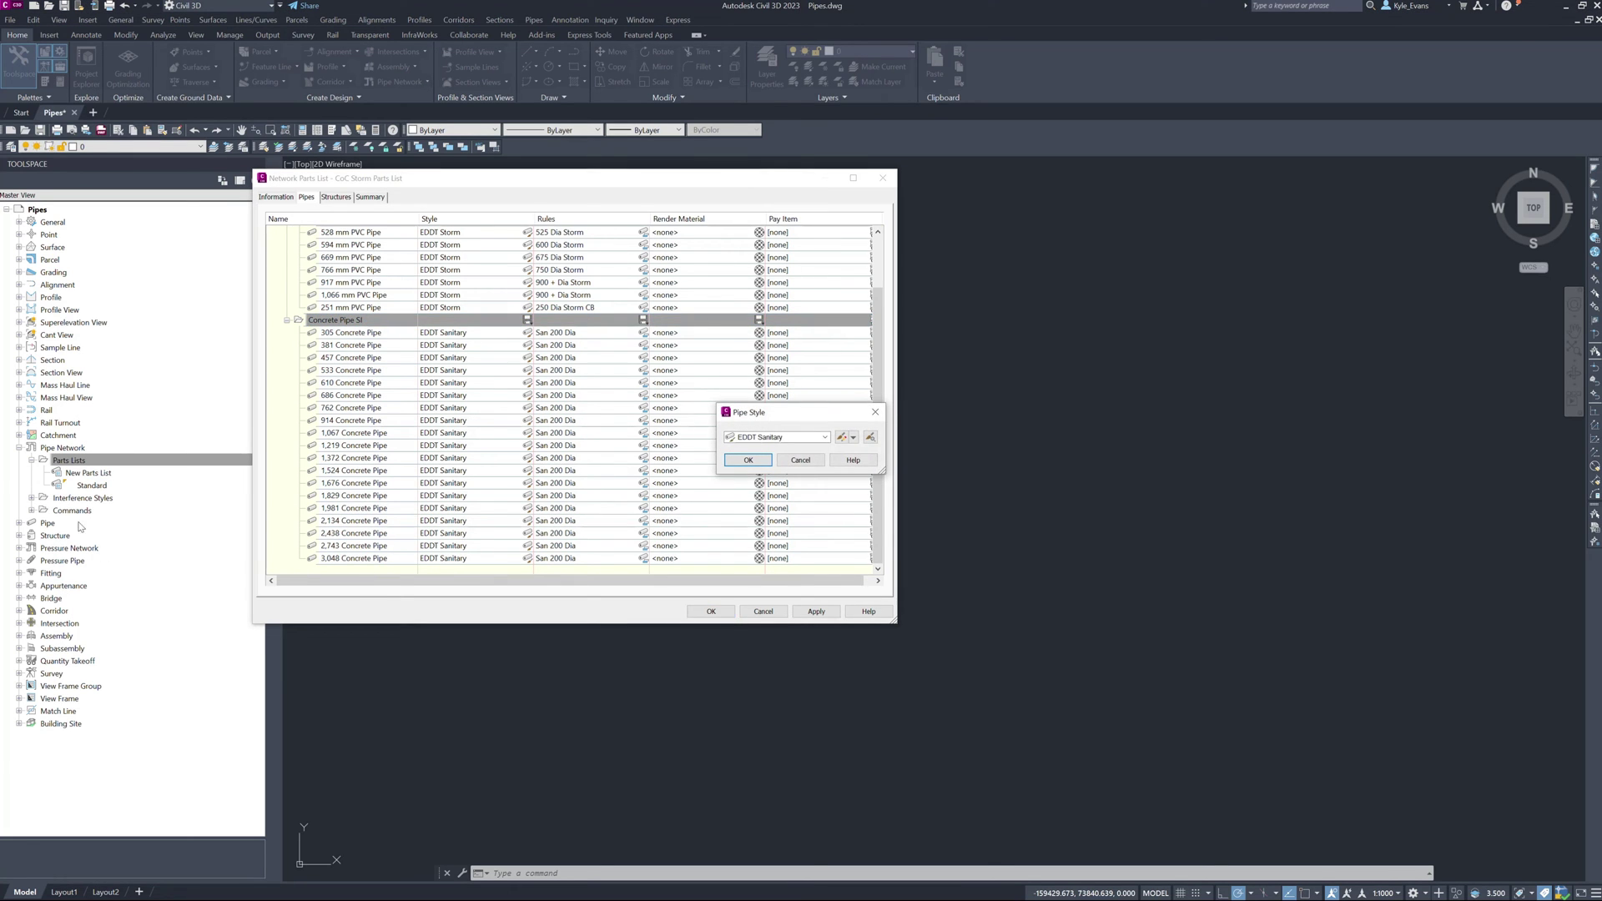
pyautogui.click(797, 438)
pyautogui.click(753, 466)
pyautogui.click(750, 461)
# Assign matching rule sets to the 305–762 concrete pipes: 300, 375 and 525 Dia Storm.
pyautogui.click(598, 332)
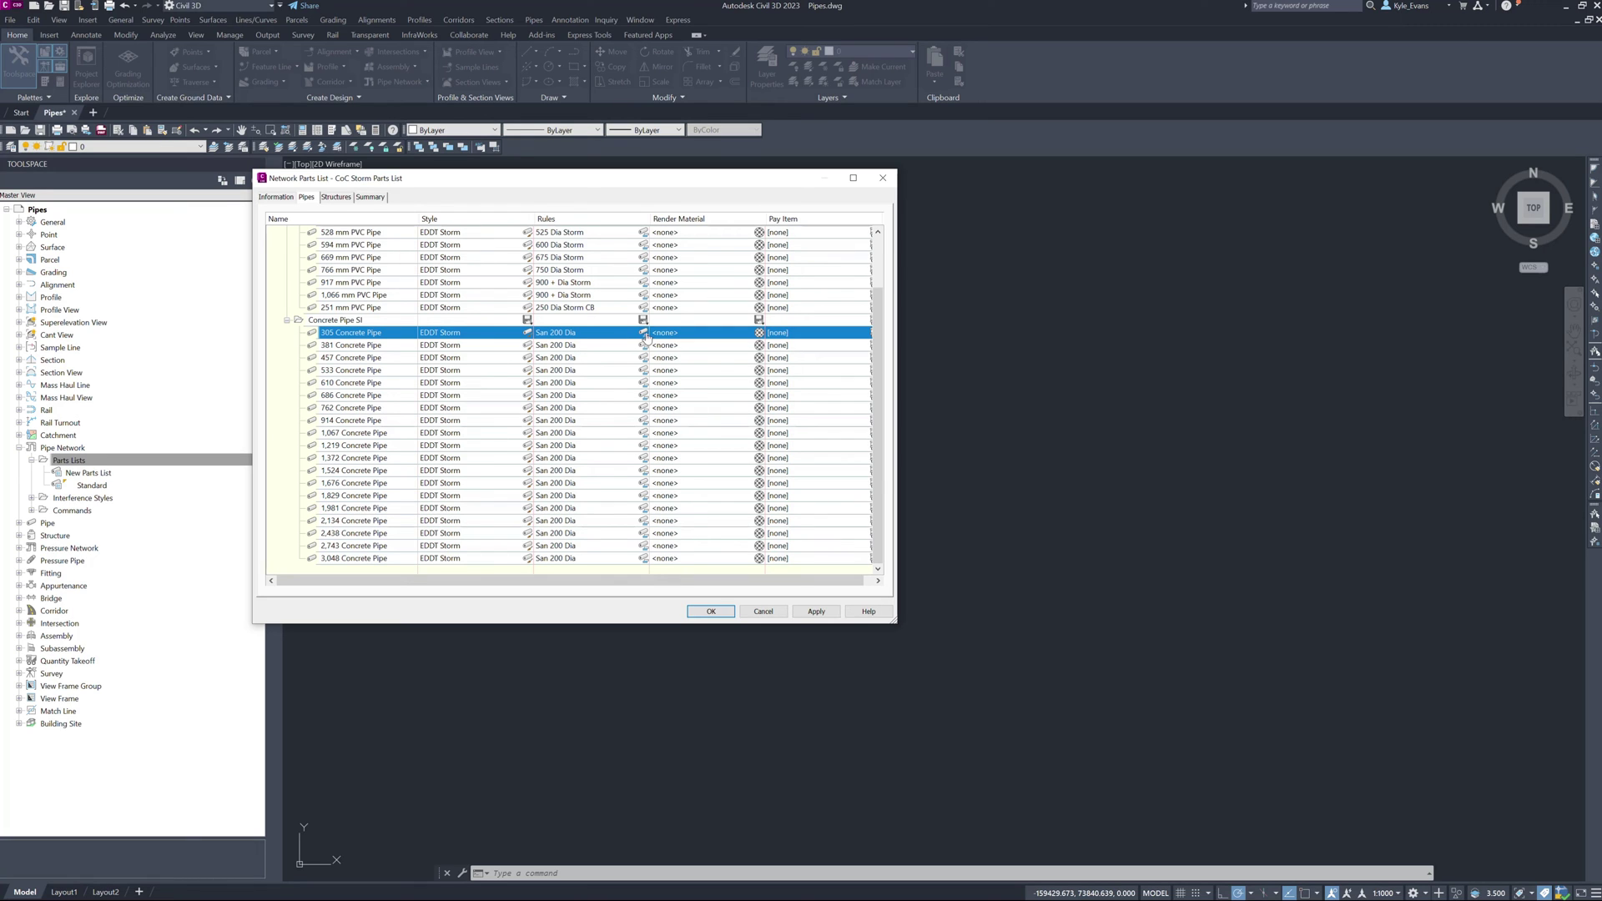
pyautogui.click(584, 332)
pyautogui.click(774, 437)
pyautogui.click(774, 440)
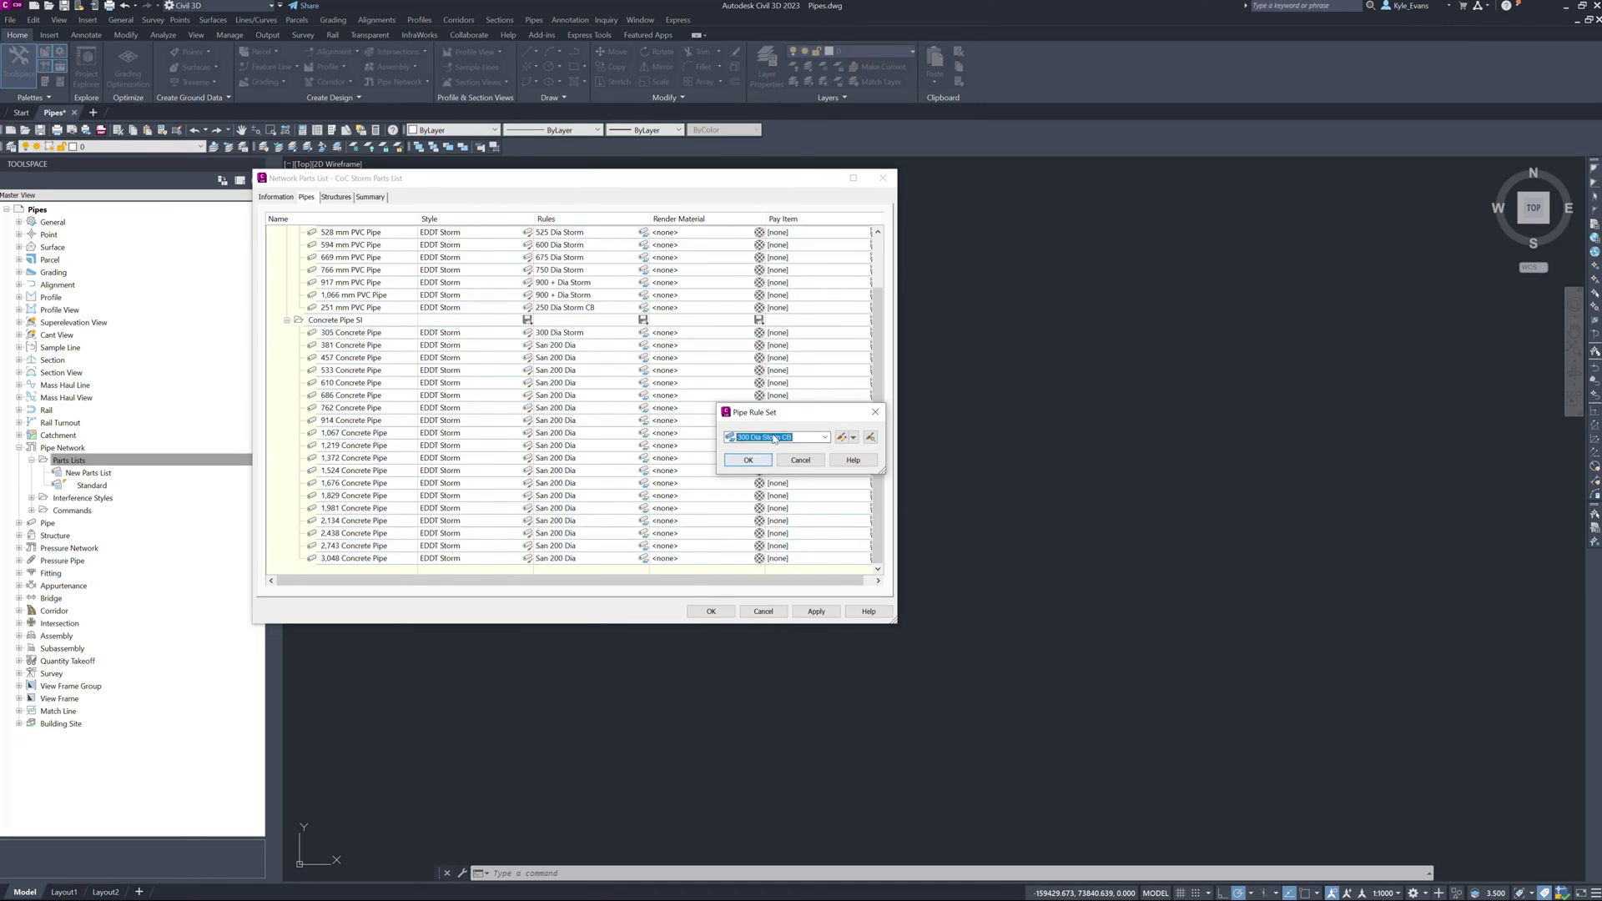
pyautogui.click(749, 459)
pyautogui.click(559, 357)
pyautogui.click(775, 437)
pyautogui.click(769, 518)
pyautogui.click(749, 460)
pyautogui.click(558, 369)
pyautogui.click(775, 437)
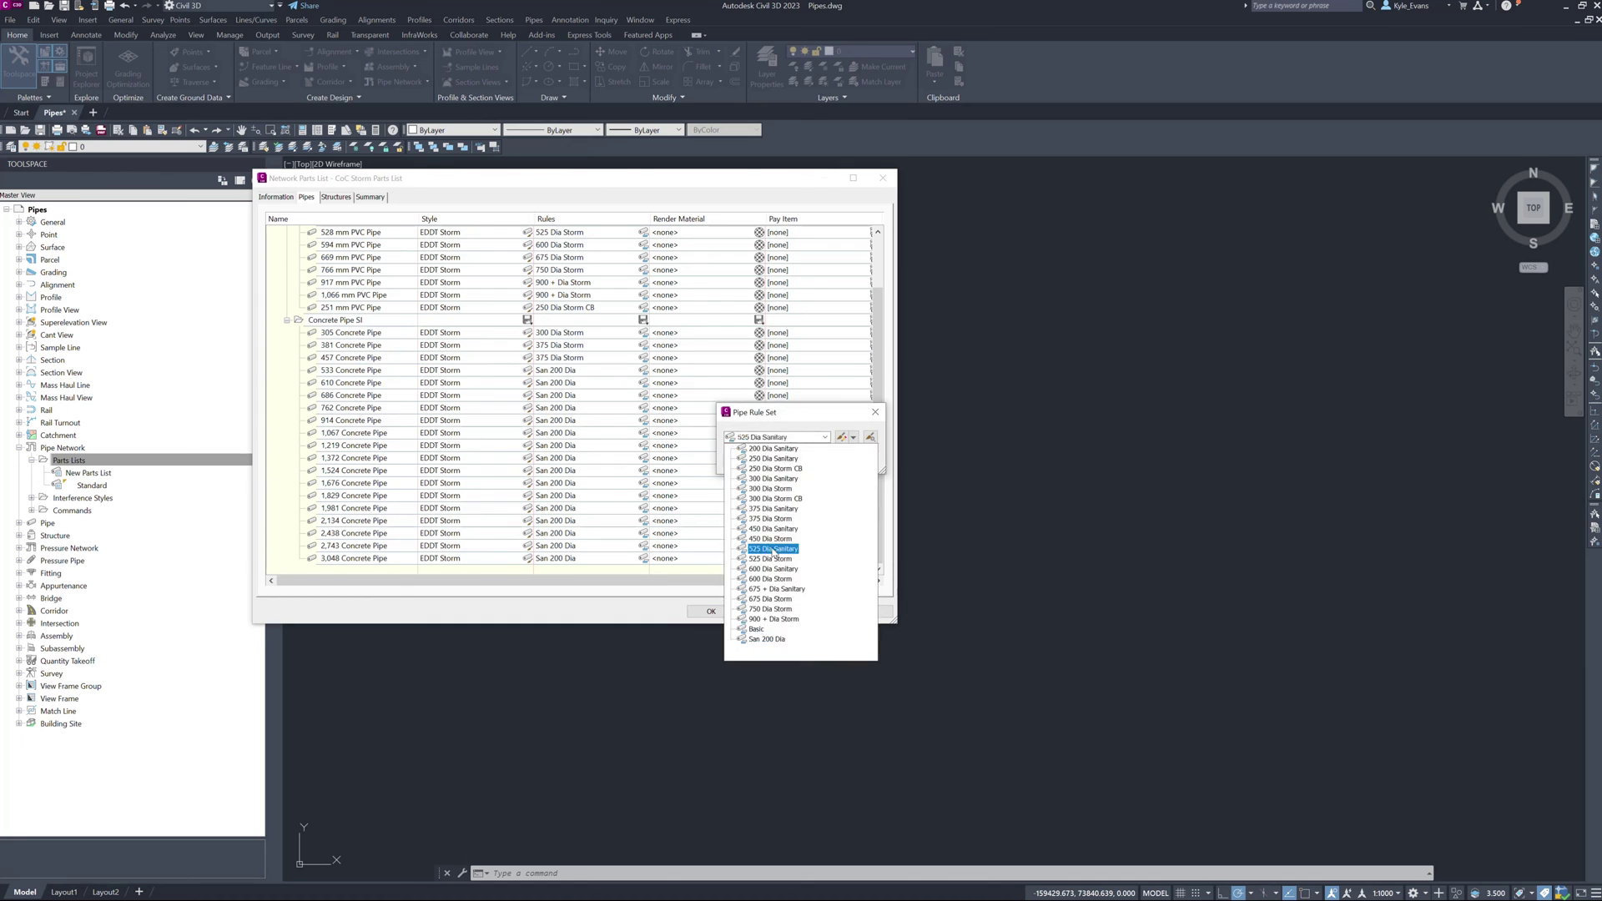
pyautogui.click(769, 558)
pyautogui.click(749, 460)
pyautogui.click(770, 578)
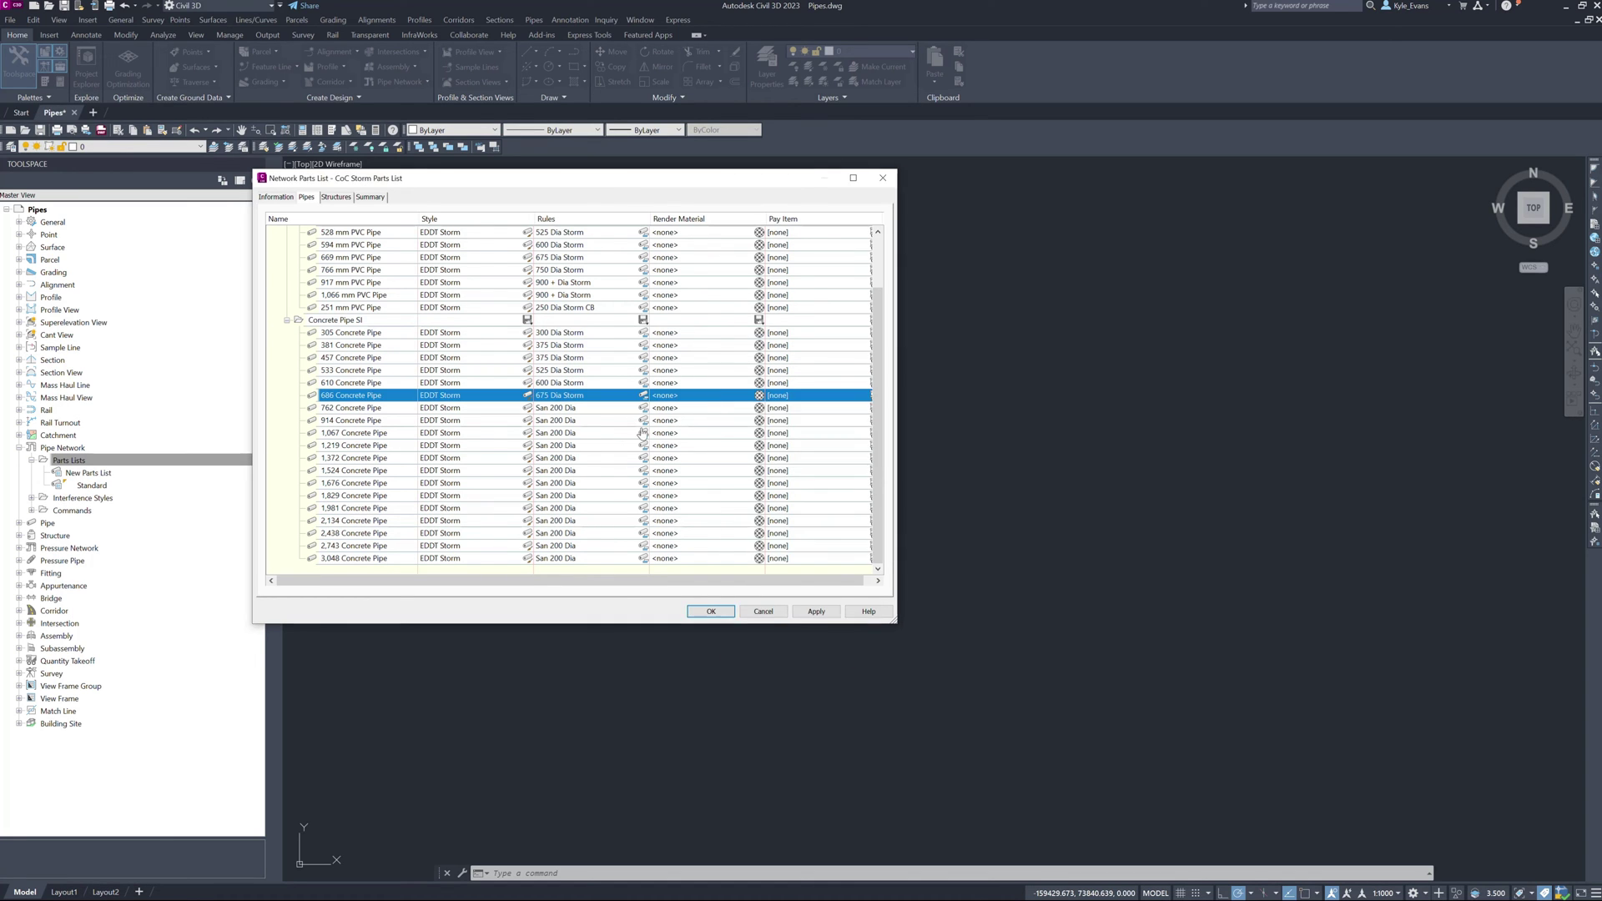
# Set the 914 to 1,524 concrete pipes to the 900 + Dia Storm rule set.
pyautogui.click(766, 437)
pyautogui.click(774, 618)
pyautogui.click(749, 459)
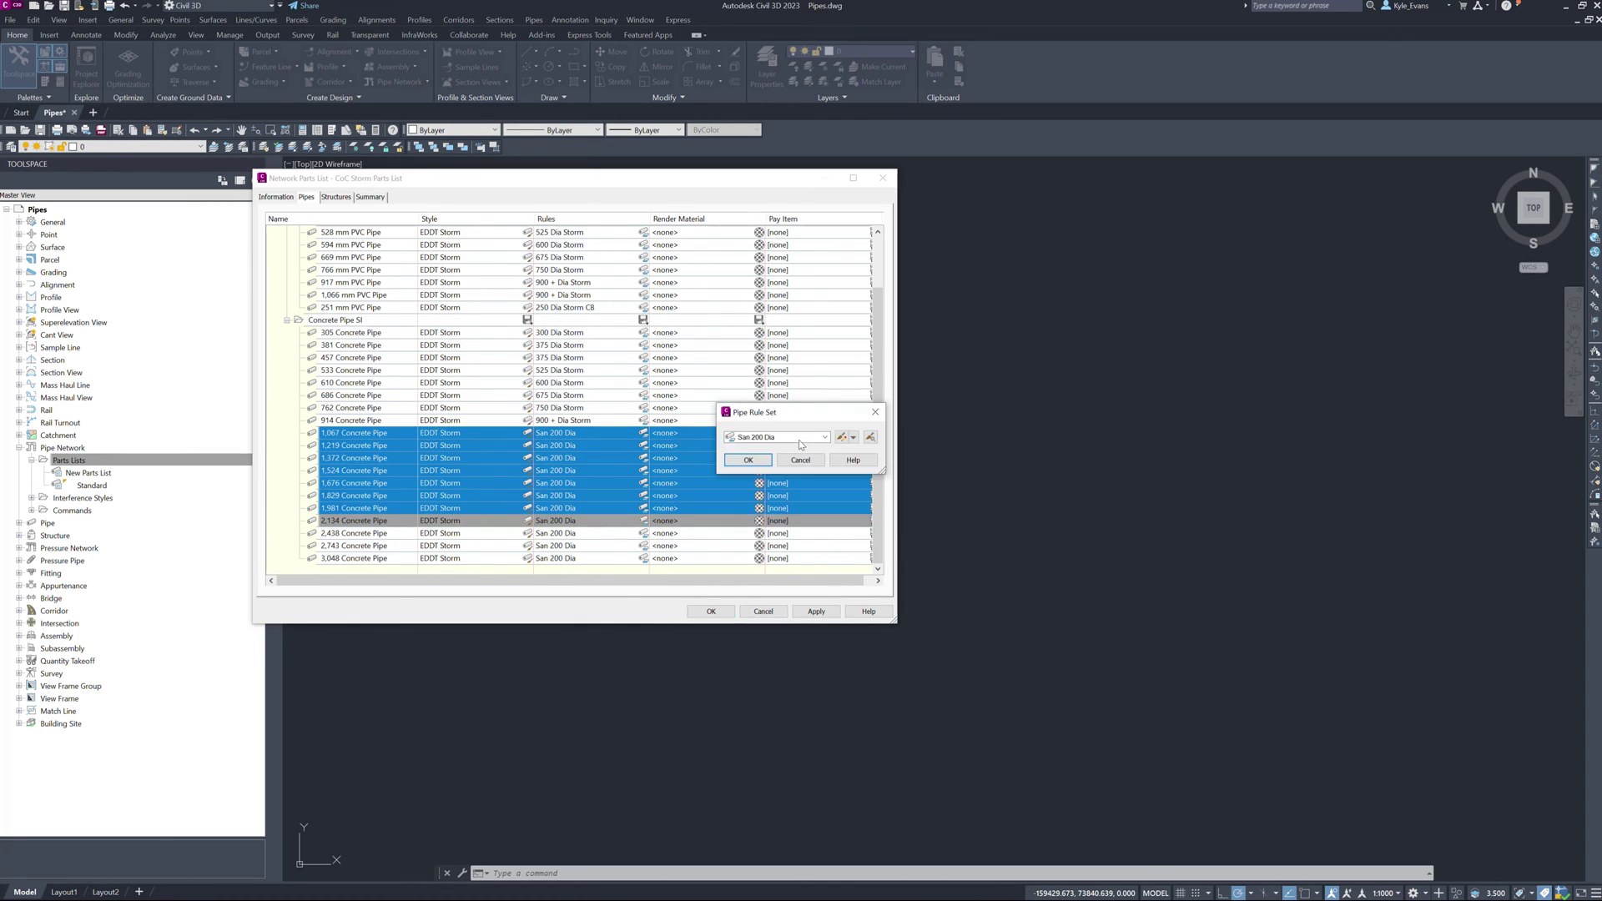
pyautogui.click(704, 445)
pyautogui.click(773, 618)
pyautogui.click(748, 459)
pyautogui.click(636, 457)
pyautogui.click(773, 618)
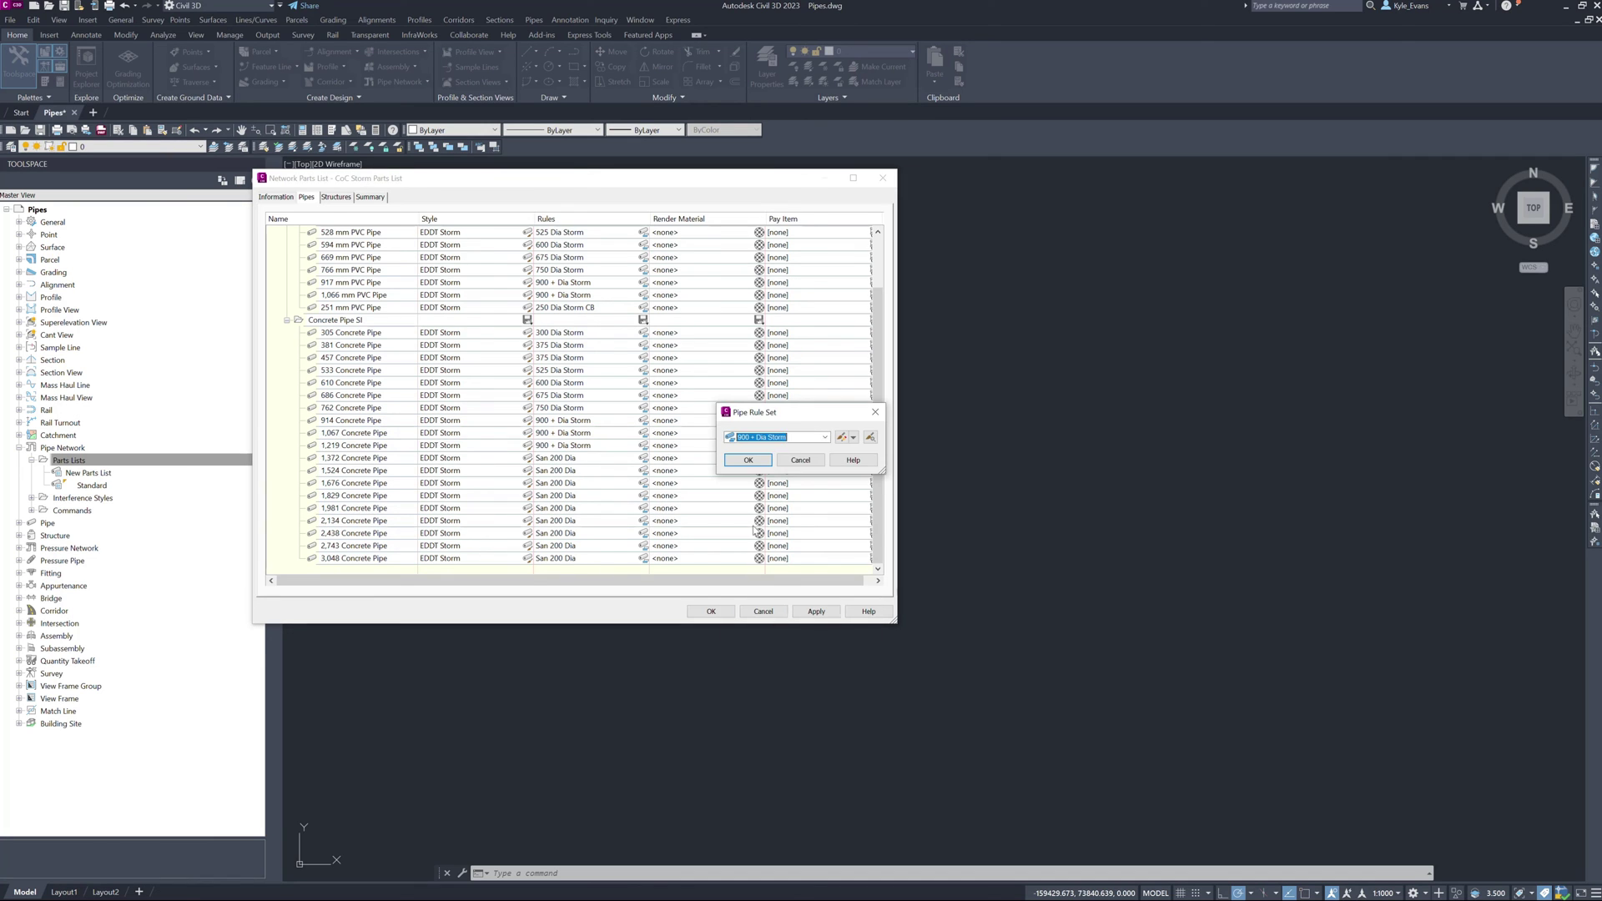
pyautogui.click(749, 460)
pyautogui.click(635, 470)
pyautogui.click(773, 618)
pyautogui.click(749, 460)
# Set the remaining 1,676 to 3,048 concrete pipes to 900 + Dia Storm as well.
pyautogui.click(642, 482)
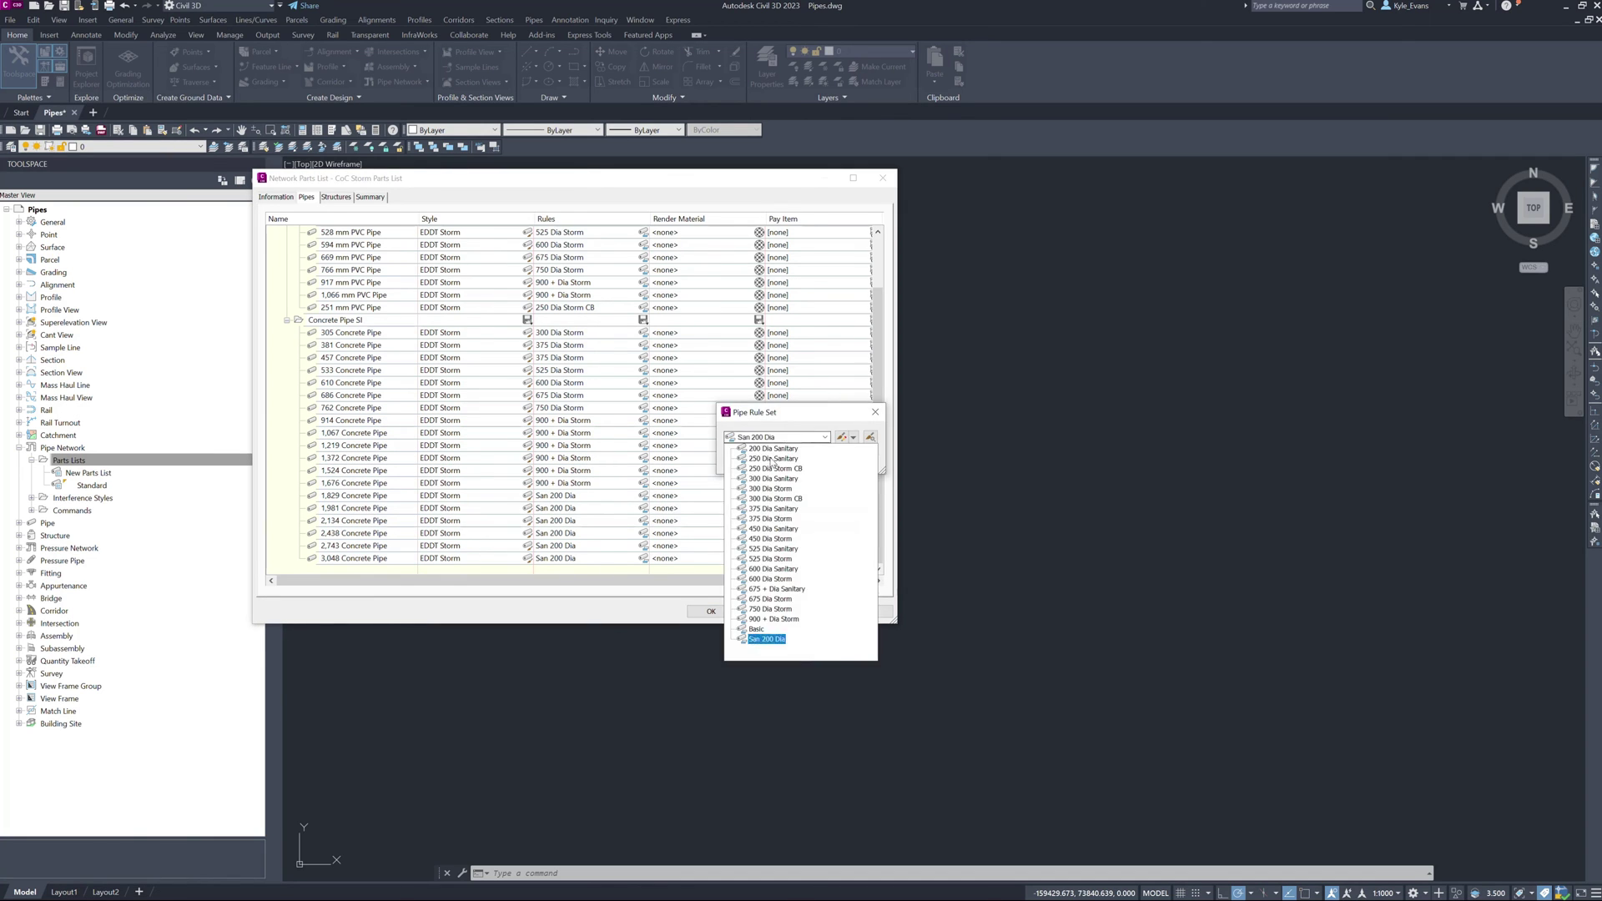
pyautogui.click(773, 618)
pyautogui.click(749, 460)
pyautogui.click(642, 495)
pyautogui.click(773, 618)
pyautogui.click(748, 460)
pyautogui.click(642, 508)
pyautogui.click(773, 619)
pyautogui.click(749, 460)
pyautogui.click(642, 520)
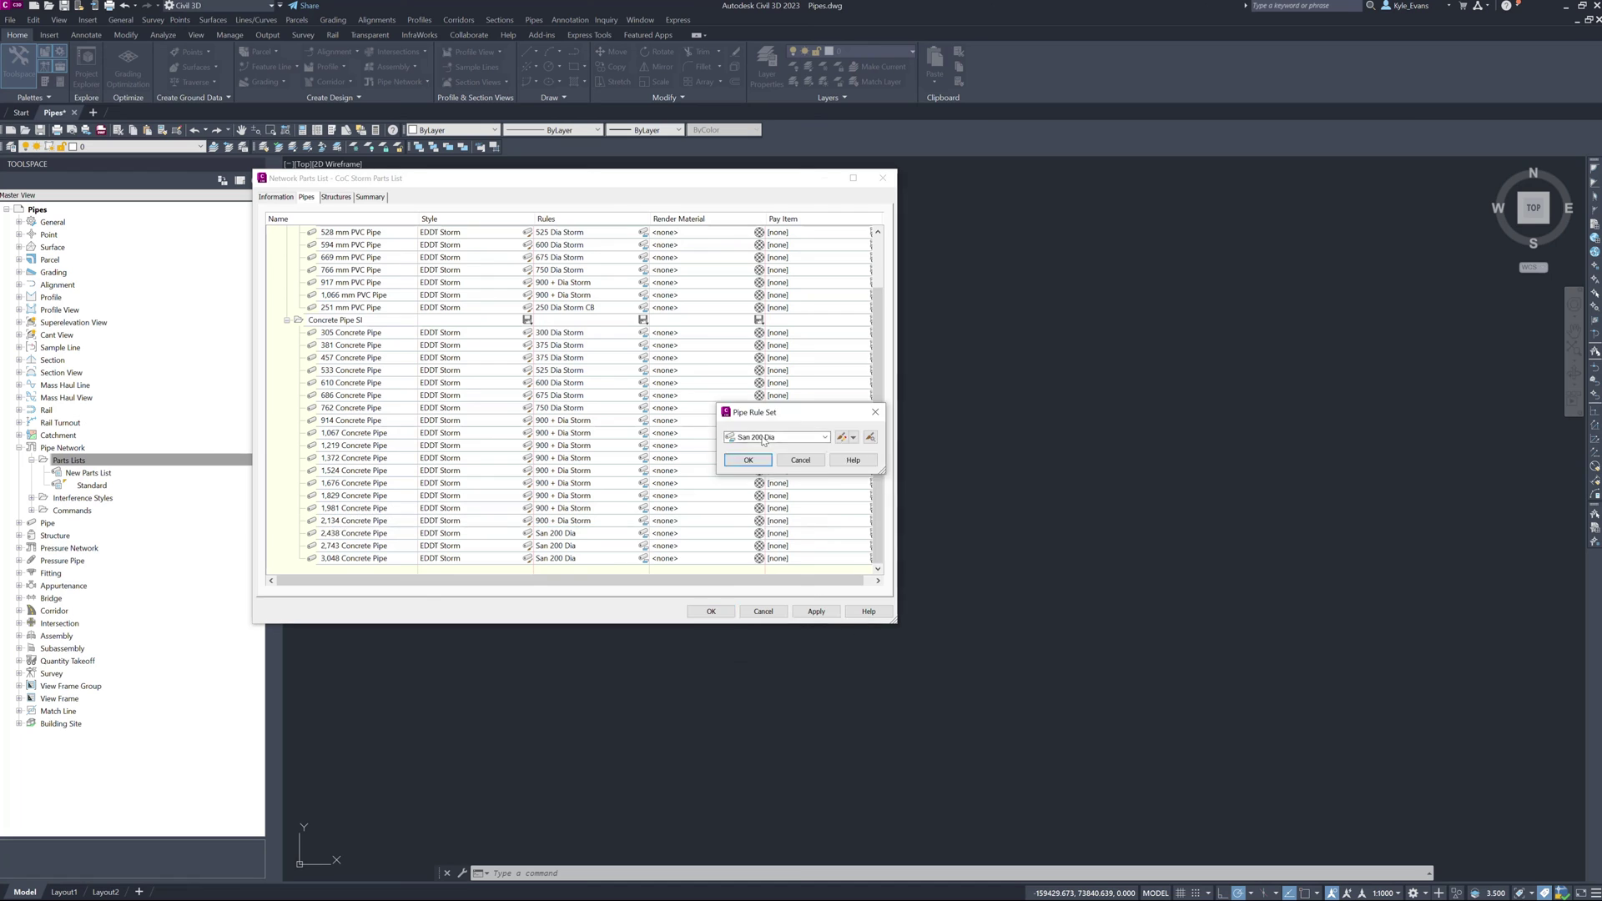
pyautogui.click(749, 460)
pyautogui.click(643, 532)
pyautogui.click(773, 618)
pyautogui.click(748, 460)
pyautogui.click(643, 558)
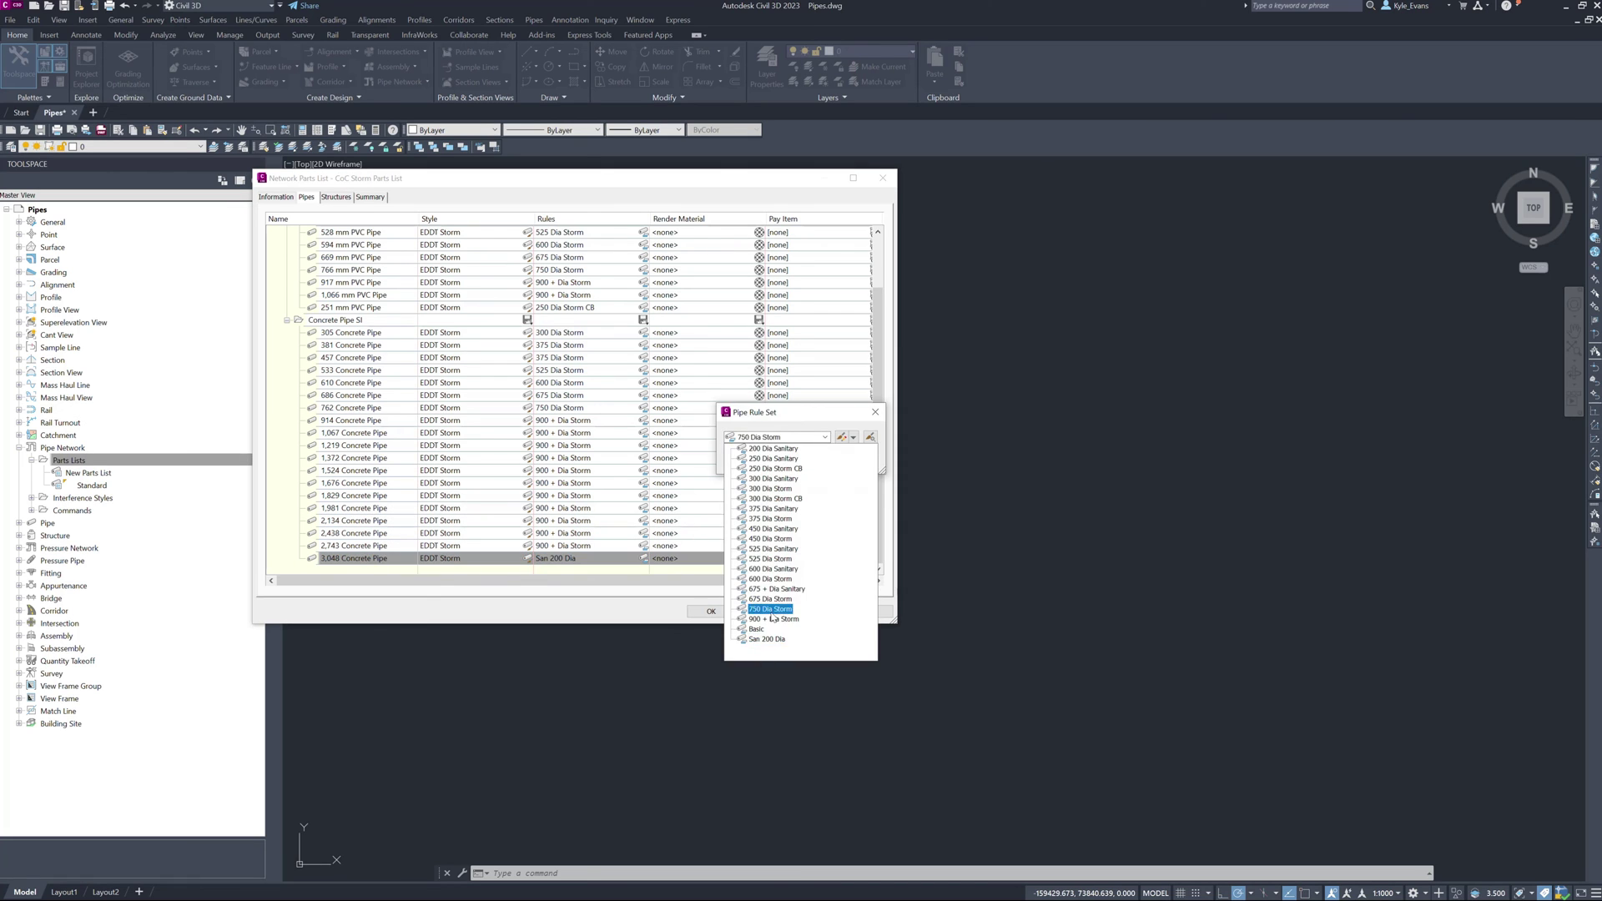
pyautogui.click(774, 619)
pyautogui.click(748, 460)
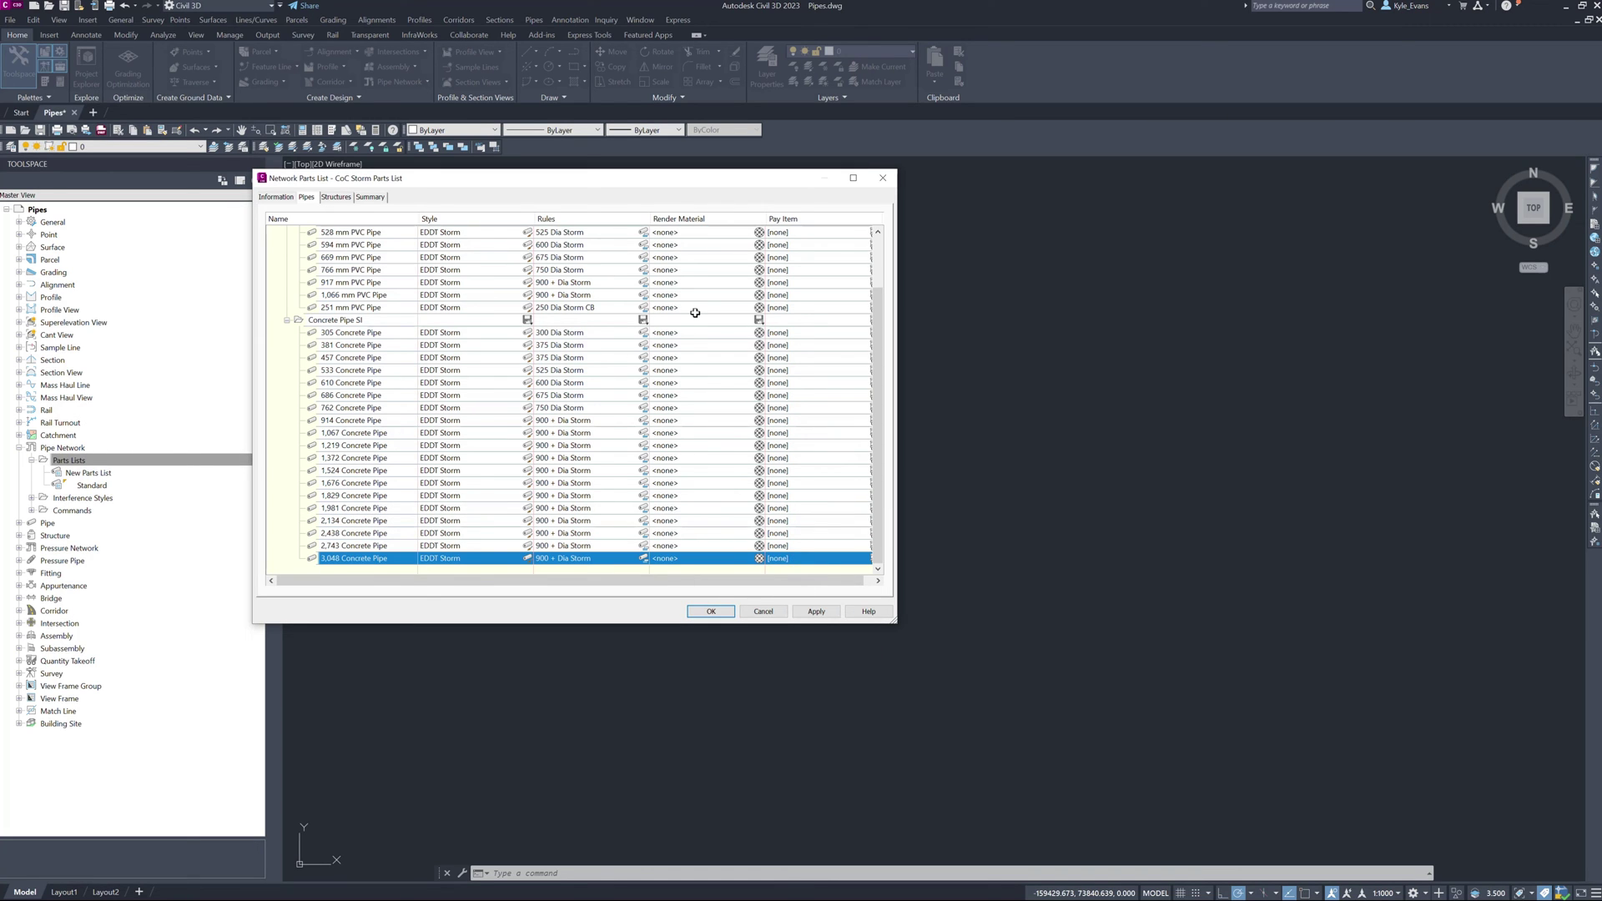
# Widen the CoC Storm Parts List dialog to review all pipe columns, then accept it.
pyautogui.scroll(2, 695, 313)
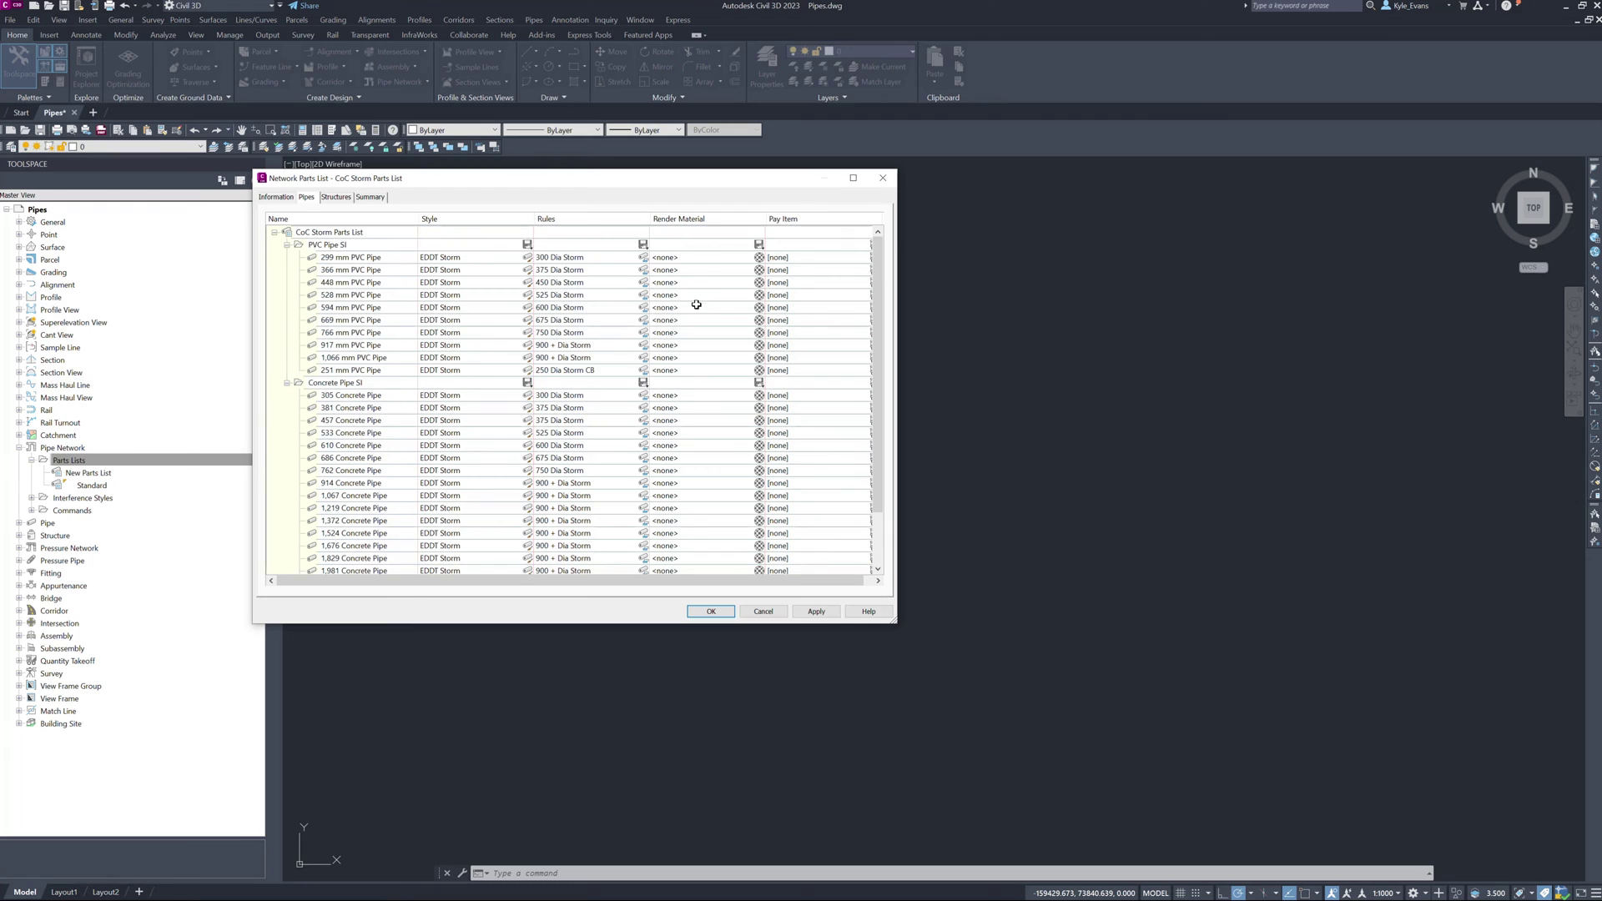
pyautogui.click(734, 258)
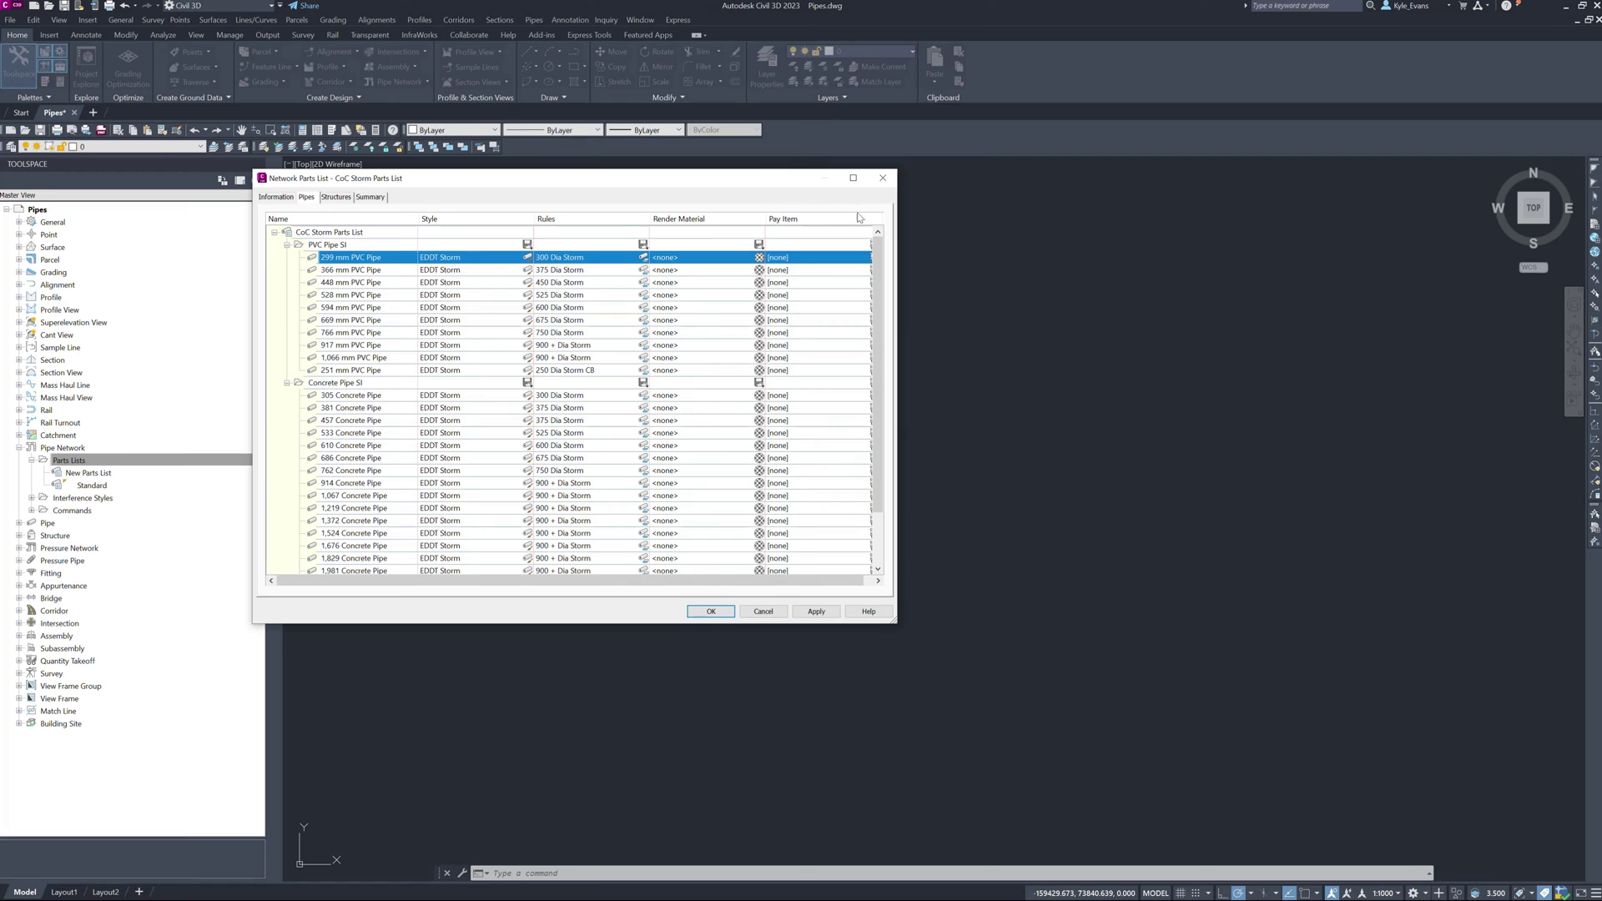
pyautogui.moveTo(887, 628); pyautogui.dragTo(965, 627)
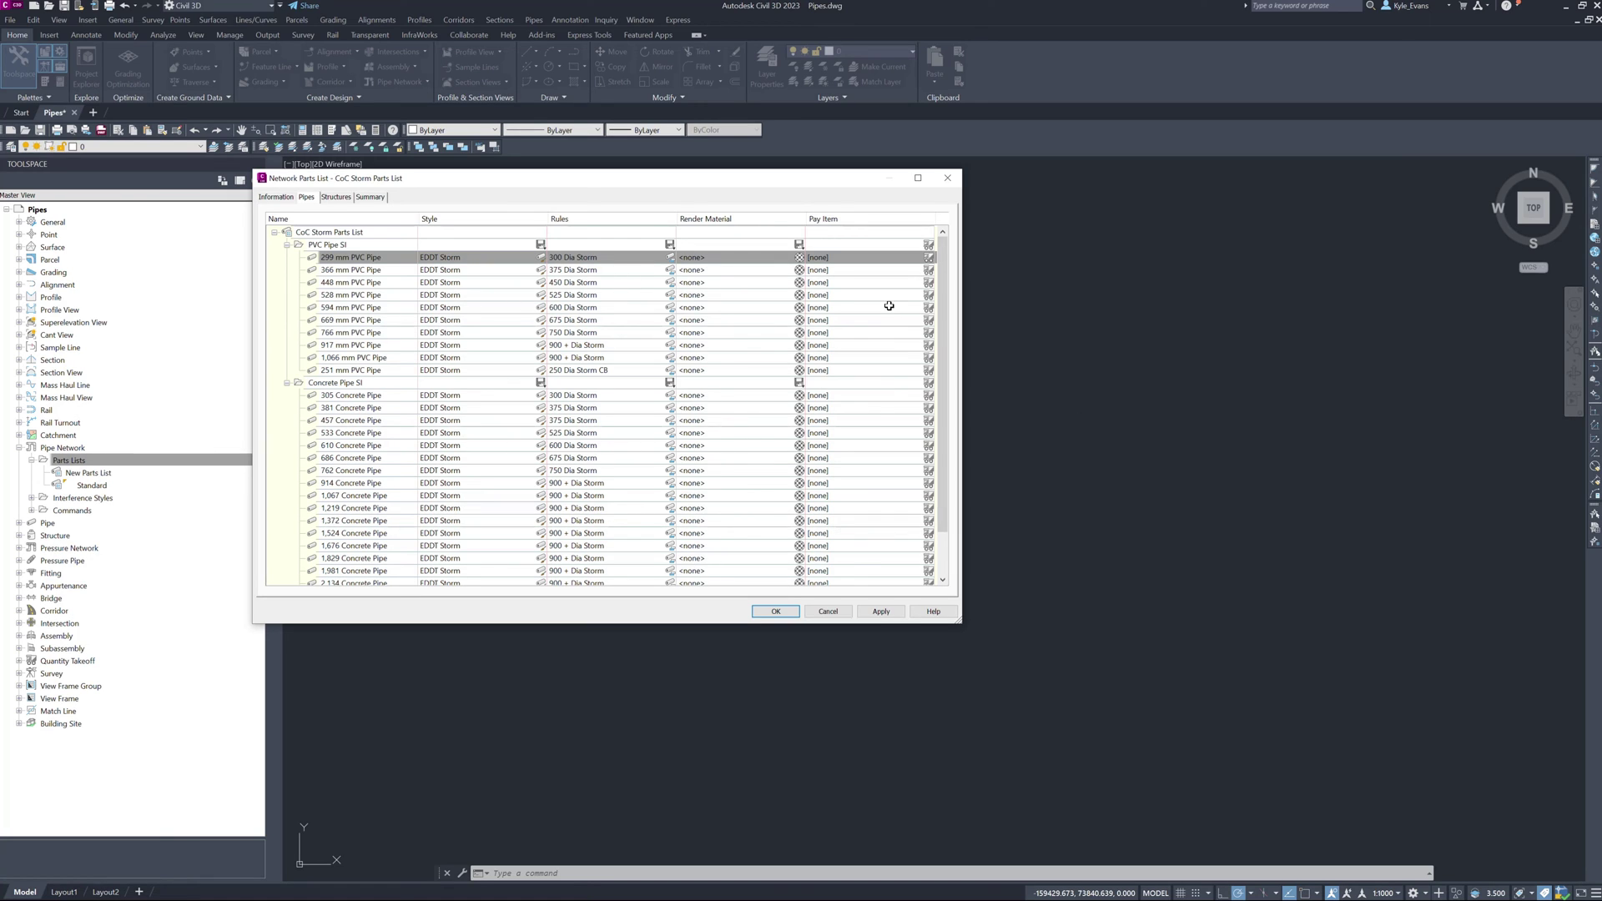
pyautogui.scroll(-2, 796, 368)
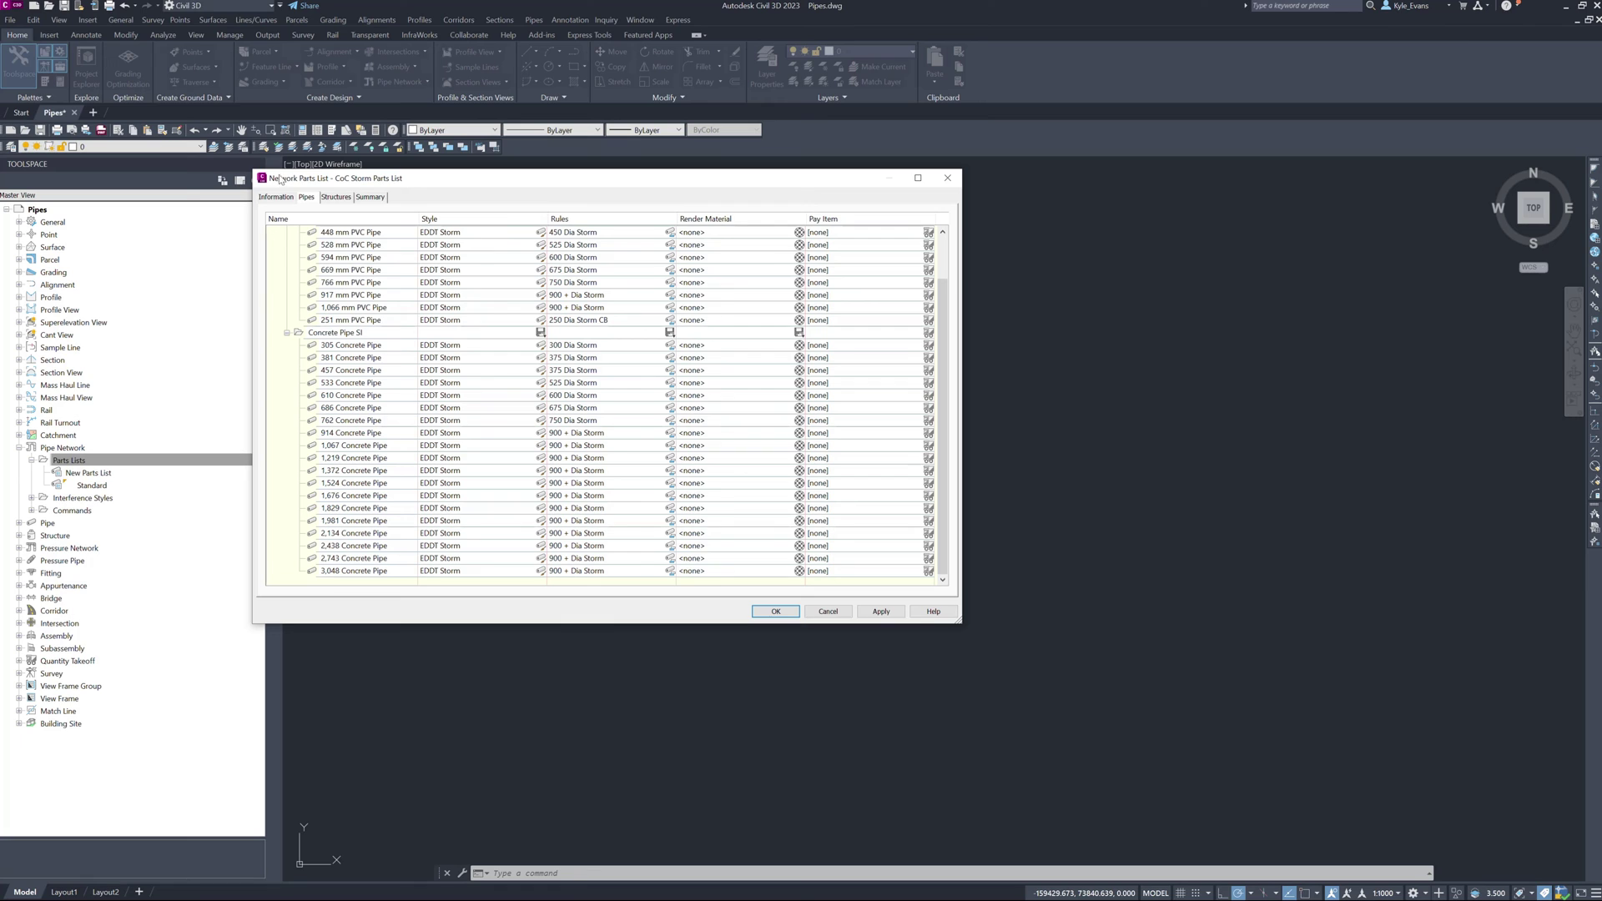
pyautogui.click(776, 612)
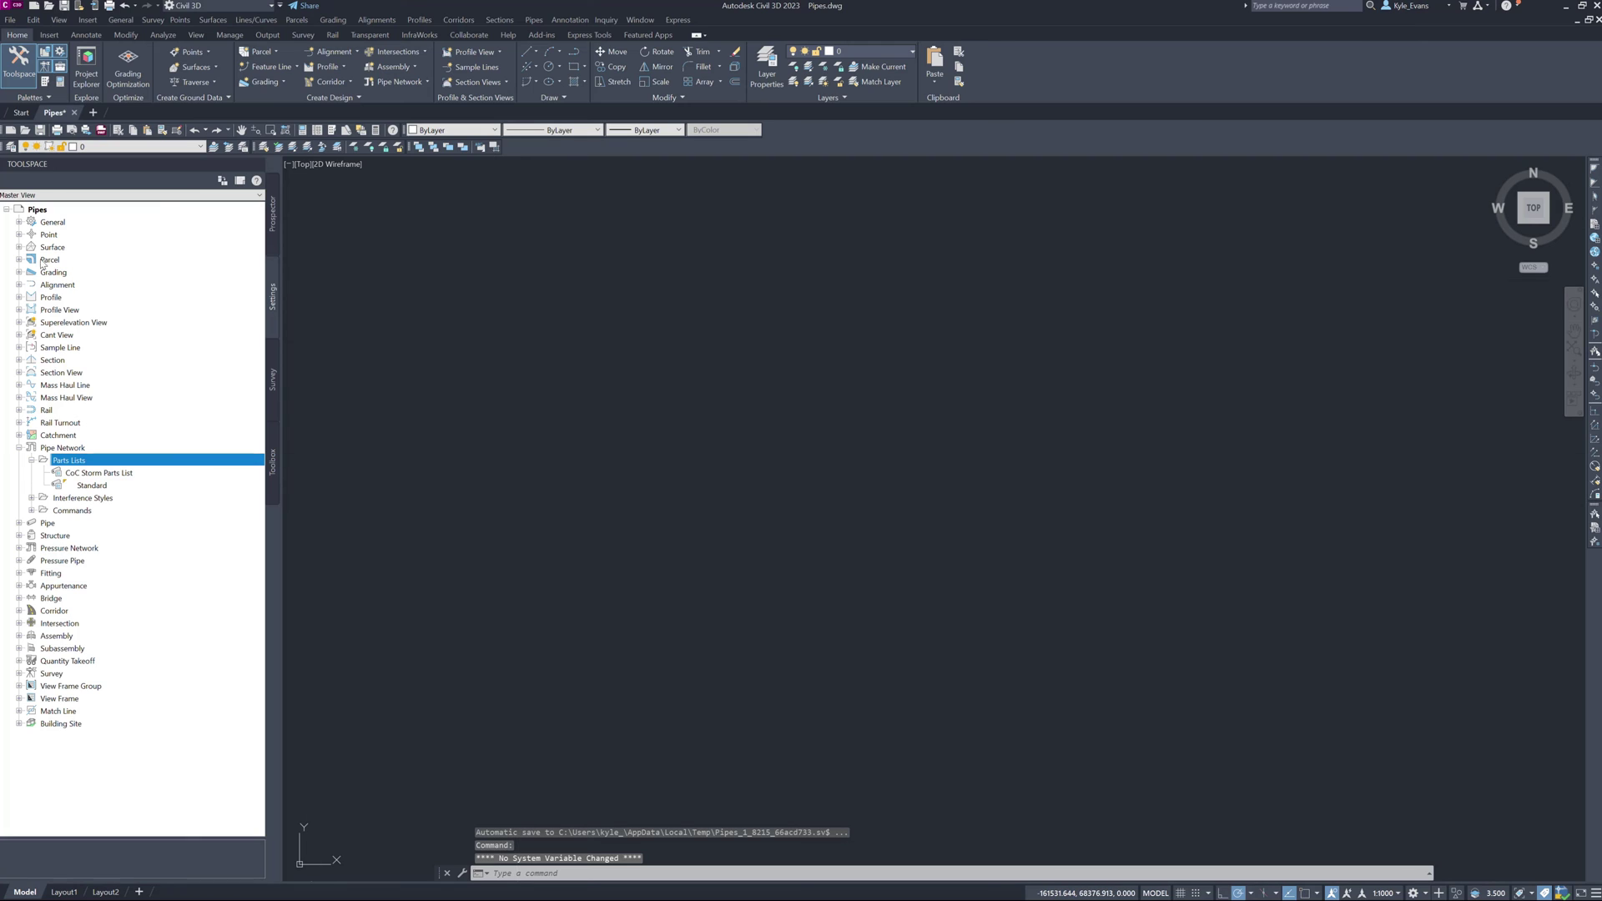
# Save Pipes.dwg, reopen CoC Storm Parts List for editing and expand the Concrete Pipe SI sizes.
pyautogui.click(65, 7)
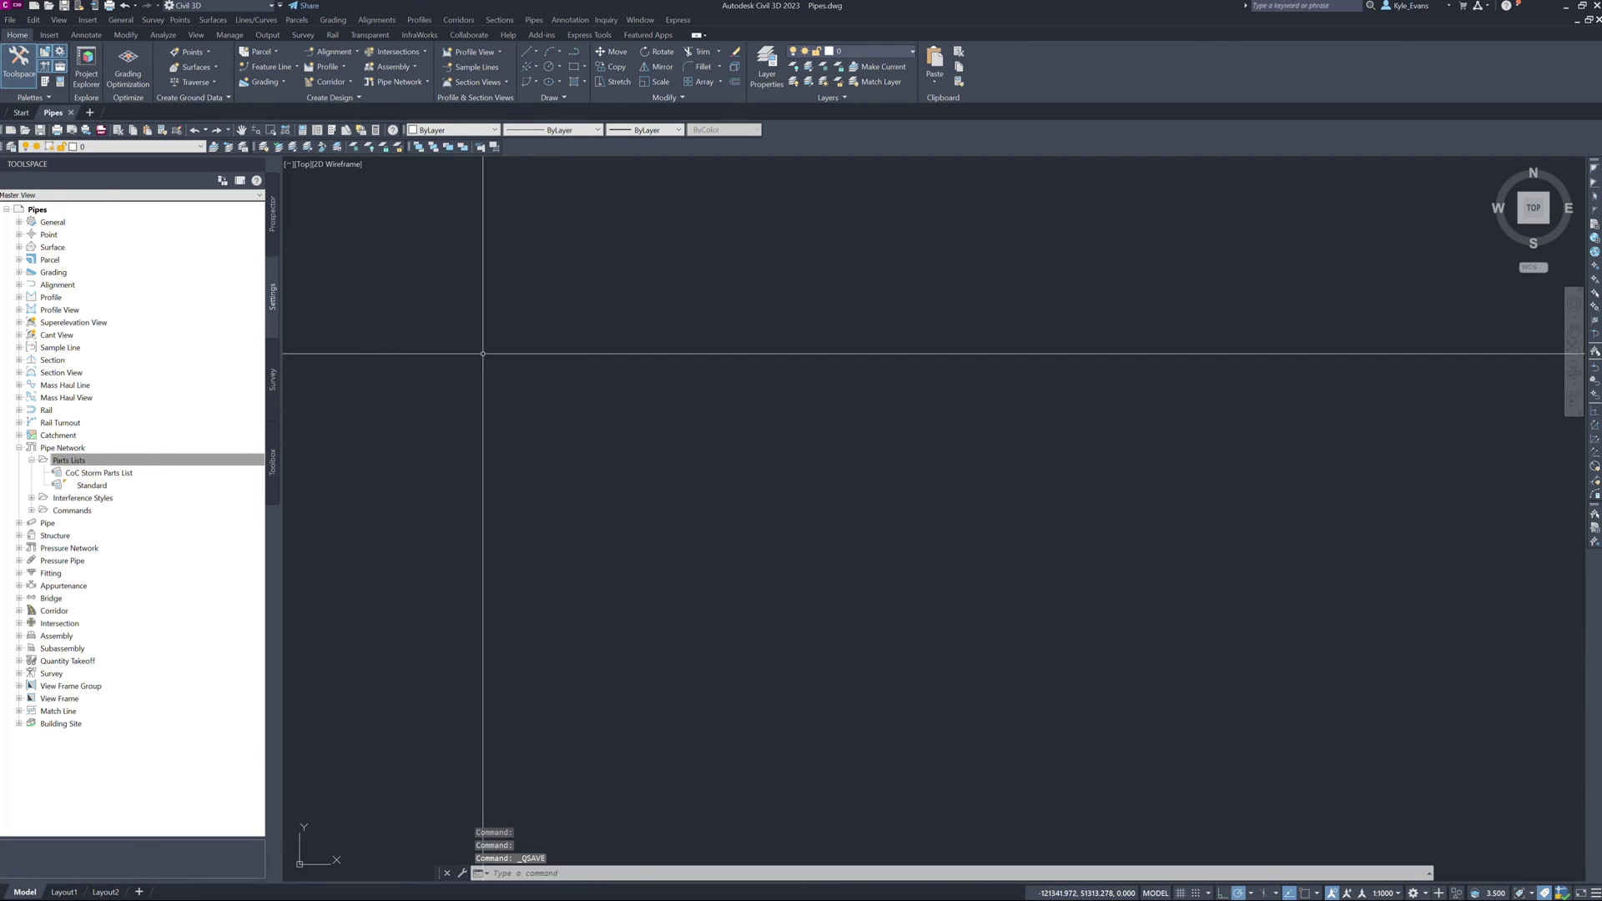
pyautogui.rightClick(102, 473)
pyautogui.click(133, 480)
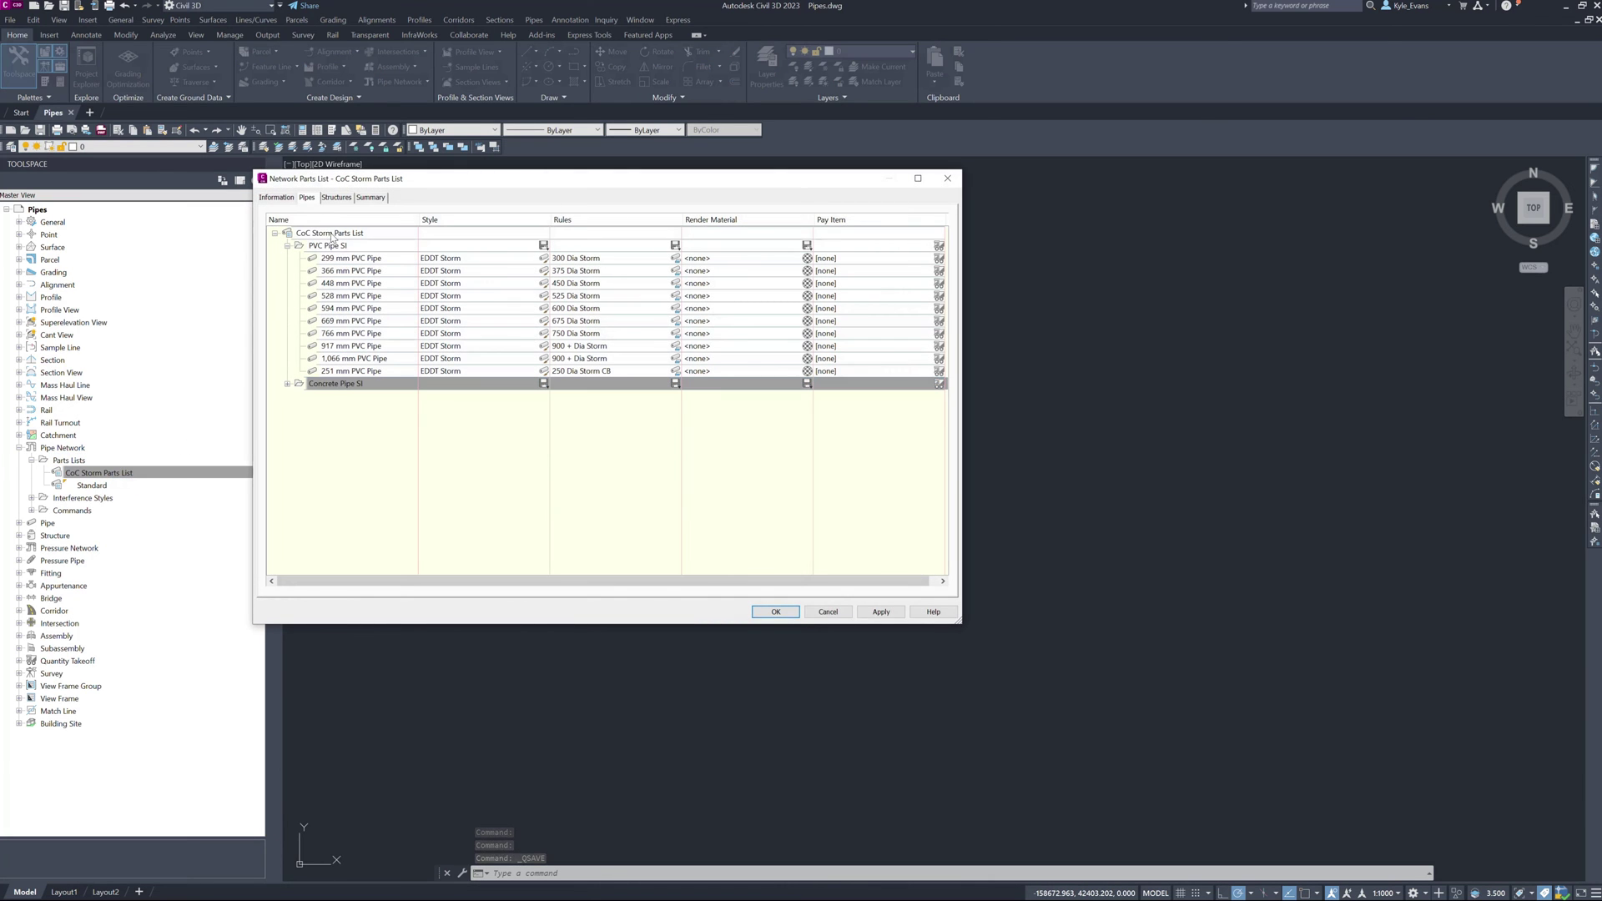
pyautogui.click(322, 234)
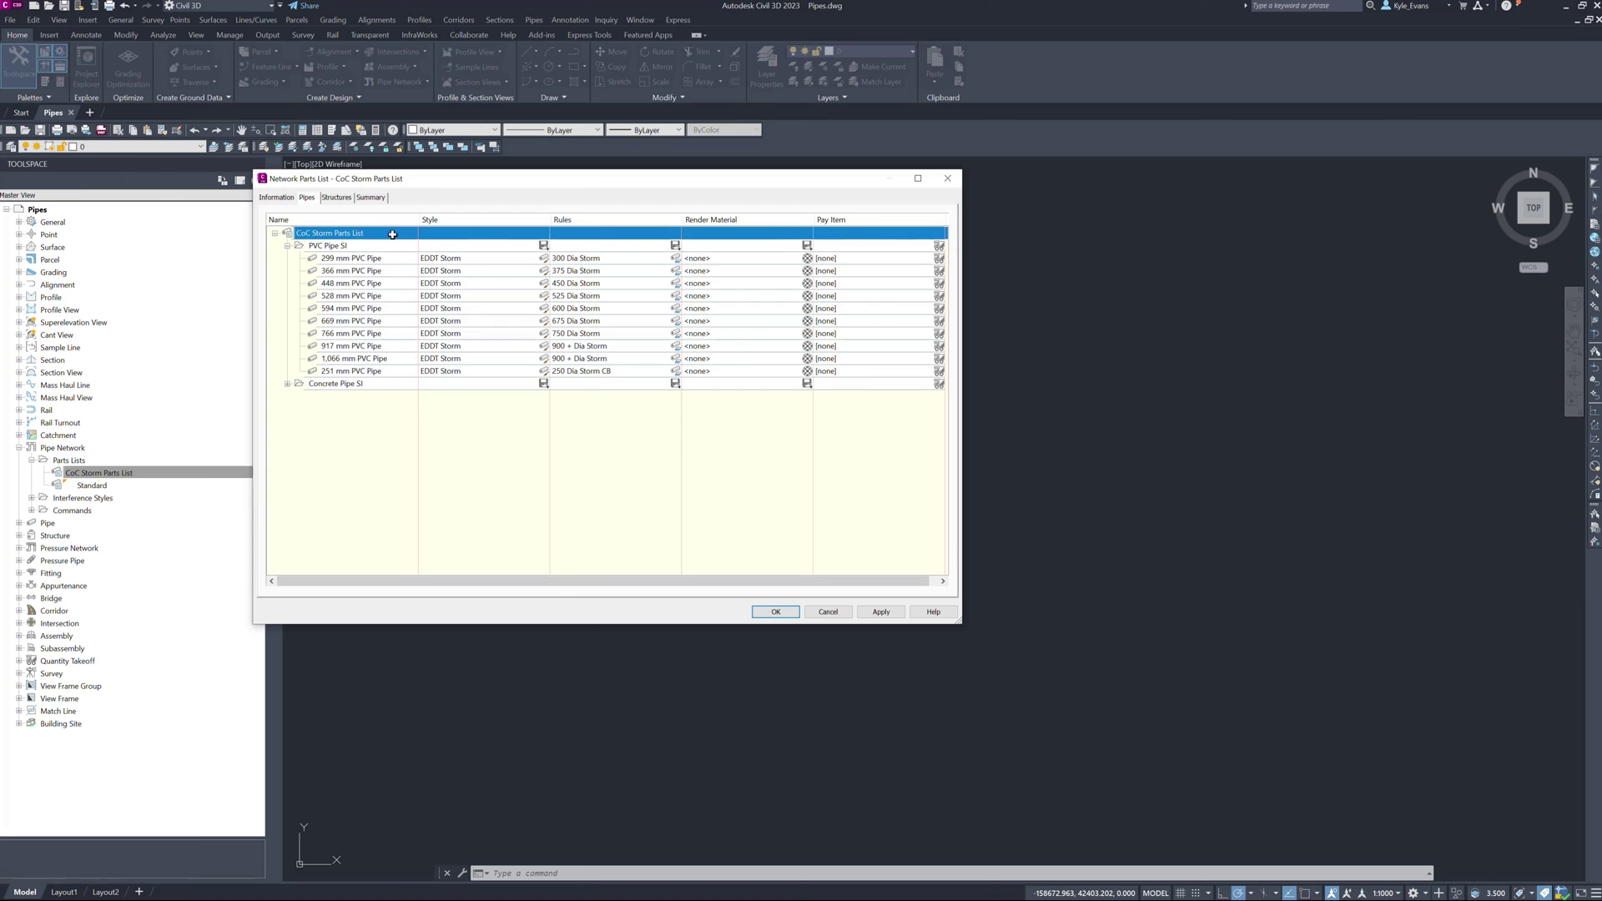
pyautogui.click(337, 198)
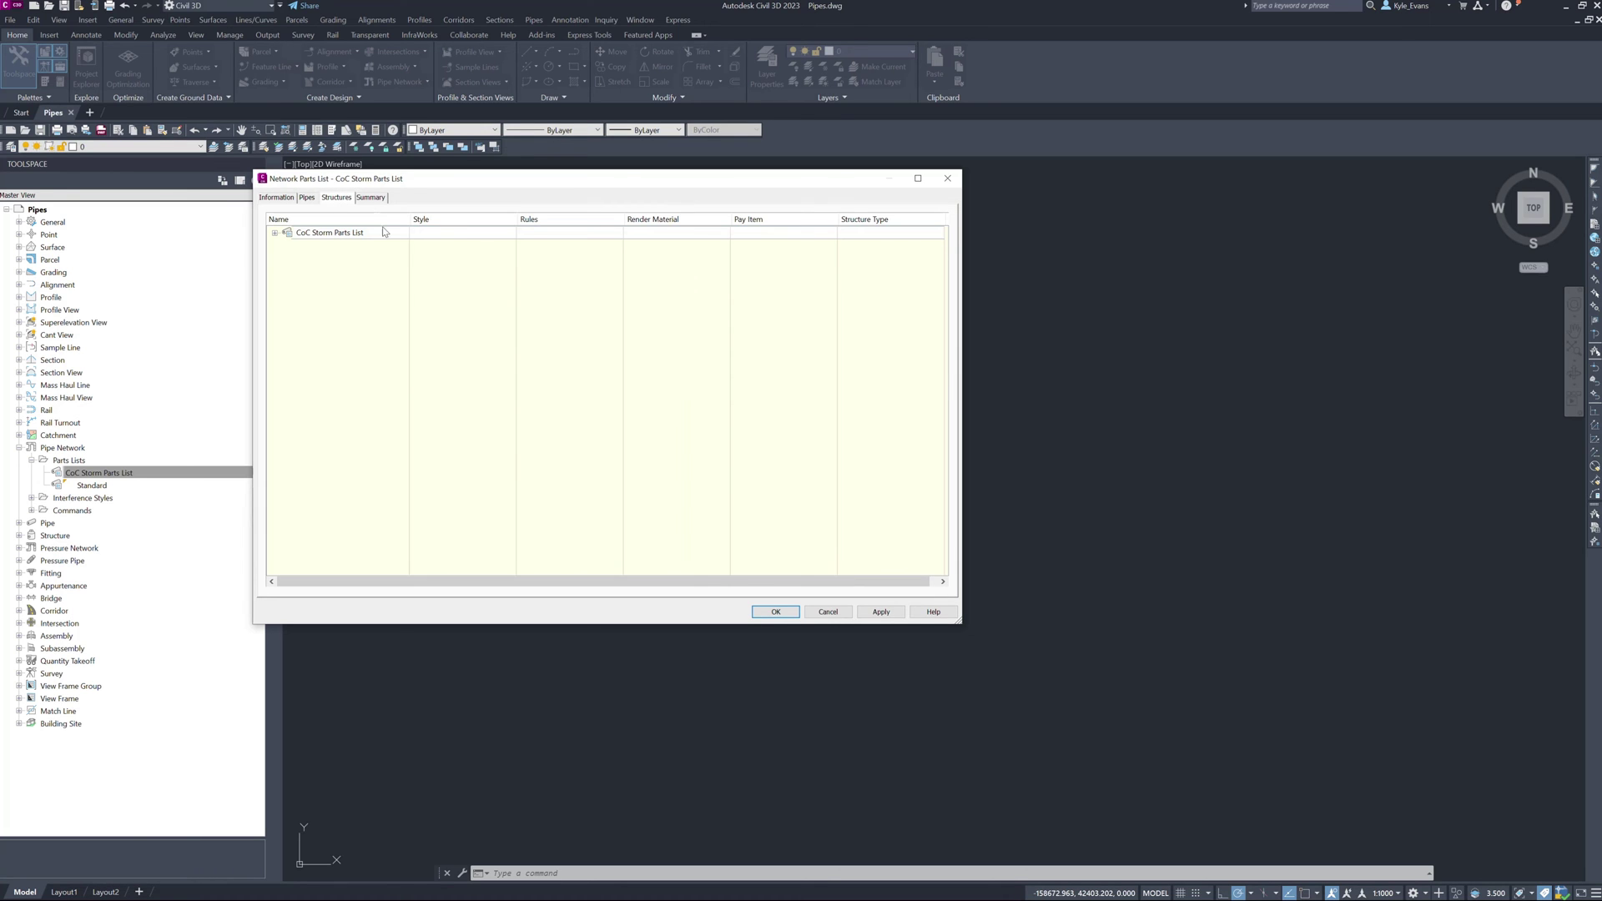
pyautogui.click(307, 197)
pyautogui.click(288, 383)
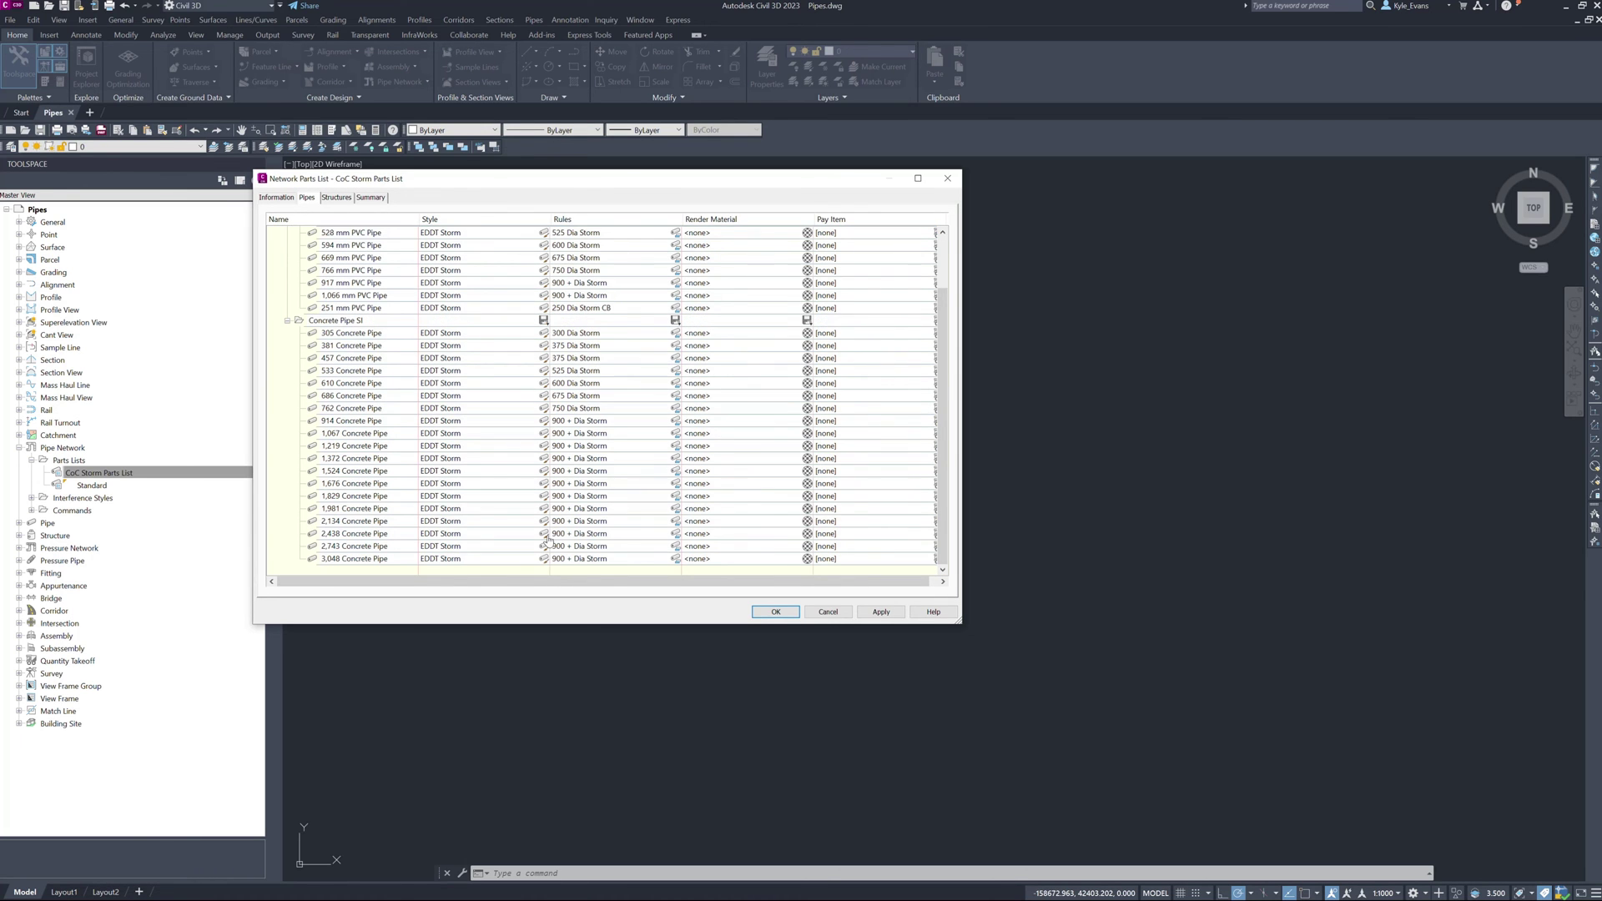
# Expand the Null Structure family on the Structures tab and give it the EDDT Null style.
pyautogui.click(337, 198)
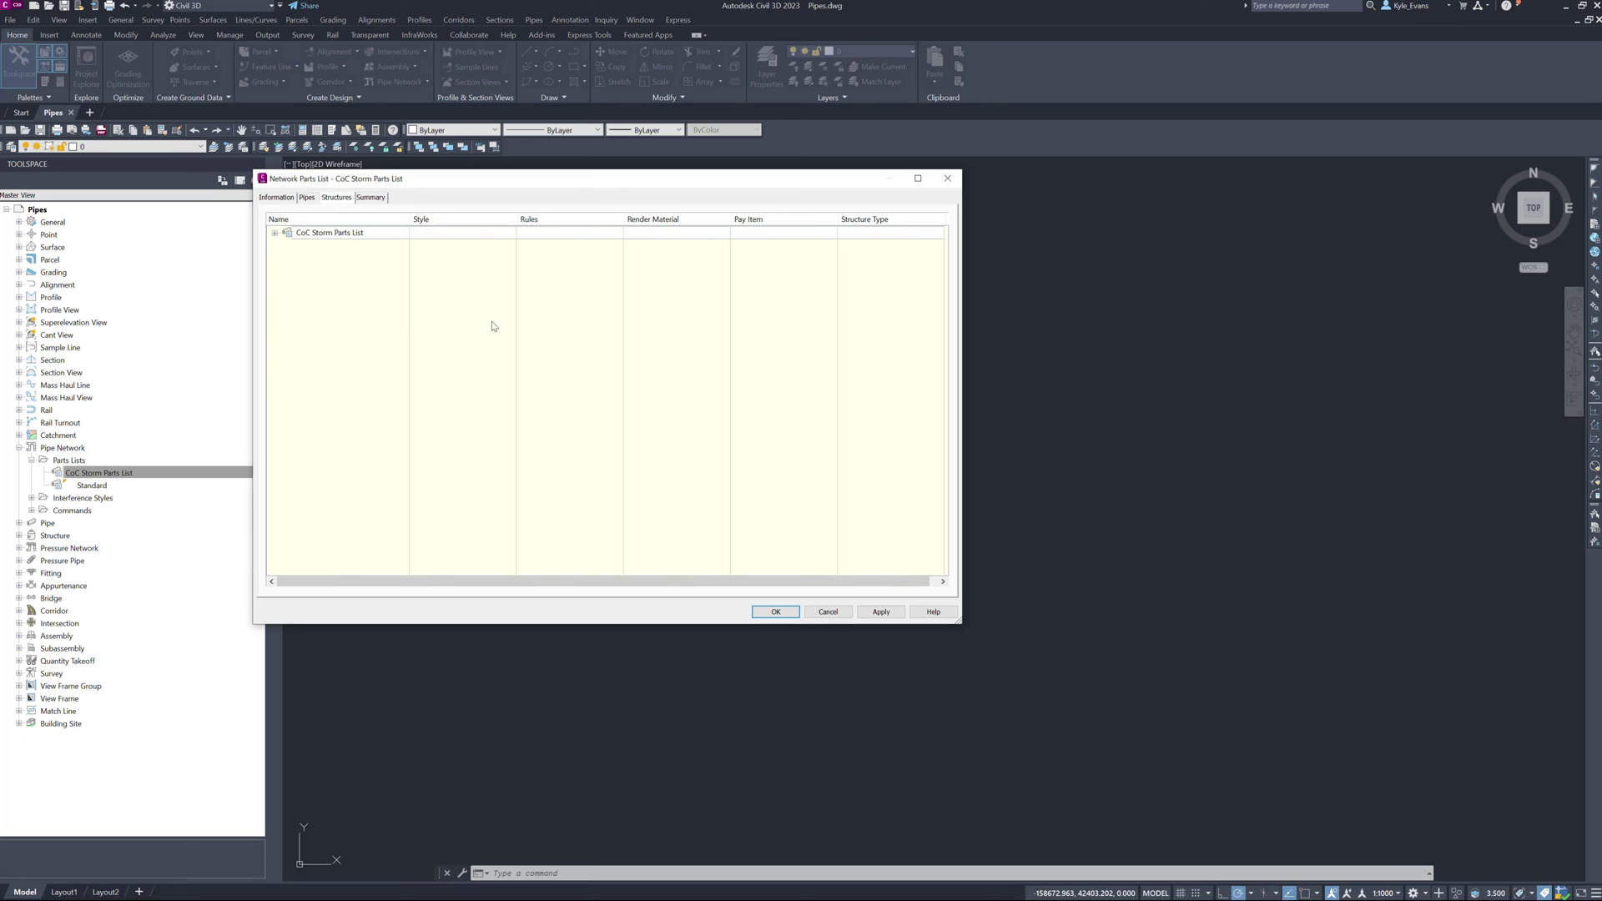
pyautogui.click(274, 233)
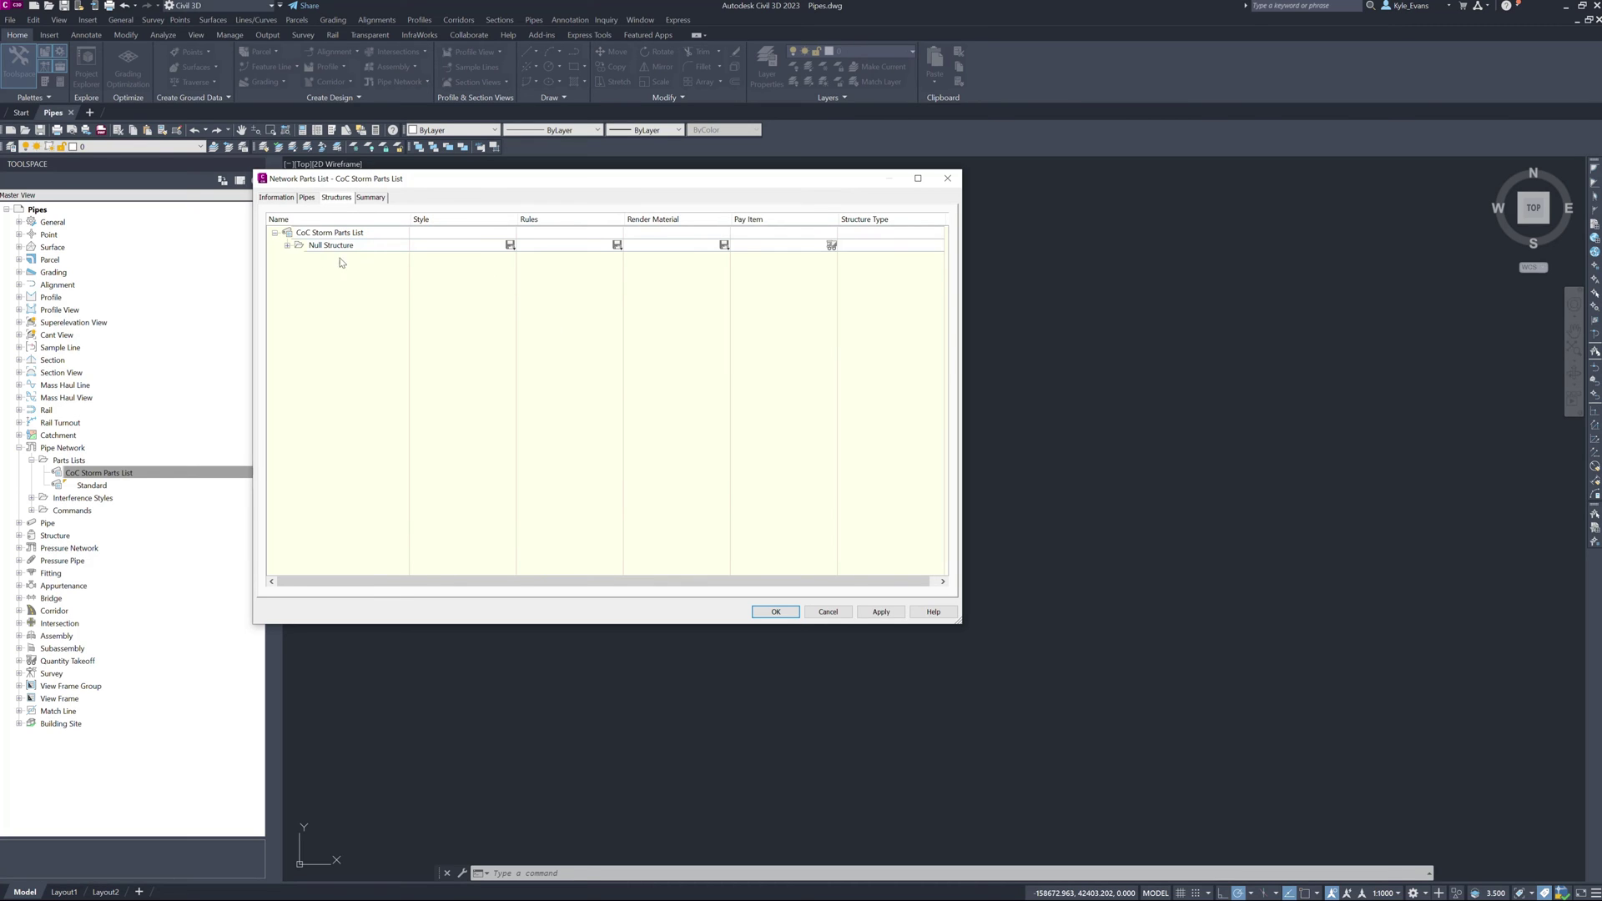
pyautogui.click(287, 245)
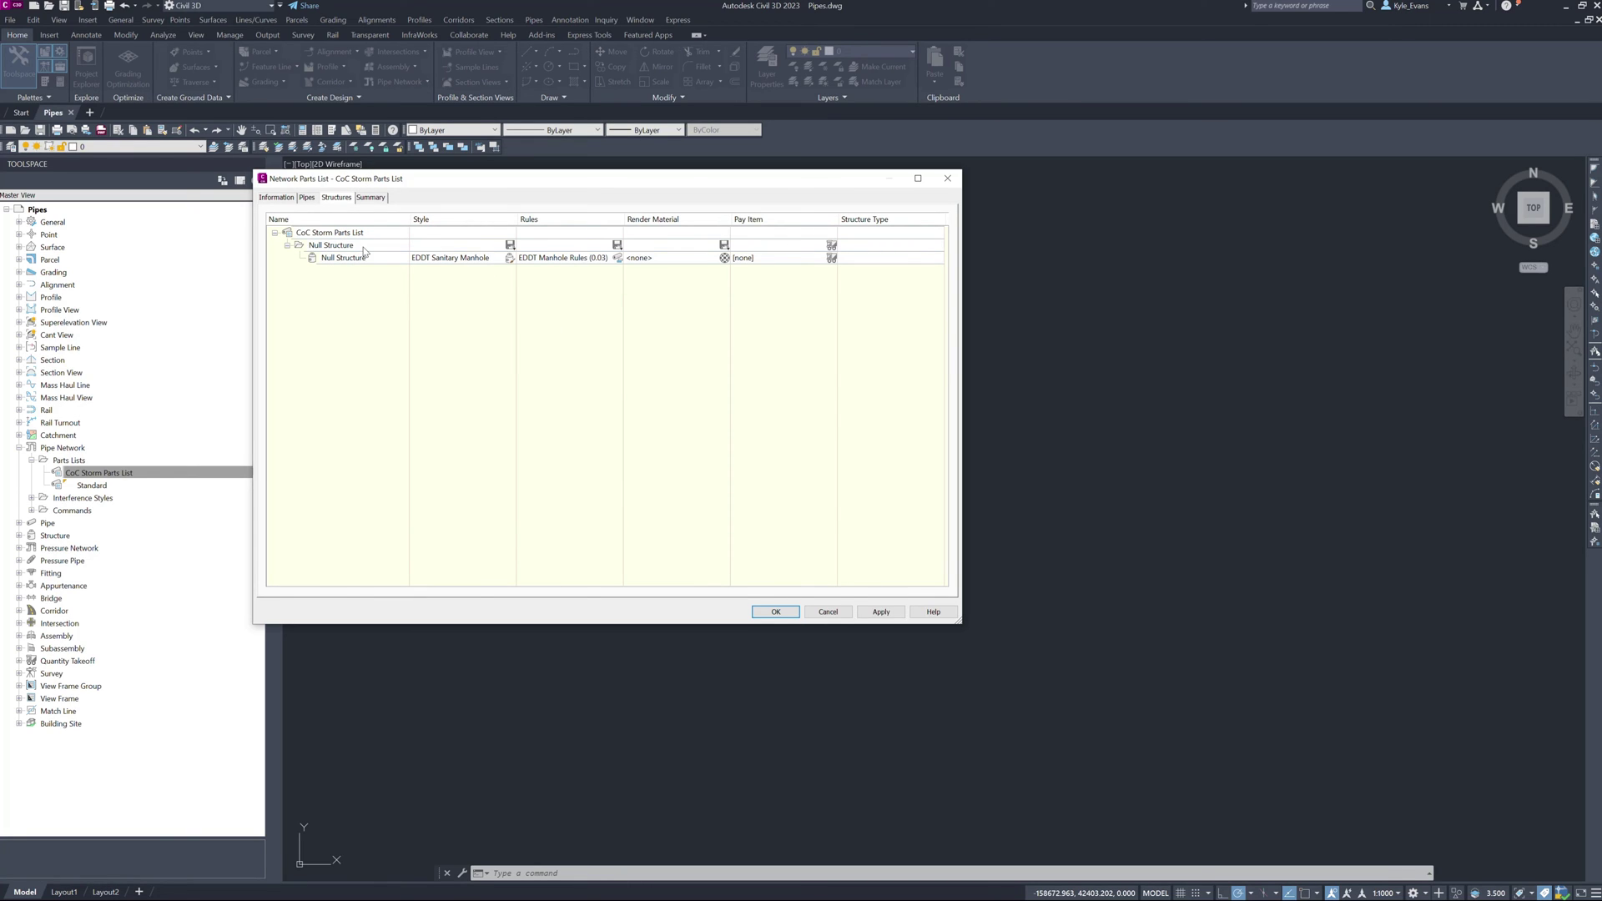
pyautogui.click(510, 257)
pyautogui.click(784, 438)
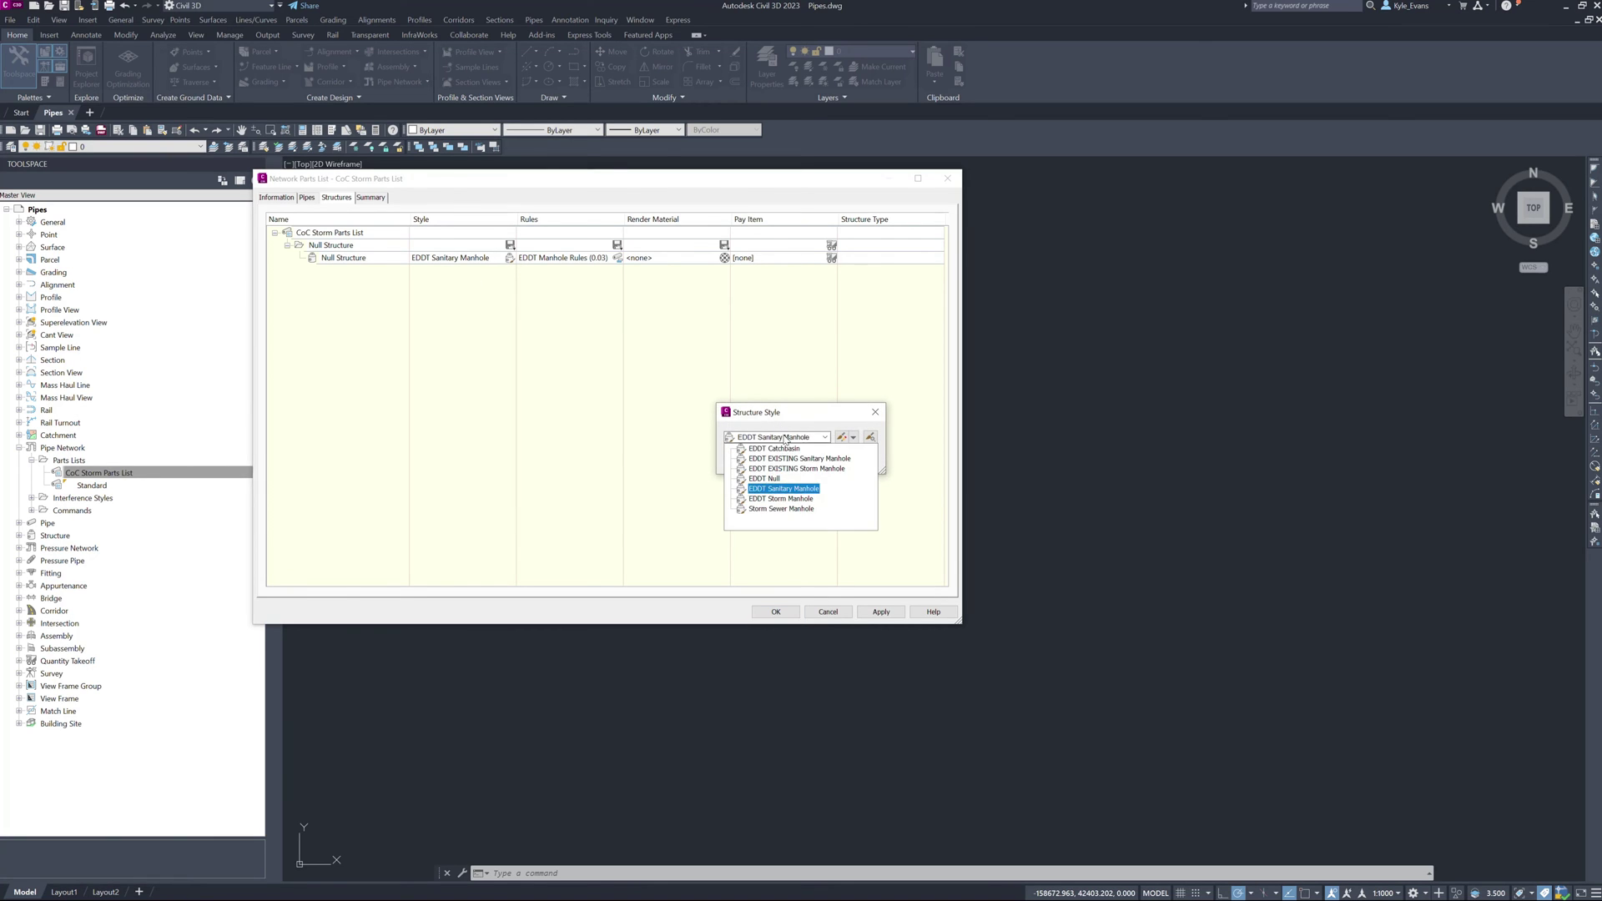
pyautogui.click(764, 478)
pyautogui.click(748, 461)
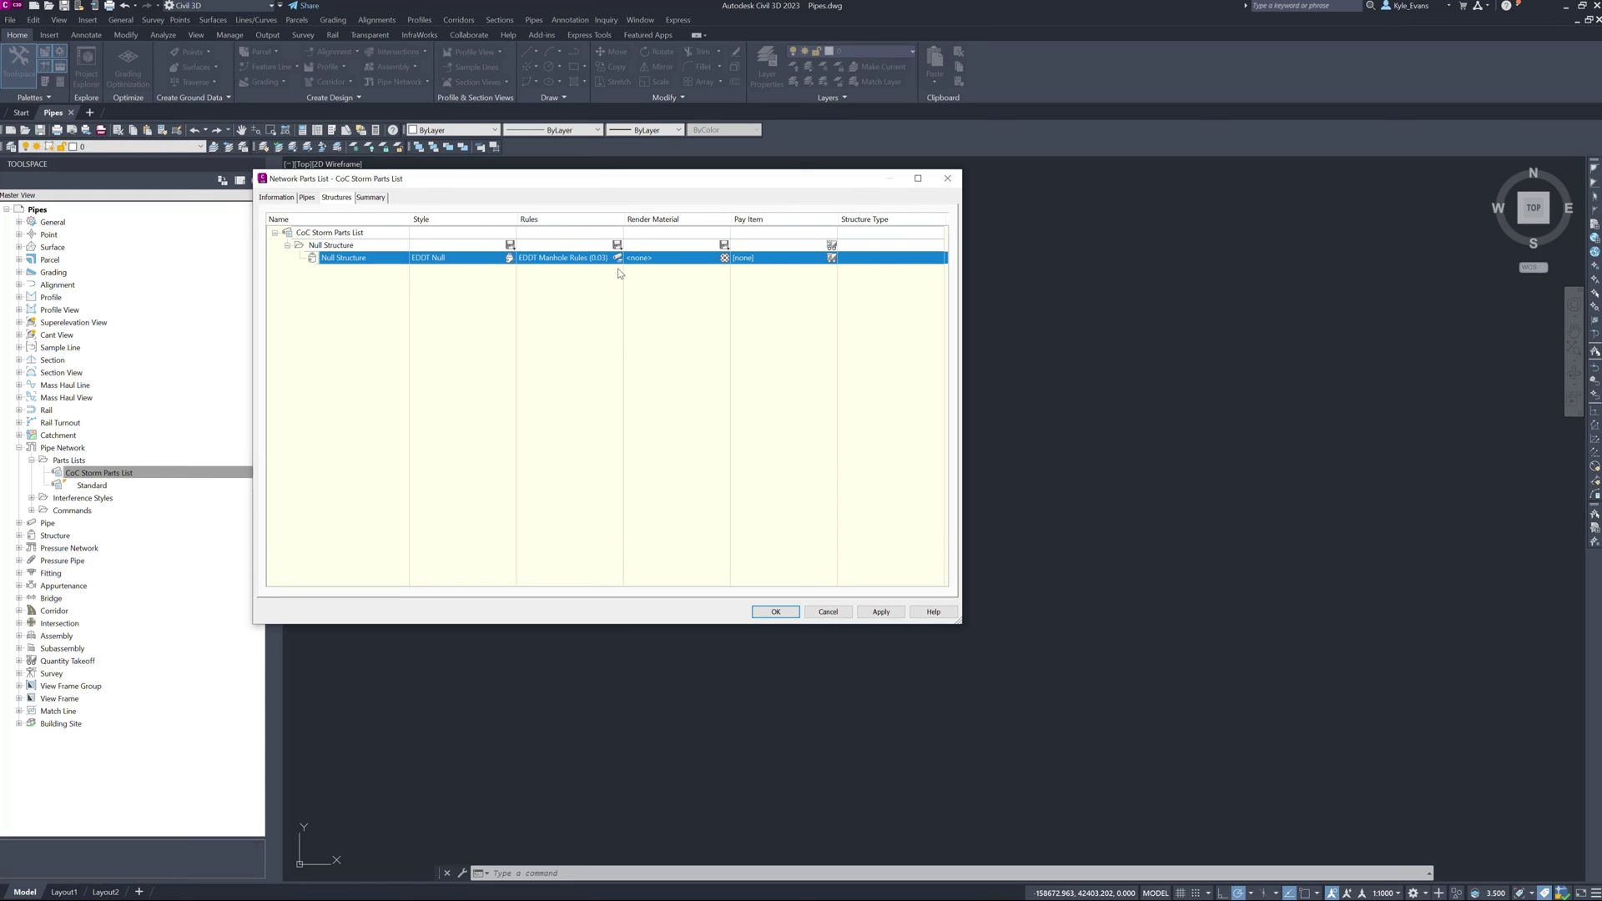
pyautogui.click(617, 259)
# Create a new structure rule set named 'Null Structure'.
pyautogui.click(791, 437)
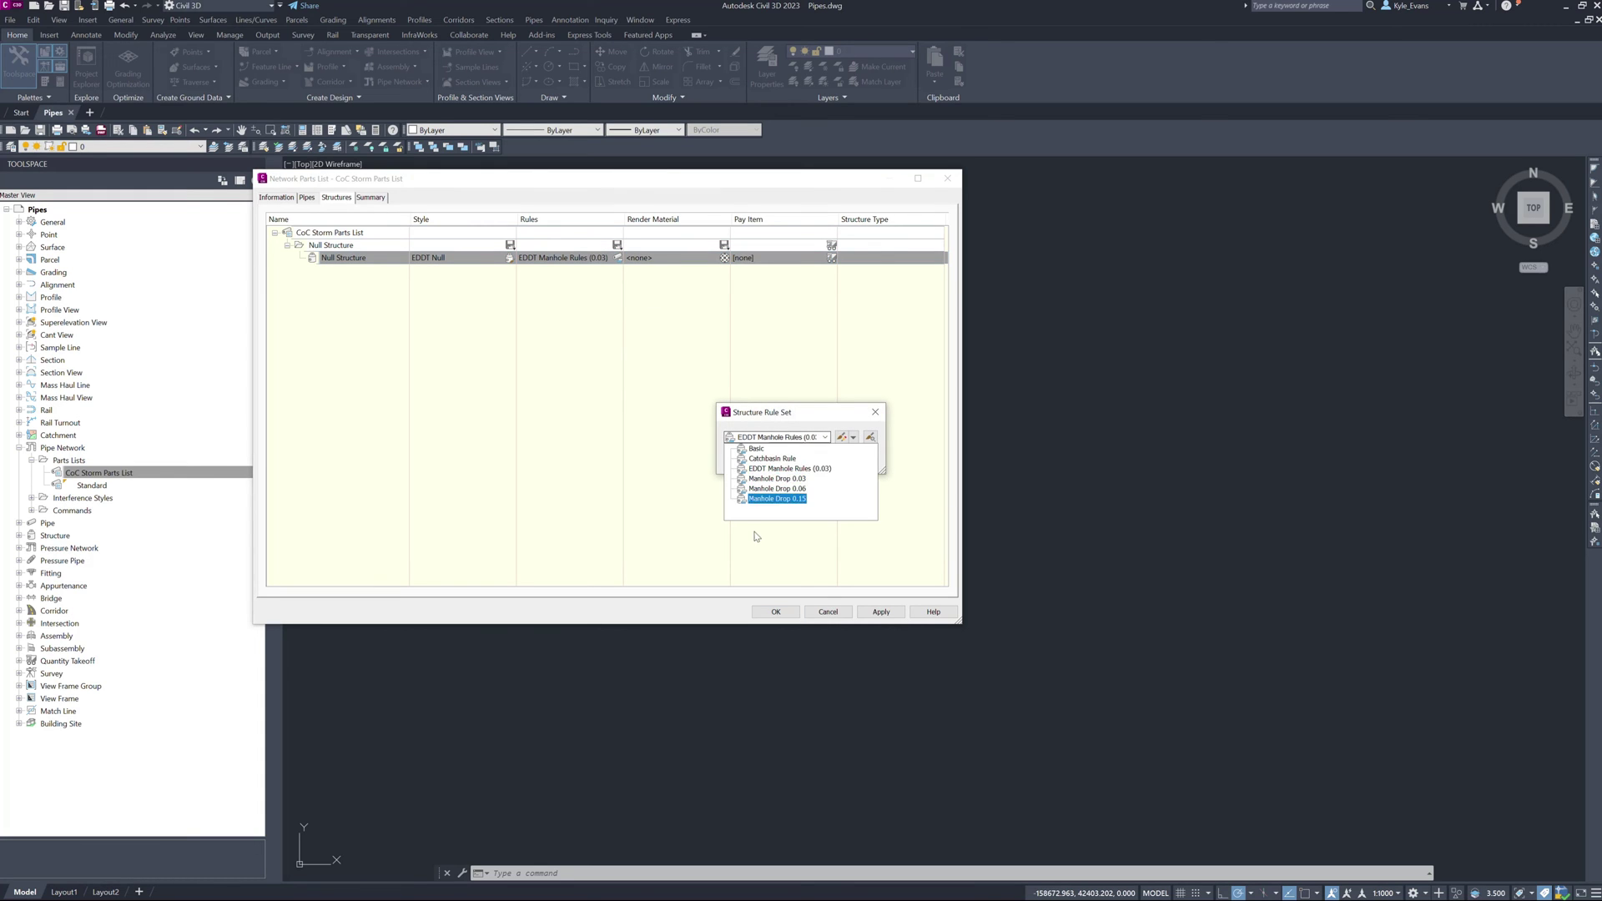
pyautogui.press('Up')
pyautogui.press('Up')
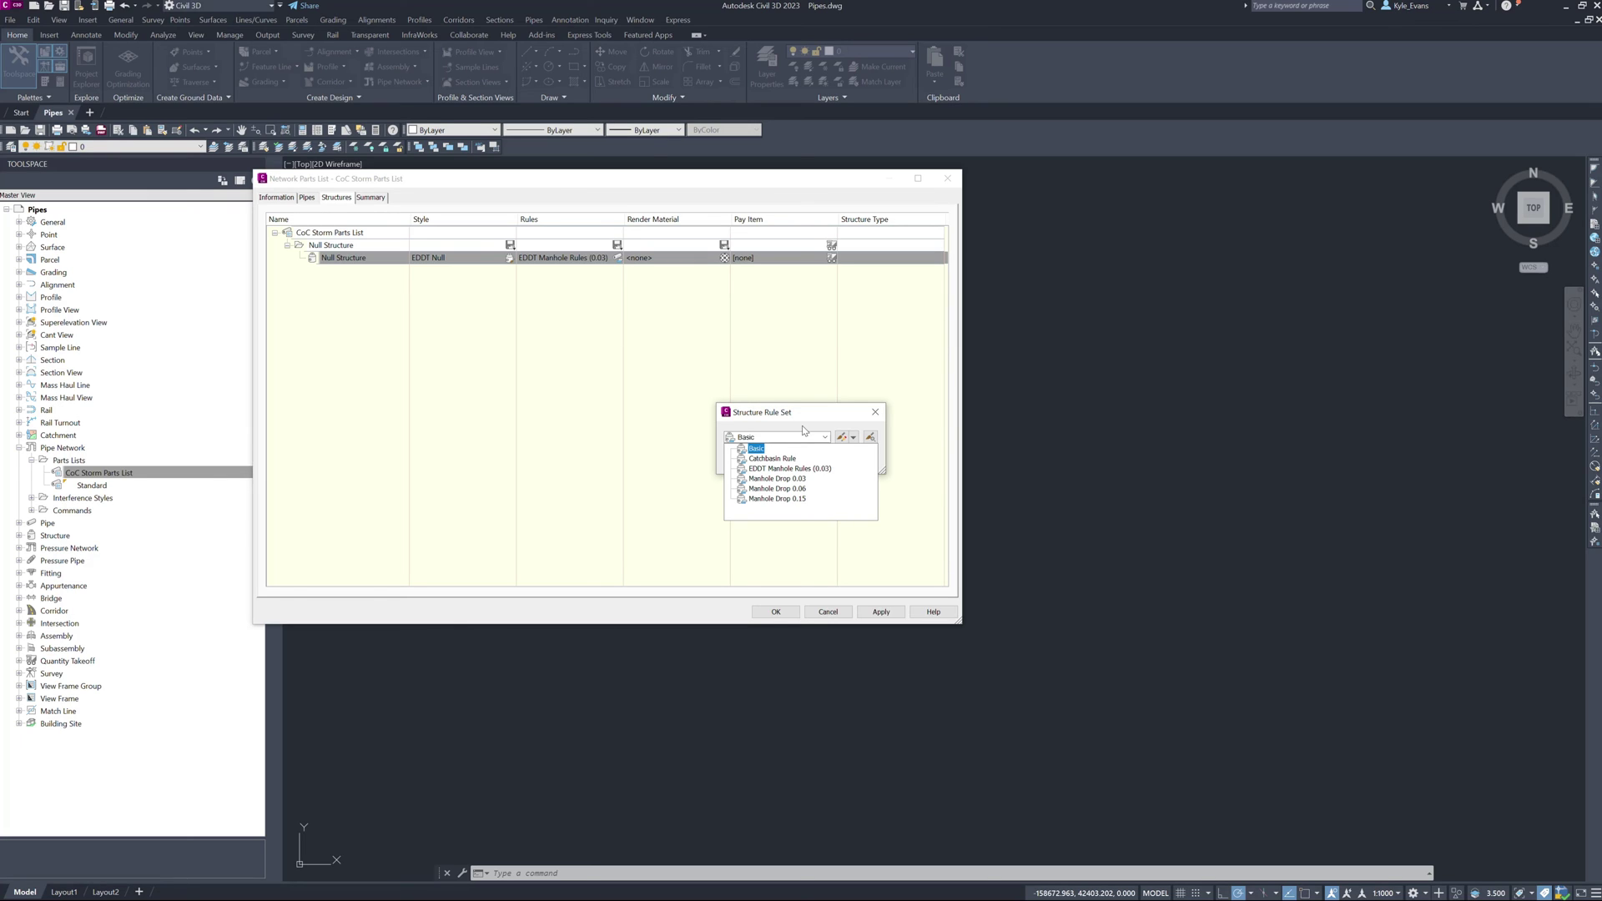
pyautogui.click(789, 468)
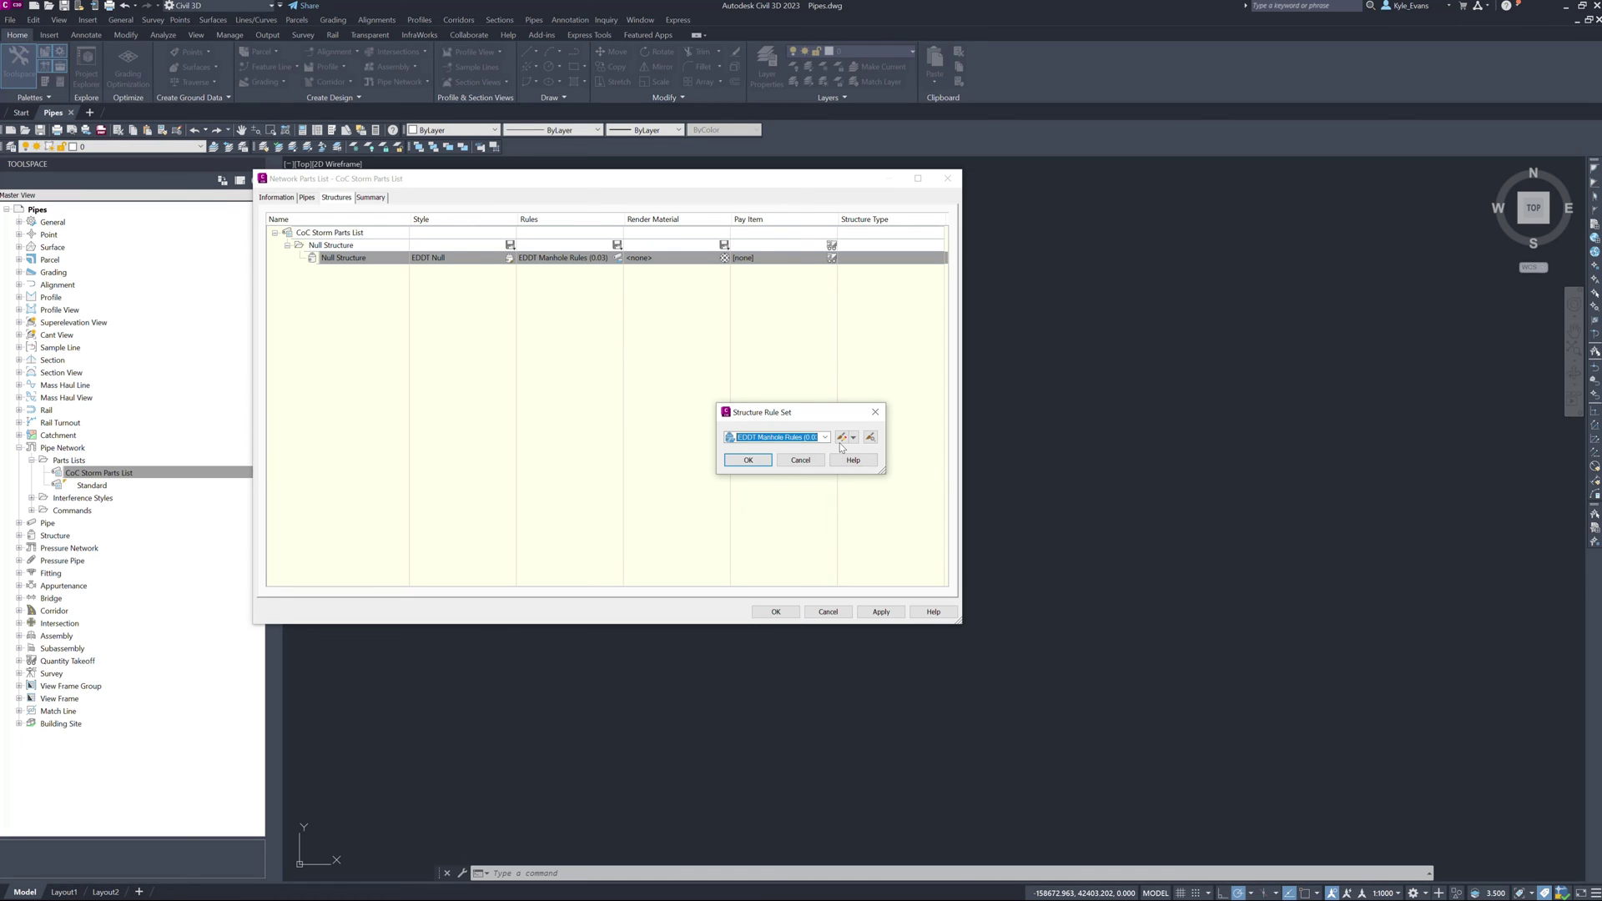
pyautogui.click(852, 437)
pyautogui.click(878, 452)
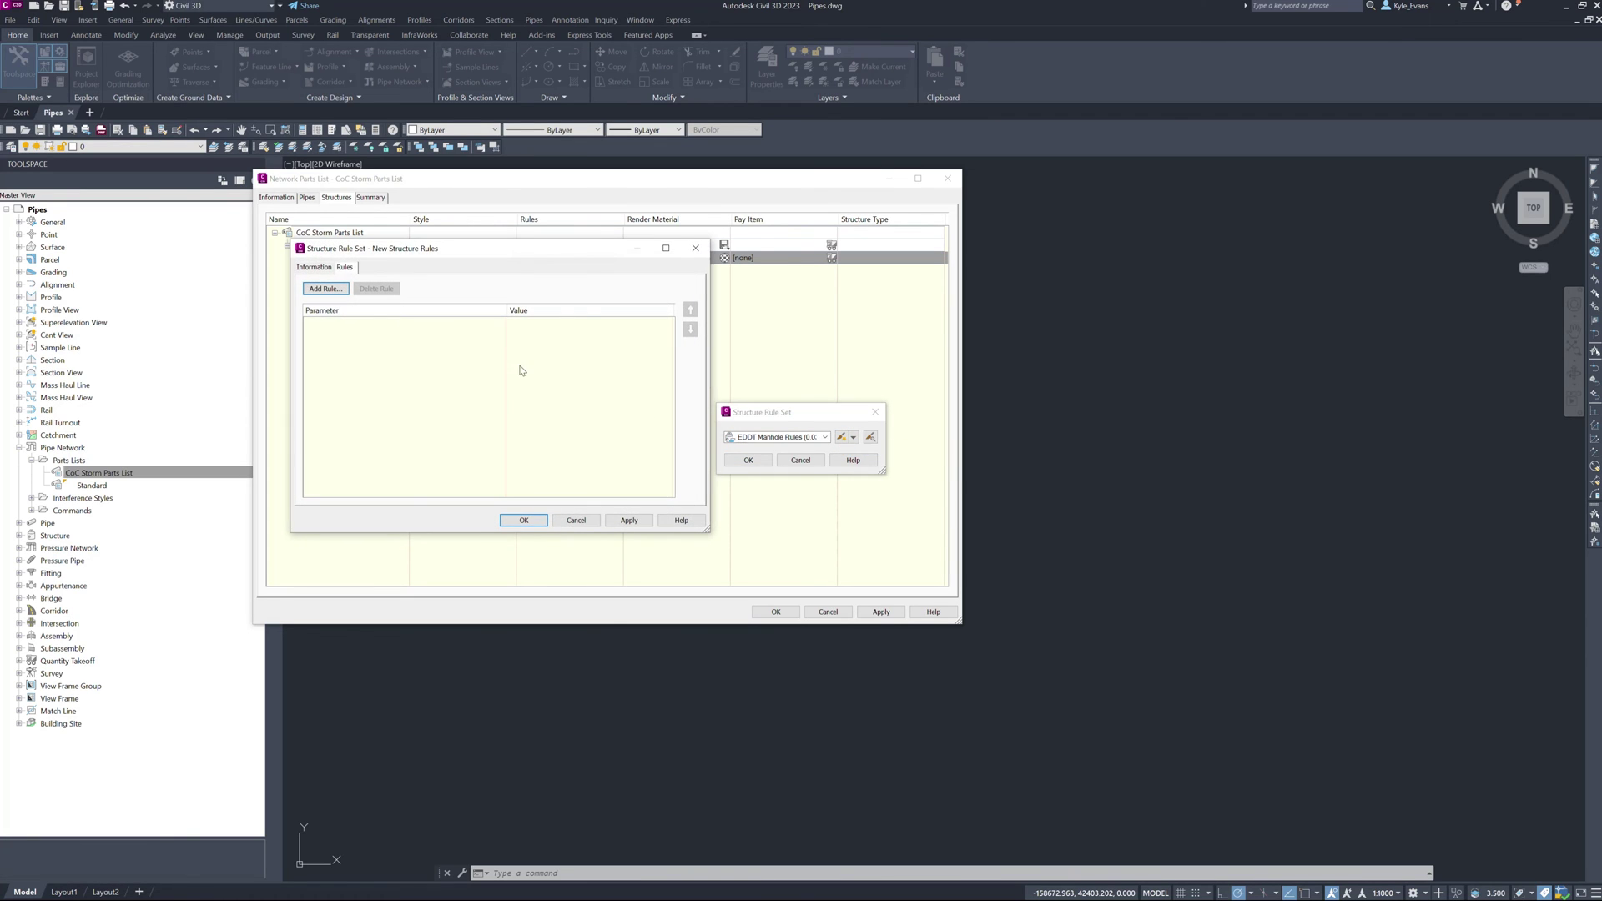
pyautogui.tripleClick(338, 296)
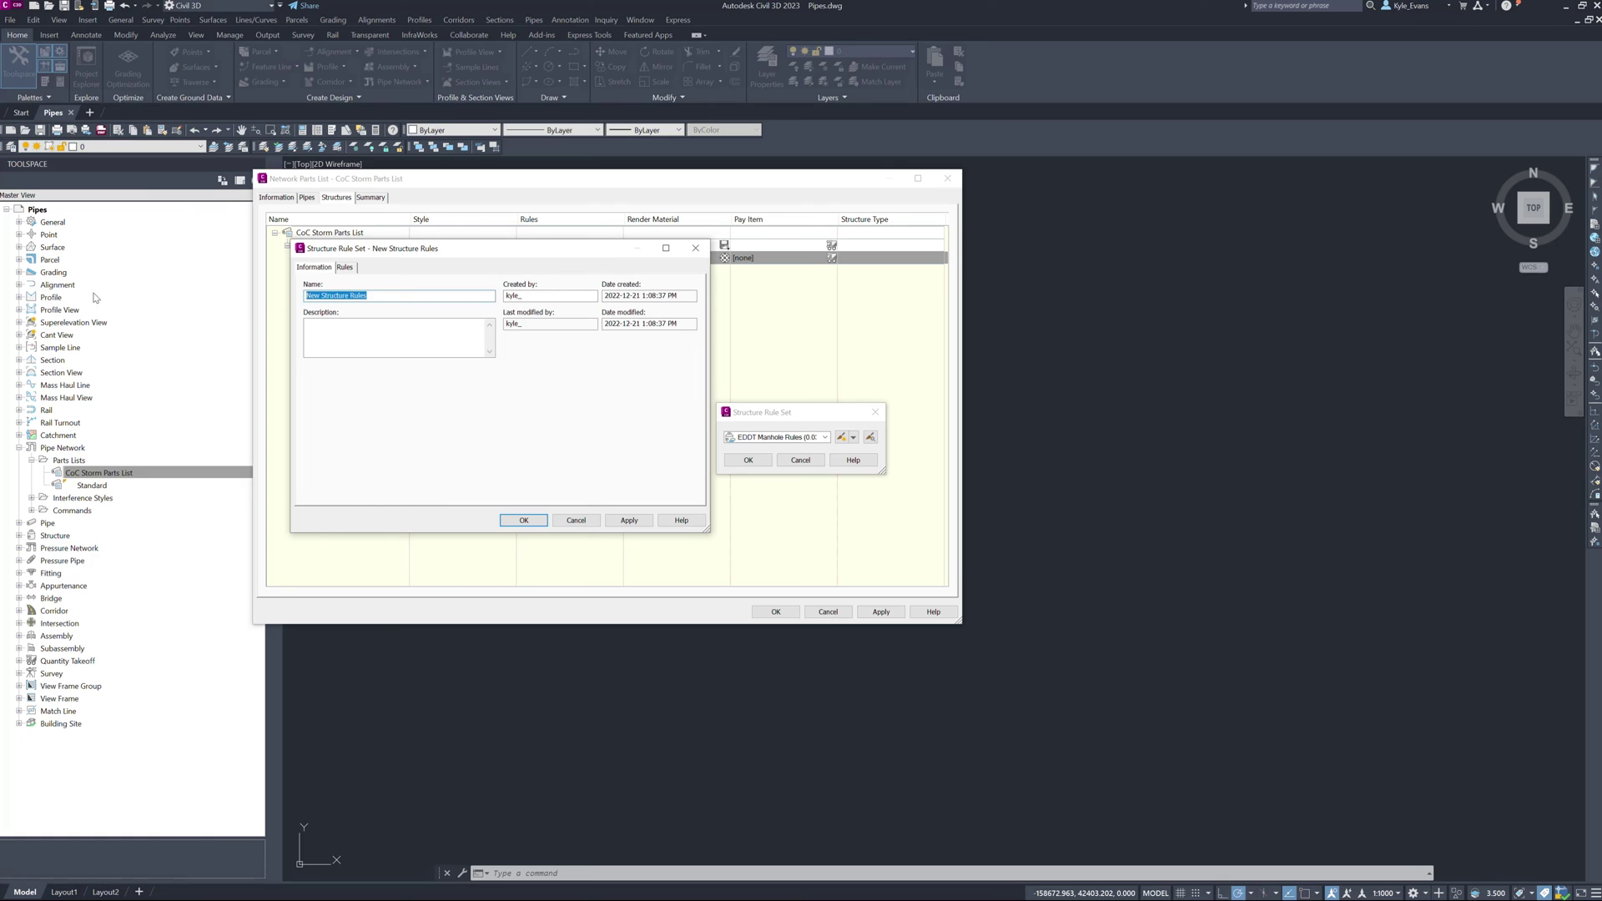
pyautogui.write('Null Structure')
pyautogui.press('BackSpace')
pyautogui.press('BackSpace')
pyautogui.press('BackSpace')
# Add a Pipe Drop Across Structure rule with Drop Value and Maximum Drop Value of 0.
pyautogui.click(345, 267)
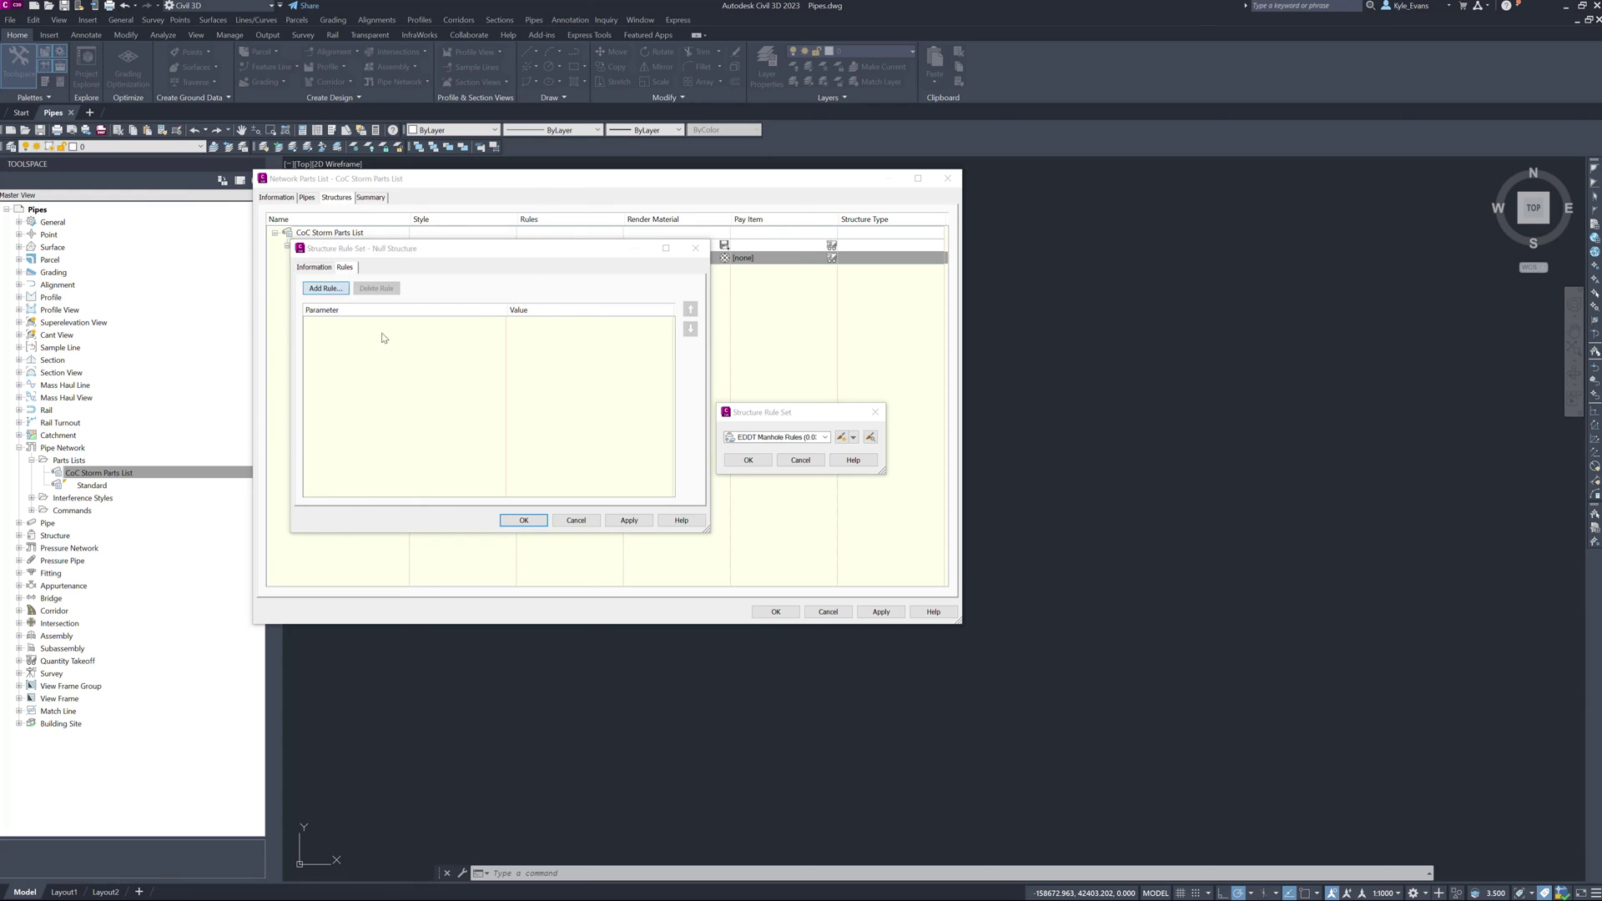
pyautogui.click(324, 288)
pyautogui.click(381, 259)
pyautogui.click(321, 272)
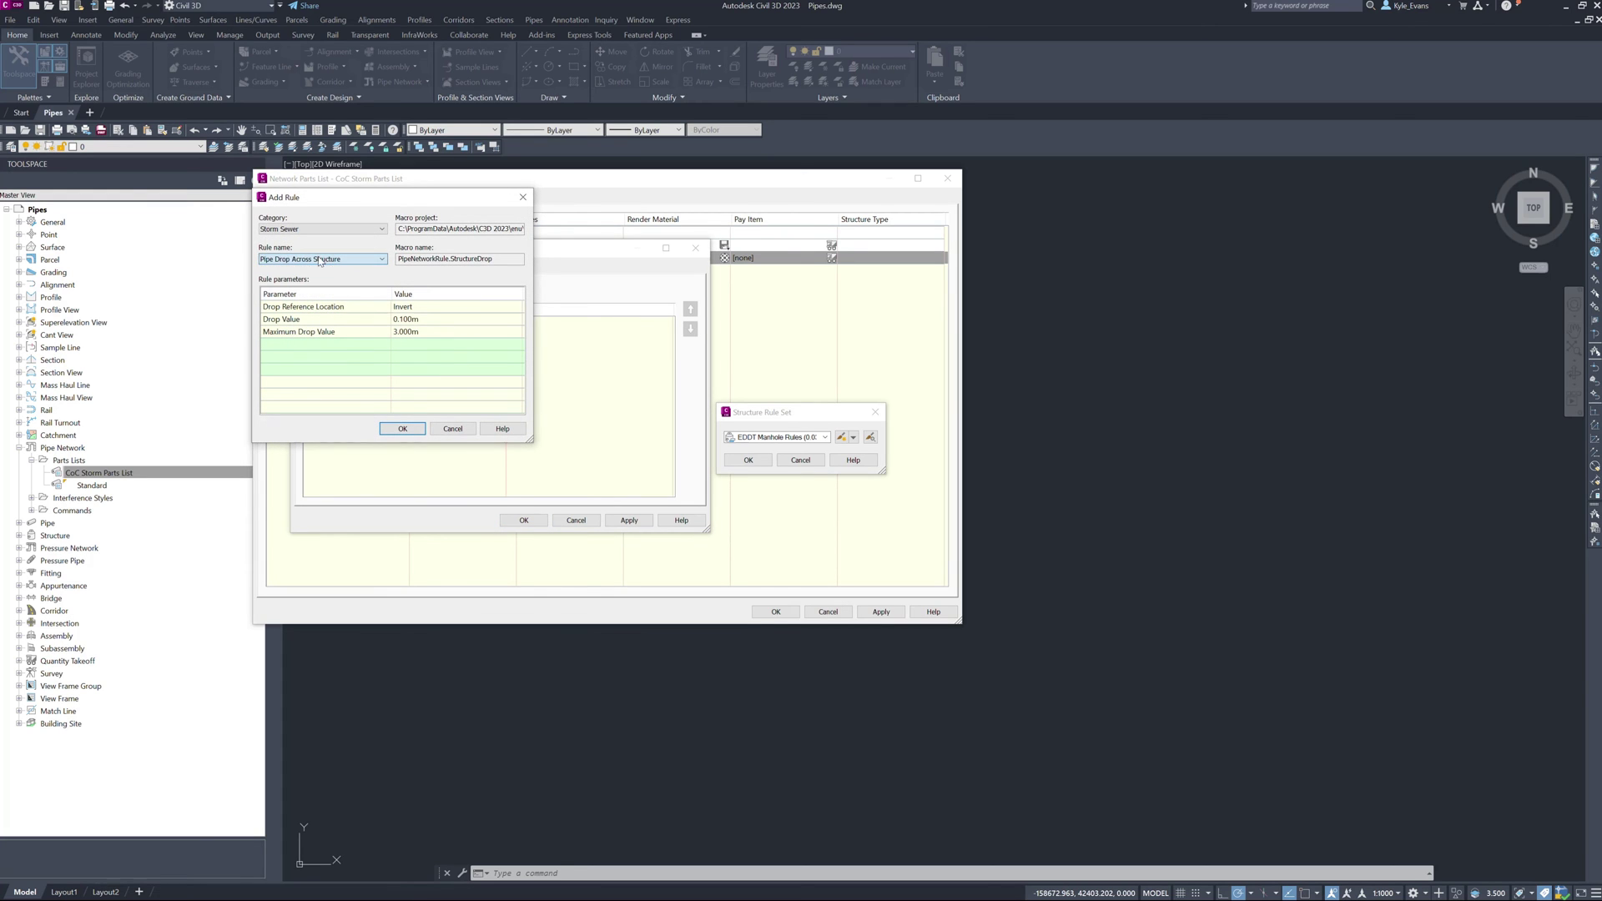
pyautogui.click(425, 321)
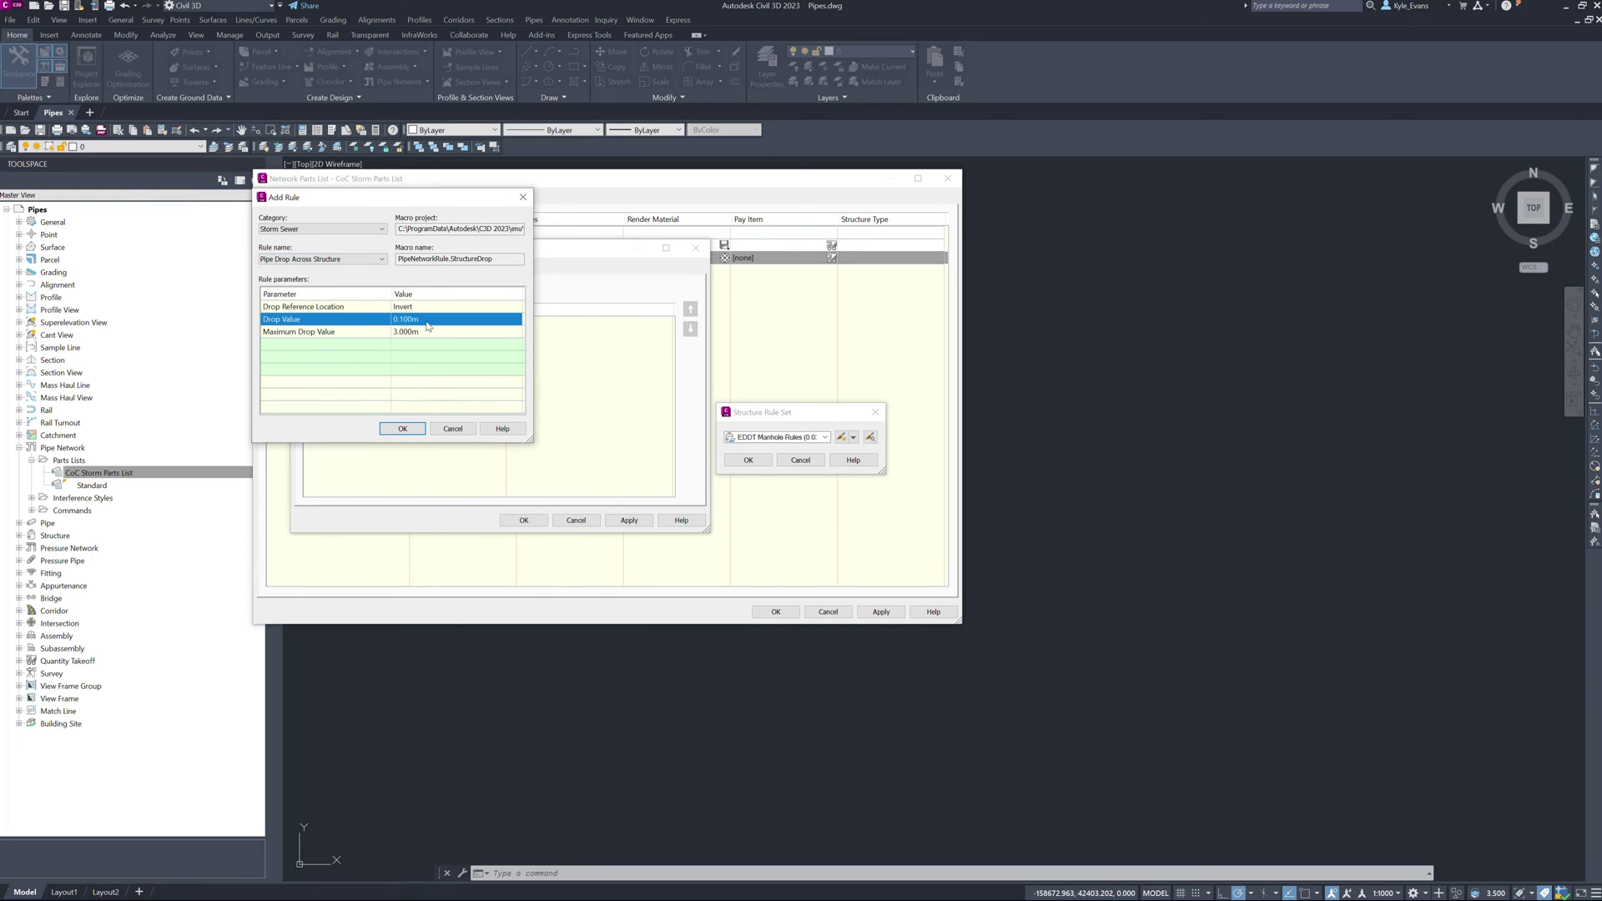
pyautogui.click(402, 429)
pyautogui.click(550, 360)
pyautogui.write('000m')
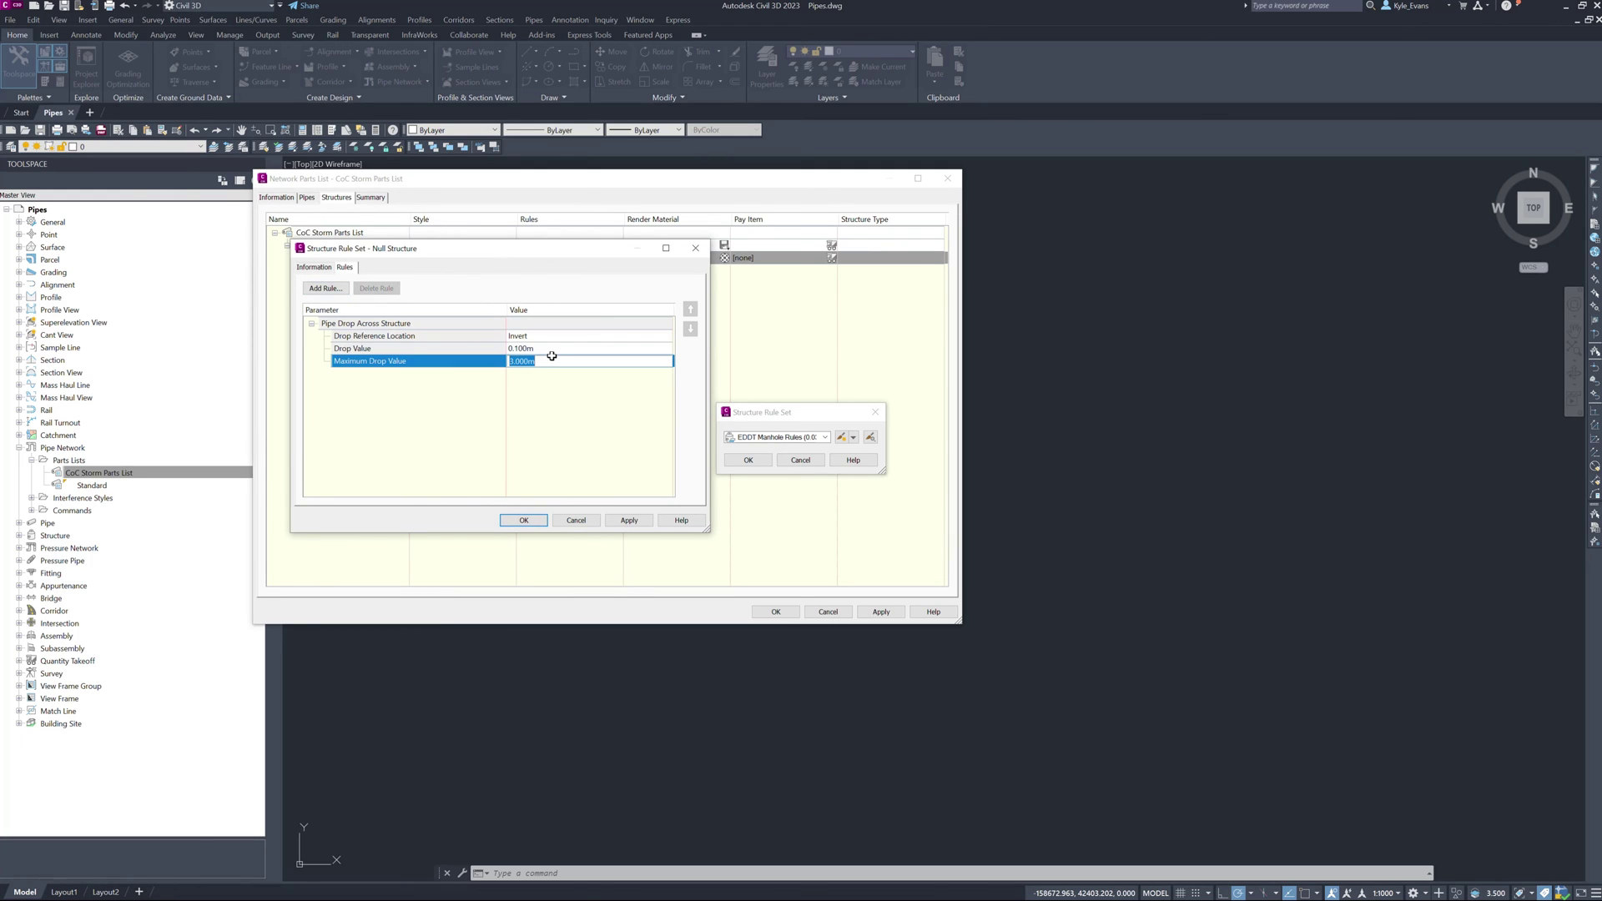
pyautogui.click(542, 348)
pyautogui.write('0')
pyautogui.click(543, 361)
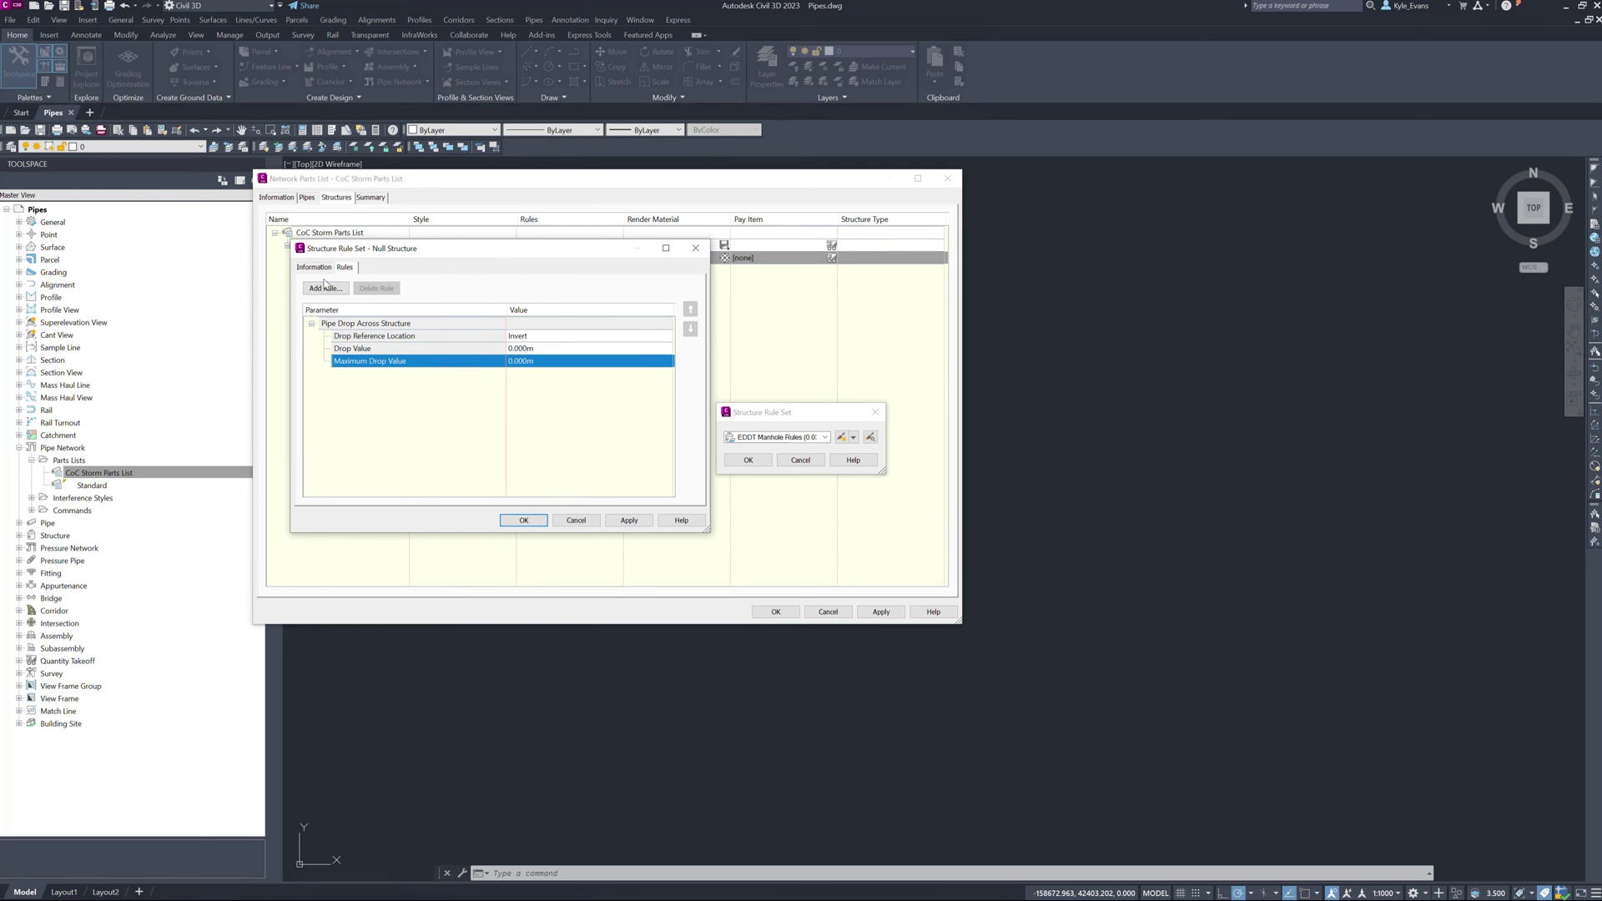
# Add a second Pipe Drop Across Structure rule and apply the Null Structure rule set to the part.
pyautogui.click(321, 267)
pyautogui.click(347, 265)
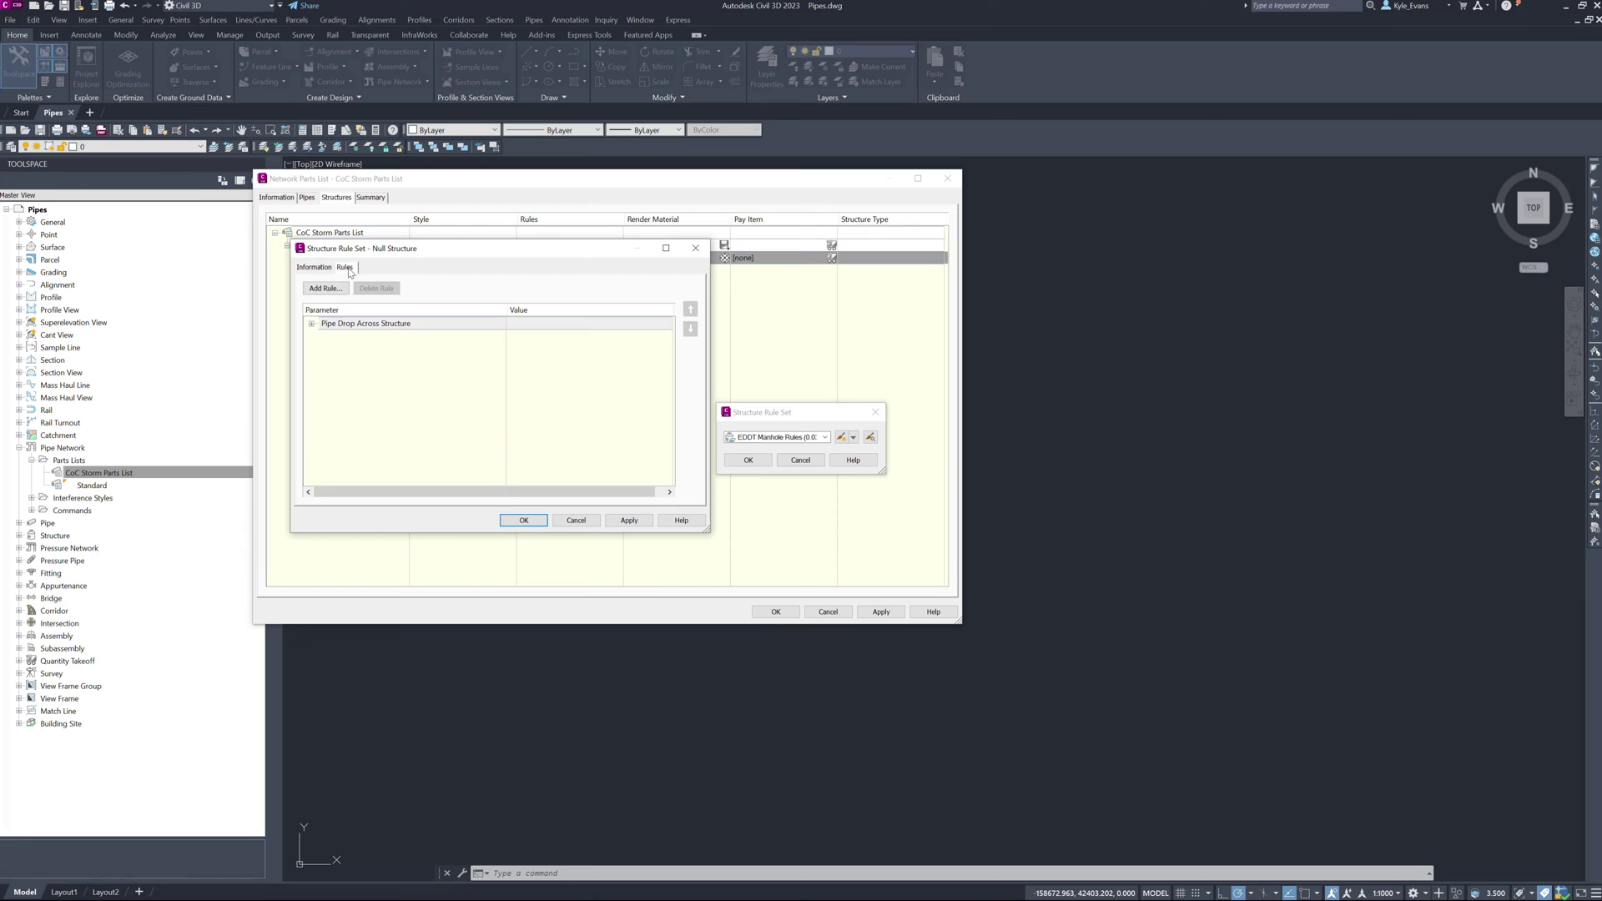
pyautogui.click(345, 298)
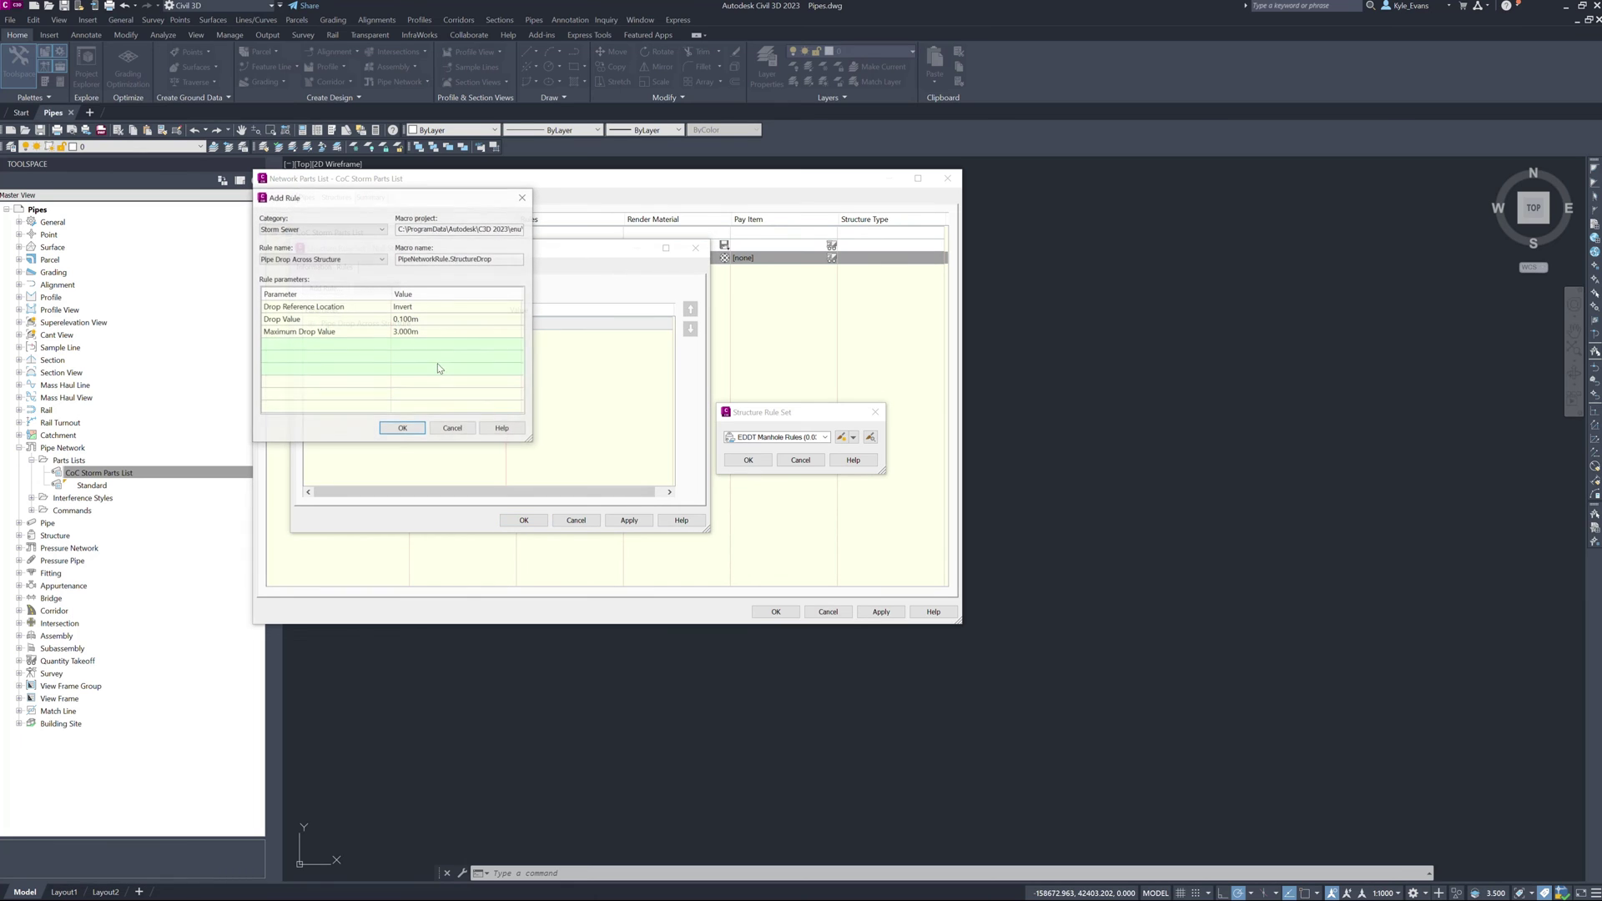
pyautogui.click(343, 259)
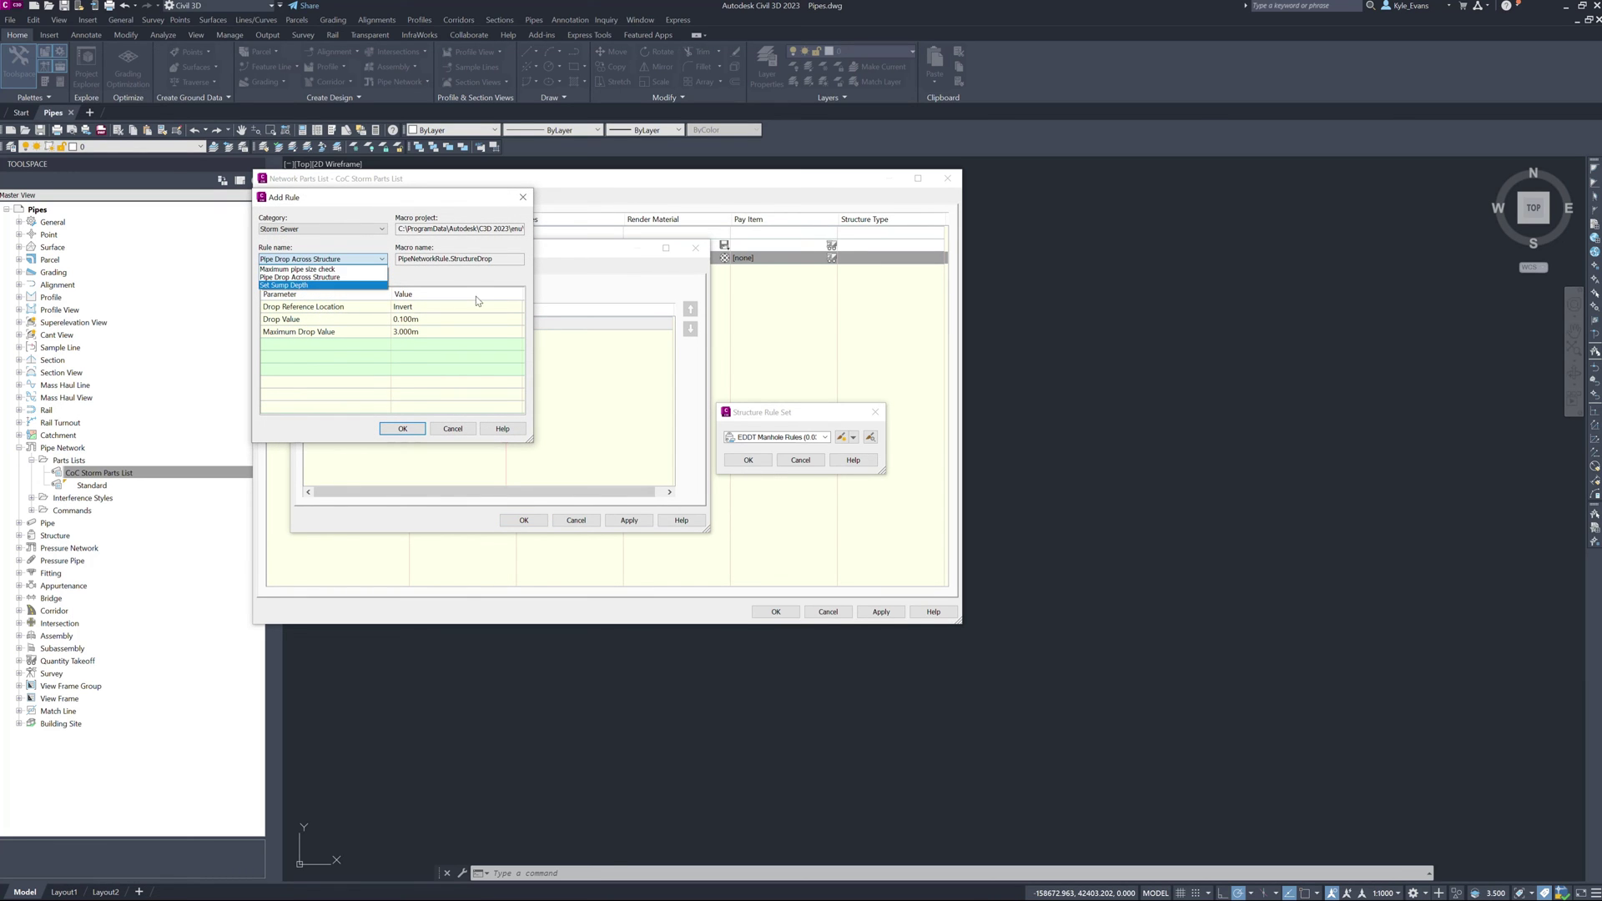
pyautogui.click(446, 286)
pyautogui.click(402, 428)
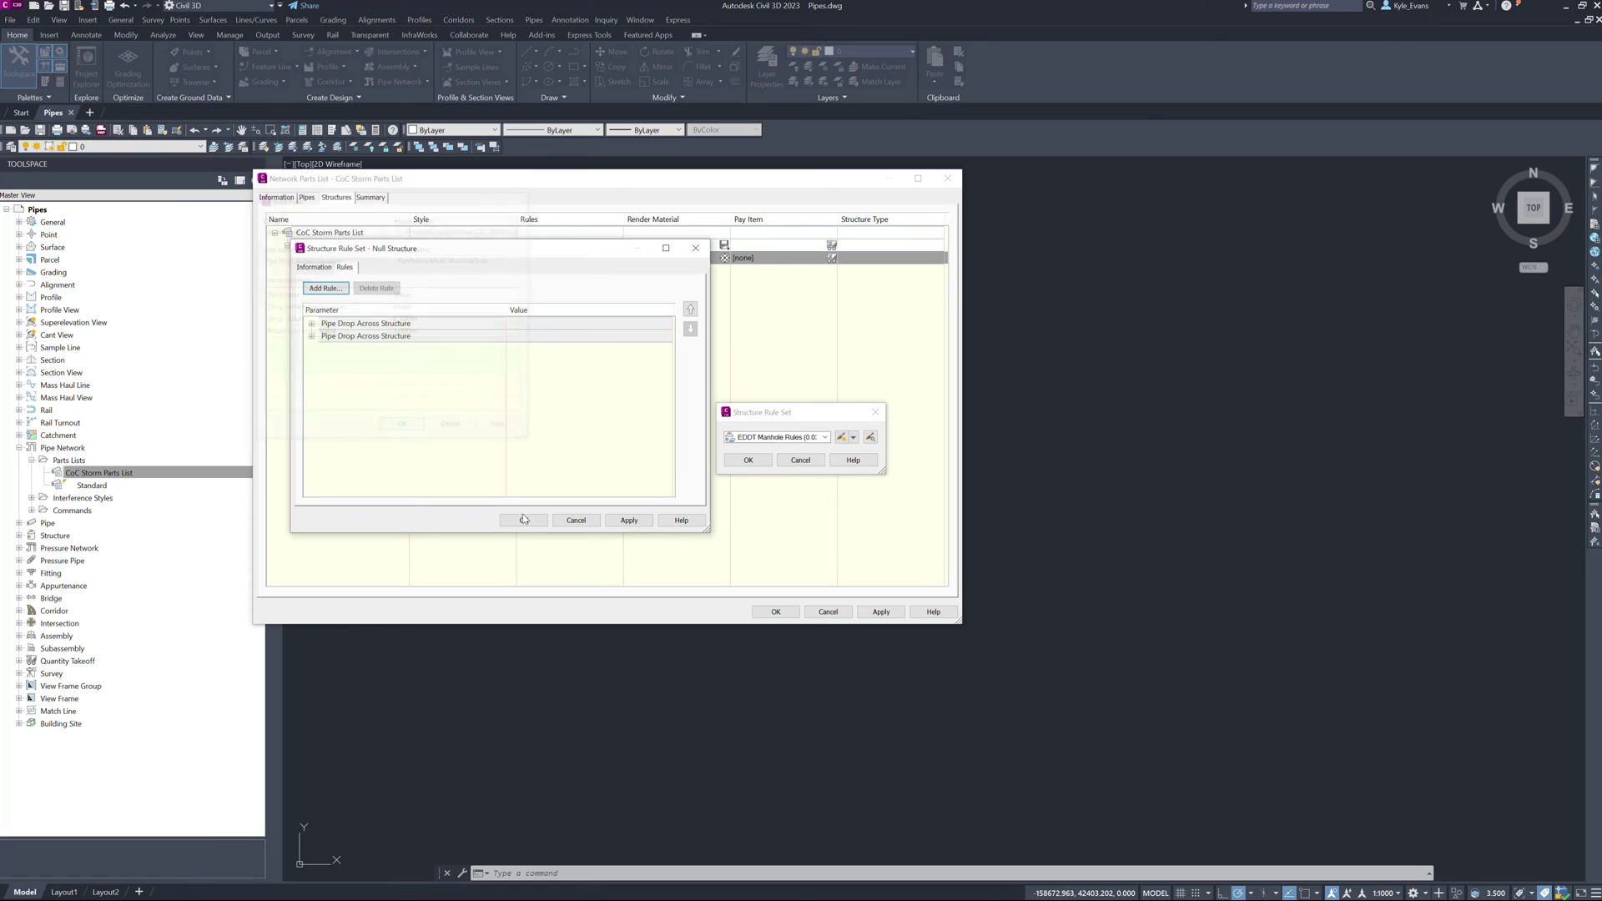
pyautogui.click(524, 520)
pyautogui.click(748, 461)
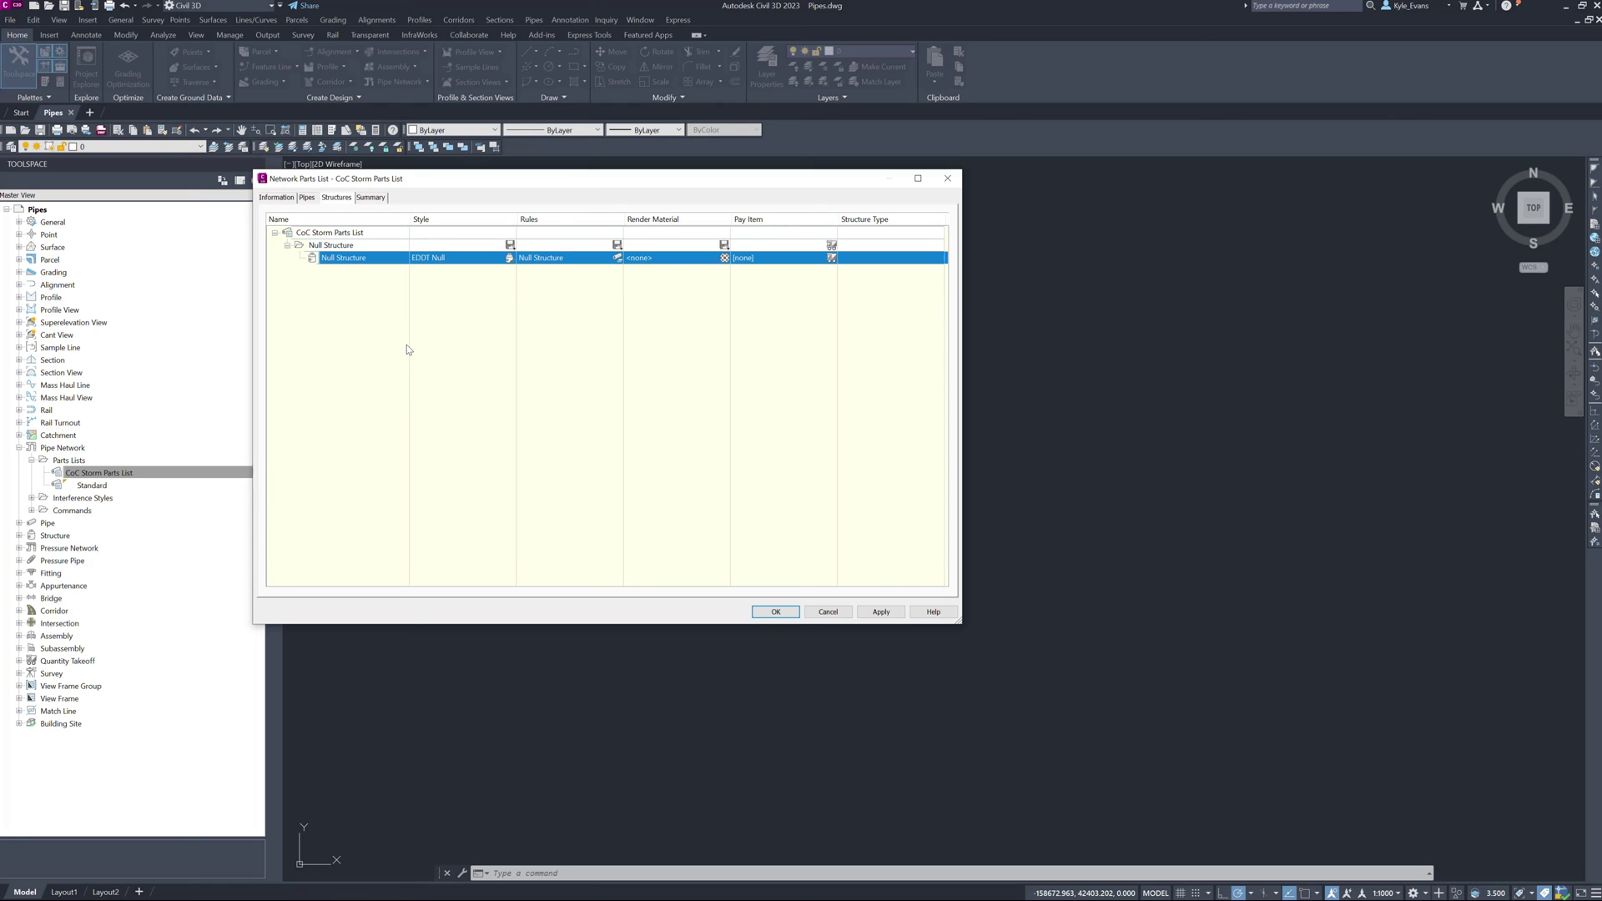
# Open the structure part catalog, preview families, and tick Concentric Cylindrical Structure SI.
pyautogui.rightClick(331, 234)
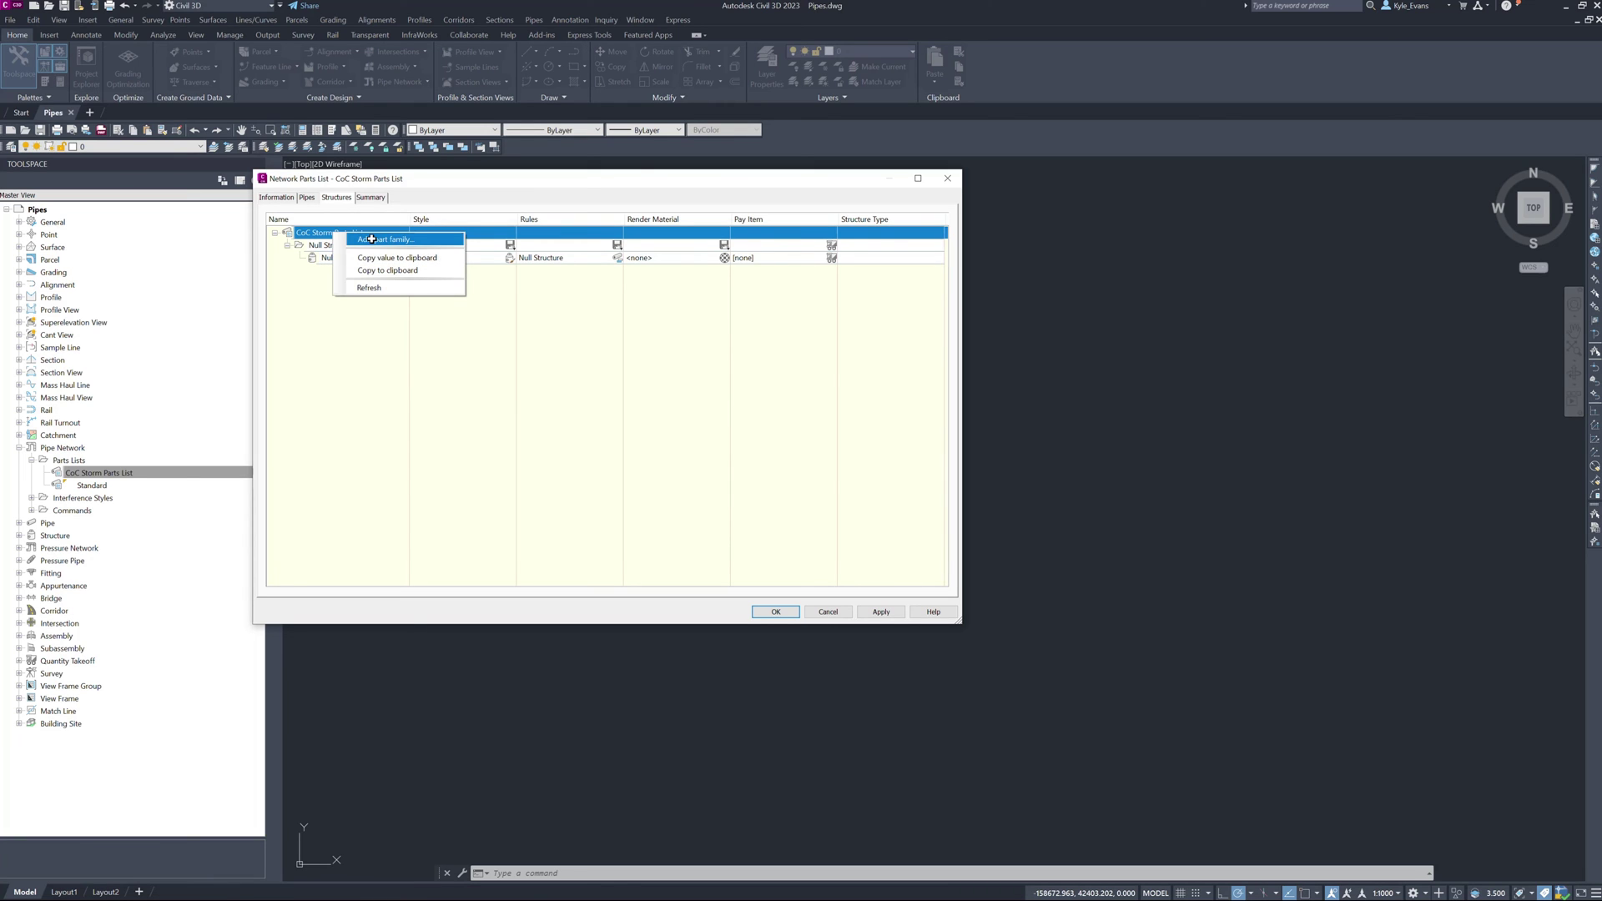
pyautogui.click(367, 240)
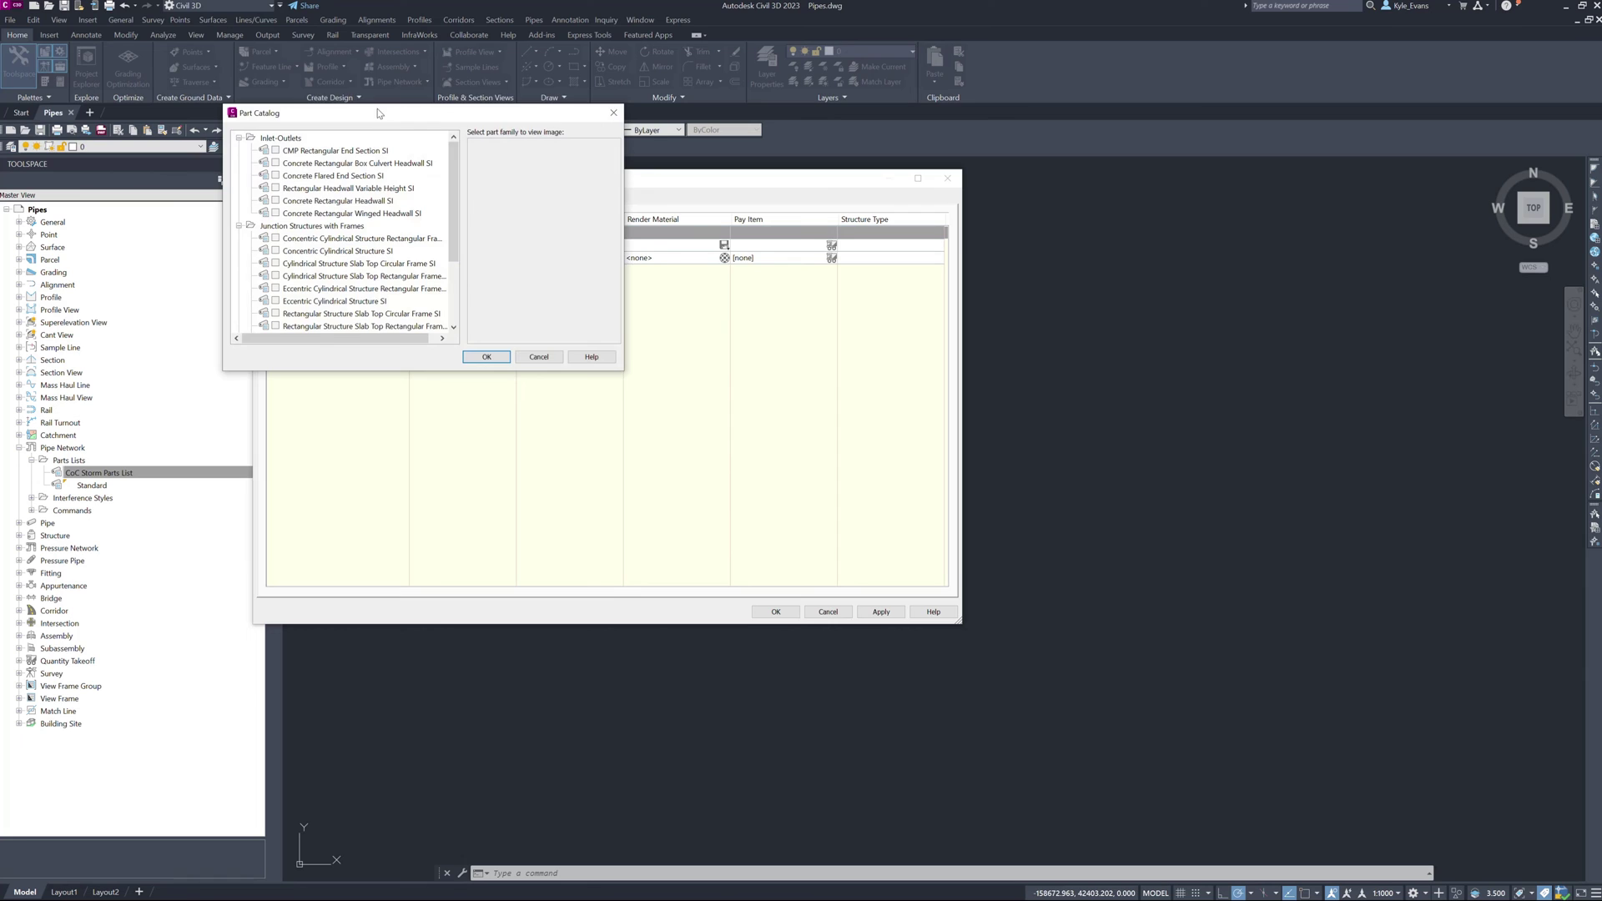
pyautogui.moveTo(380, 114); pyautogui.dragTo(322, 79)
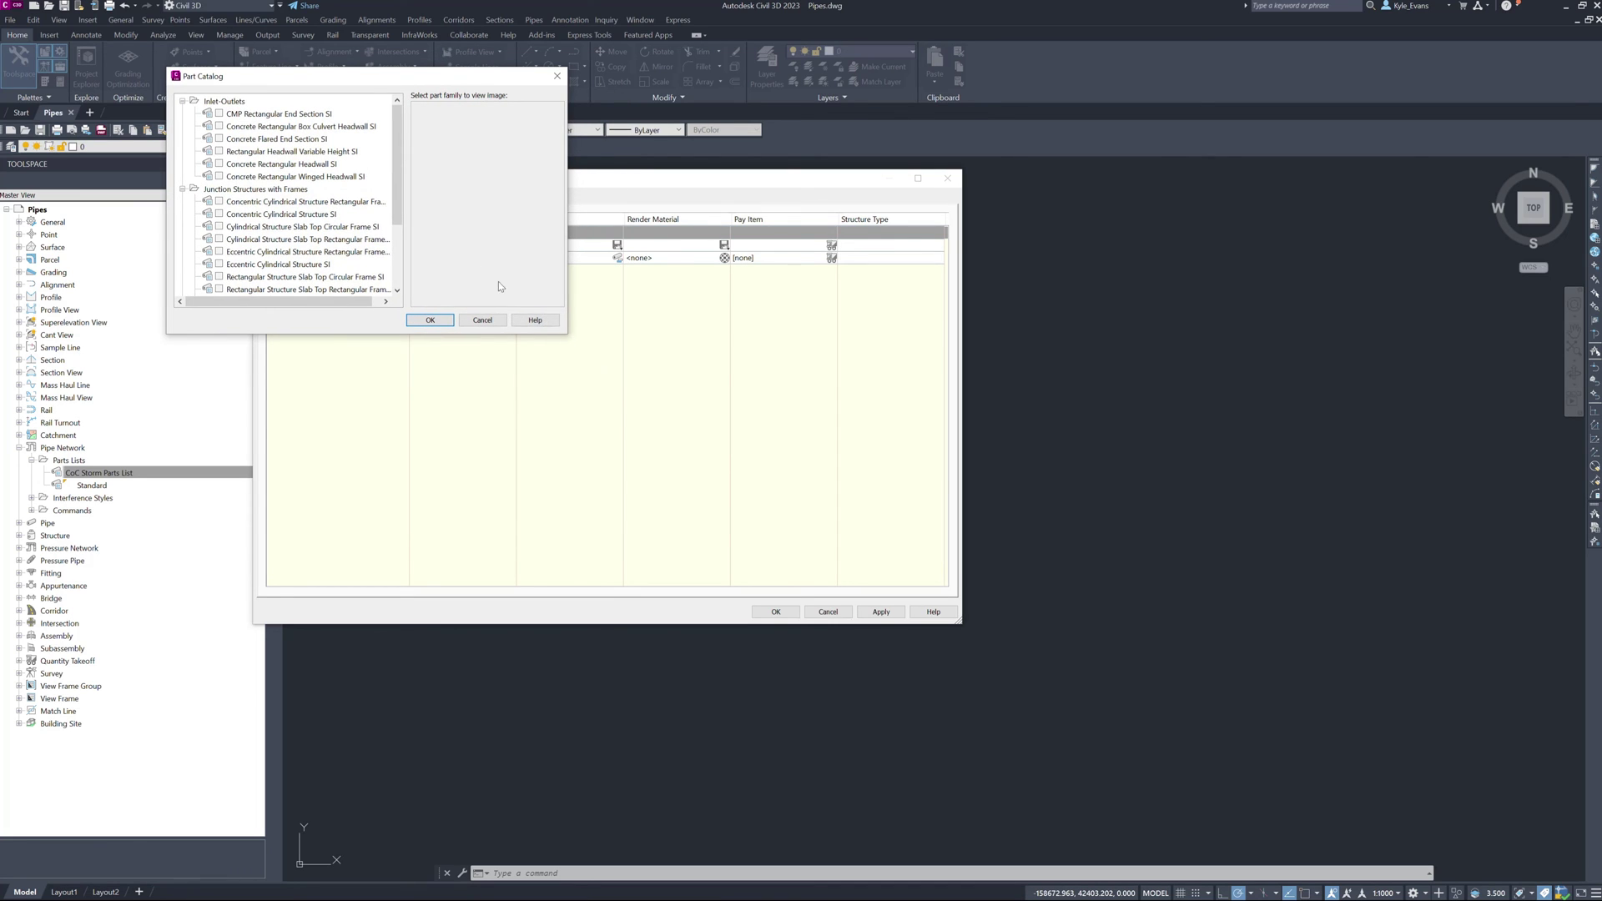
pyautogui.moveTo(397, 204); pyautogui.dragTo(418, 298)
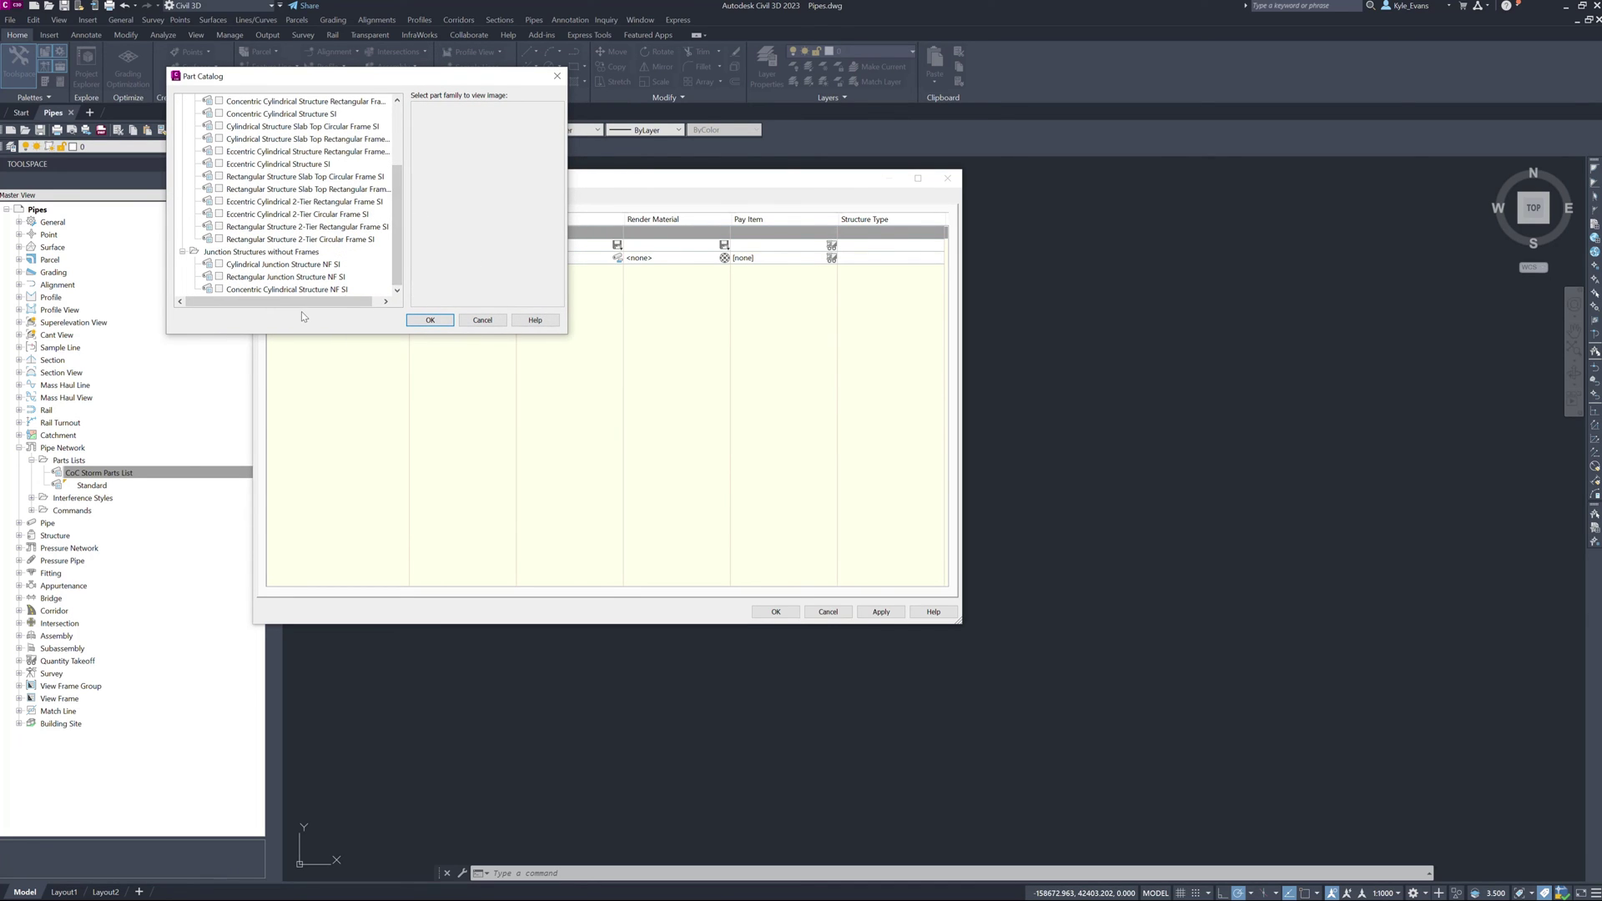
pyautogui.click(270, 265)
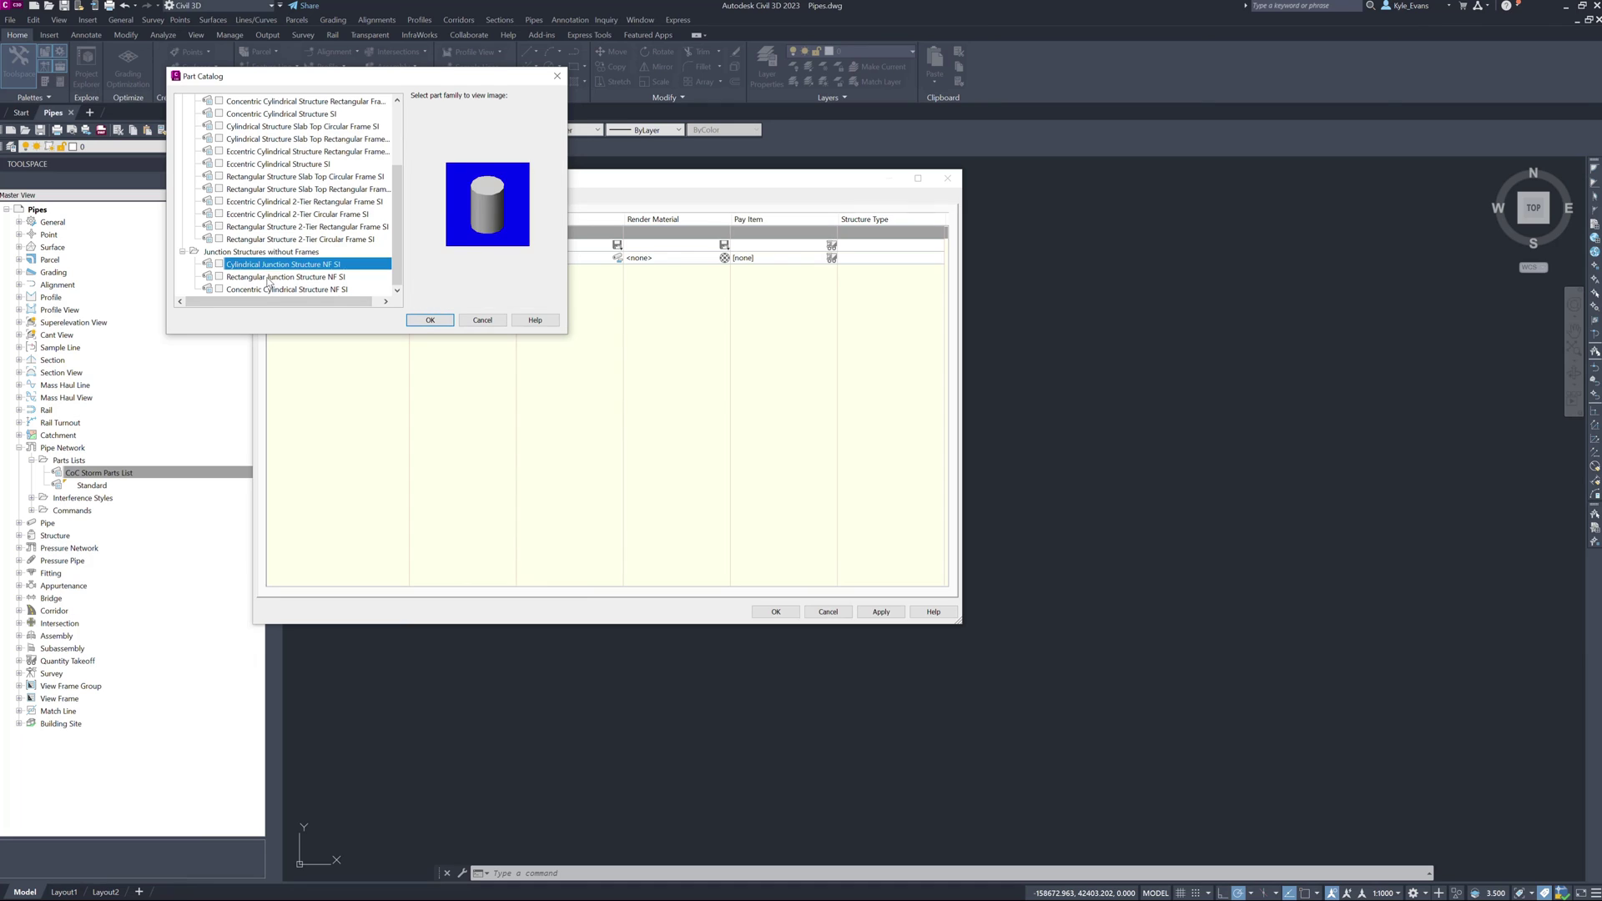
pyautogui.click(268, 276)
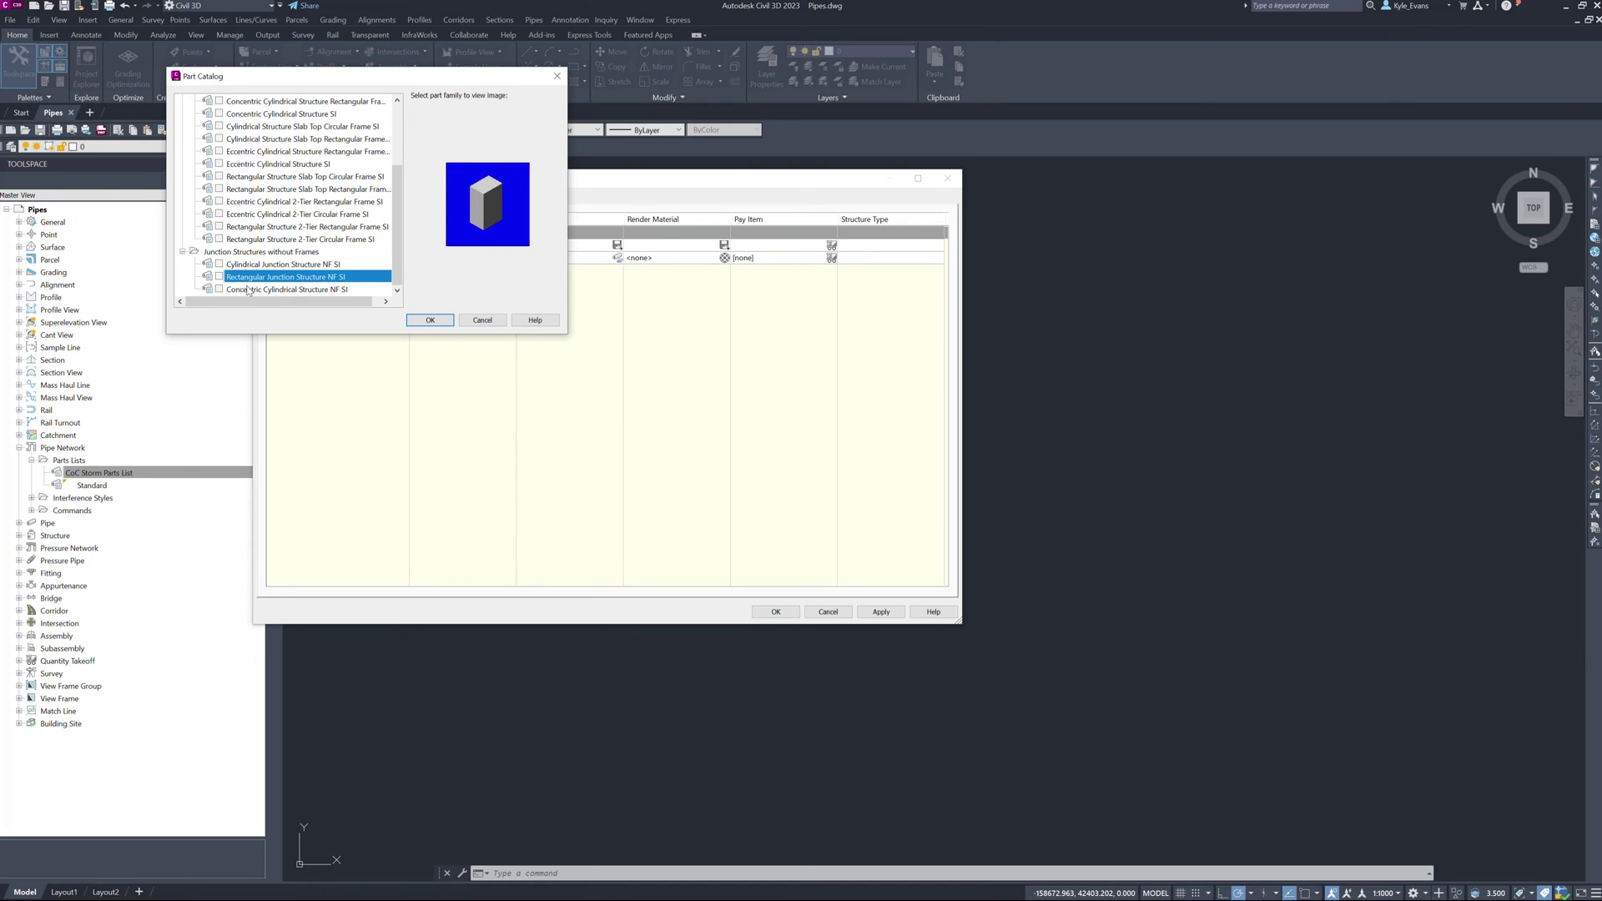
pyautogui.click(273, 227)
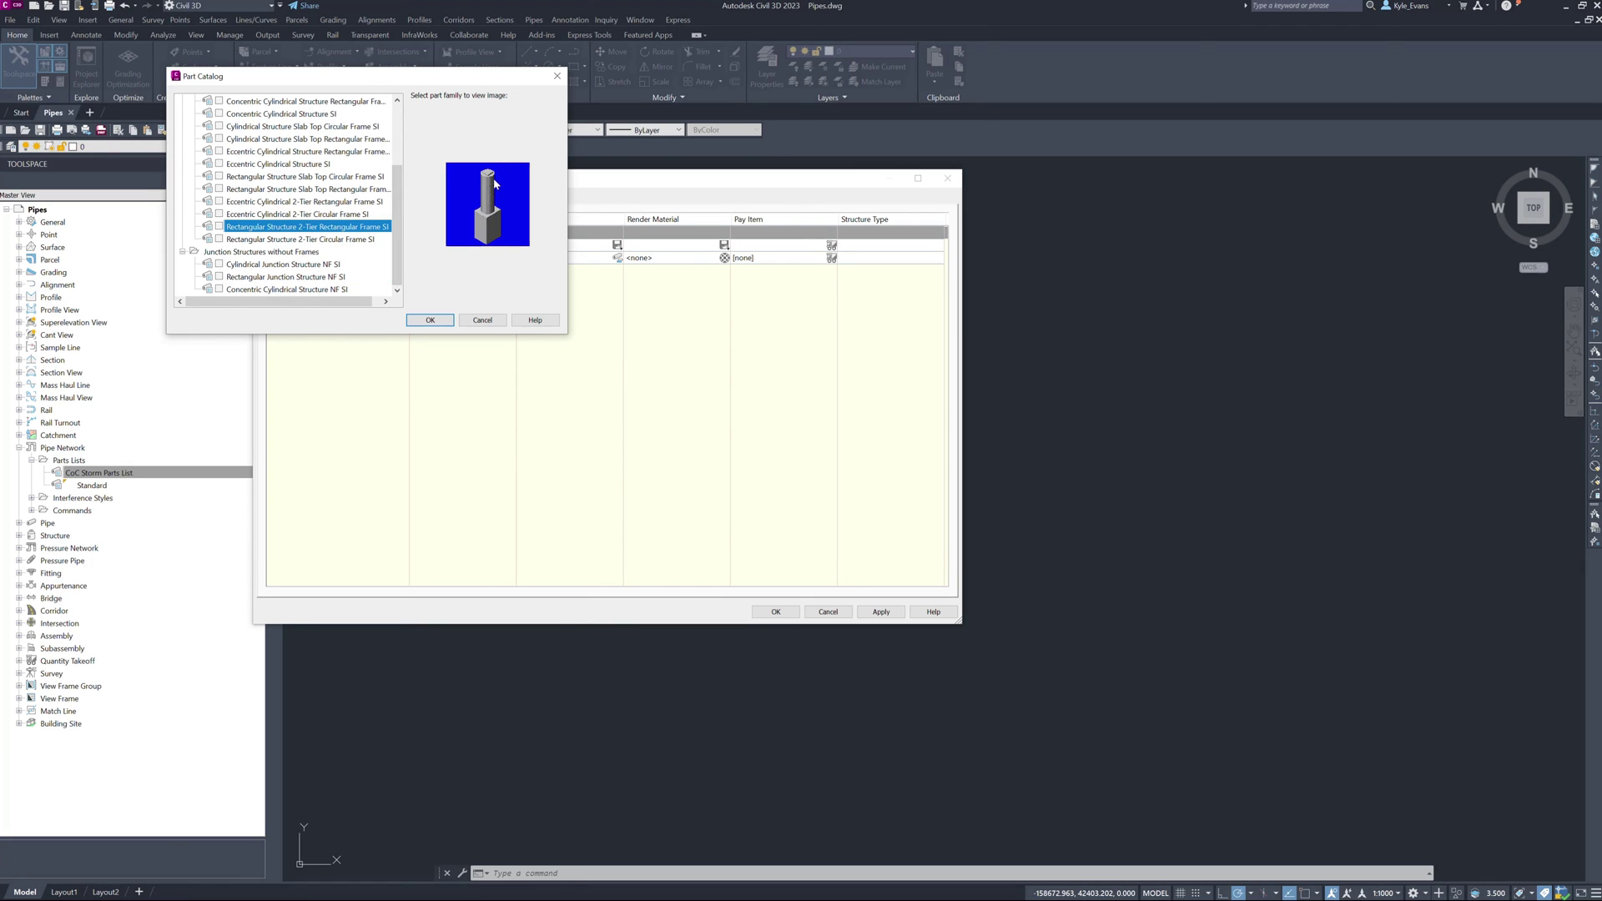
pyautogui.click(275, 166)
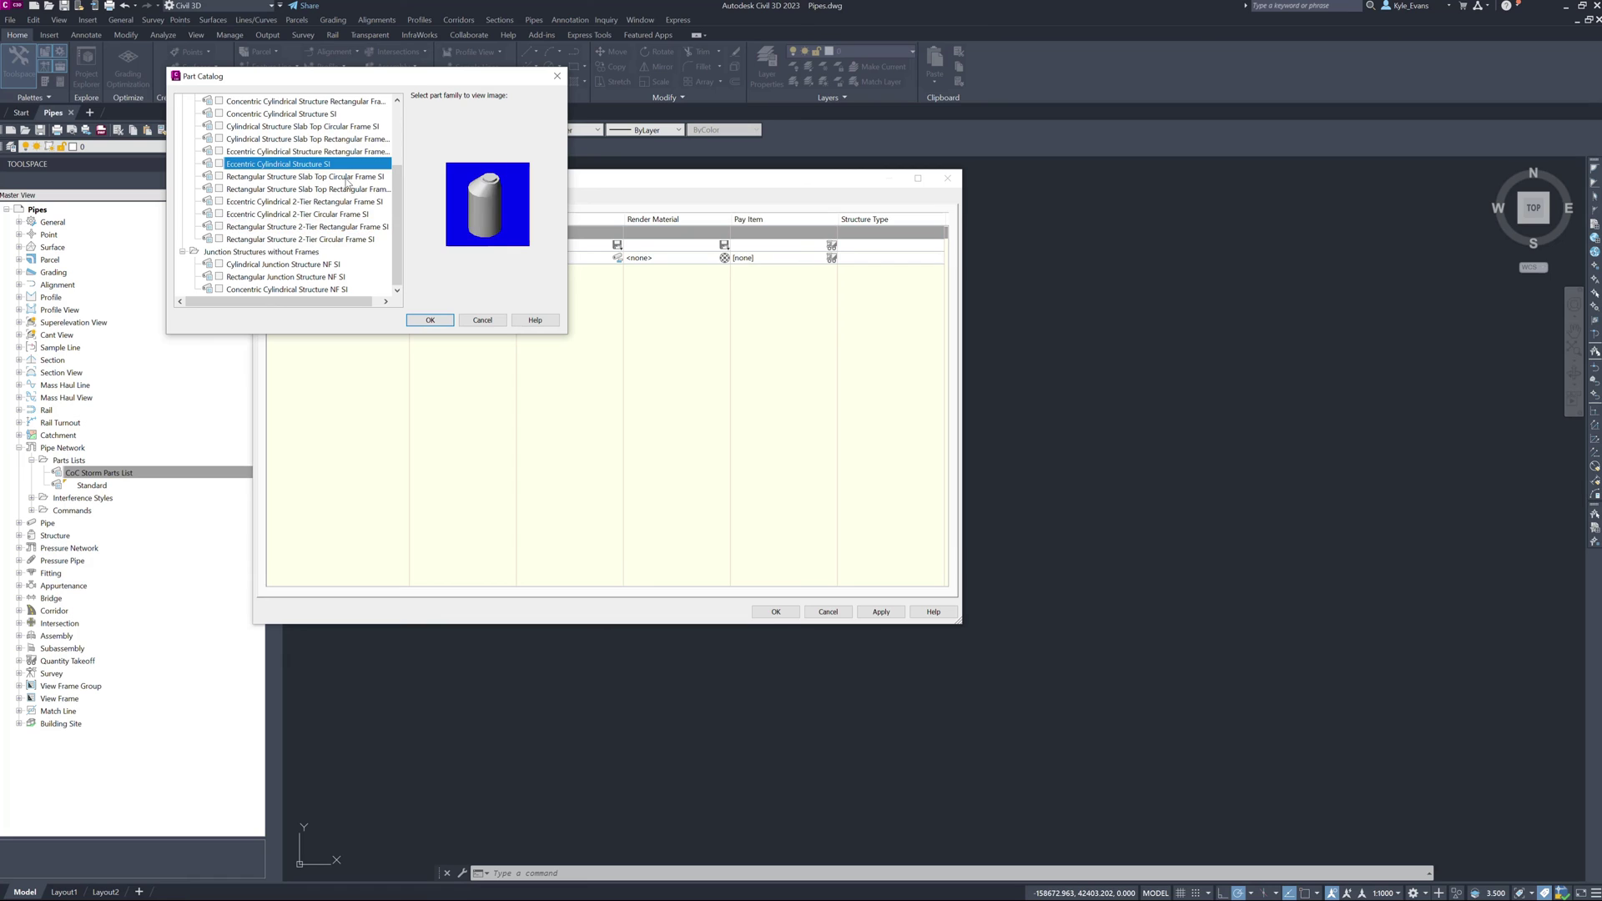
pyautogui.scroll(2, 285, 184)
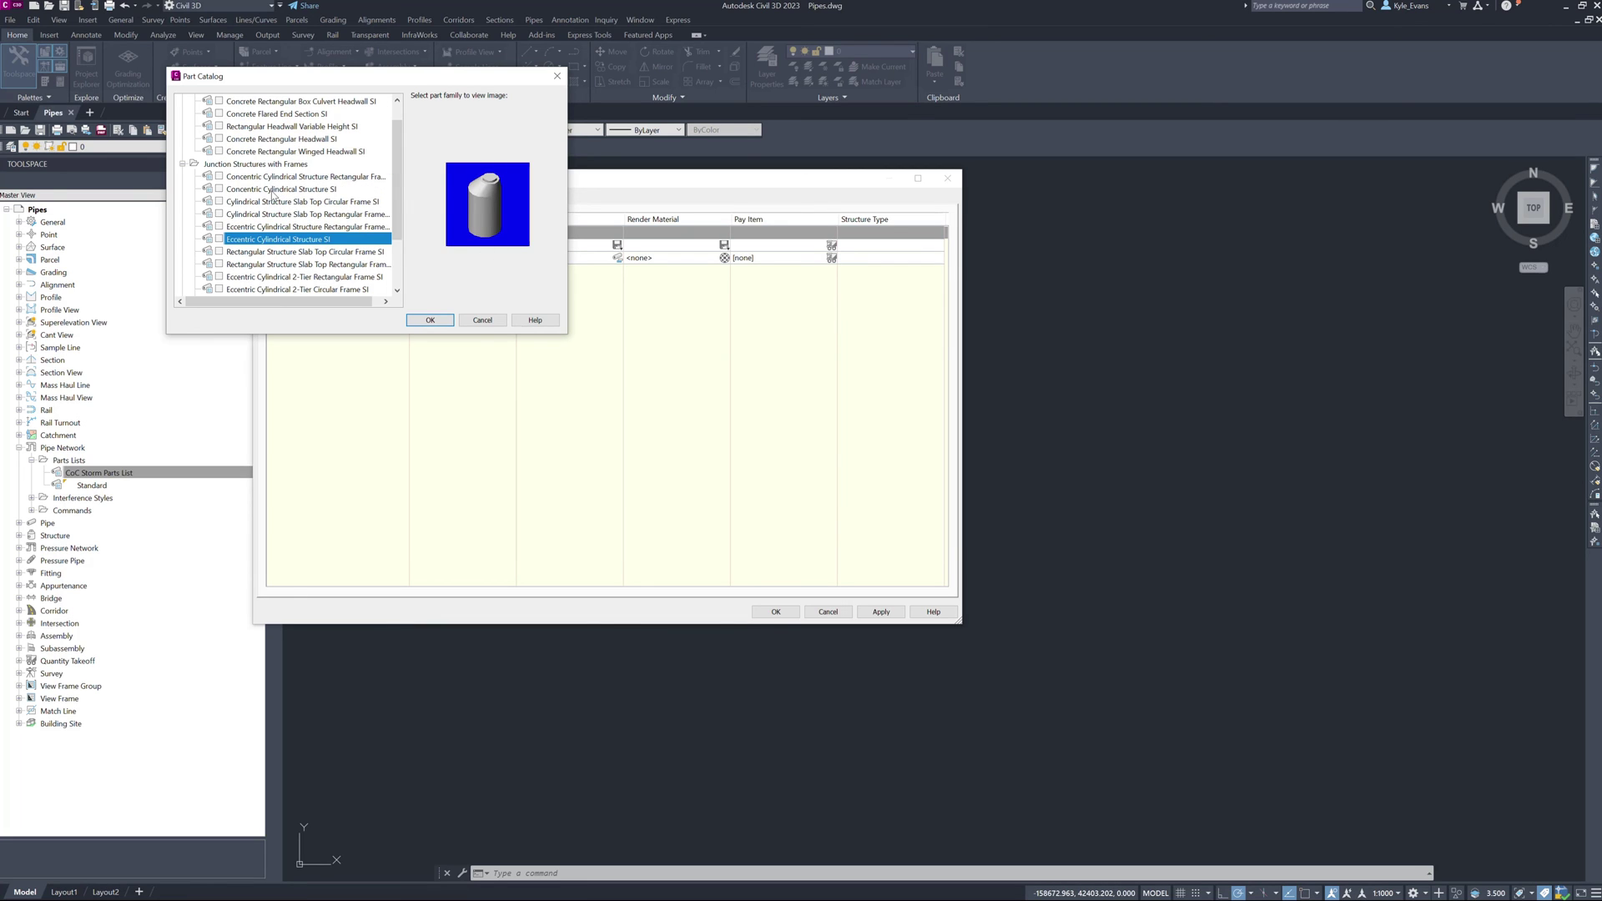
pyautogui.click(315, 178)
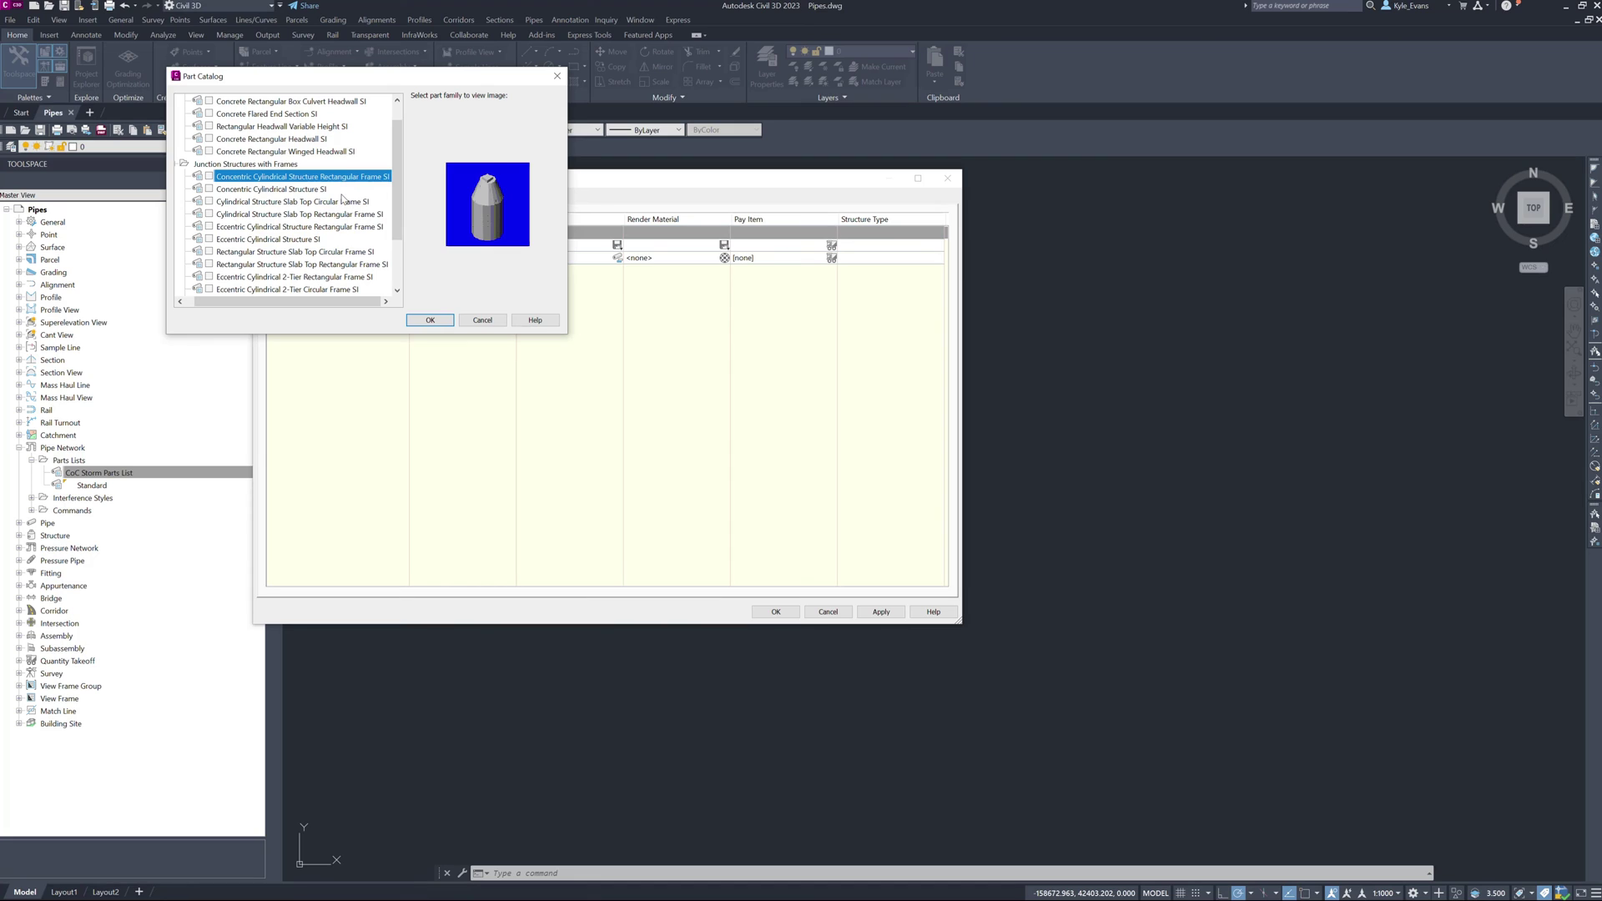
pyautogui.click(316, 192)
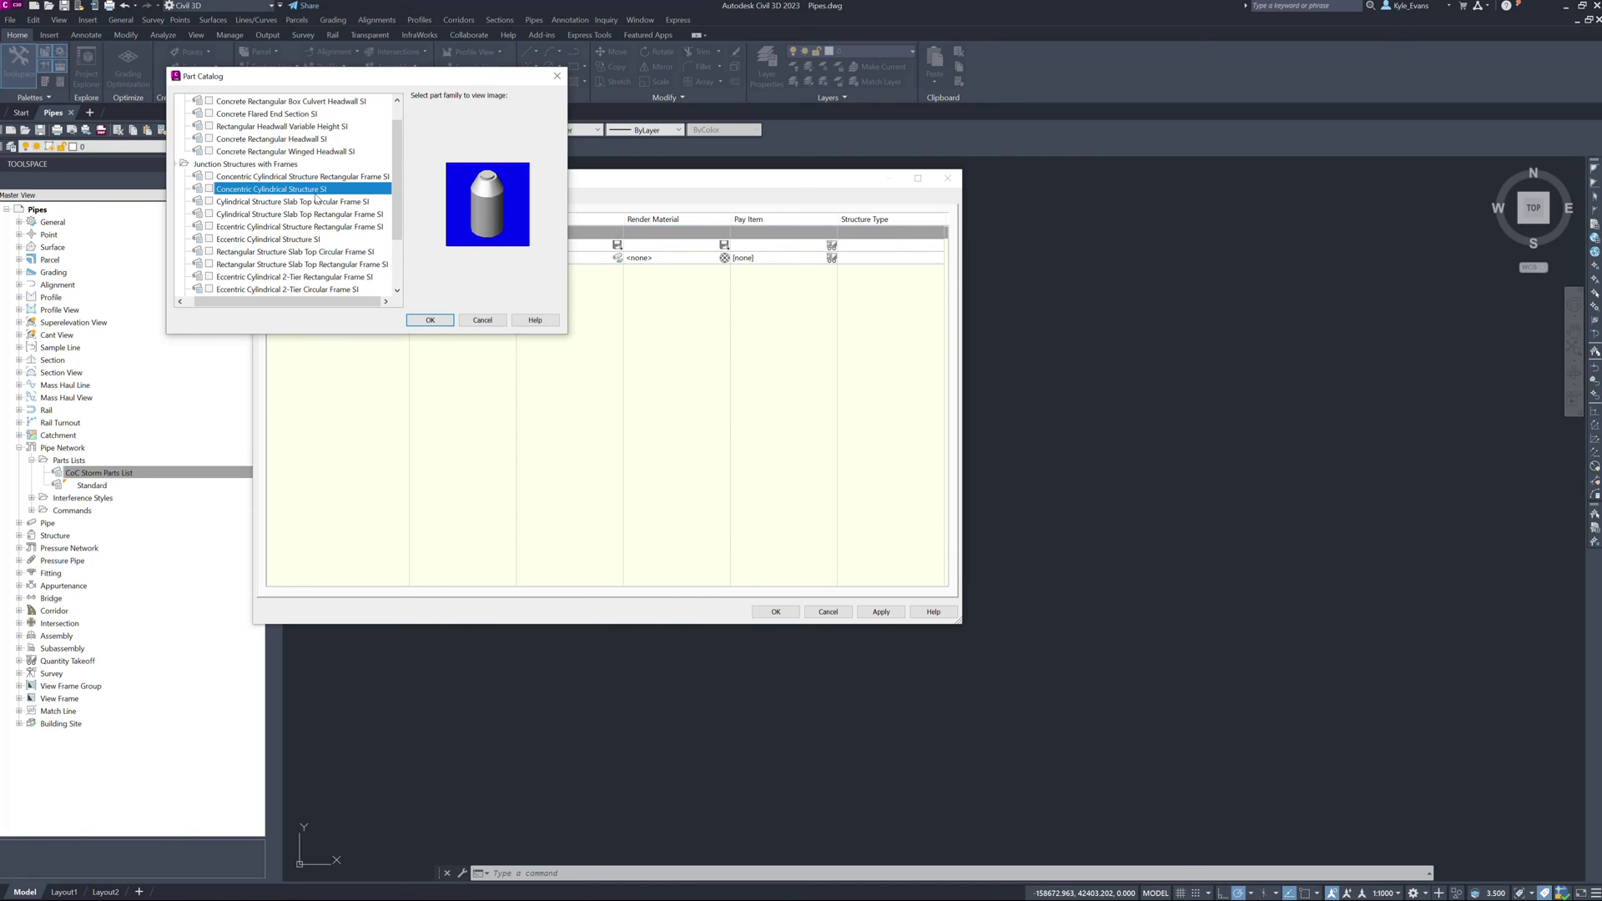
pyautogui.click(209, 188)
# Tick Rectangular Structure Slab Top Rectangular Frame SI and confirm the catalog selection.
pyautogui.scroll(-1, 321, 234)
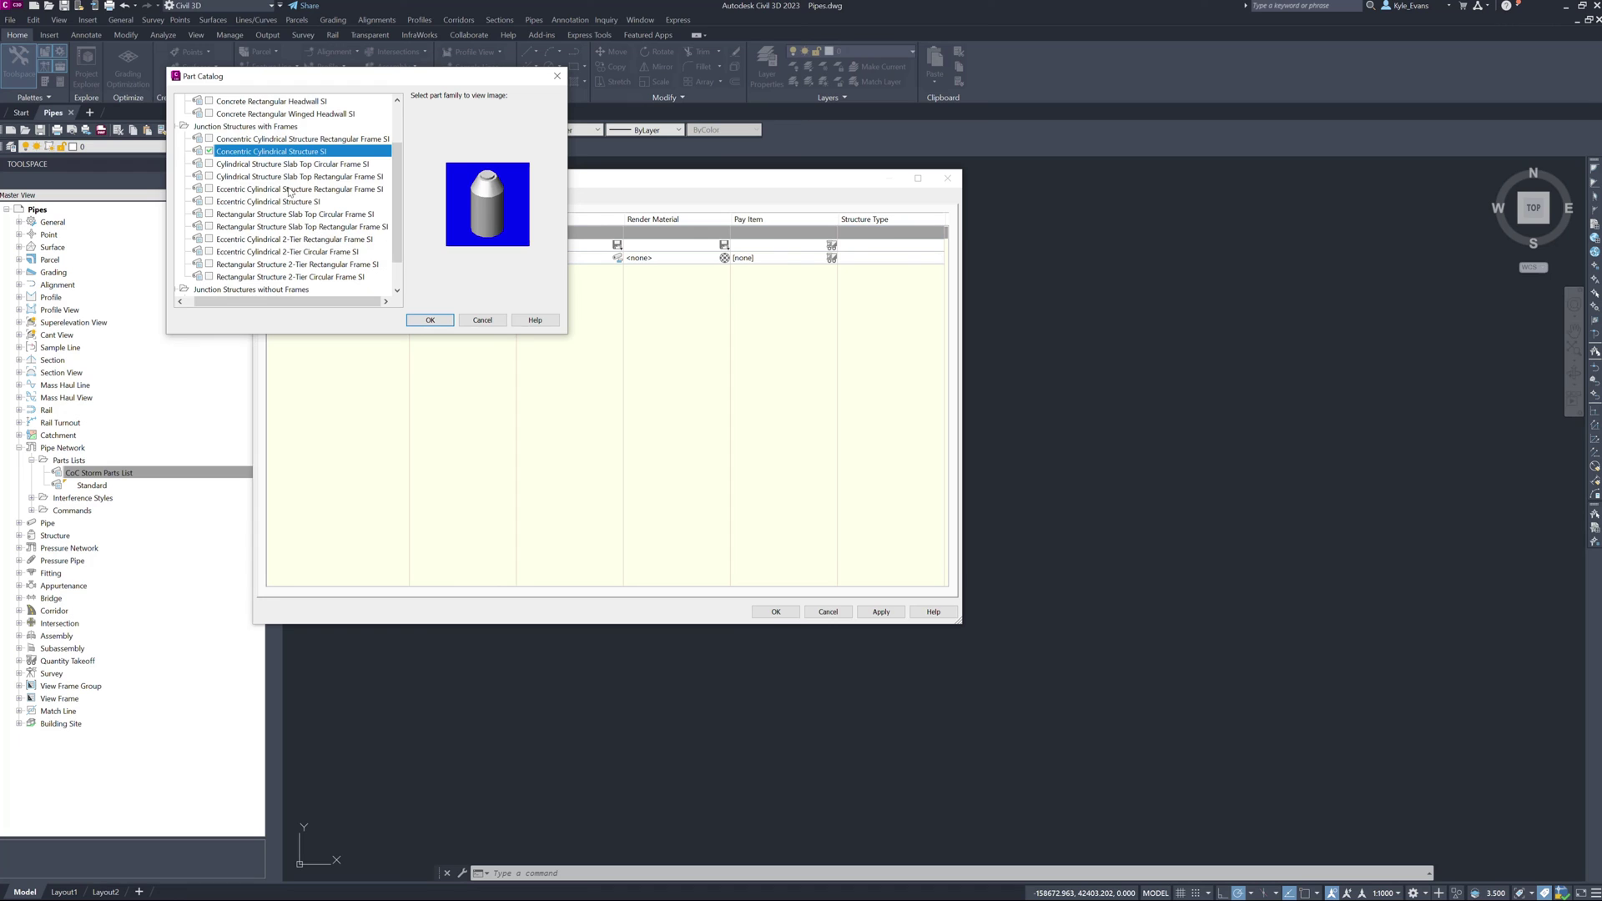
pyautogui.scroll(1, 295, 237)
pyautogui.scroll(1, 321, 221)
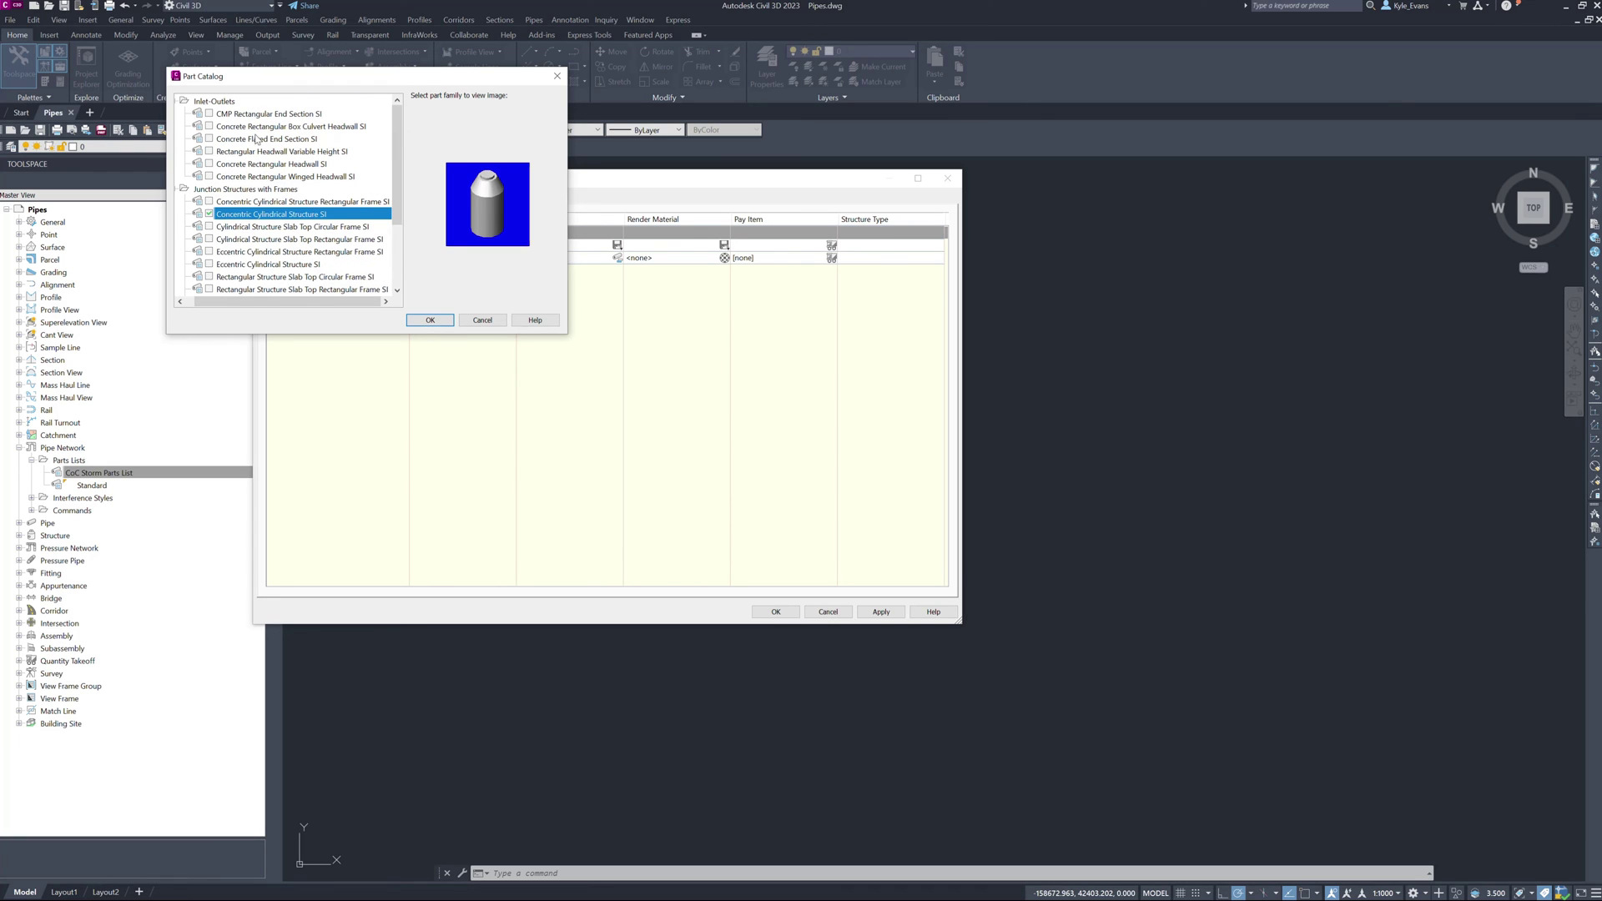
pyautogui.scroll(-2, 308, 221)
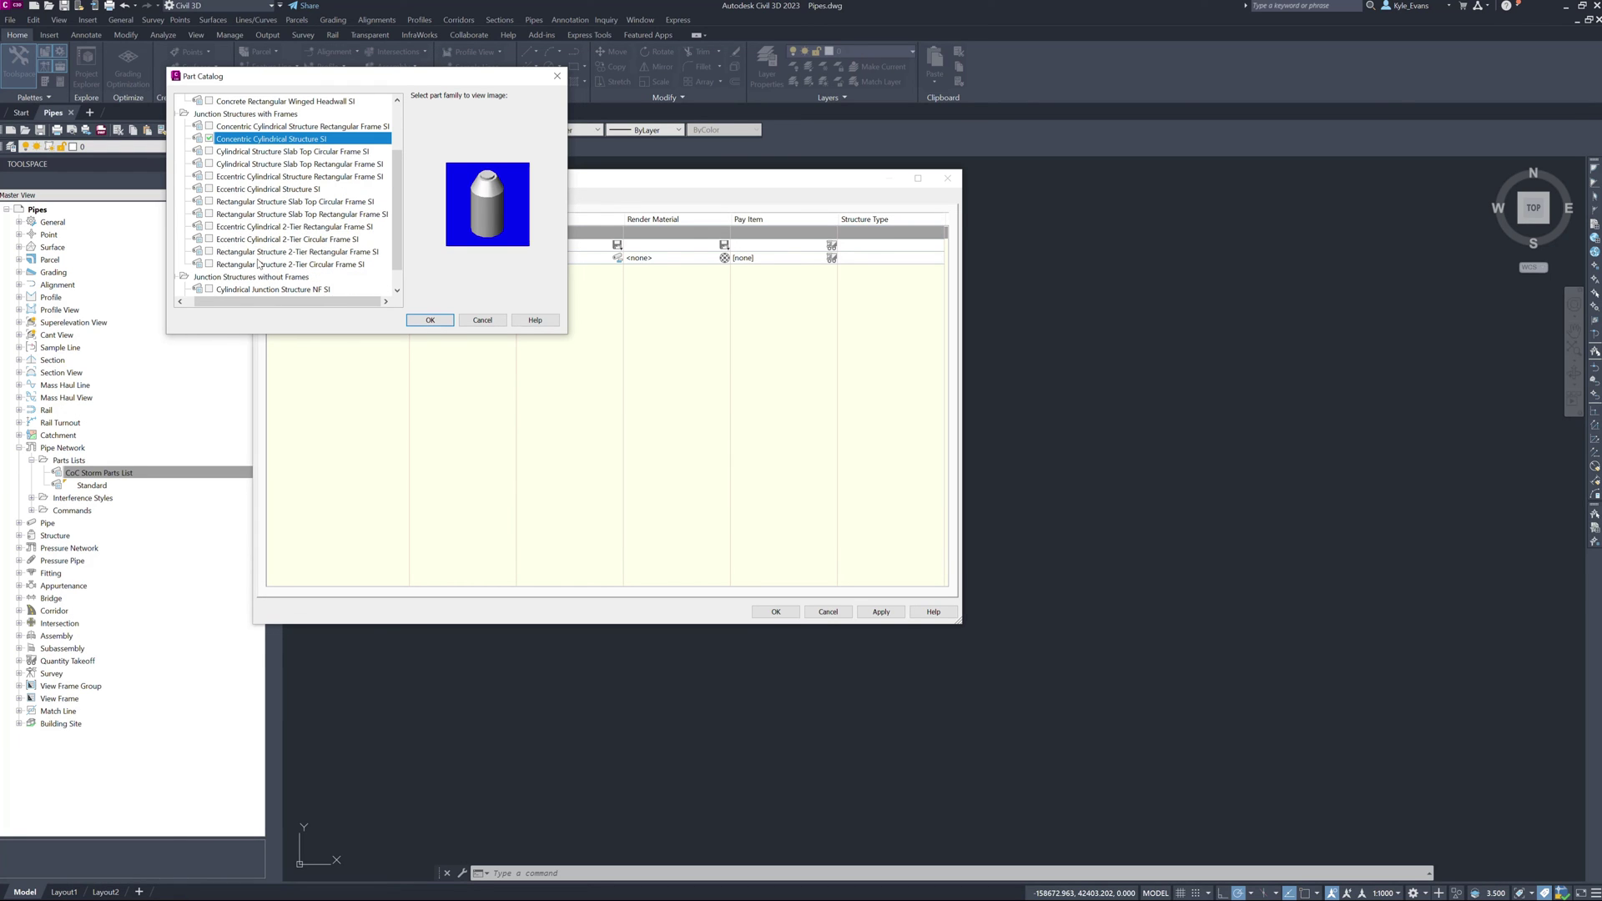
pyautogui.click(261, 253)
pyautogui.click(285, 264)
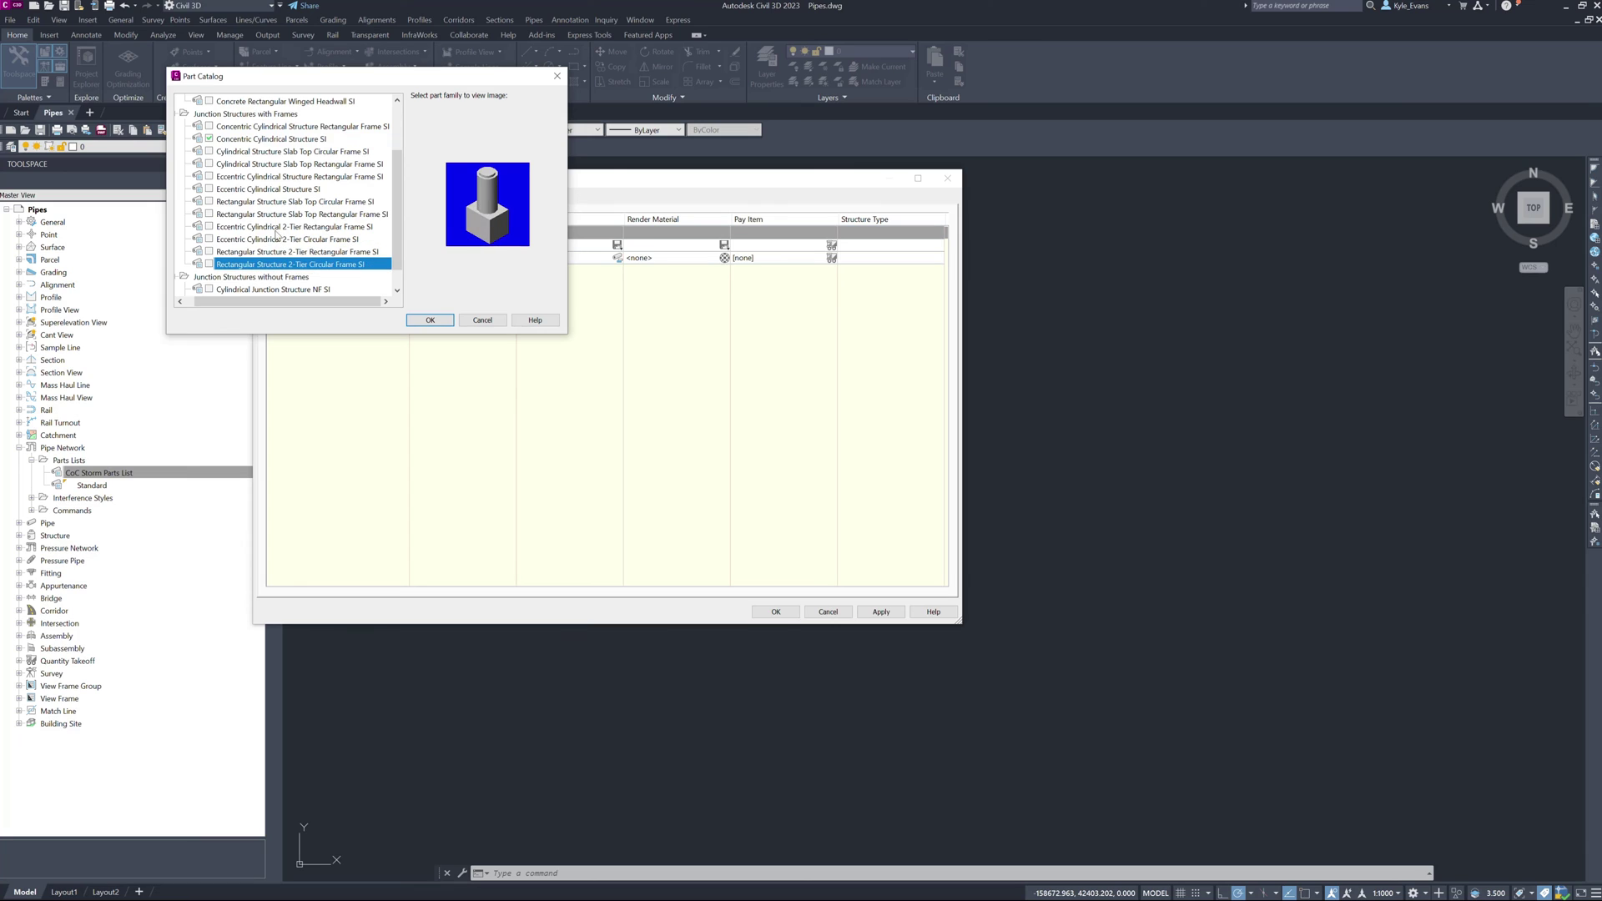
pyautogui.click(249, 214)
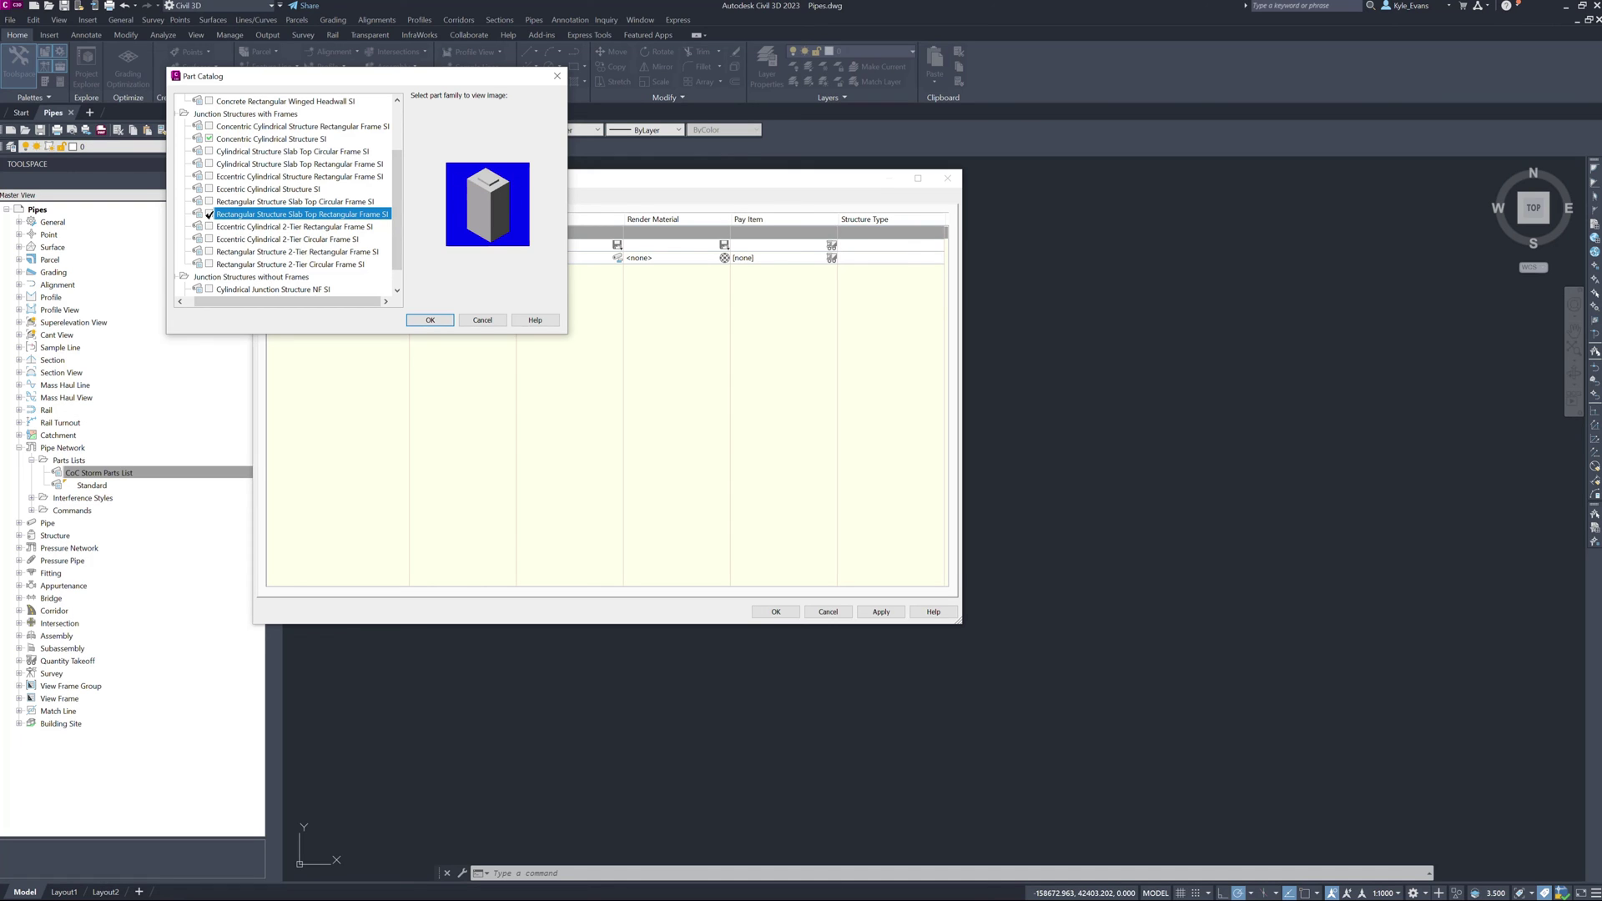
pyautogui.click(426, 320)
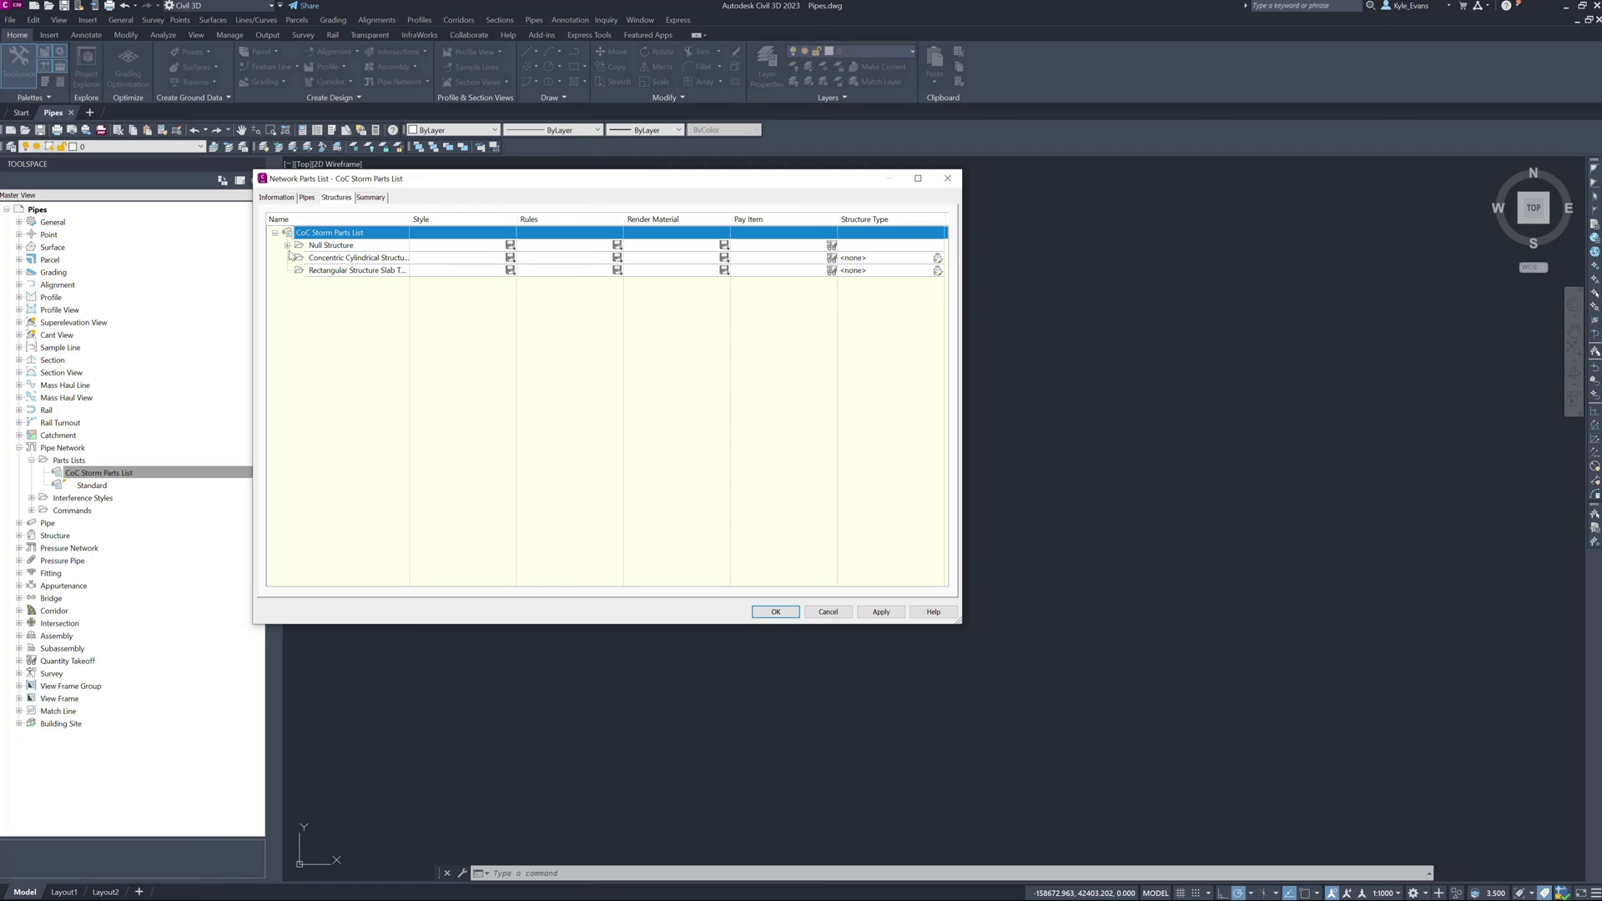
# Cancel the concentric structure's size creator, then apply and close the parts list editor.
pyautogui.click(360, 260)
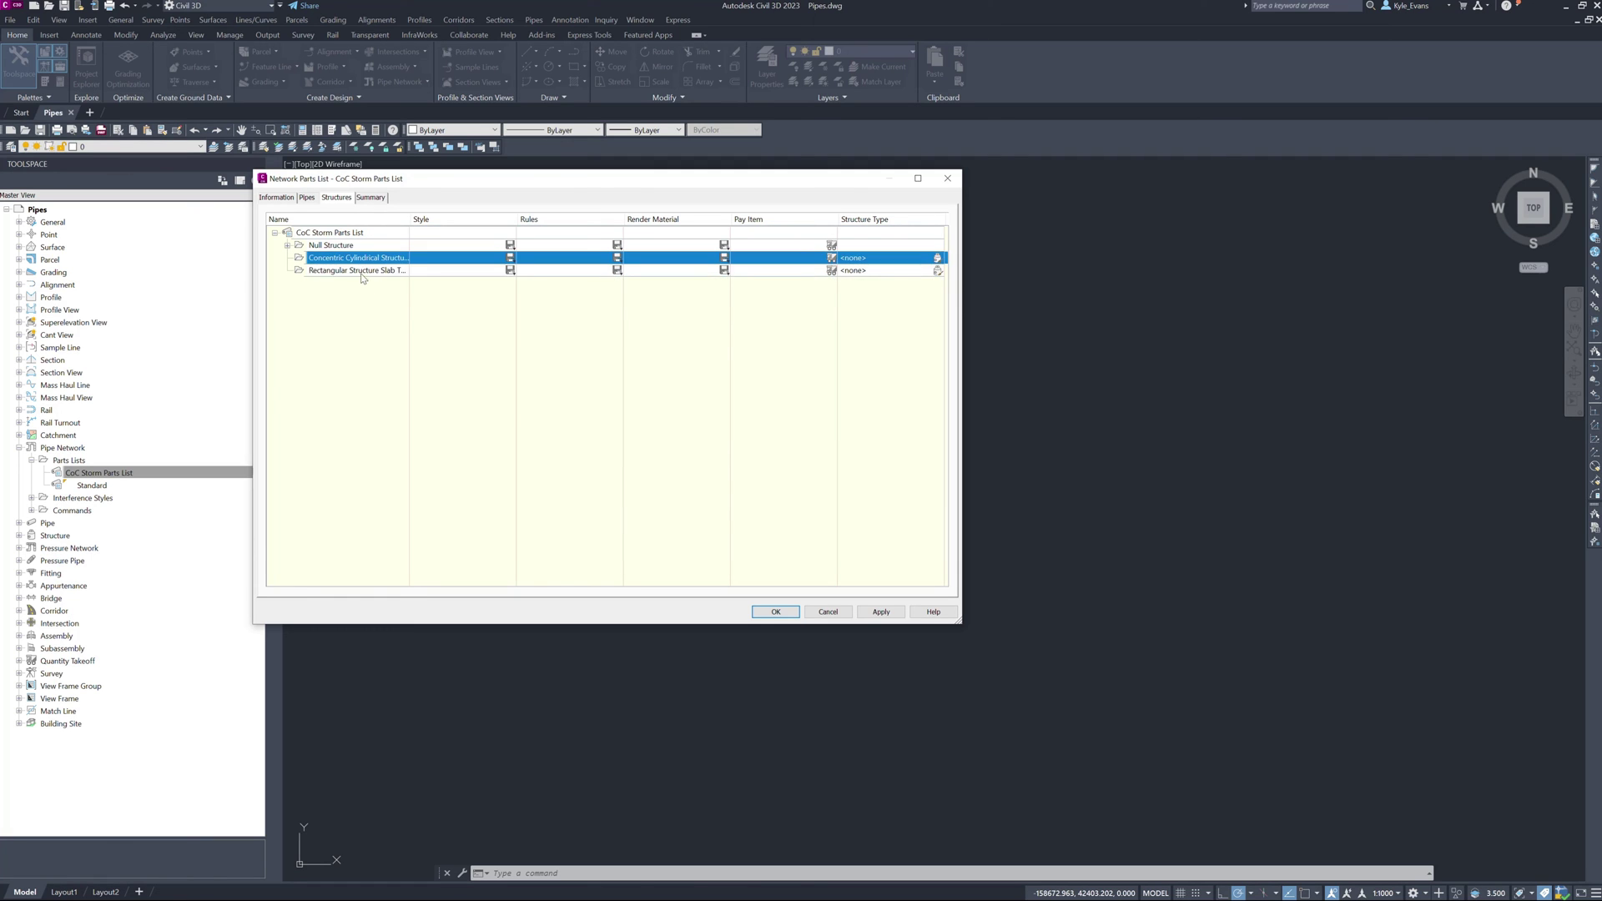
pyautogui.rightClick(338, 257)
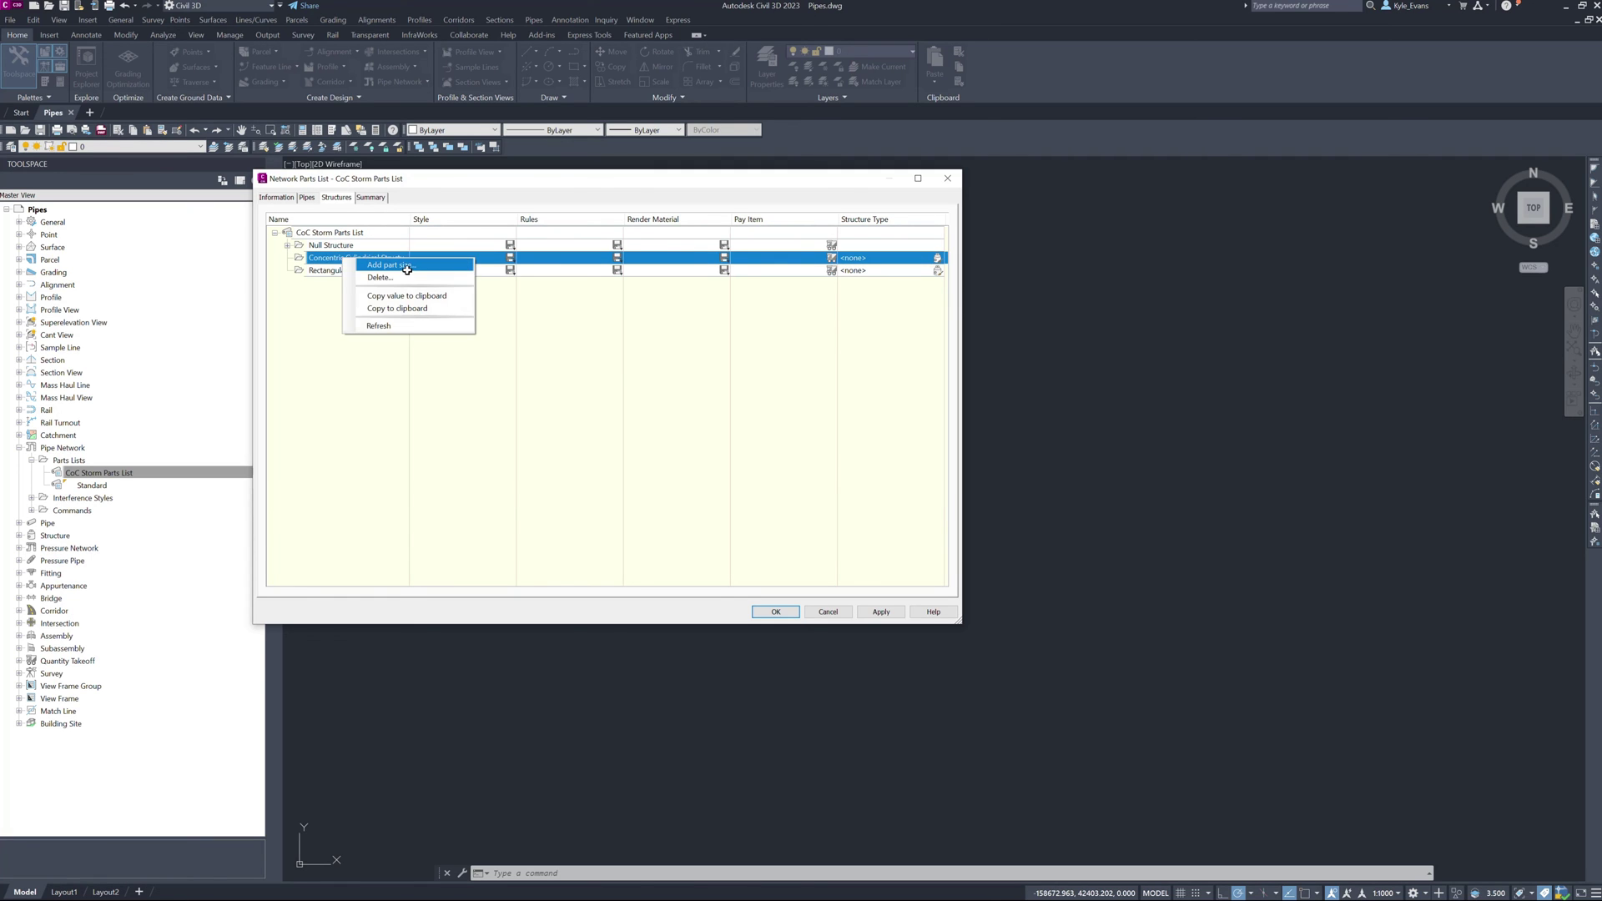
pyautogui.click(404, 266)
pyautogui.moveTo(320, 267); pyautogui.dragTo(287, 195)
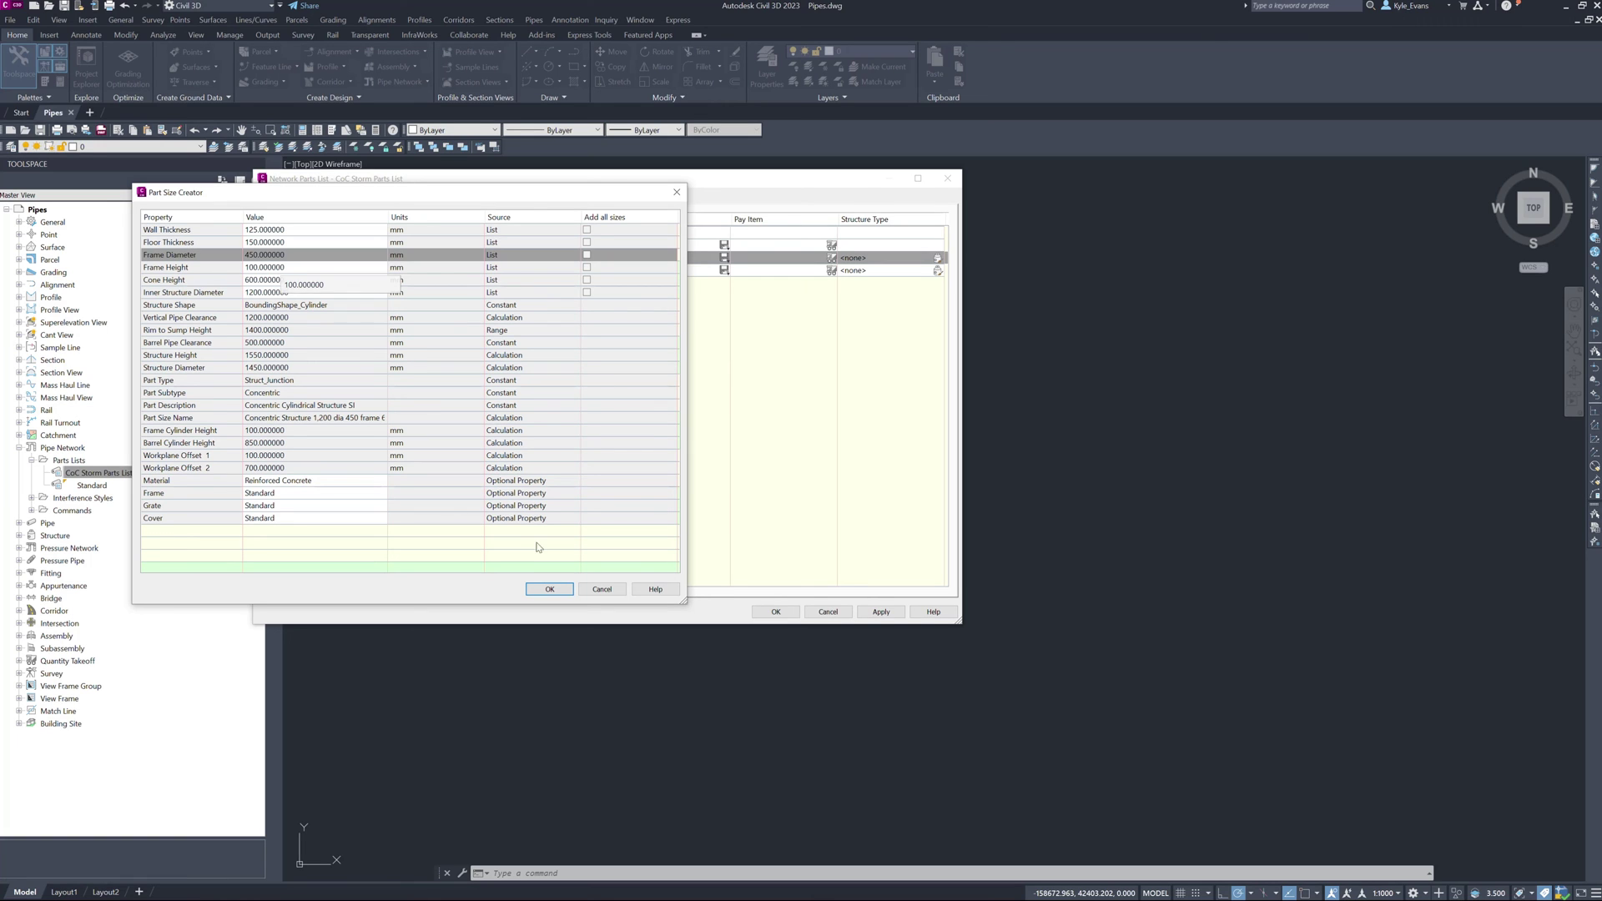
pyautogui.click(605, 589)
pyautogui.click(879, 609)
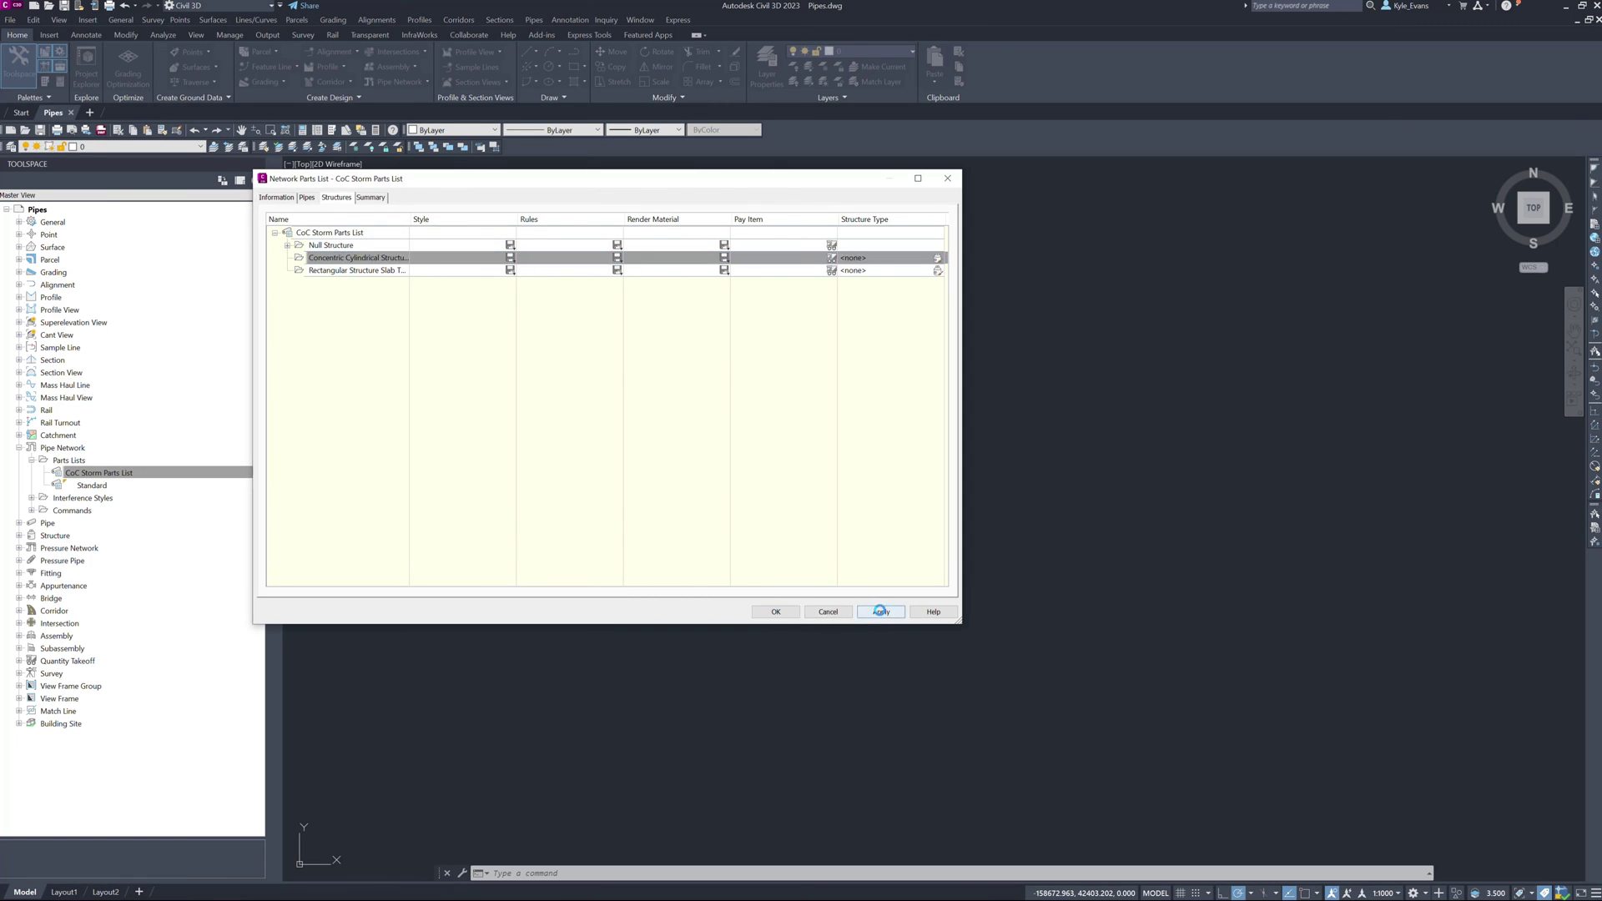
pyautogui.click(775, 612)
# Reopen CoC Storm Parts List for editing and select the Concentric Cylindrical Structure entry.
pyautogui.rightClick(130, 476)
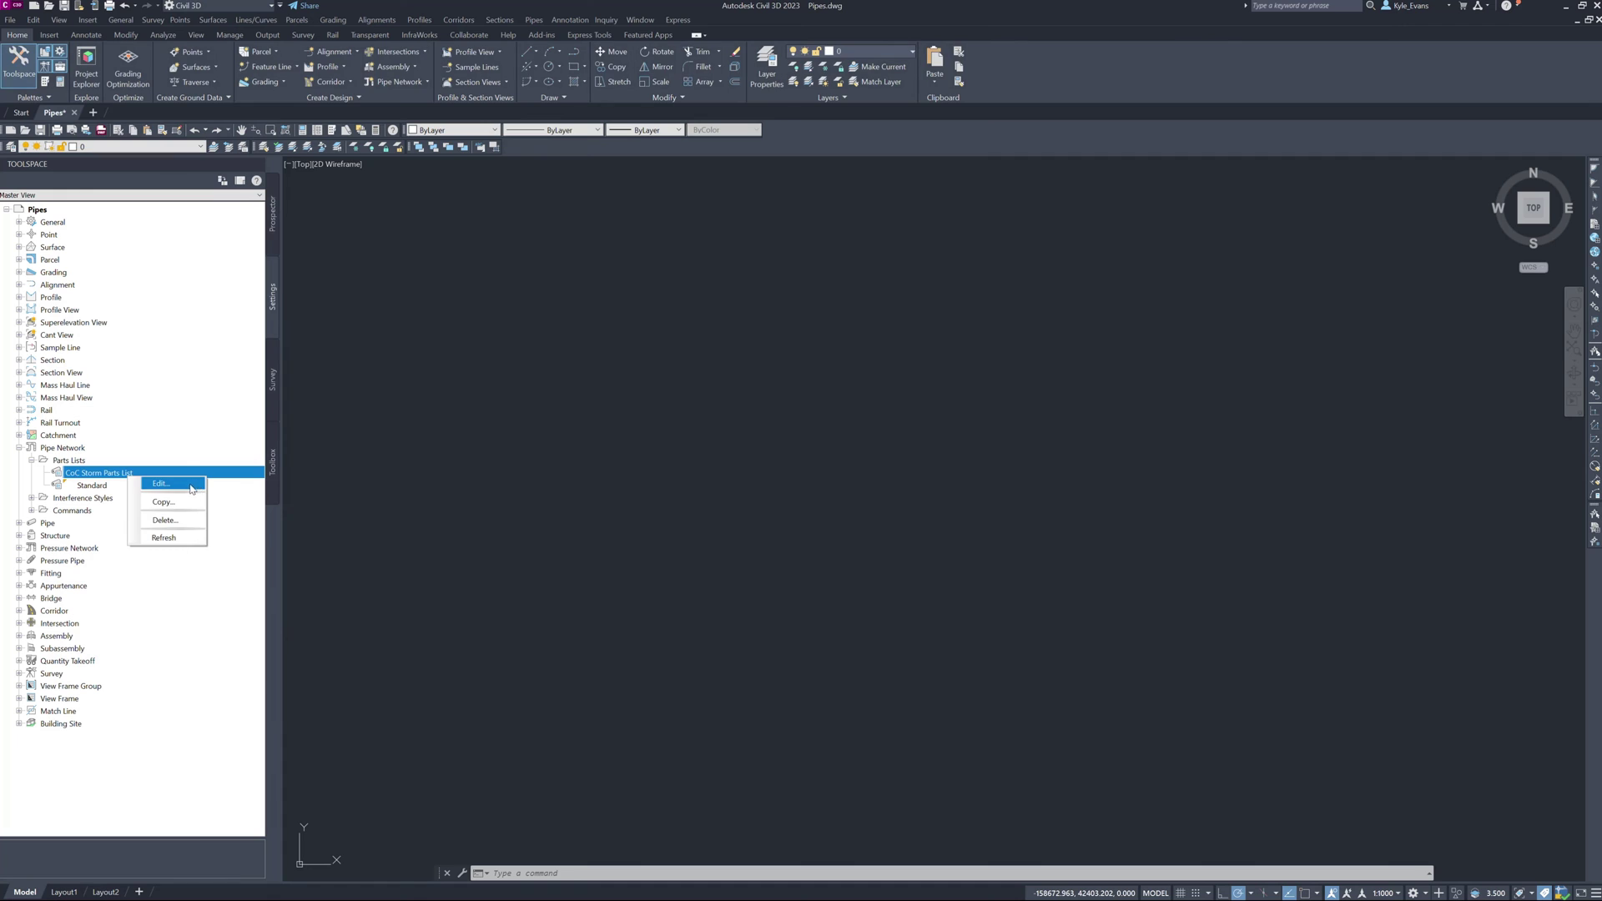
pyautogui.click(190, 486)
pyautogui.click(274, 234)
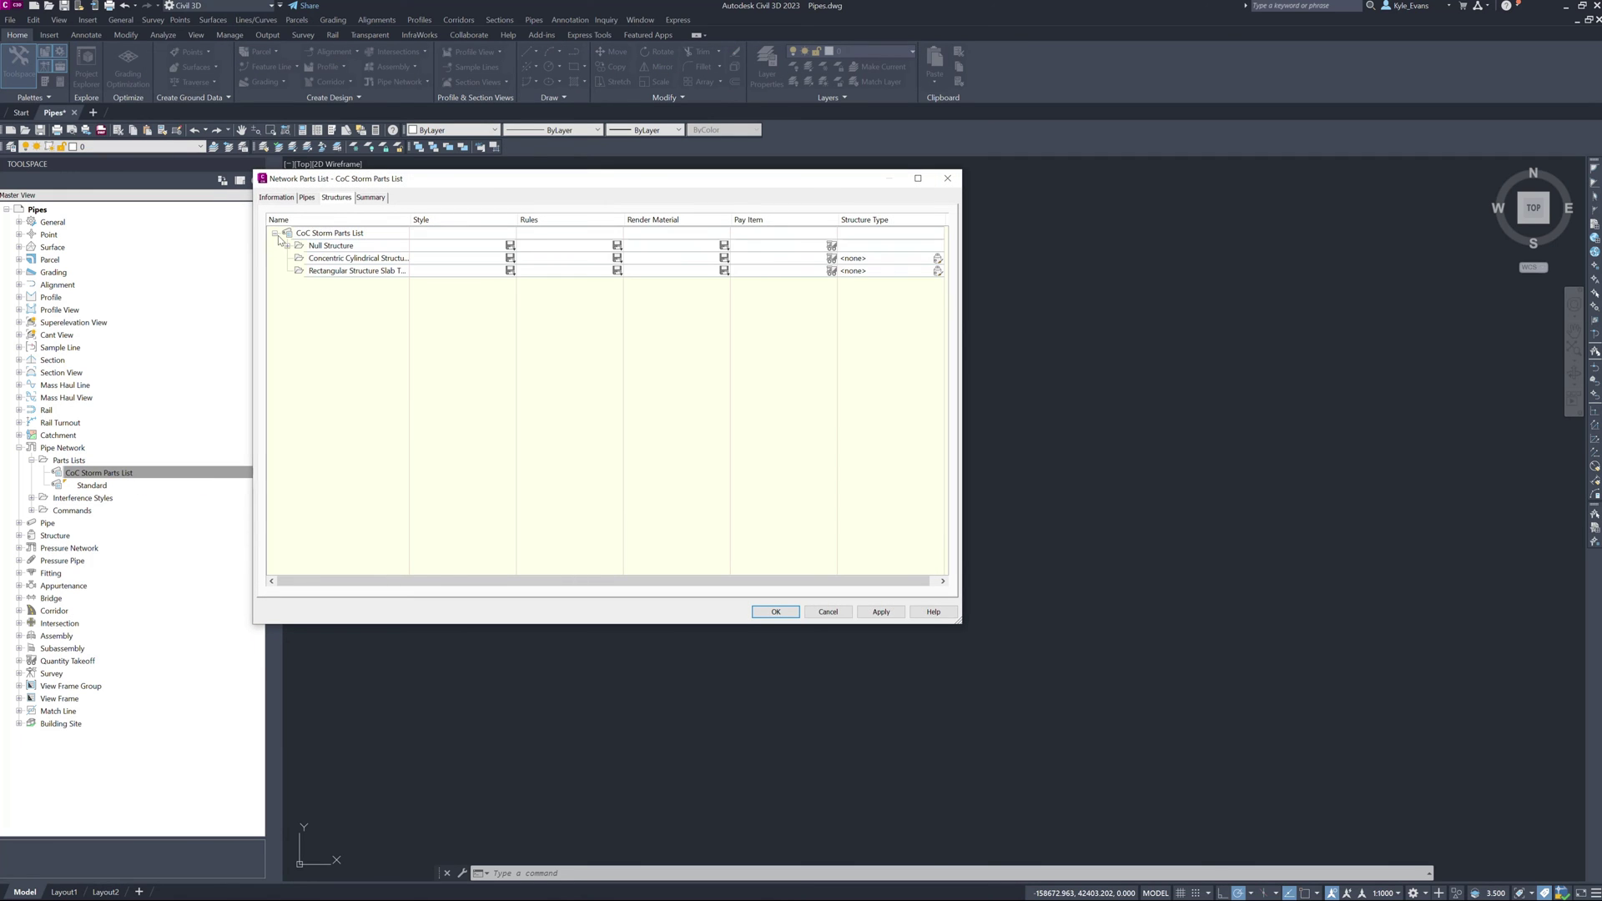
pyautogui.click(342, 258)
pyautogui.rightClick(341, 259)
# Add all sizes for Wall Thickness, Floor Thickness, Frame Diameter, Frame Height, Cone Height and Inner Structure Diameter.
pyautogui.click(404, 266)
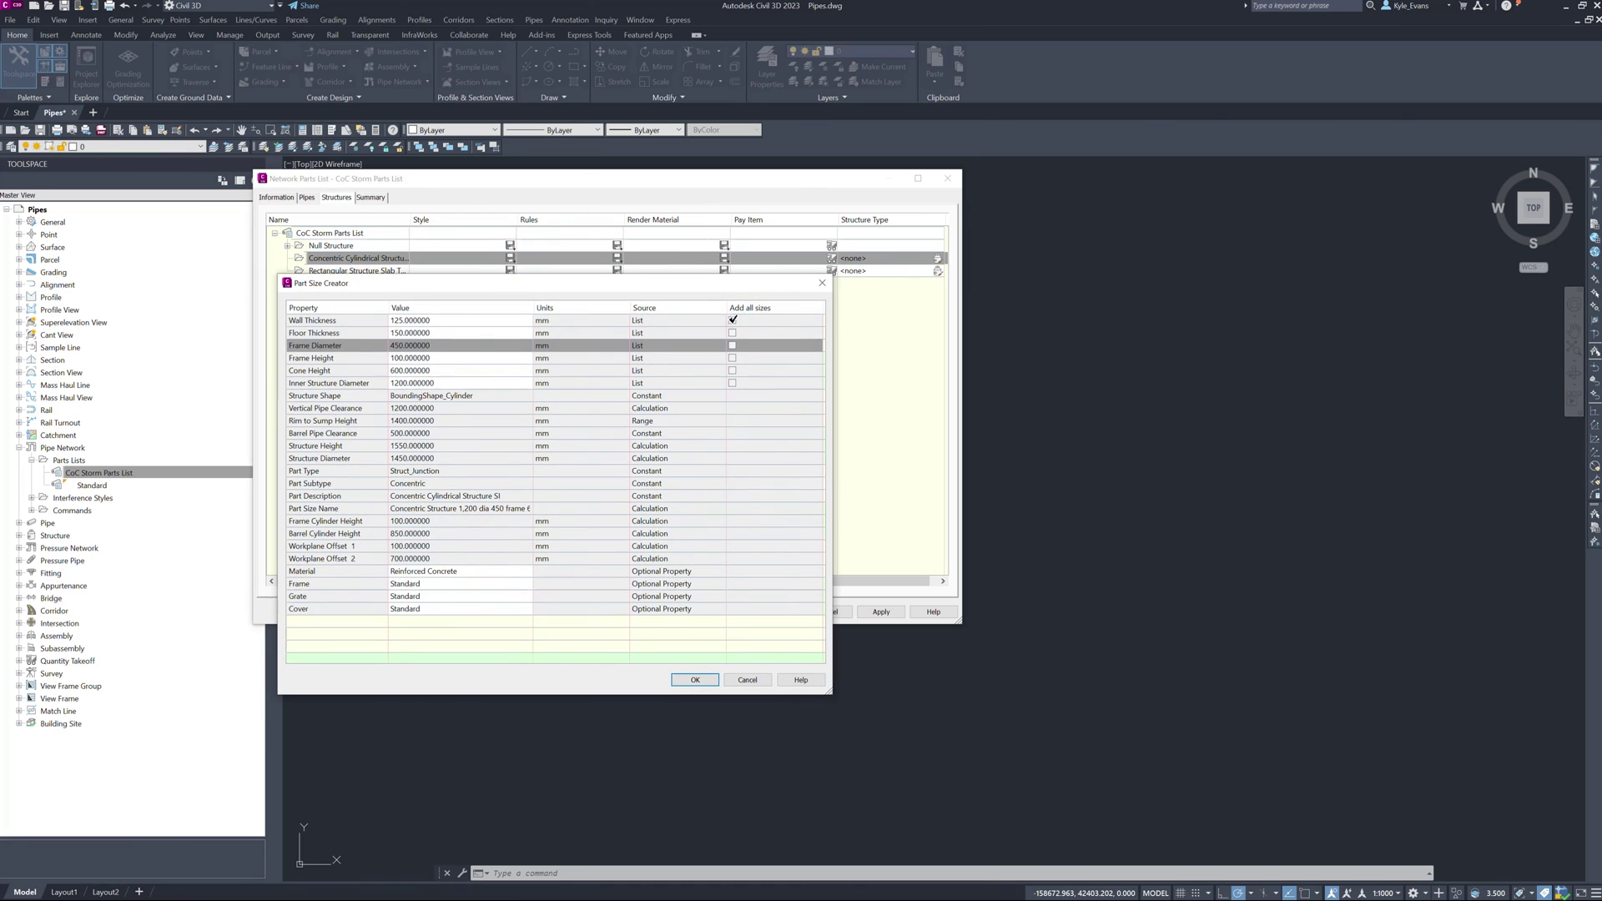
pyautogui.click(732, 320)
pyautogui.click(732, 333)
pyautogui.click(733, 345)
pyautogui.click(733, 357)
pyautogui.click(732, 370)
pyautogui.click(733, 382)
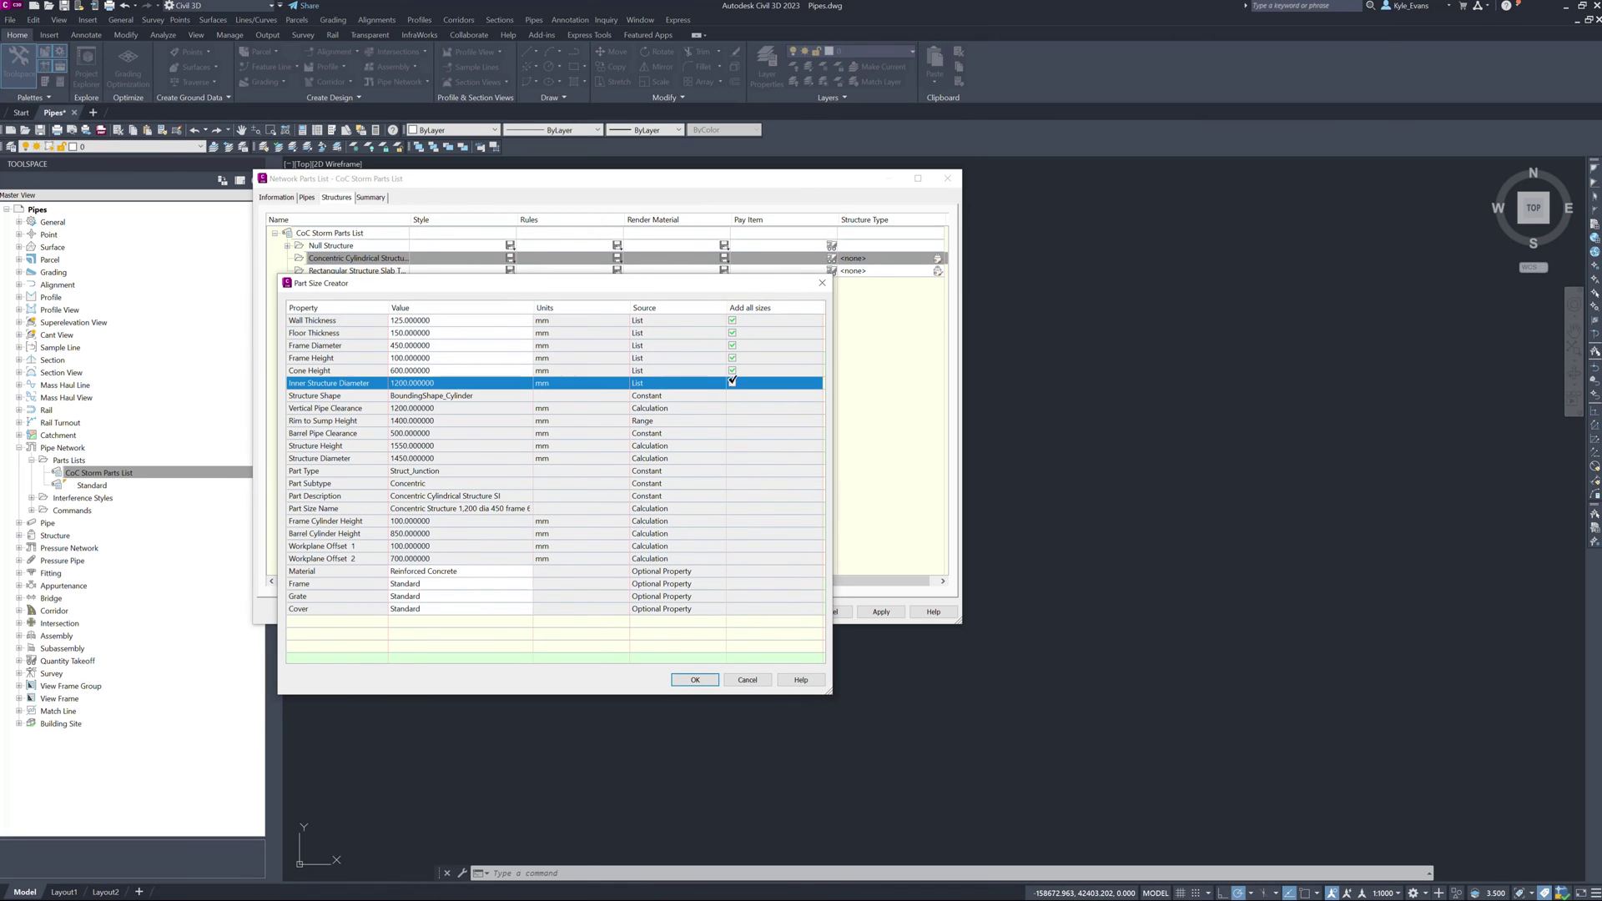
pyautogui.moveTo(610, 289); pyautogui.dragTo(901, 256)
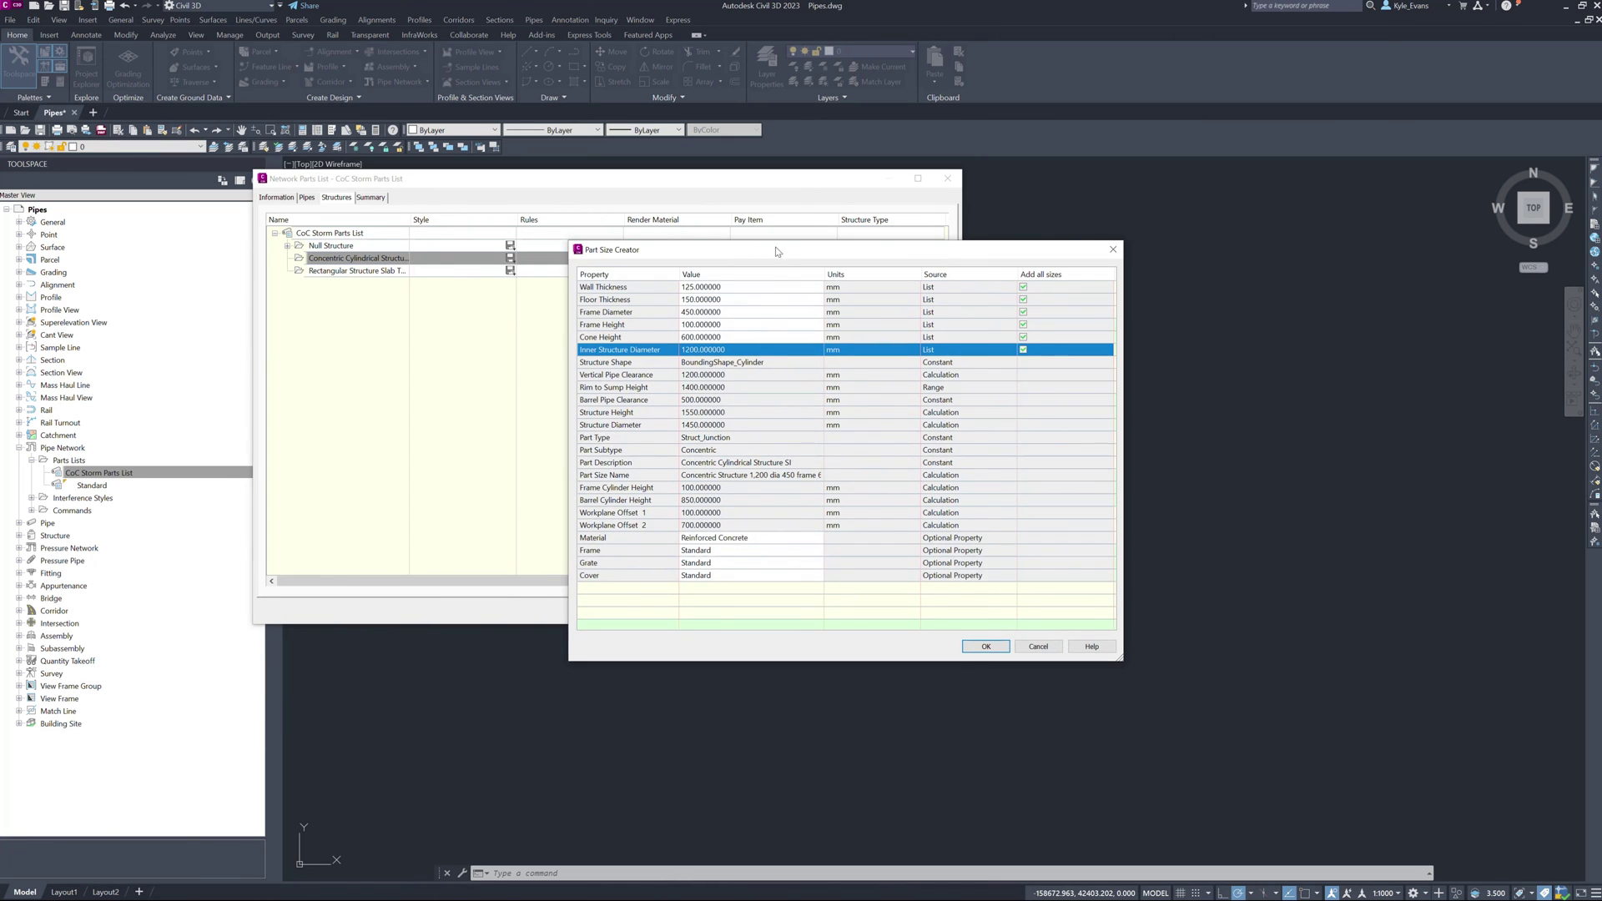
pyautogui.moveTo(715, 252); pyautogui.dragTo(377, 180)
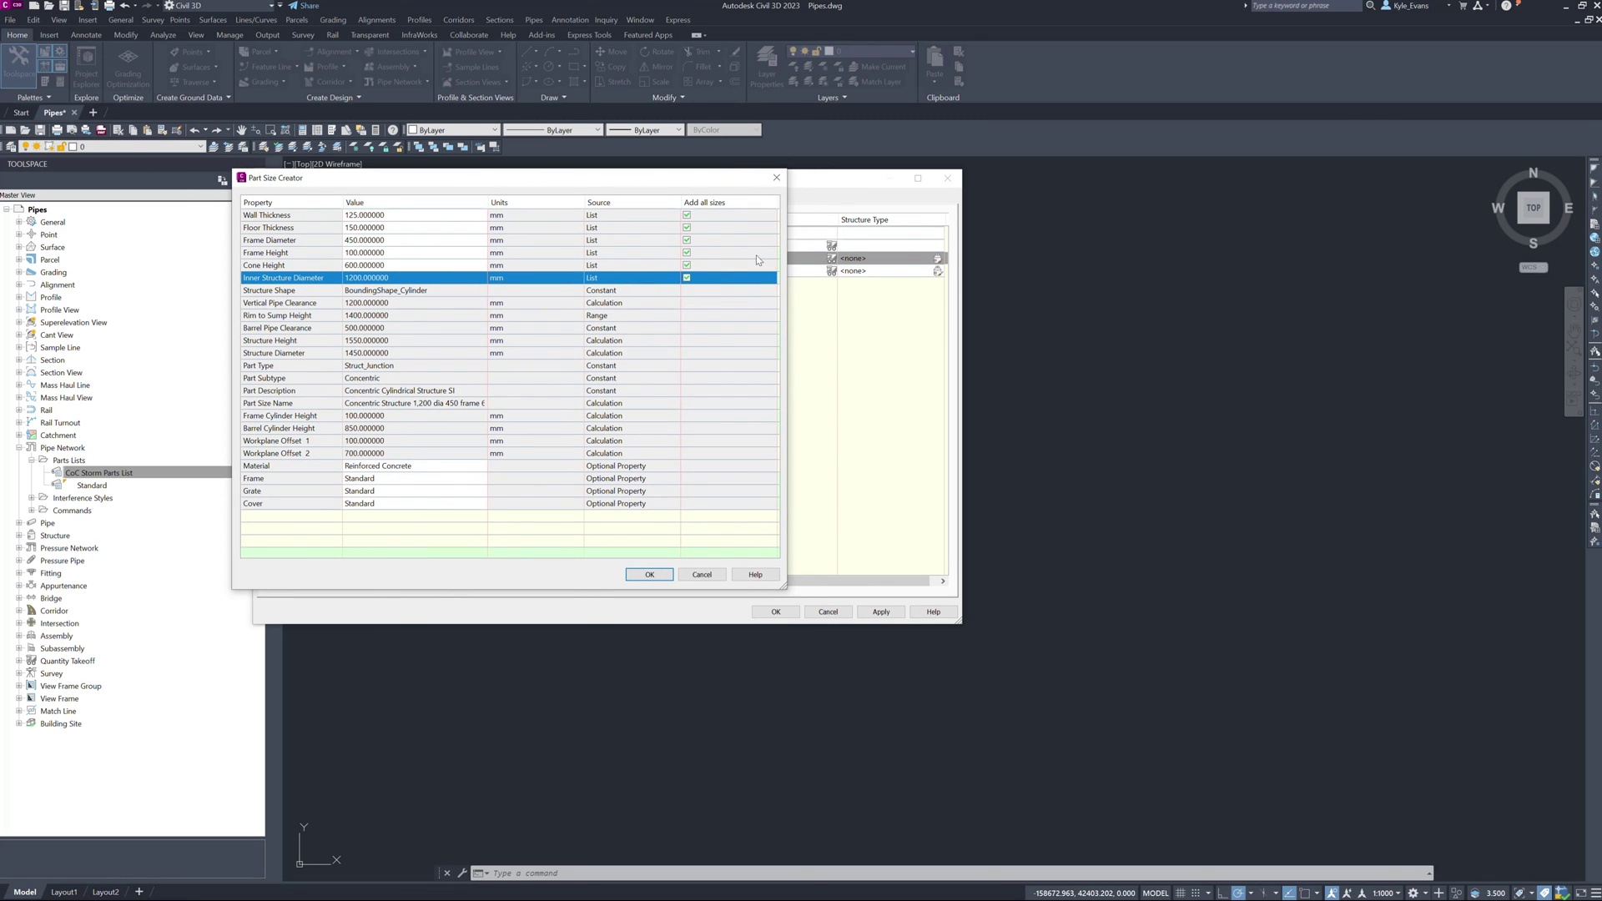
pyautogui.click(657, 575)
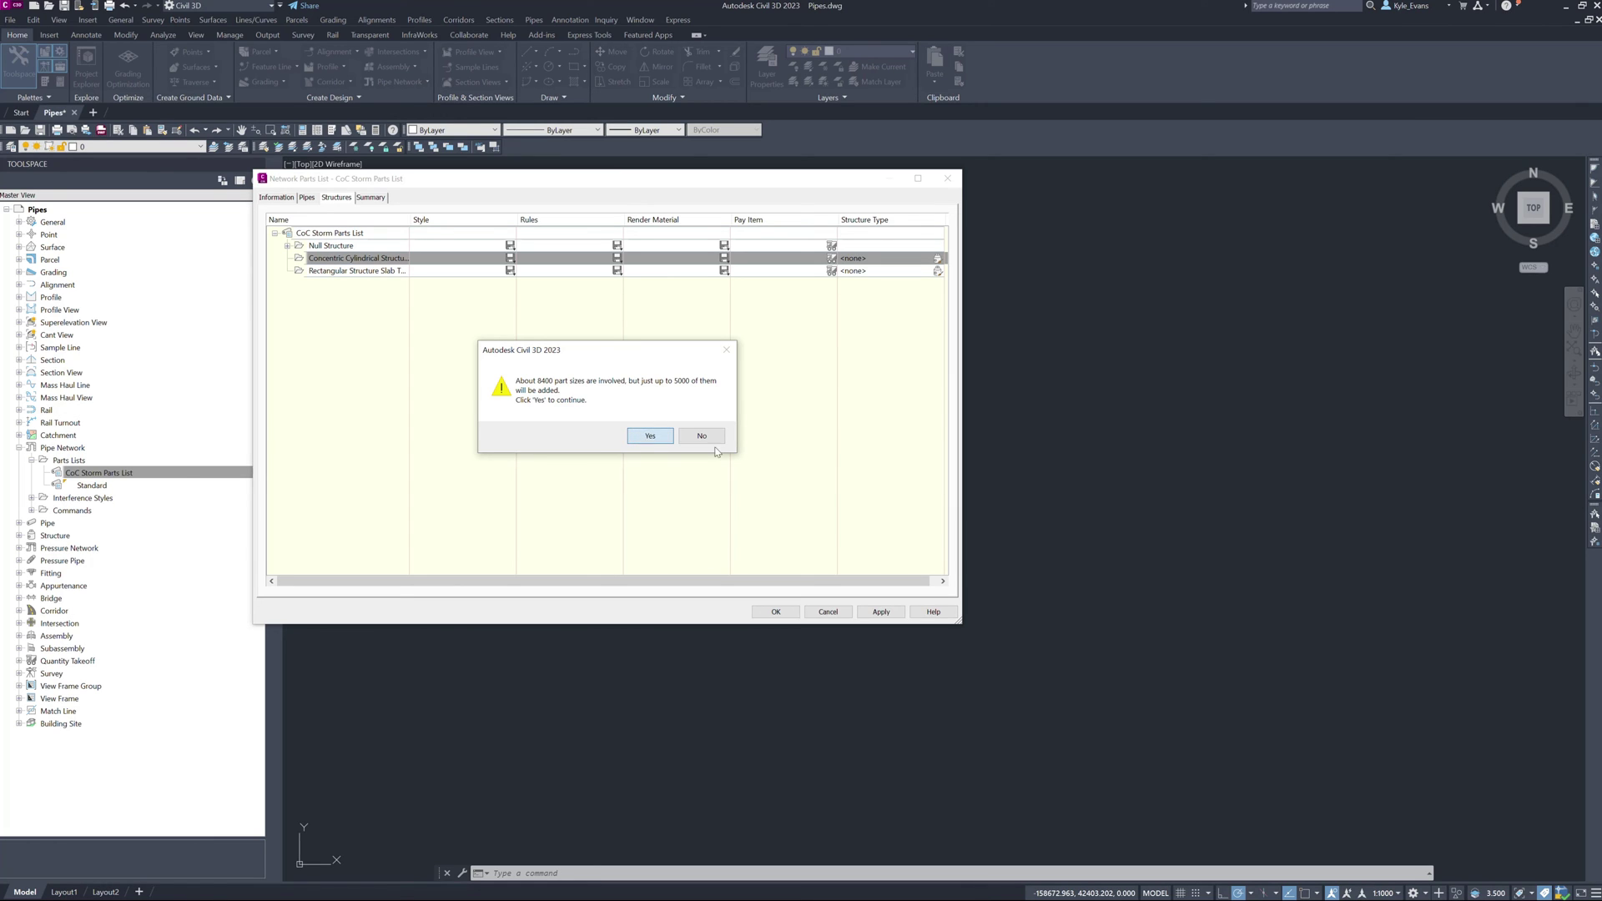
# Accept up to 5000 concentric structure sizes, review them with a wider Name column, and close the editor.
pyautogui.click(667, 435)
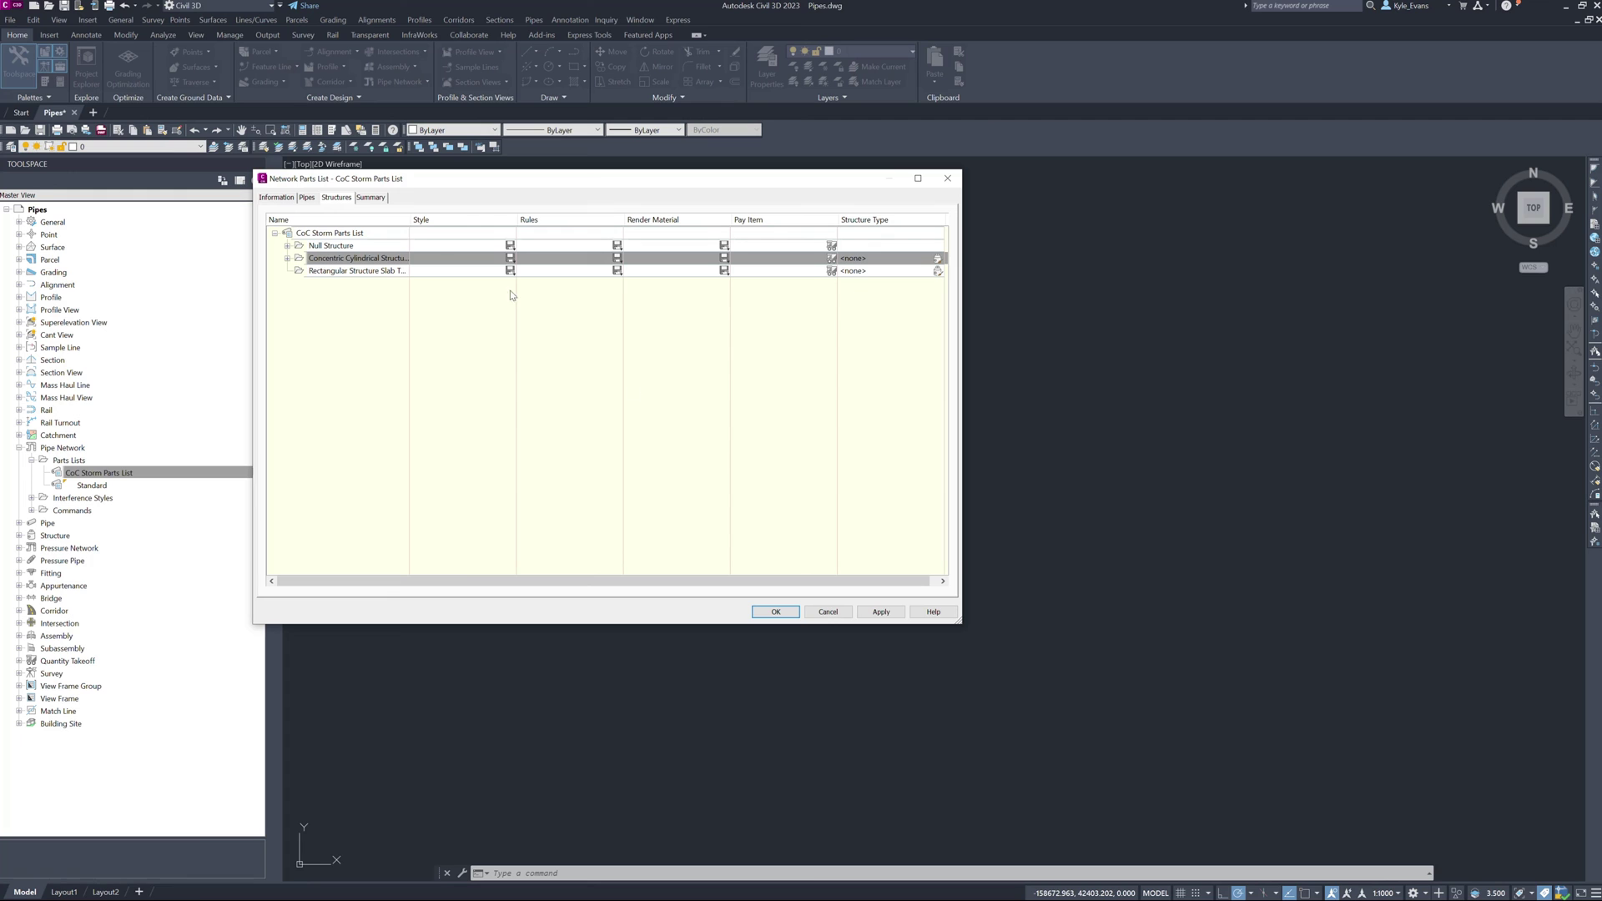
pyautogui.click(286, 258)
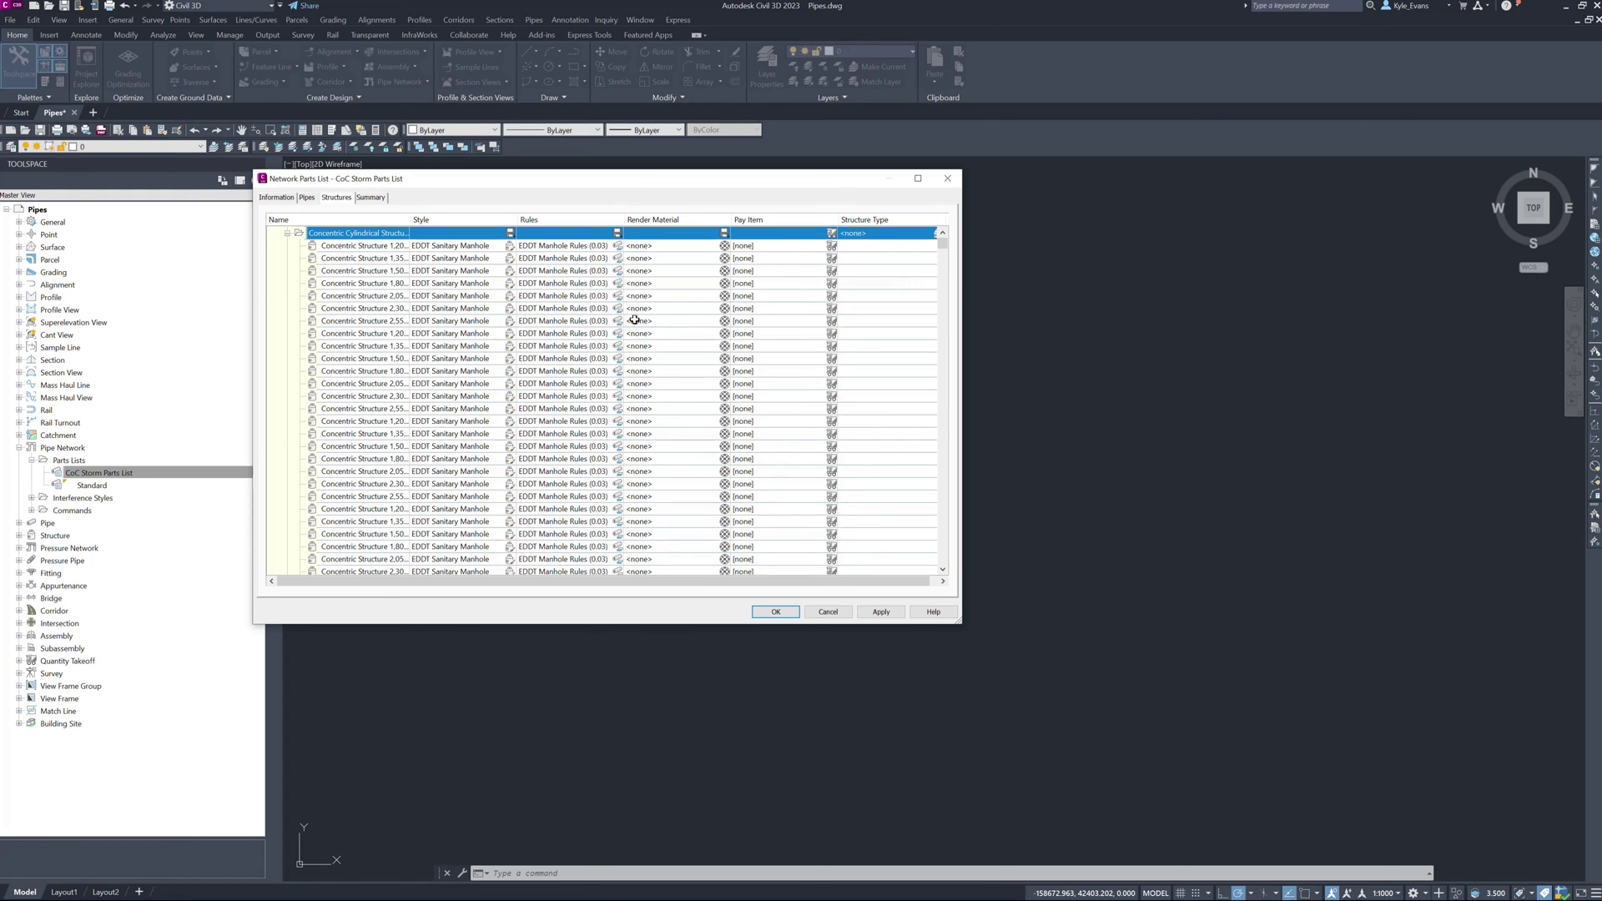
pyautogui.moveTo(943, 266); pyautogui.dragTo(941, 454)
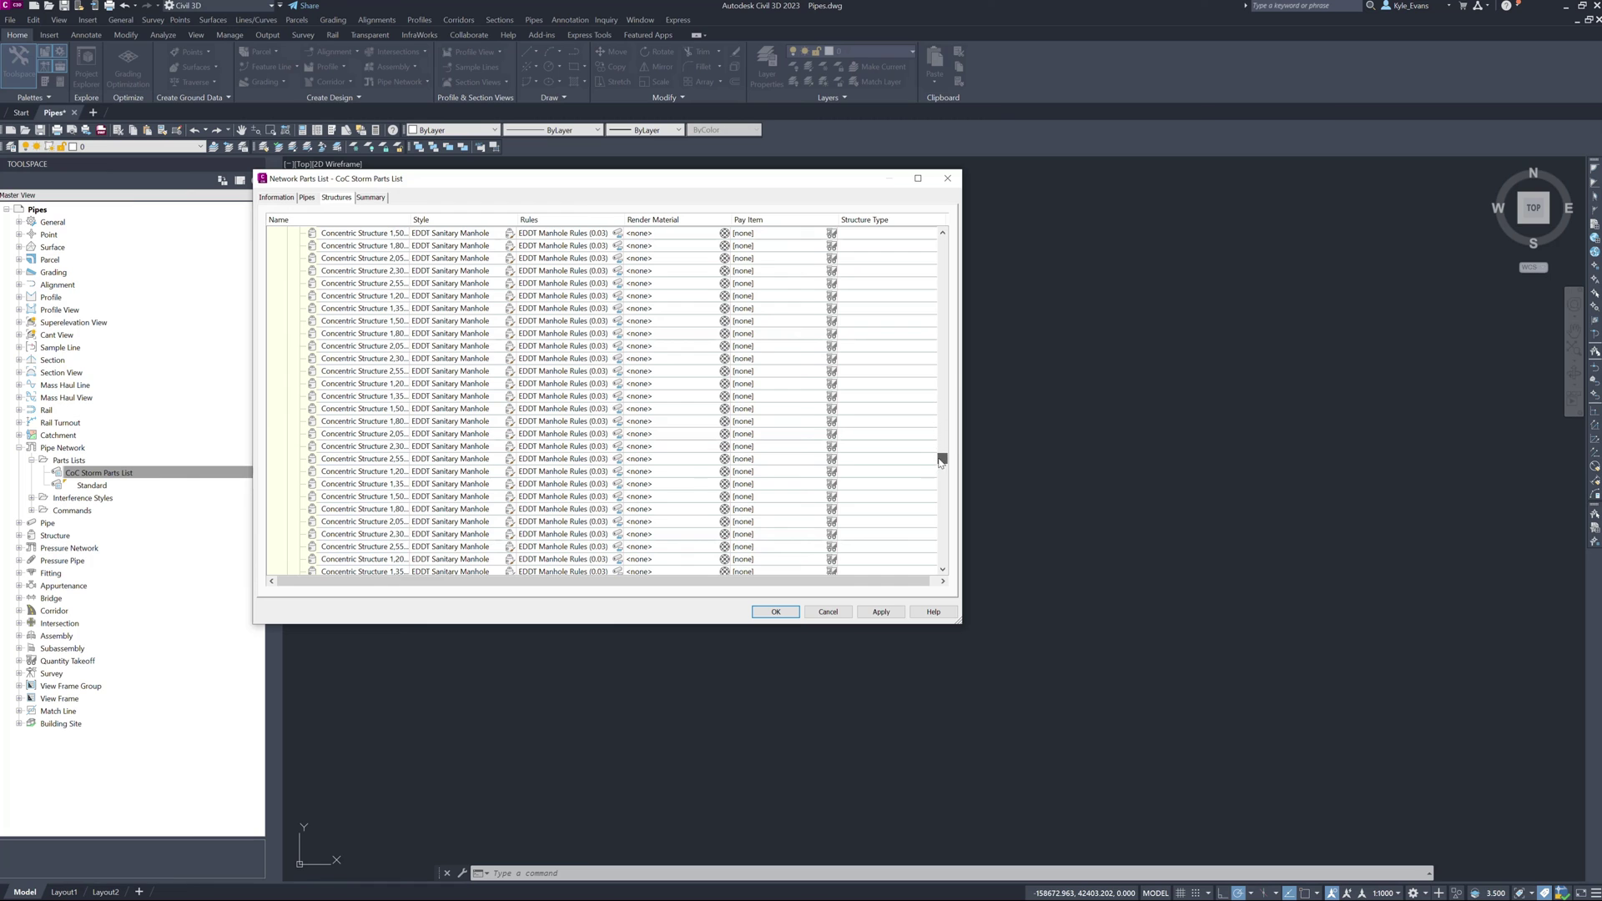
pyautogui.moveTo(461, 232); pyautogui.dragTo(508, 232)
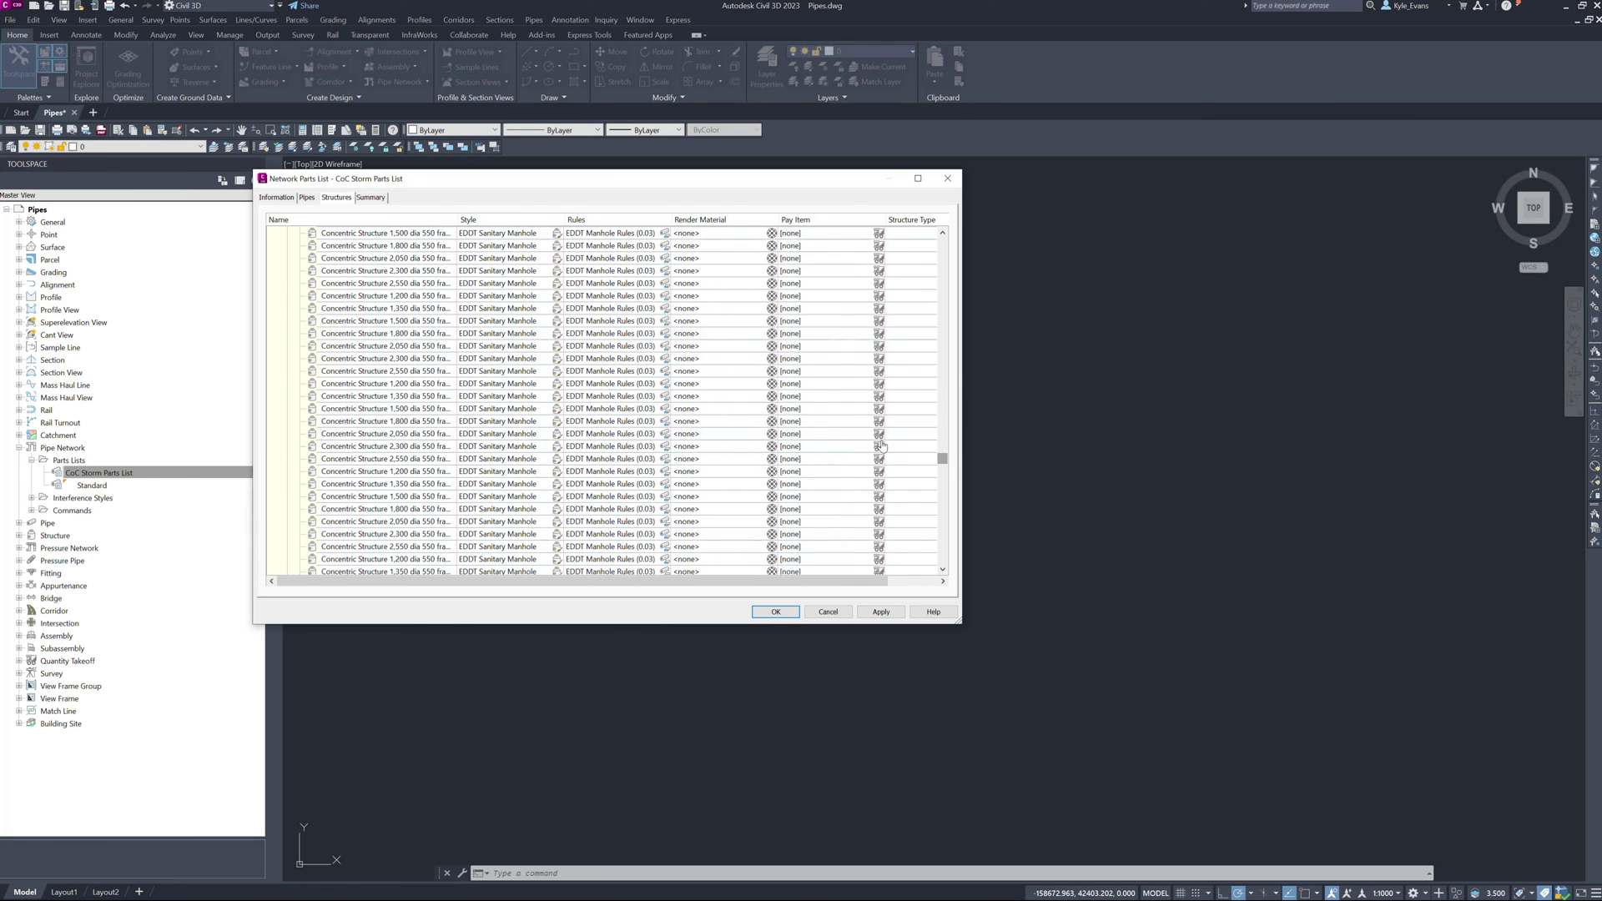
pyautogui.moveTo(942, 458); pyautogui.dragTo(941, 242)
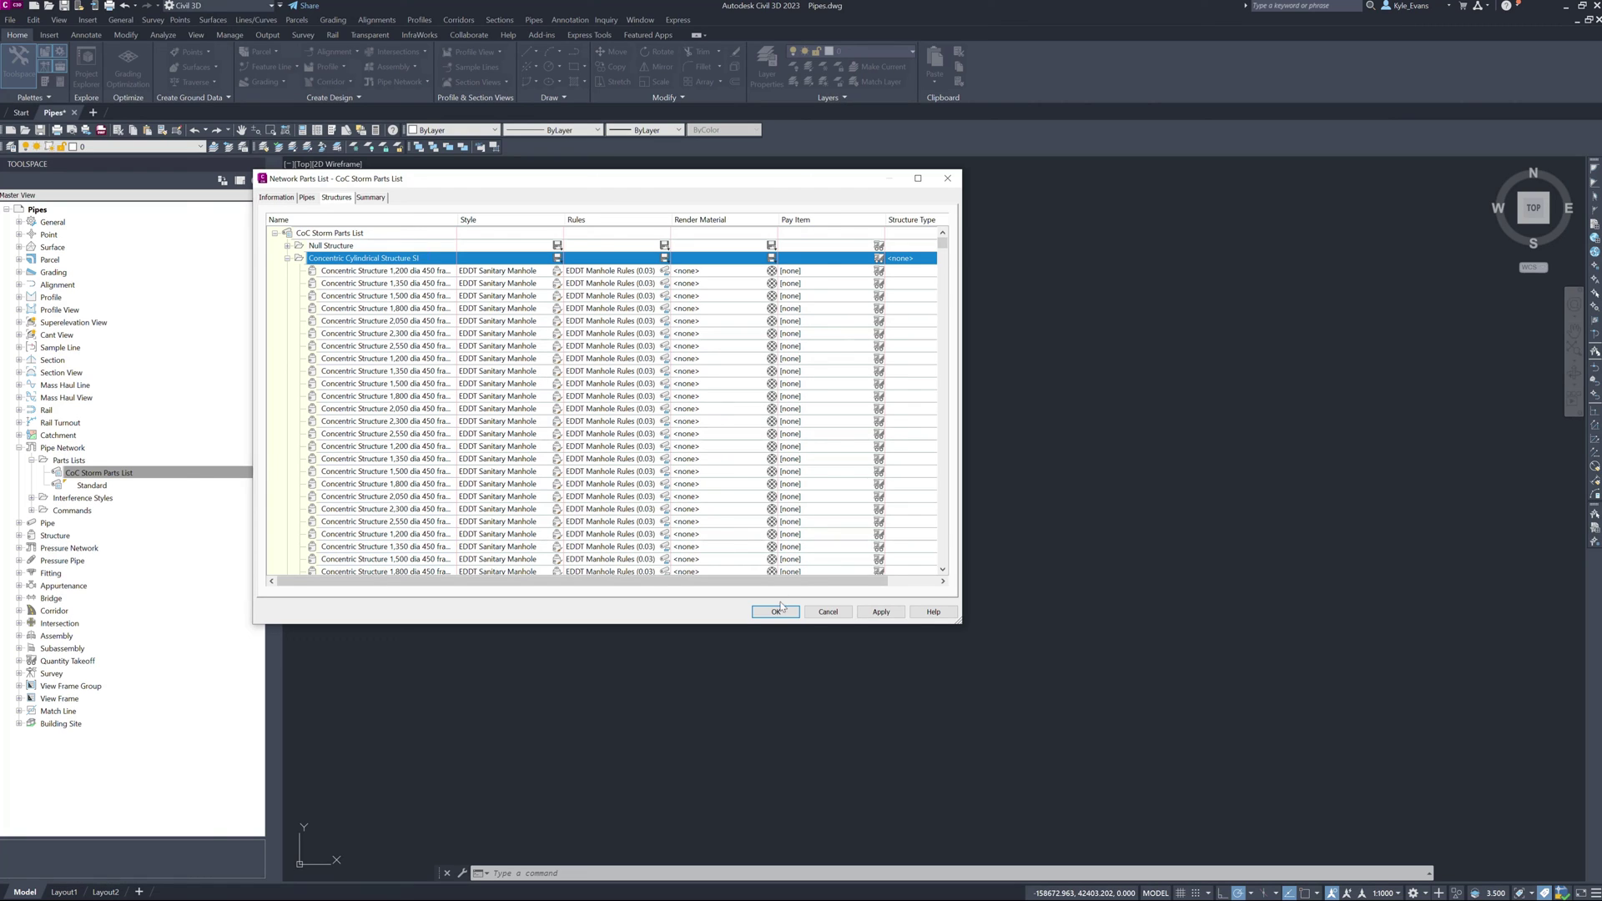
pyautogui.click(828, 612)
# Edit the CoC Storm Parts List and start a new Concentric Cylindrical Structure SI size.
pyautogui.rightClick(120, 474)
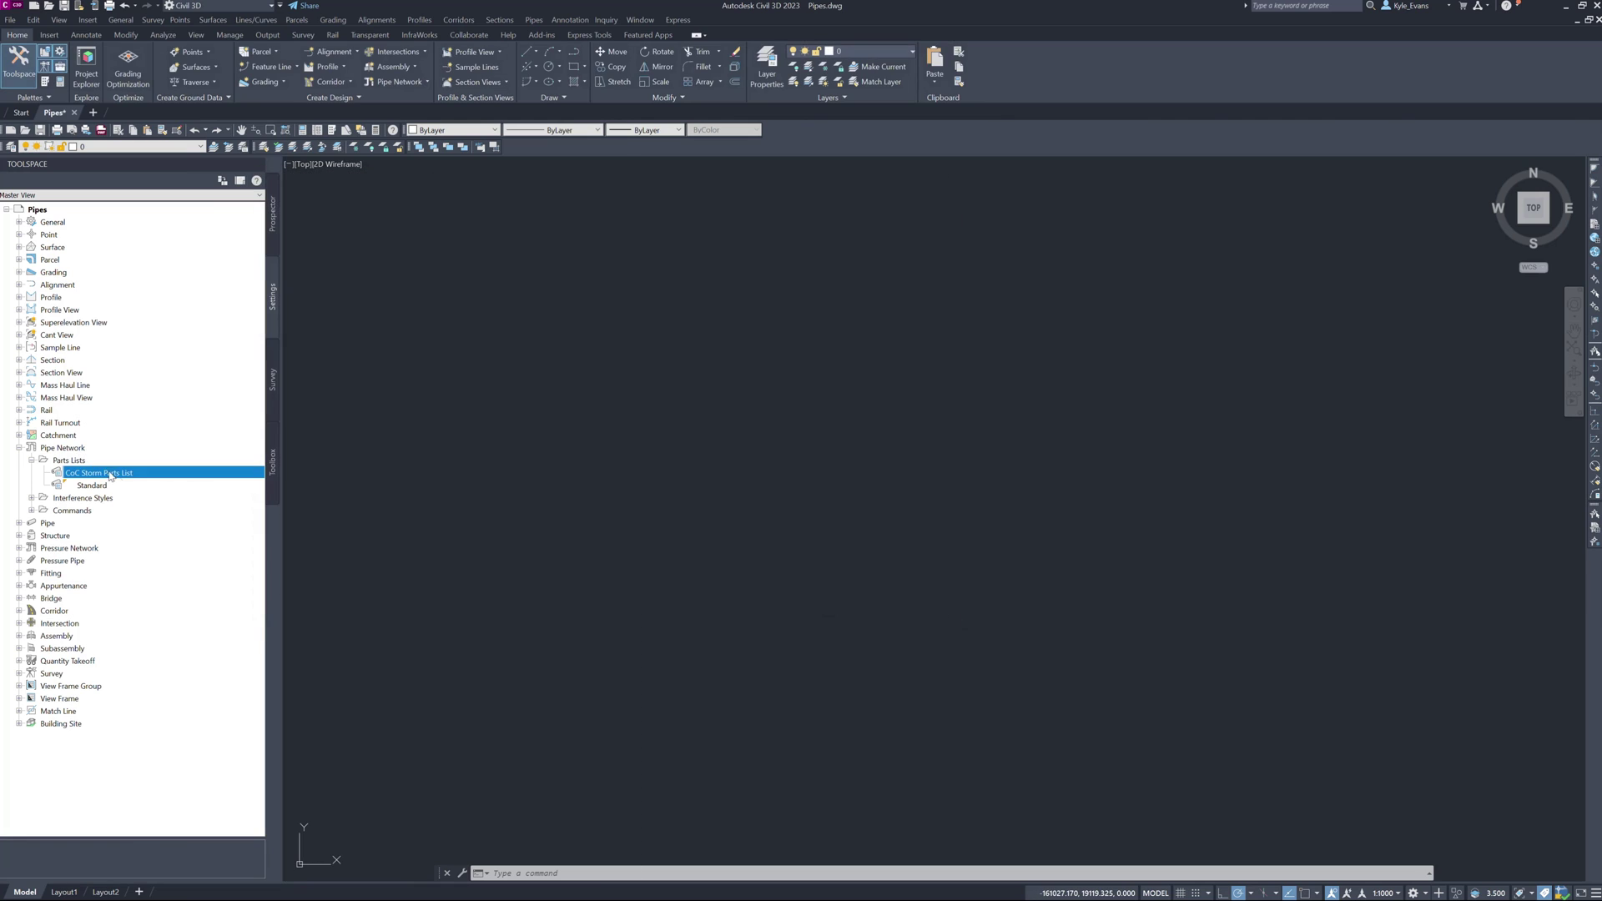
pyautogui.click(153, 483)
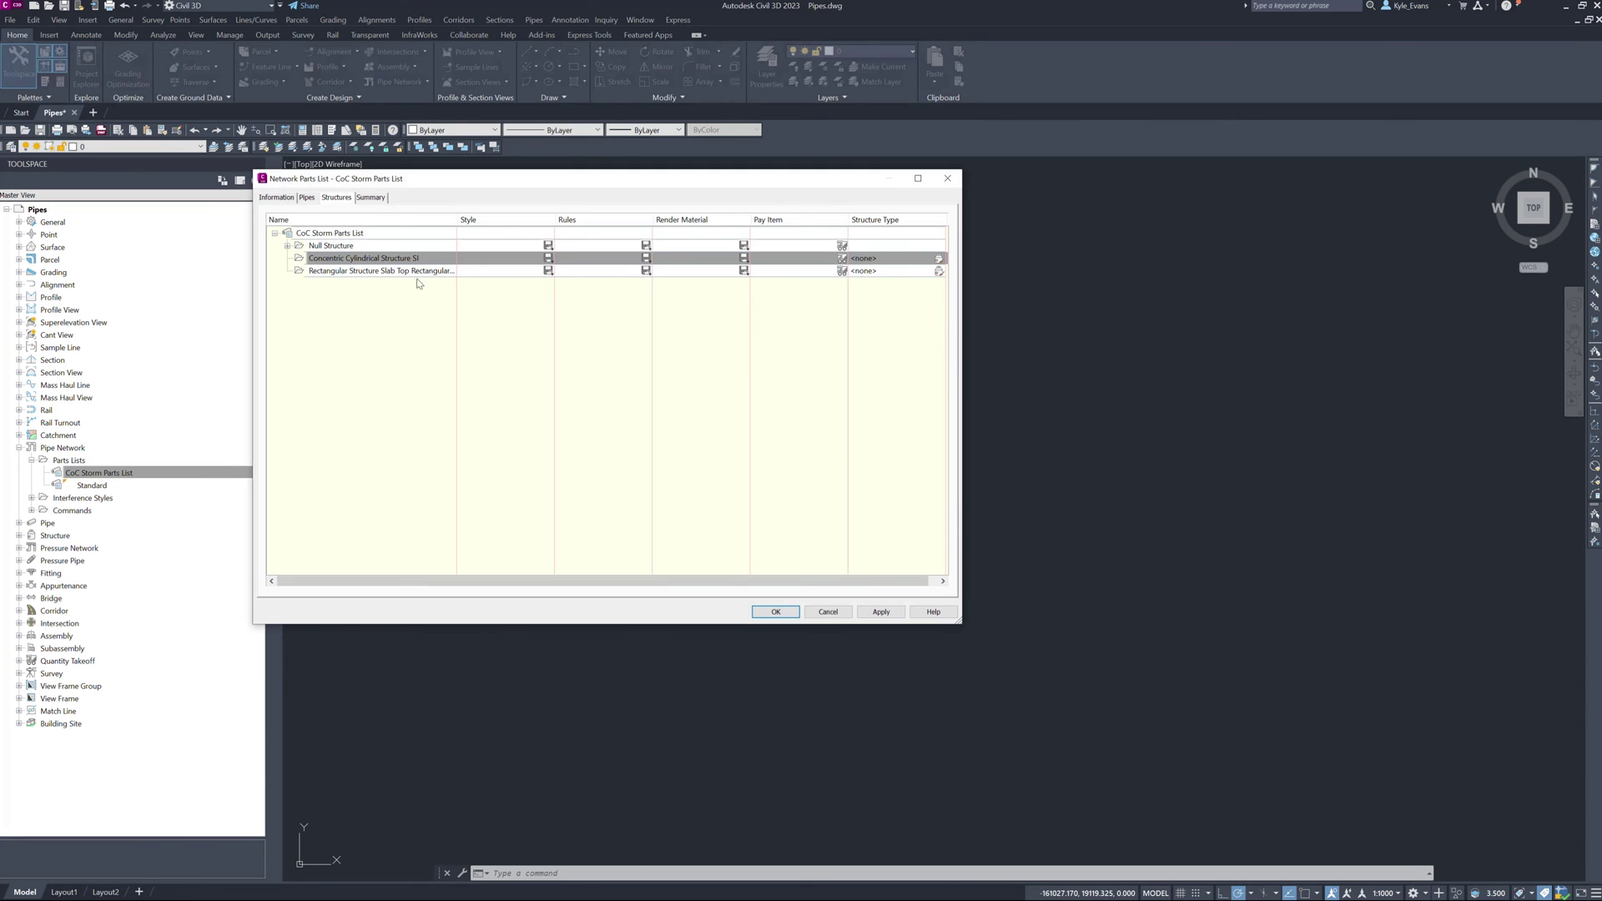
pyautogui.click(359, 258)
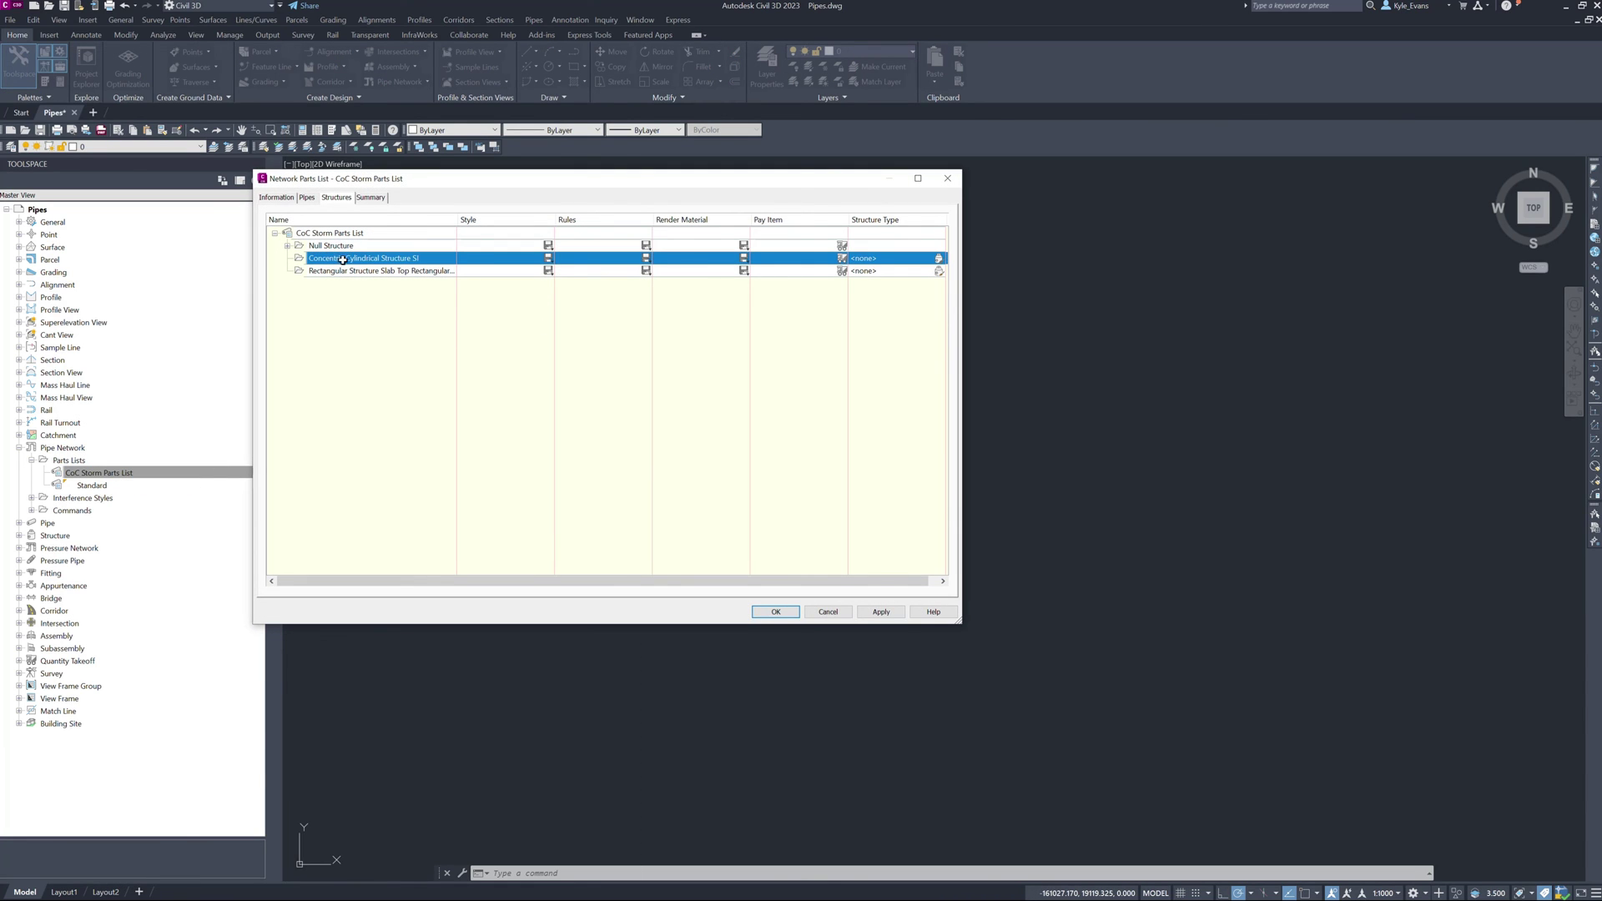
pyautogui.rightClick(341, 258)
pyautogui.click(398, 266)
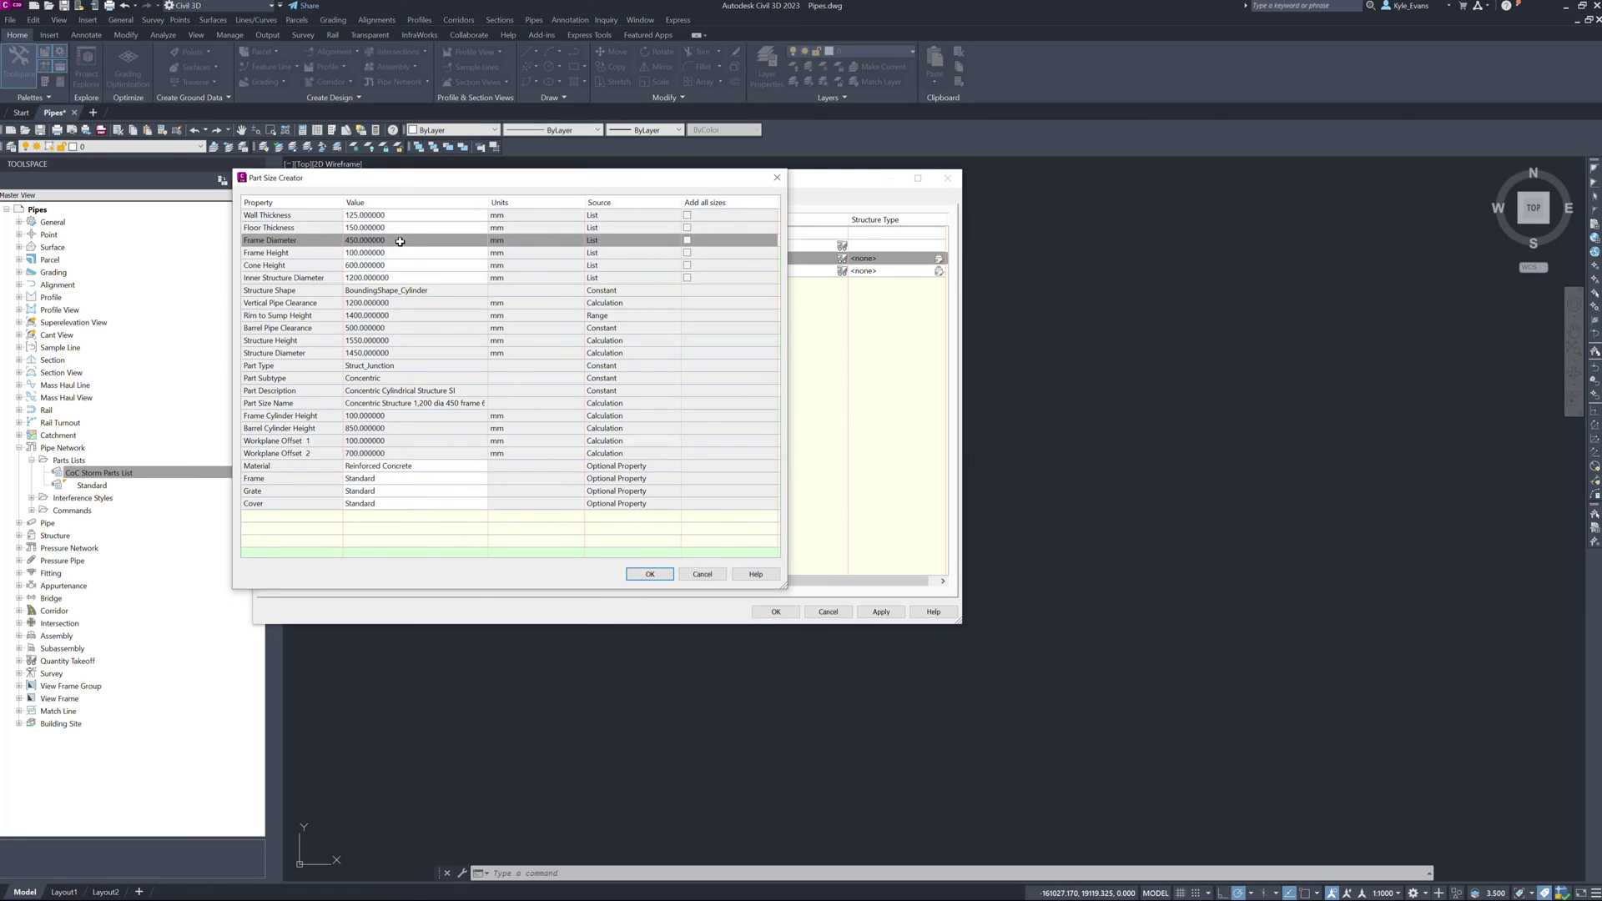
# Review the new size's dimensions, keeping 1200 inner diameter and a 450 frame diameter.
pyautogui.click(399, 241)
pyautogui.click(346, 268)
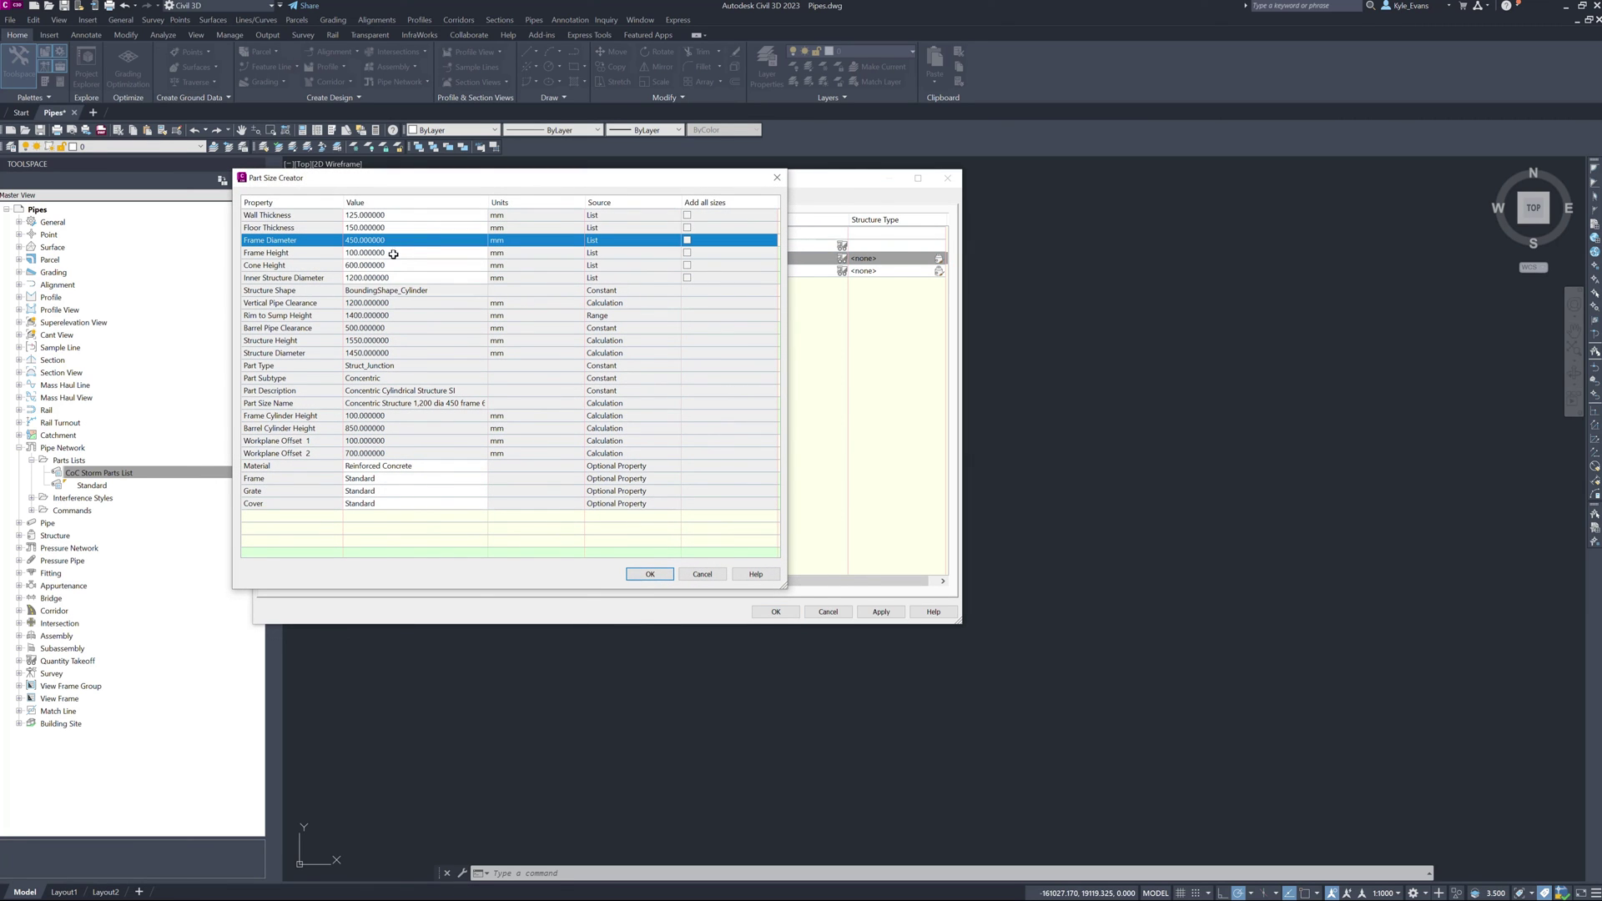
pyautogui.click(434, 278)
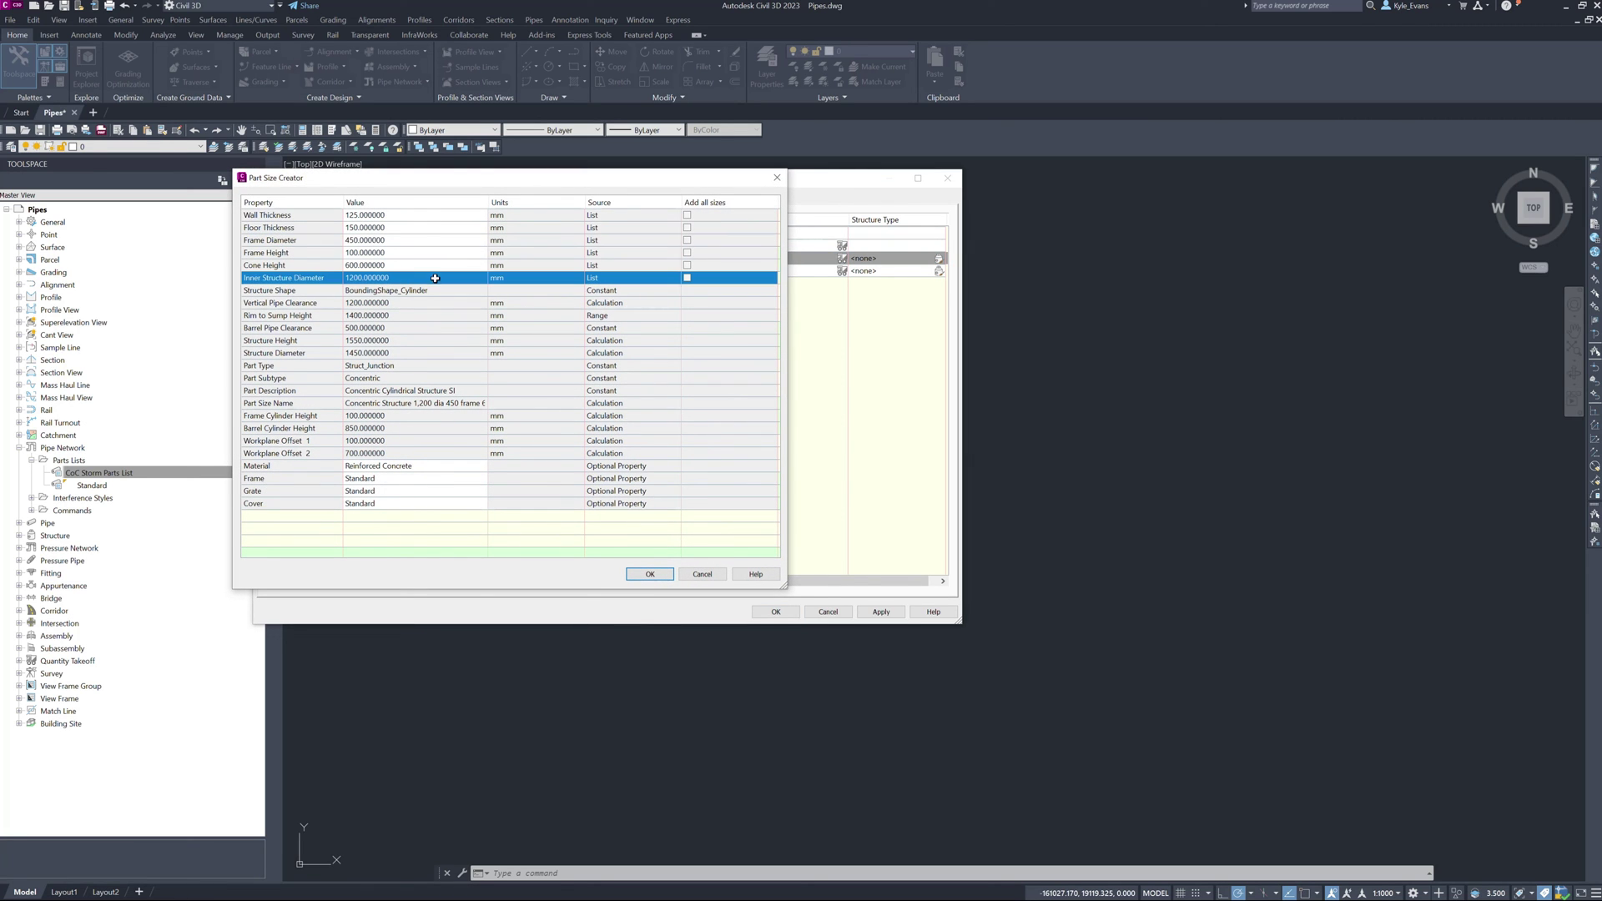
pyautogui.click(376, 266)
pyautogui.click(368, 253)
pyautogui.click(377, 239)
pyautogui.click(381, 226)
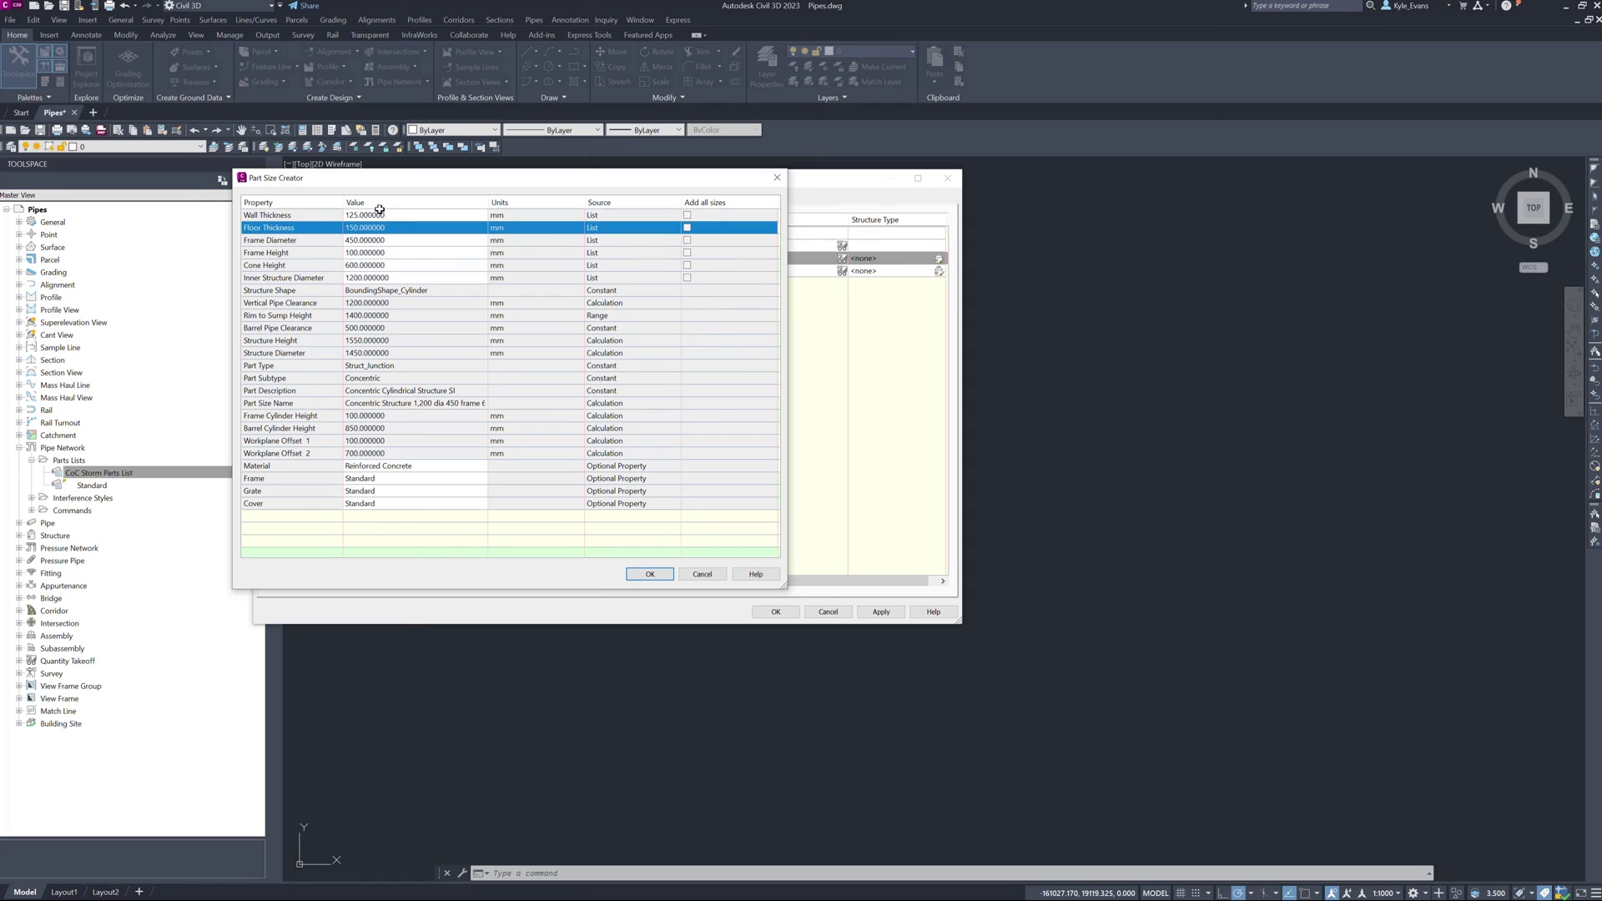
pyautogui.click(378, 215)
pyautogui.click(365, 228)
# Keep the Standard frame type and accept the 1,200 dia structure size.
pyautogui.click(386, 468)
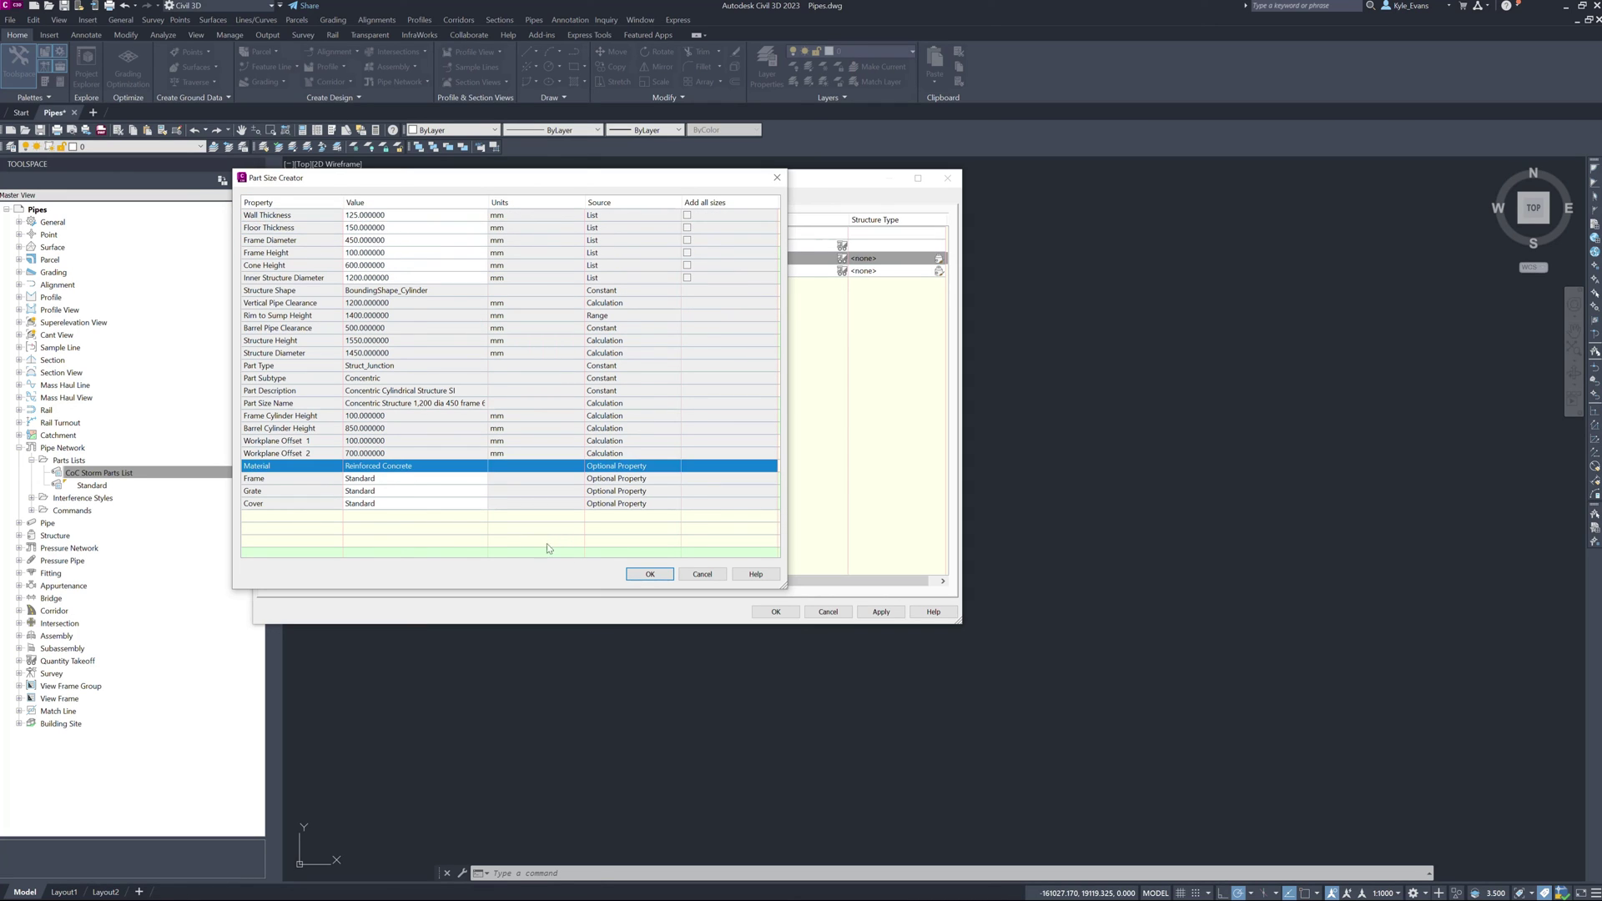
pyautogui.click(421, 479)
pyautogui.click(423, 479)
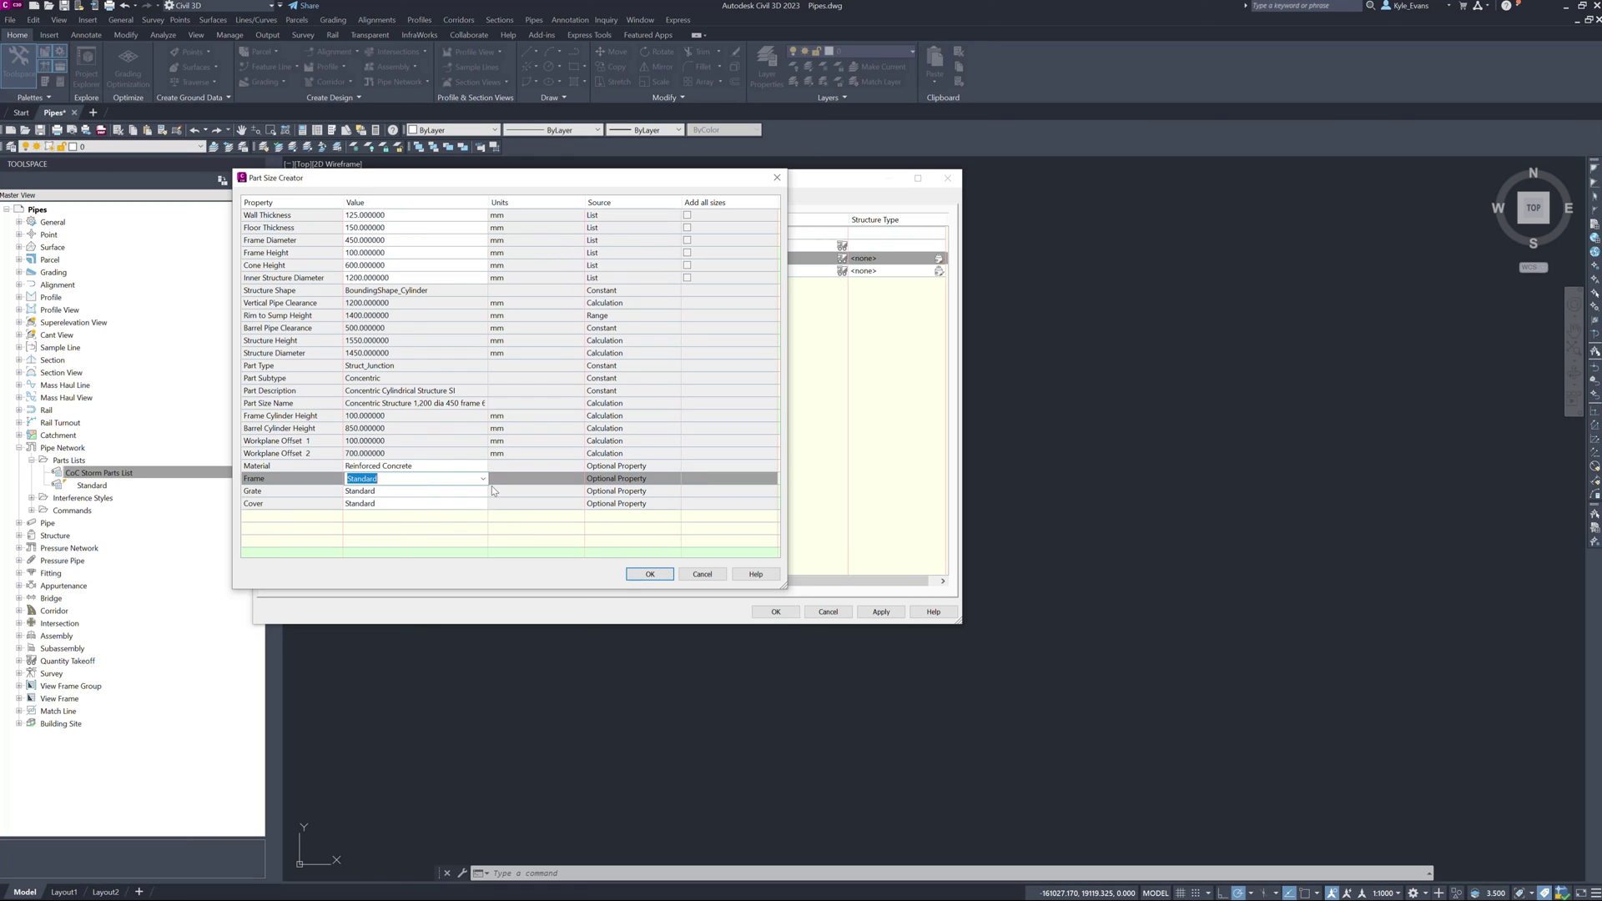
pyautogui.click(564, 340)
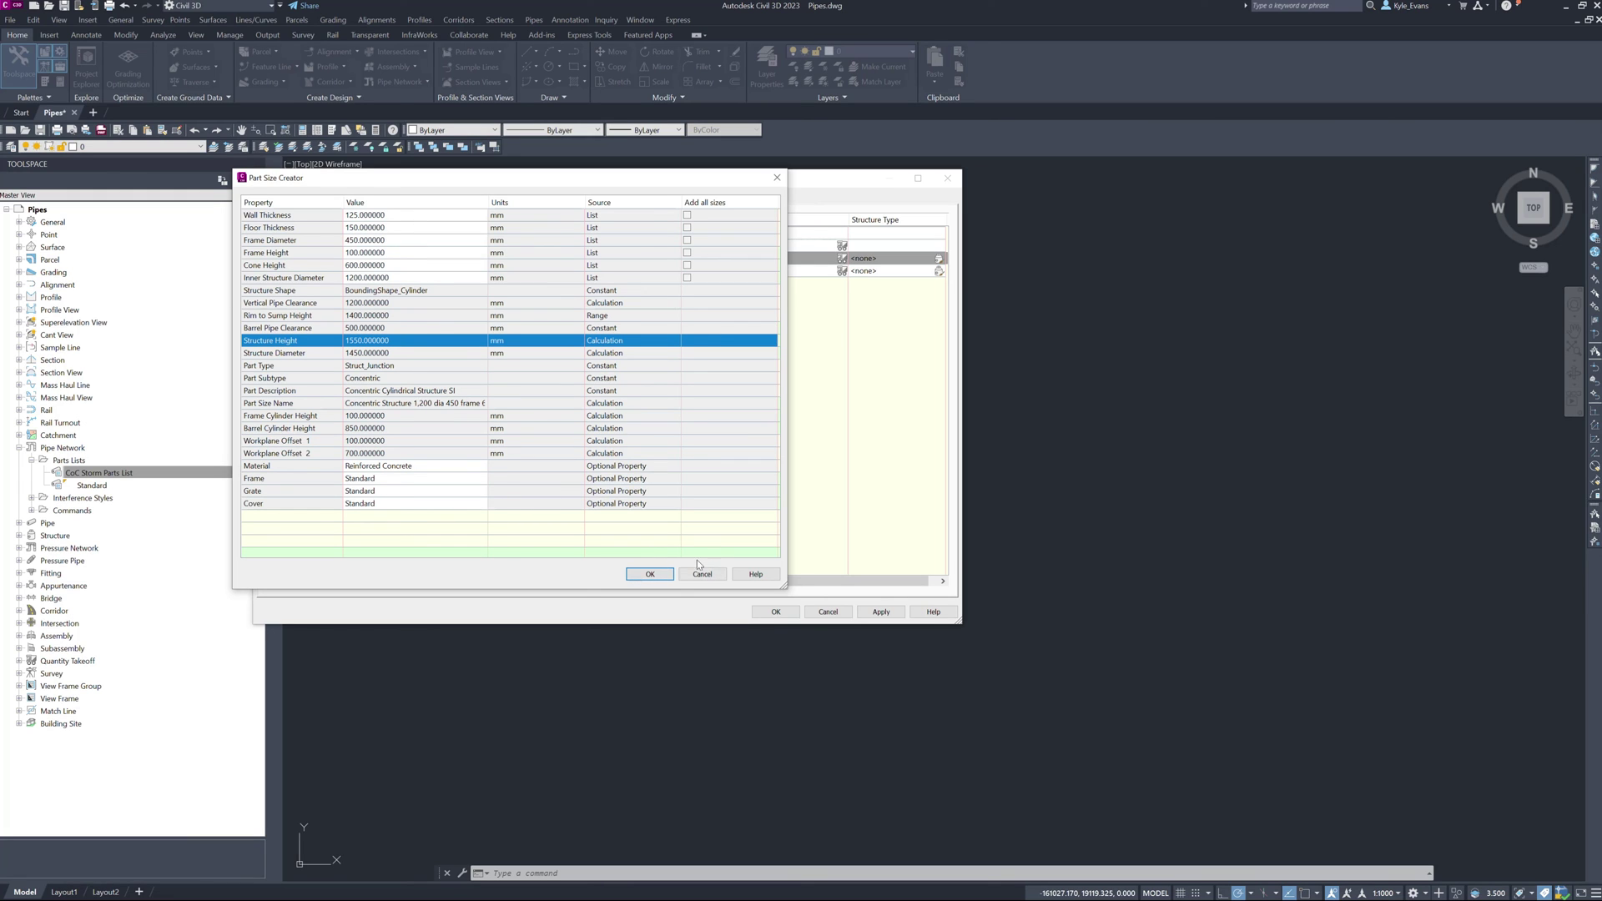
pyautogui.click(650, 574)
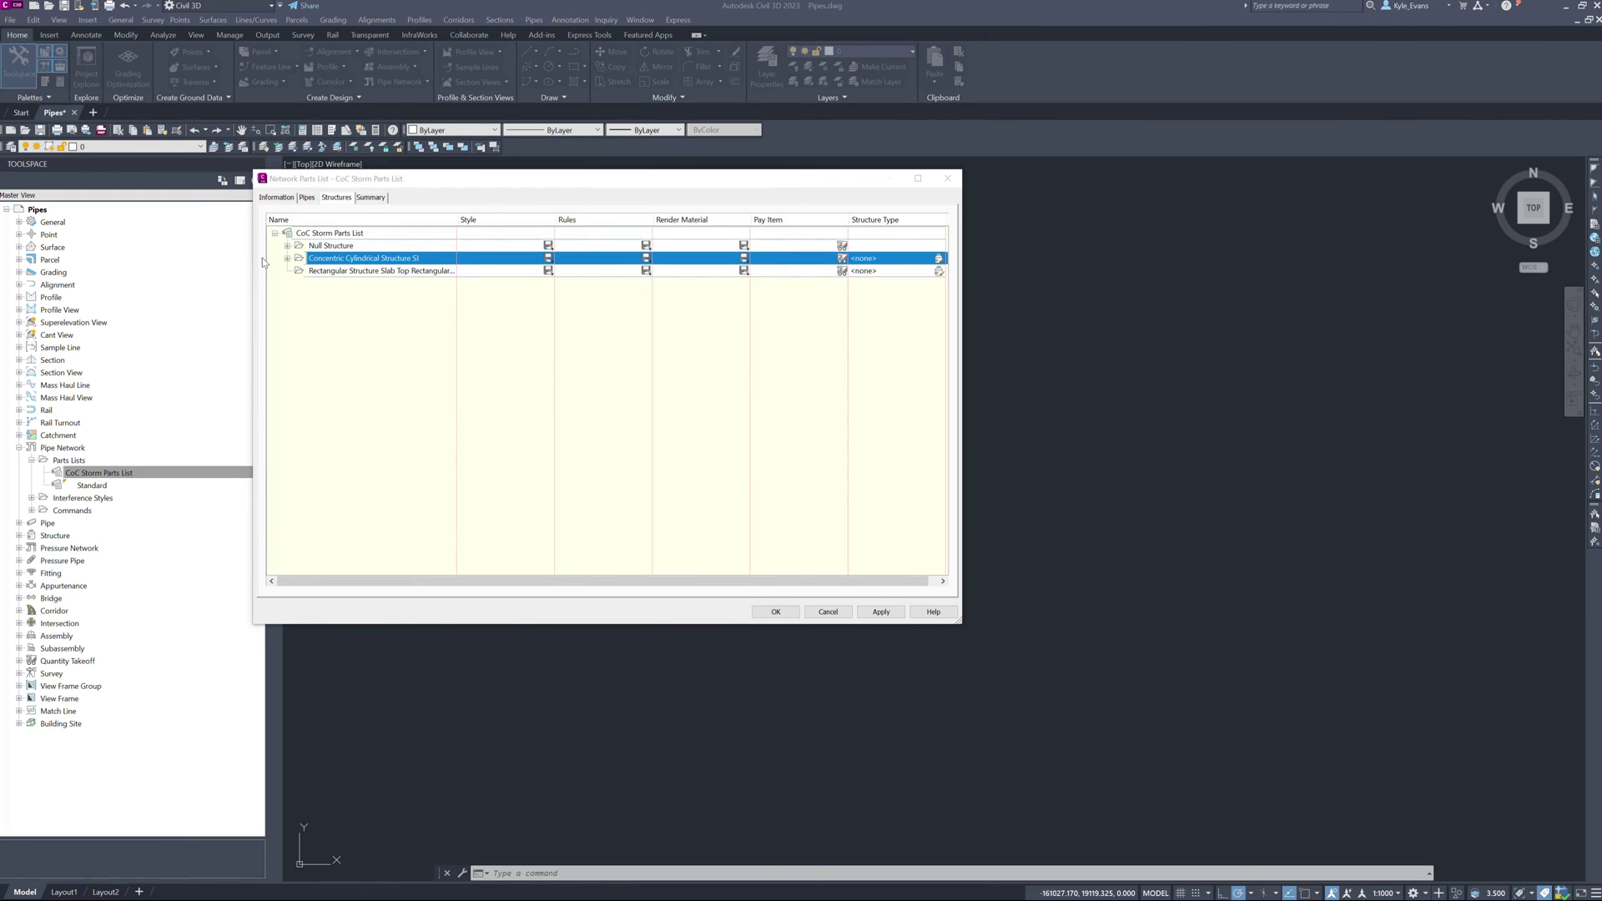
# Set the 1,200 dia concentric size's style to EDDT Storm Manhole.
pyautogui.click(287, 258)
pyautogui.click(390, 279)
pyautogui.click(391, 272)
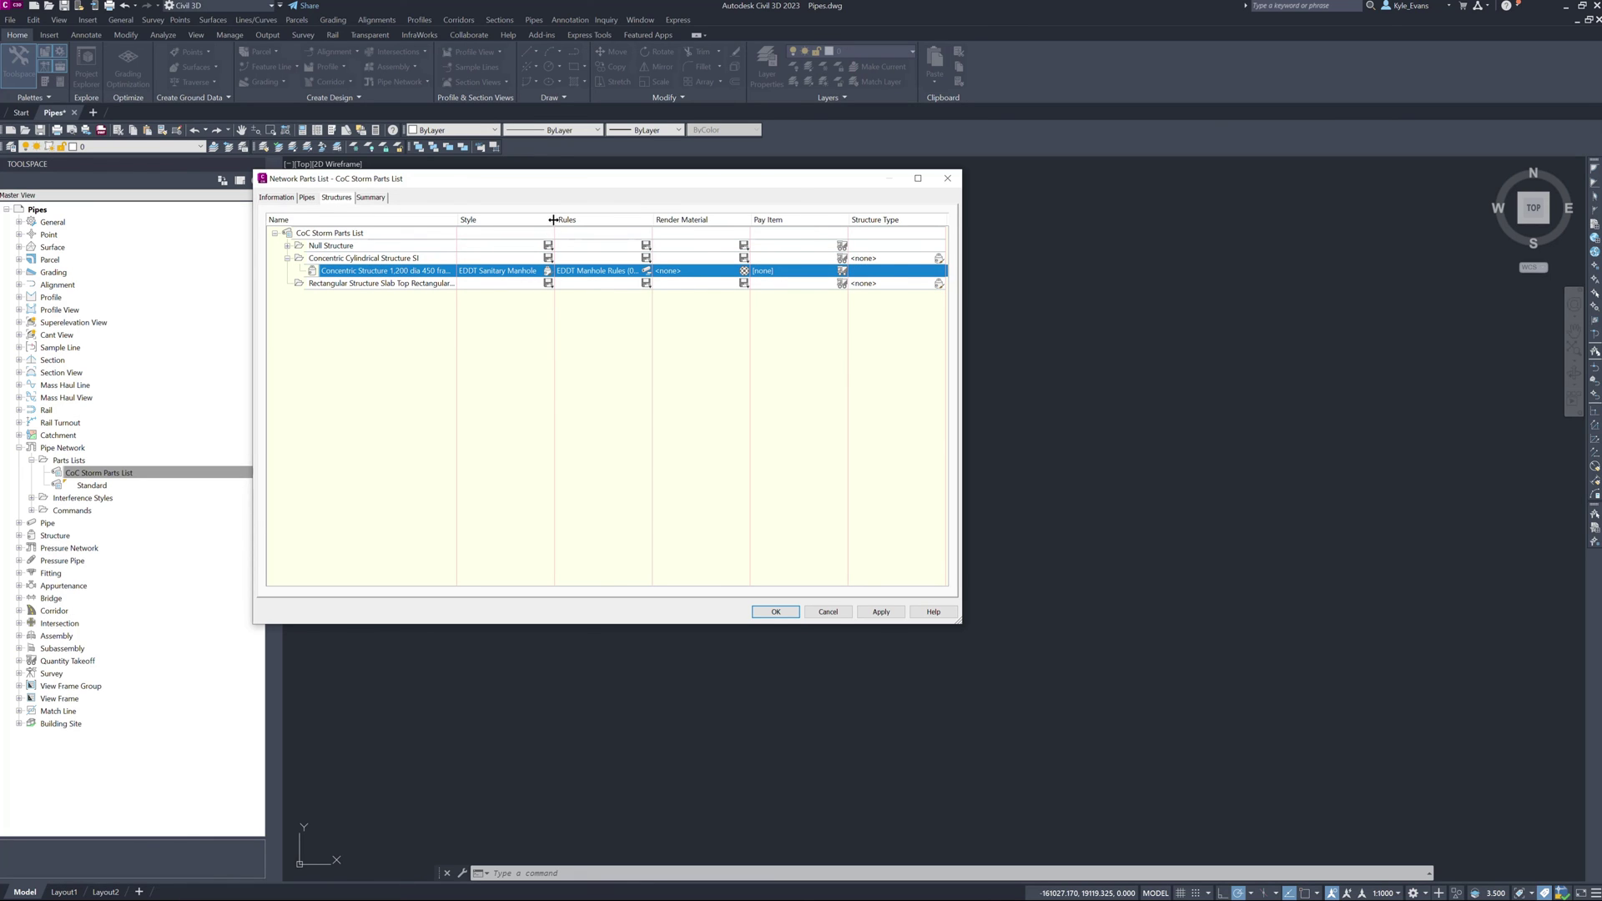
pyautogui.moveTo(554, 220); pyautogui.dragTo(603, 220)
pyautogui.click(597, 272)
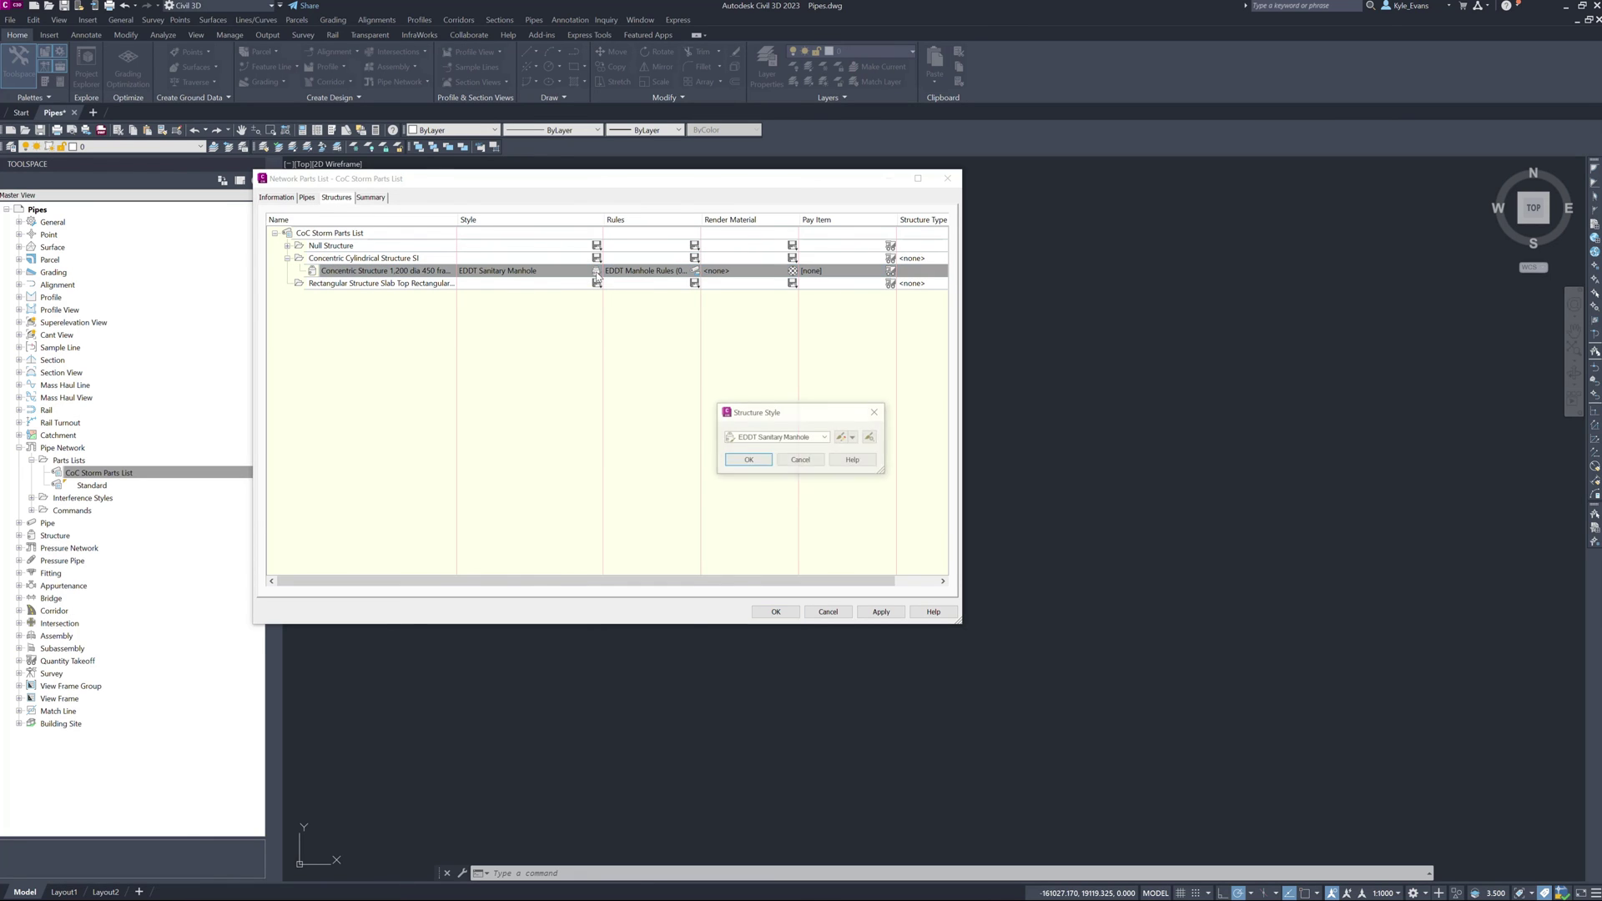
pyautogui.click(780, 436)
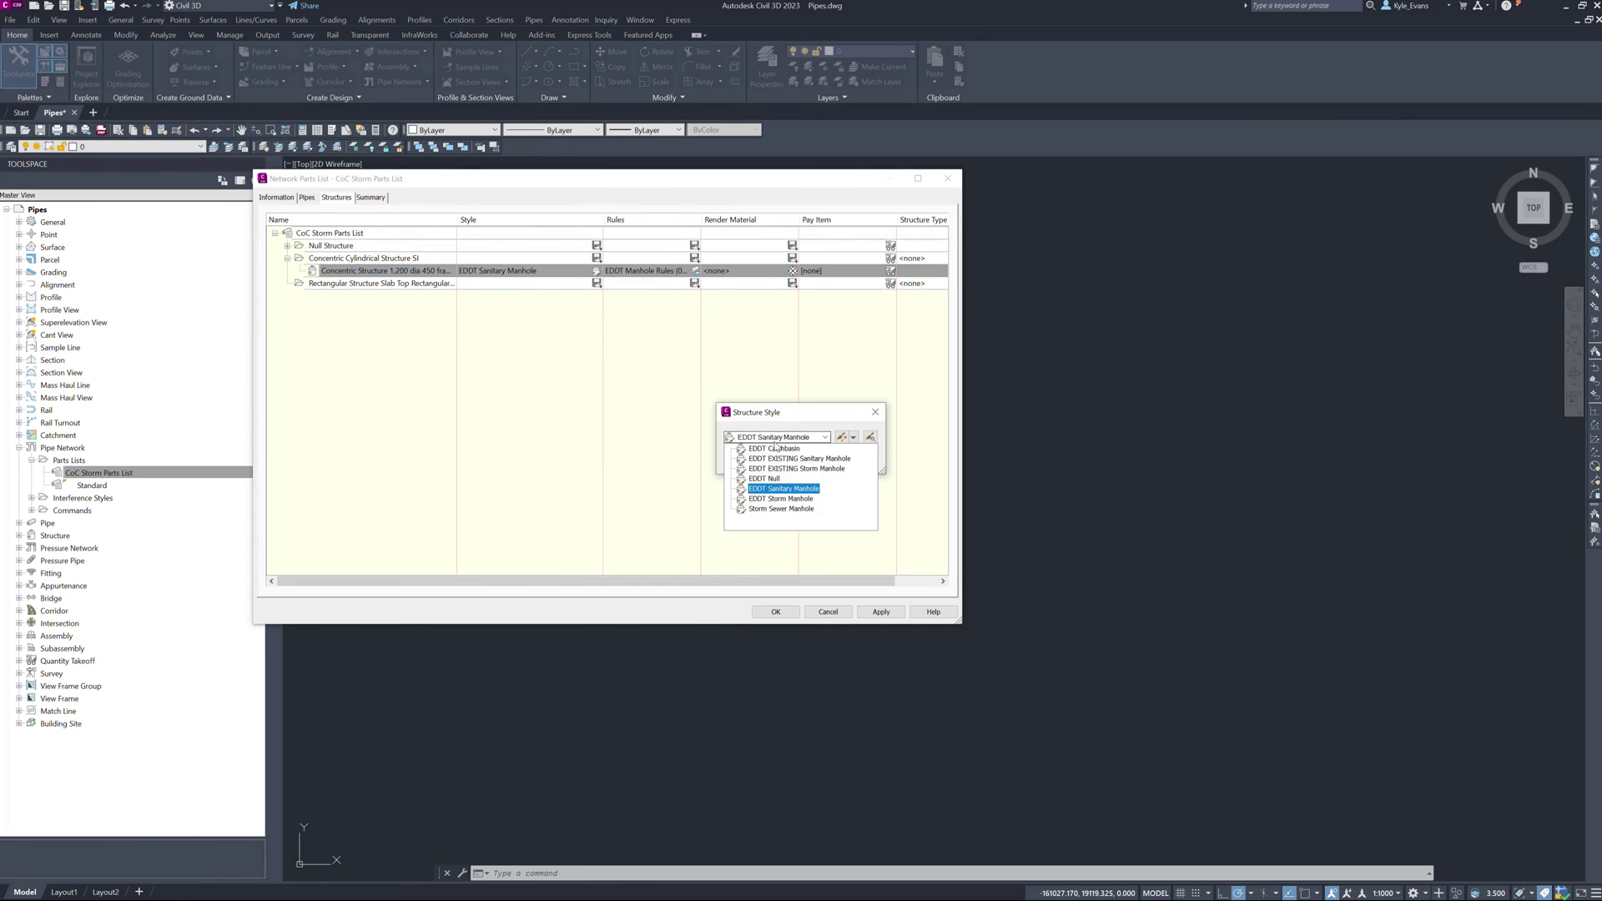
pyautogui.click(780, 498)
pyautogui.click(749, 458)
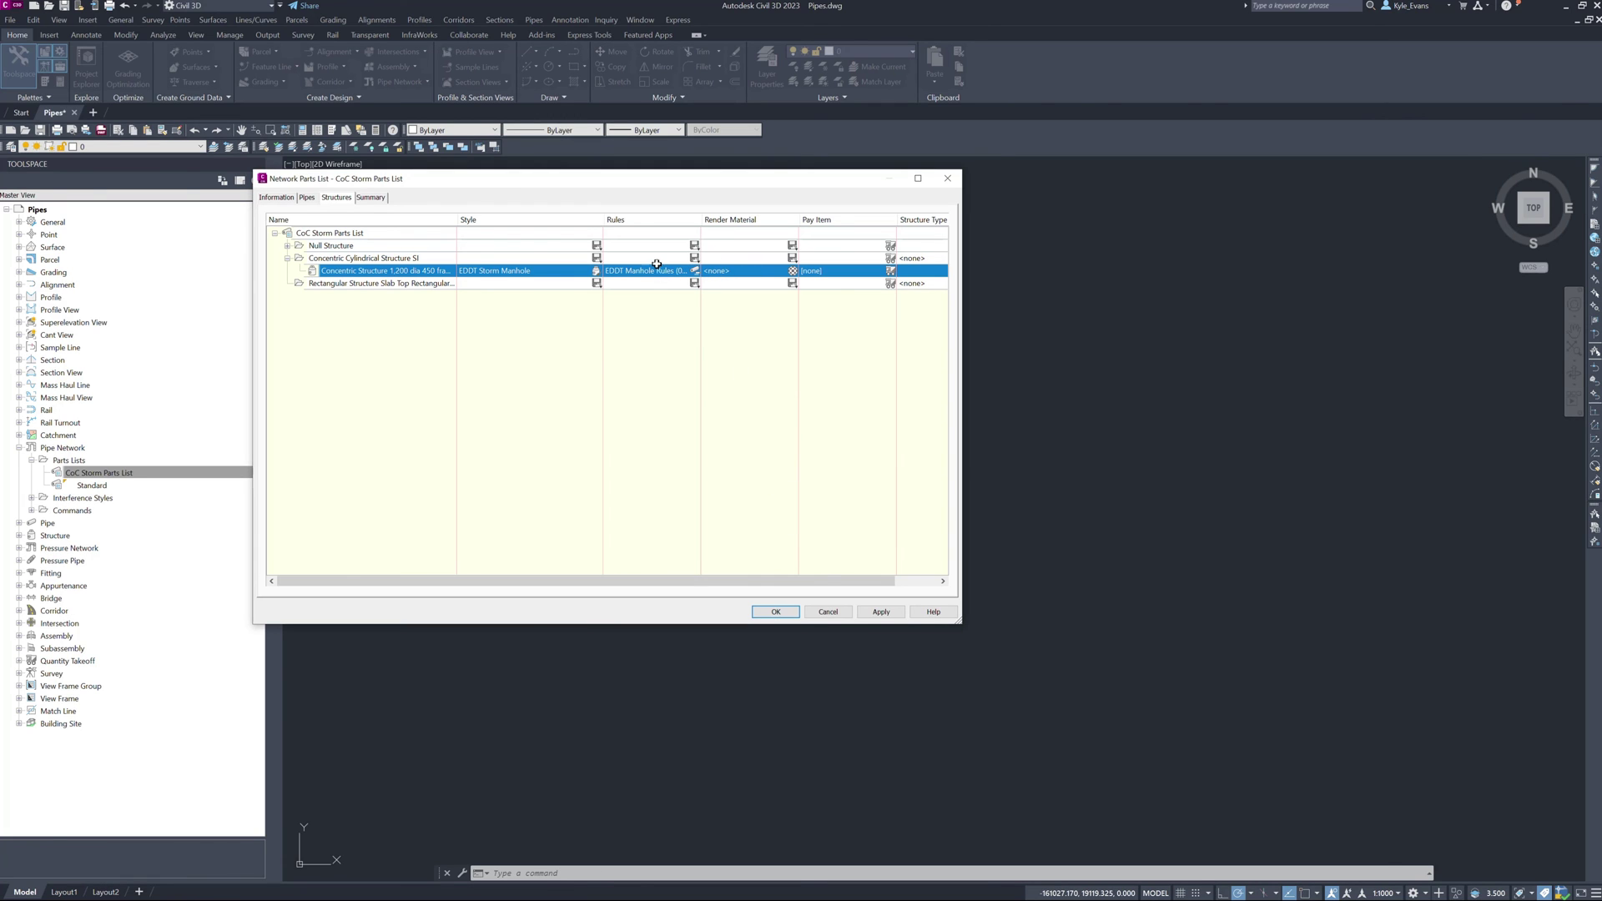
# Assign the Manhole Drop 0.03 rule set to the 1,200 dia size.
pyautogui.click(695, 271)
pyautogui.click(808, 439)
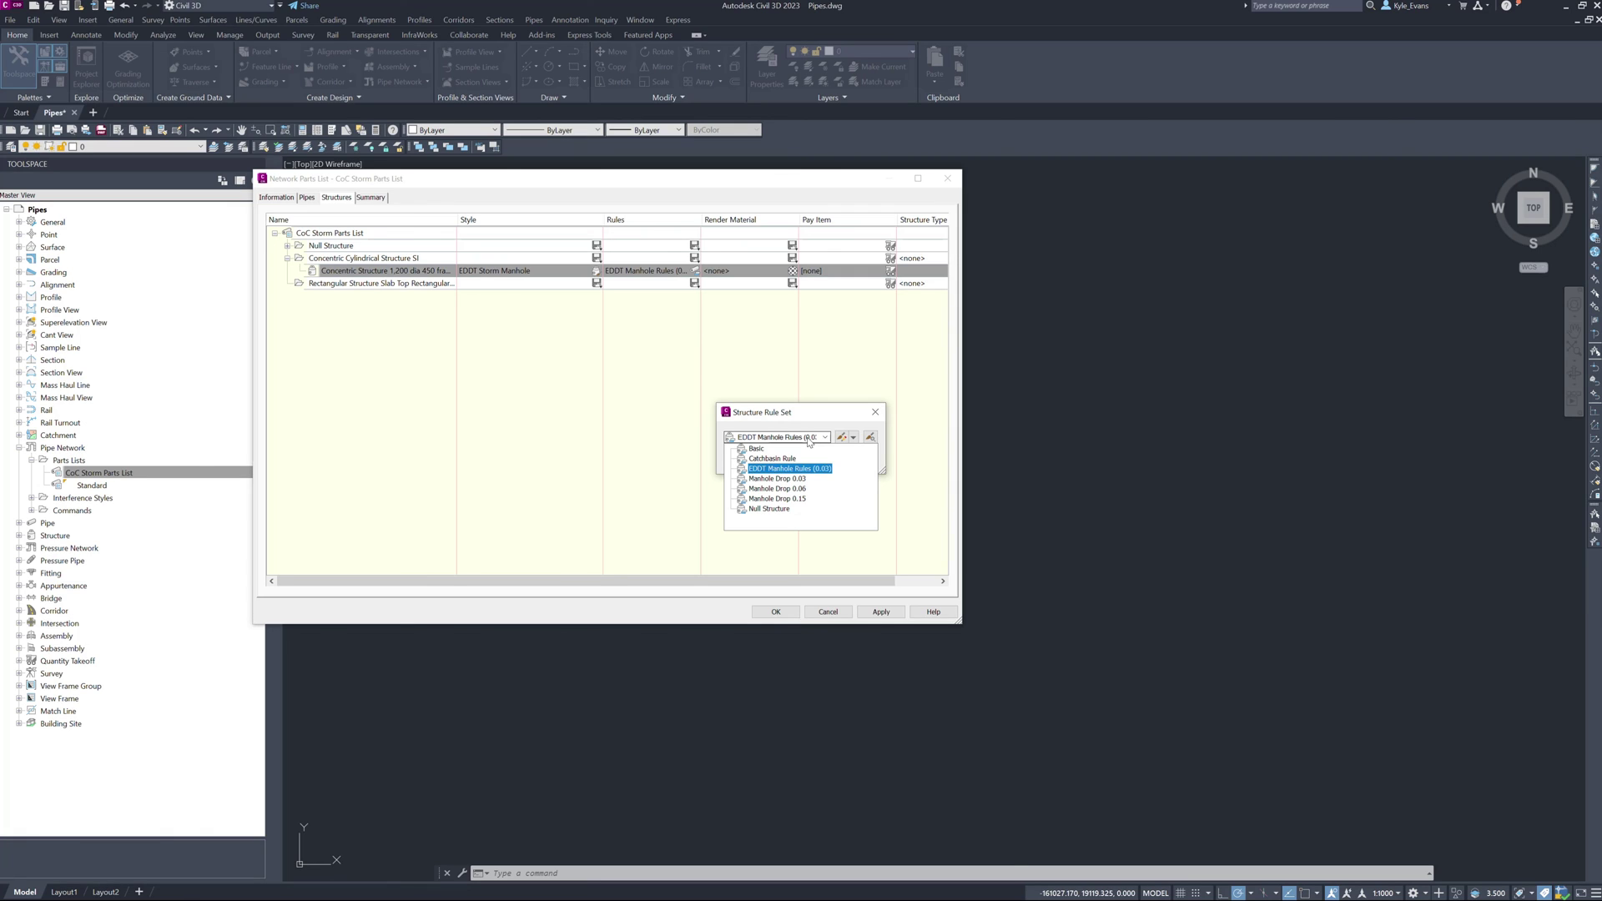
pyautogui.click(778, 479)
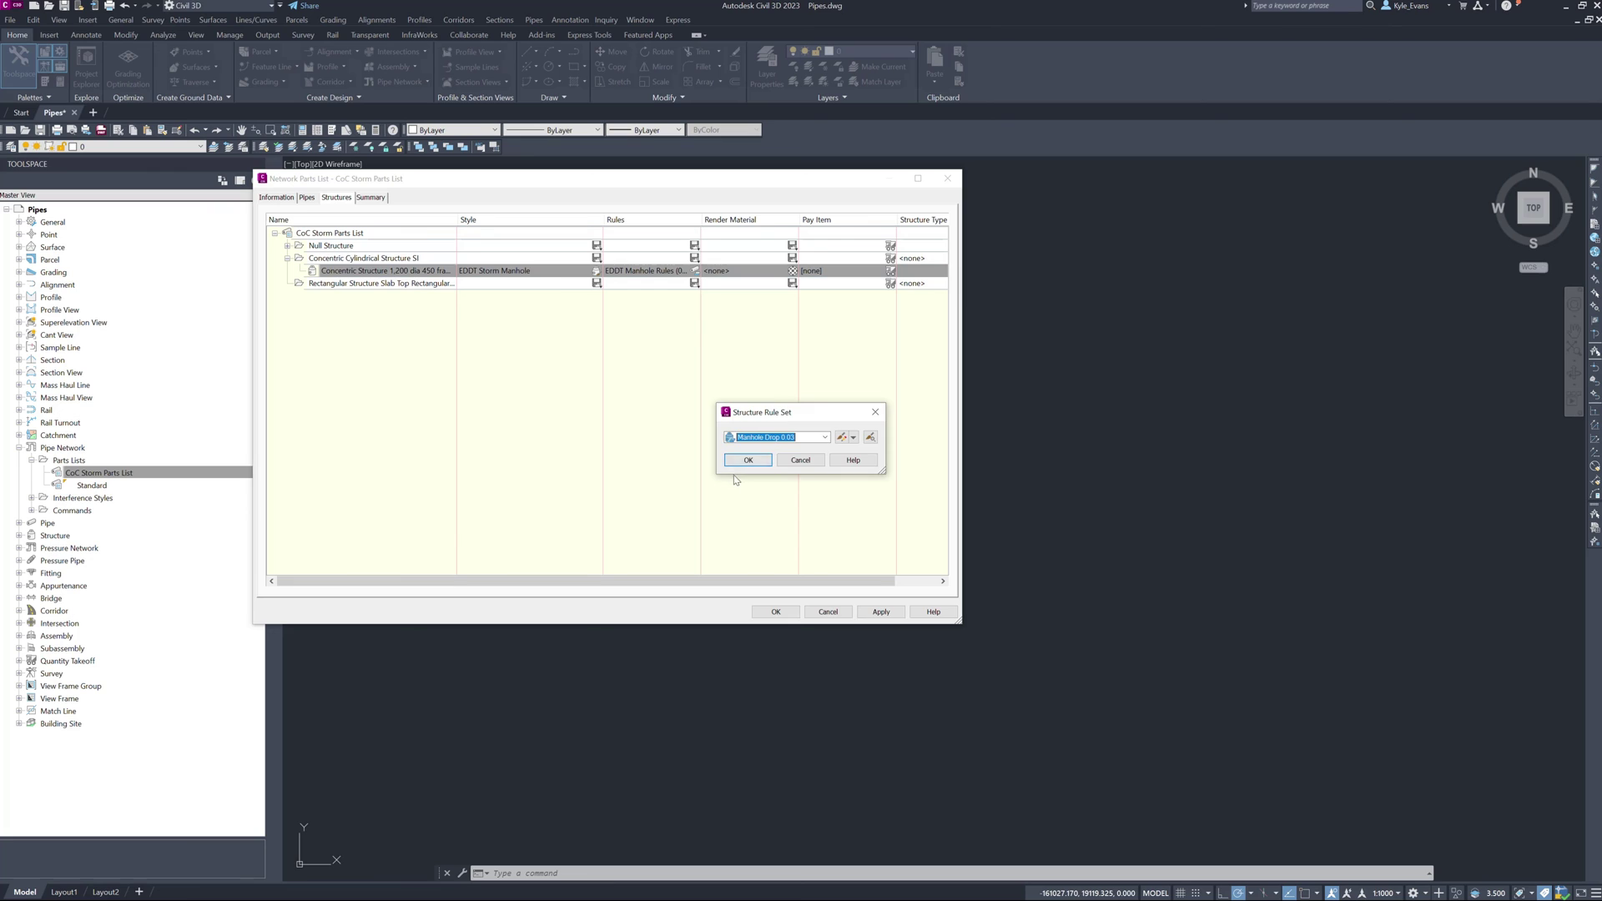
pyautogui.click(747, 460)
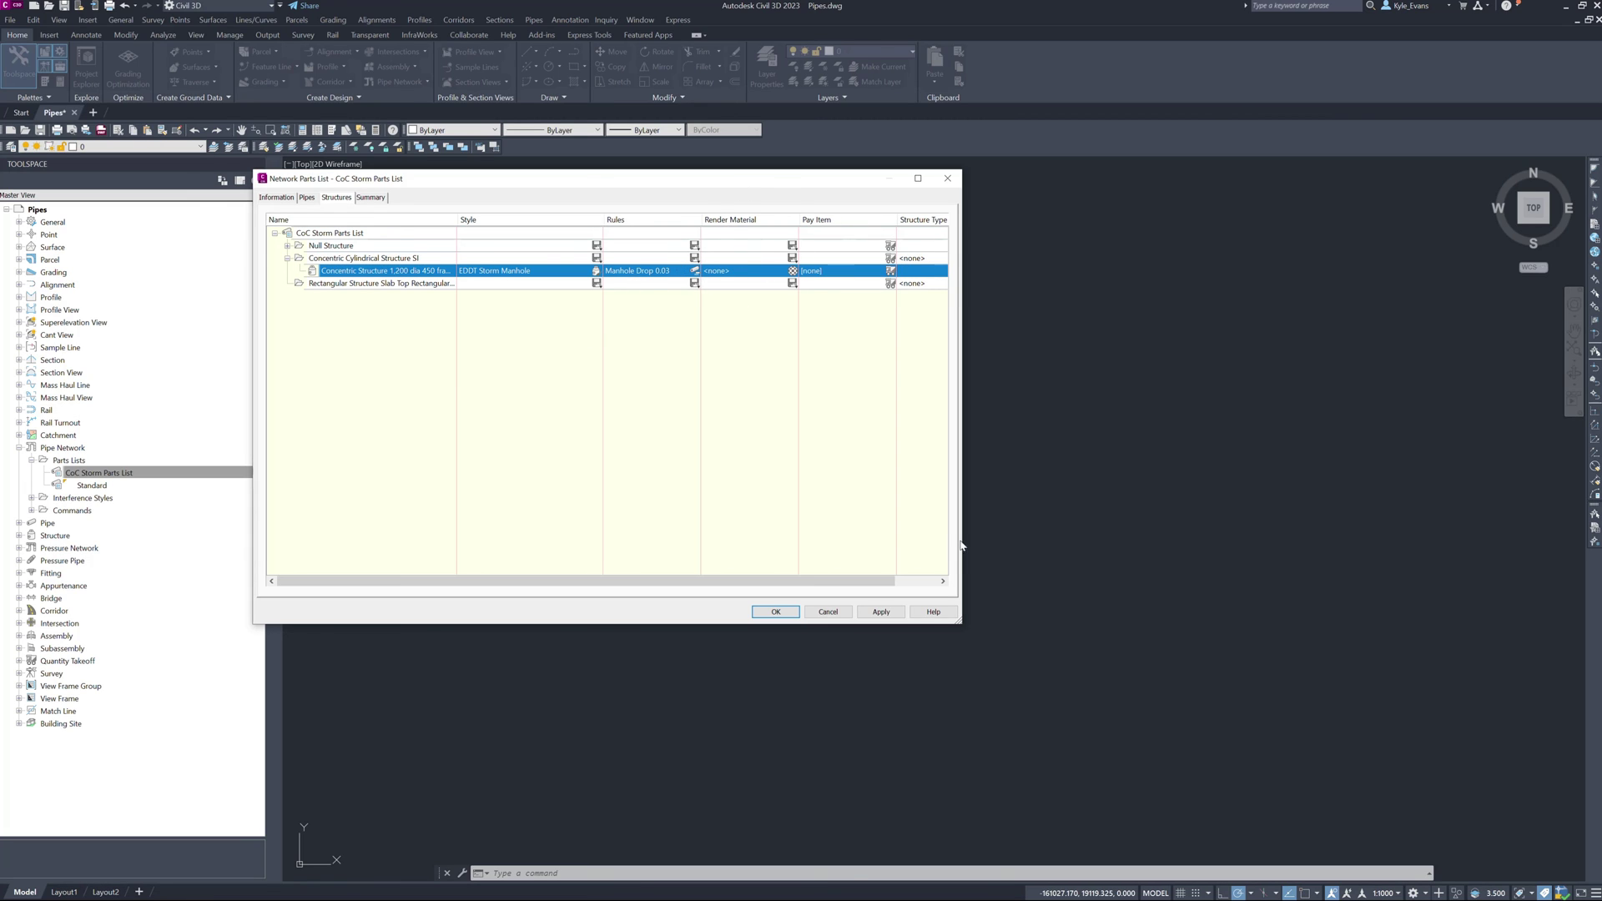
# Widen the editor and check the concentric family's Structure Type mapping without changes.
pyautogui.moveTo(964, 470); pyautogui.dragTo(1090, 472)
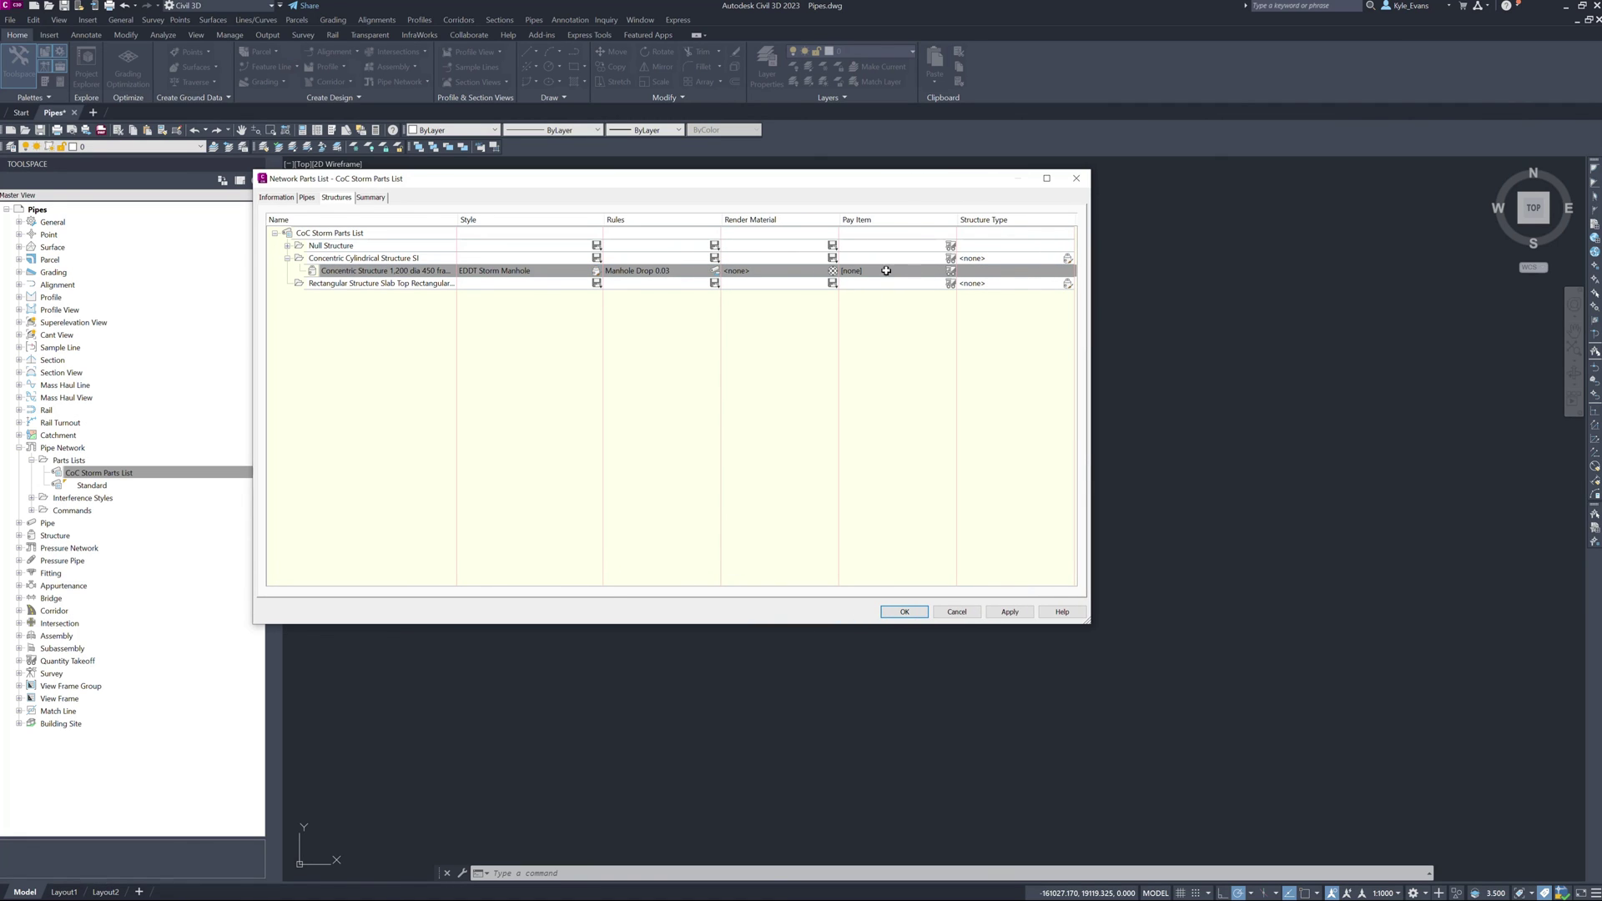
pyautogui.click(988, 259)
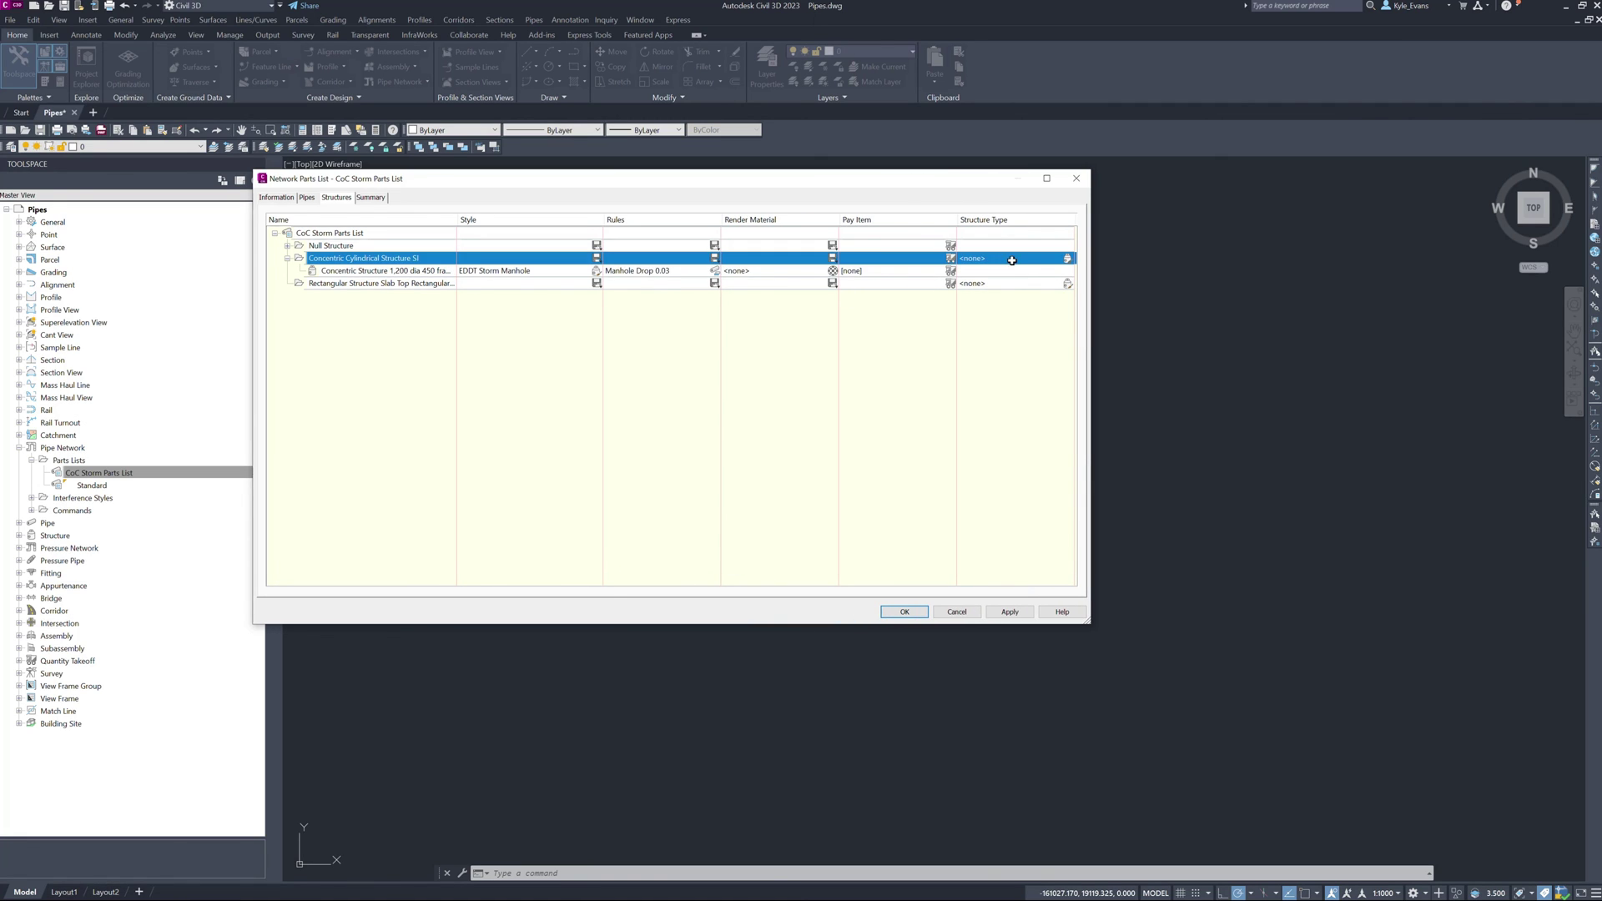
pyautogui.click(1067, 259)
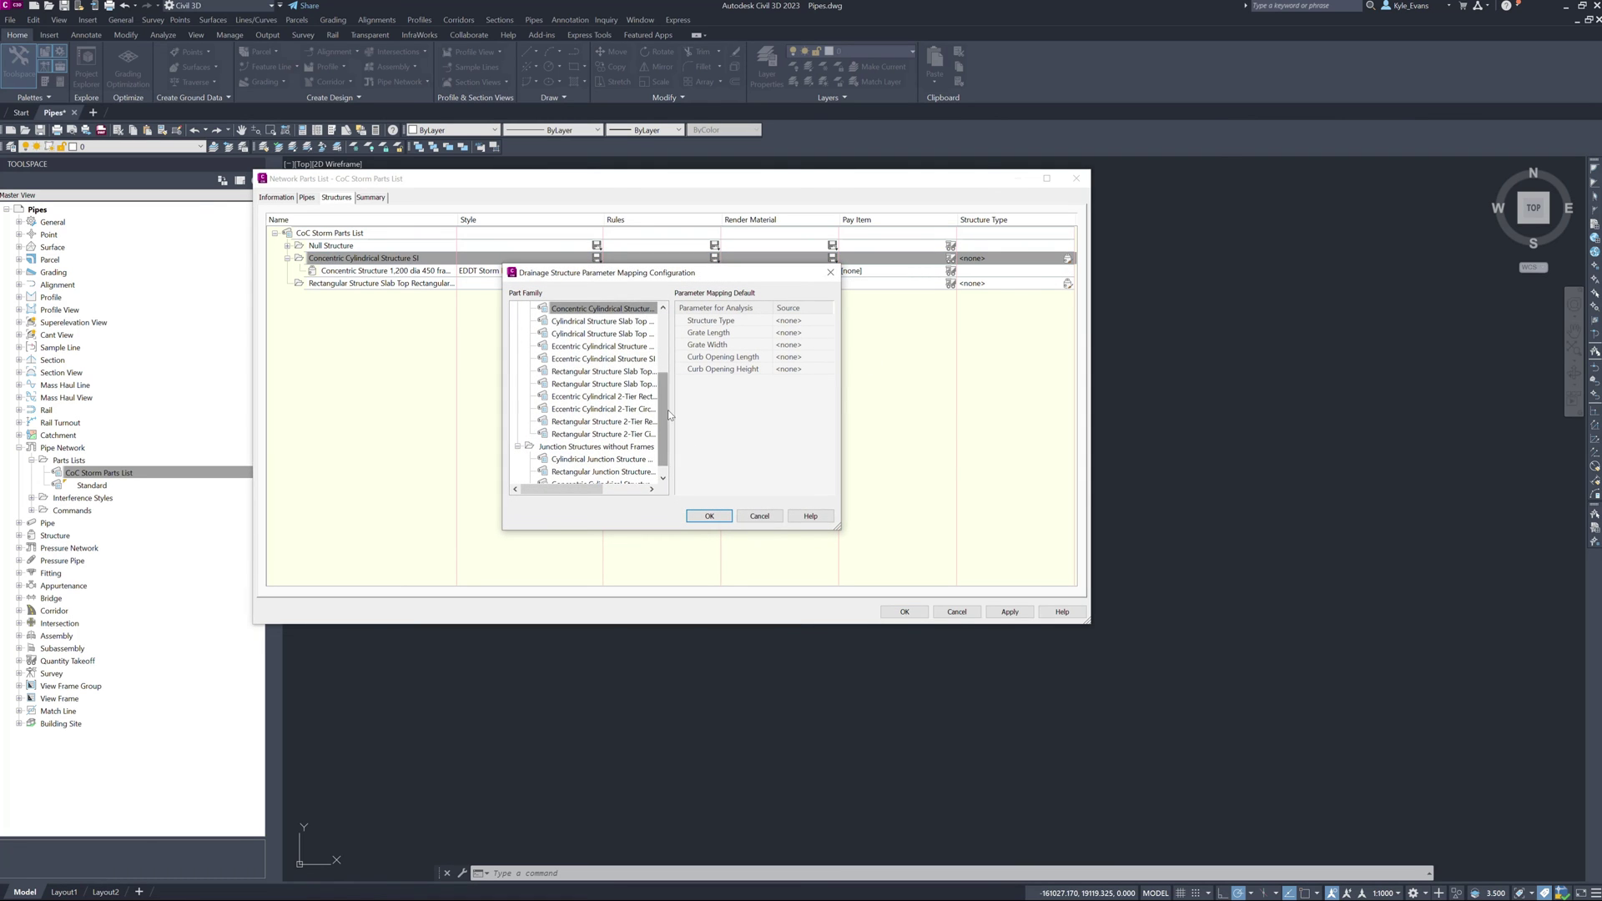
pyautogui.moveTo(665, 433); pyautogui.dragTo(669, 404)
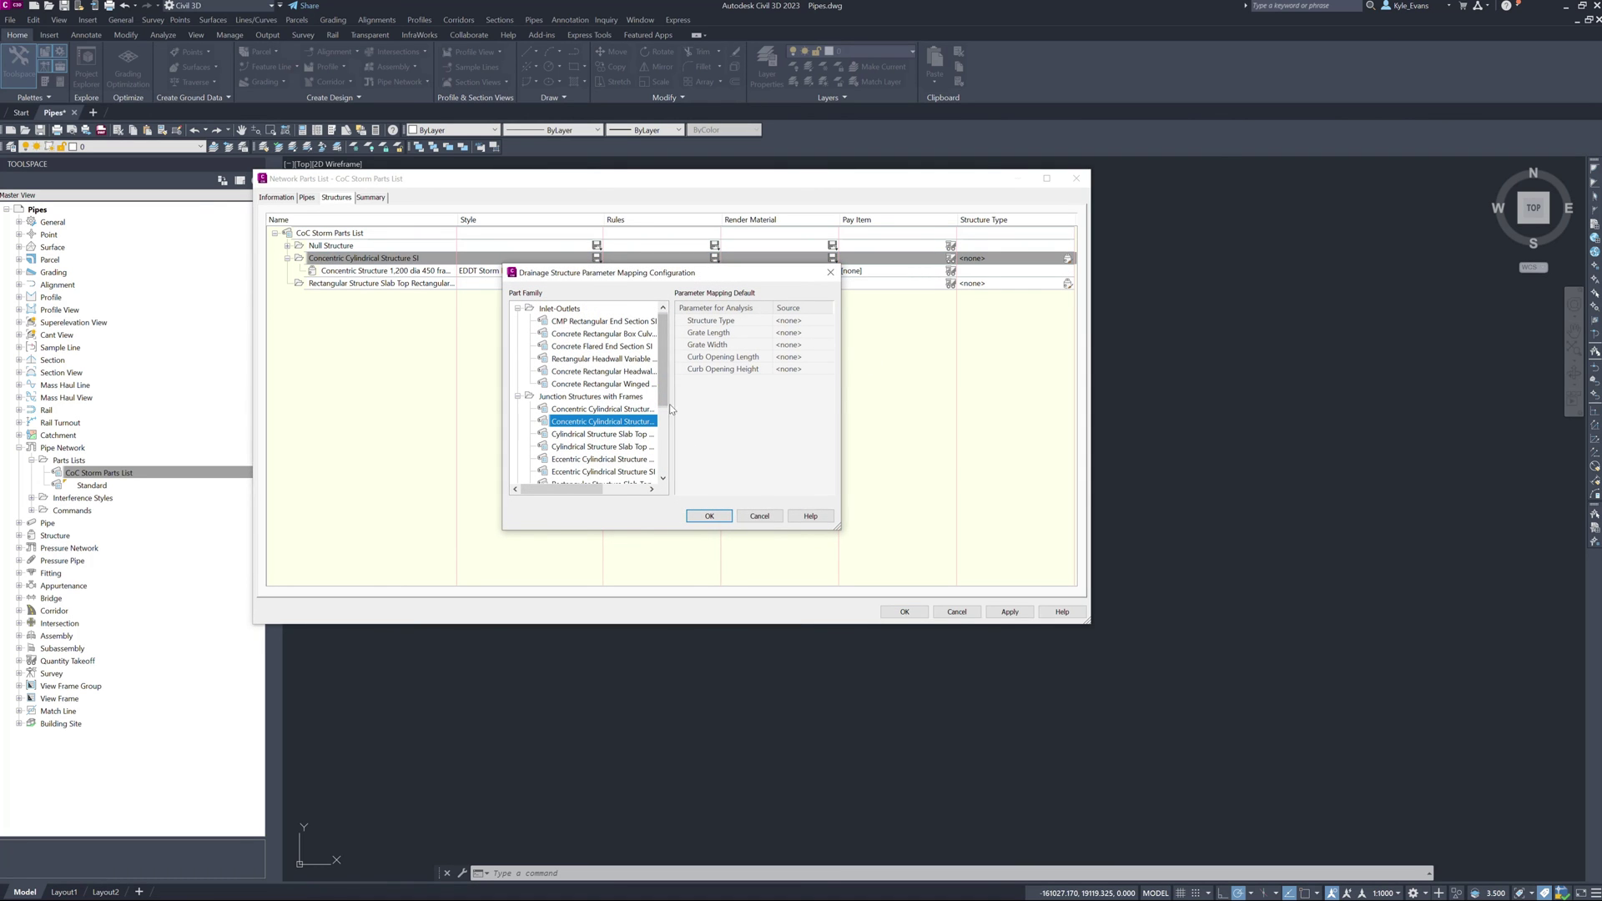
pyautogui.click(757, 516)
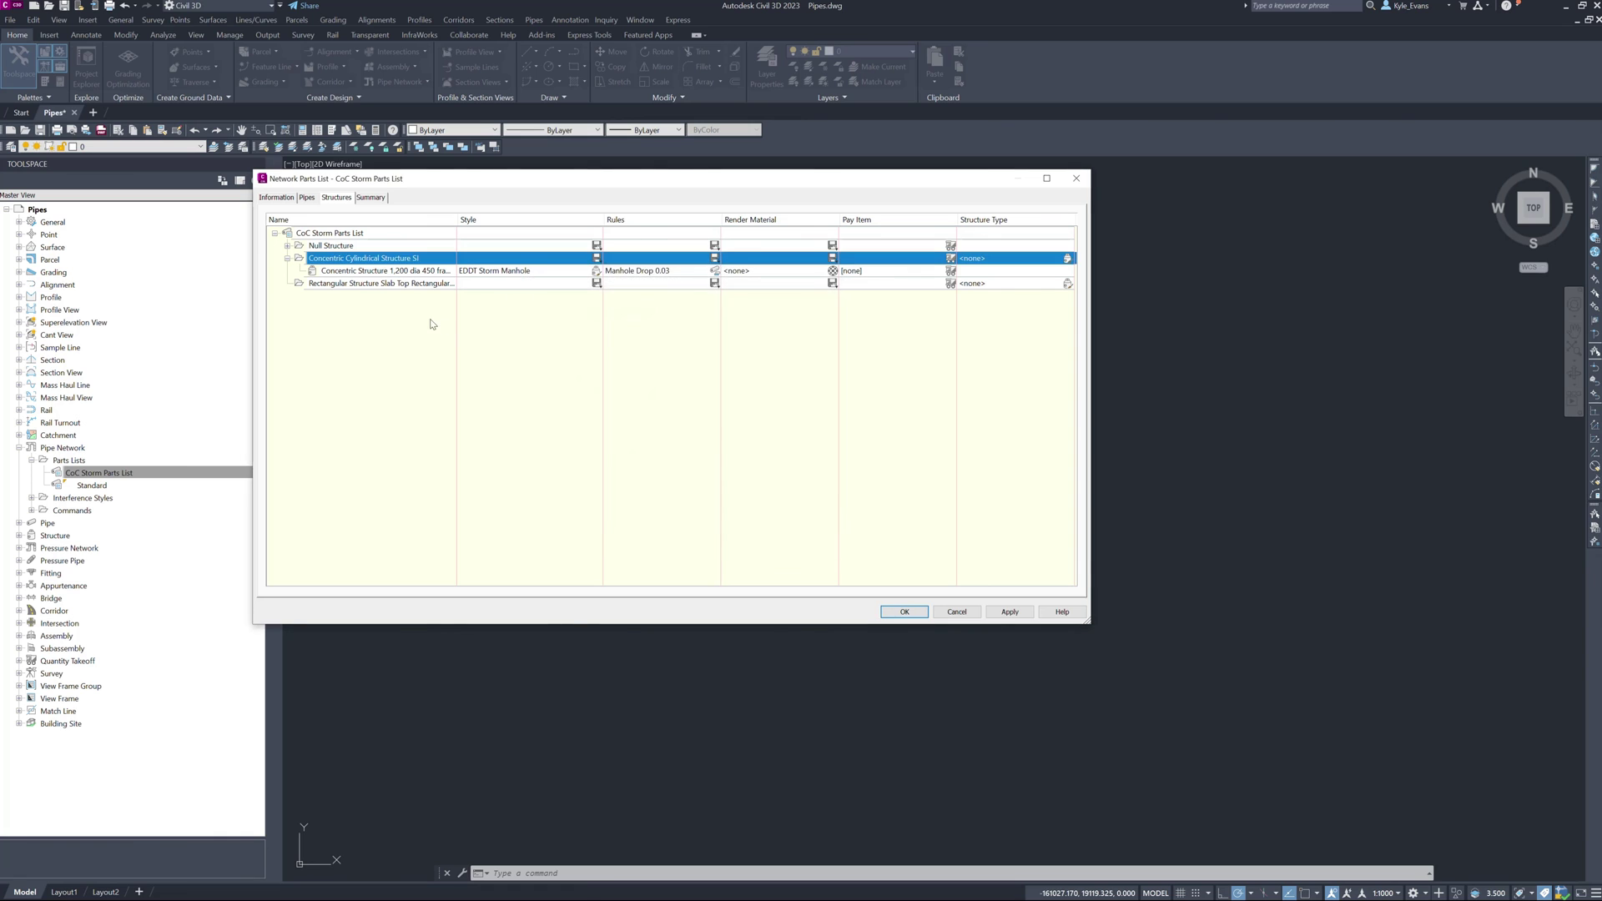
pyautogui.click(367, 284)
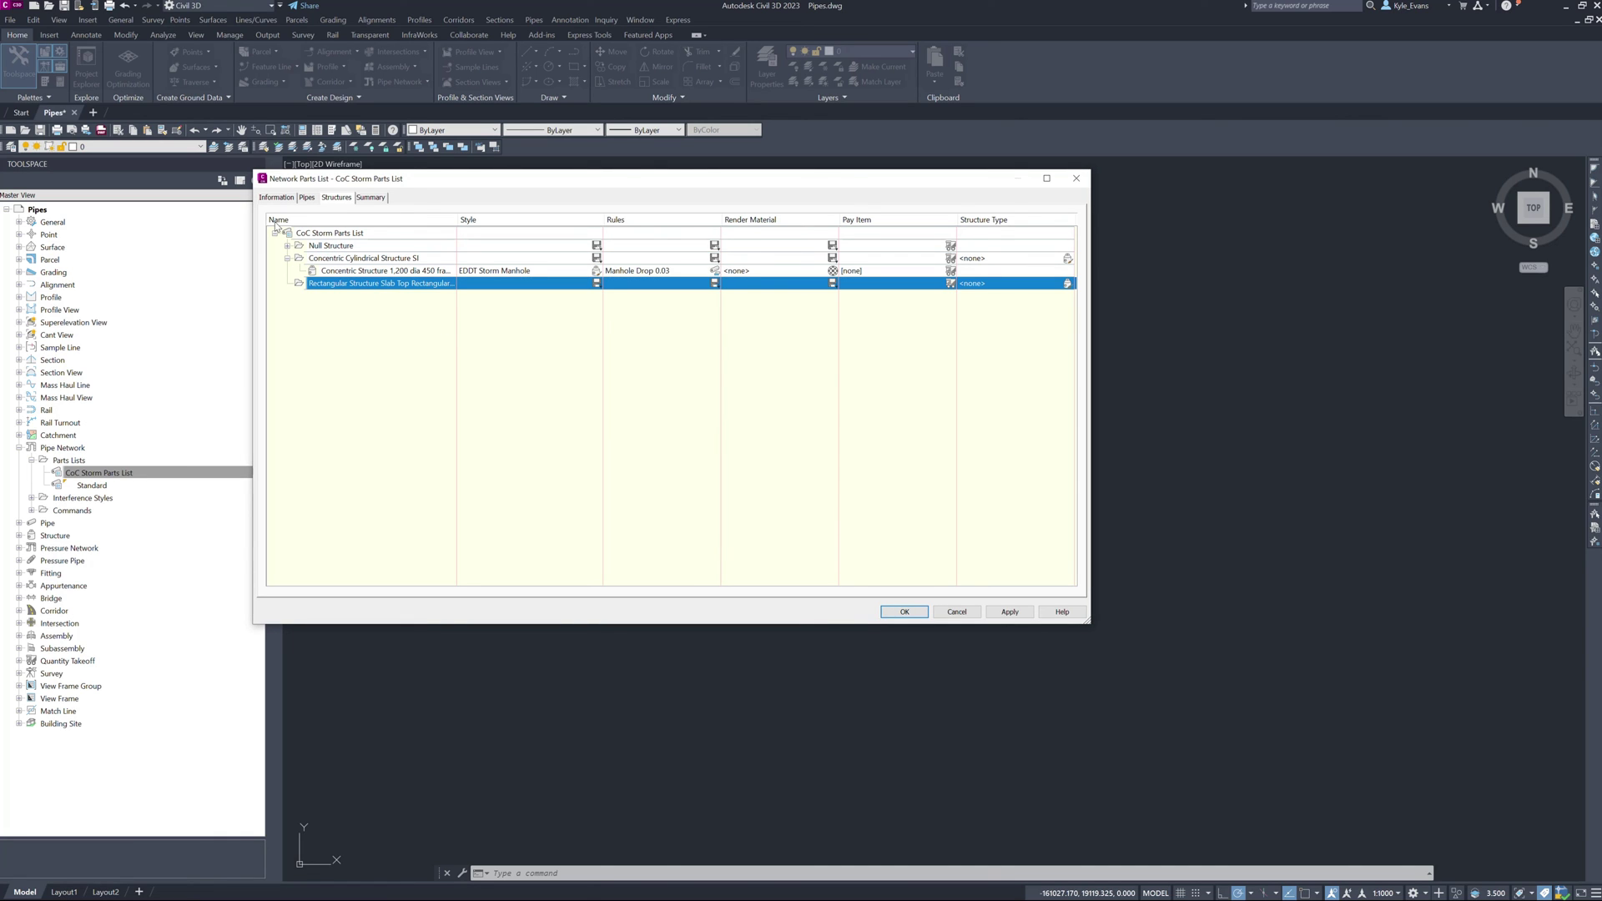
pyautogui.rightClick(361, 284)
# Add a rectangular slab-top size with Inner Structure Length 2000 and Inner Structure Width 1000.
pyautogui.click(417, 288)
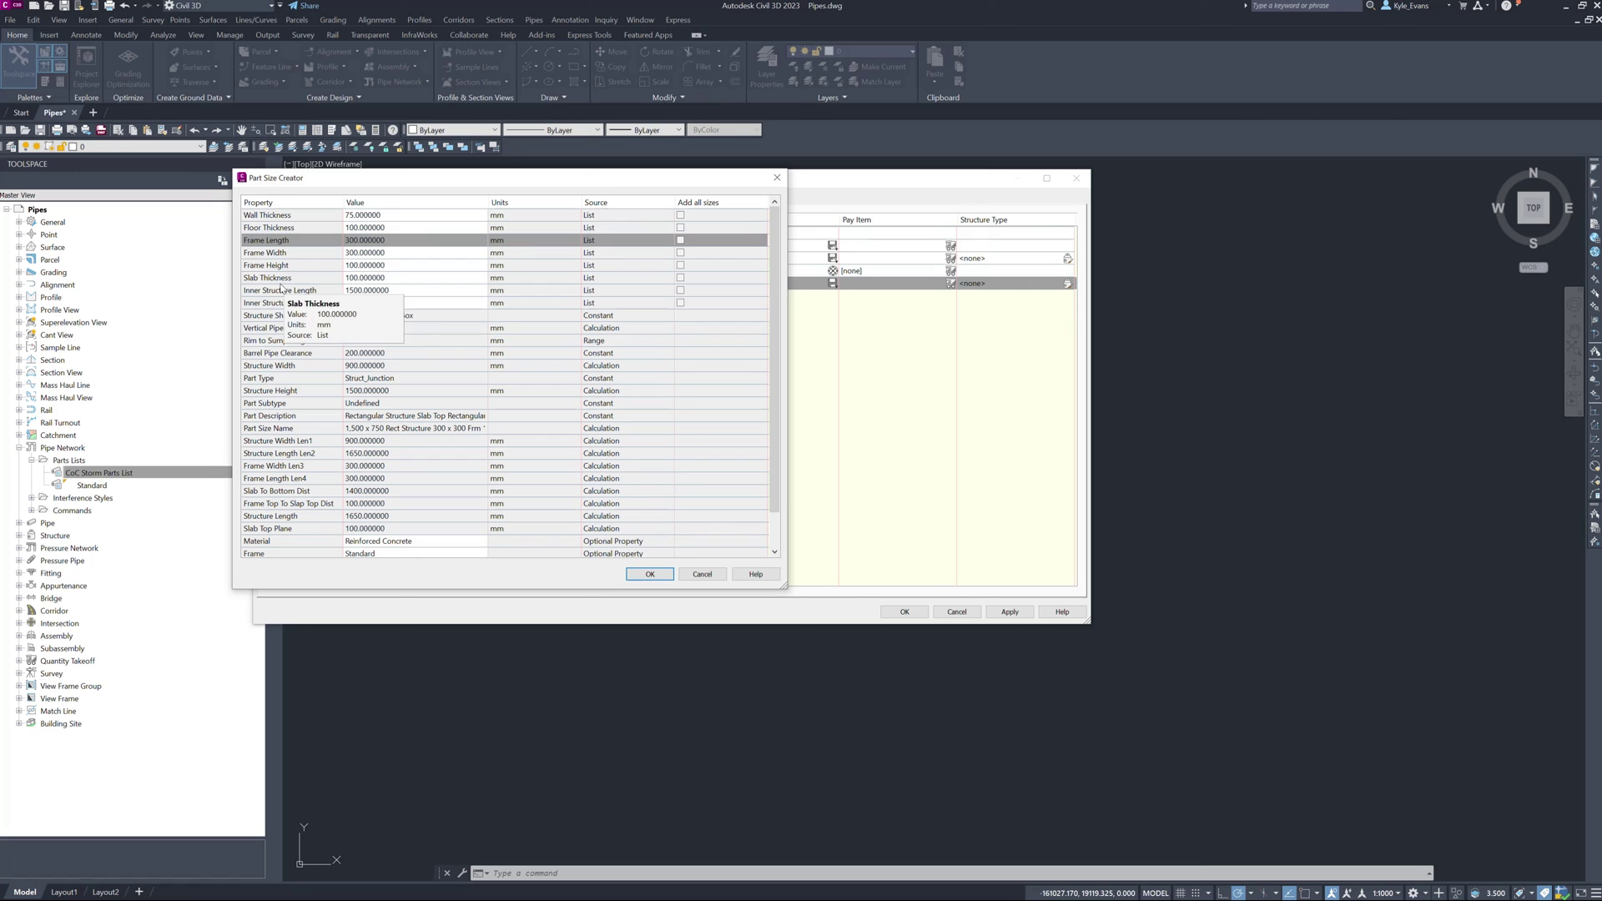
pyautogui.click(421, 292)
pyautogui.click(424, 305)
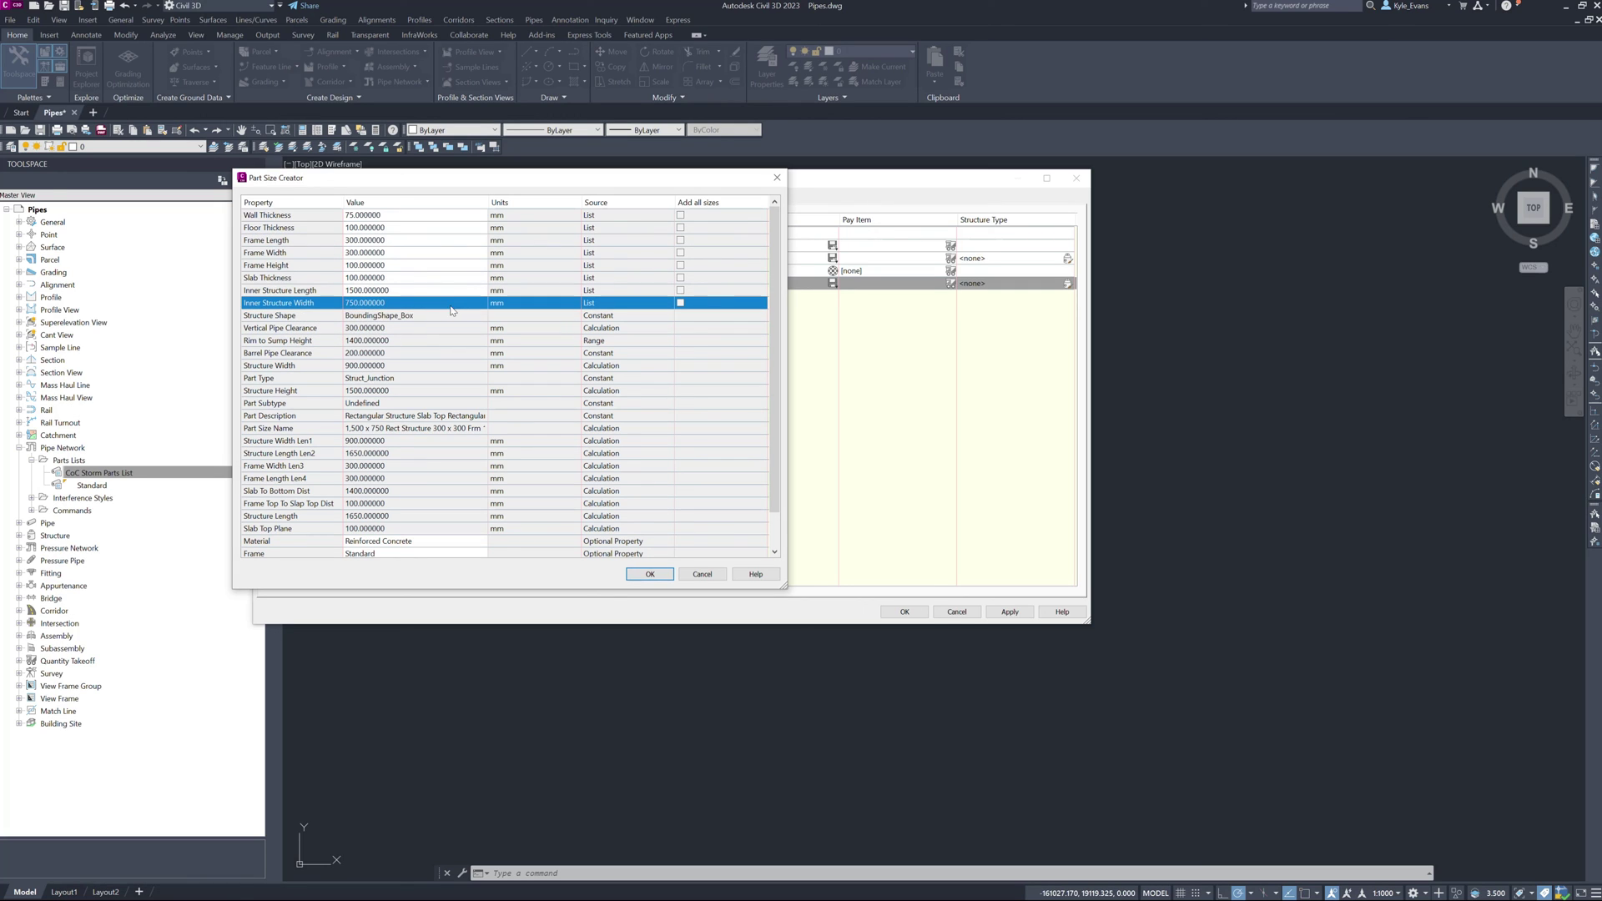
pyautogui.click(451, 304)
pyautogui.click(418, 331)
pyautogui.click(414, 289)
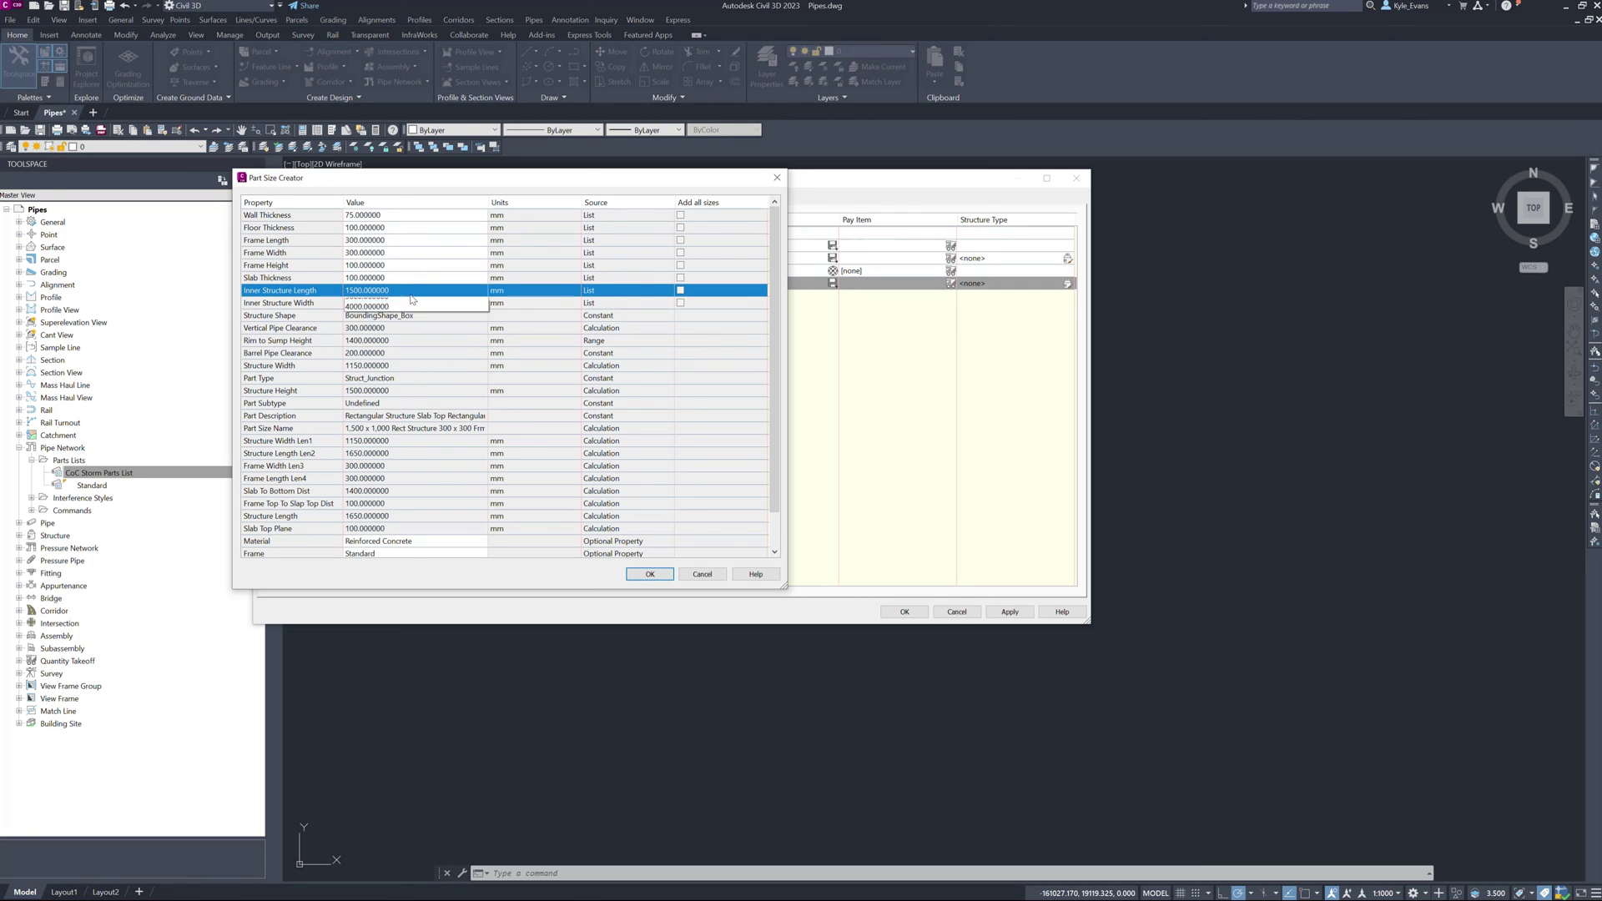
pyautogui.click(415, 291)
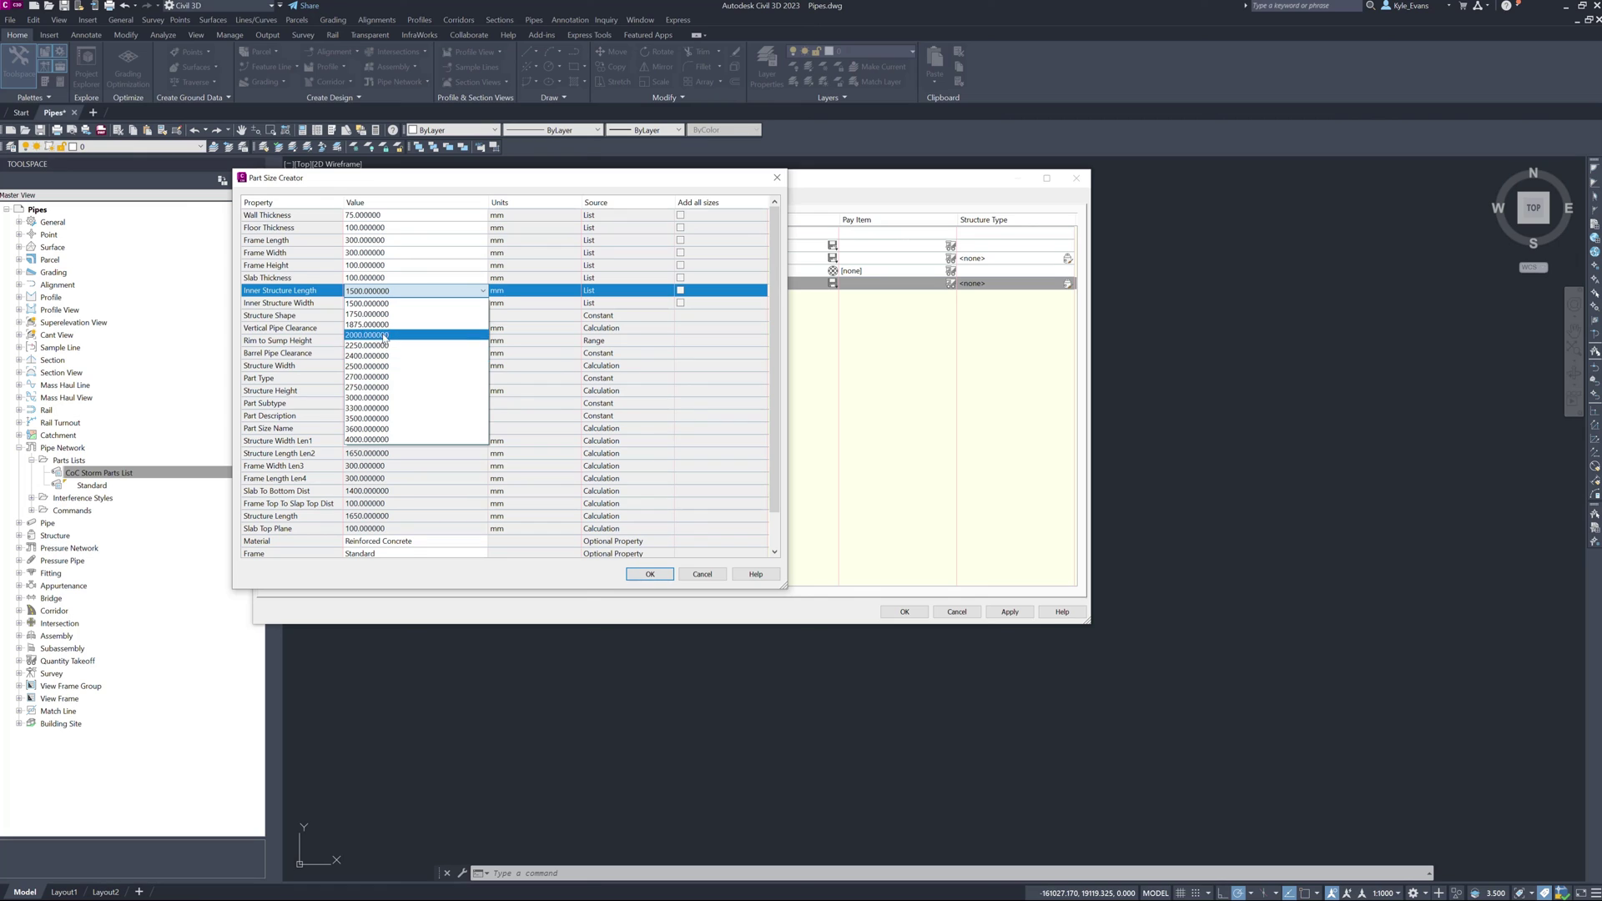
pyautogui.click(379, 334)
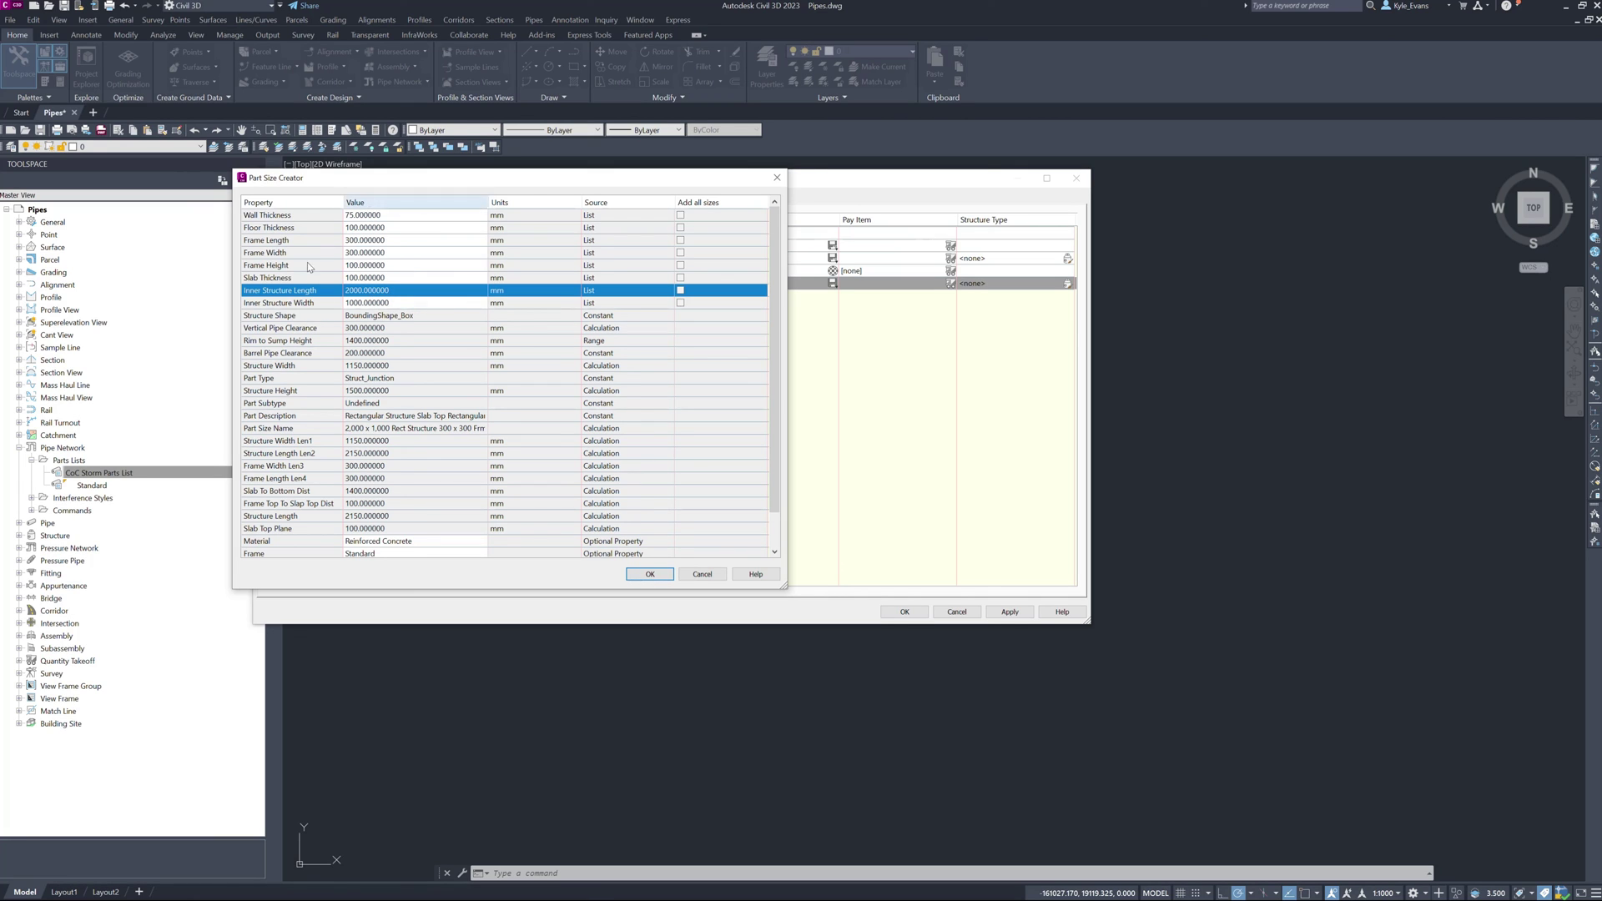
pyautogui.scroll(-1, 384, 248)
pyautogui.click(393, 267)
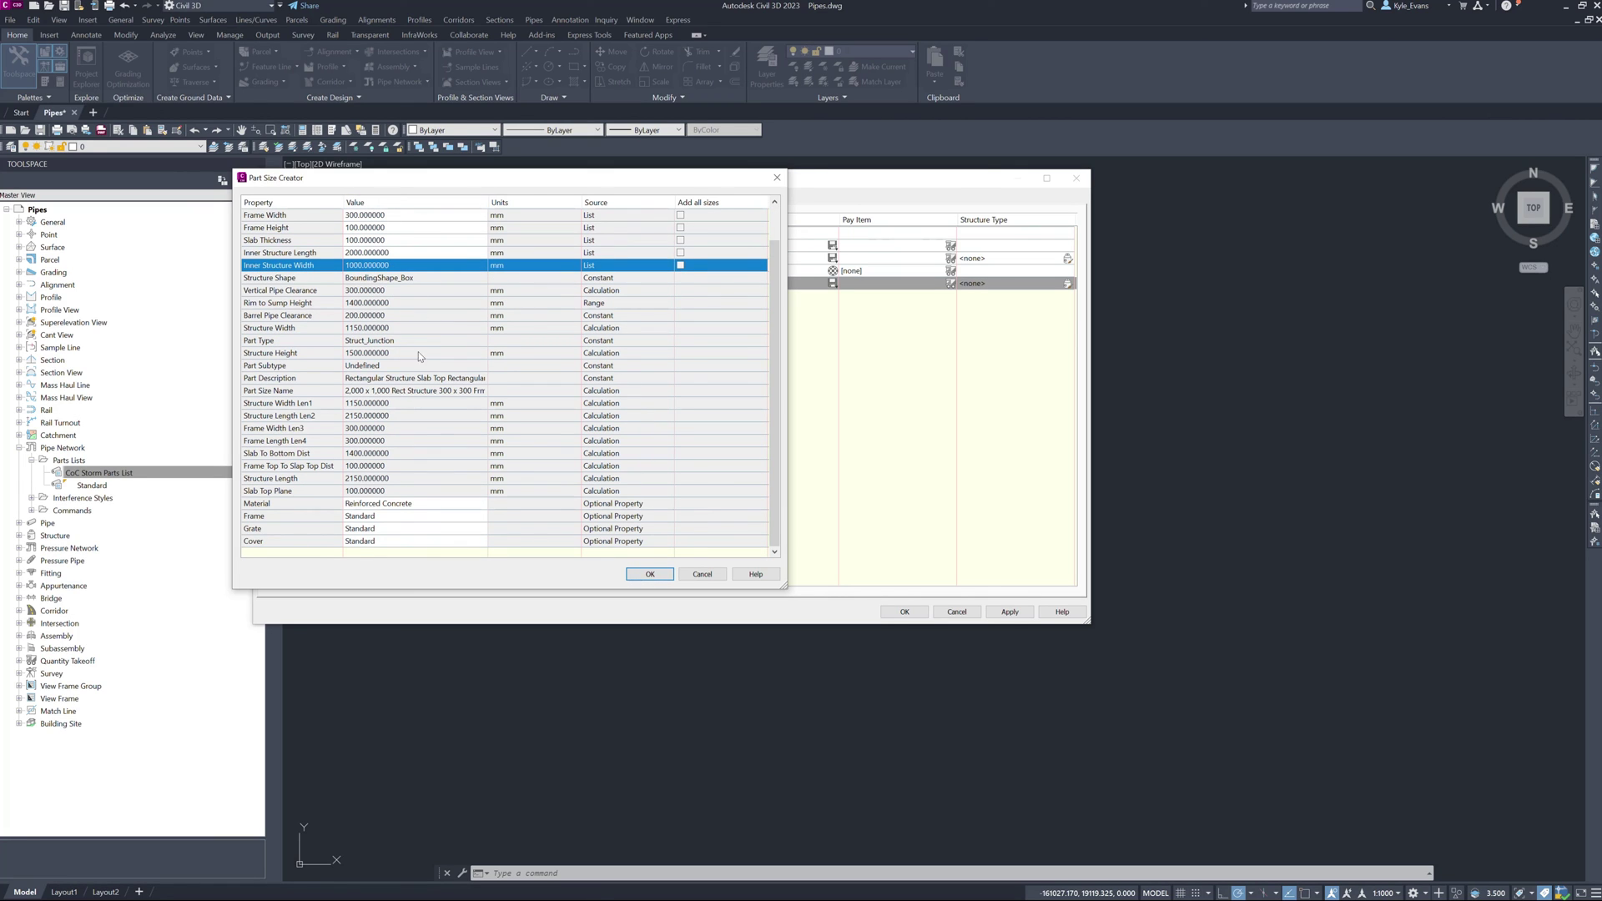
pyautogui.click(650, 574)
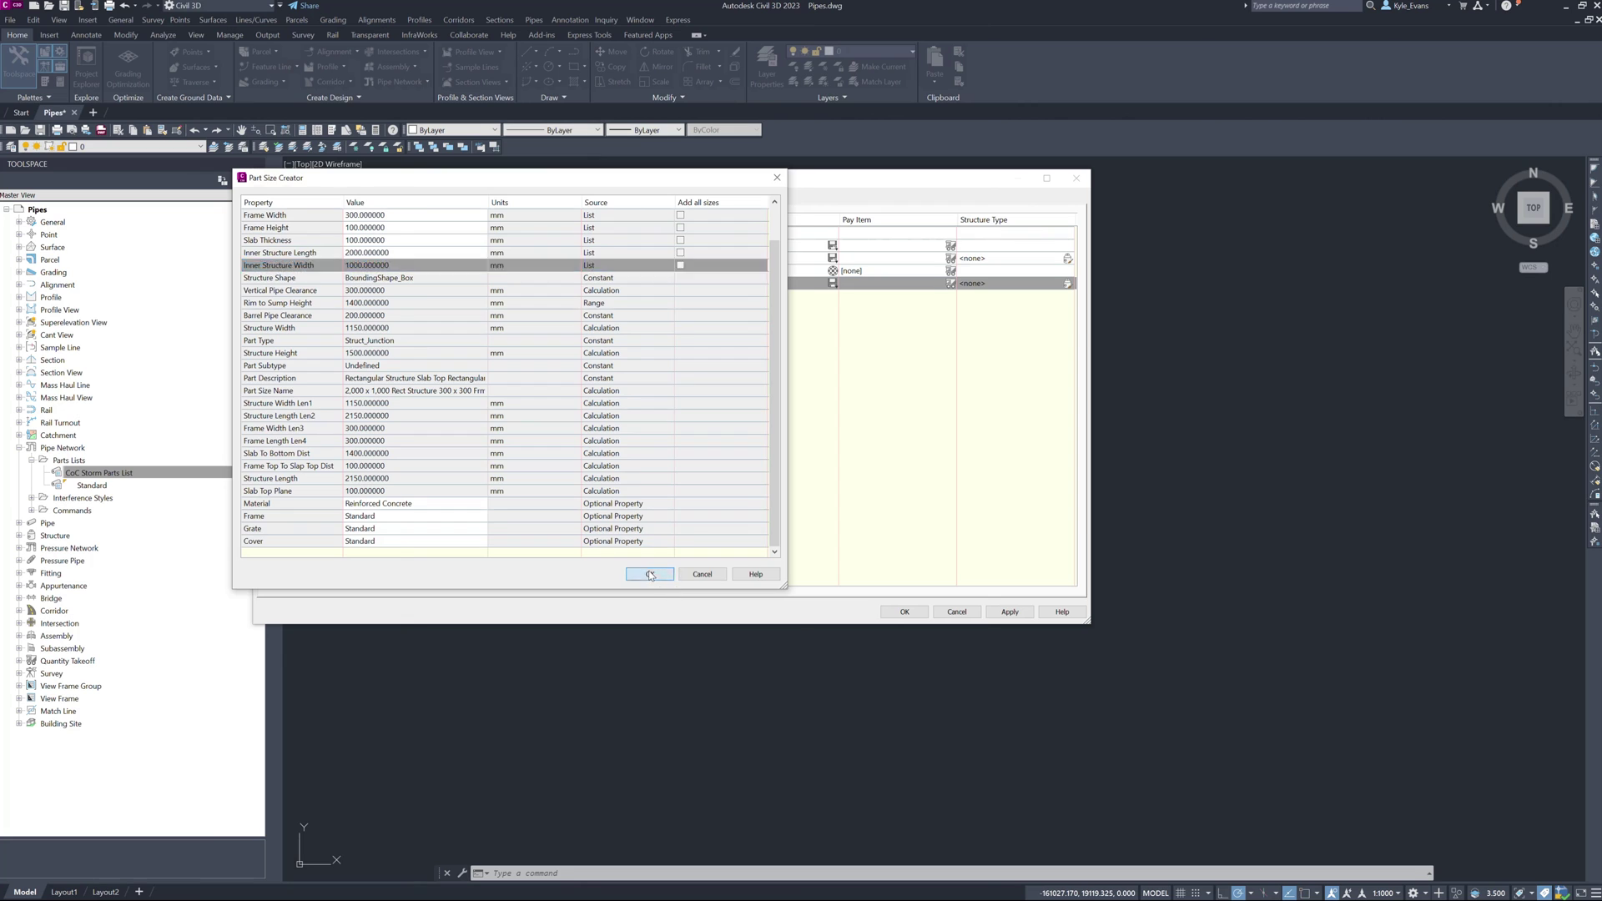
pyautogui.click(287, 283)
# Set the 2,000 x 1,000 structure's style to EDDT Catchbasin.
pyautogui.click(500, 295)
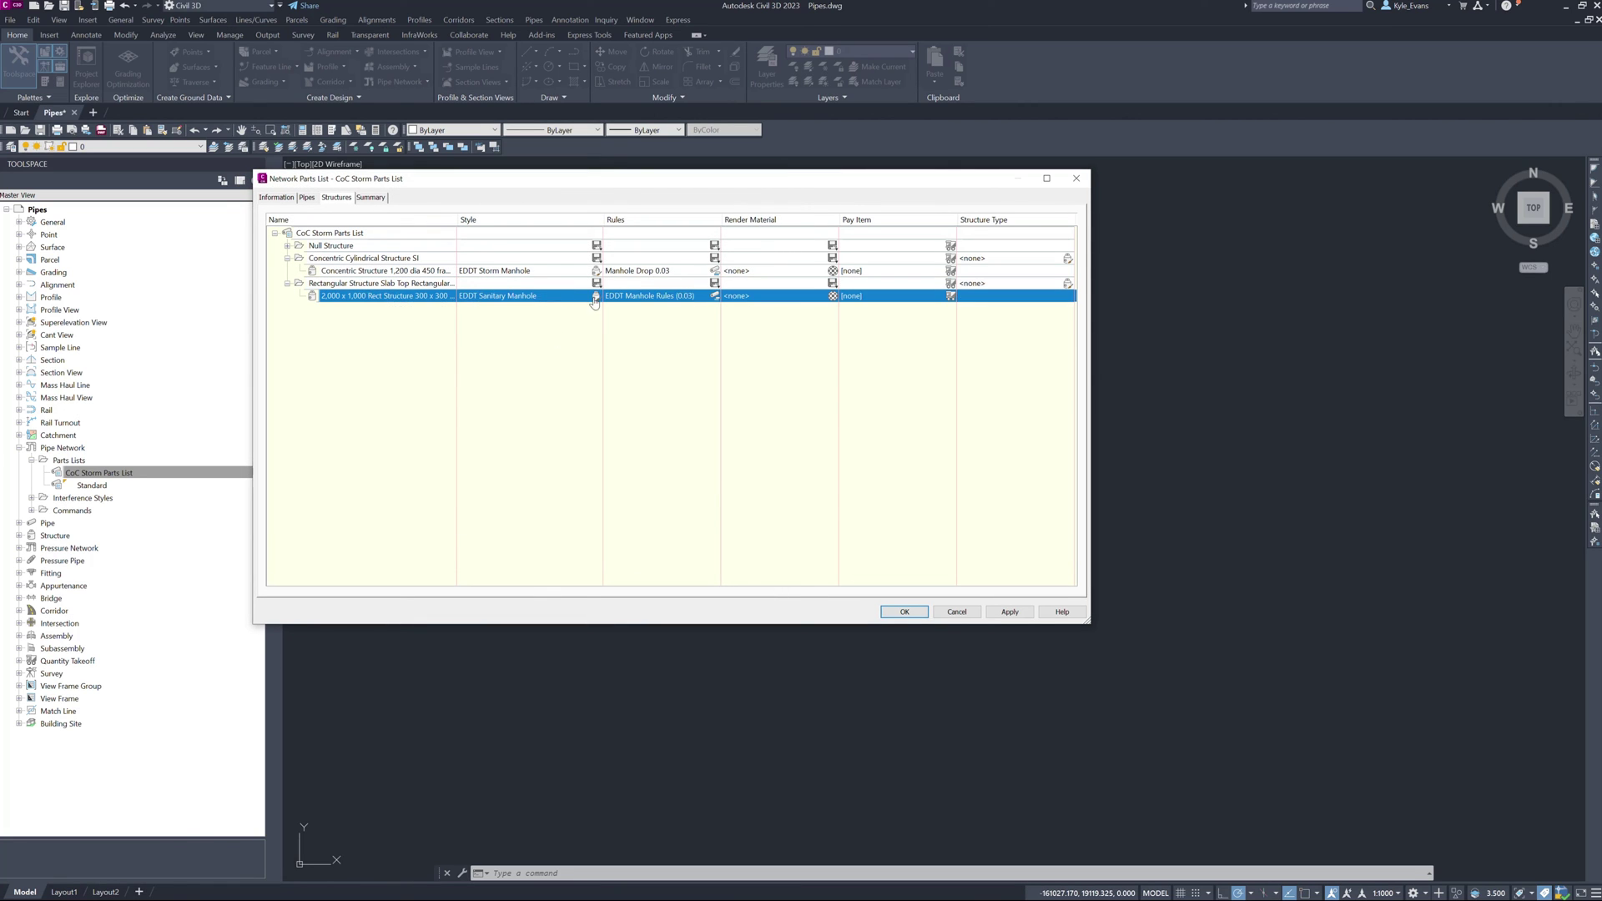
pyautogui.click(596, 295)
pyautogui.click(776, 437)
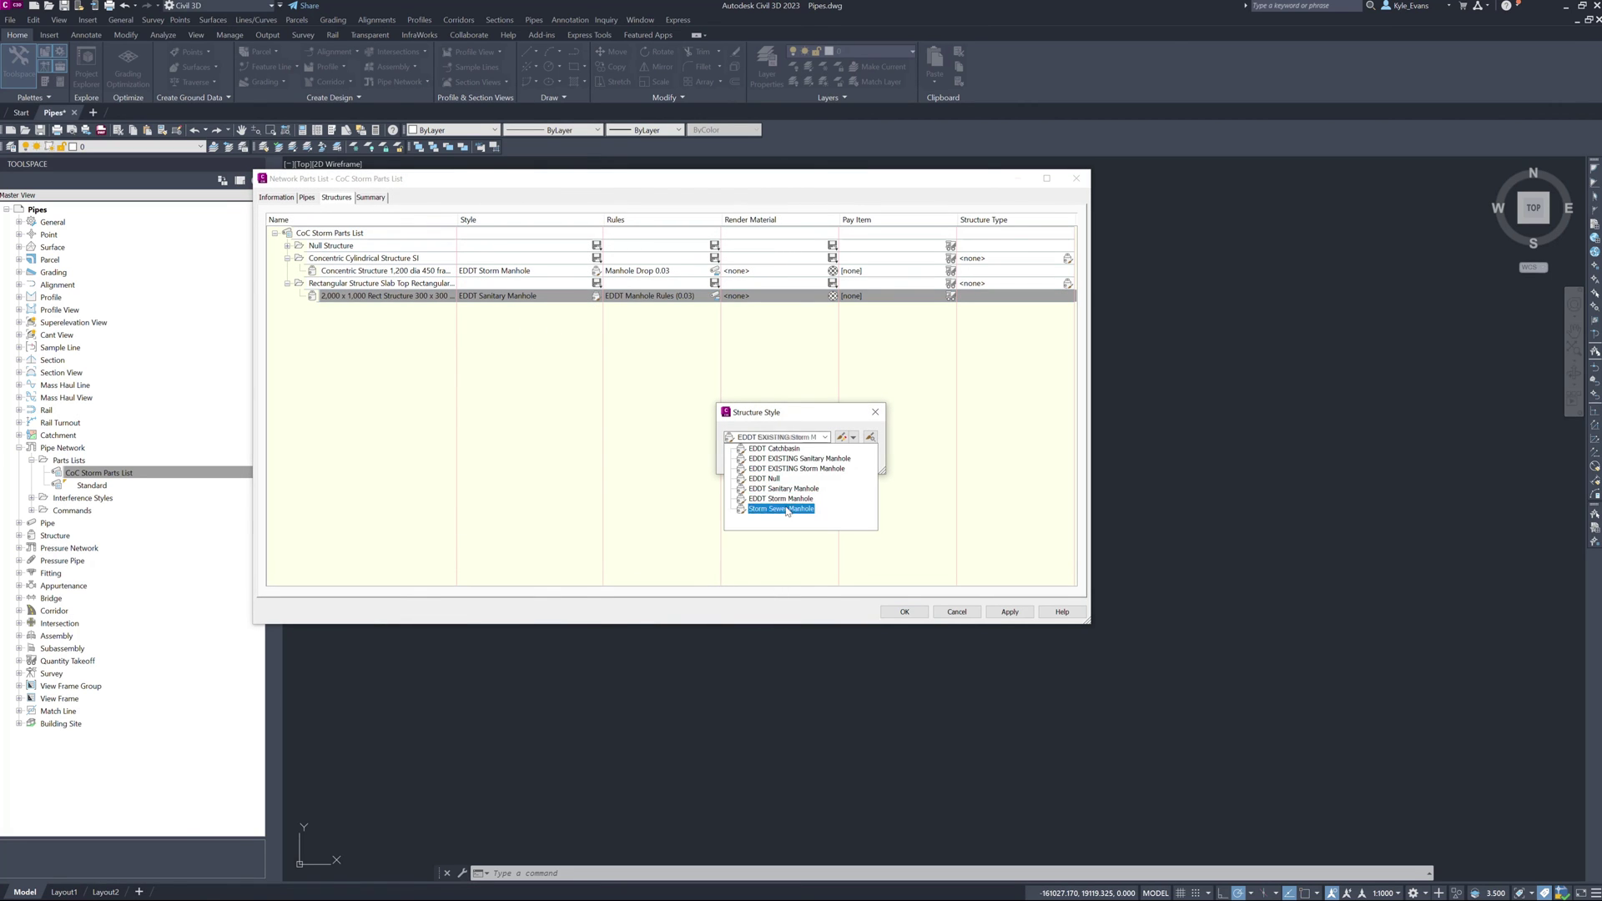
pyautogui.click(770, 448)
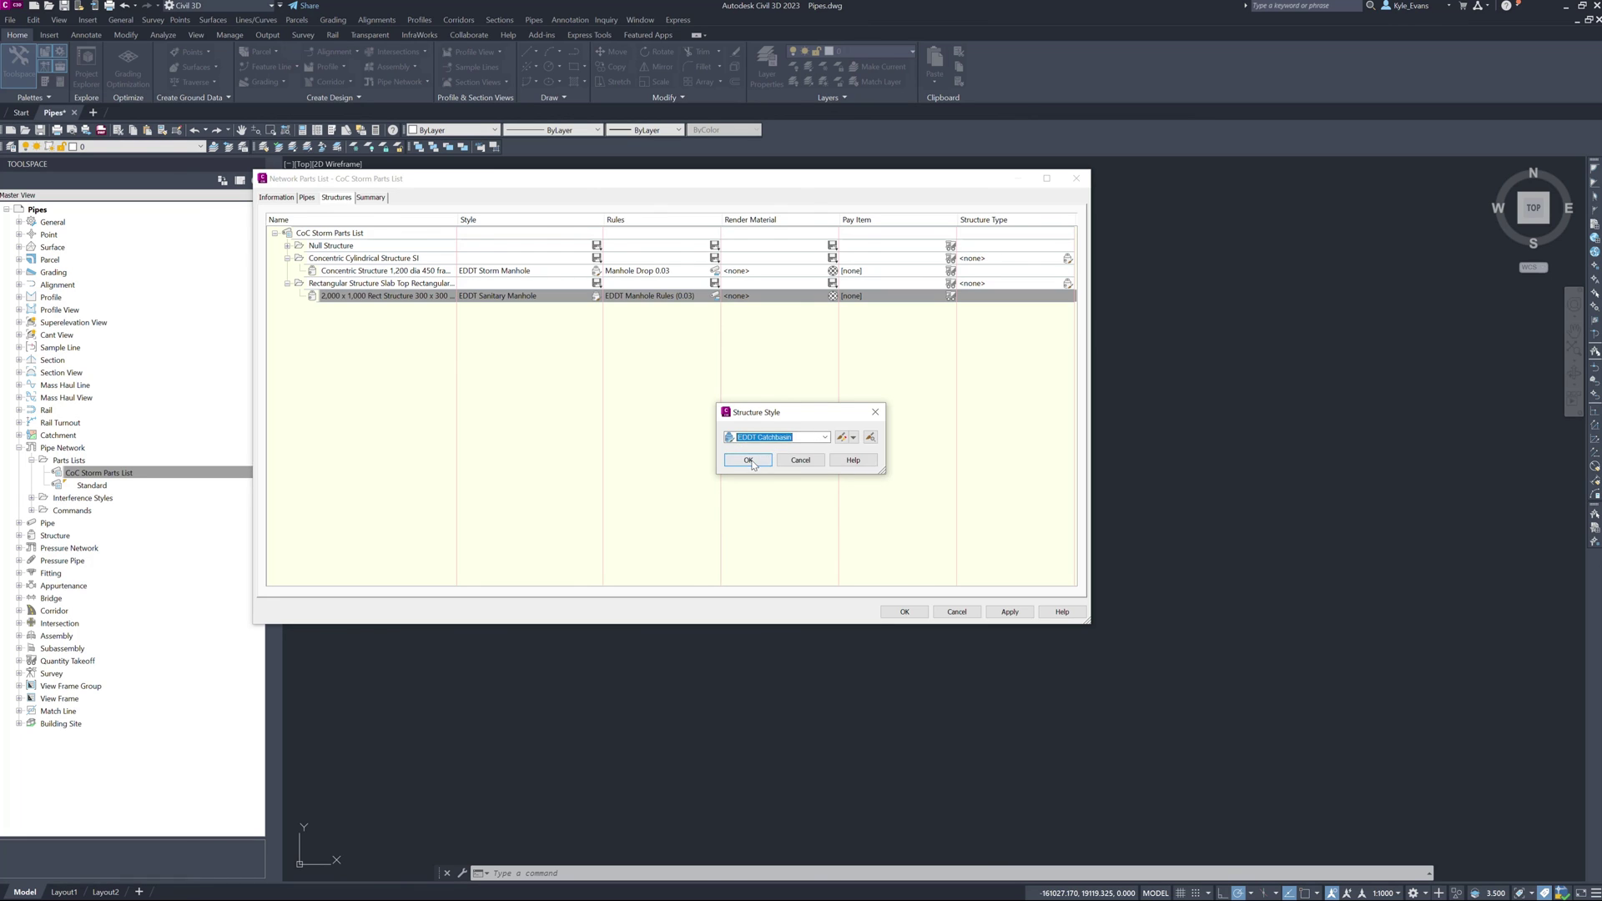
pyautogui.click(751, 458)
# Assign Catchbasin Rule as the 2,000 x 1,000 structure's rule set.
pyautogui.click(714, 295)
pyautogui.click(776, 438)
pyautogui.click(776, 458)
pyautogui.click(760, 458)
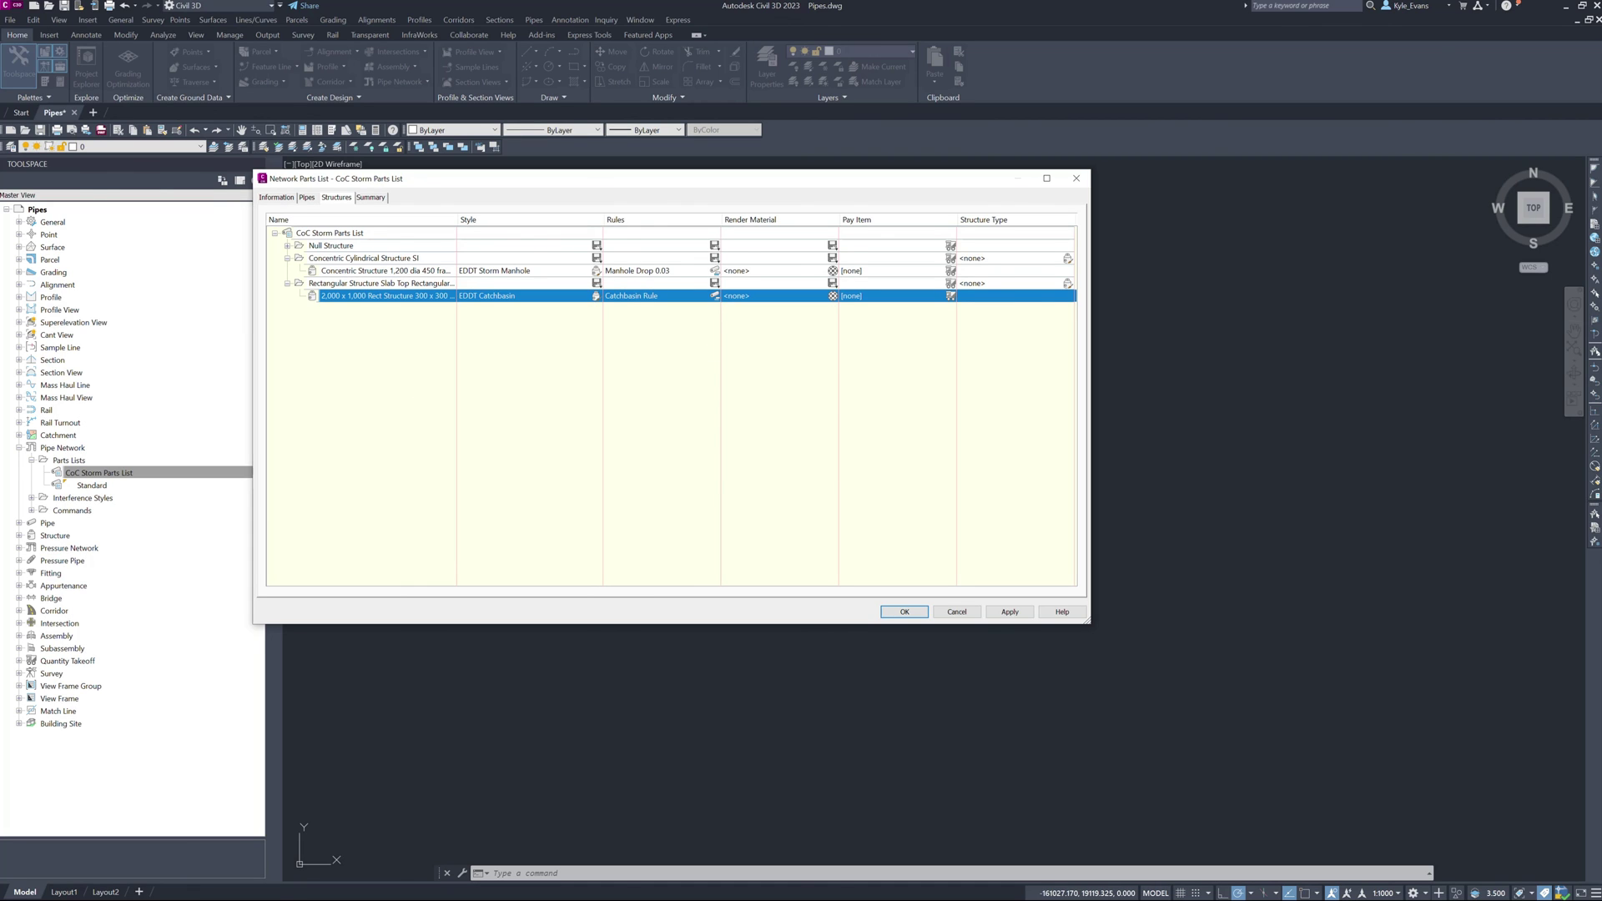
# Review the Null, rectangular and concentric structure families, then show the Pipes page.
pyautogui.click(288, 246)
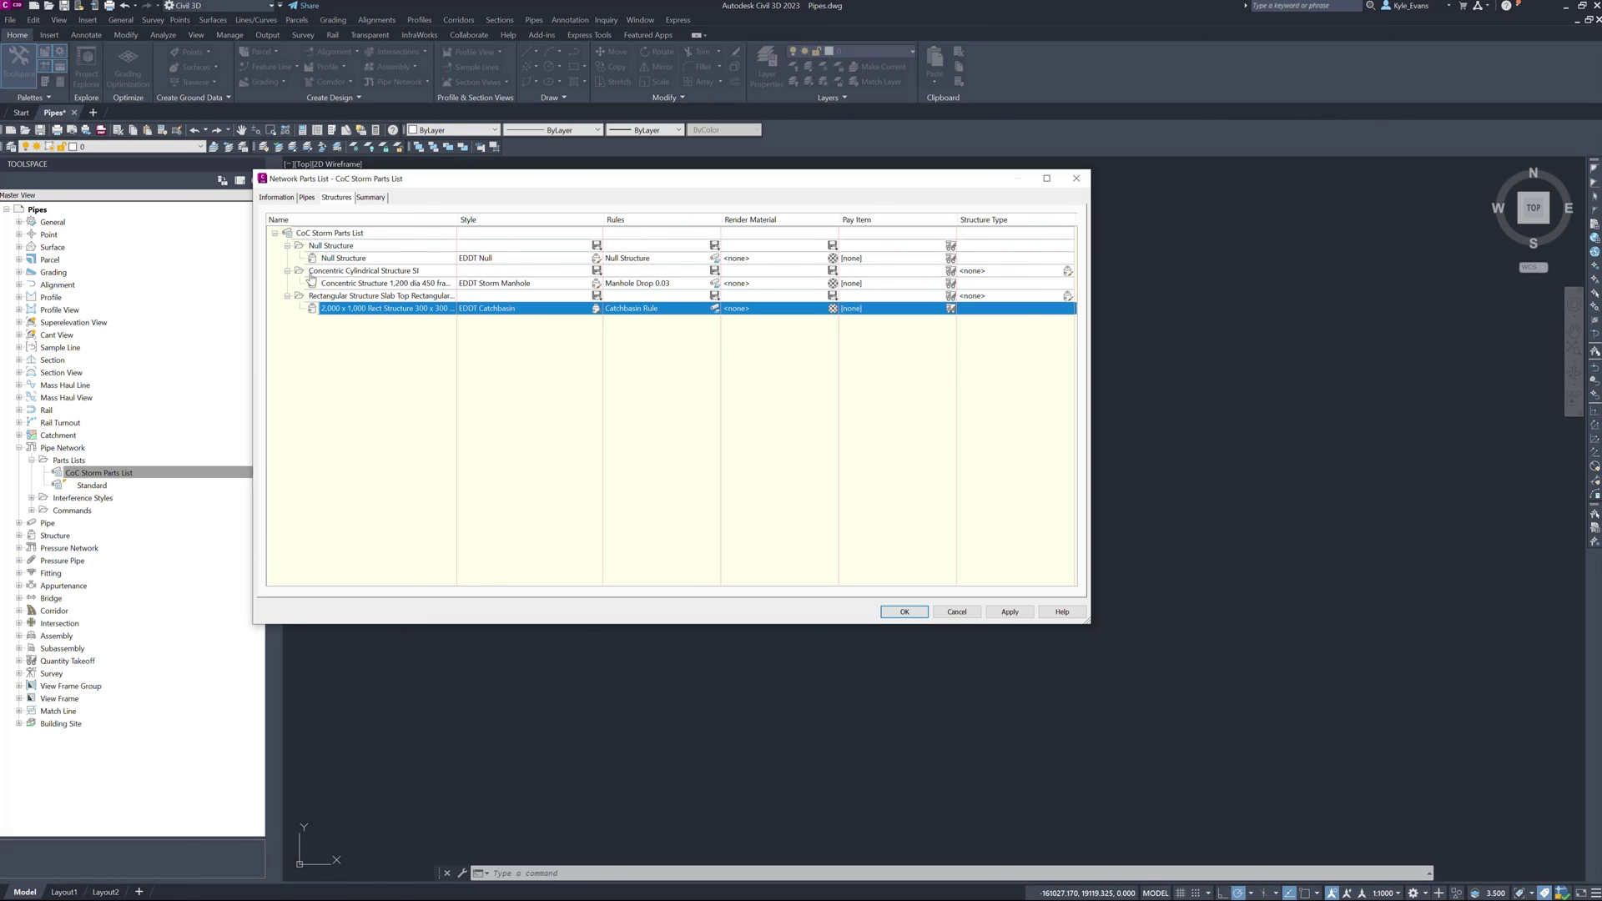
pyautogui.click(348, 297)
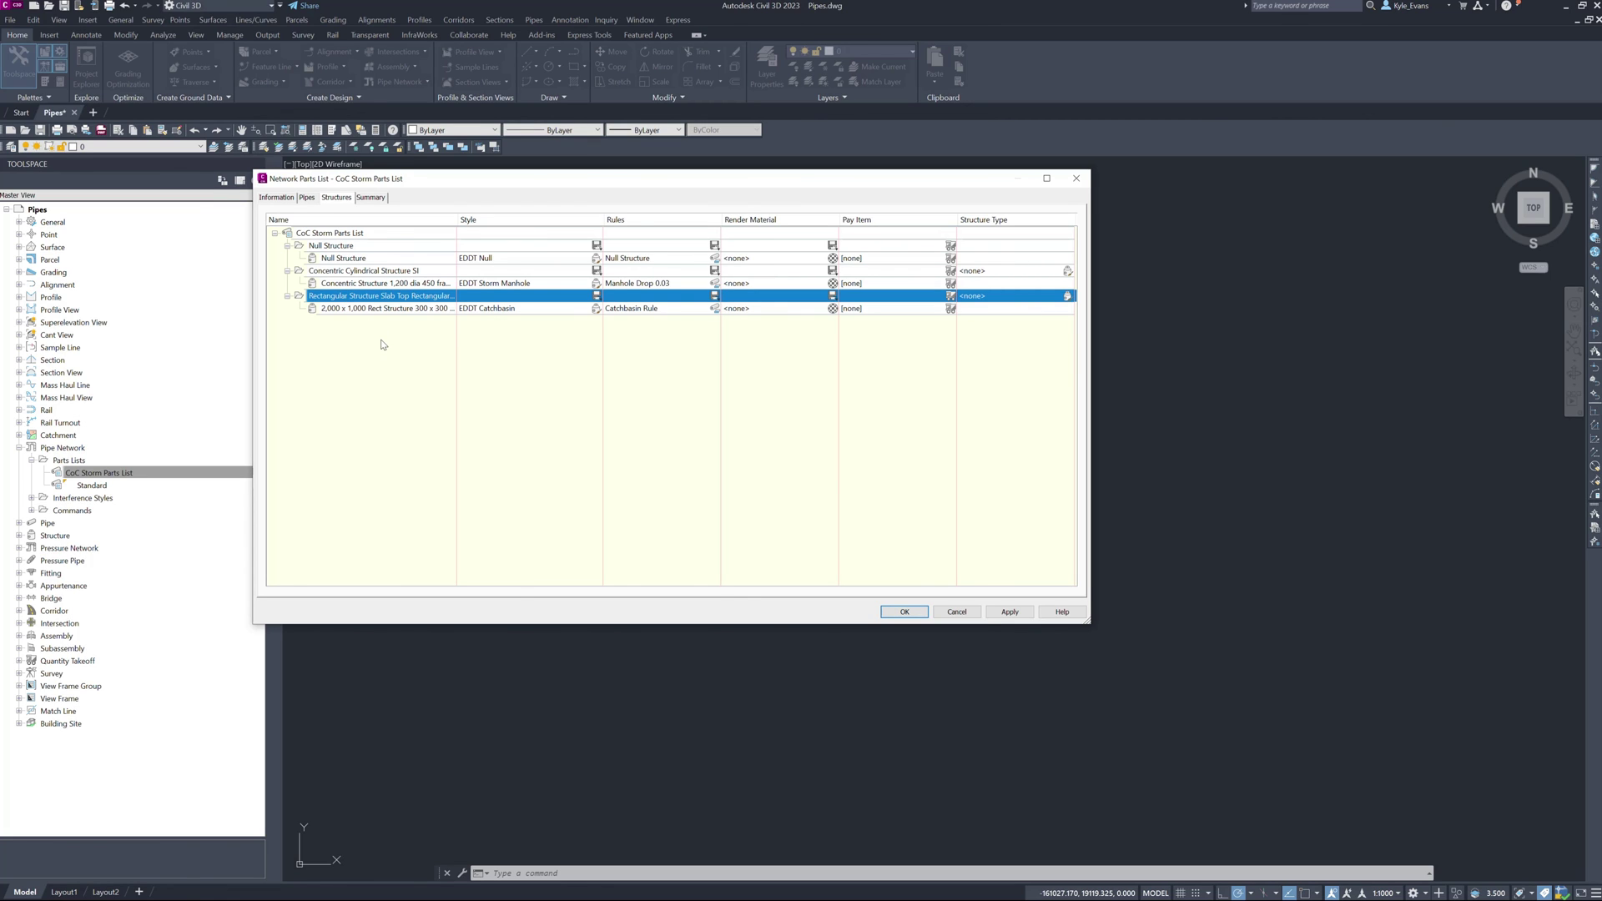
pyautogui.click(351, 274)
pyautogui.click(310, 197)
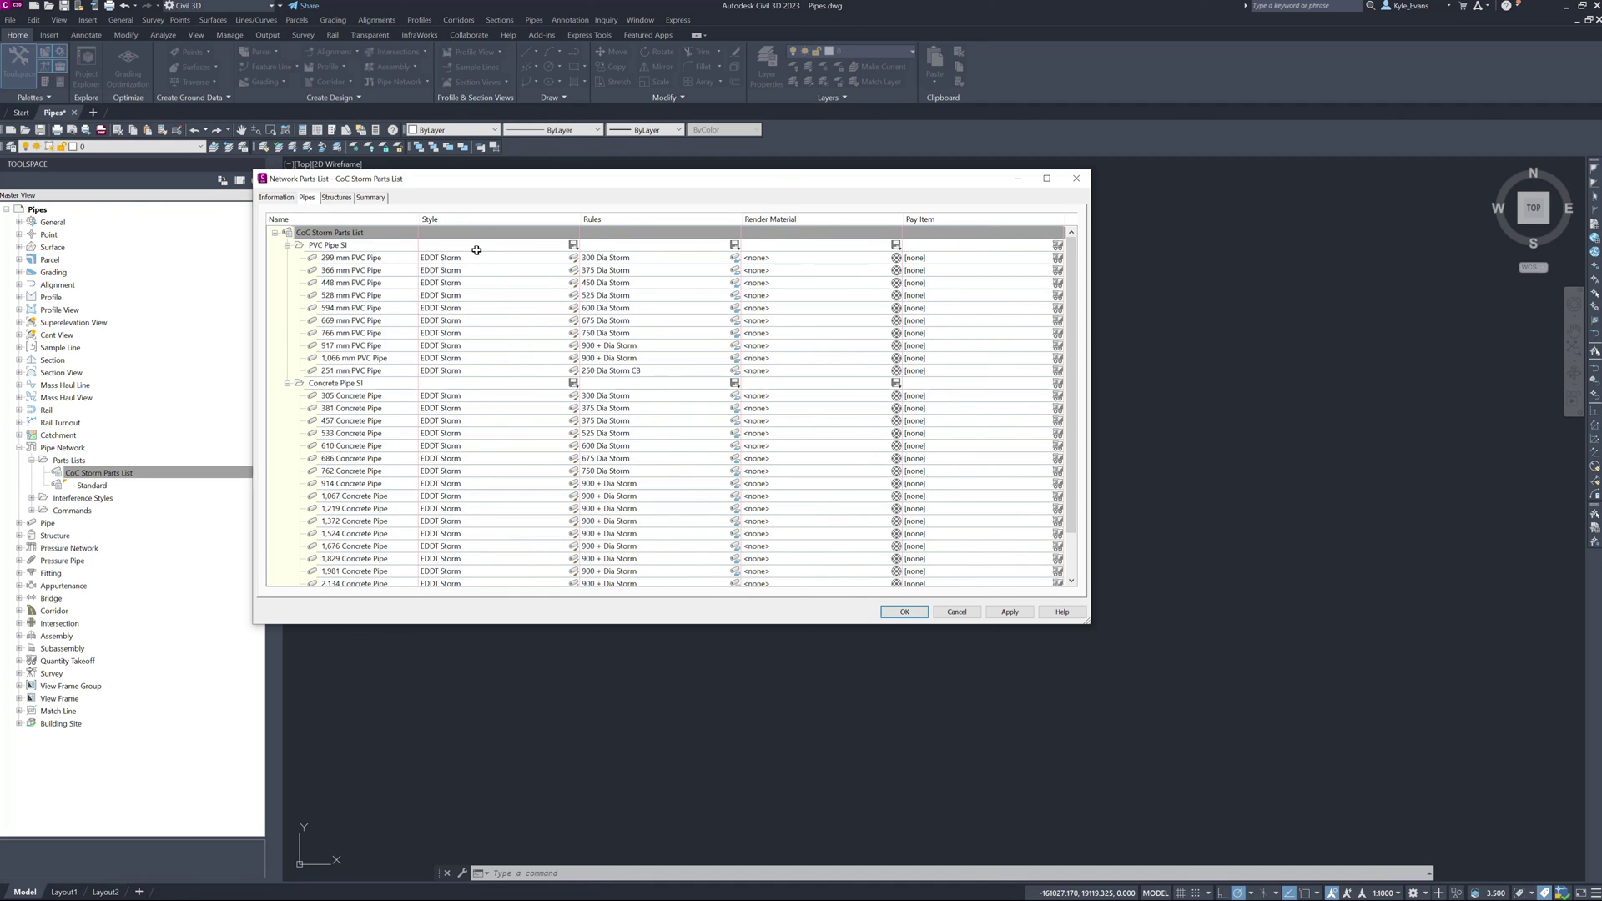
pyautogui.rightClick(330, 237)
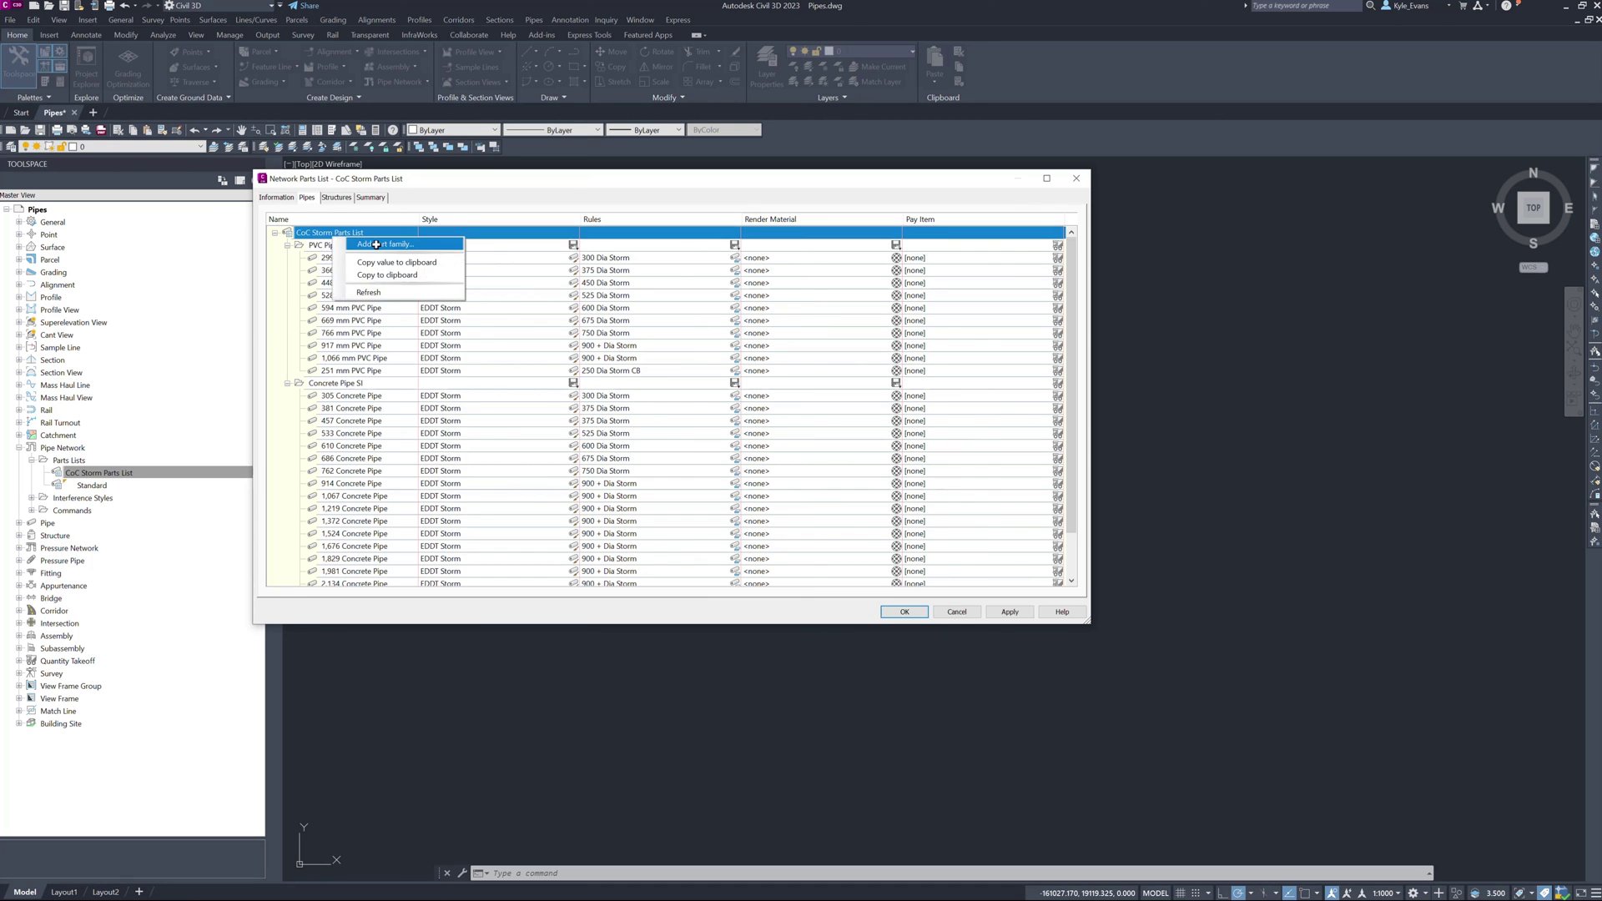
pyautogui.click(375, 244)
pyautogui.moveTo(278, 80); pyautogui.dragTo(381, 77)
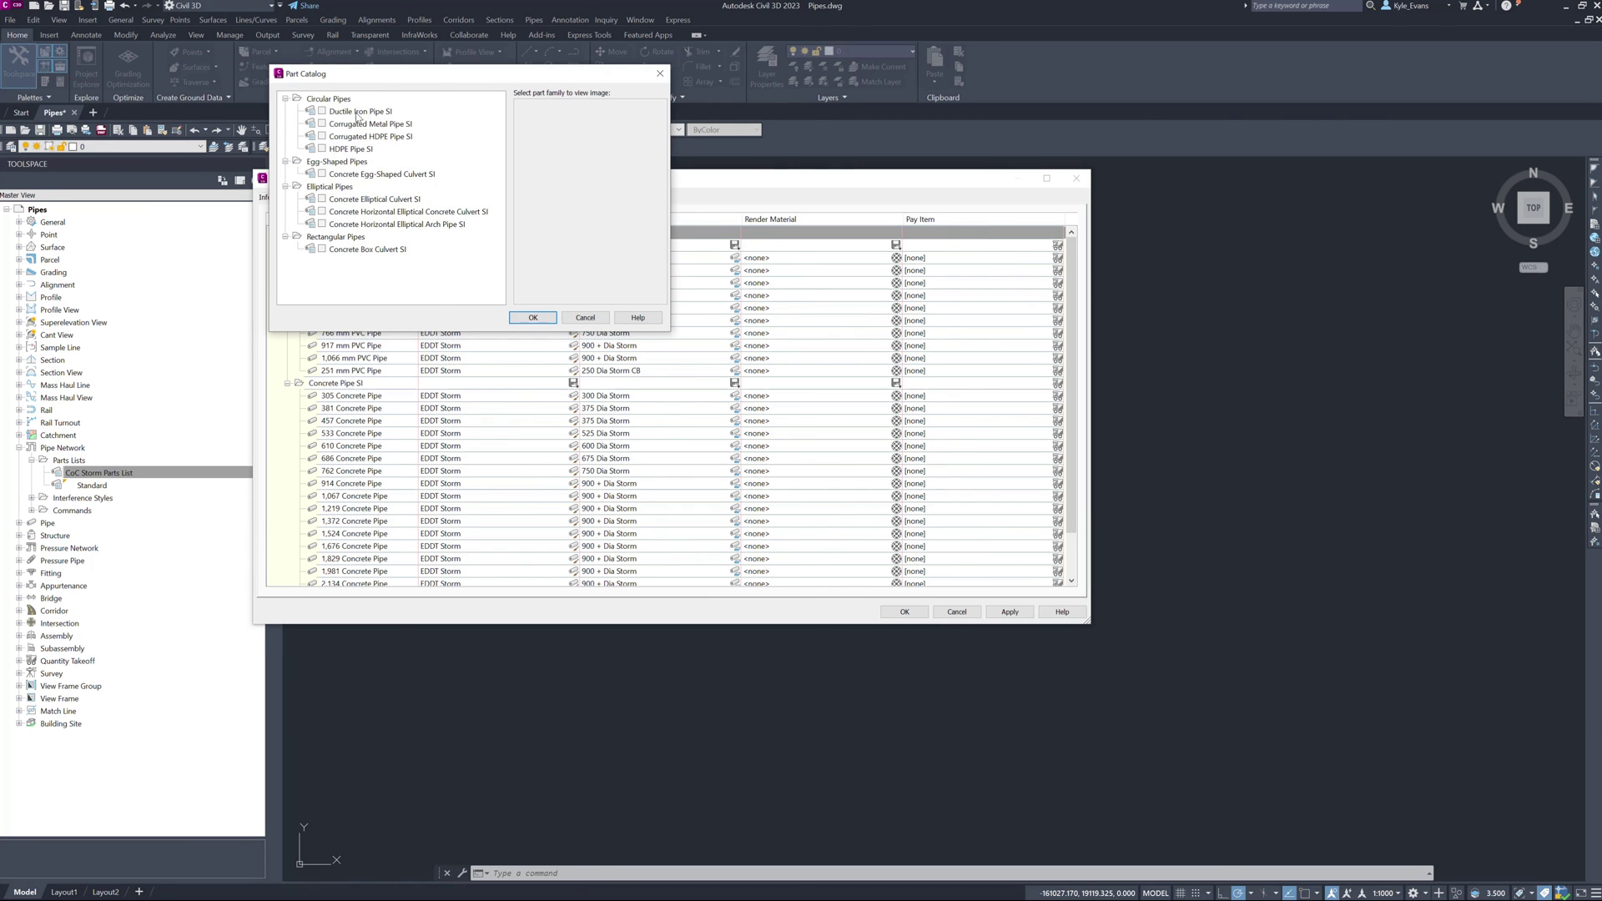
pyautogui.click(357, 112)
pyautogui.click(359, 126)
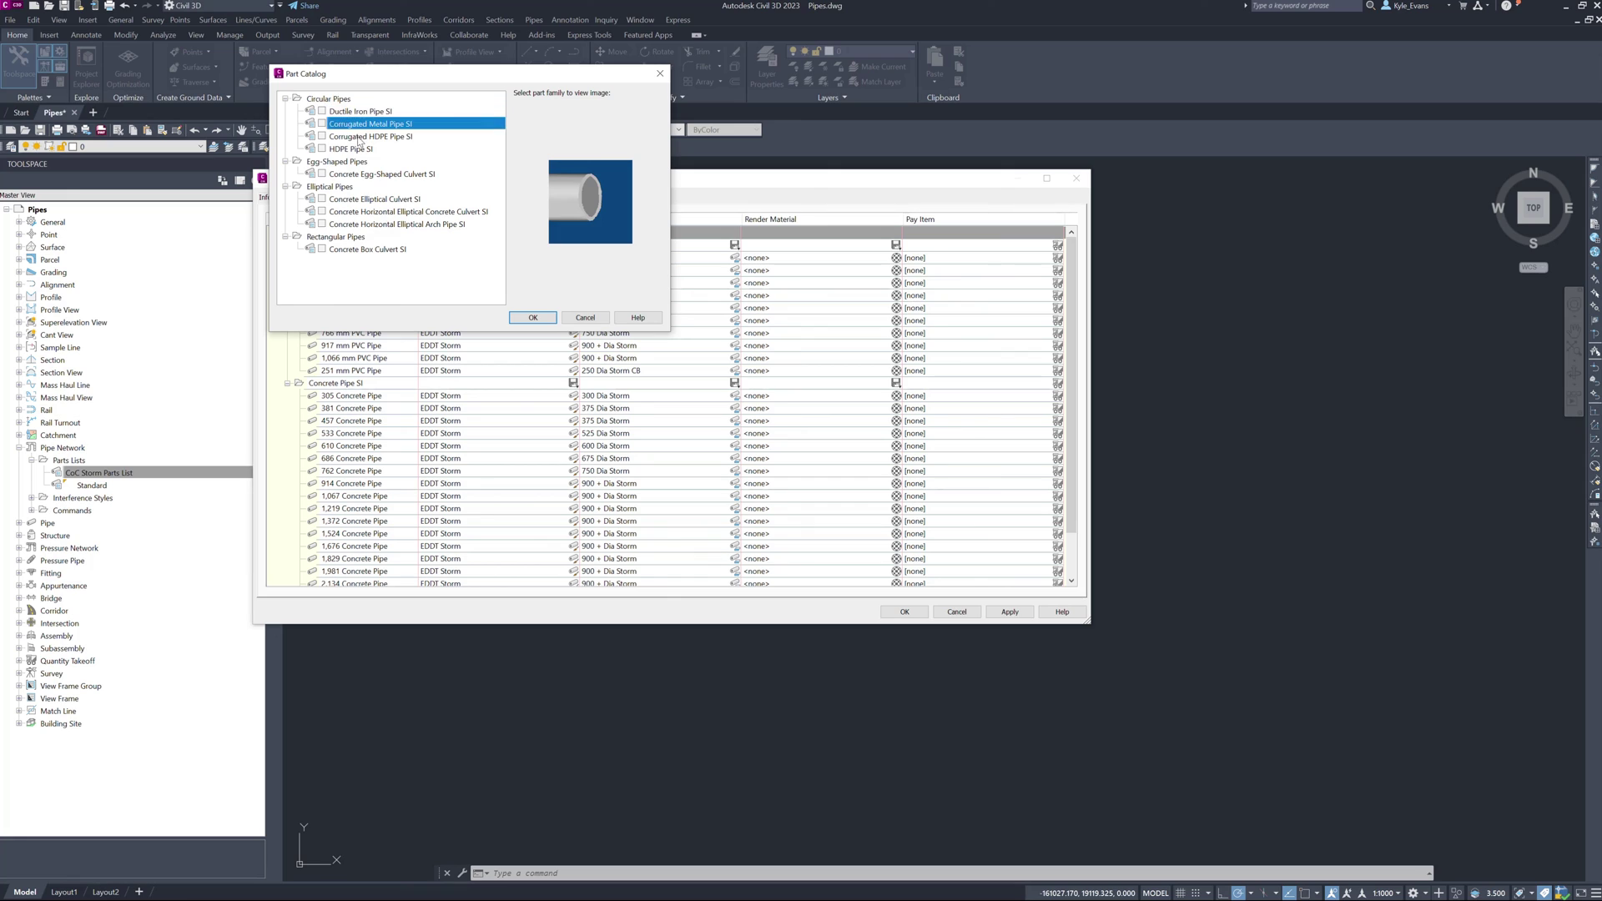
pyautogui.click(360, 138)
pyautogui.click(355, 149)
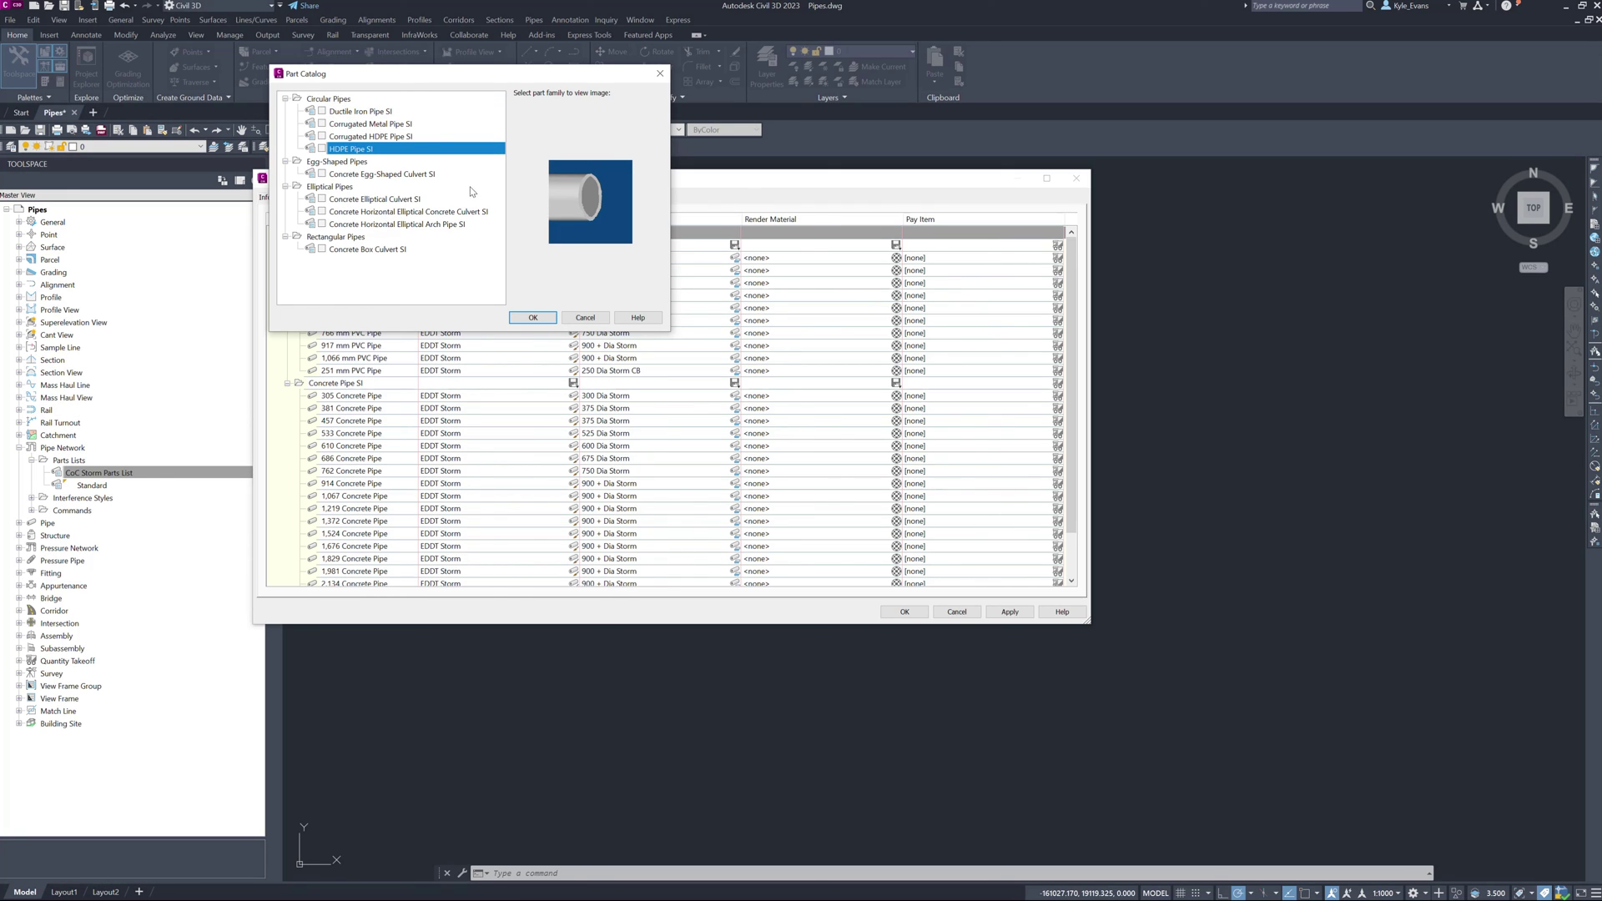
pyautogui.click(387, 176)
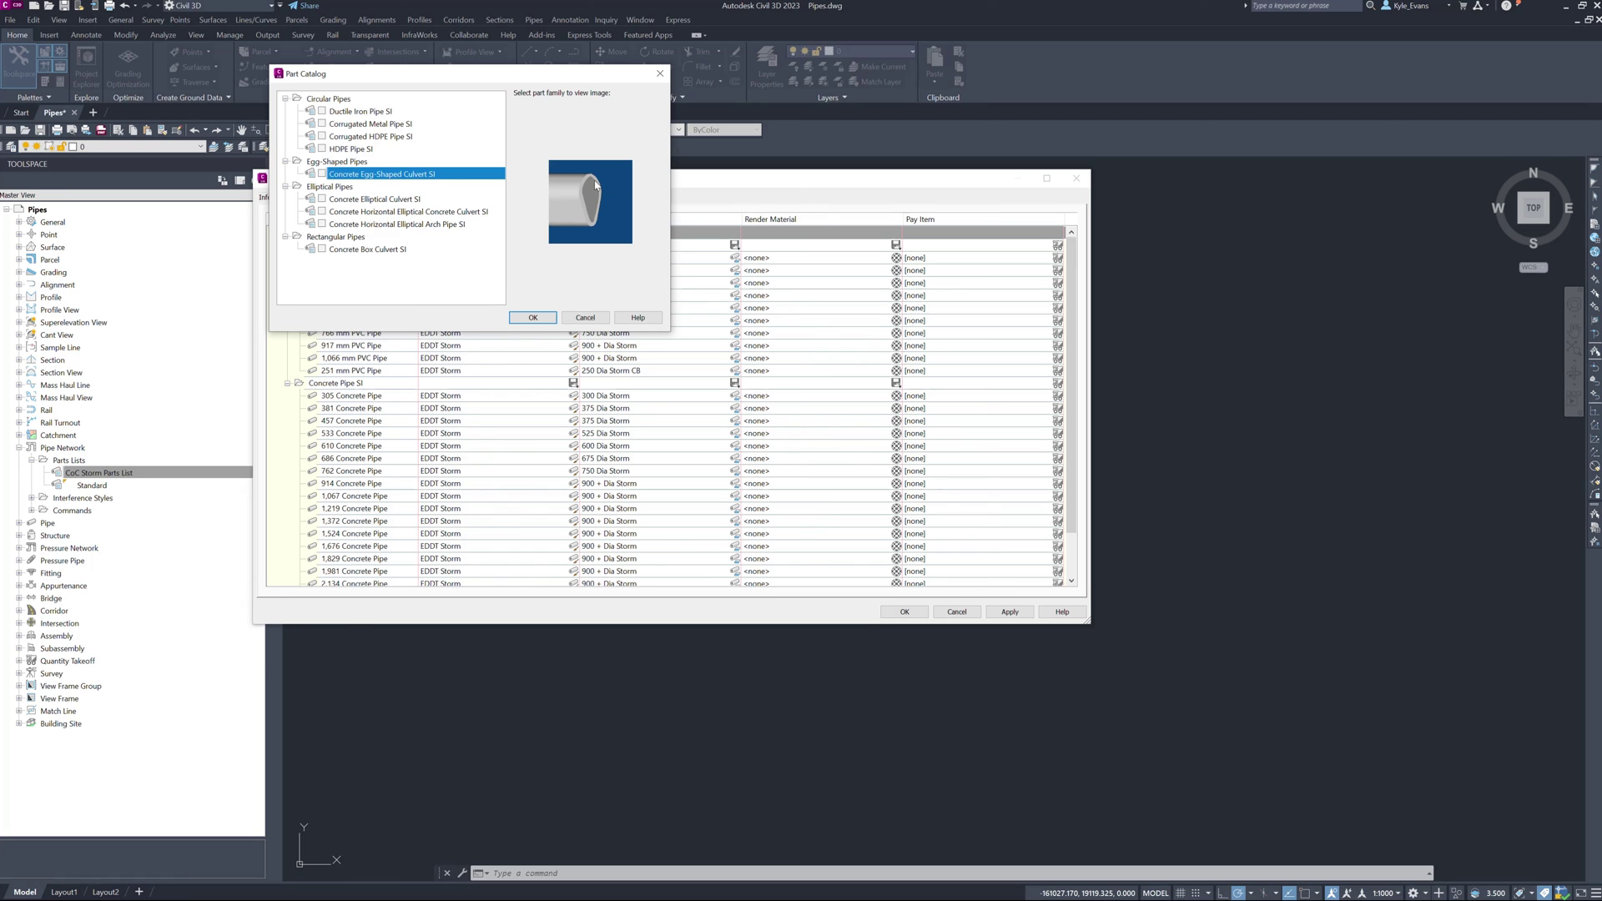
pyautogui.click(402, 201)
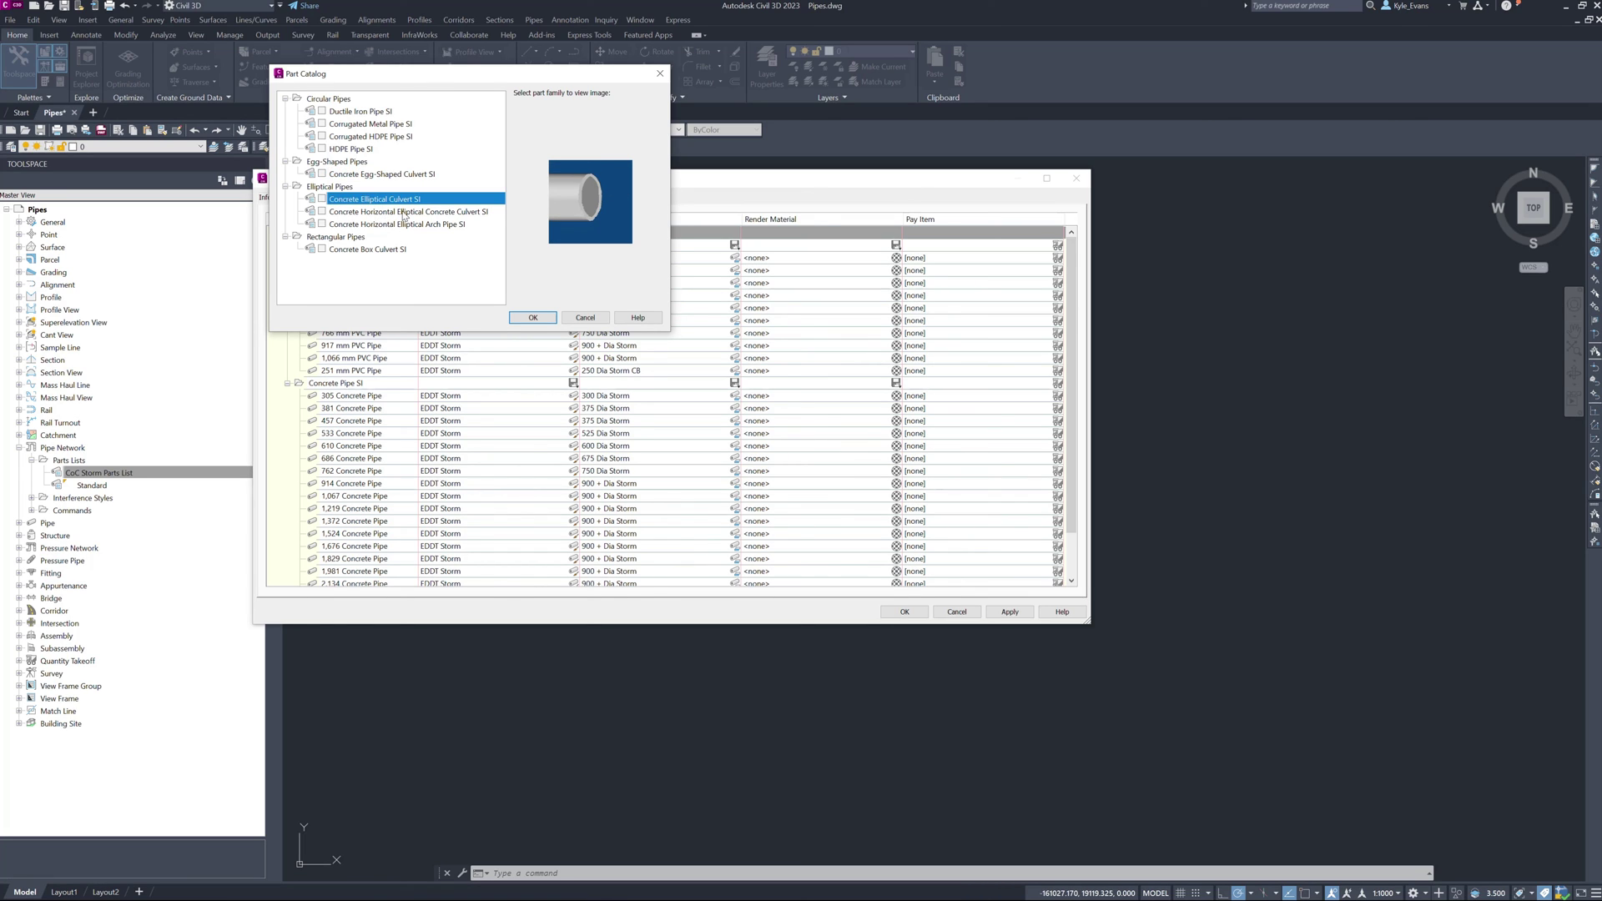
pyautogui.click(403, 213)
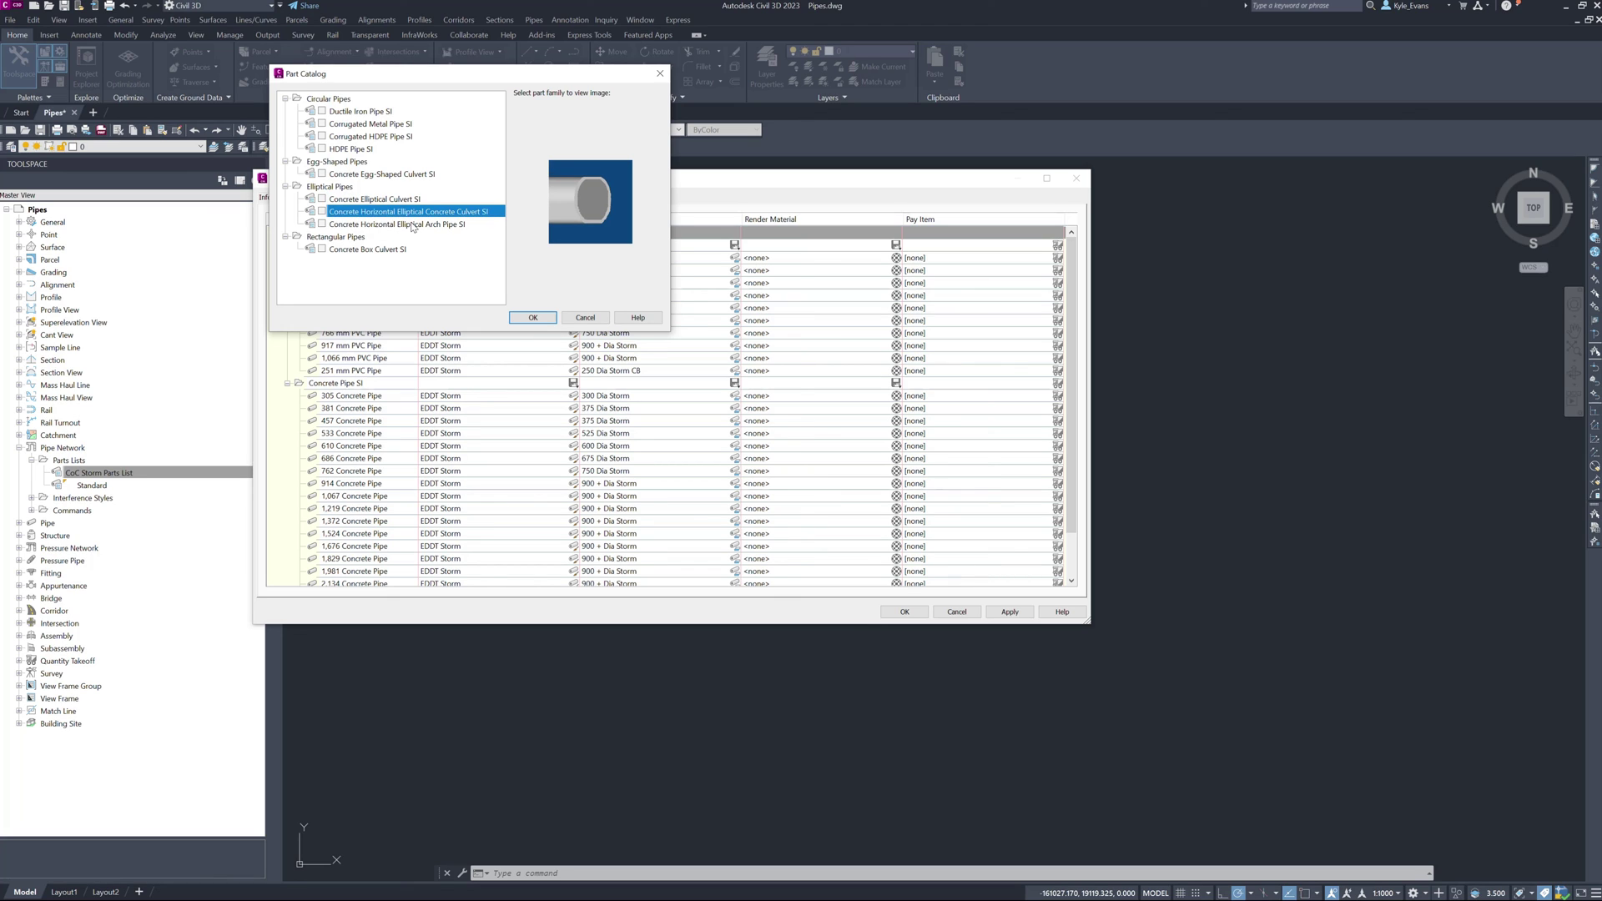
pyautogui.click(412, 225)
pyautogui.click(383, 249)
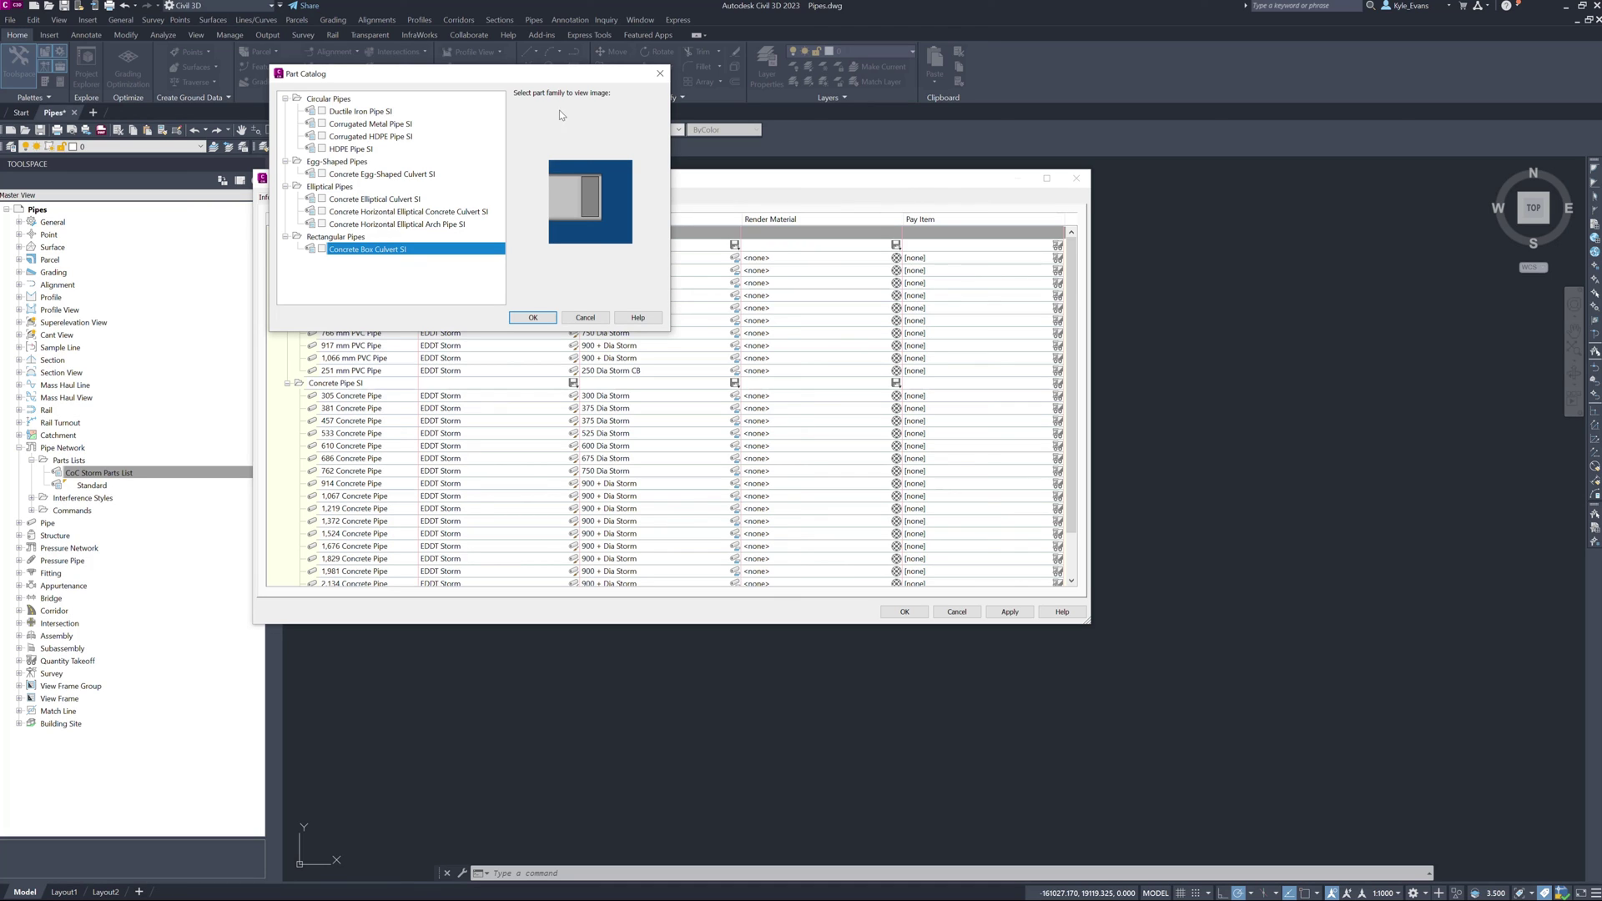
pyautogui.click(583, 318)
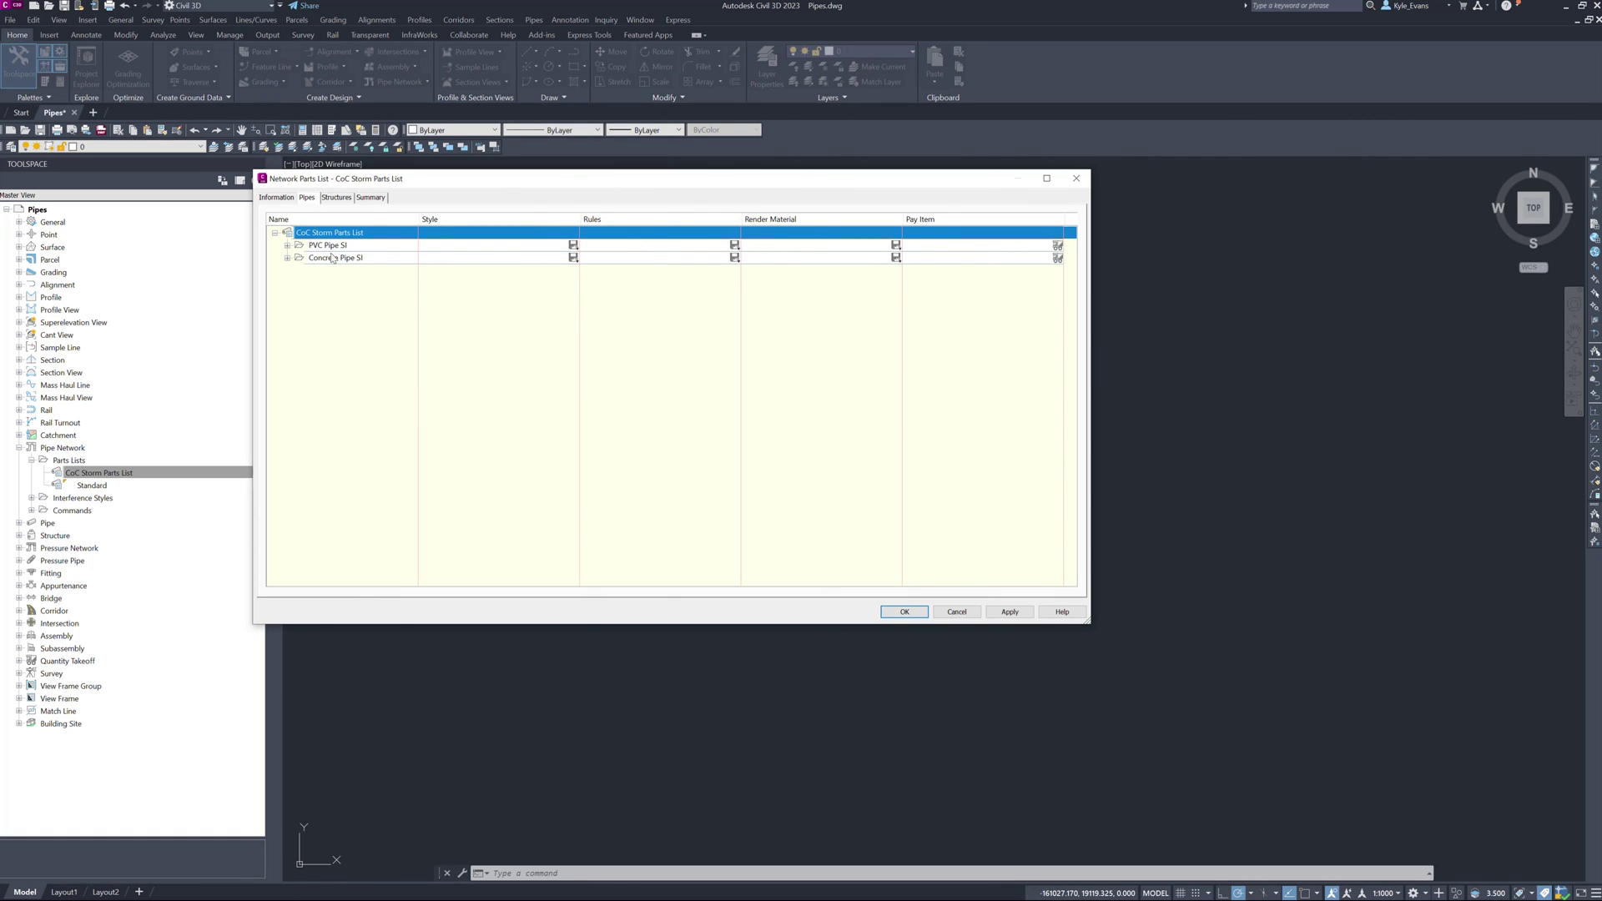
# Open the structure Part Catalog and preview the end section and headwall families.
pyautogui.click(341, 198)
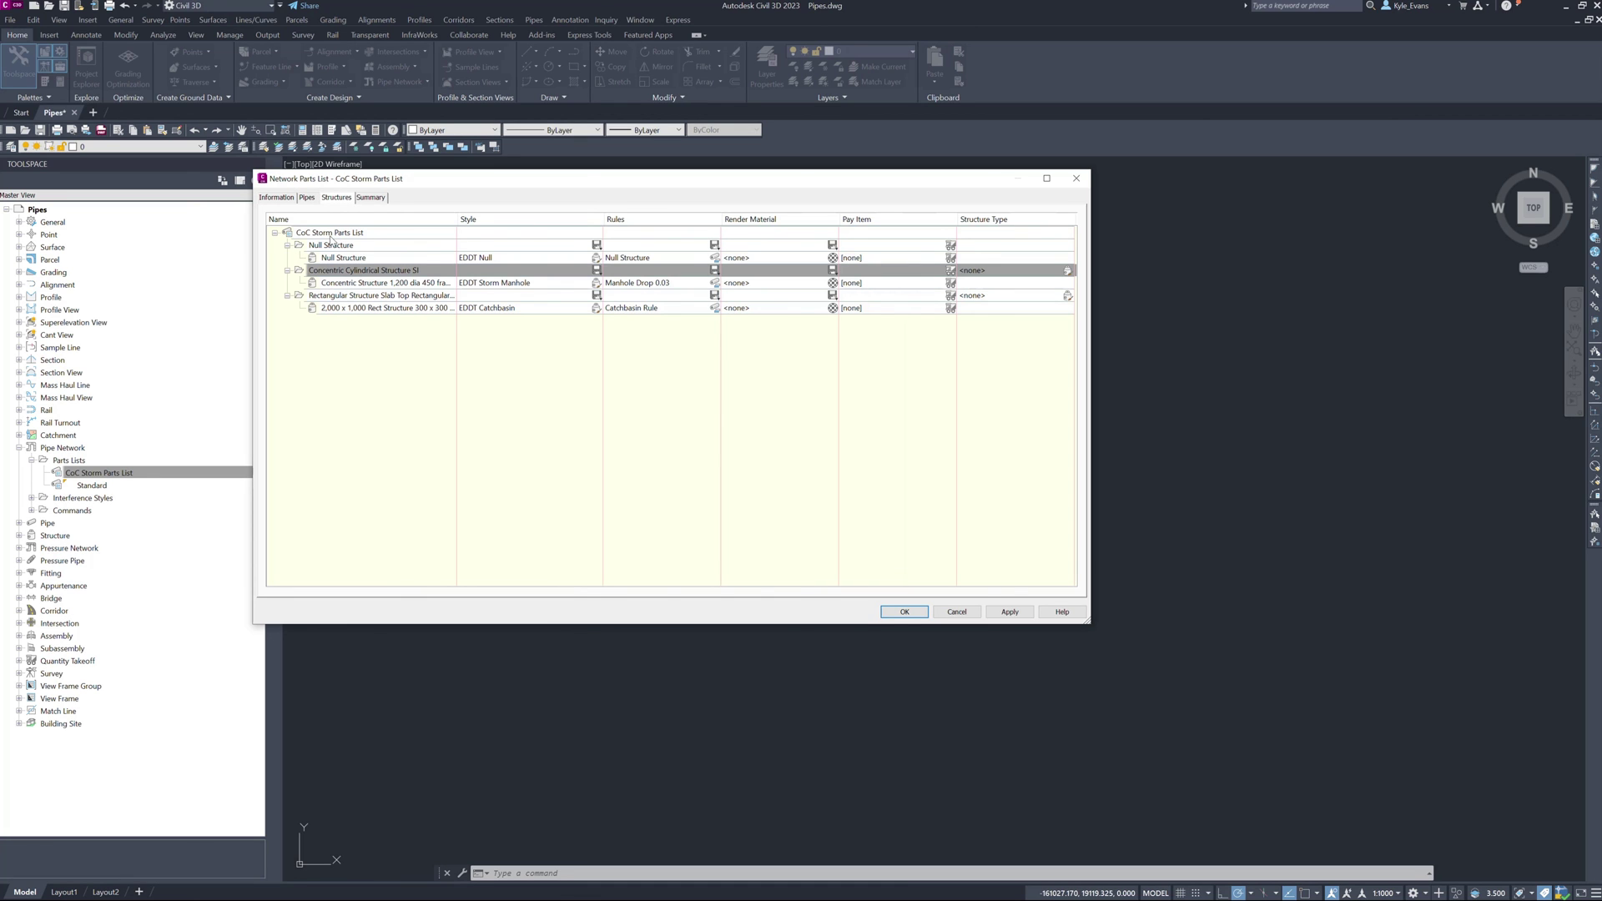
pyautogui.rightClick(338, 233)
pyautogui.click(386, 239)
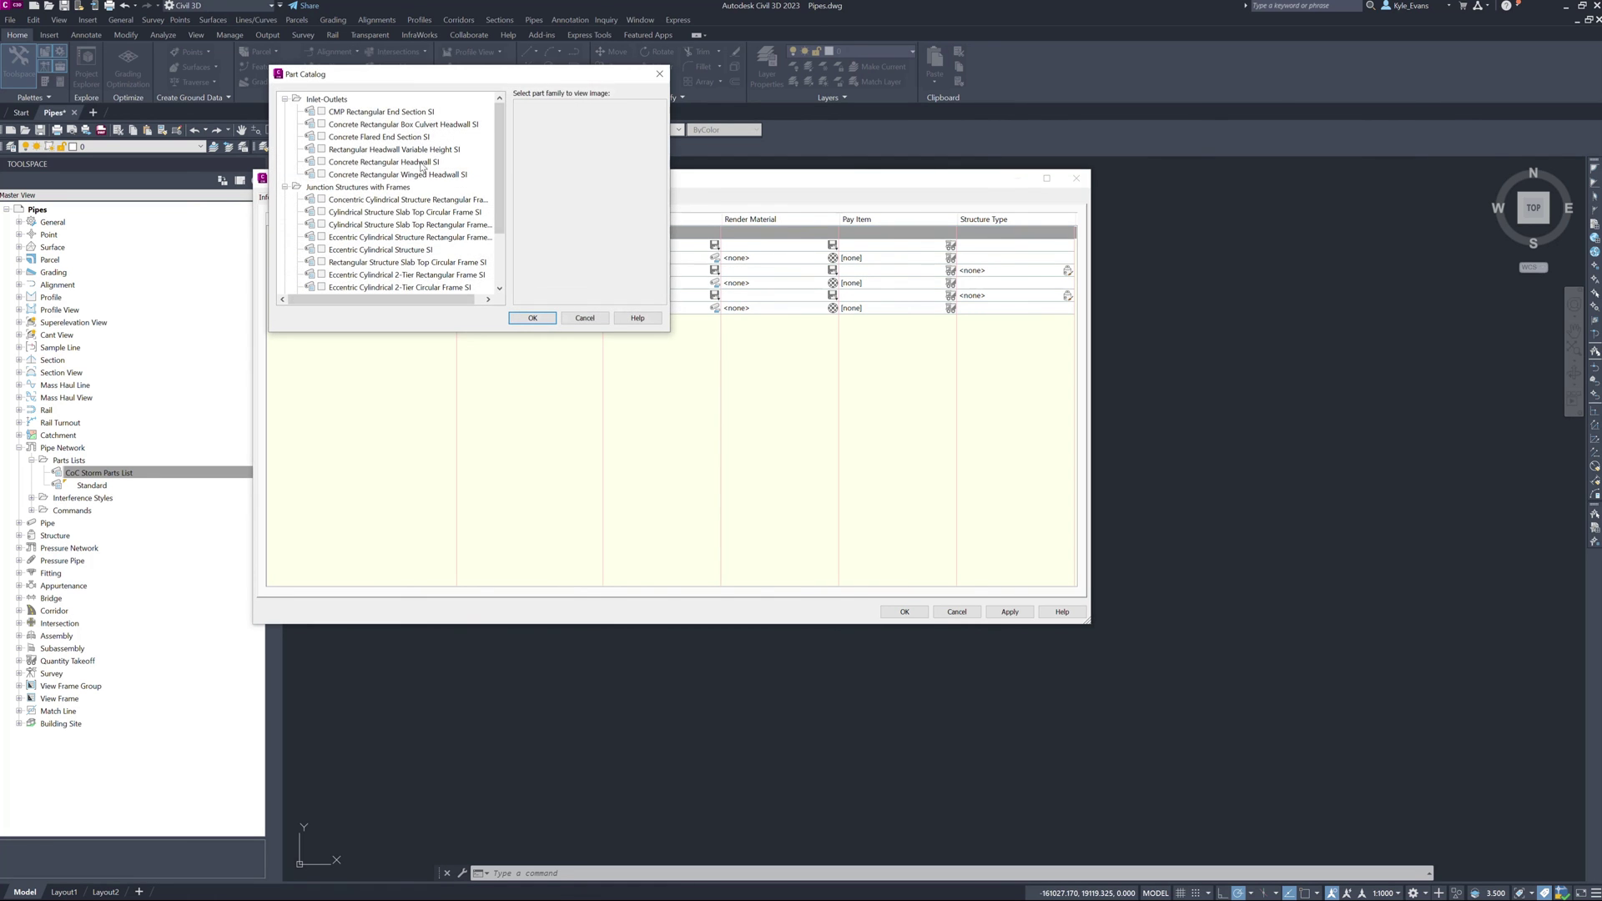
pyautogui.click(372, 114)
pyautogui.press('Down')
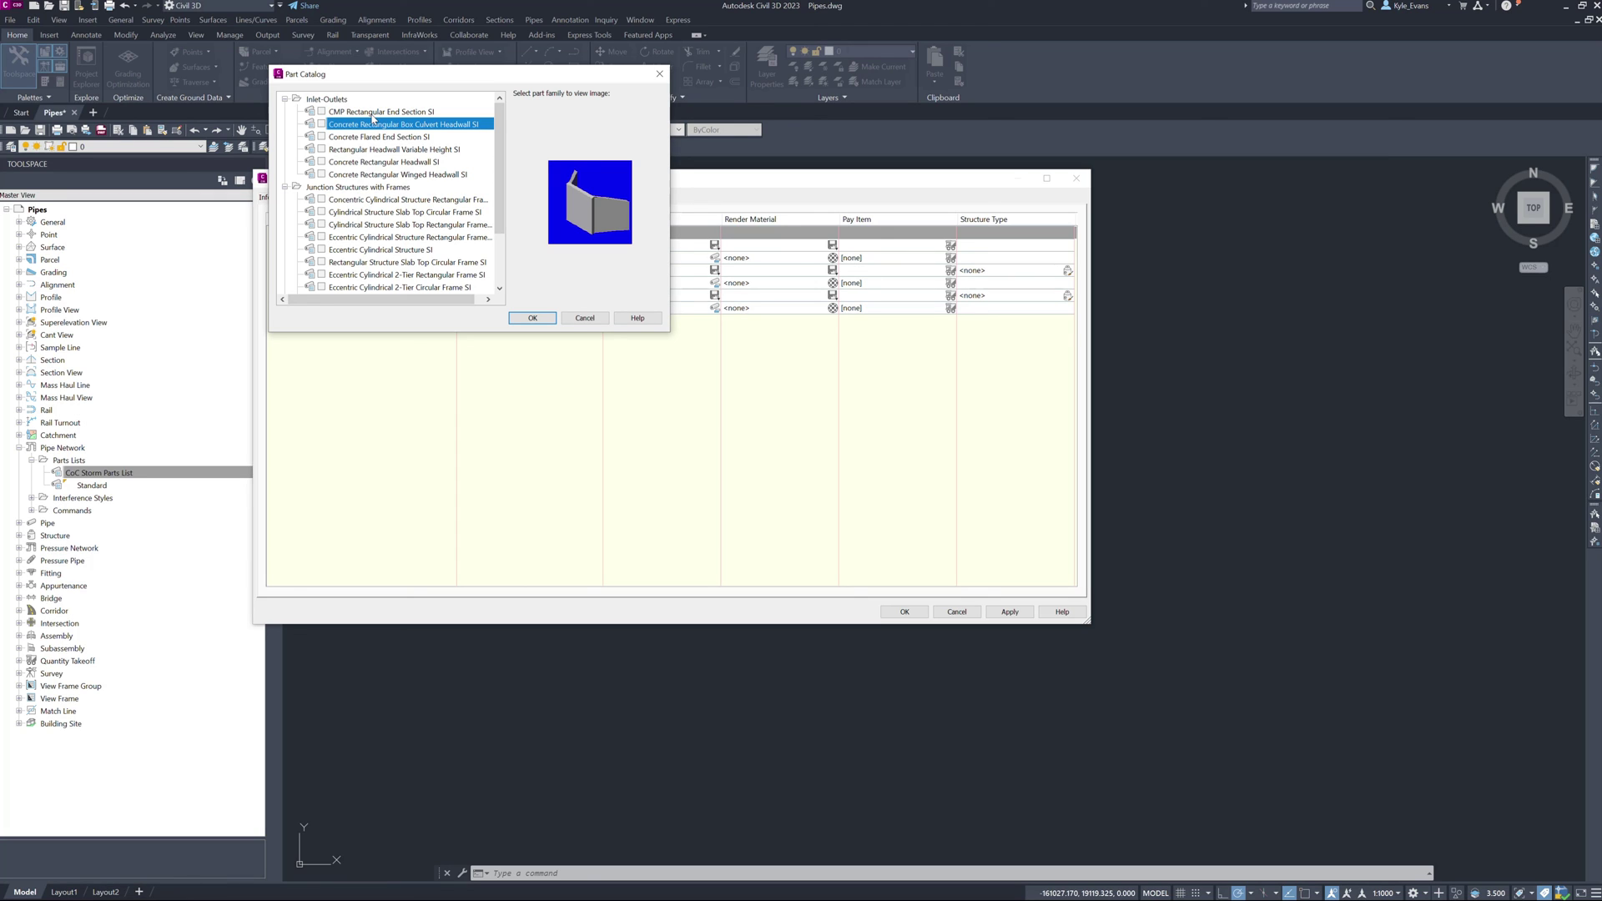
pyautogui.press('Down')
pyautogui.press('Down')
pyautogui.press('Down')
pyautogui.press('Down')
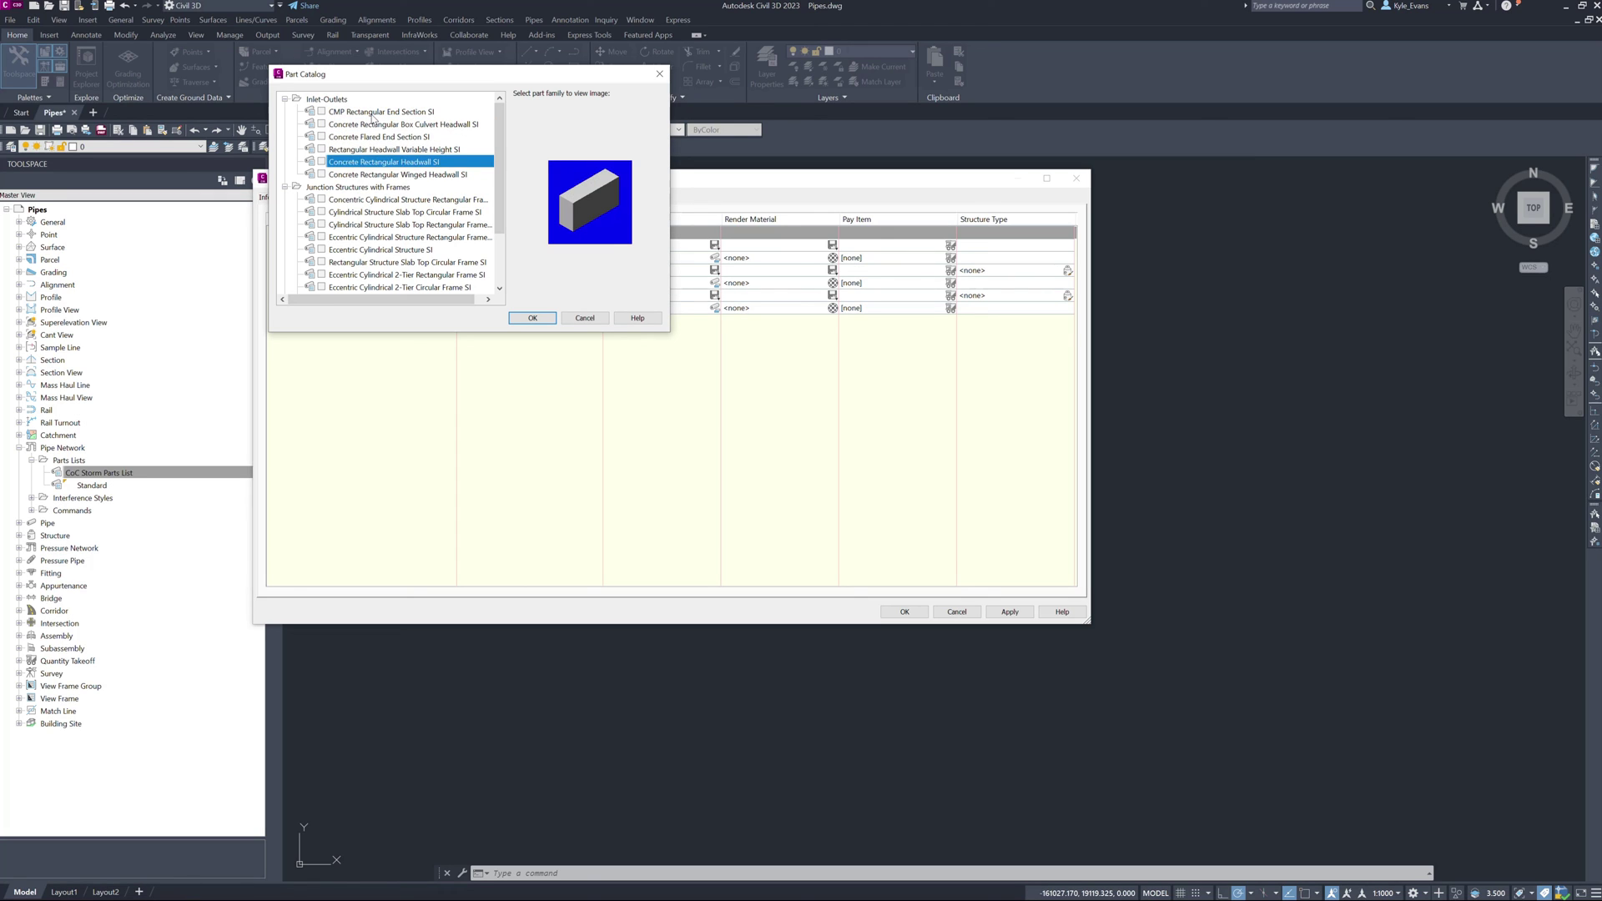
pyautogui.press('Up')
# Compare the concentric and junction structure previews, then close the catalog without adding any.
pyautogui.click(360, 201)
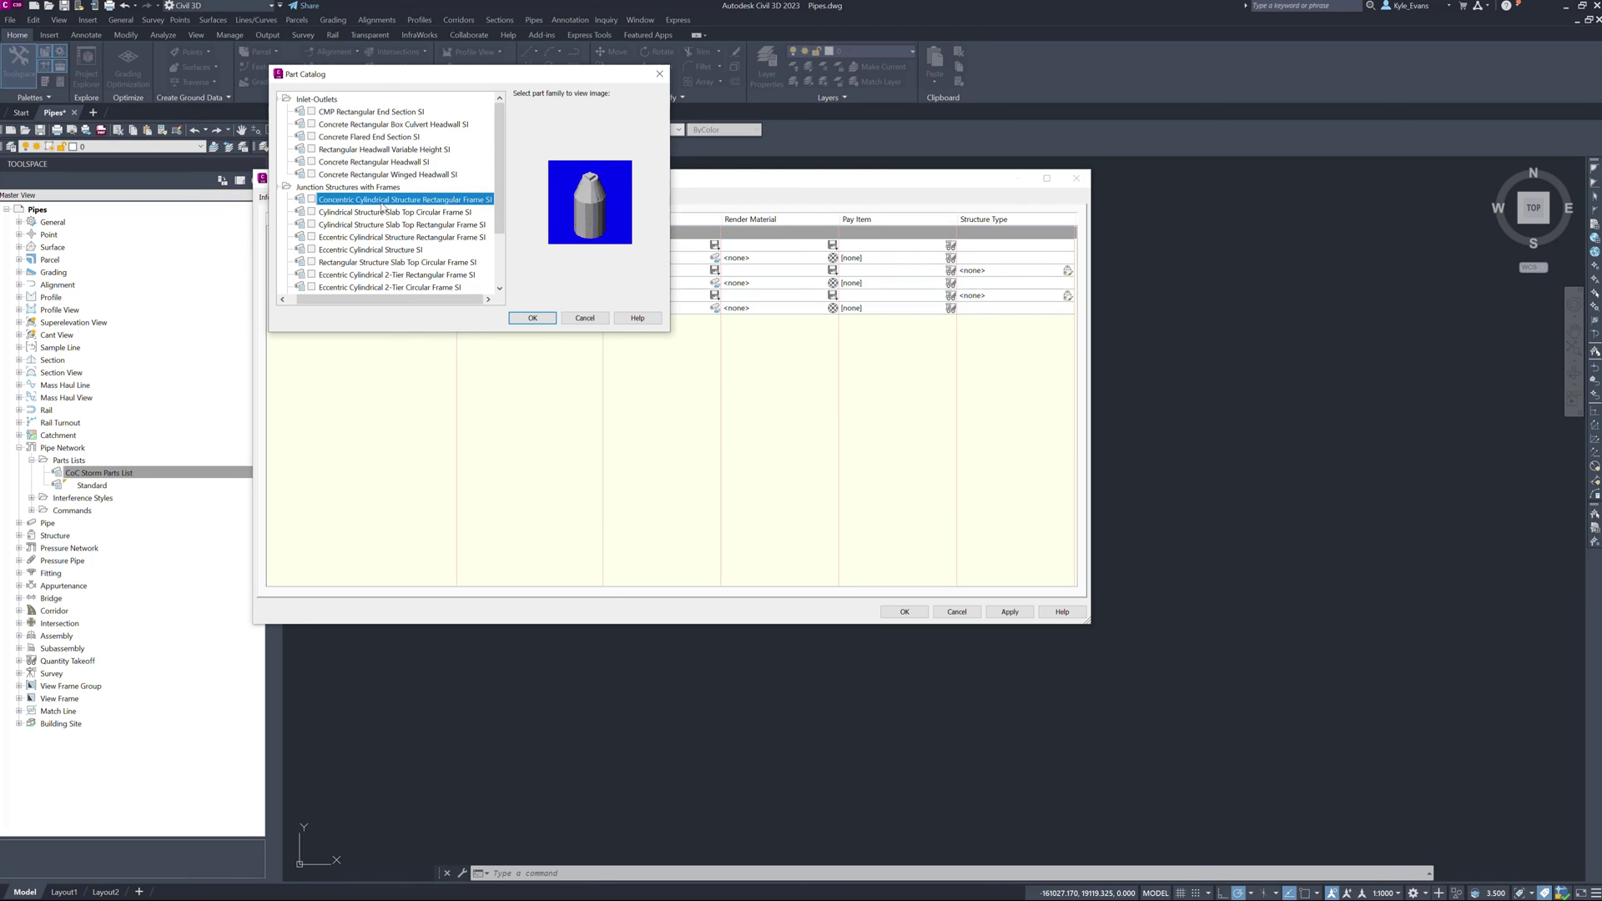
pyautogui.press('Down')
pyautogui.press('Down')
pyautogui.press('Down')
pyautogui.press('Down')
pyautogui.press('Down')
pyautogui.press('Down')
pyautogui.press('Down')
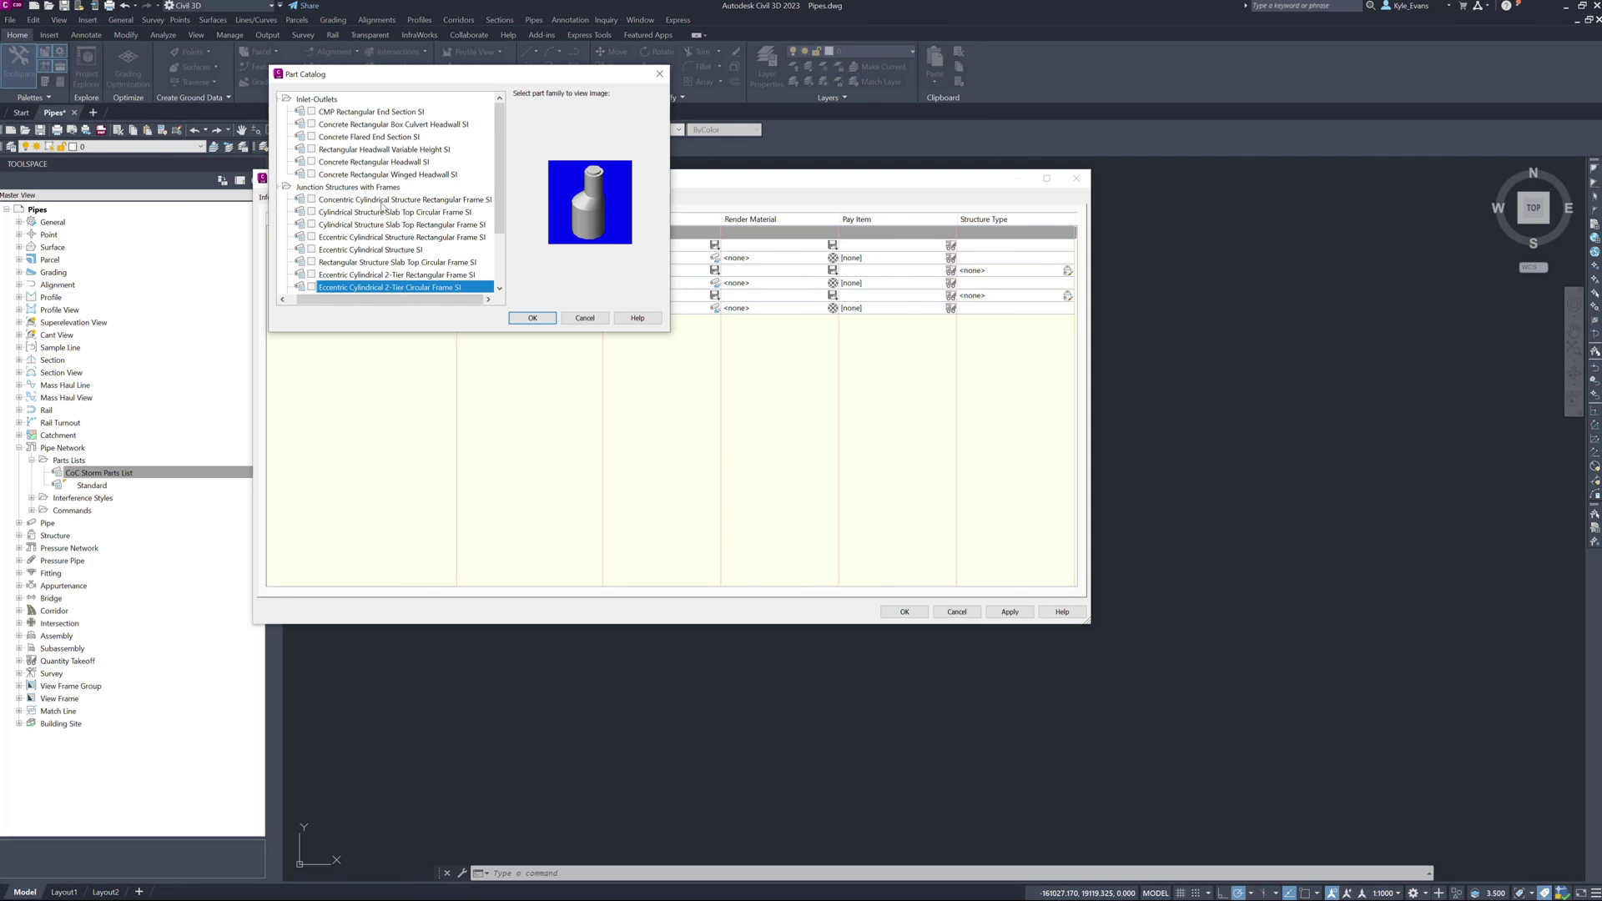
pyautogui.press('Down')
pyautogui.press('Down')
pyautogui.press('Down')
pyautogui.press('Down')
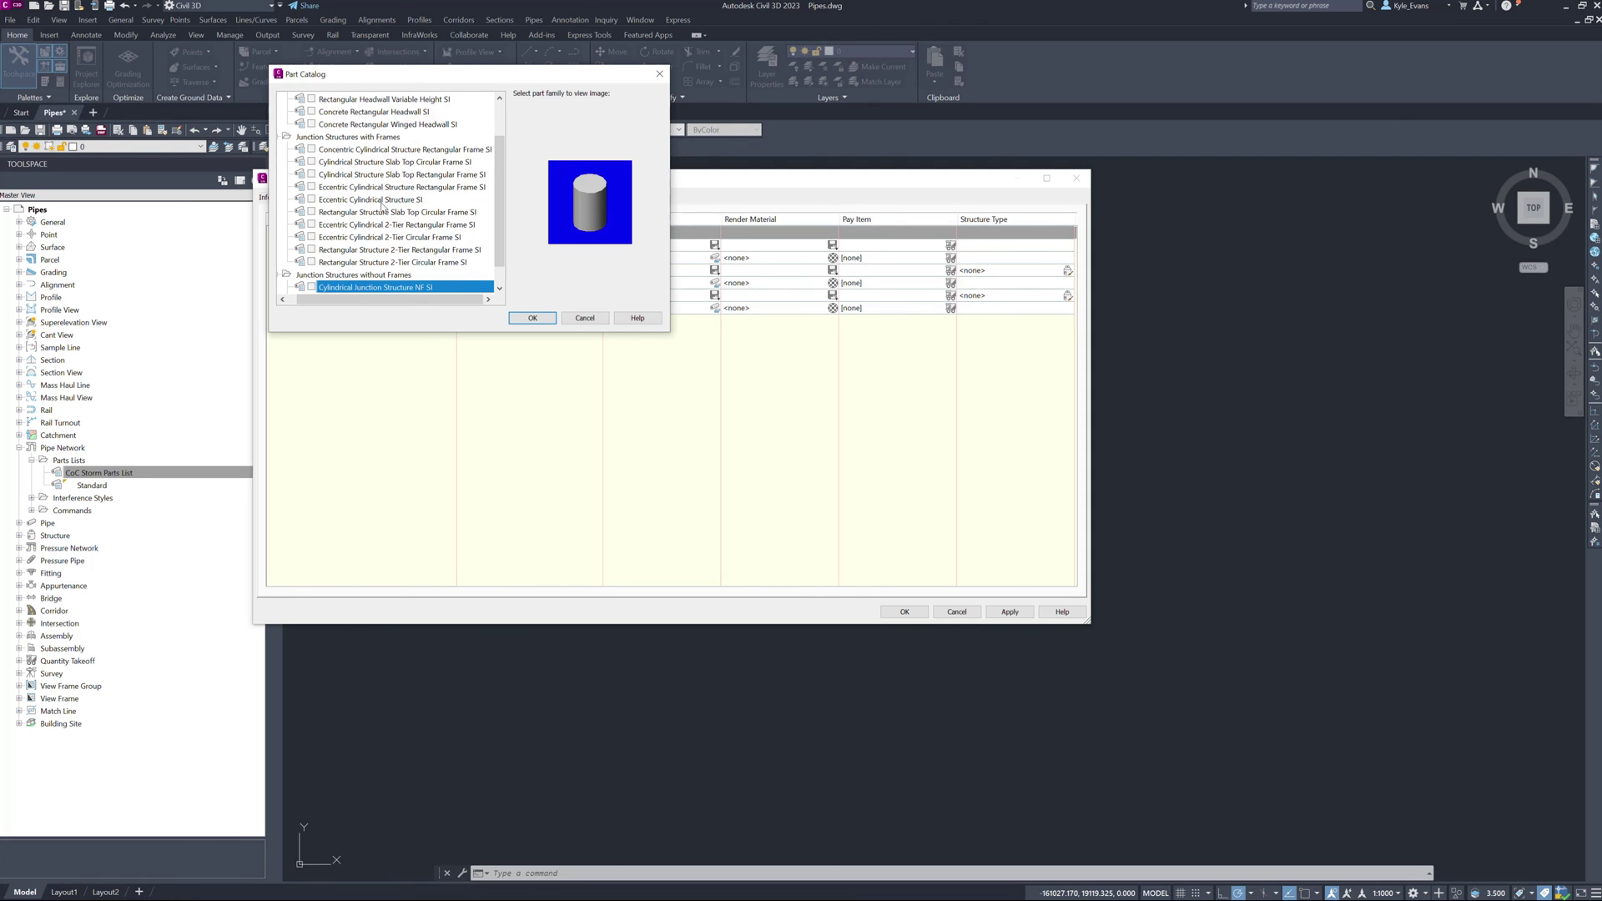
pyautogui.press('Down')
pyautogui.press('Down')
pyautogui.press('Up')
pyautogui.press('Up')
pyautogui.press('Down')
pyautogui.press('Down')
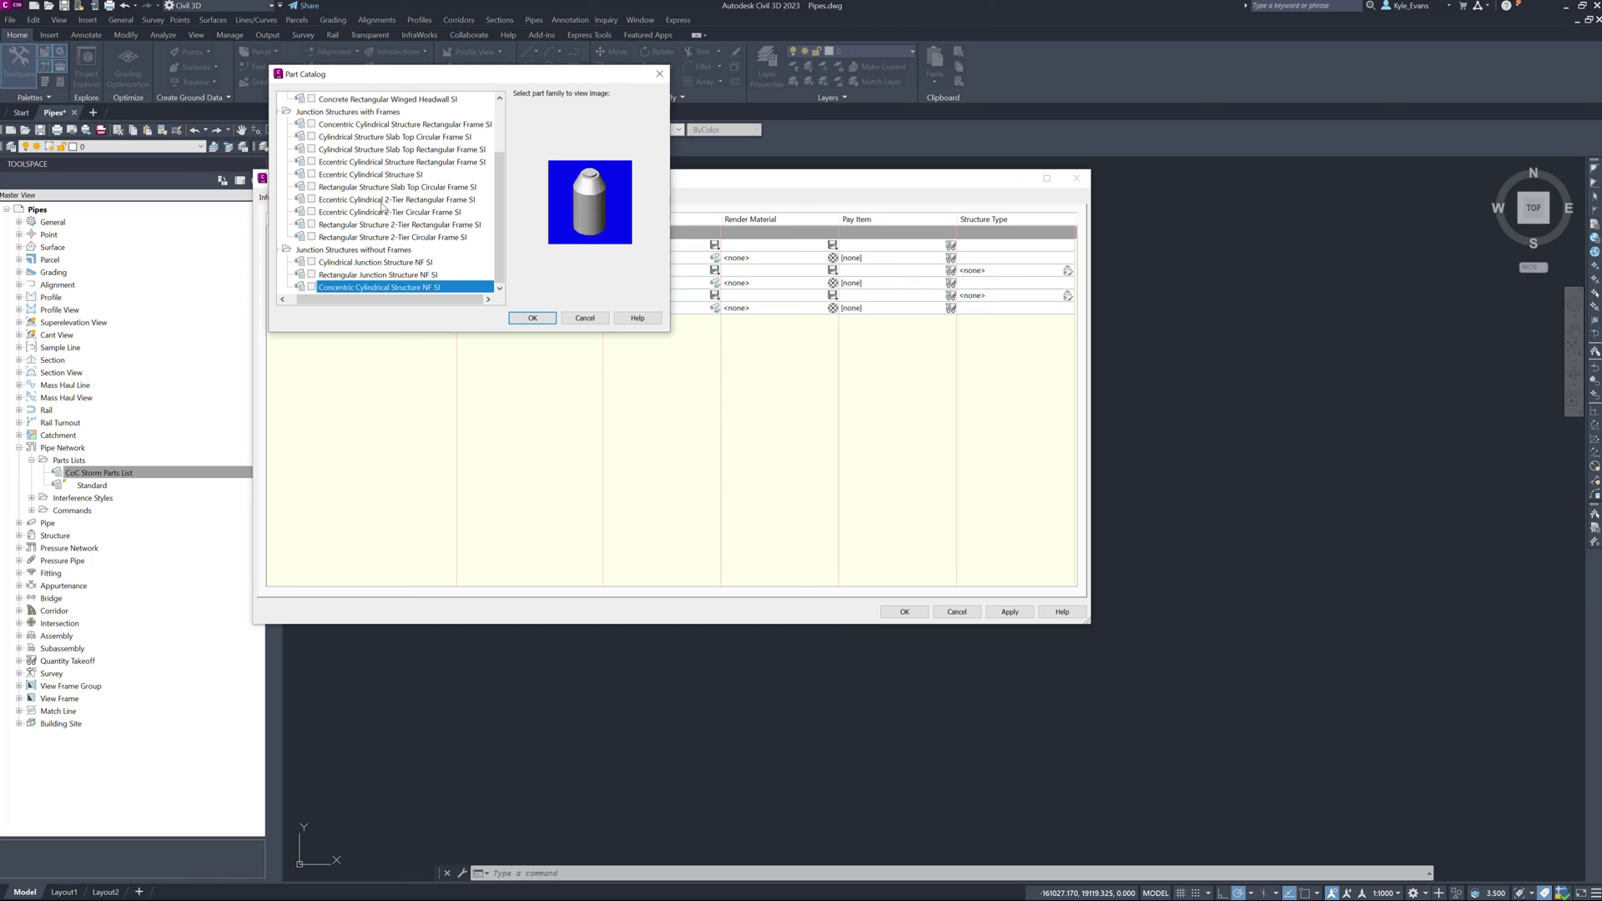
pyautogui.press('Up')
pyautogui.press('Up')
pyautogui.press('Down')
pyautogui.press('Down')
pyautogui.press('Up')
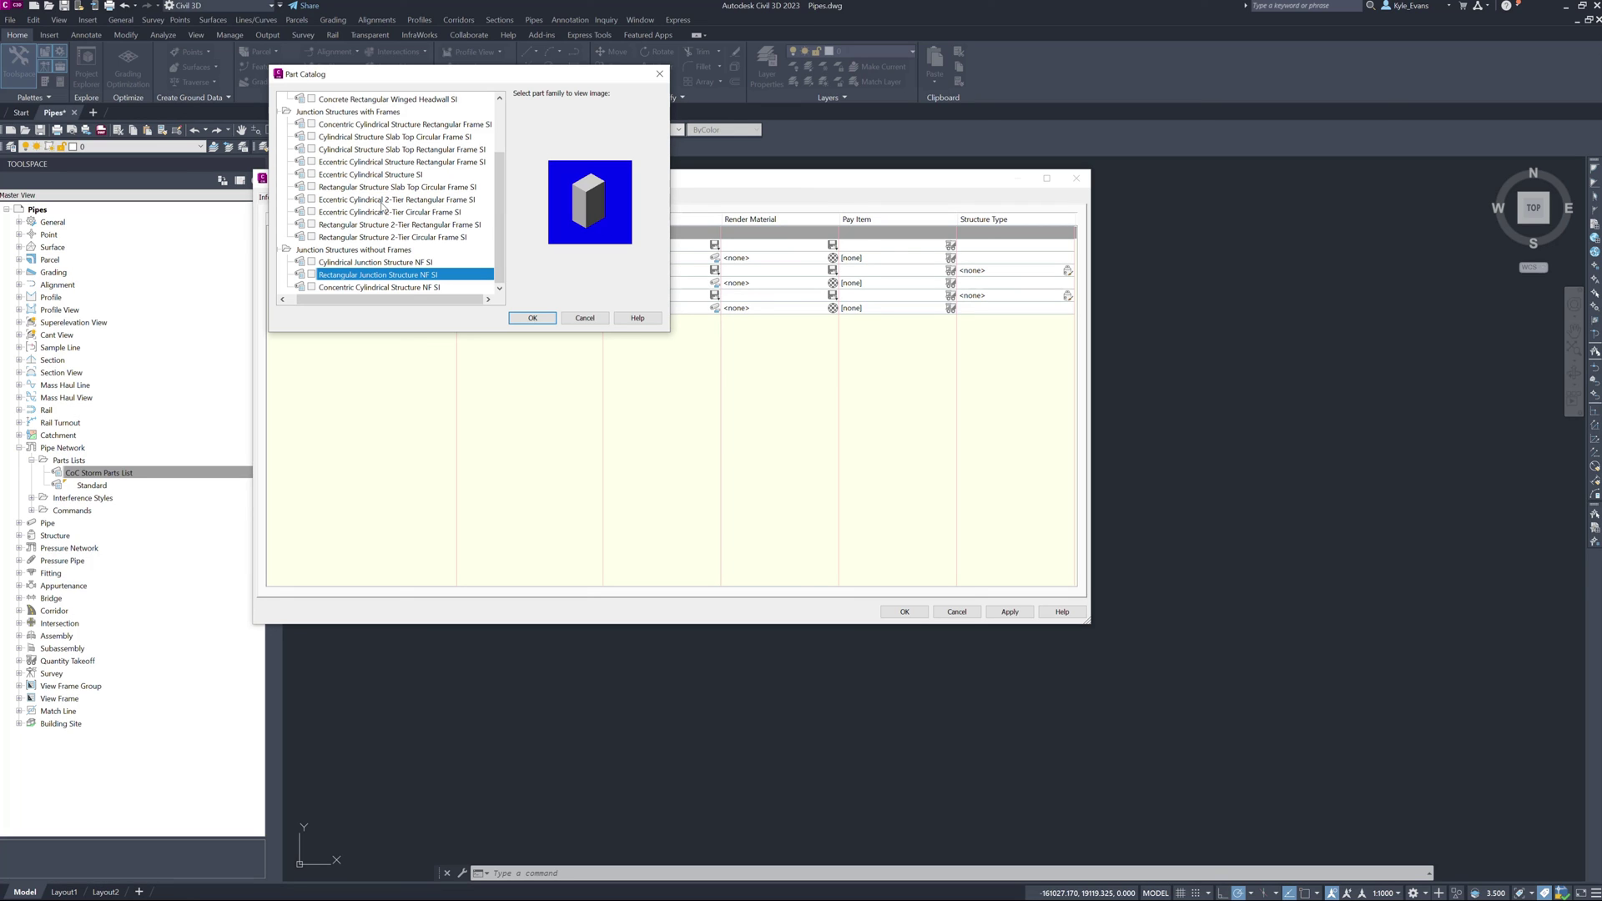
pyautogui.click(541, 318)
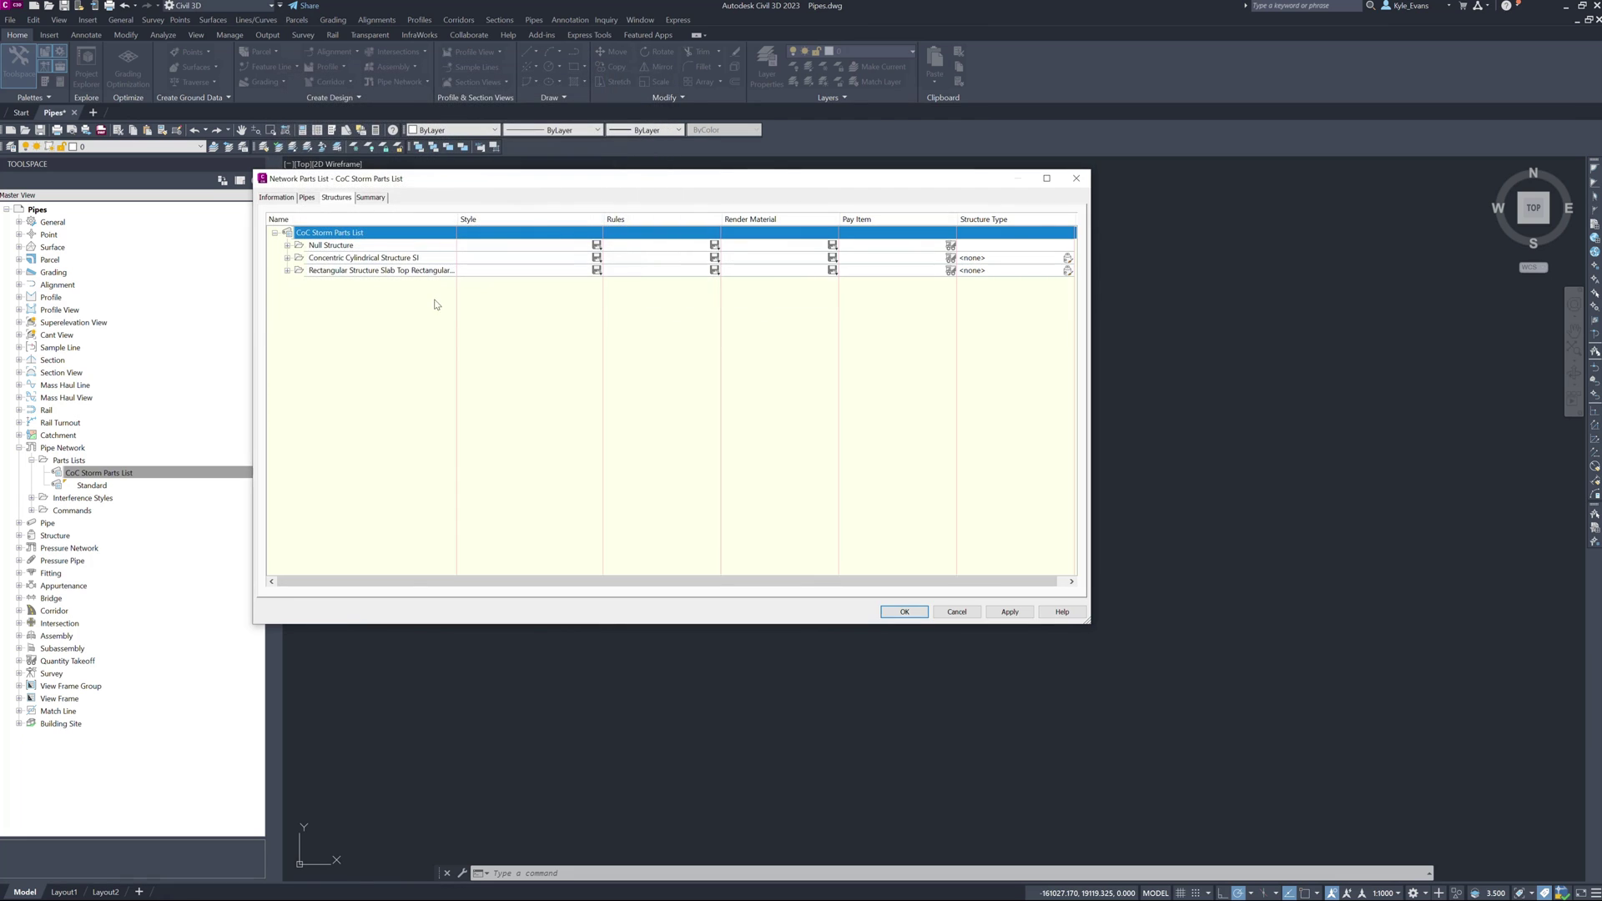
# Apply the CoC Storm Parts List changes and close its settings dialog.
pyautogui.moveTo(428, 183); pyautogui.dragTo(498, 197)
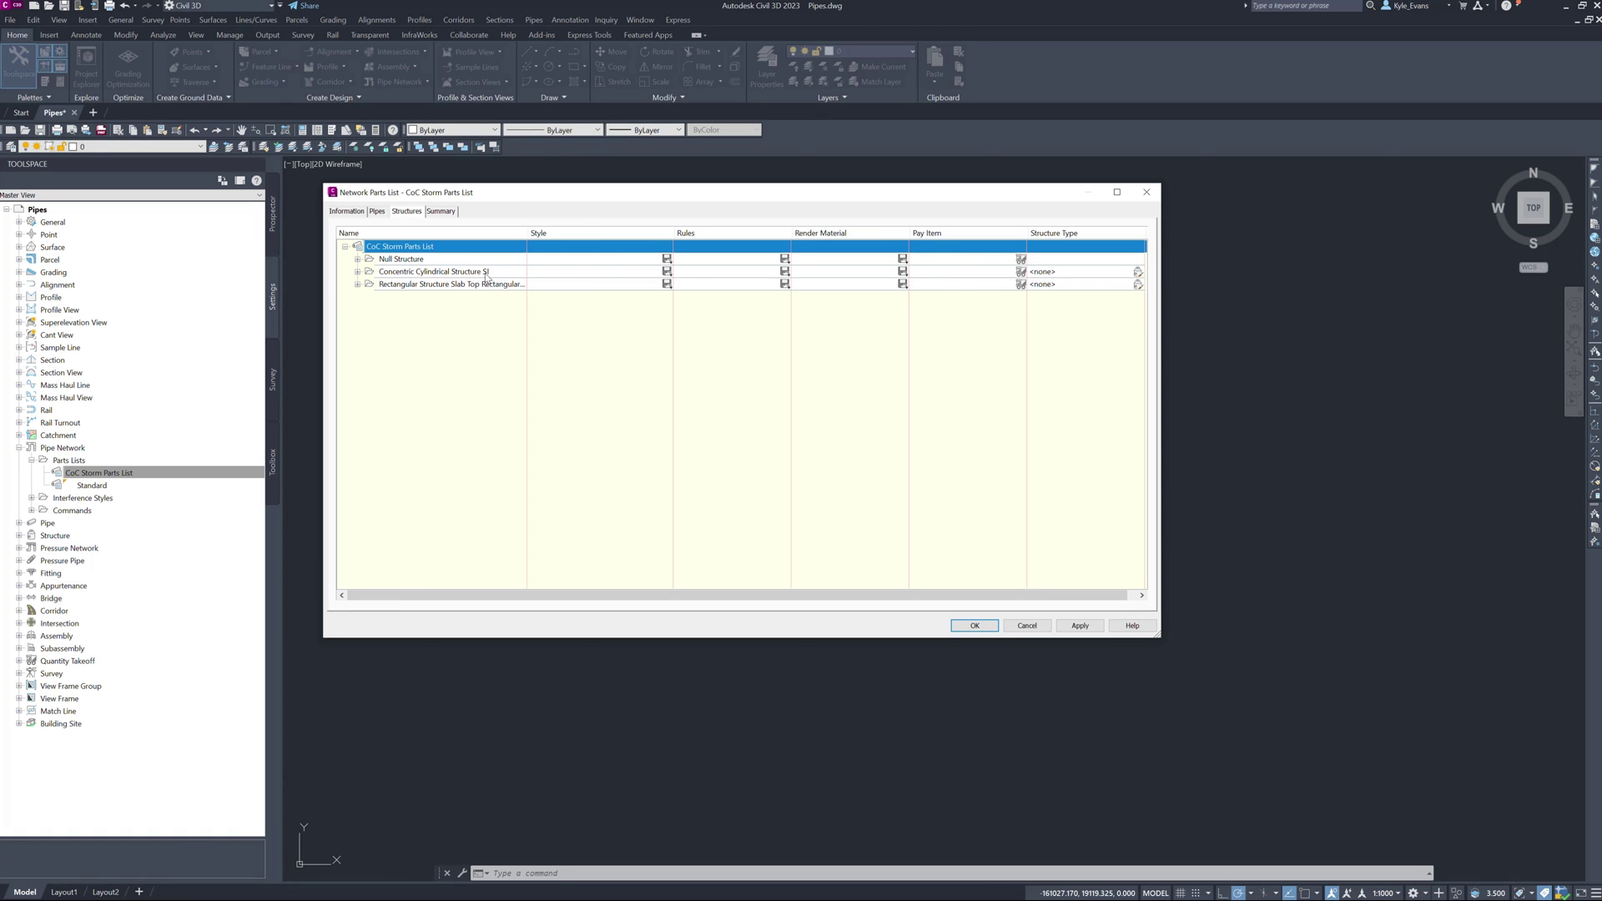
pyautogui.click(970, 625)
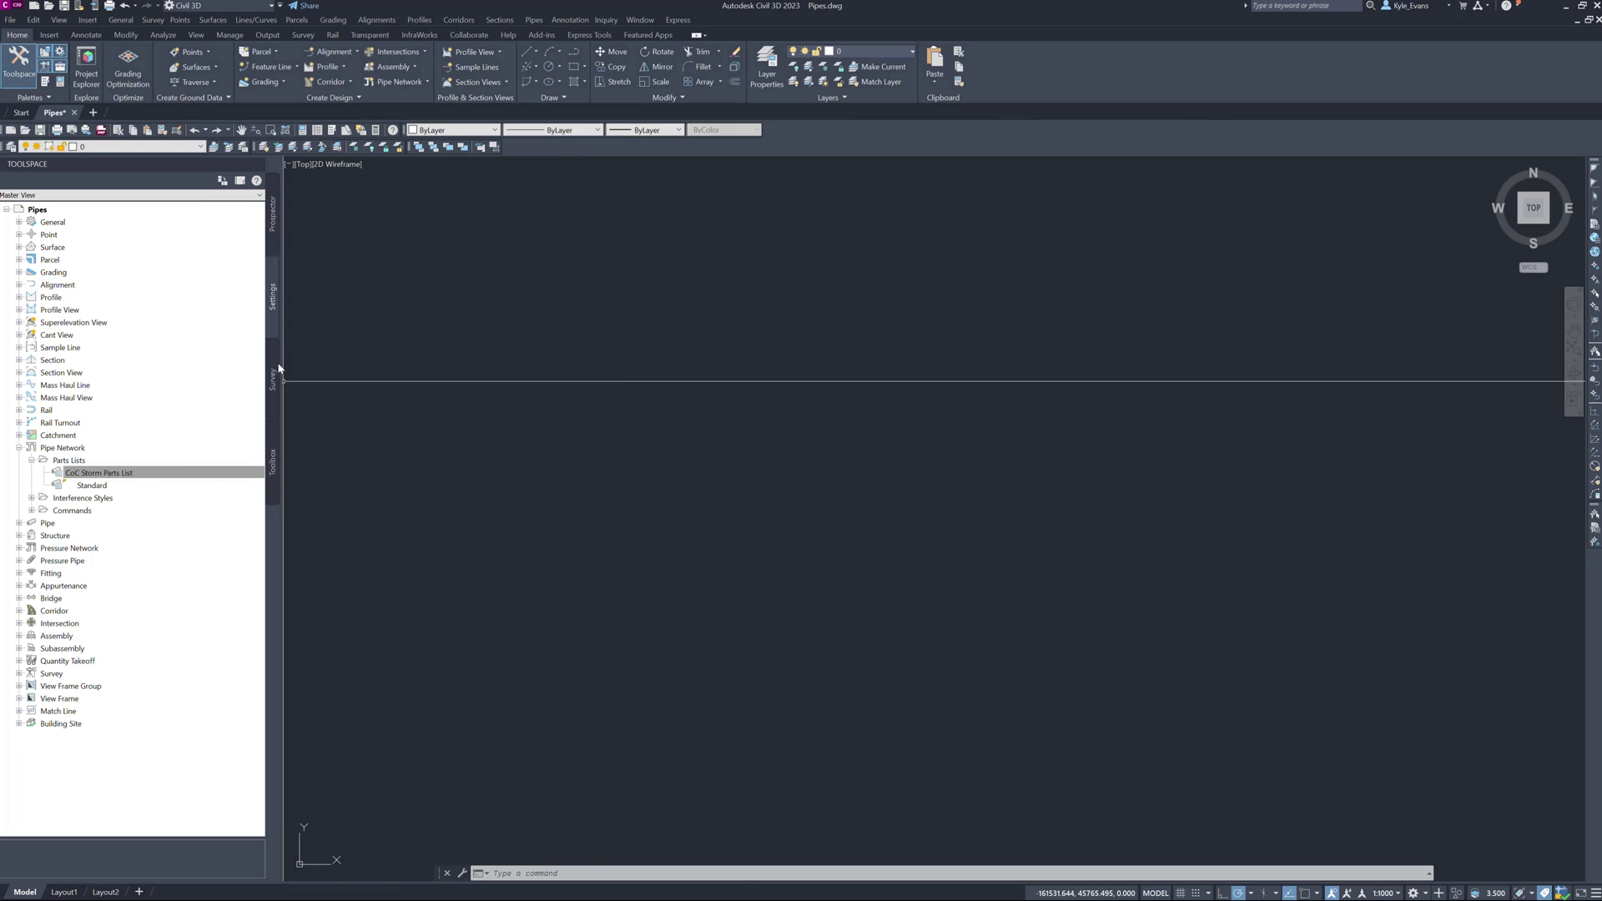